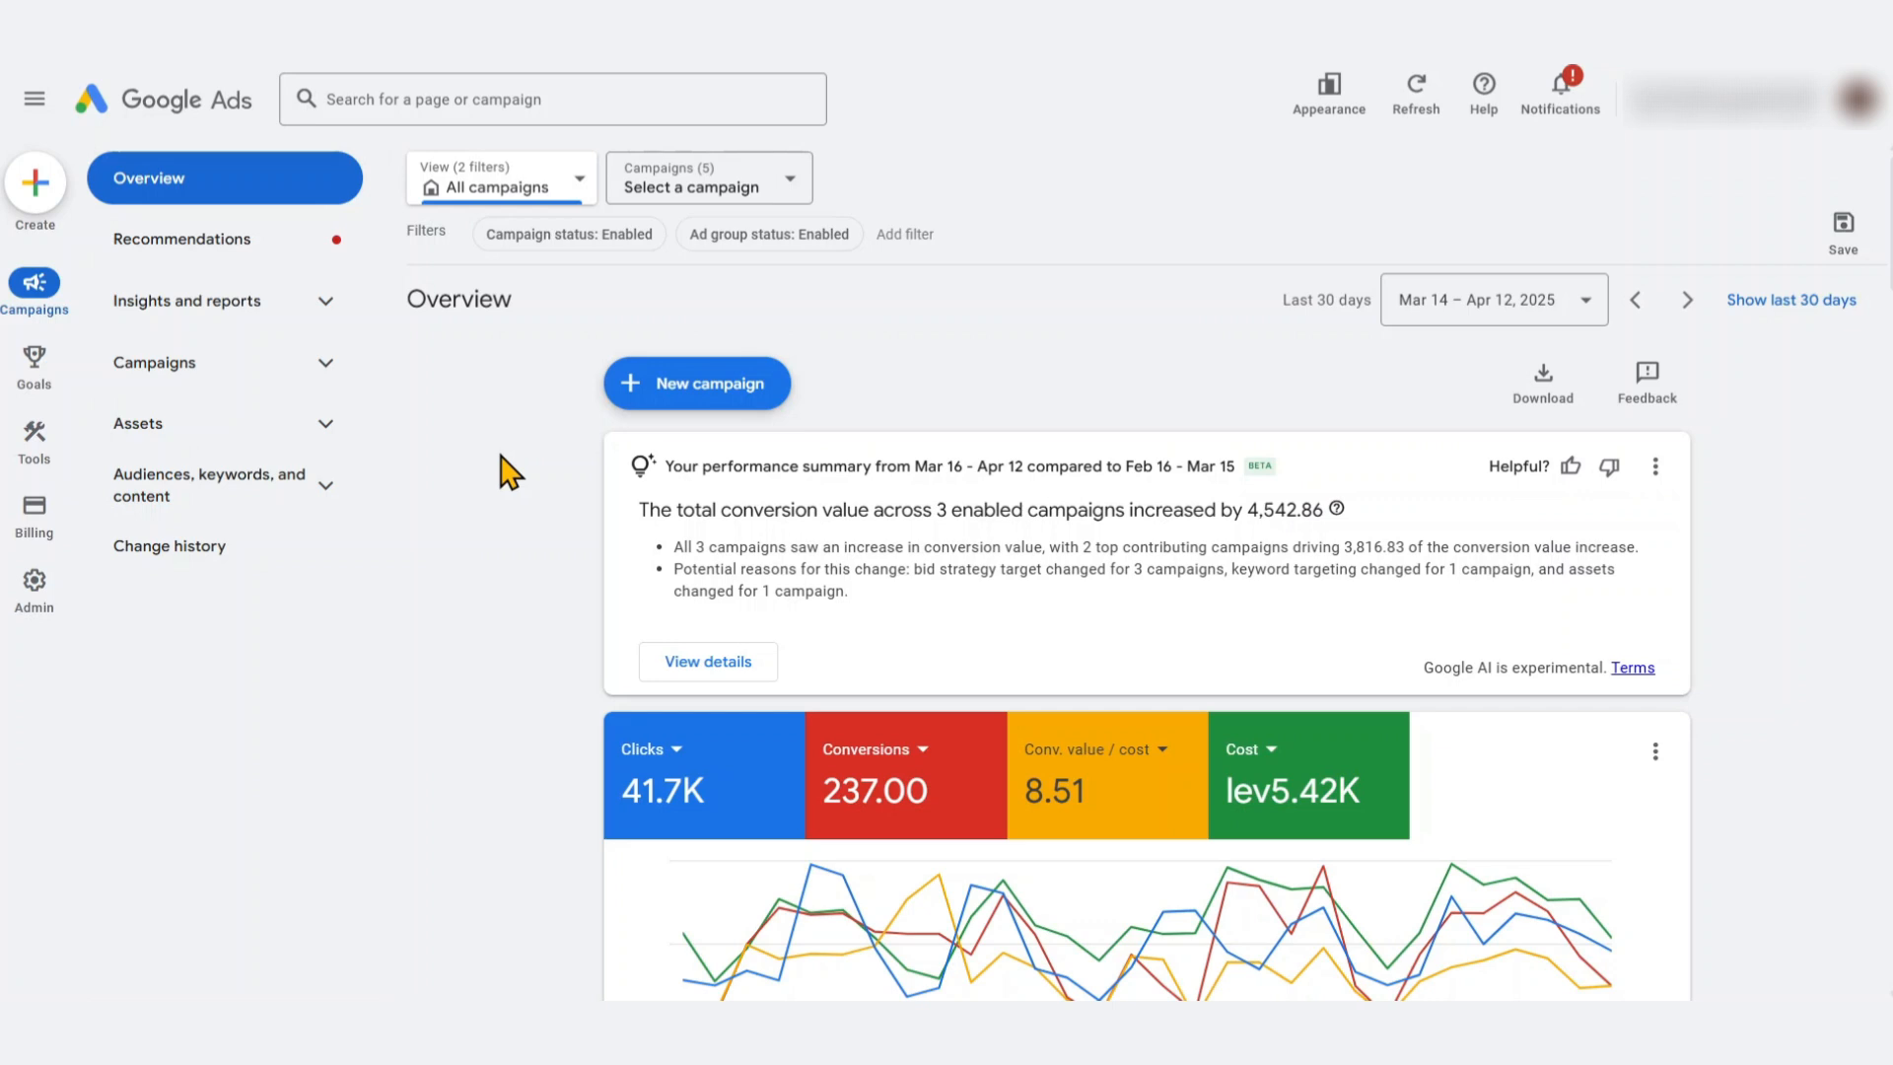
Start a new campaign with the Sales objective and go to its conversion goals
{"action": "left_click", "coordinate": [44, 192]}
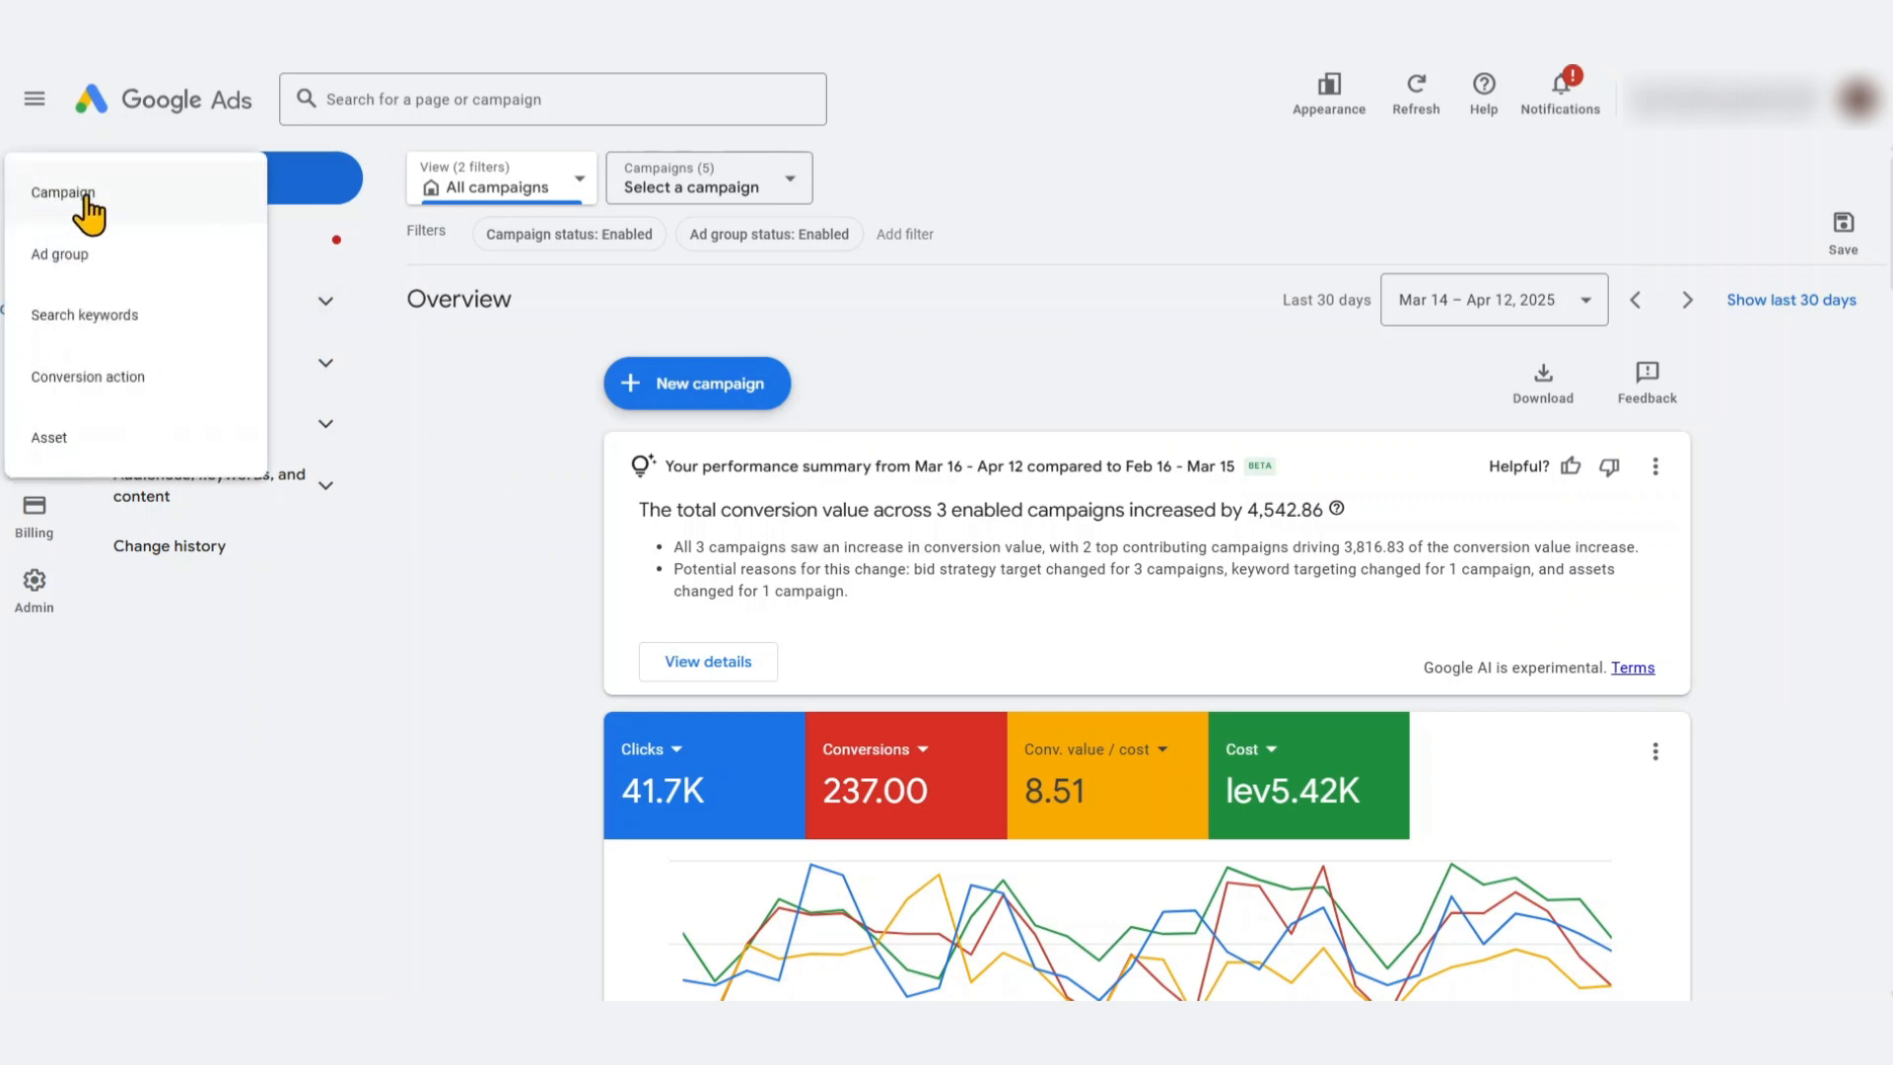
{"action": "left_click", "coordinate": [118, 192]}
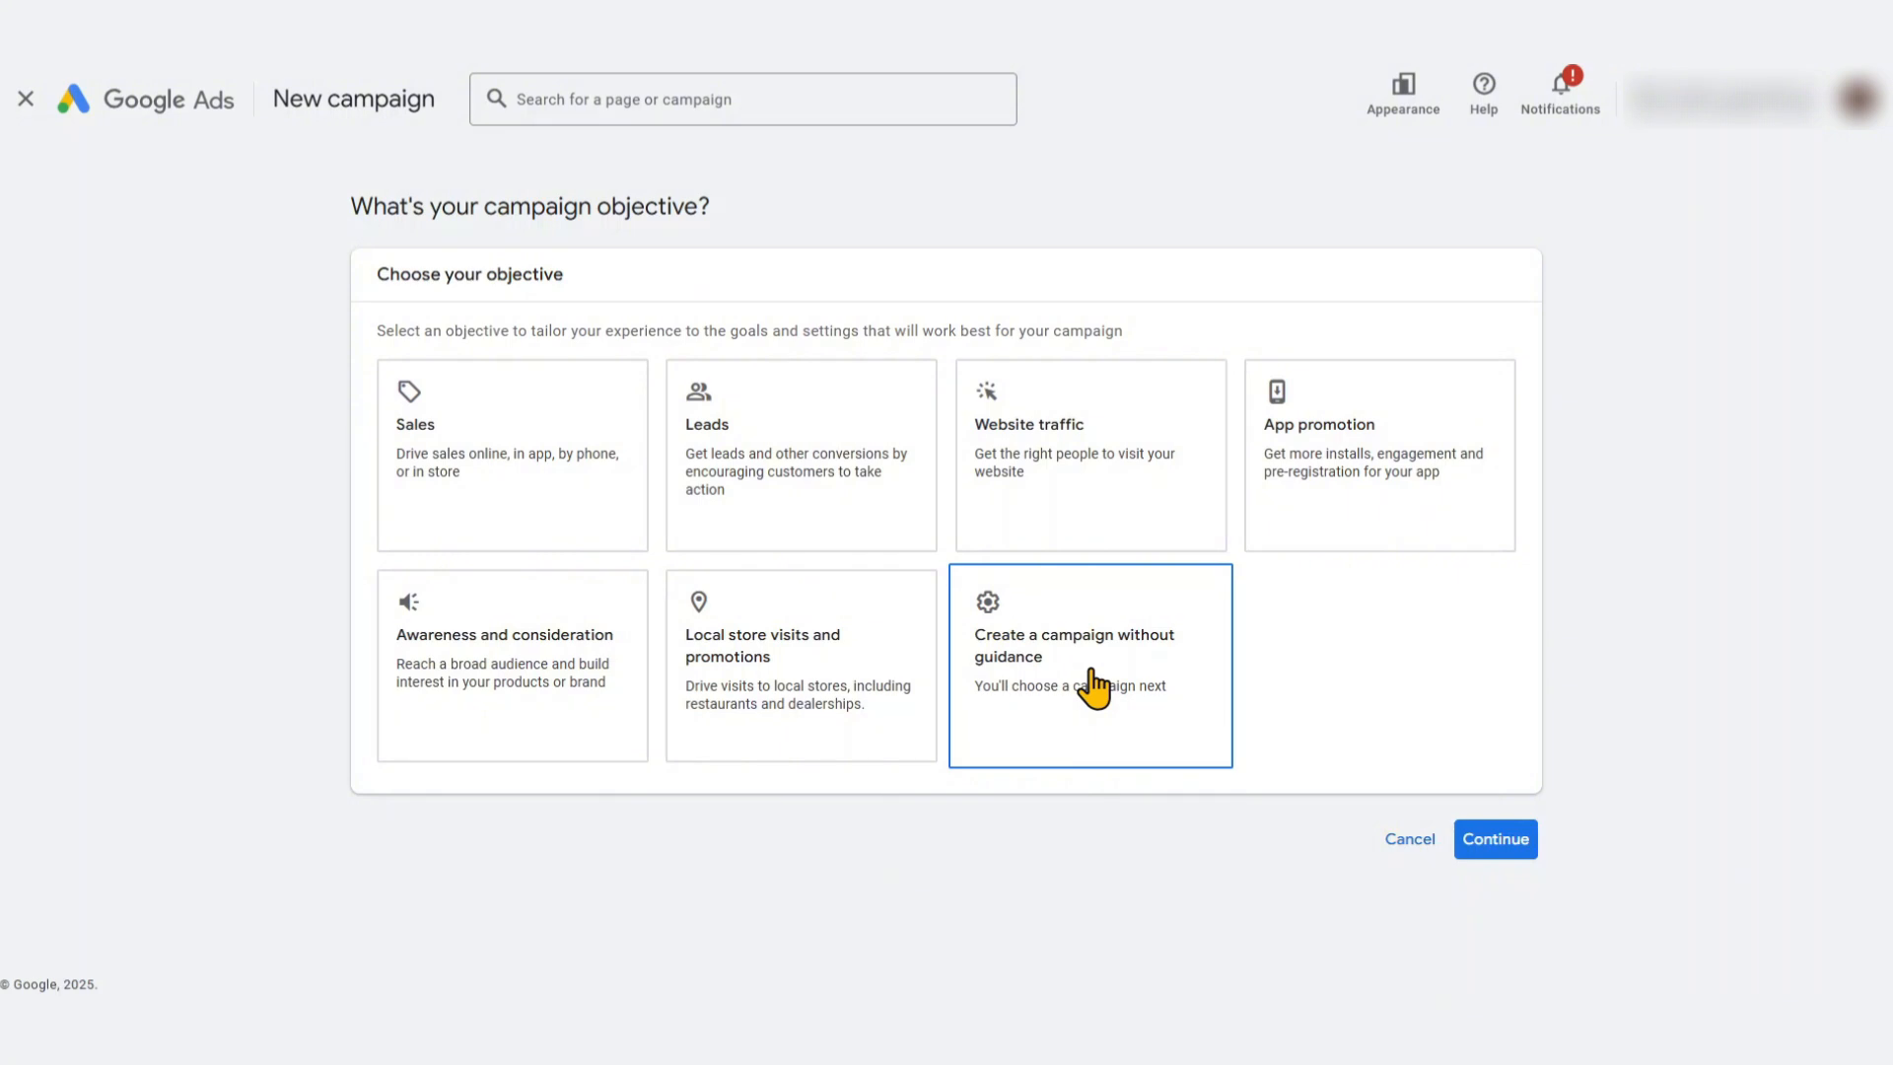
{"action": "left_click", "coordinate": [494, 473]}
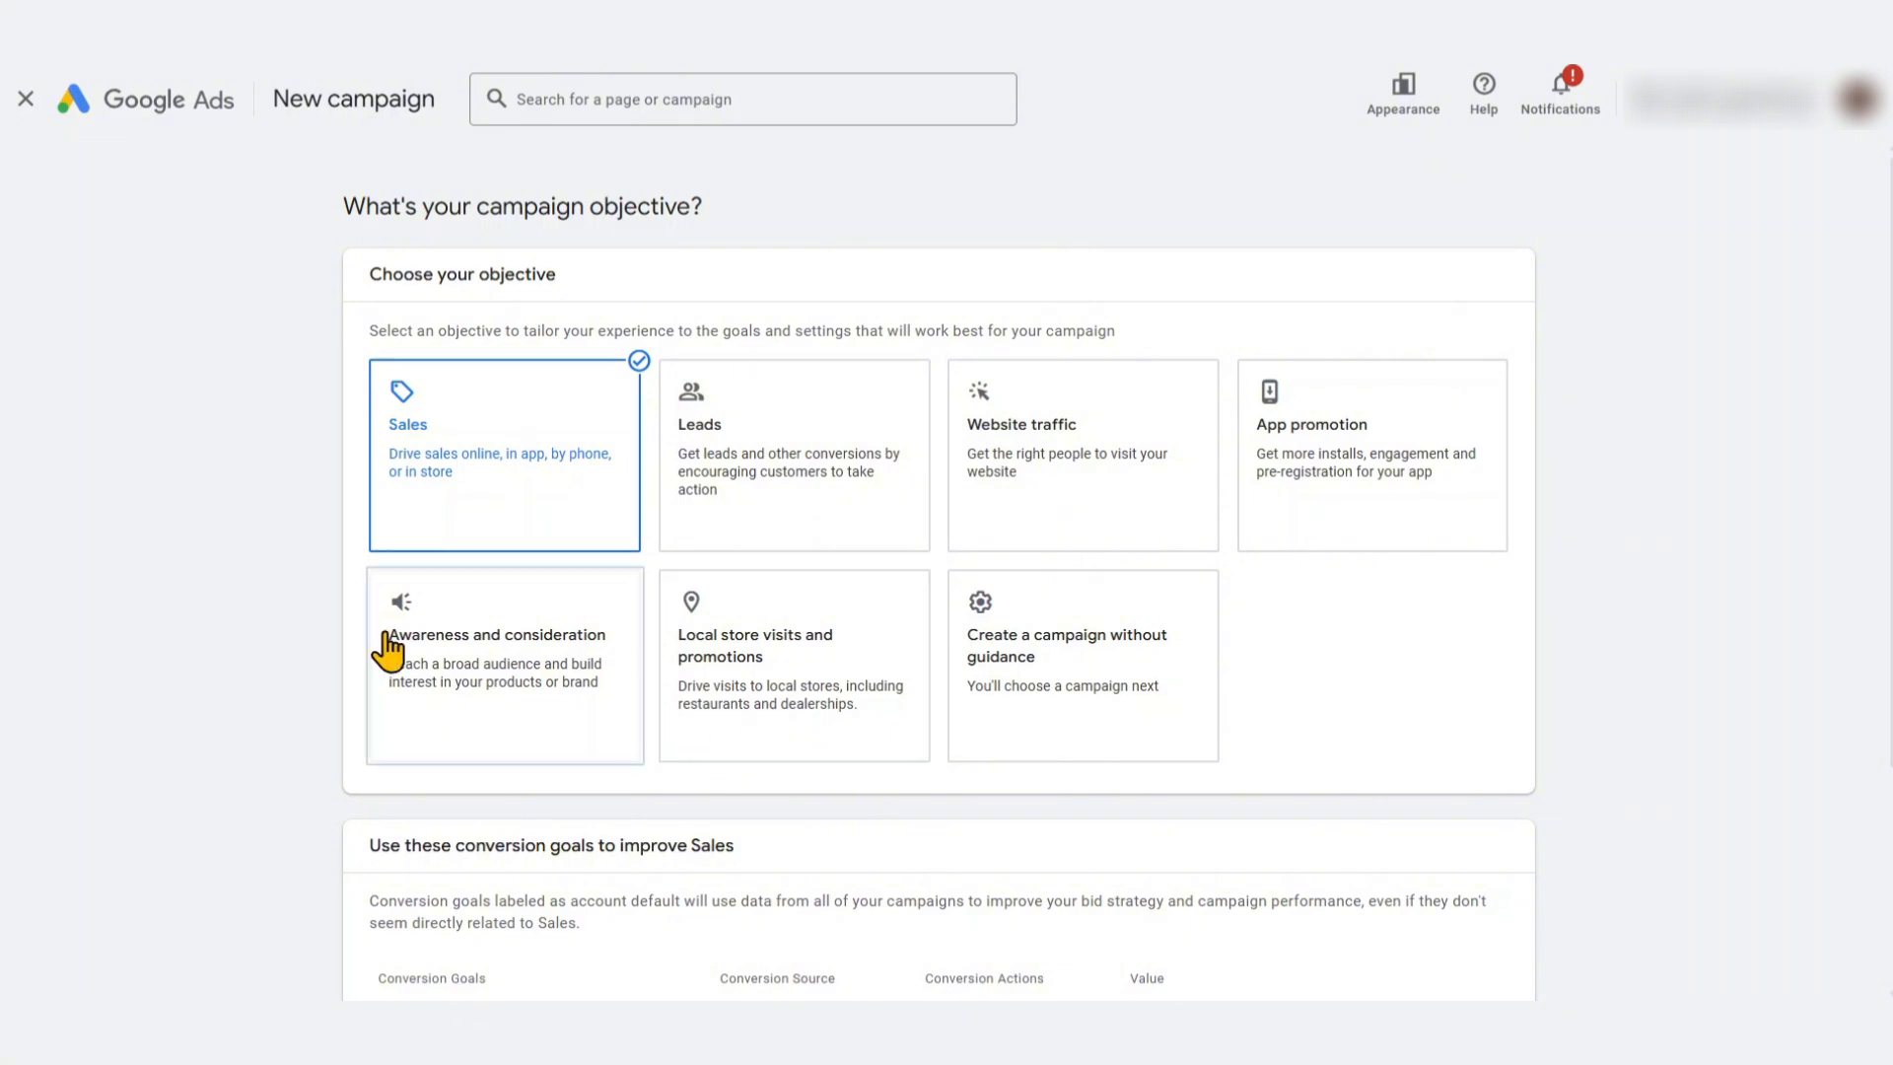
{"action": "scroll", "coordinate": [365, 671], "scroll_direction": "down", "scroll_amount": 3}
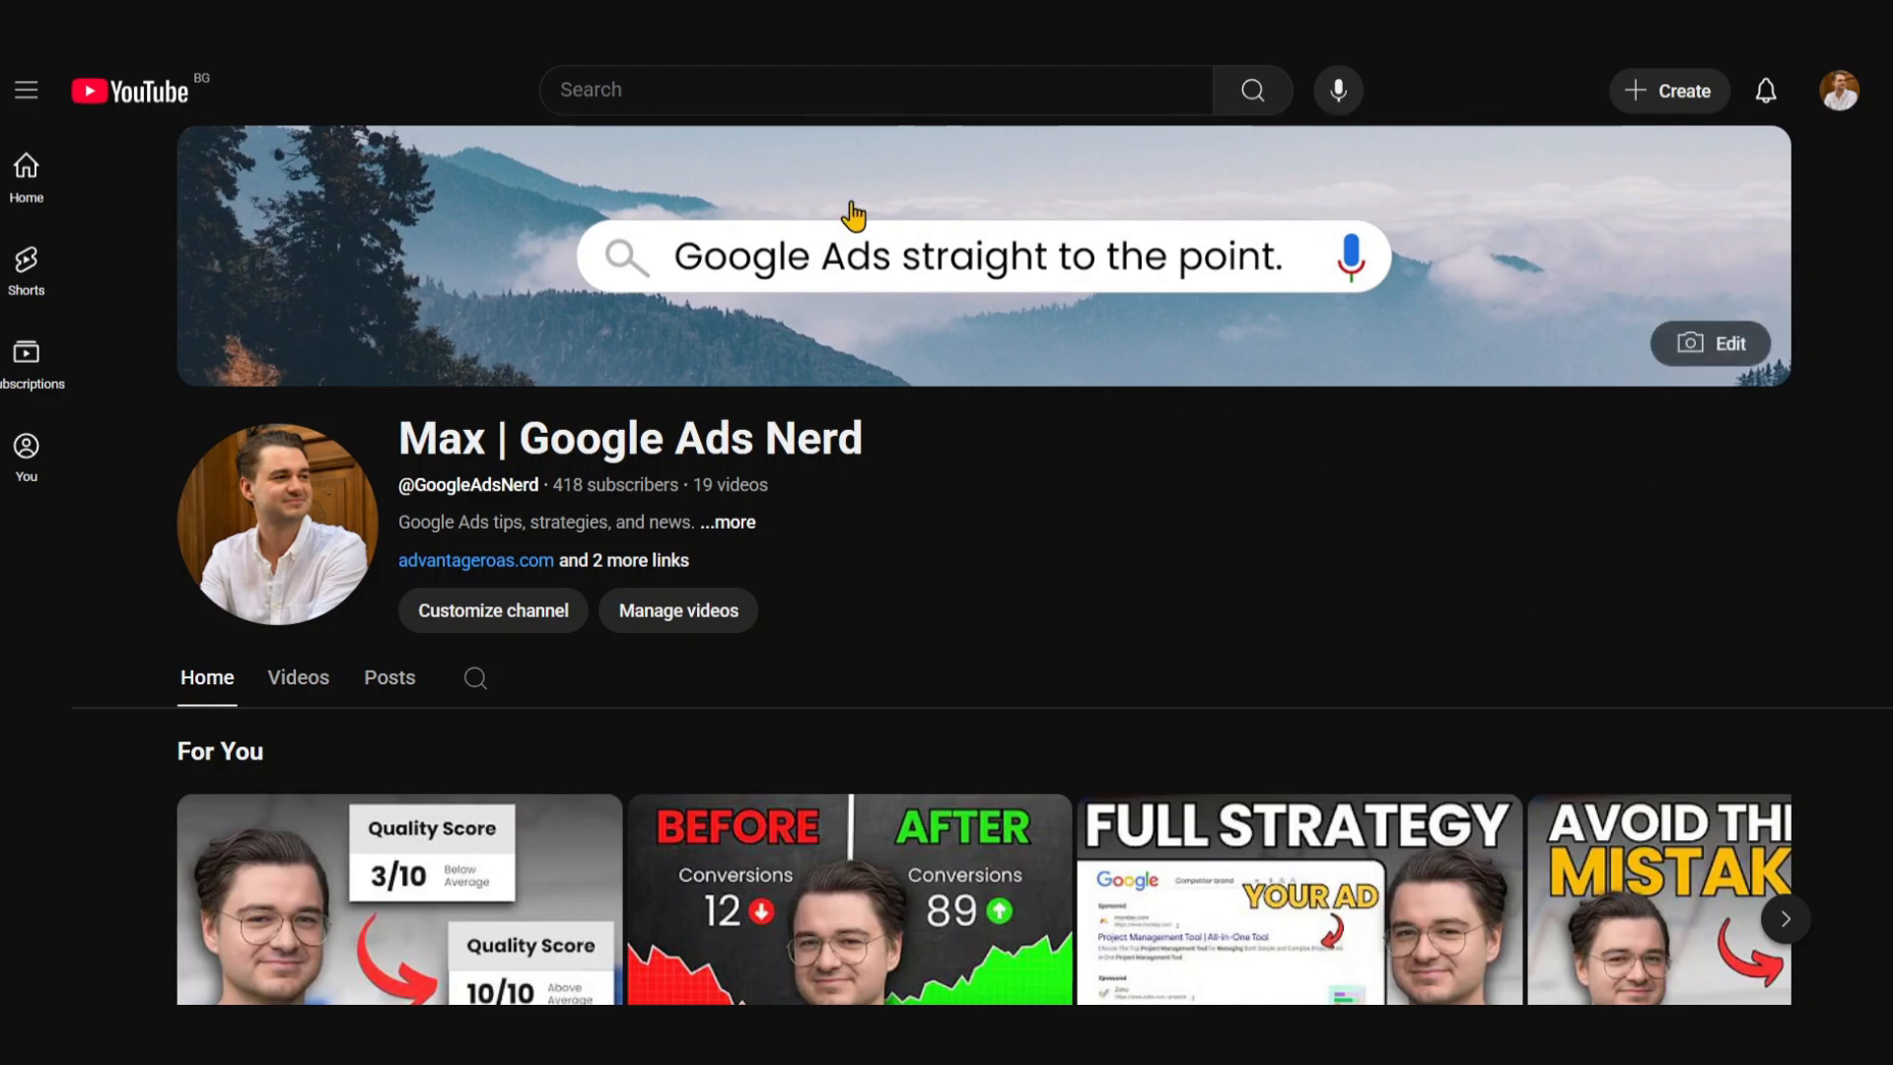
Switch to YouTube, search for "google ads conversion goals shopify" and browse the conversion tracking videos
{"action": "left_click", "coordinate": [678, 98]}
{"action": "type", "text": "go"}
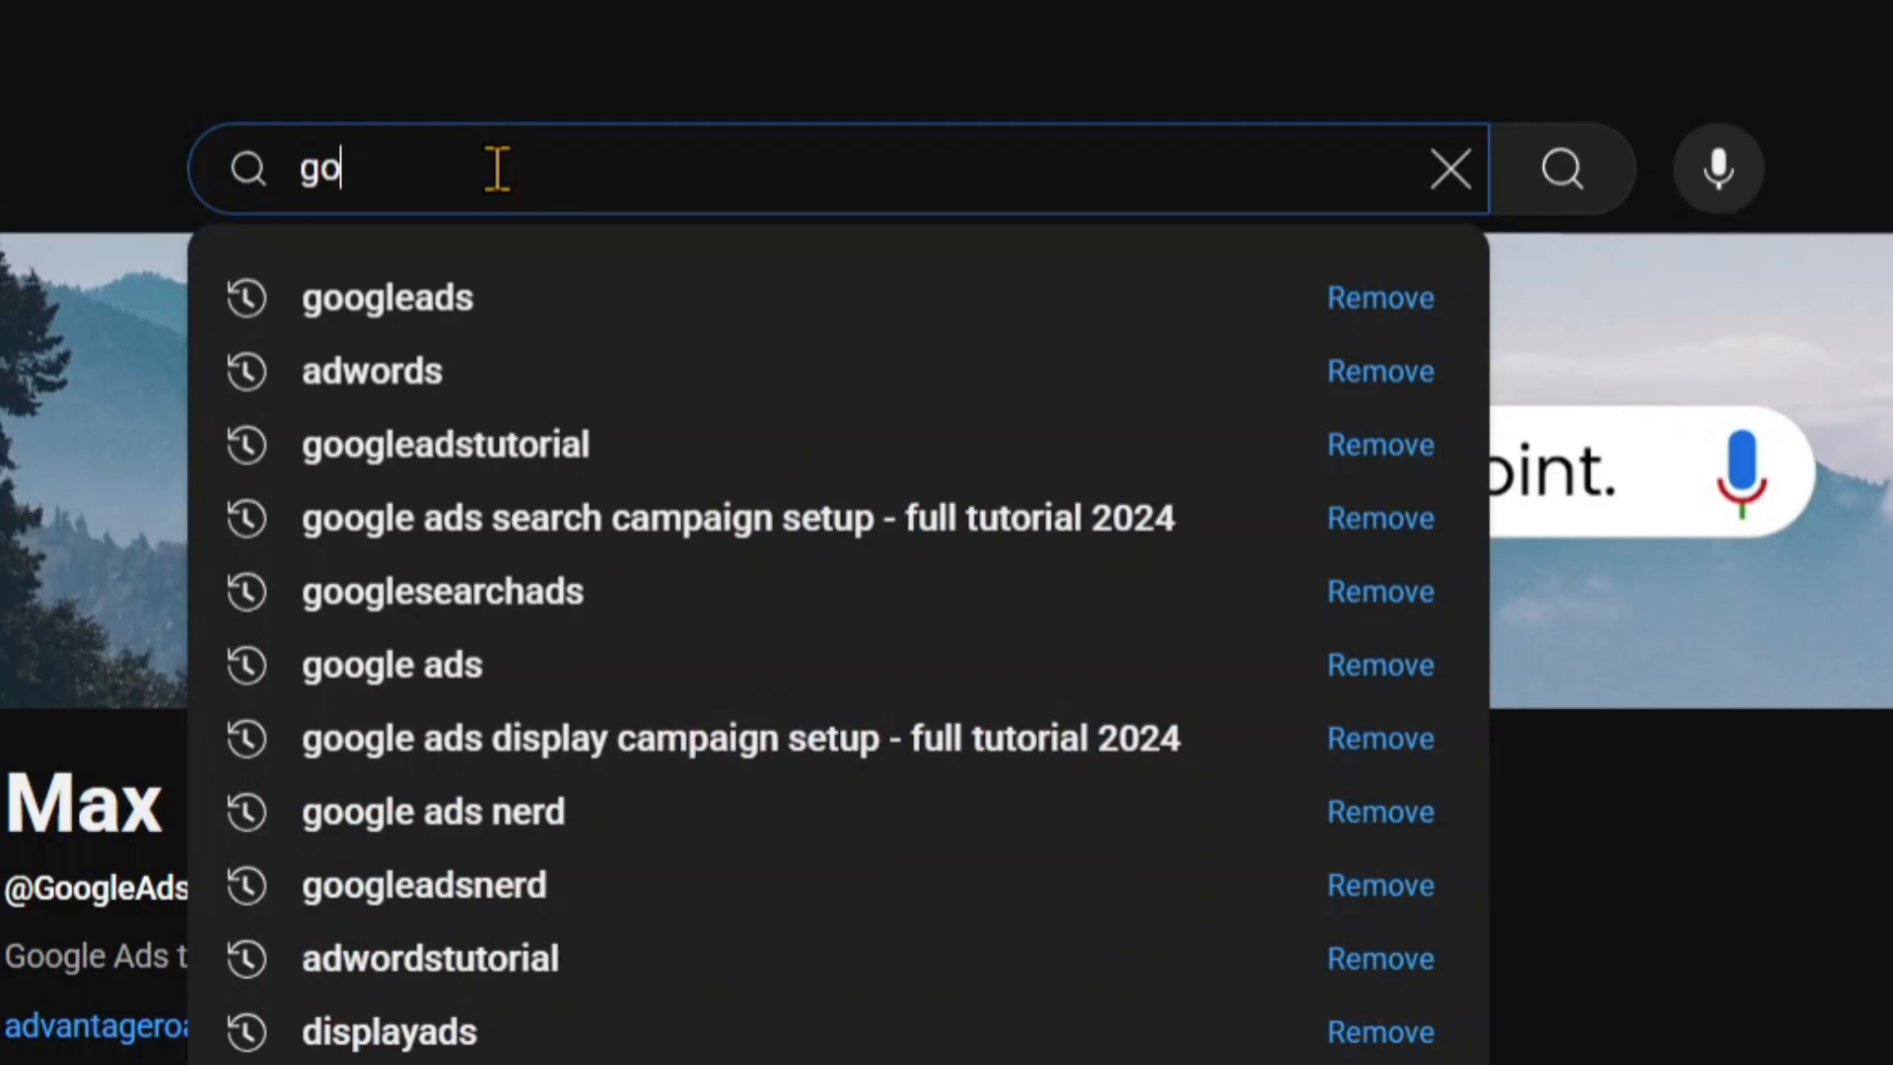
{"action": "type", "text": "ogle ads conversion "}
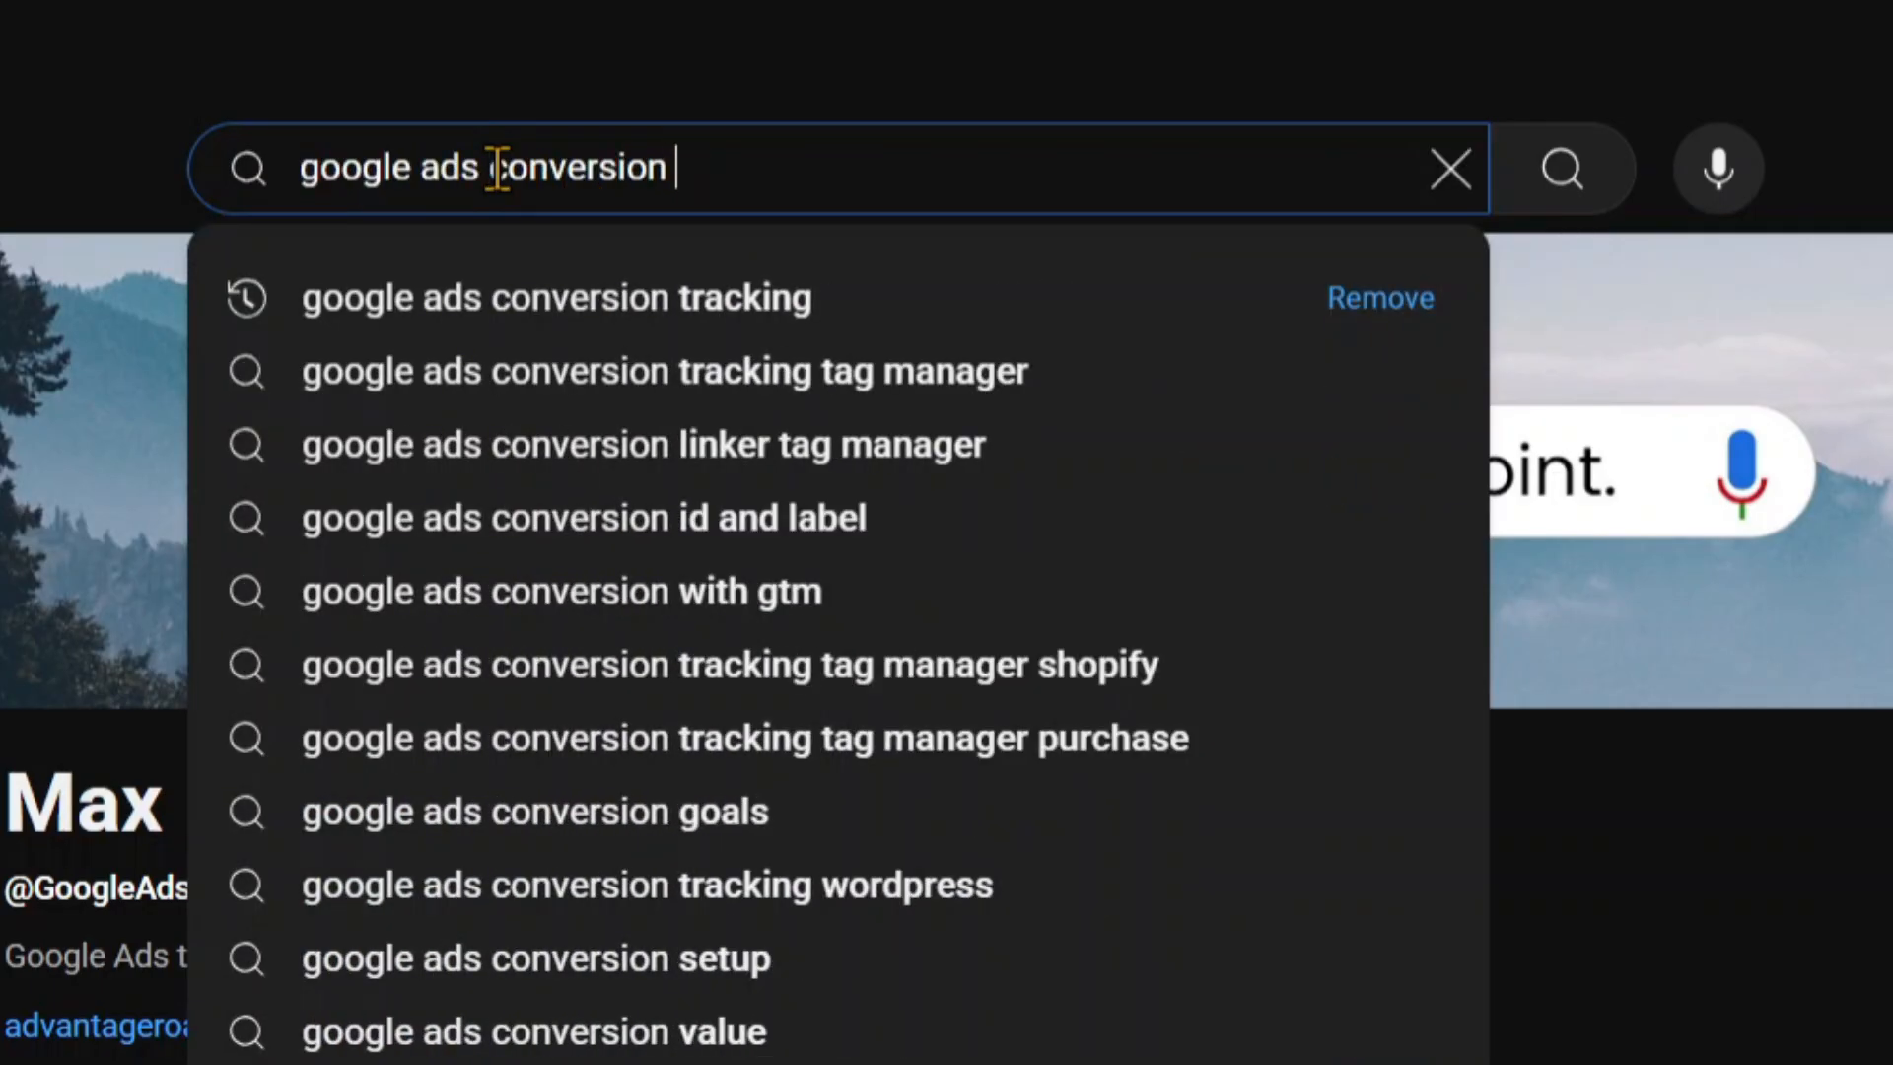
{"action": "type", "text": "goals shopify"}
{"action": "key", "text": "Return"}
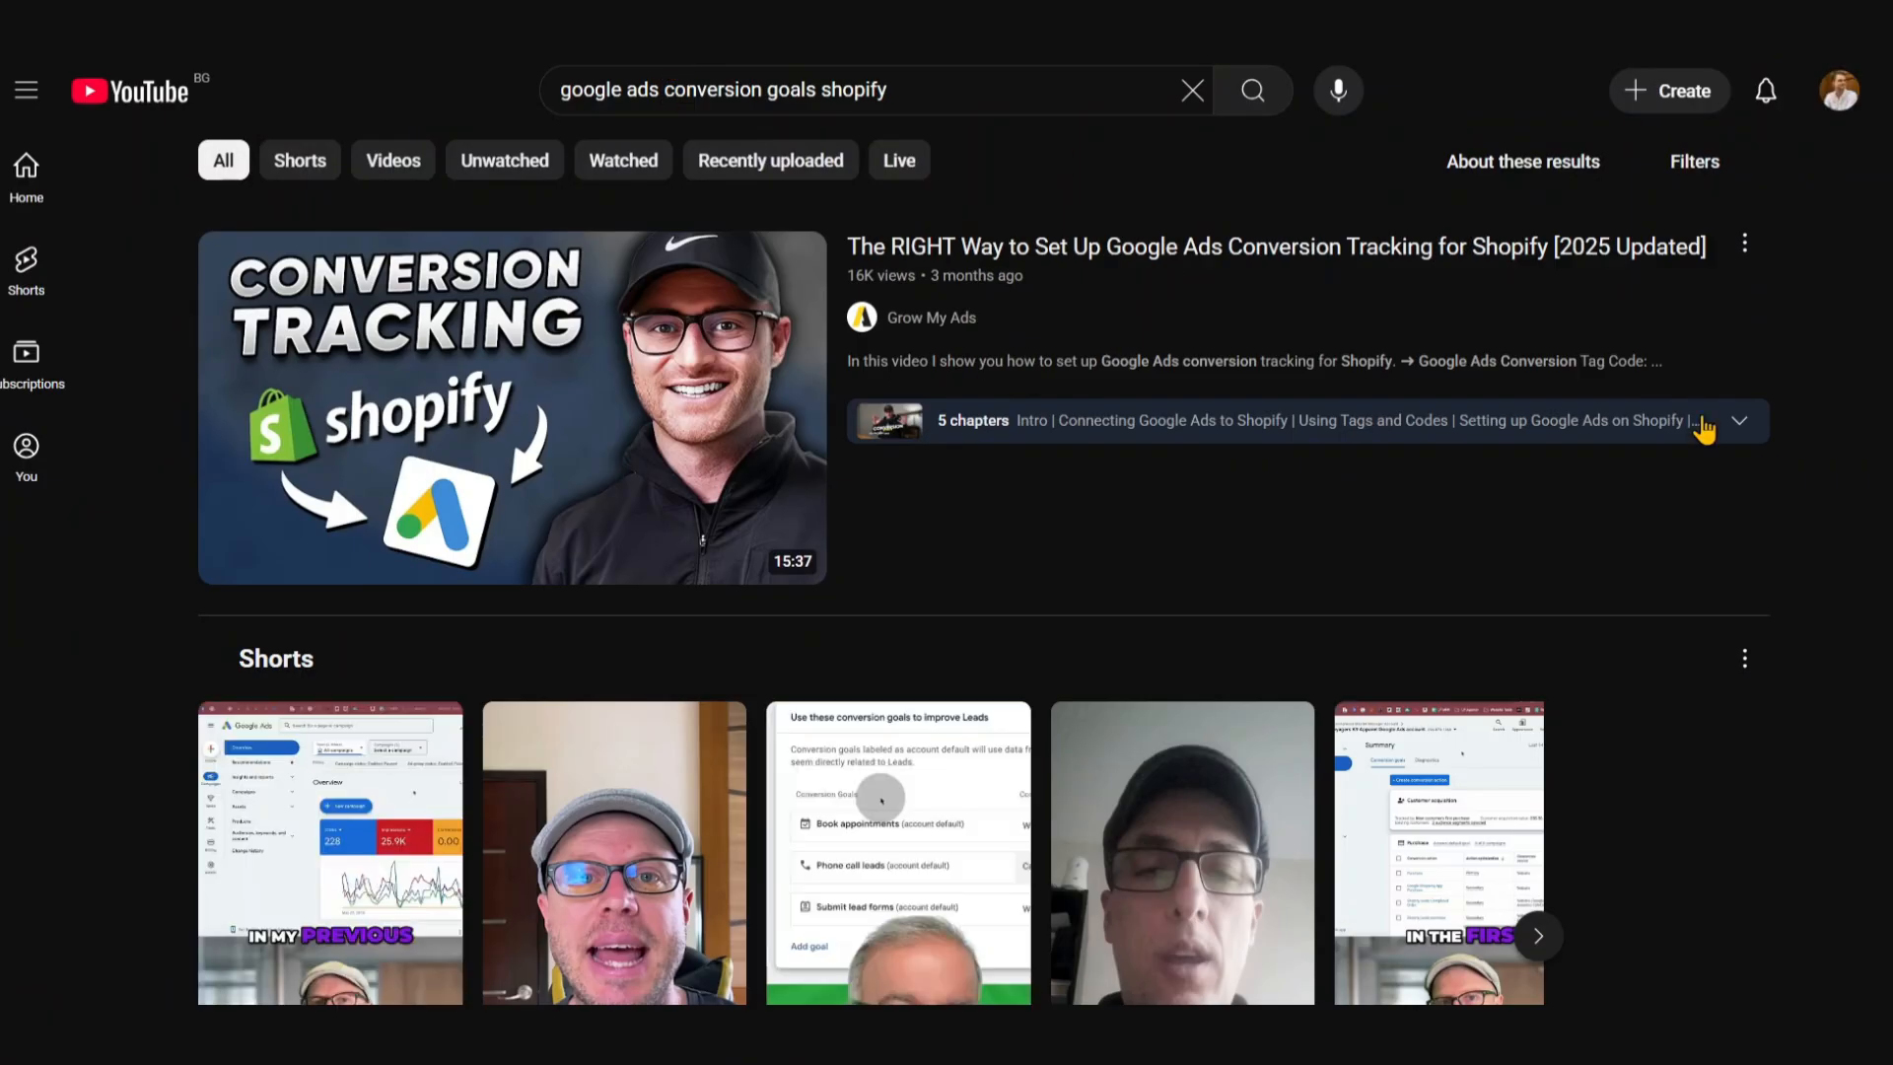
{"action": "scroll", "coordinate": [1848, 463], "scroll_direction": "down", "scroll_amount": 20}
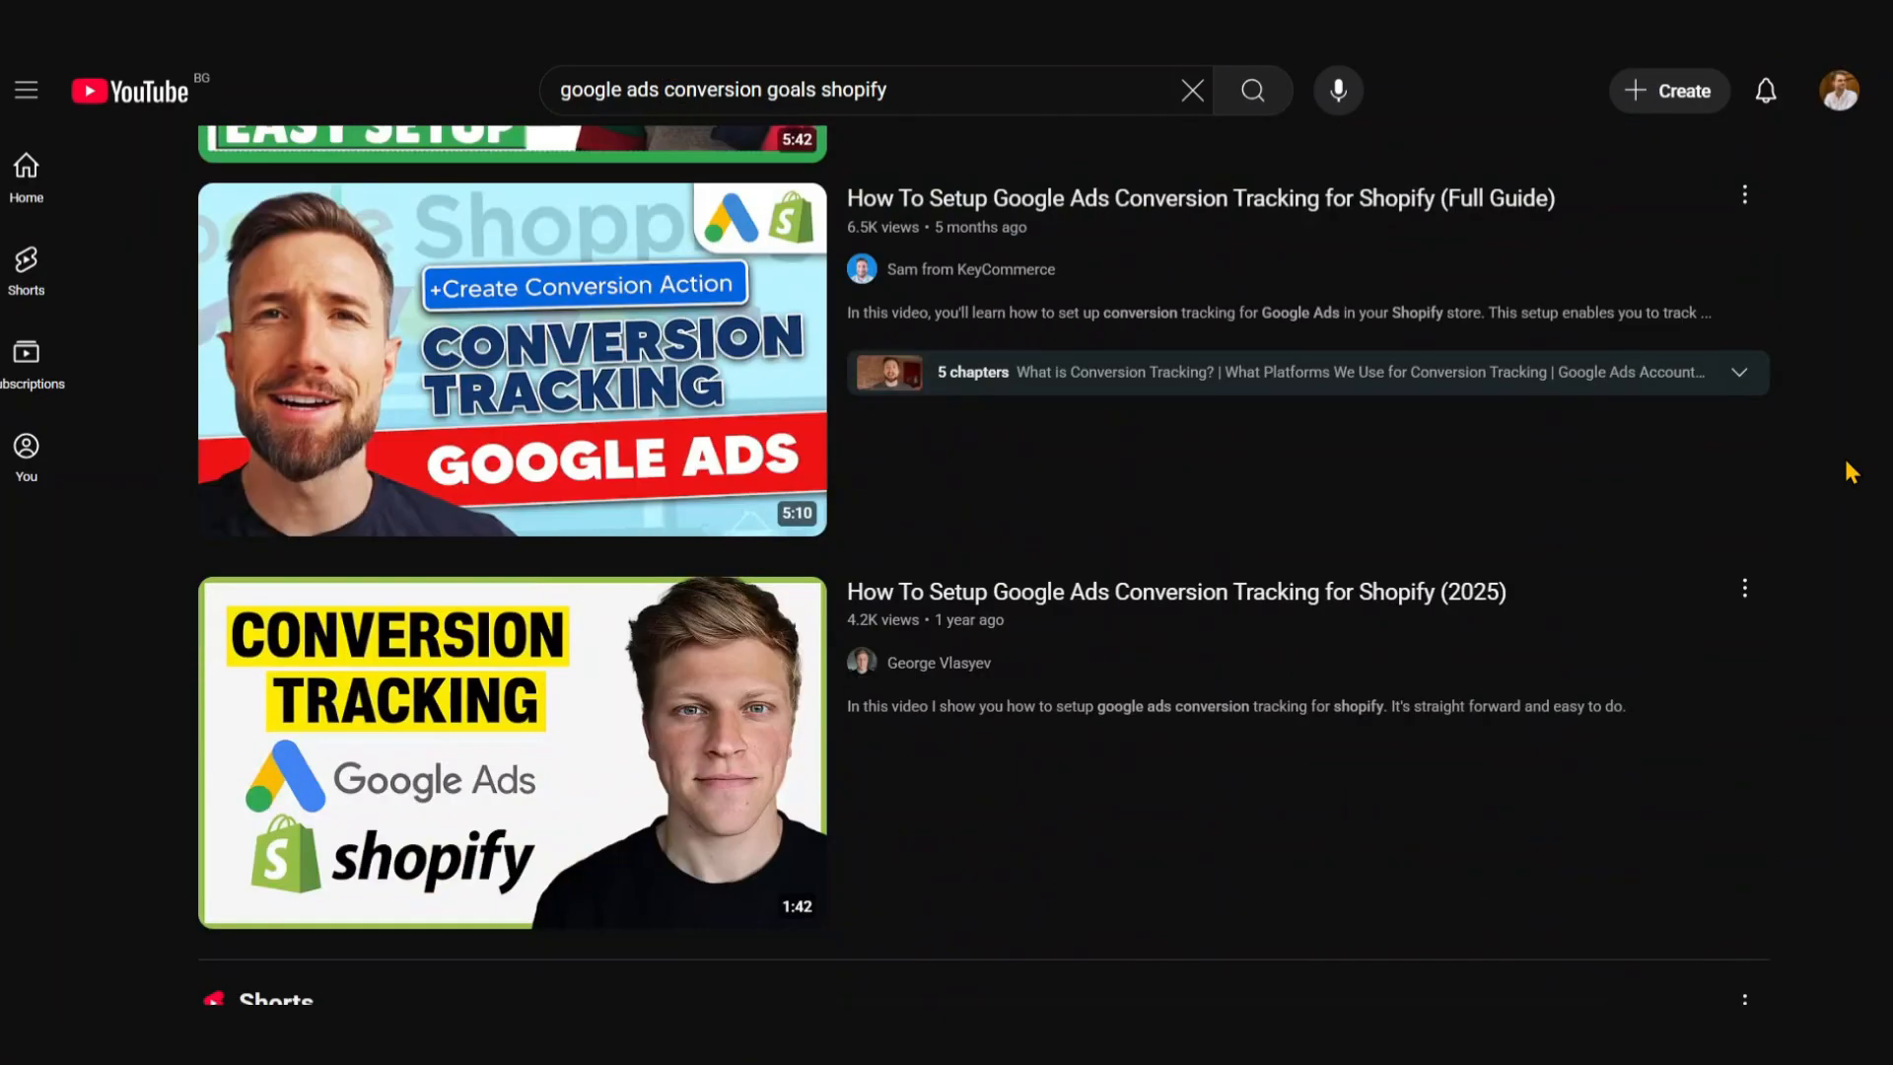
{"action": "scroll", "coordinate": [1850, 472], "scroll_direction": "down", "scroll_amount": 10}
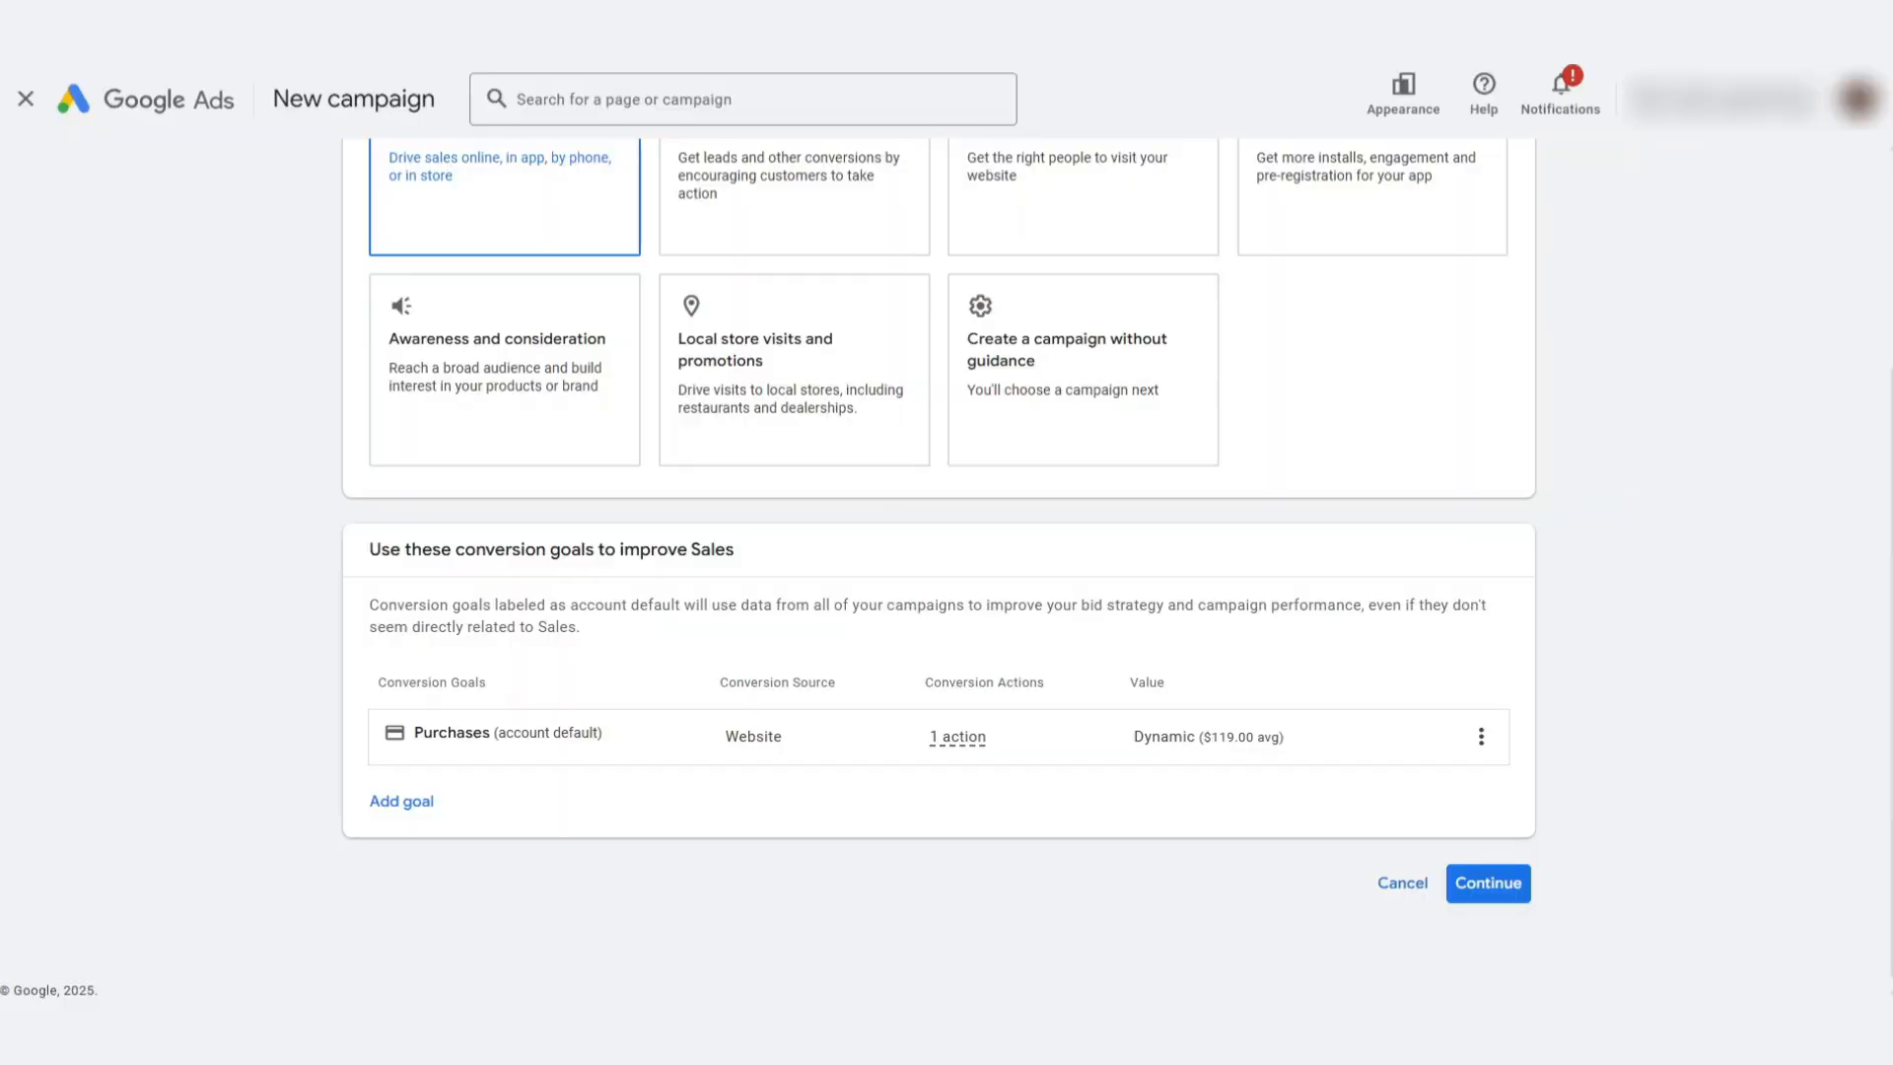
Continue in Google Ads with the Purchases conversion goal and choose Performance Max as the campaign type
{"action": "left_click", "coordinate": [1494, 887]}
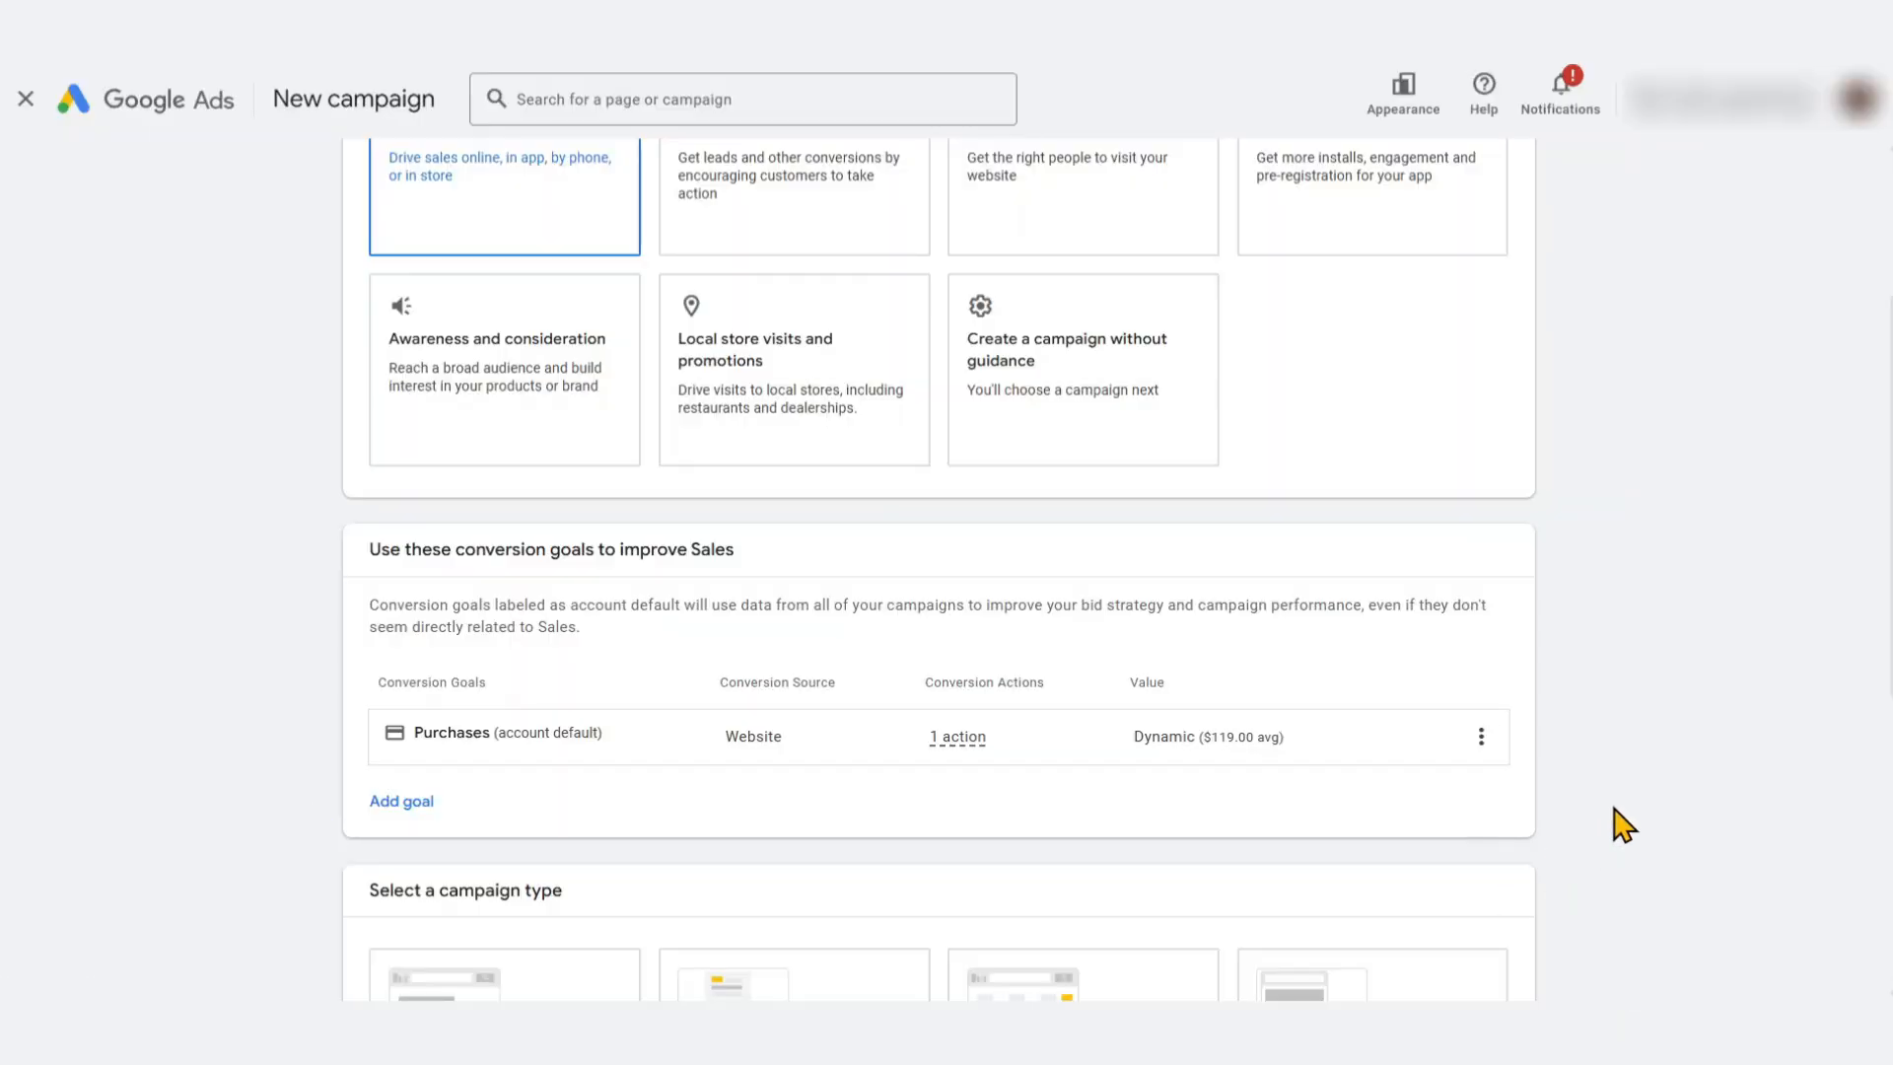
{"action": "scroll", "coordinate": [1636, 806], "scroll_direction": "down", "scroll_amount": 4}
{"action": "scroll", "coordinate": [1646, 810], "scroll_direction": "down", "scroll_amount": 1}
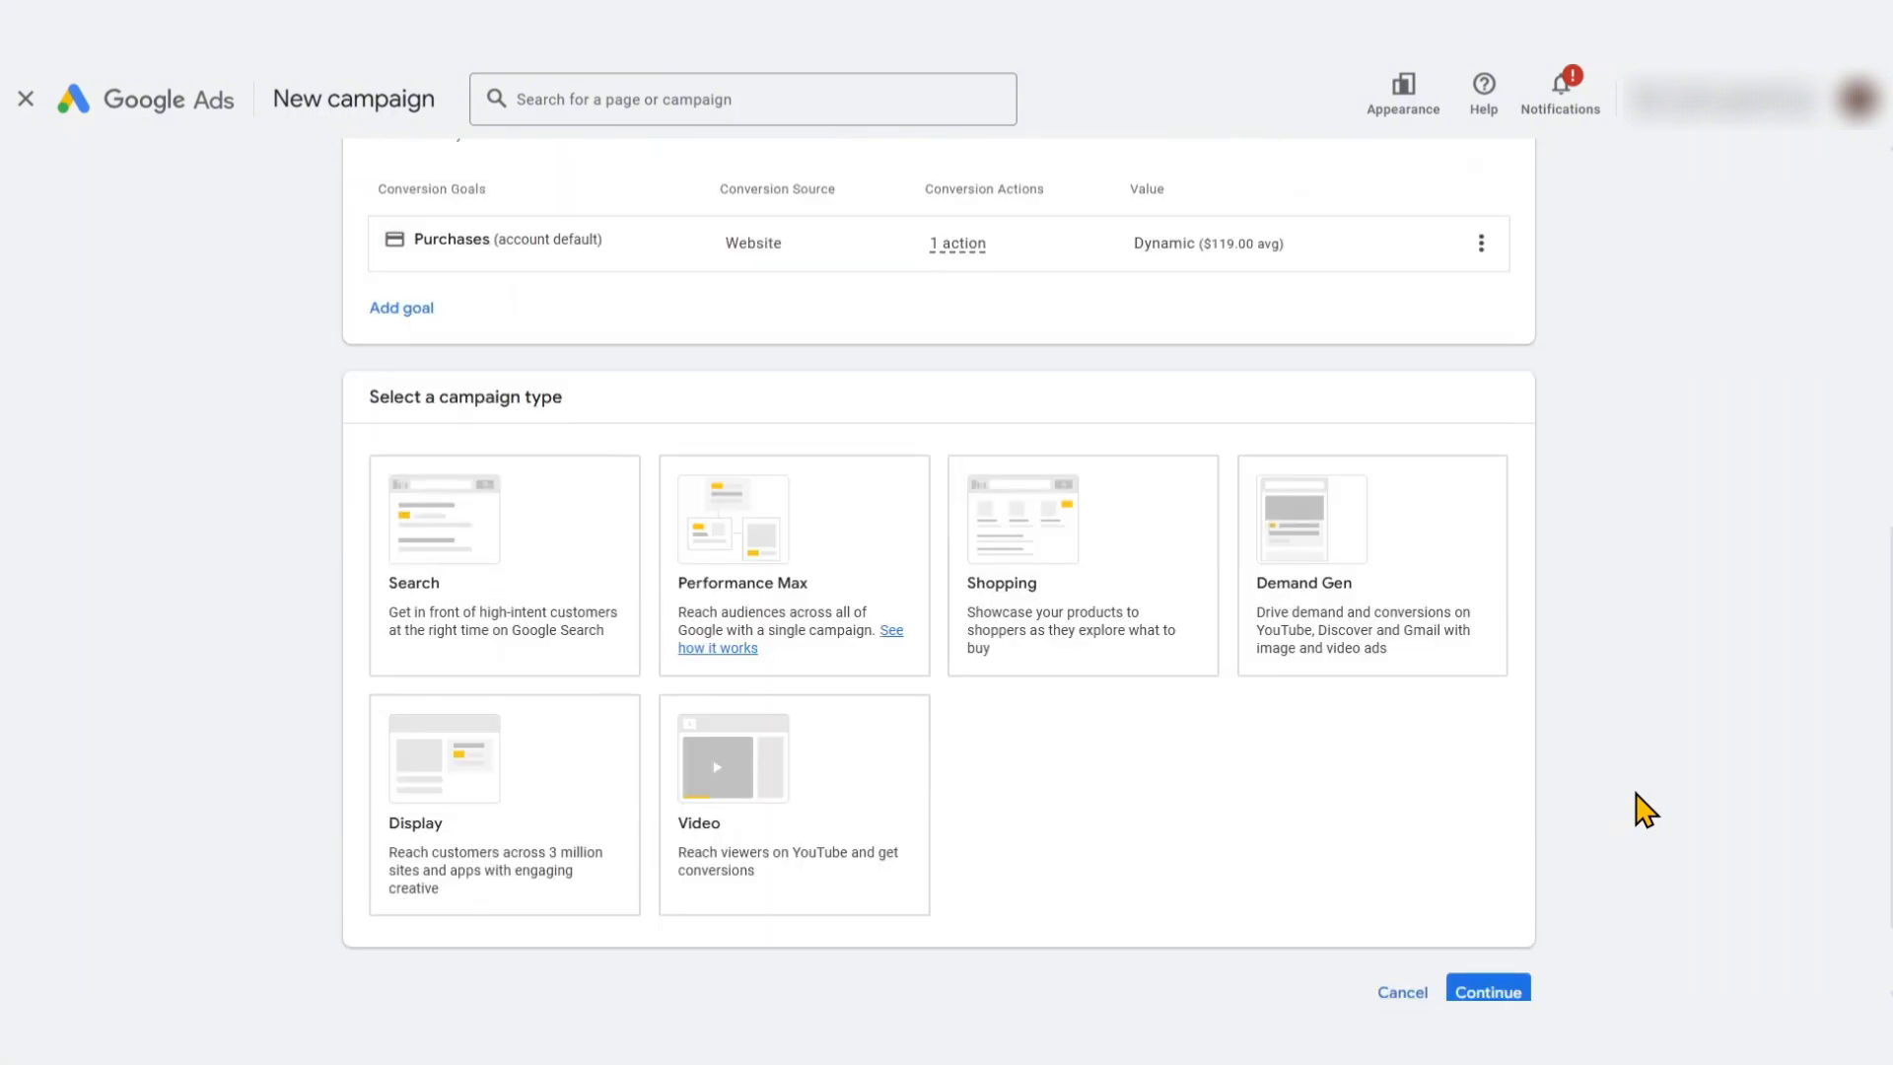
{"action": "left_click", "coordinate": [856, 533]}
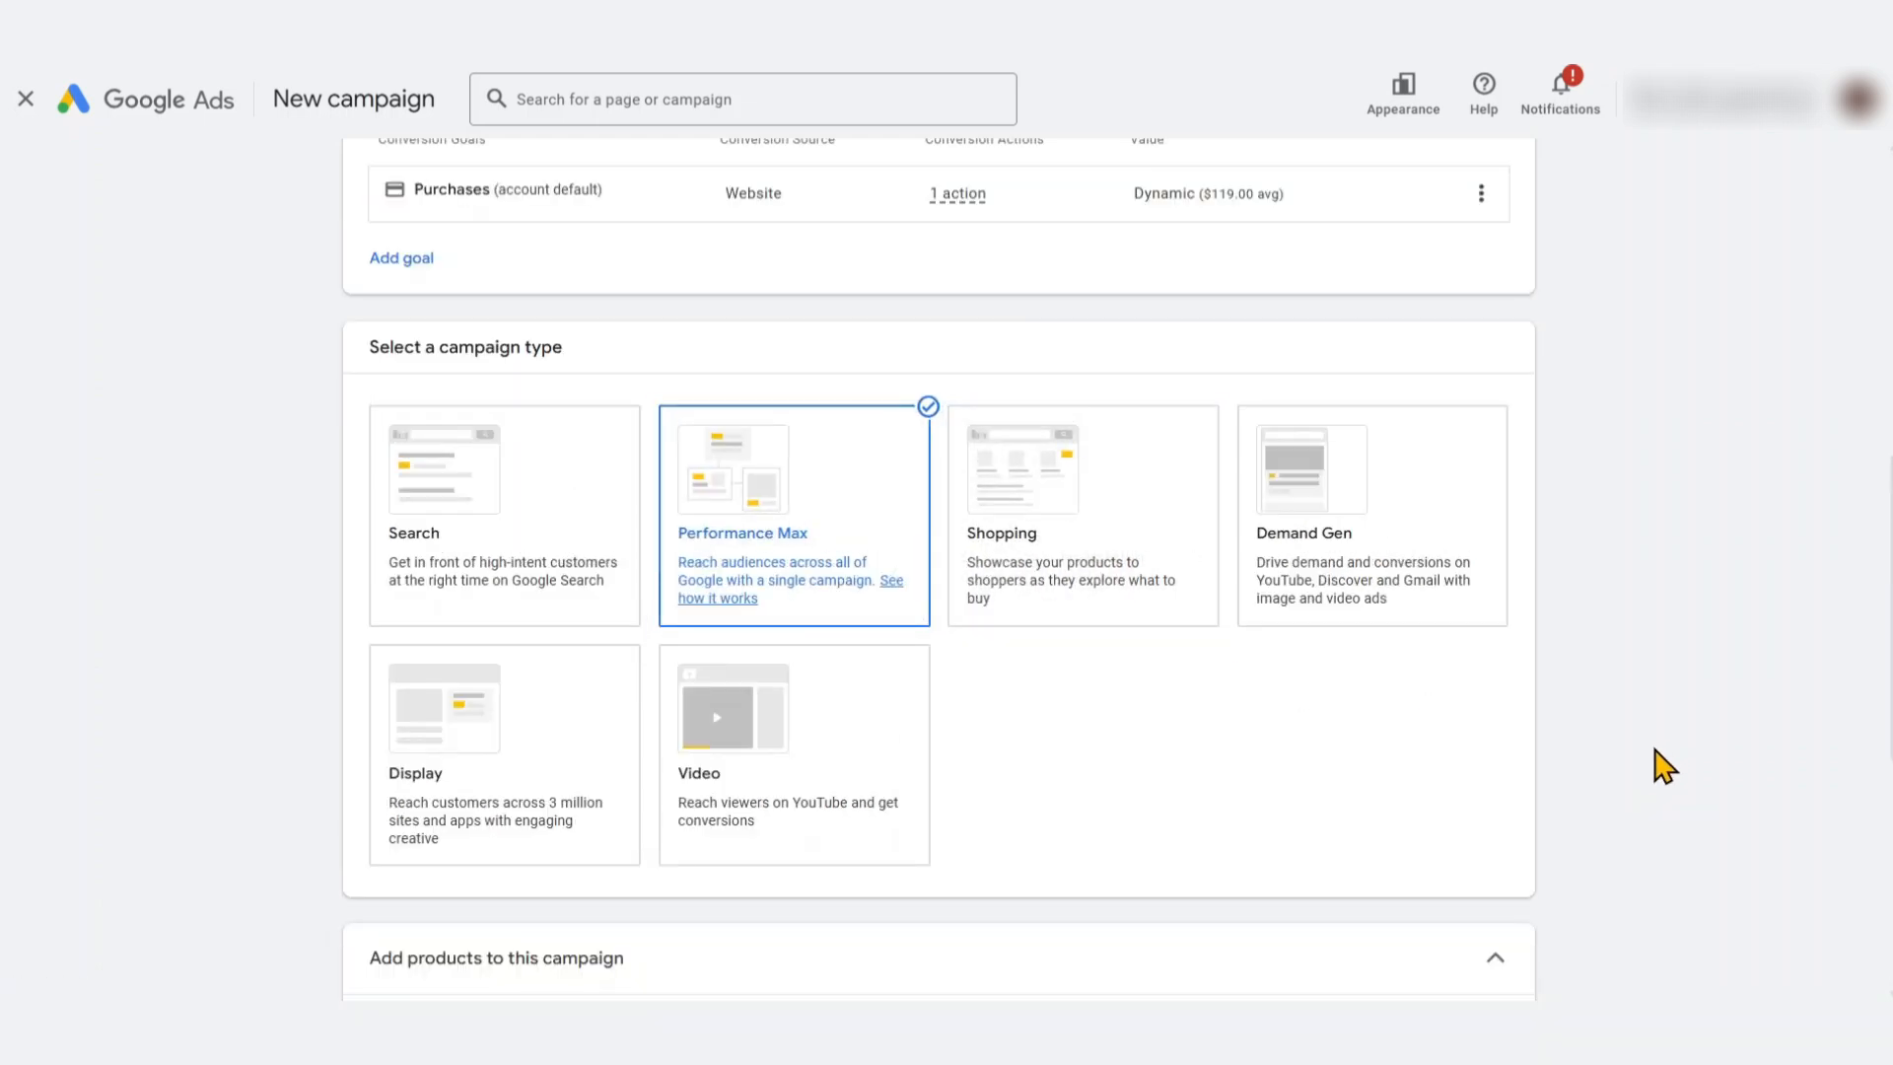
Clear the selected Merchant Center account under the campaign's products and choose the same account again
{"action": "scroll", "coordinate": [1664, 767], "scroll_direction": "down", "scroll_amount": 5}
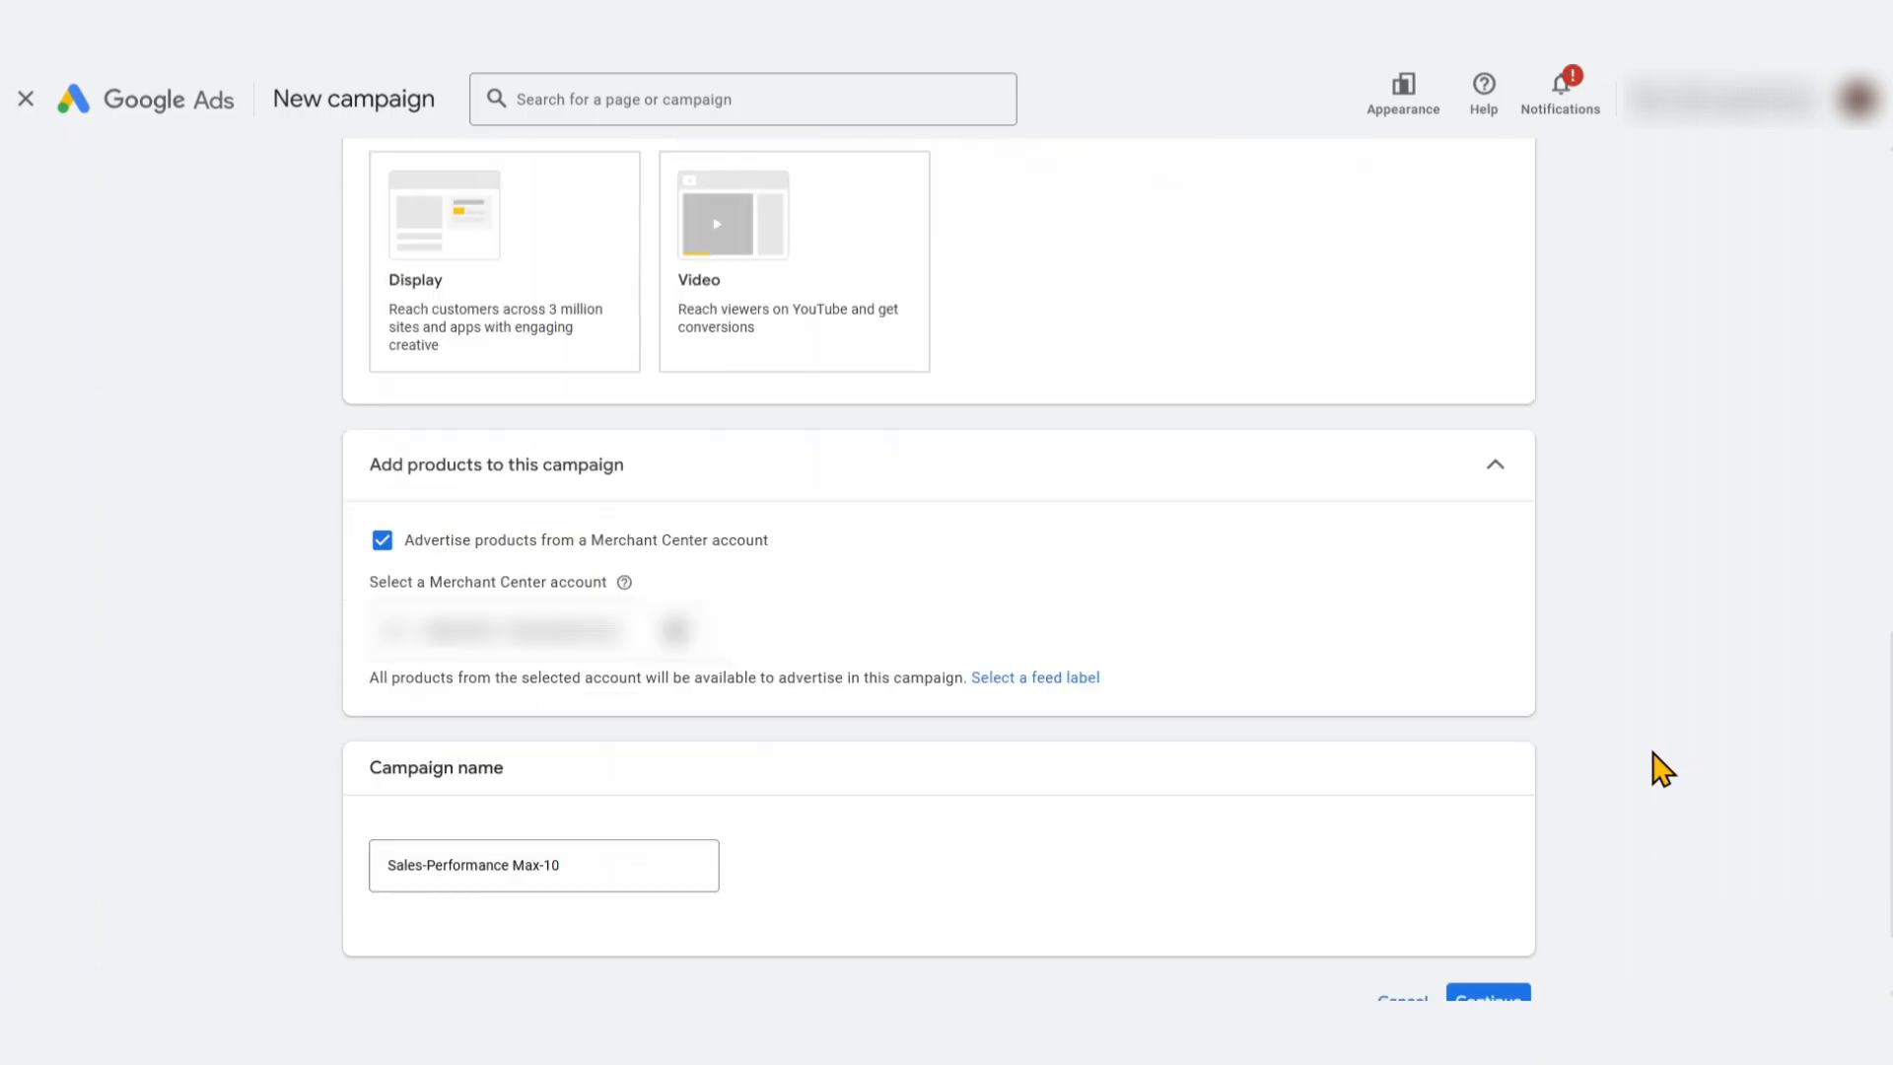
{"action": "scroll", "coordinate": [1664, 767], "scroll_direction": "down", "scroll_amount": 1}
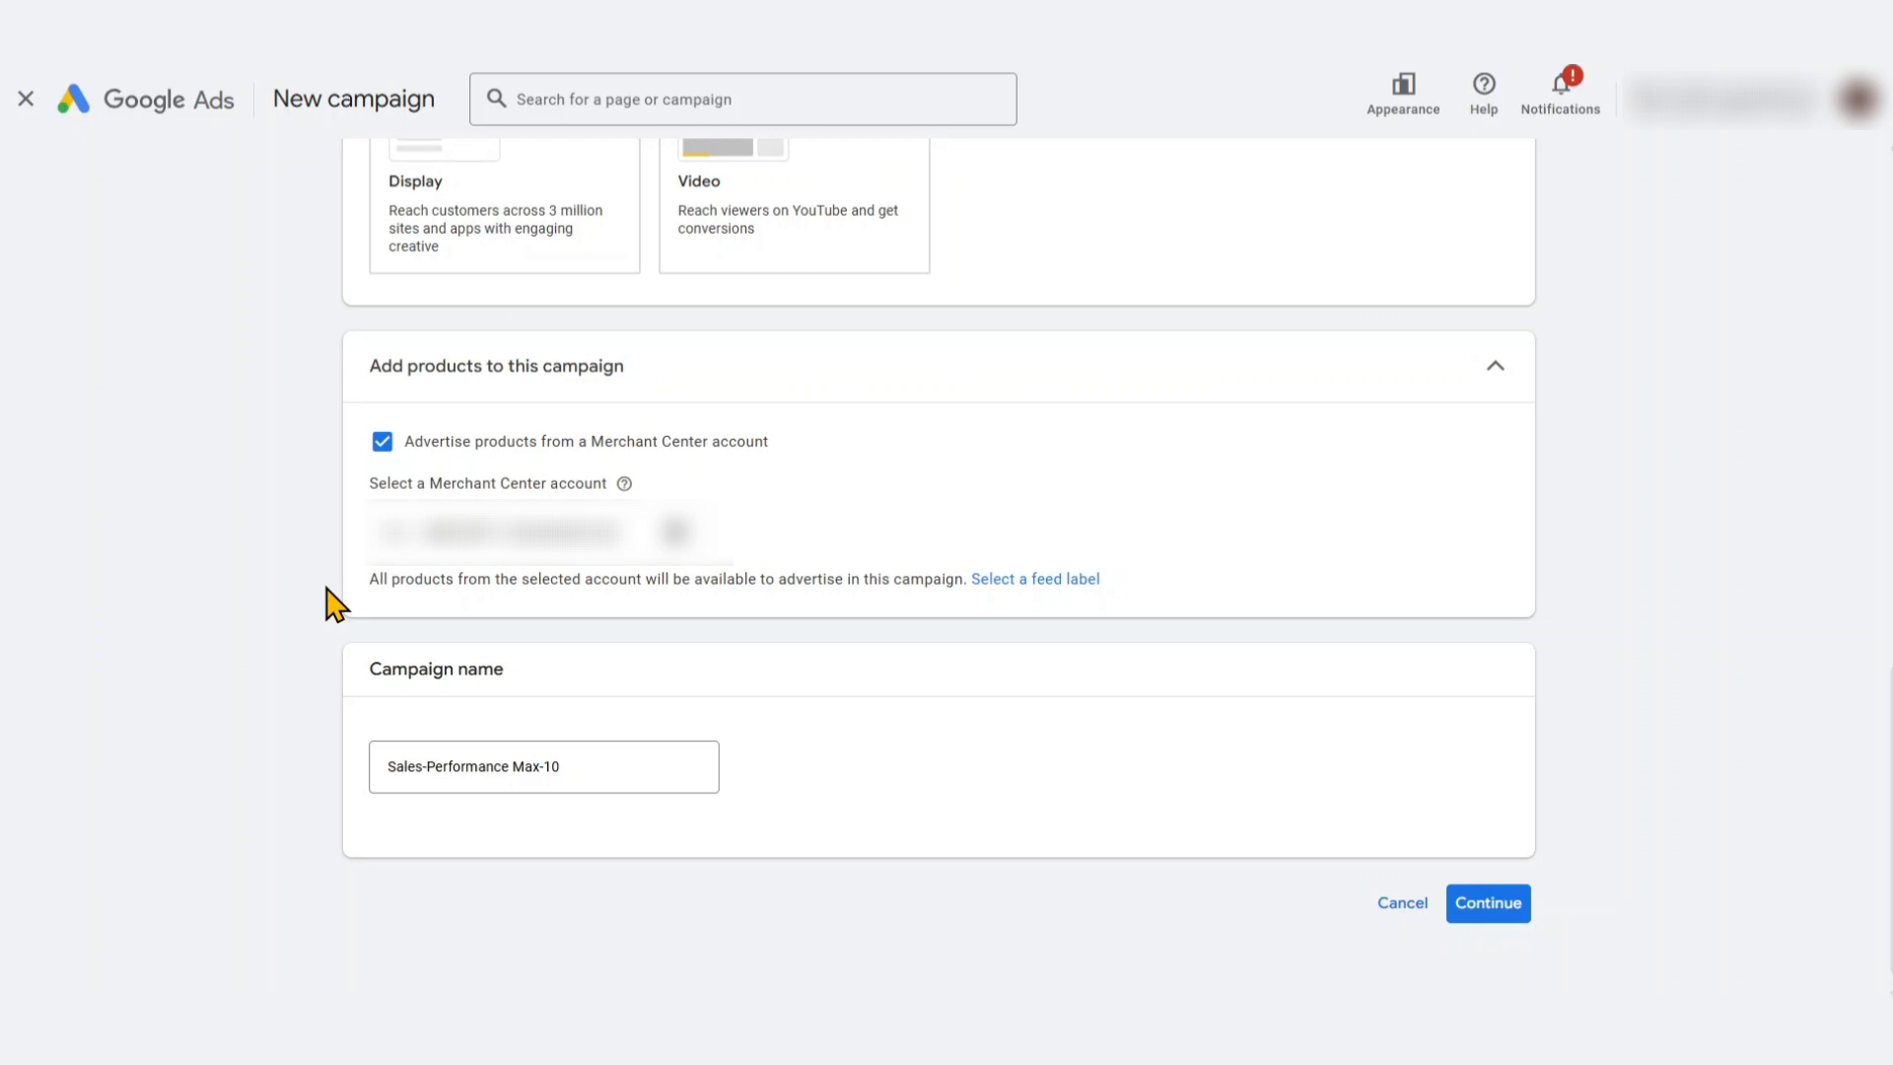
{"action": "left_click", "coordinate": [690, 545]}
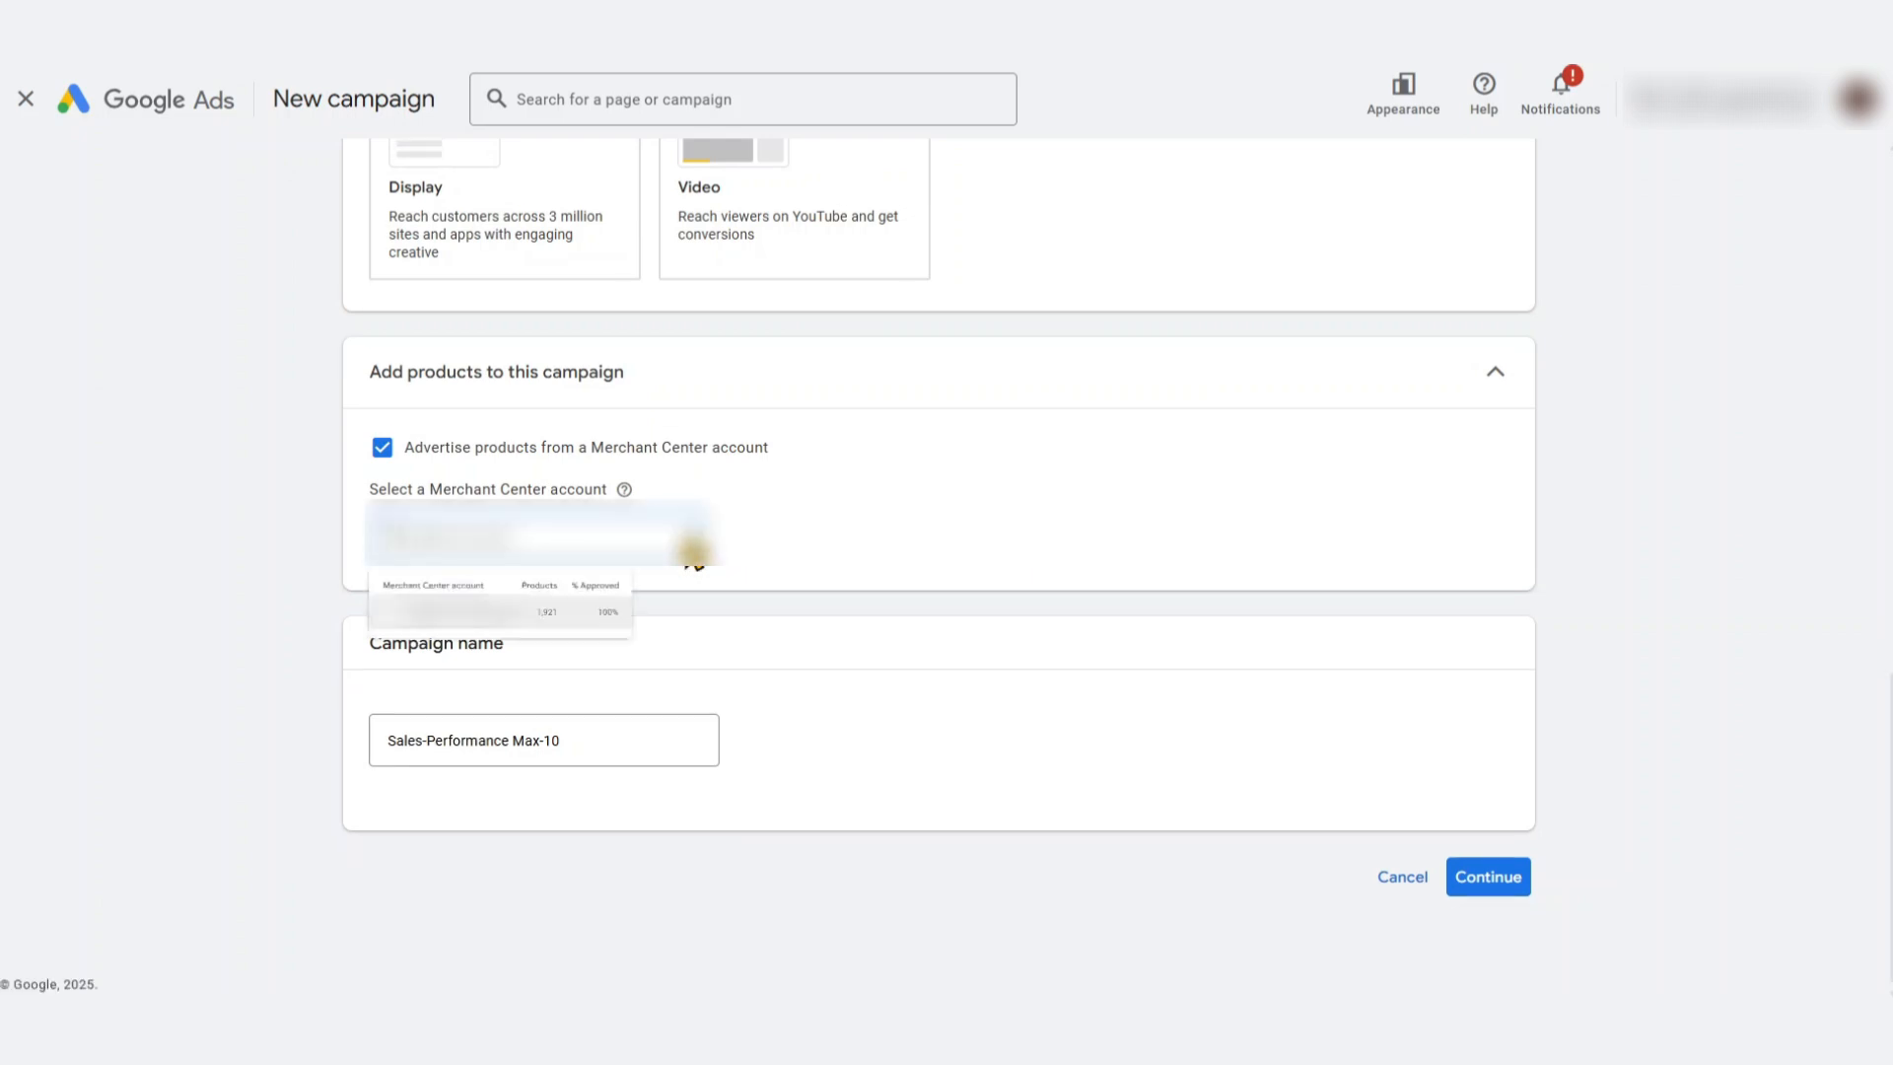
{"action": "left_click", "coordinate": [817, 493]}
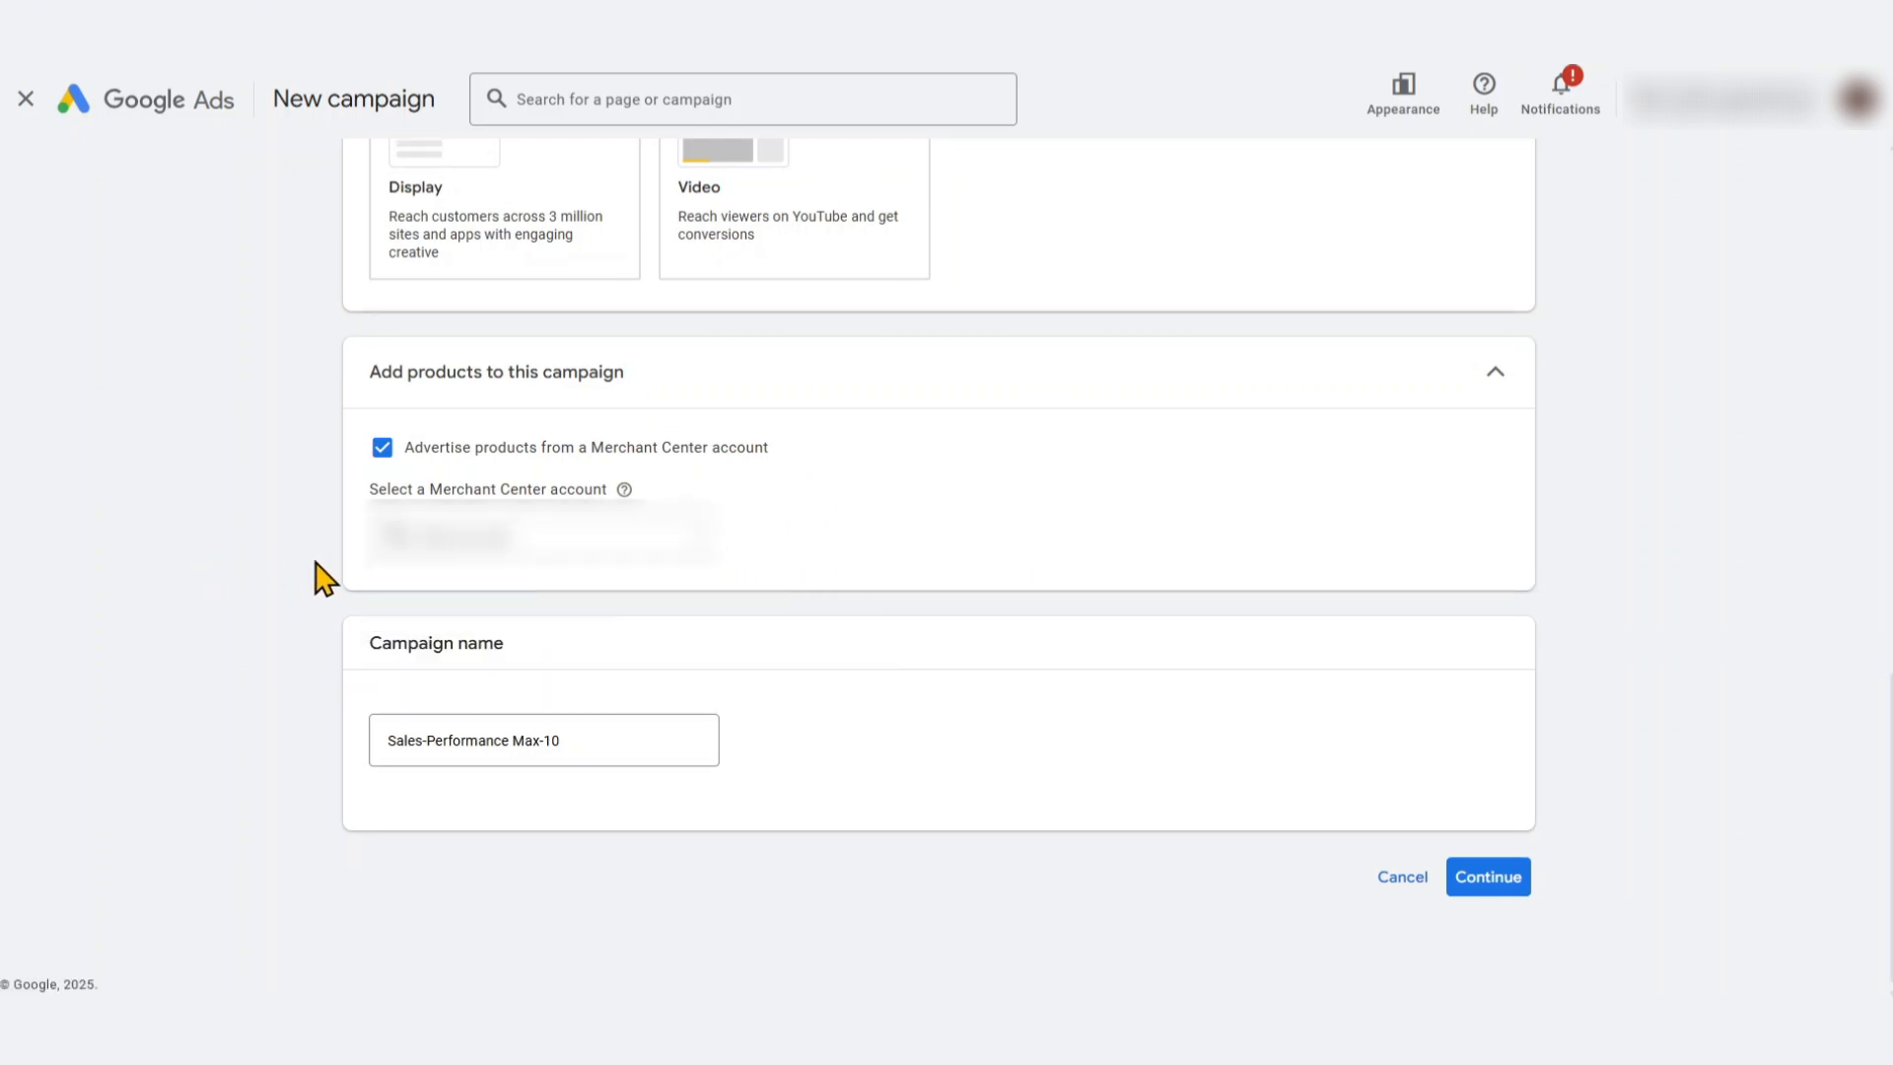
{"action": "left_click", "coordinate": [473, 537]}
{"action": "left_click", "coordinate": [540, 672]}
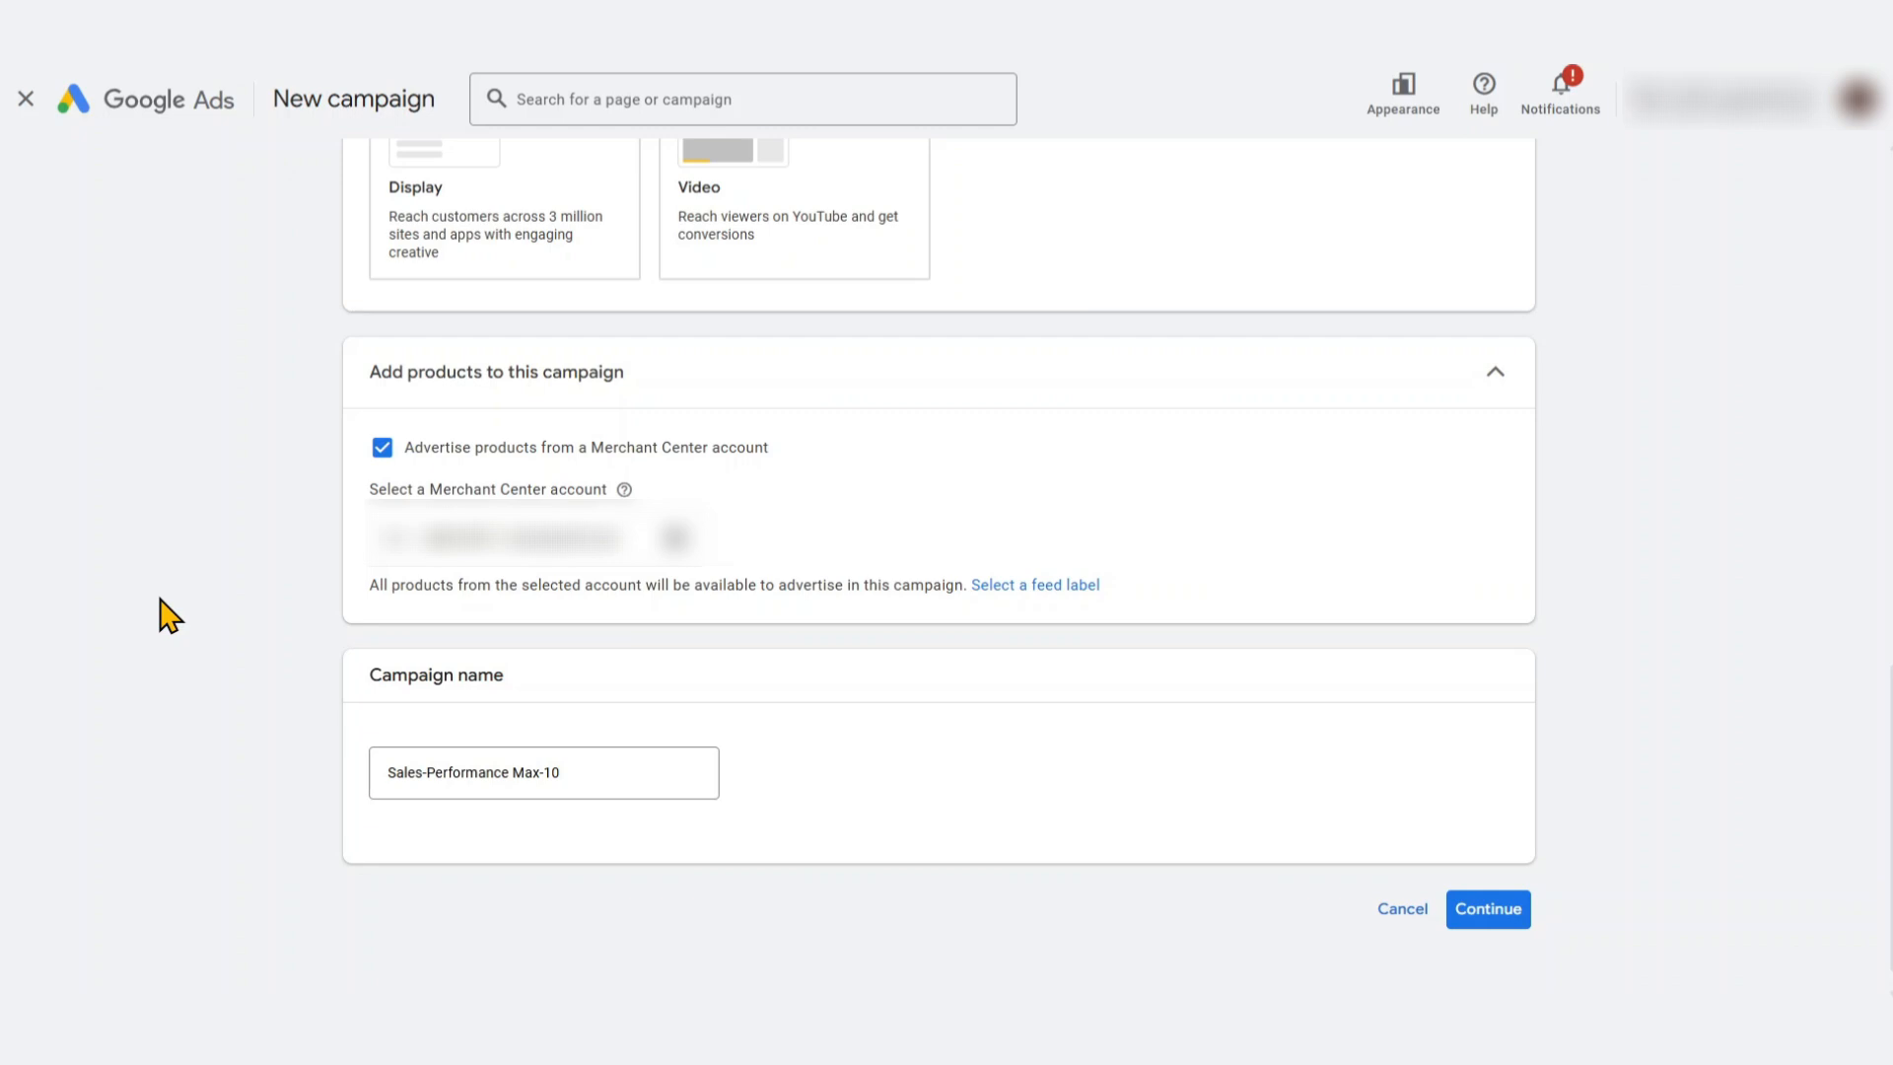
Try restricting the campaign's products to the US feed label, and return to adding all products from the Merchant Center account
{"action": "left_click", "coordinate": [1051, 586]}
{"action": "left_click", "coordinate": [647, 636]}
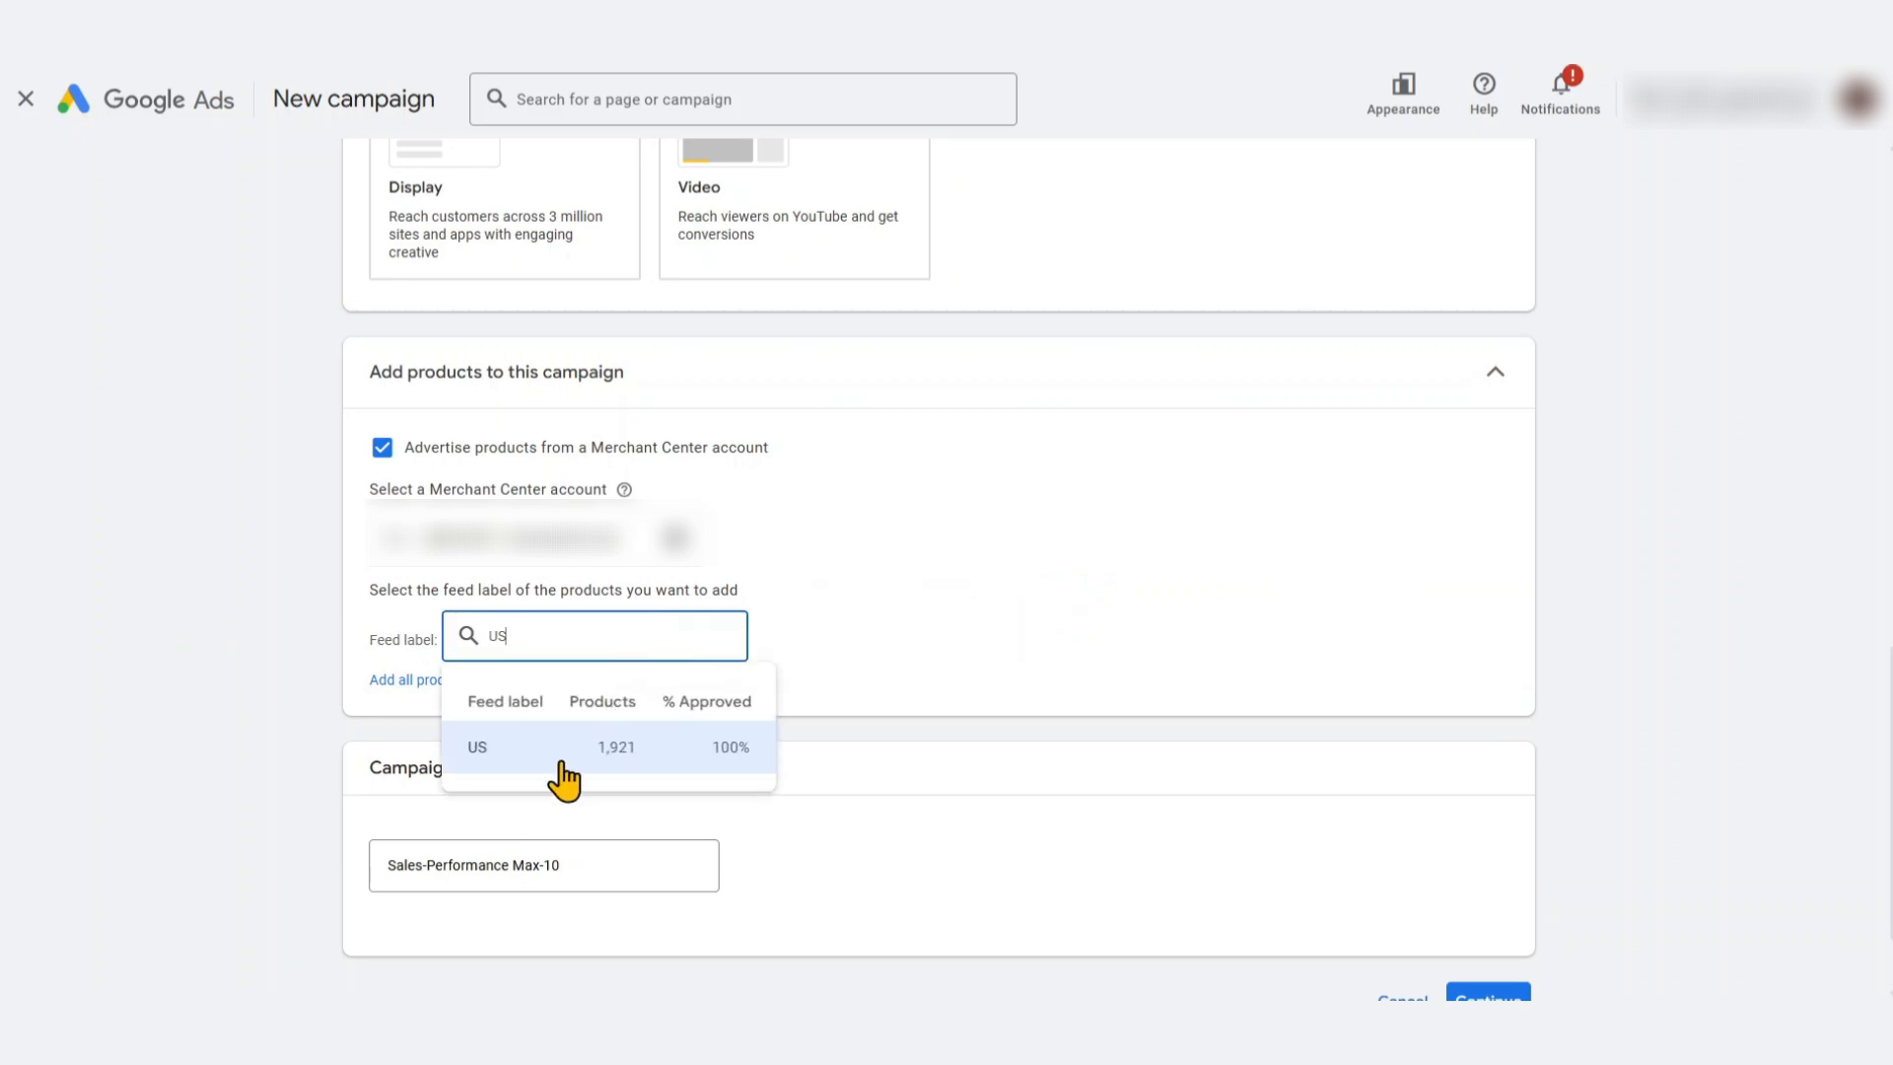
{"action": "left_click", "coordinate": [396, 747]}
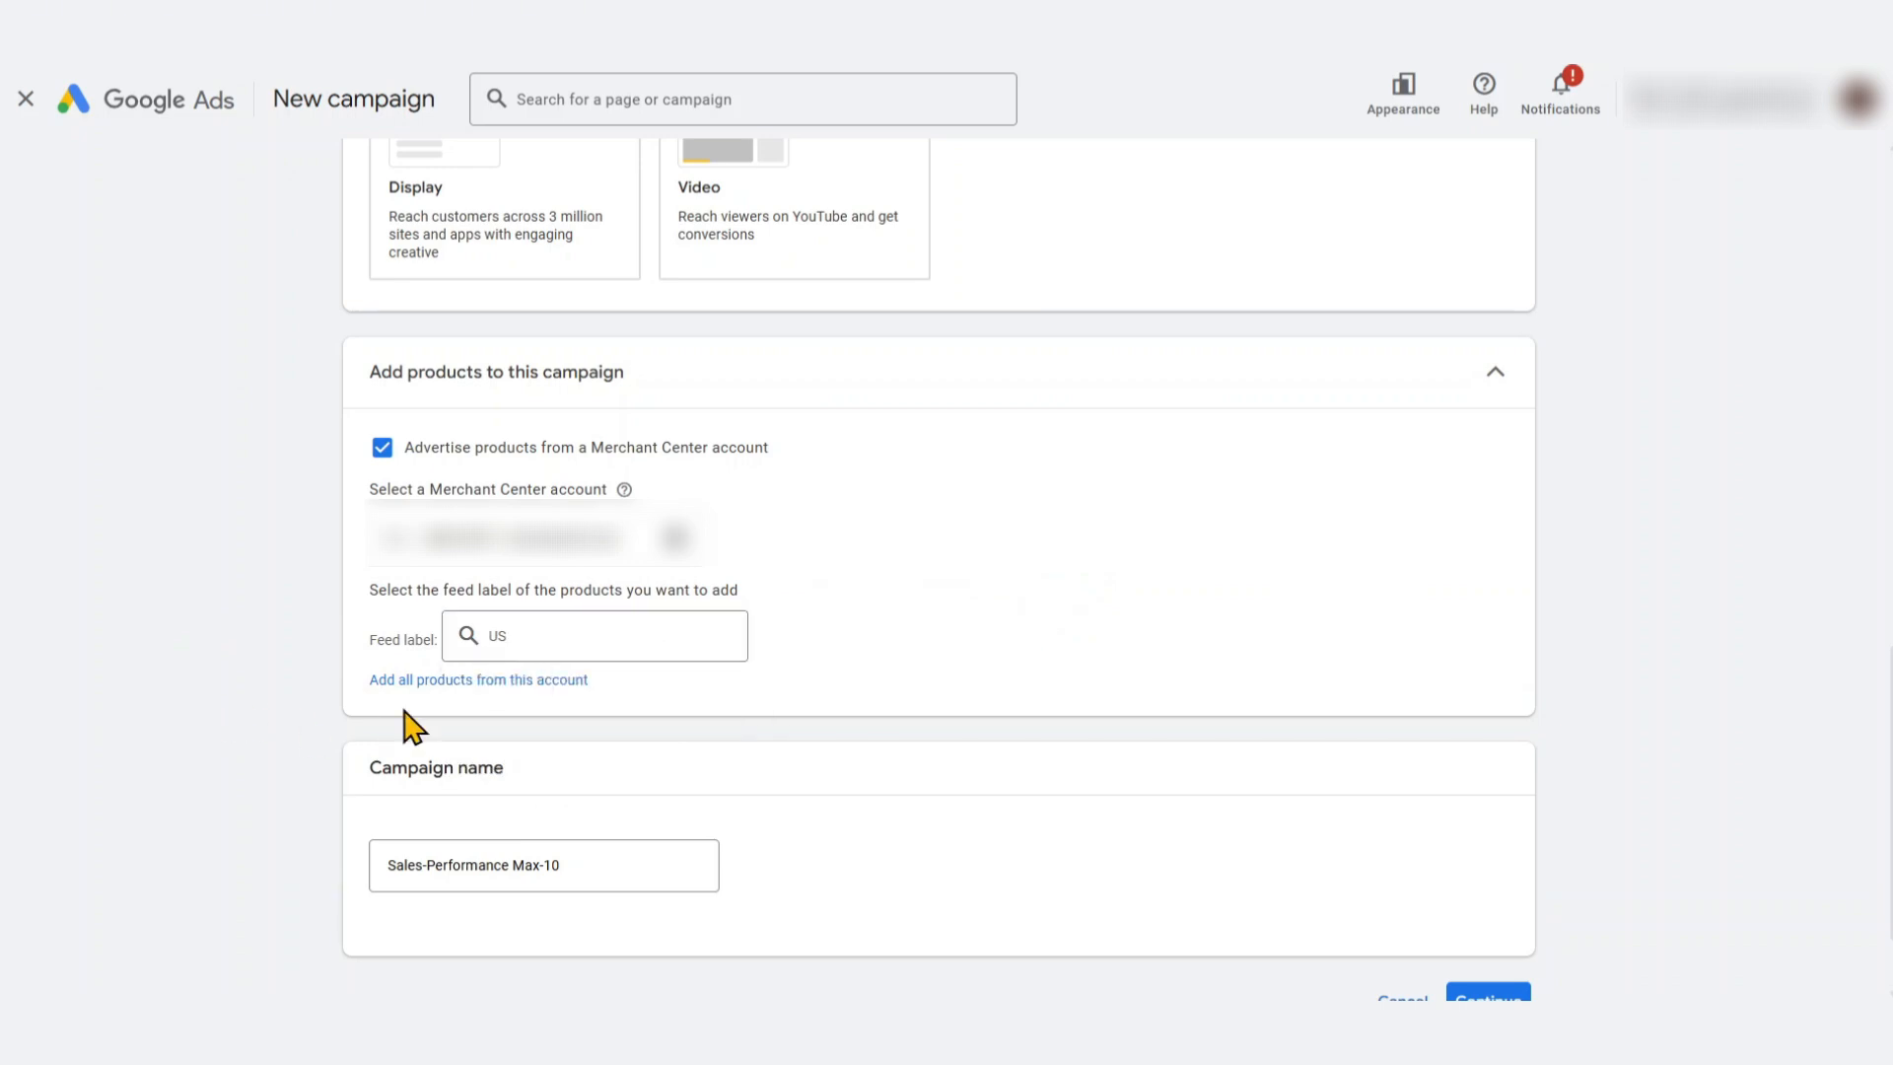
{"action": "left_click", "coordinate": [464, 684]}
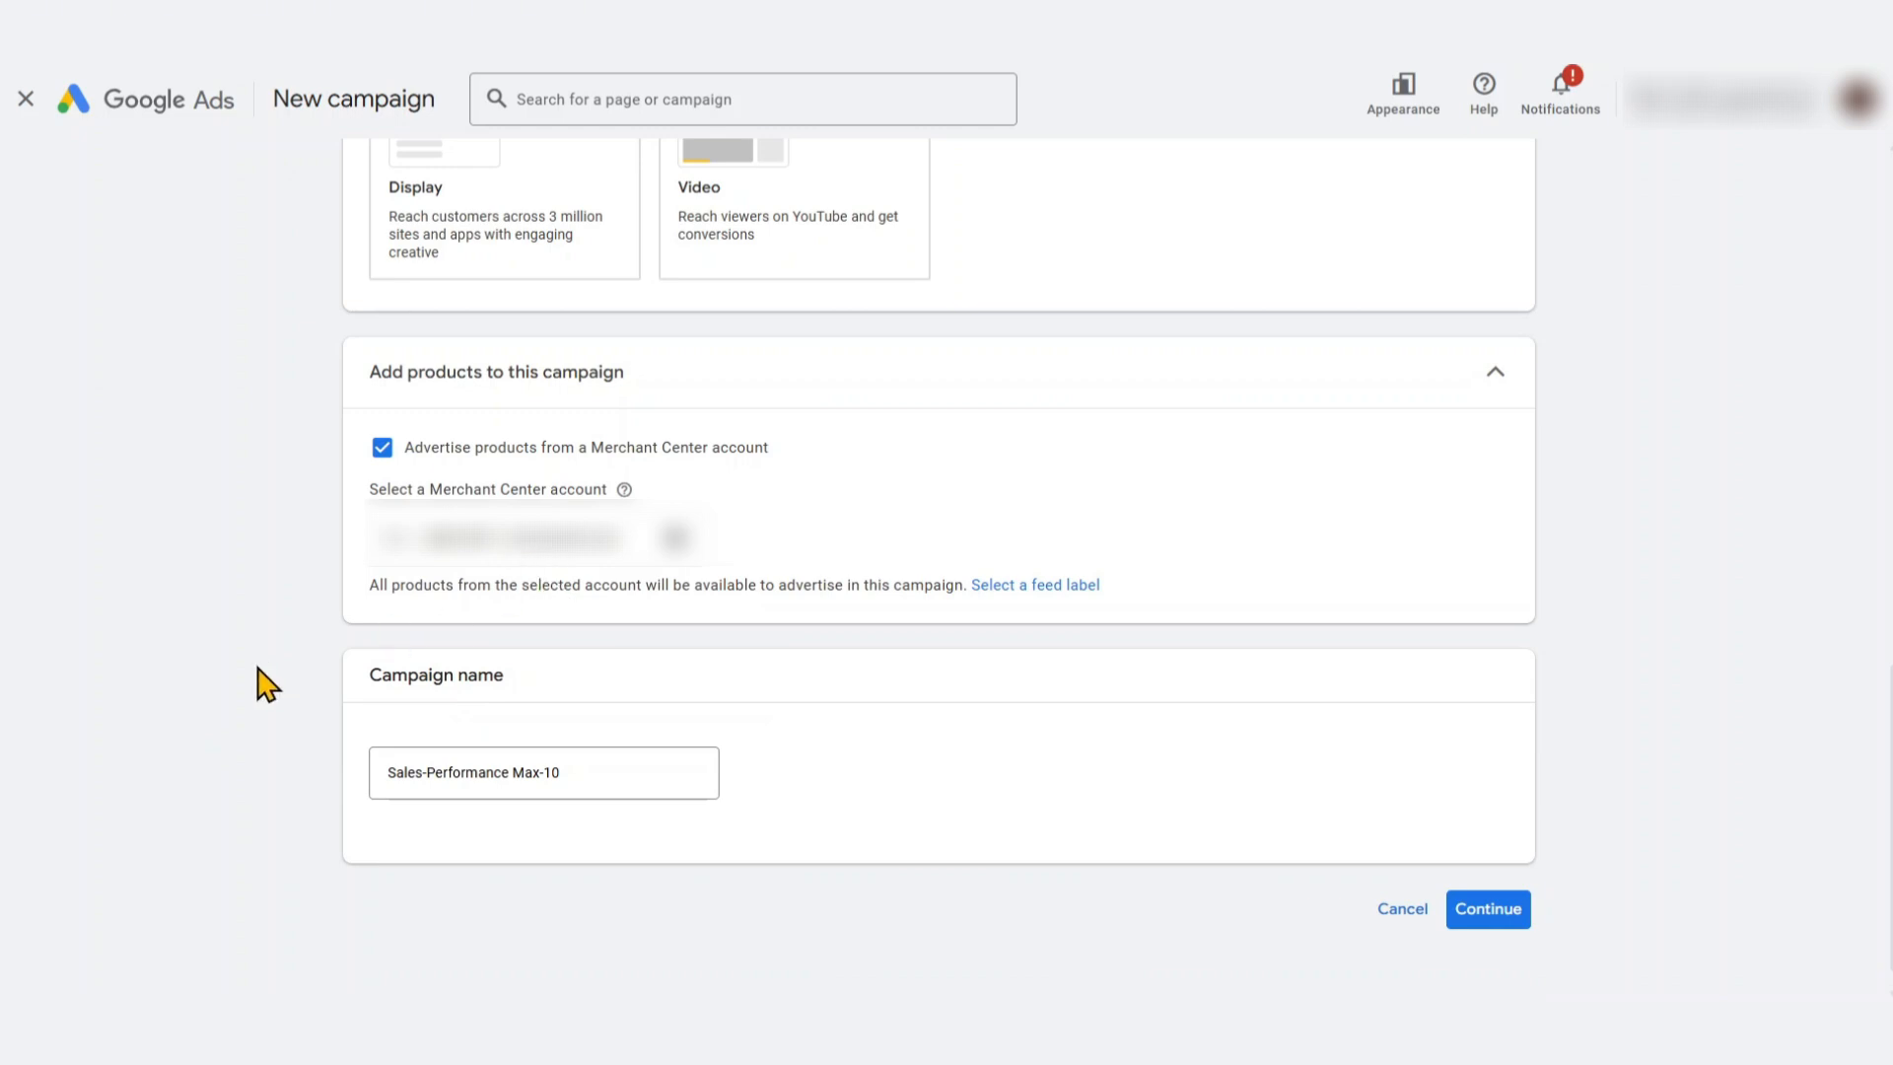
Name the campaign "Performance Max - Earrings" and continue to the bidding settings
{"action": "triple_click", "coordinate": [444, 769]}
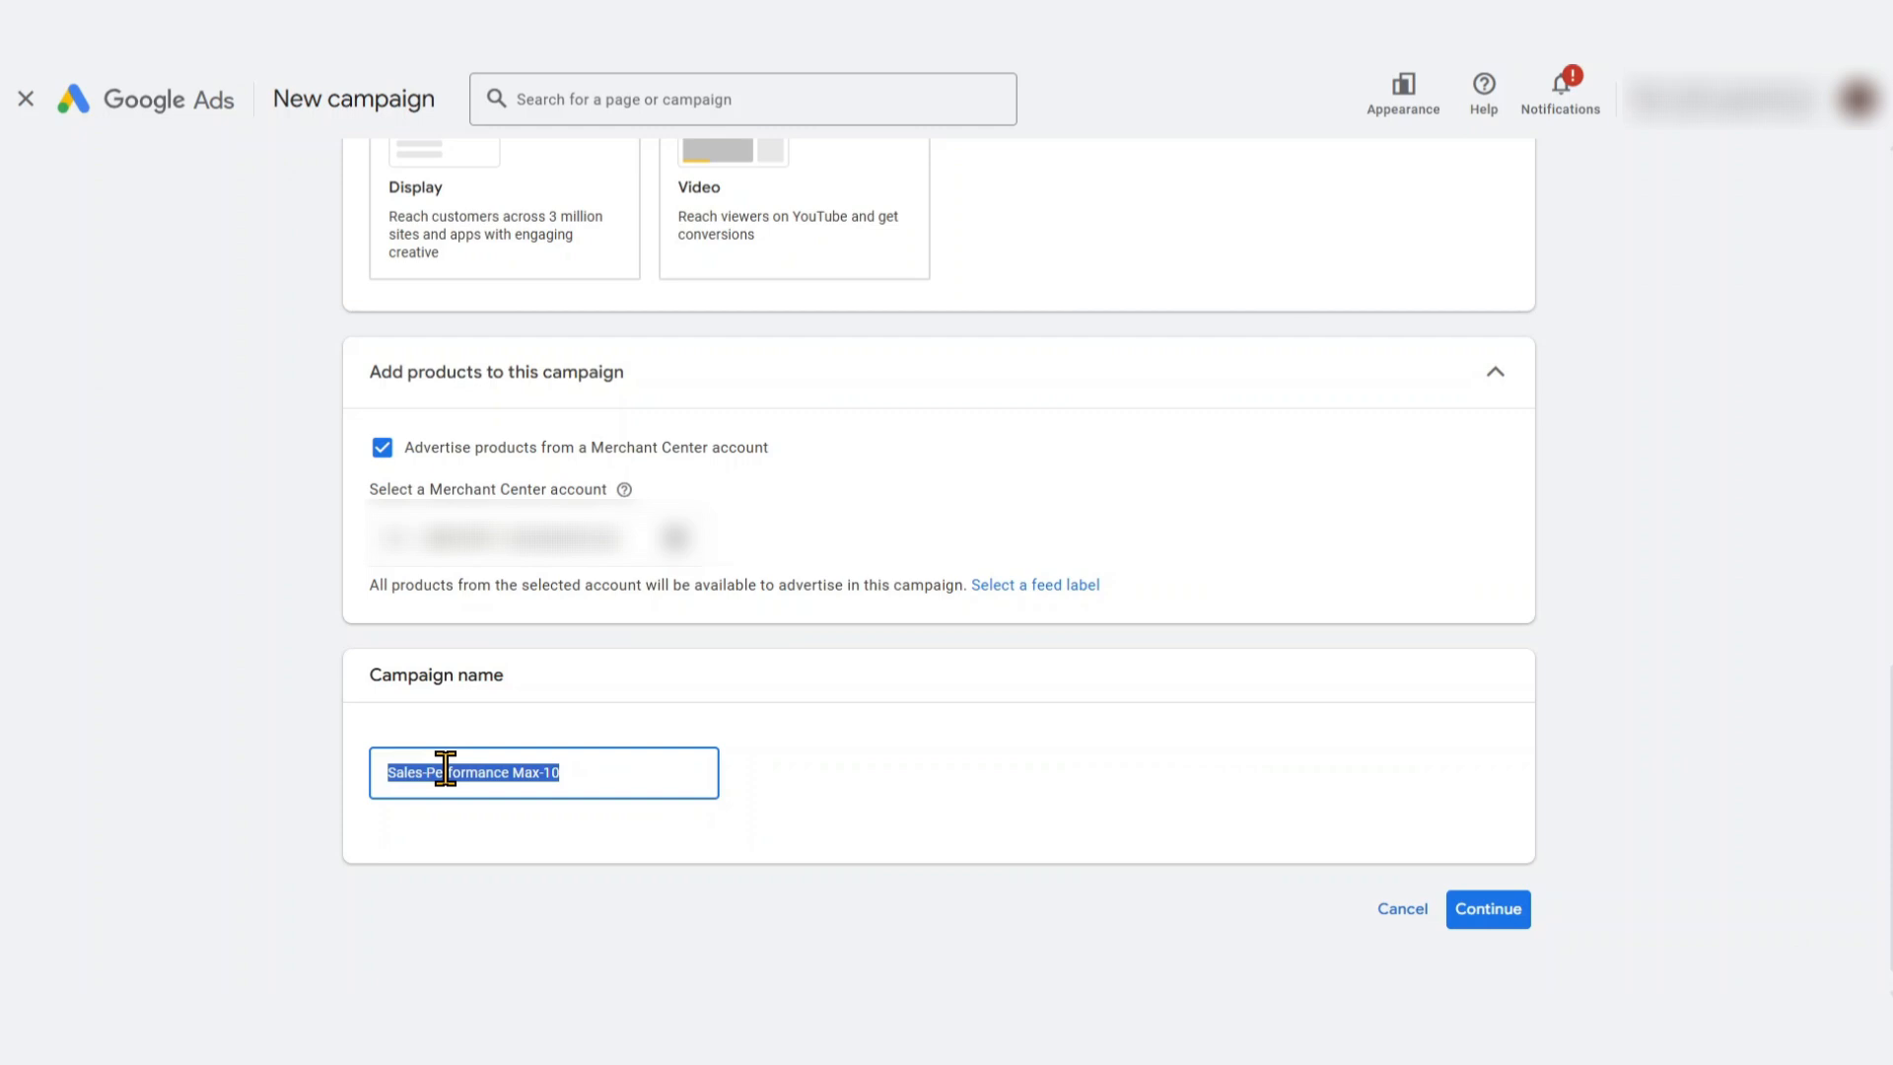
{"action": "type", "text": "Performance "}
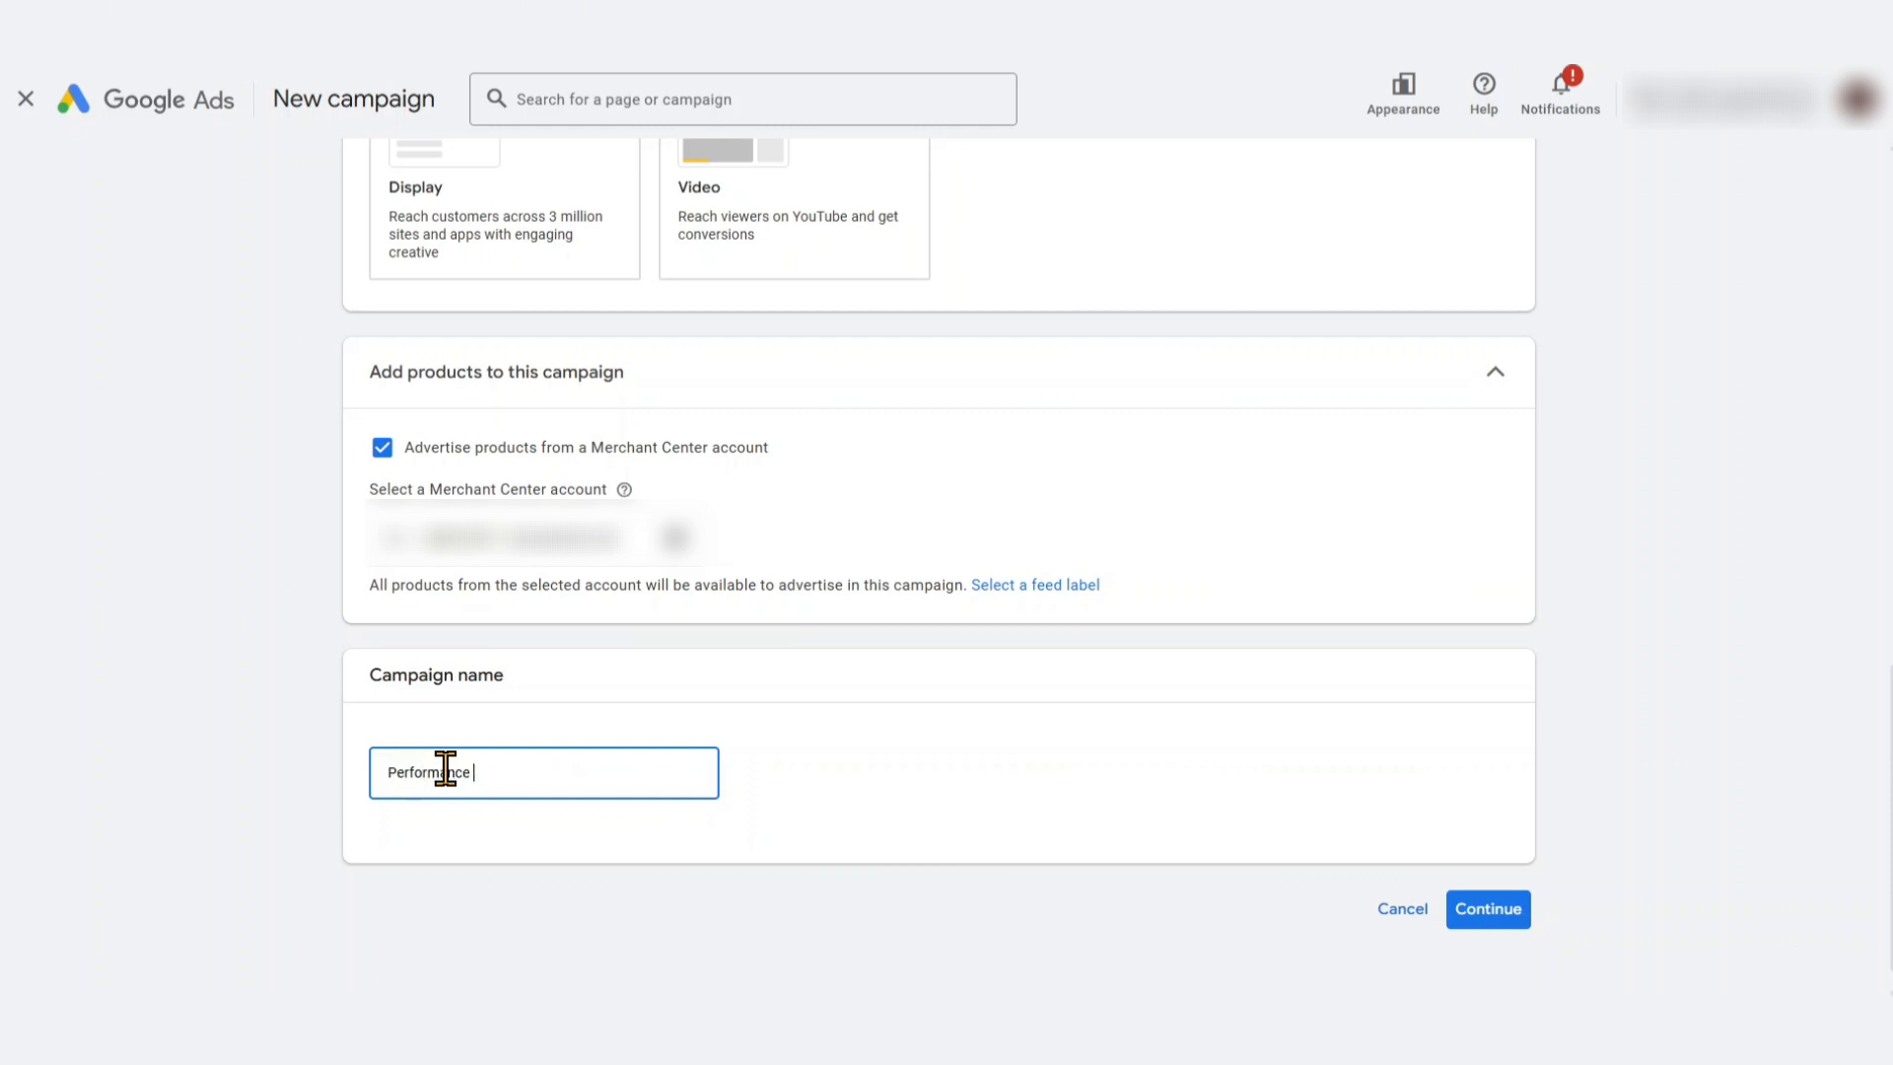
{"action": "type", "text": "Max - Earrings"}
{"action": "left_click", "coordinate": [1490, 912]}
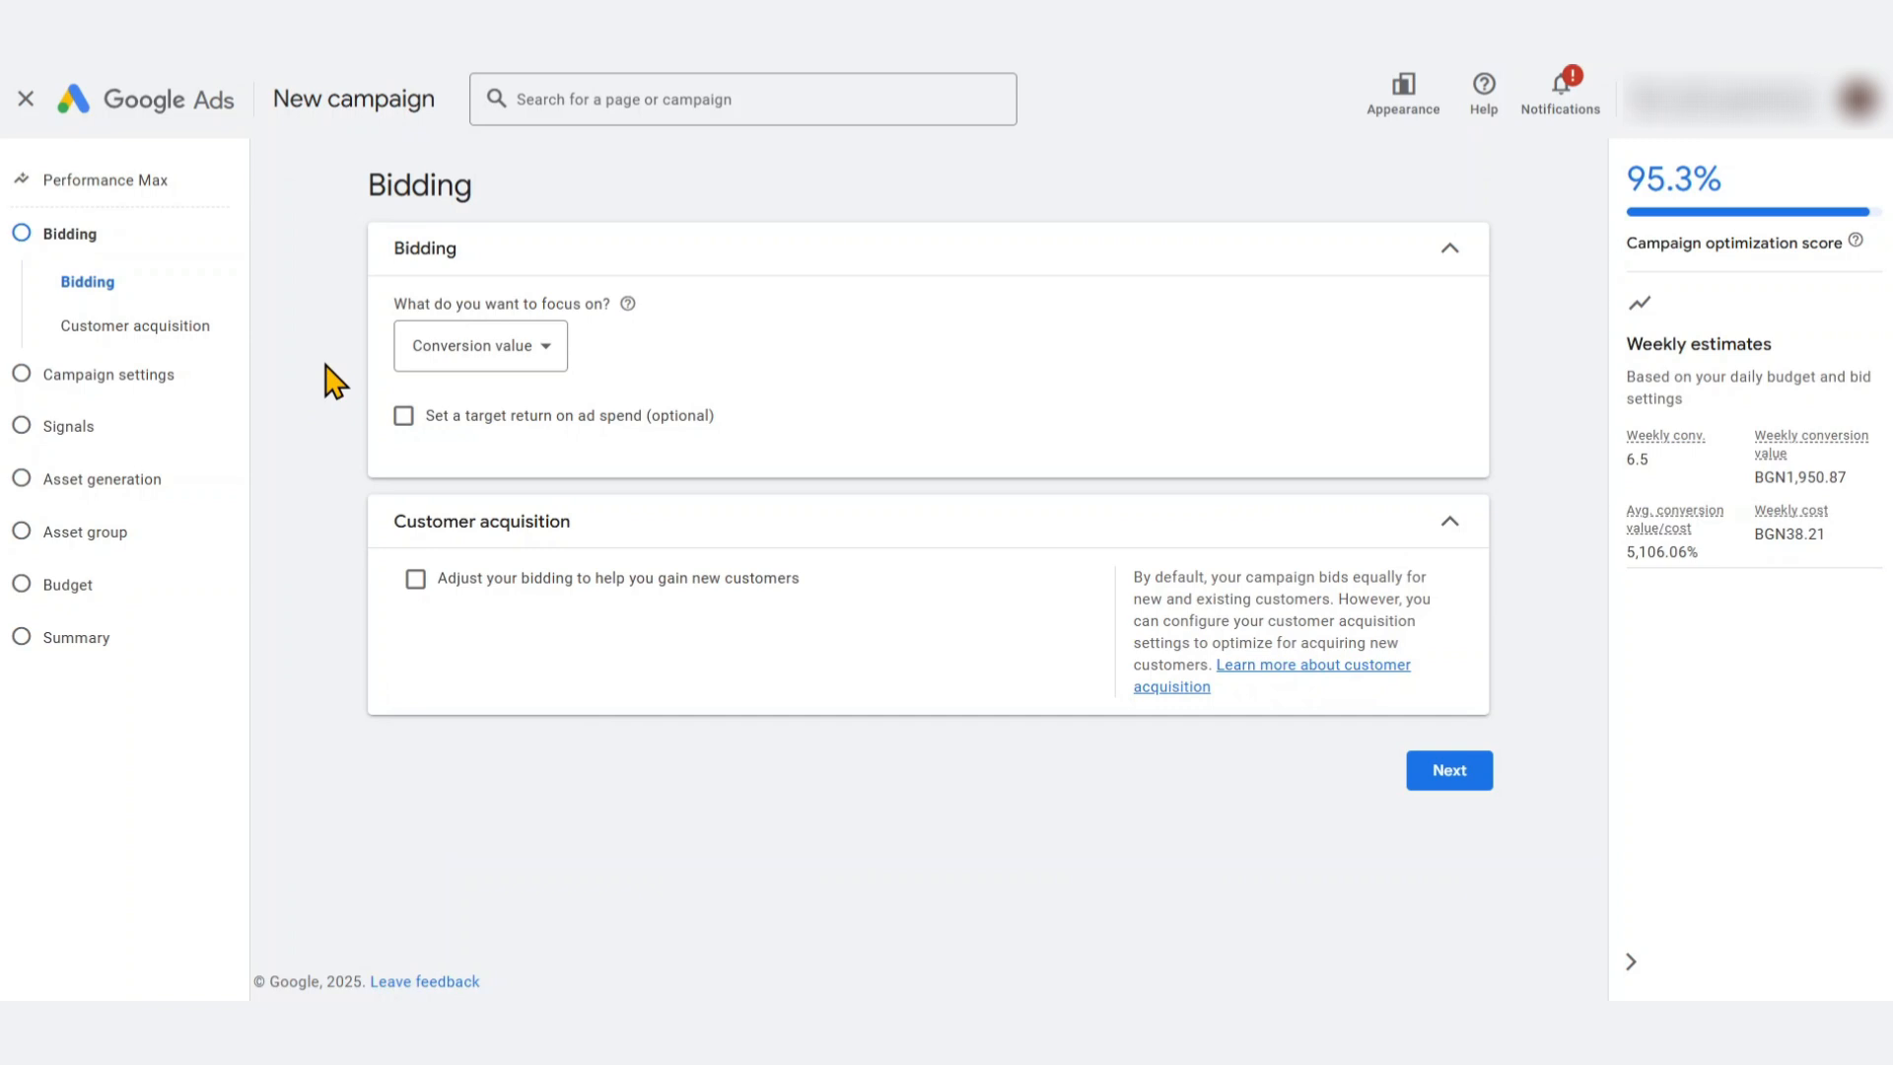
Review the bidding focus options, choosing Conversion value
{"action": "left_click", "coordinate": [509, 361]}
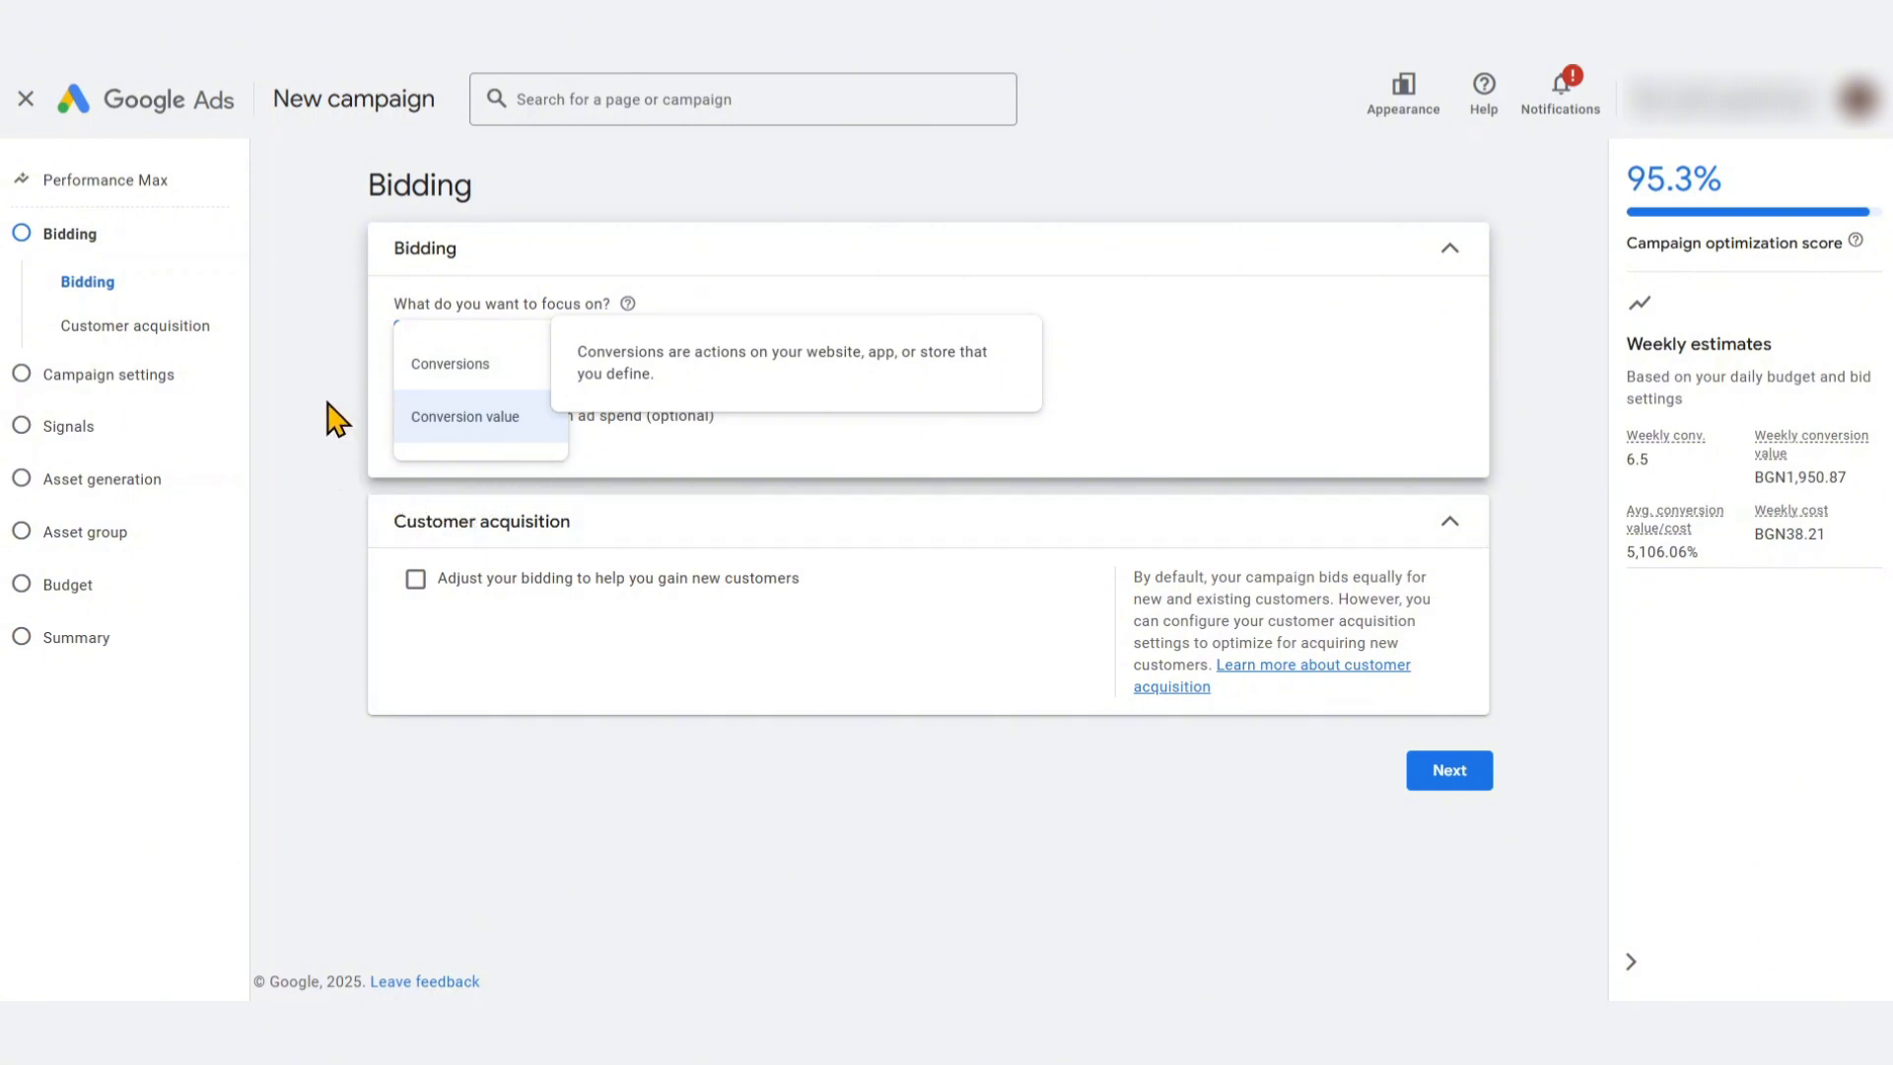
{"action": "left_click", "coordinate": [500, 420]}
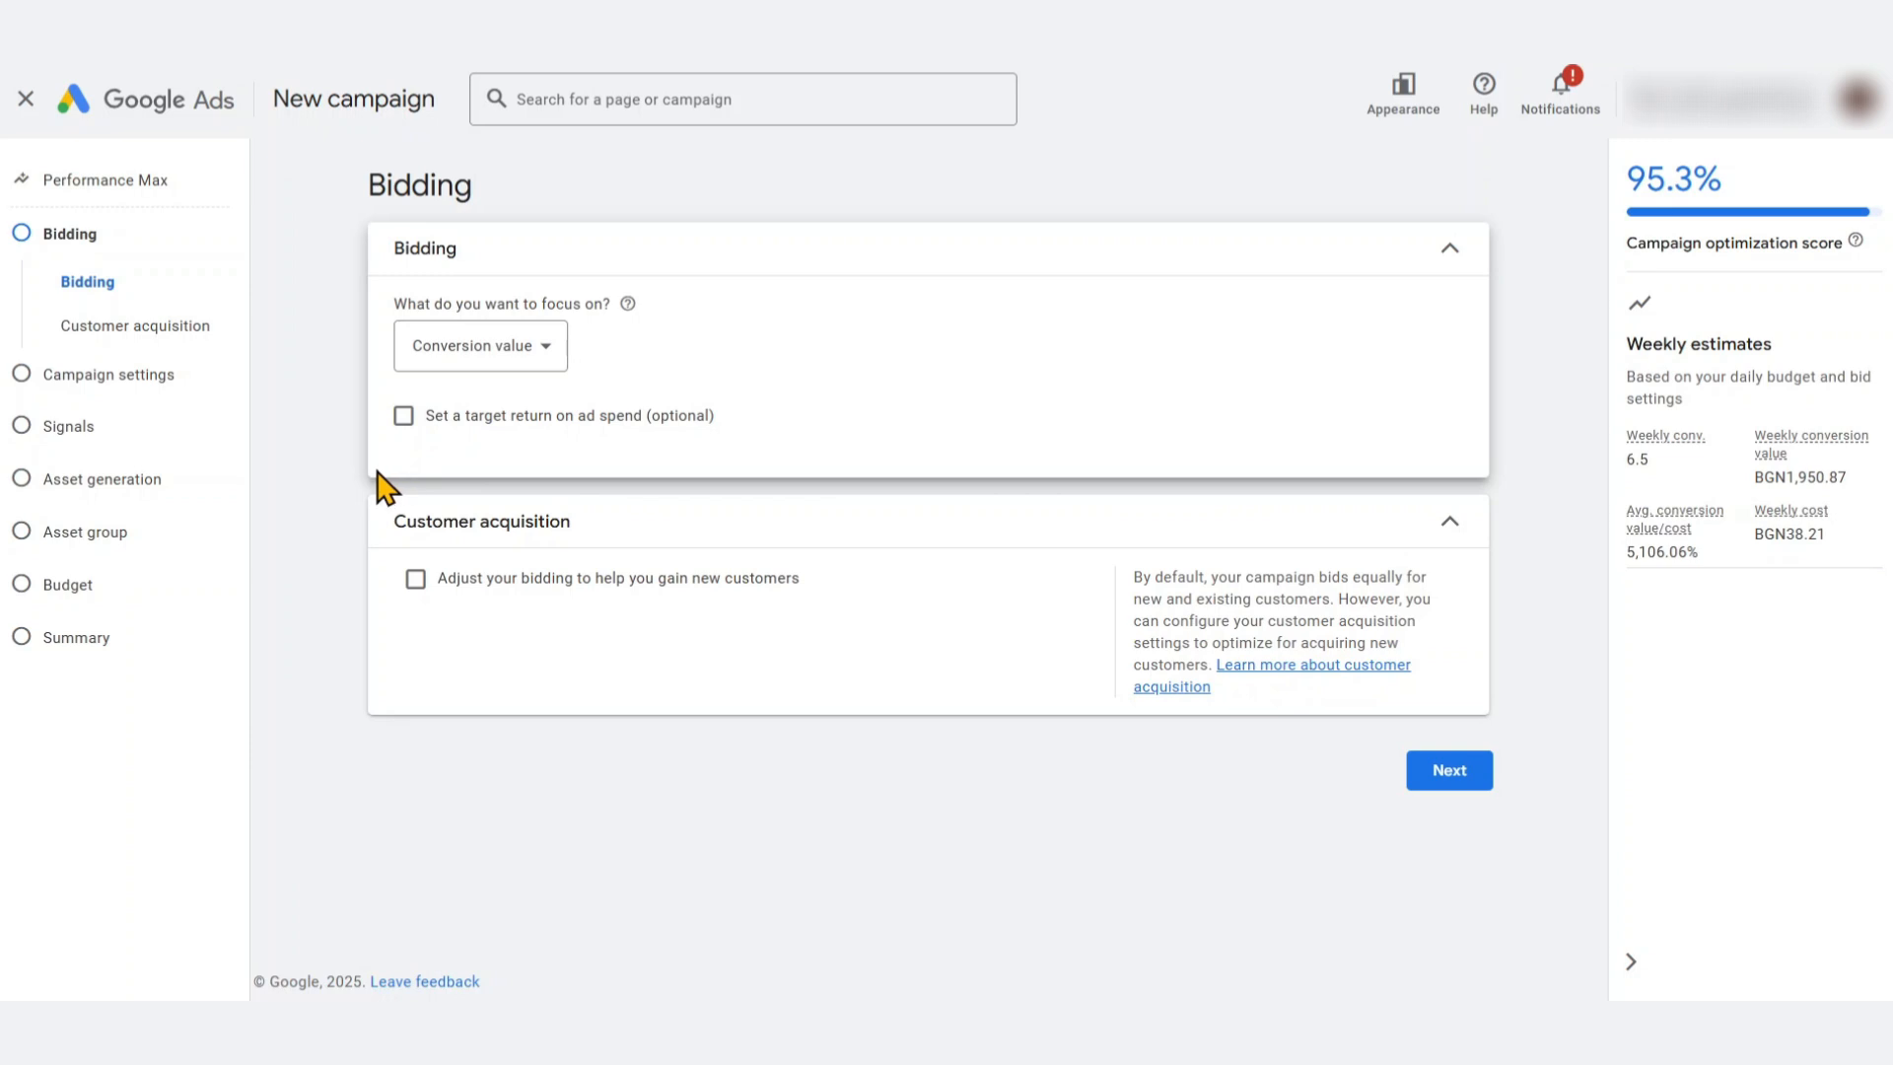
{"action": "left_click", "coordinate": [527, 355]}
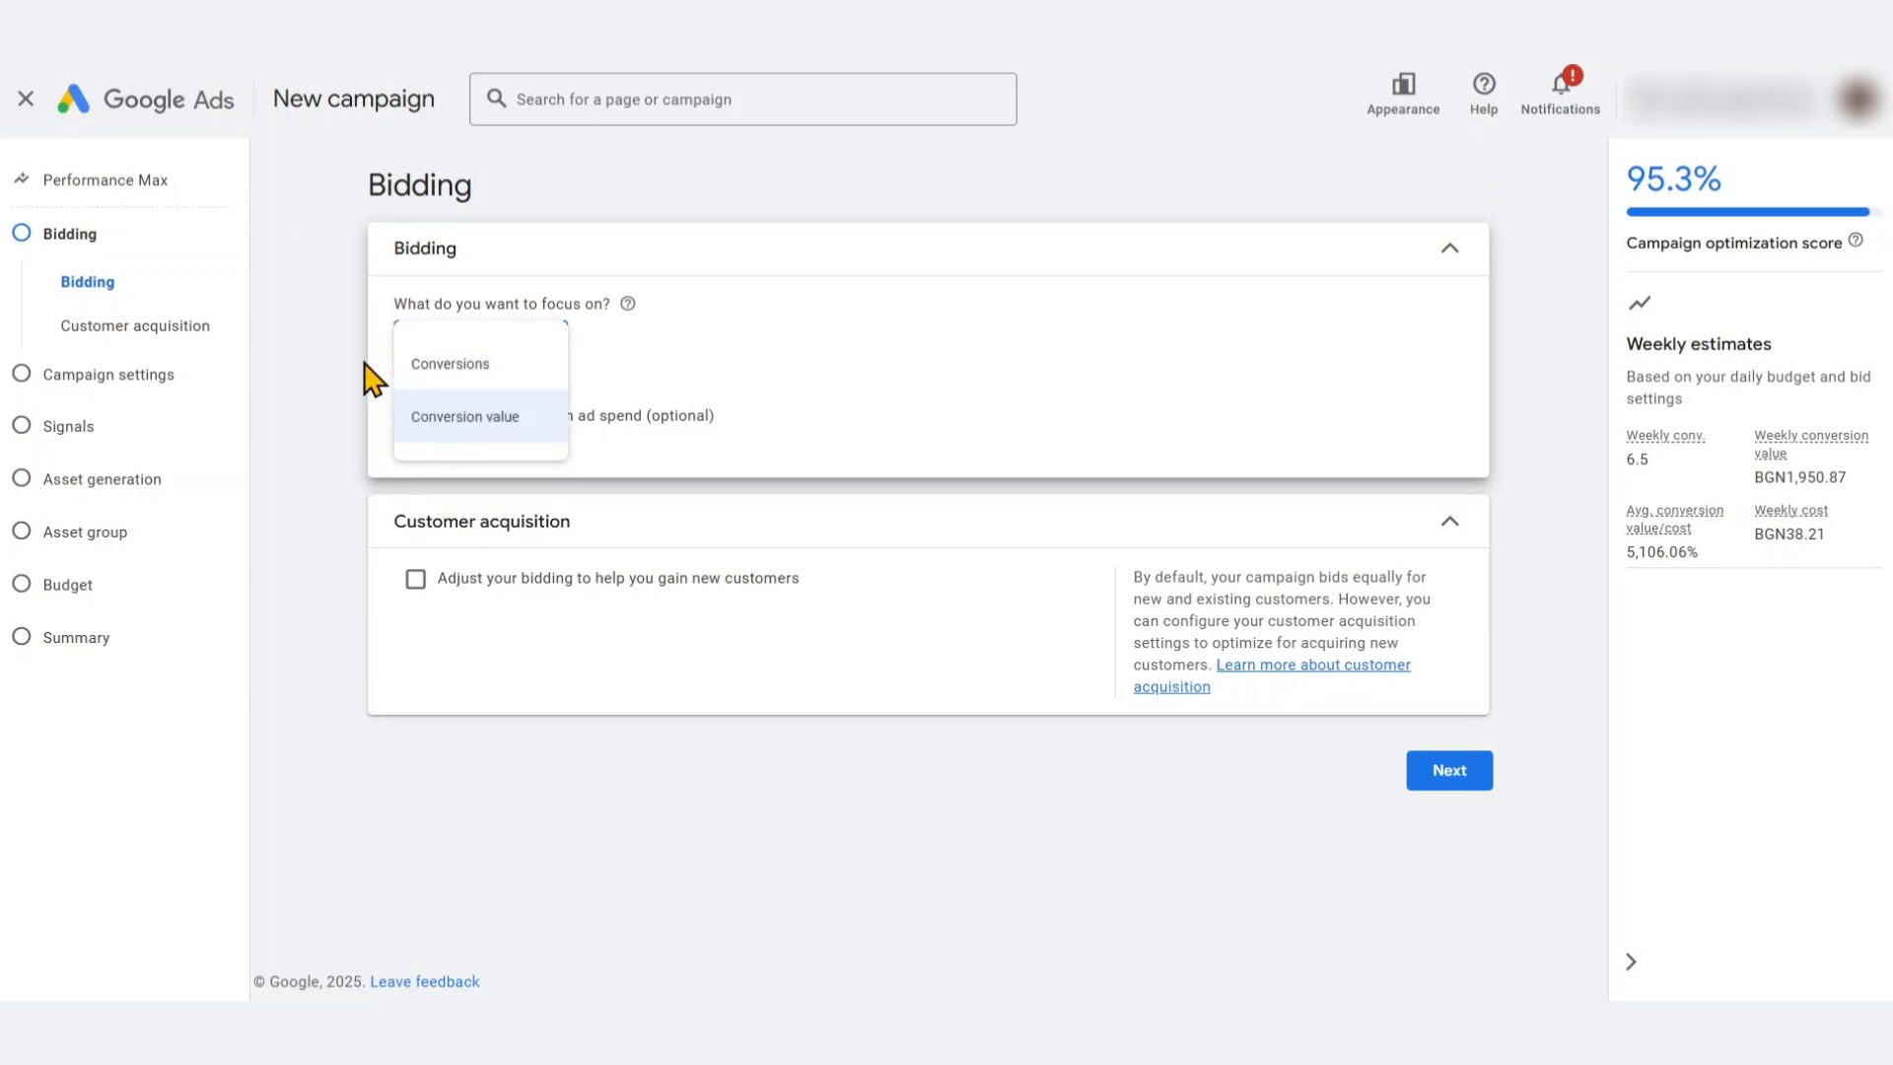
{"action": "left_click", "coordinate": [343, 383]}
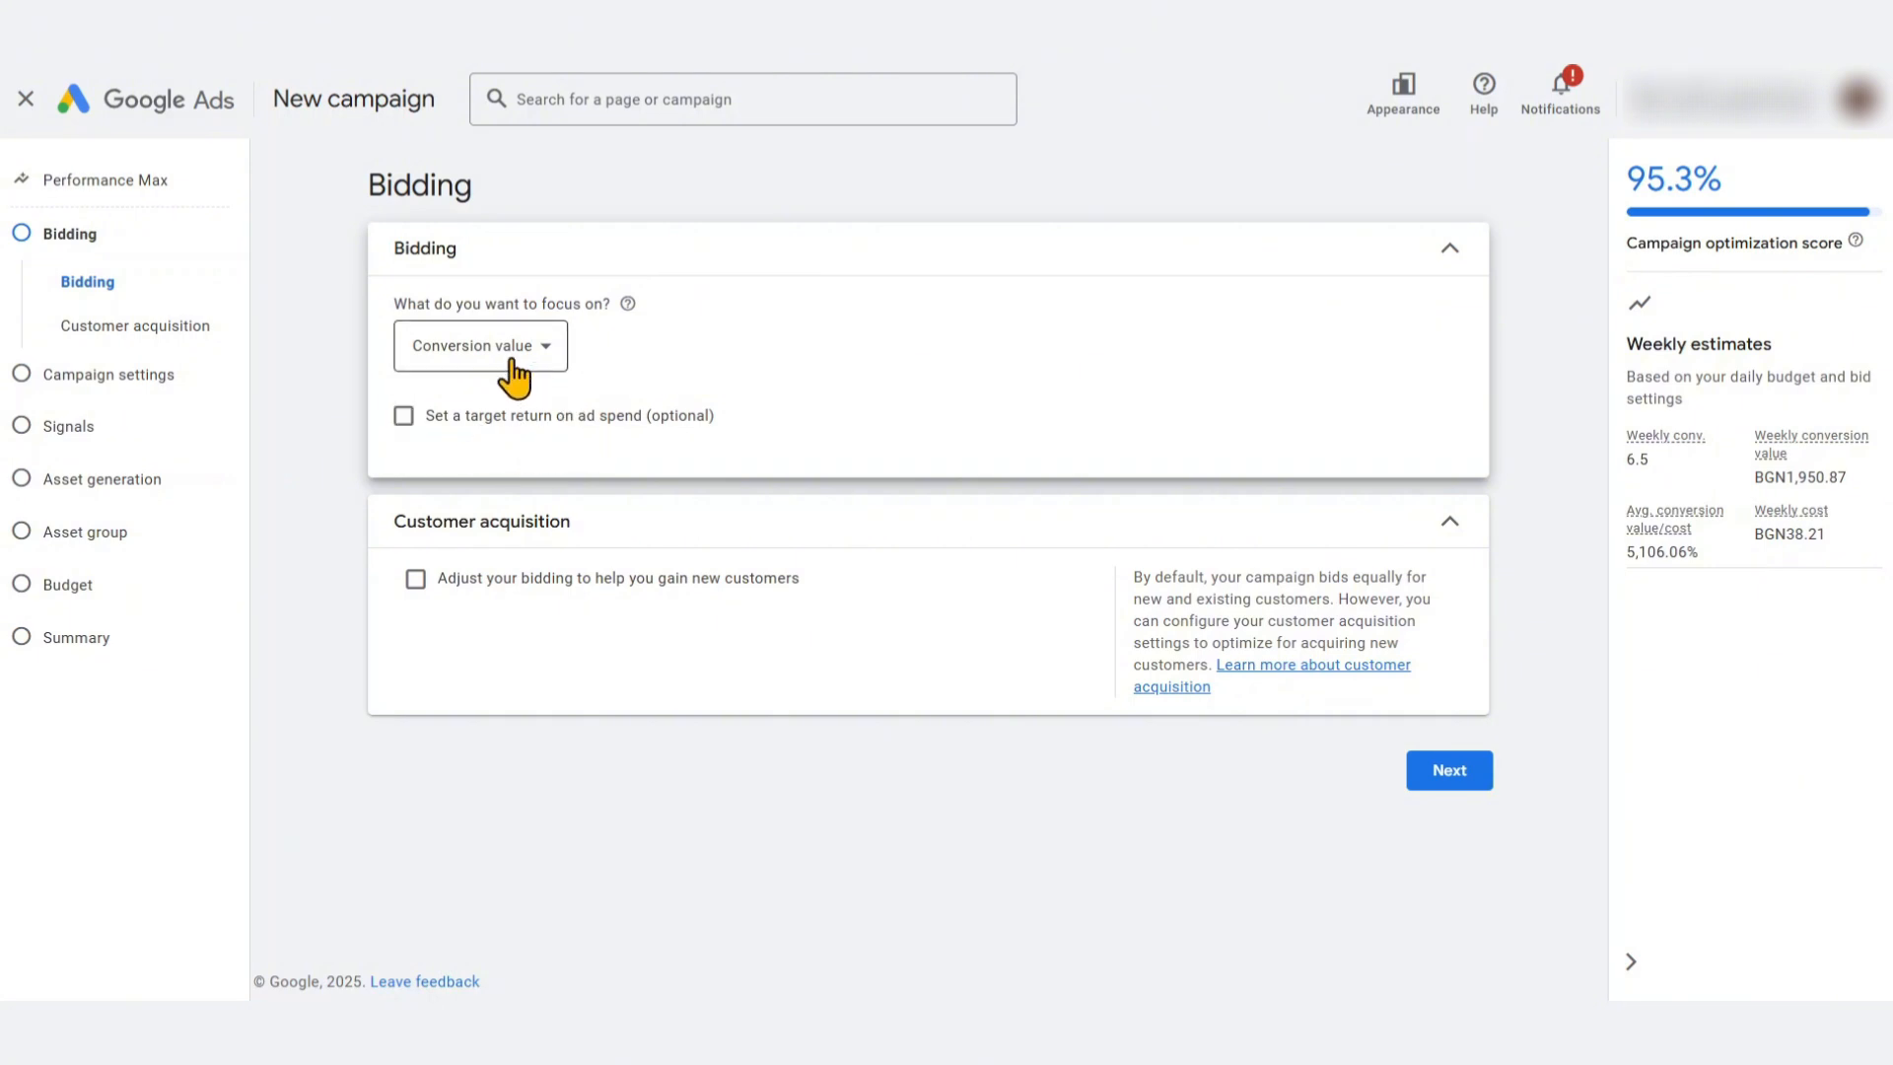
Turn on the optional target return on ad spend, leave Target ROAS empty, and turn the option off again
{"action": "left_click", "coordinate": [498, 431]}
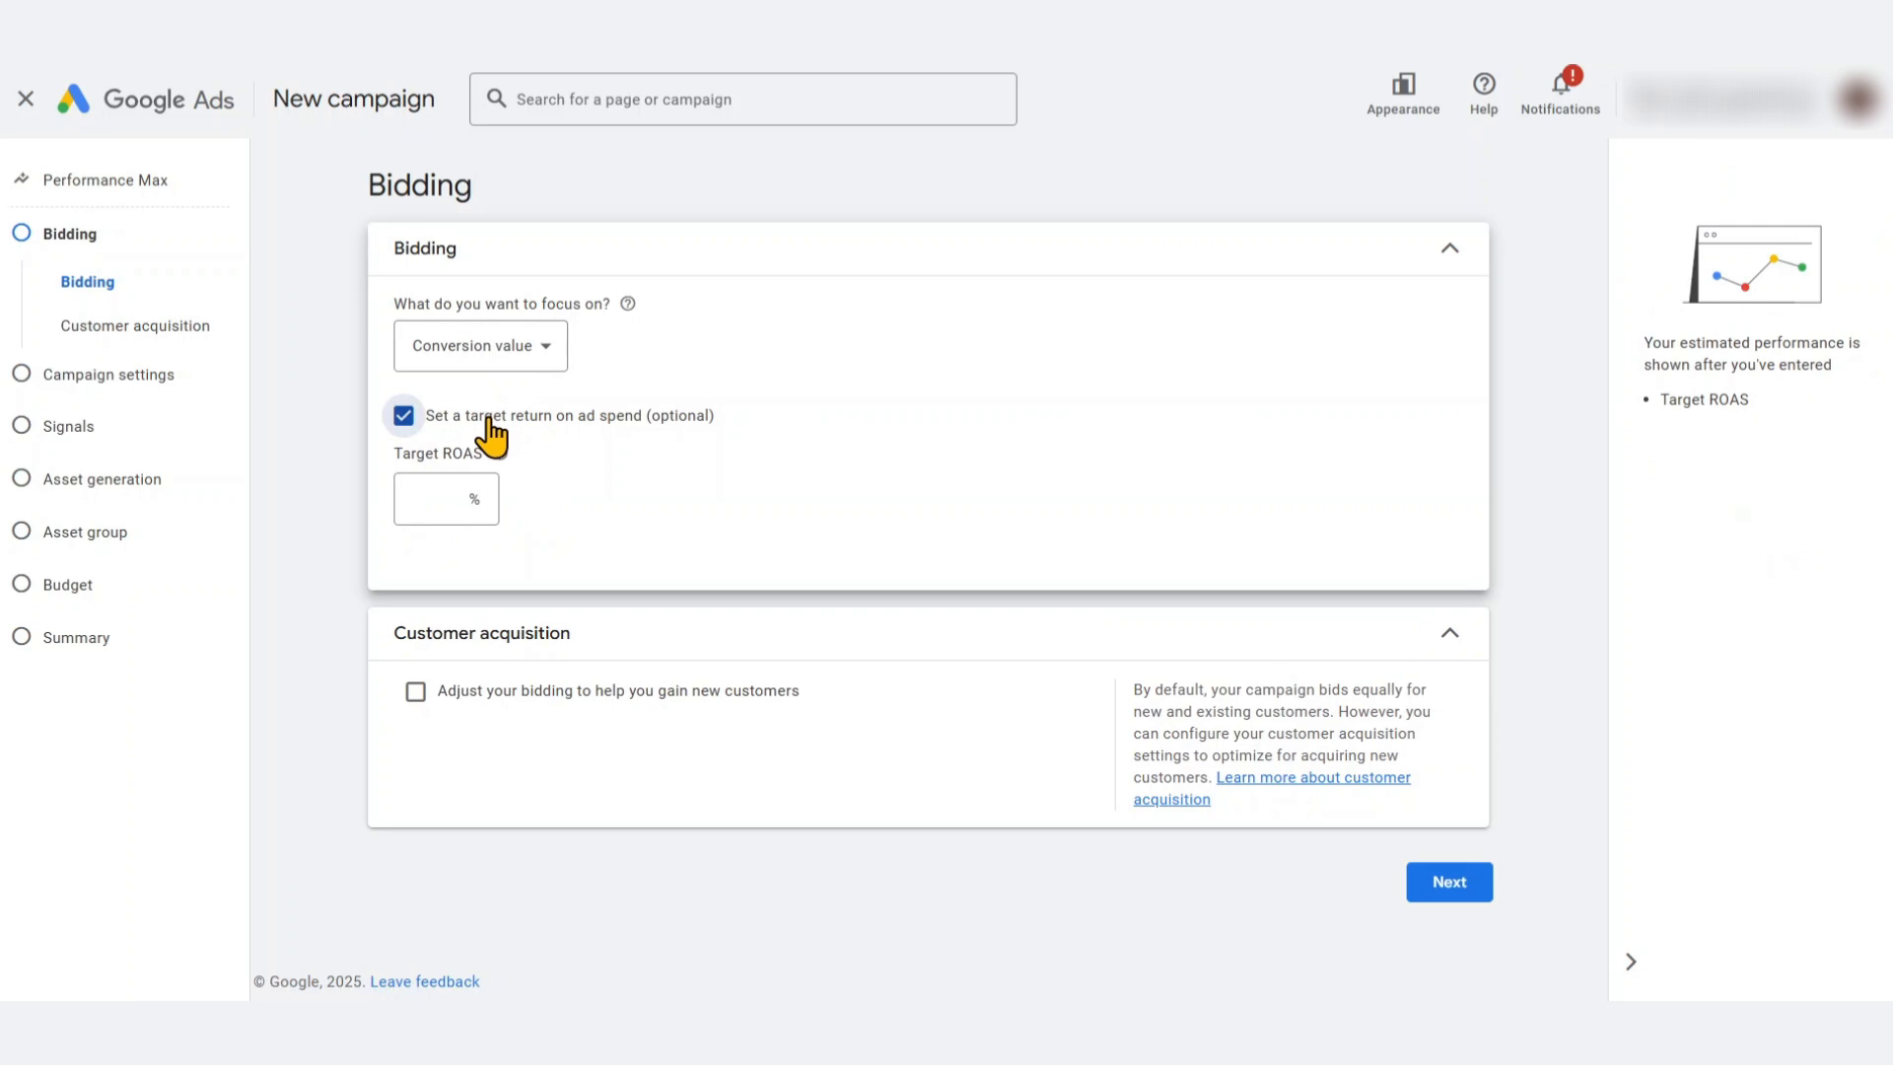
{"action": "left_click", "coordinate": [427, 499]}
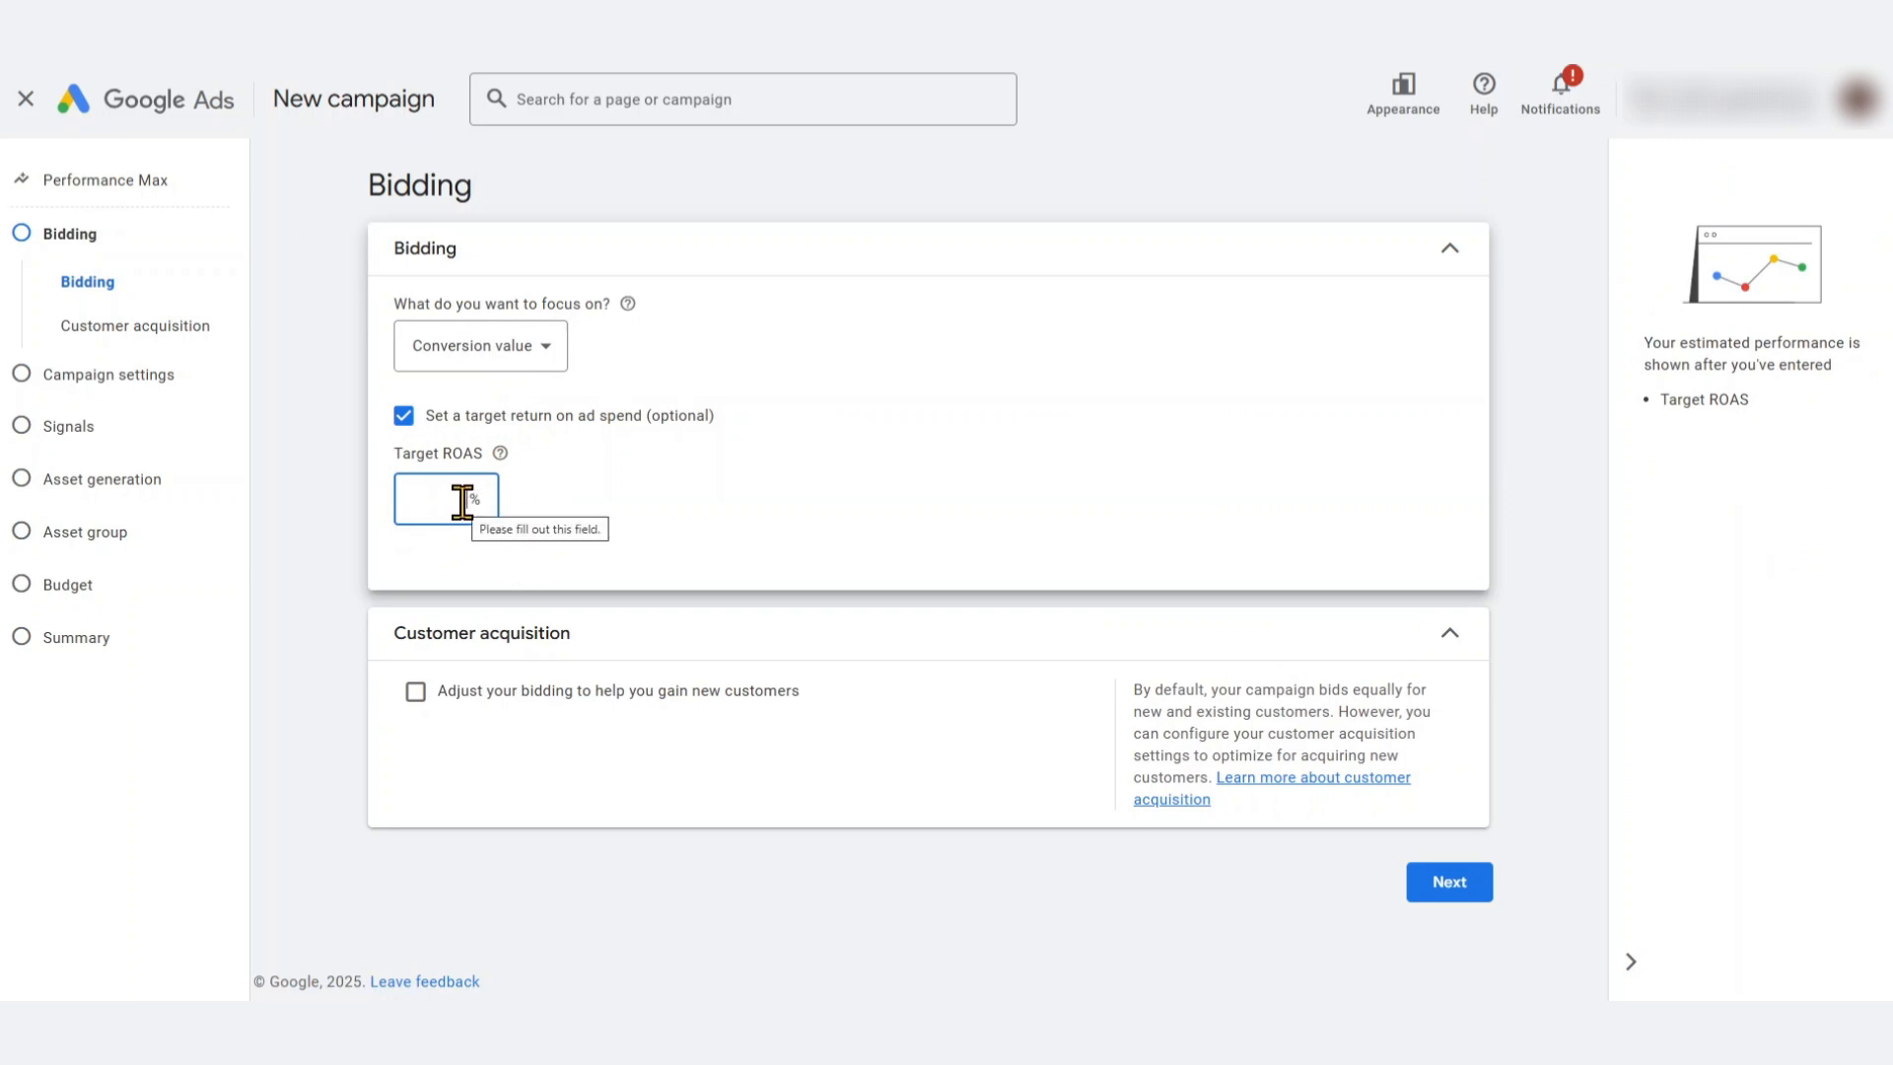
{"action": "left_click", "coordinate": [405, 418]}
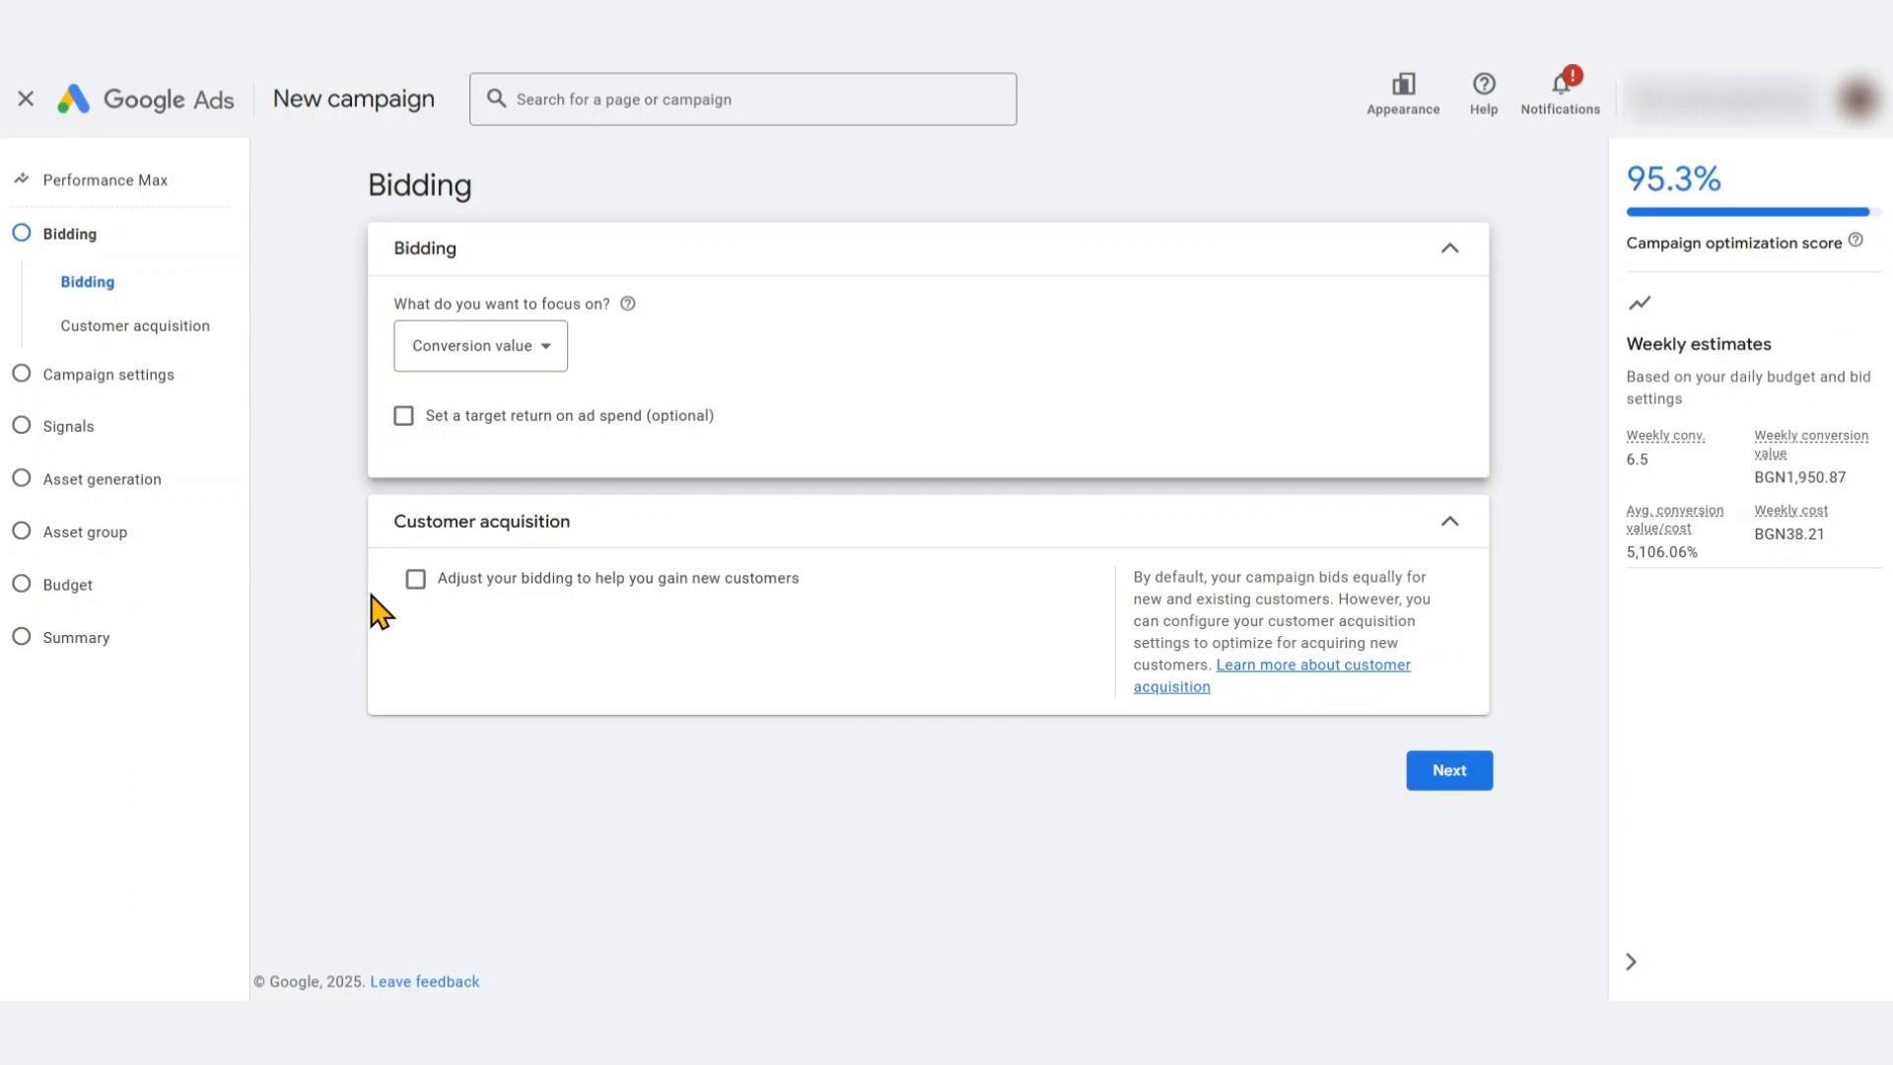
Try the customer acquisition bid adjustment with "Only bid for new customers", and switch the adjustment off again
{"action": "left_click", "coordinate": [415, 580]}
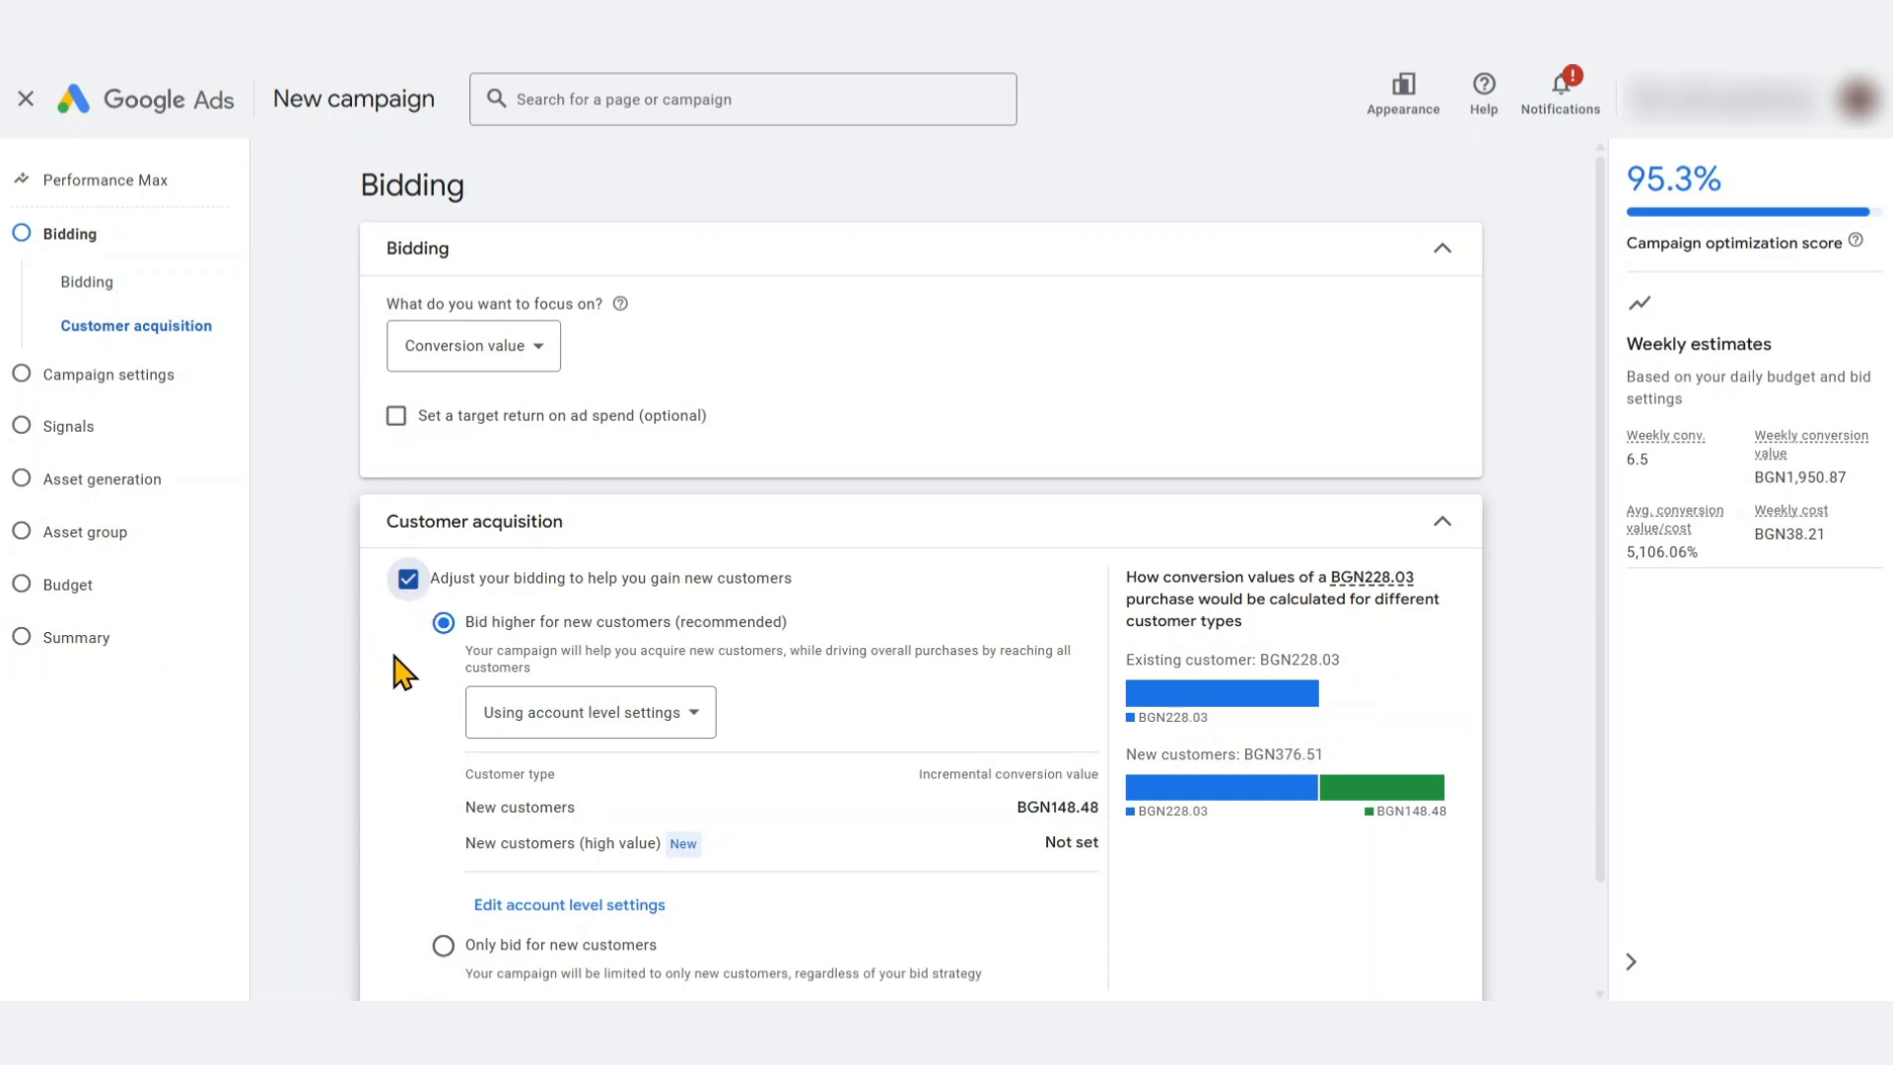
{"action": "scroll", "coordinate": [414, 700], "scroll_direction": "down", "scroll_amount": 1}
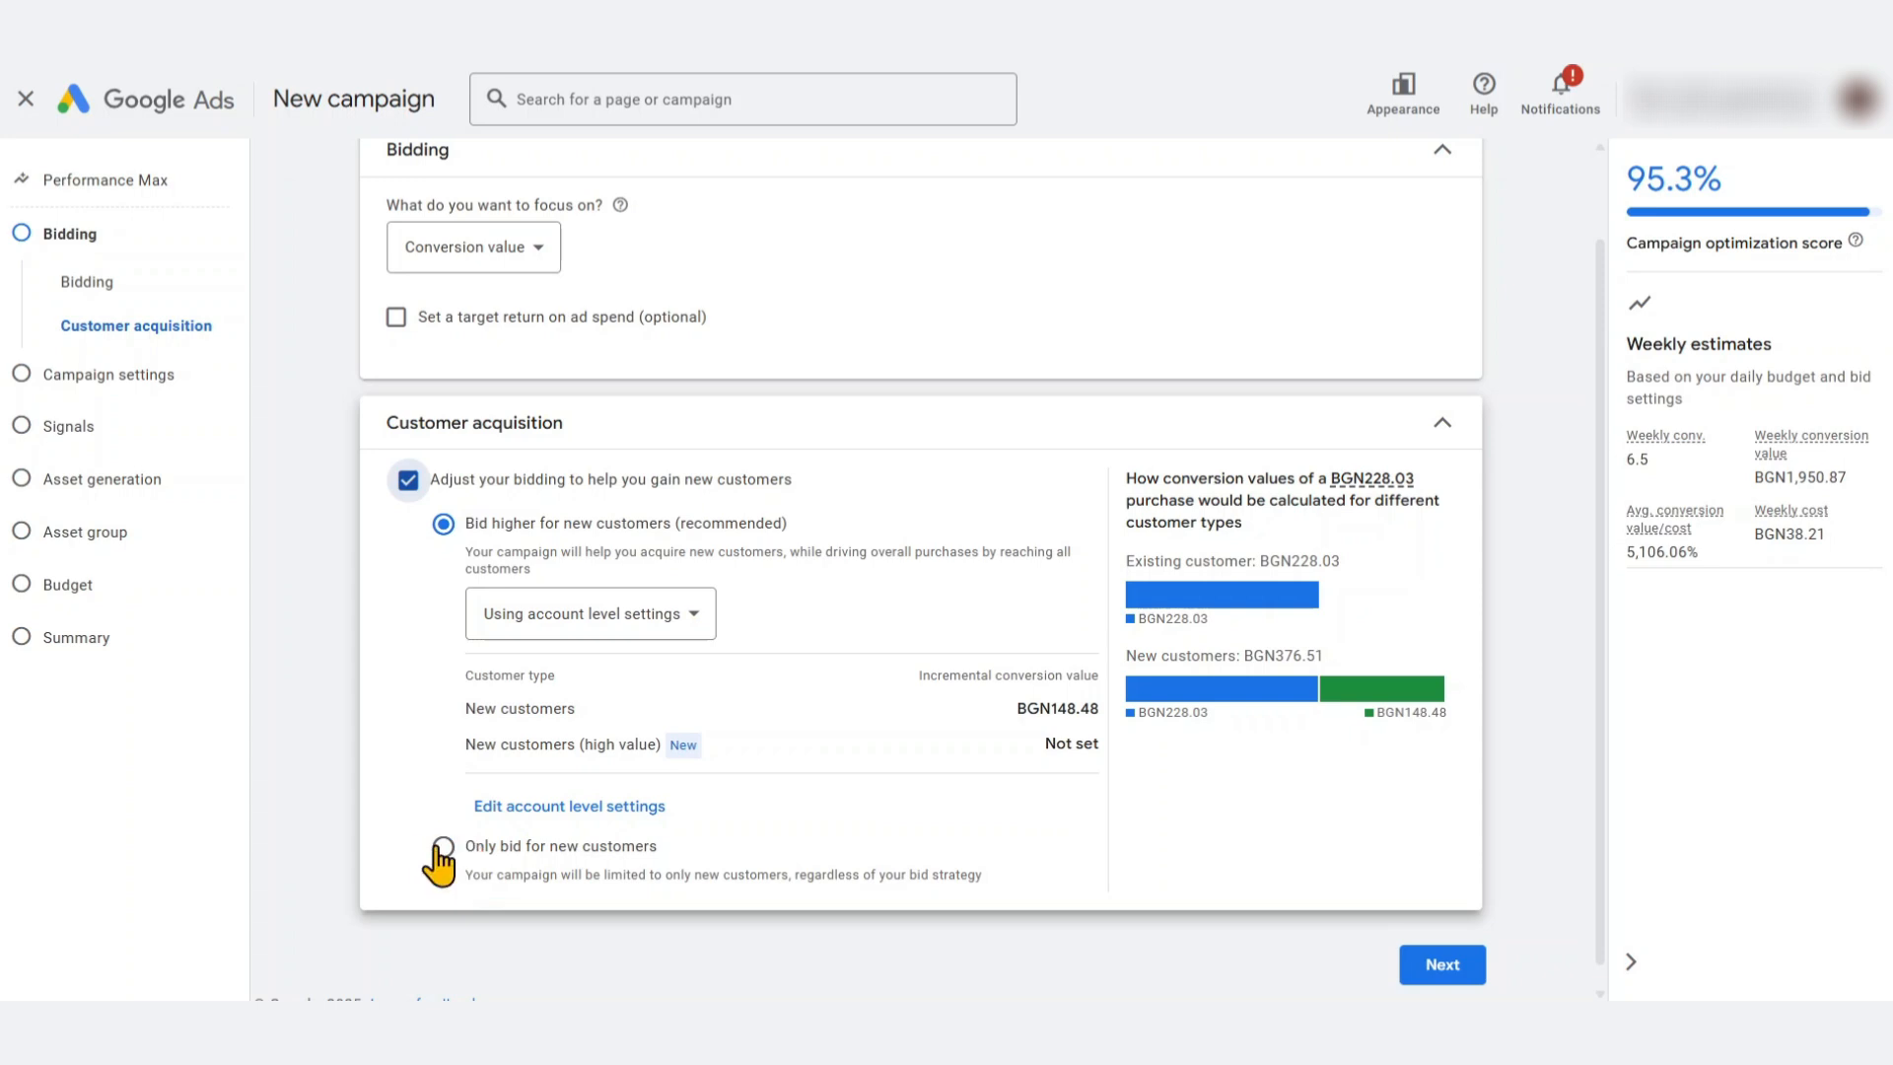
{"action": "left_click", "coordinate": [441, 846]}
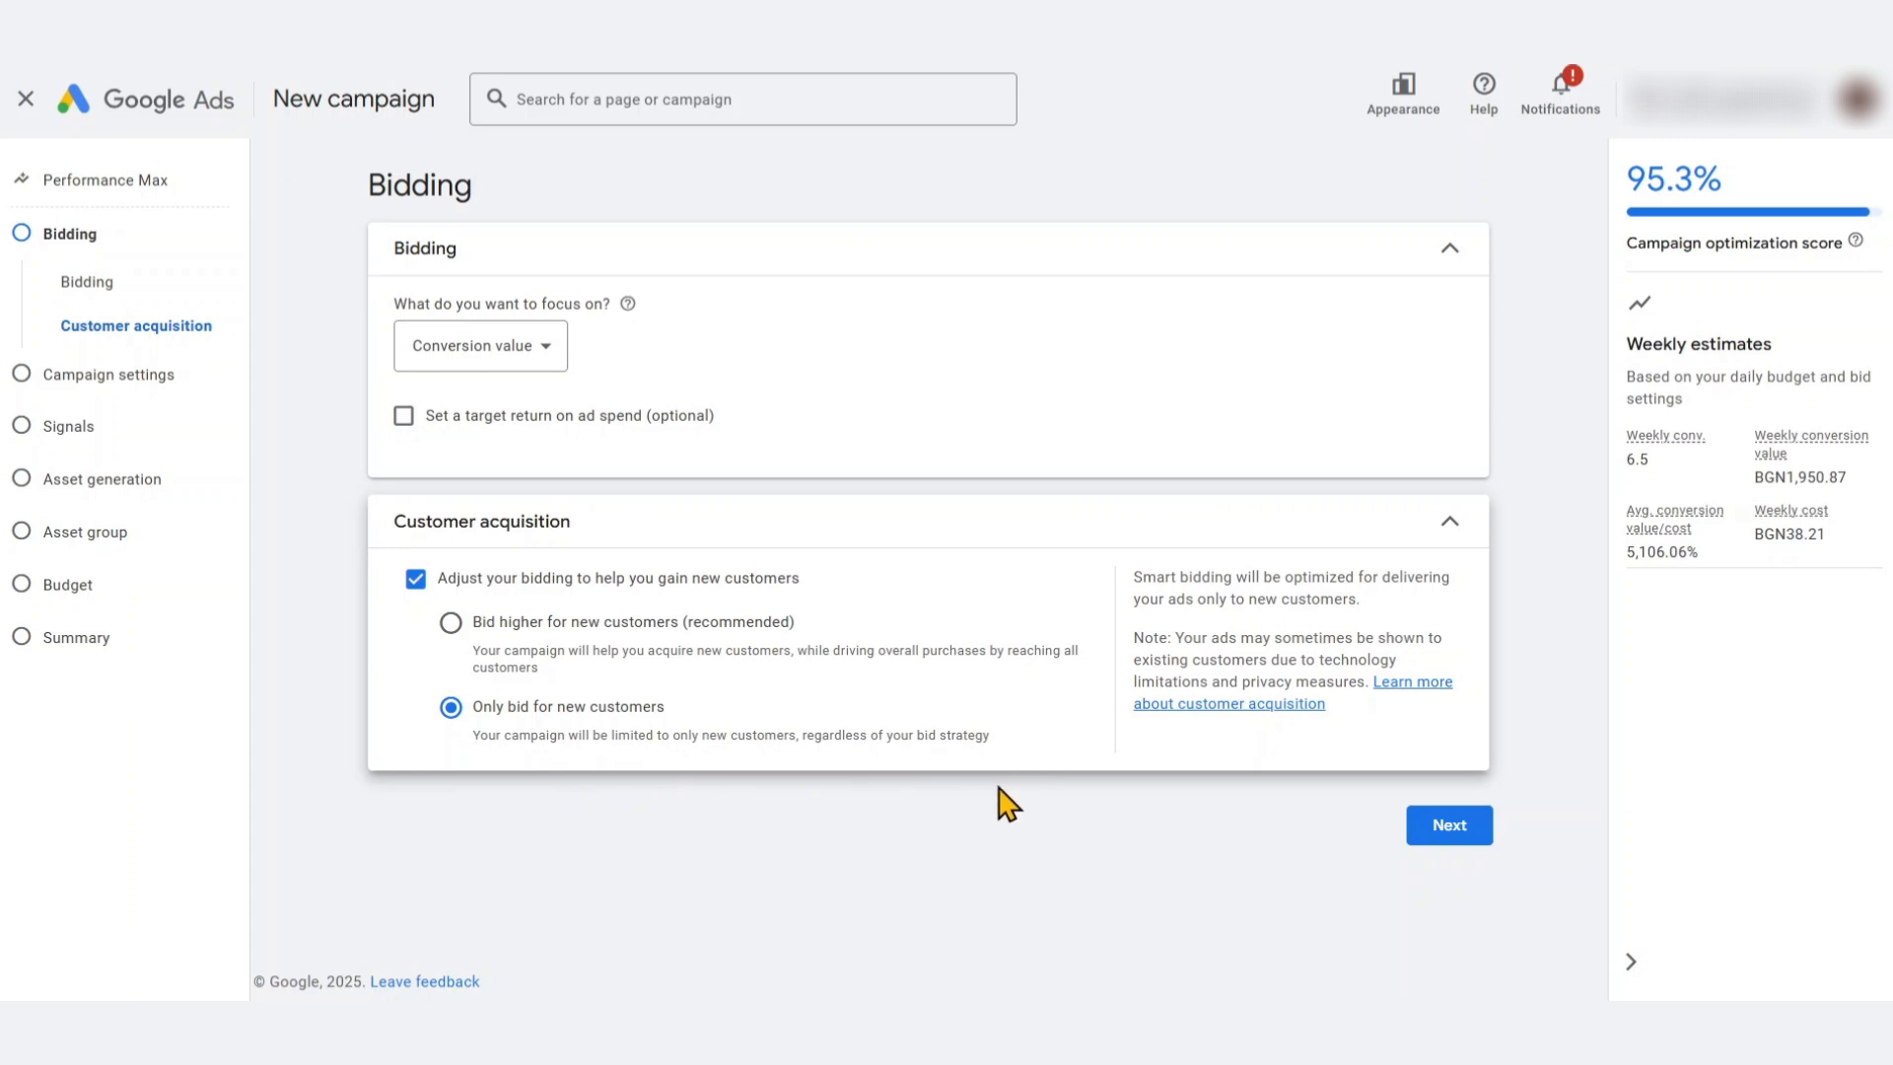
{"action": "left_click", "coordinate": [415, 579]}
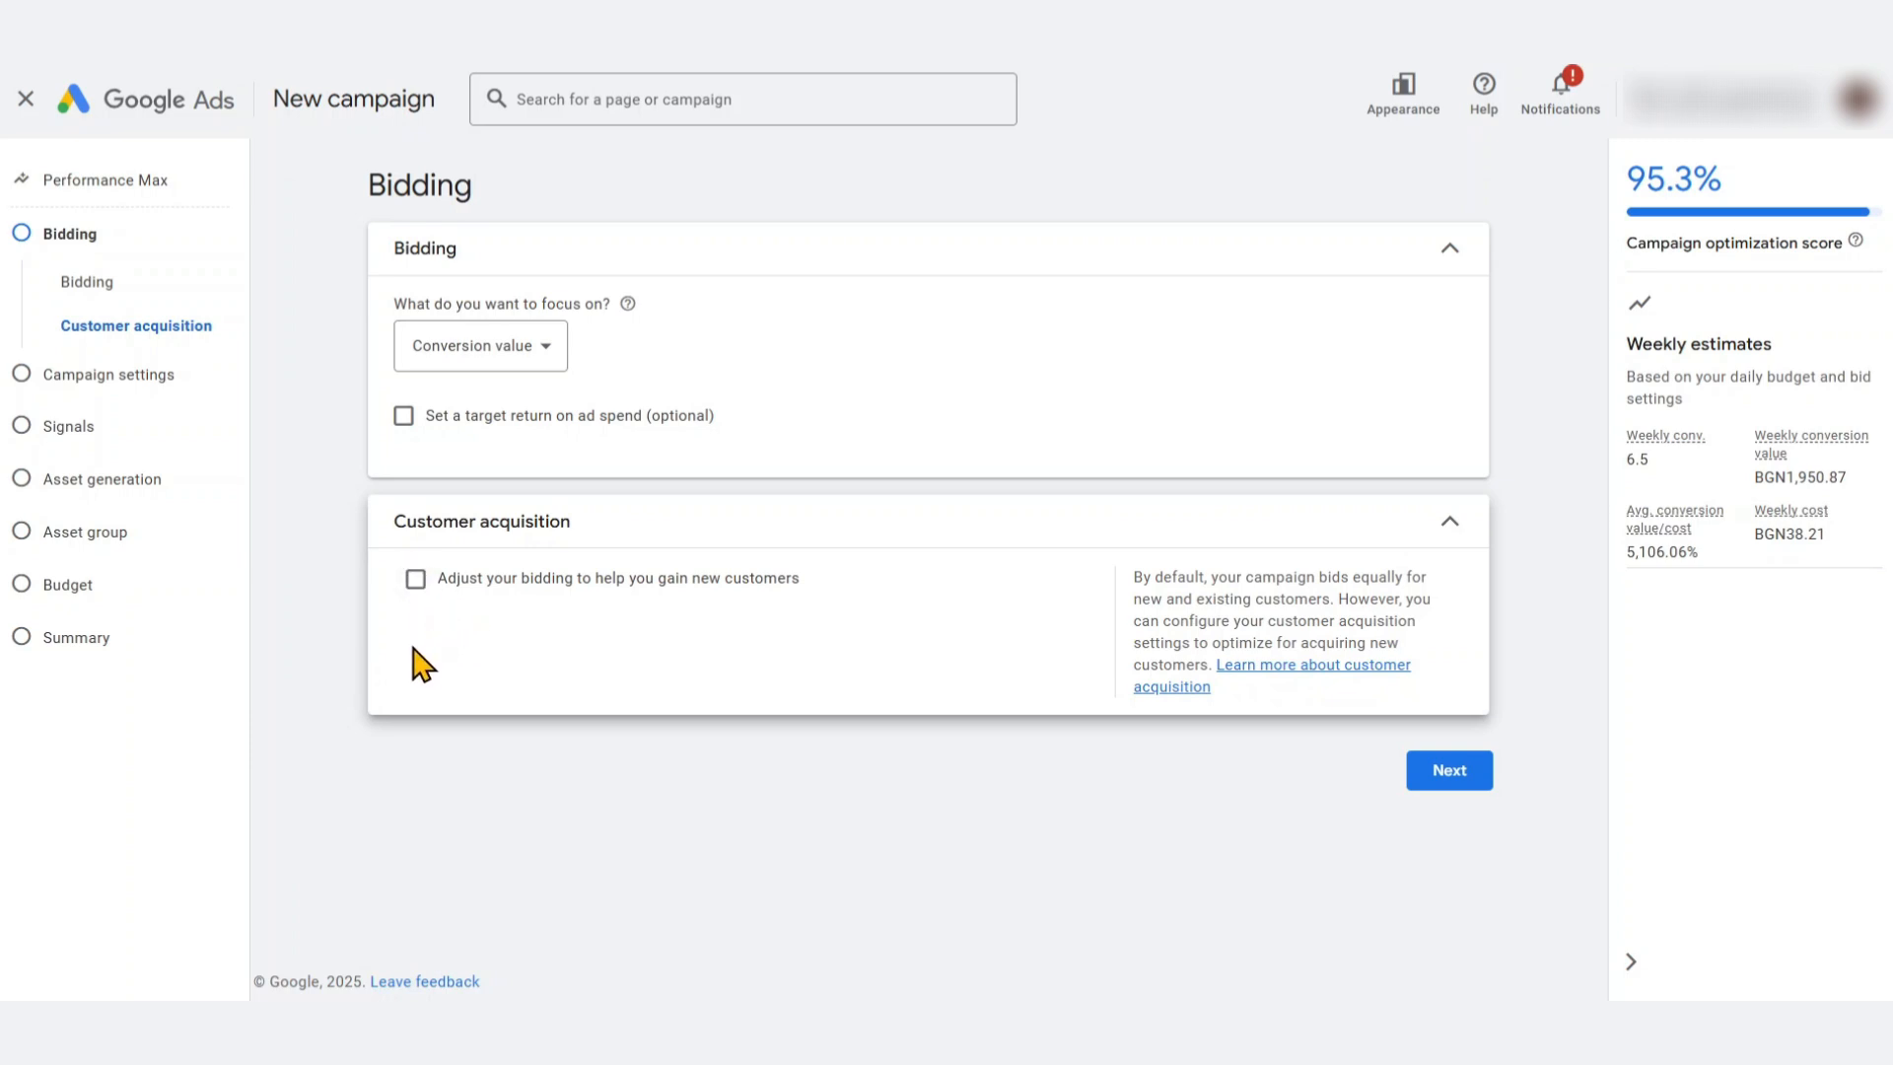
Accept the bidding settings and proceed to the campaign settings
{"action": "left_click", "coordinate": [1465, 794]}
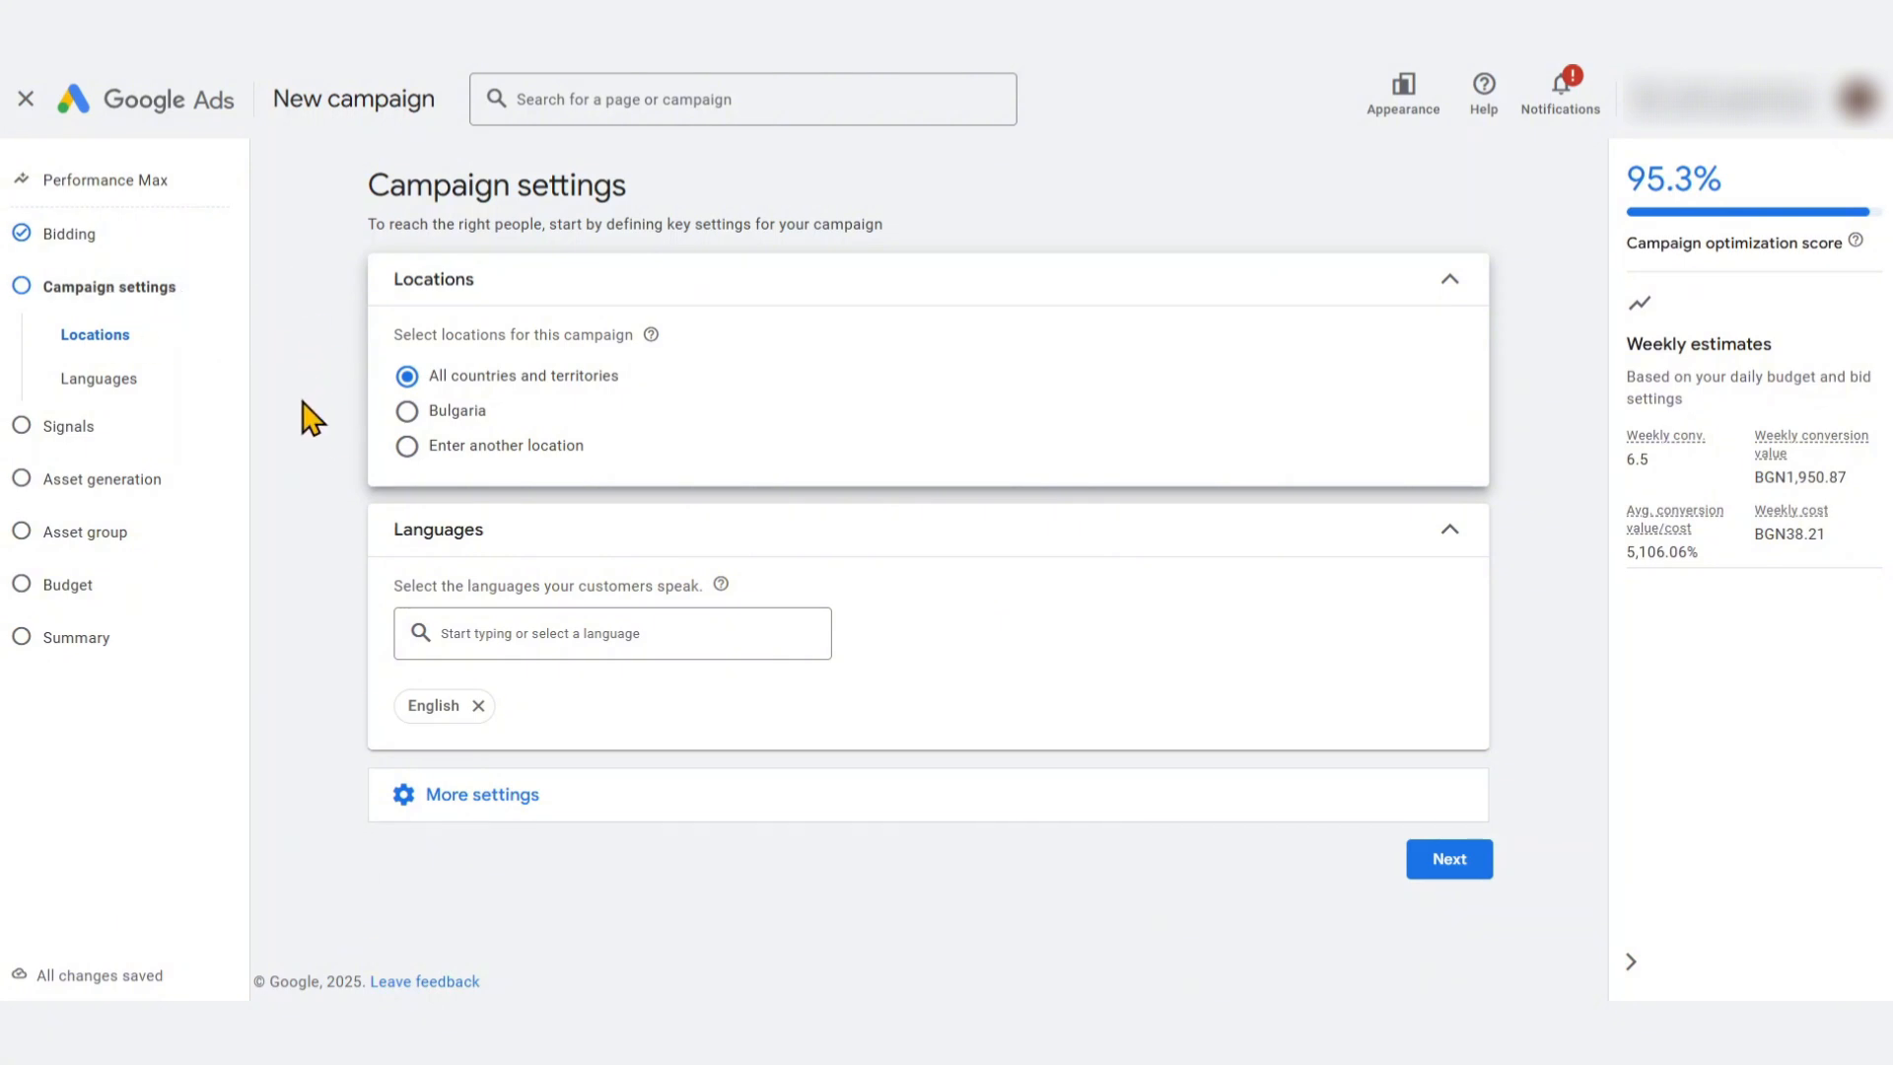
Choose to enter another location for the campaign and inspect the advanced search's Location and Radius options, leaving it without saving
{"action": "left_click", "coordinate": [498, 446]}
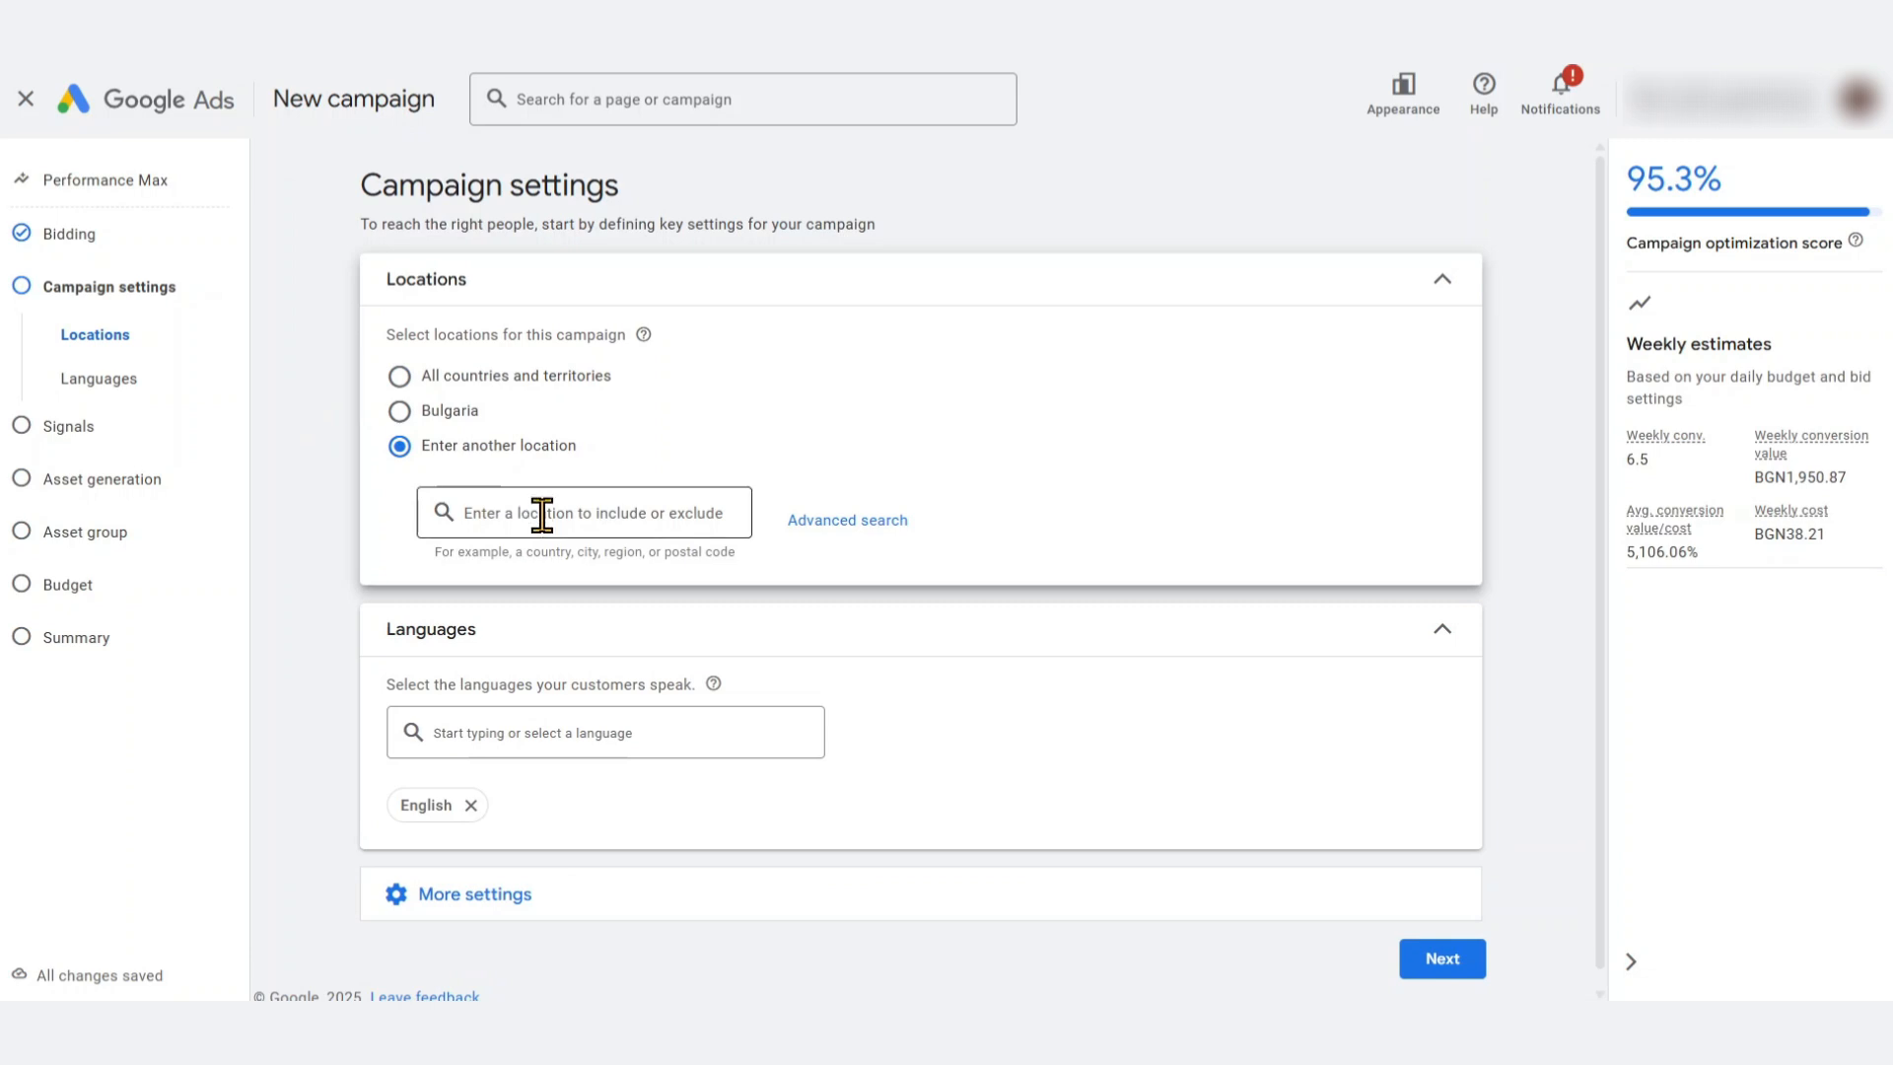
{"action": "left_click", "coordinate": [847, 520]}
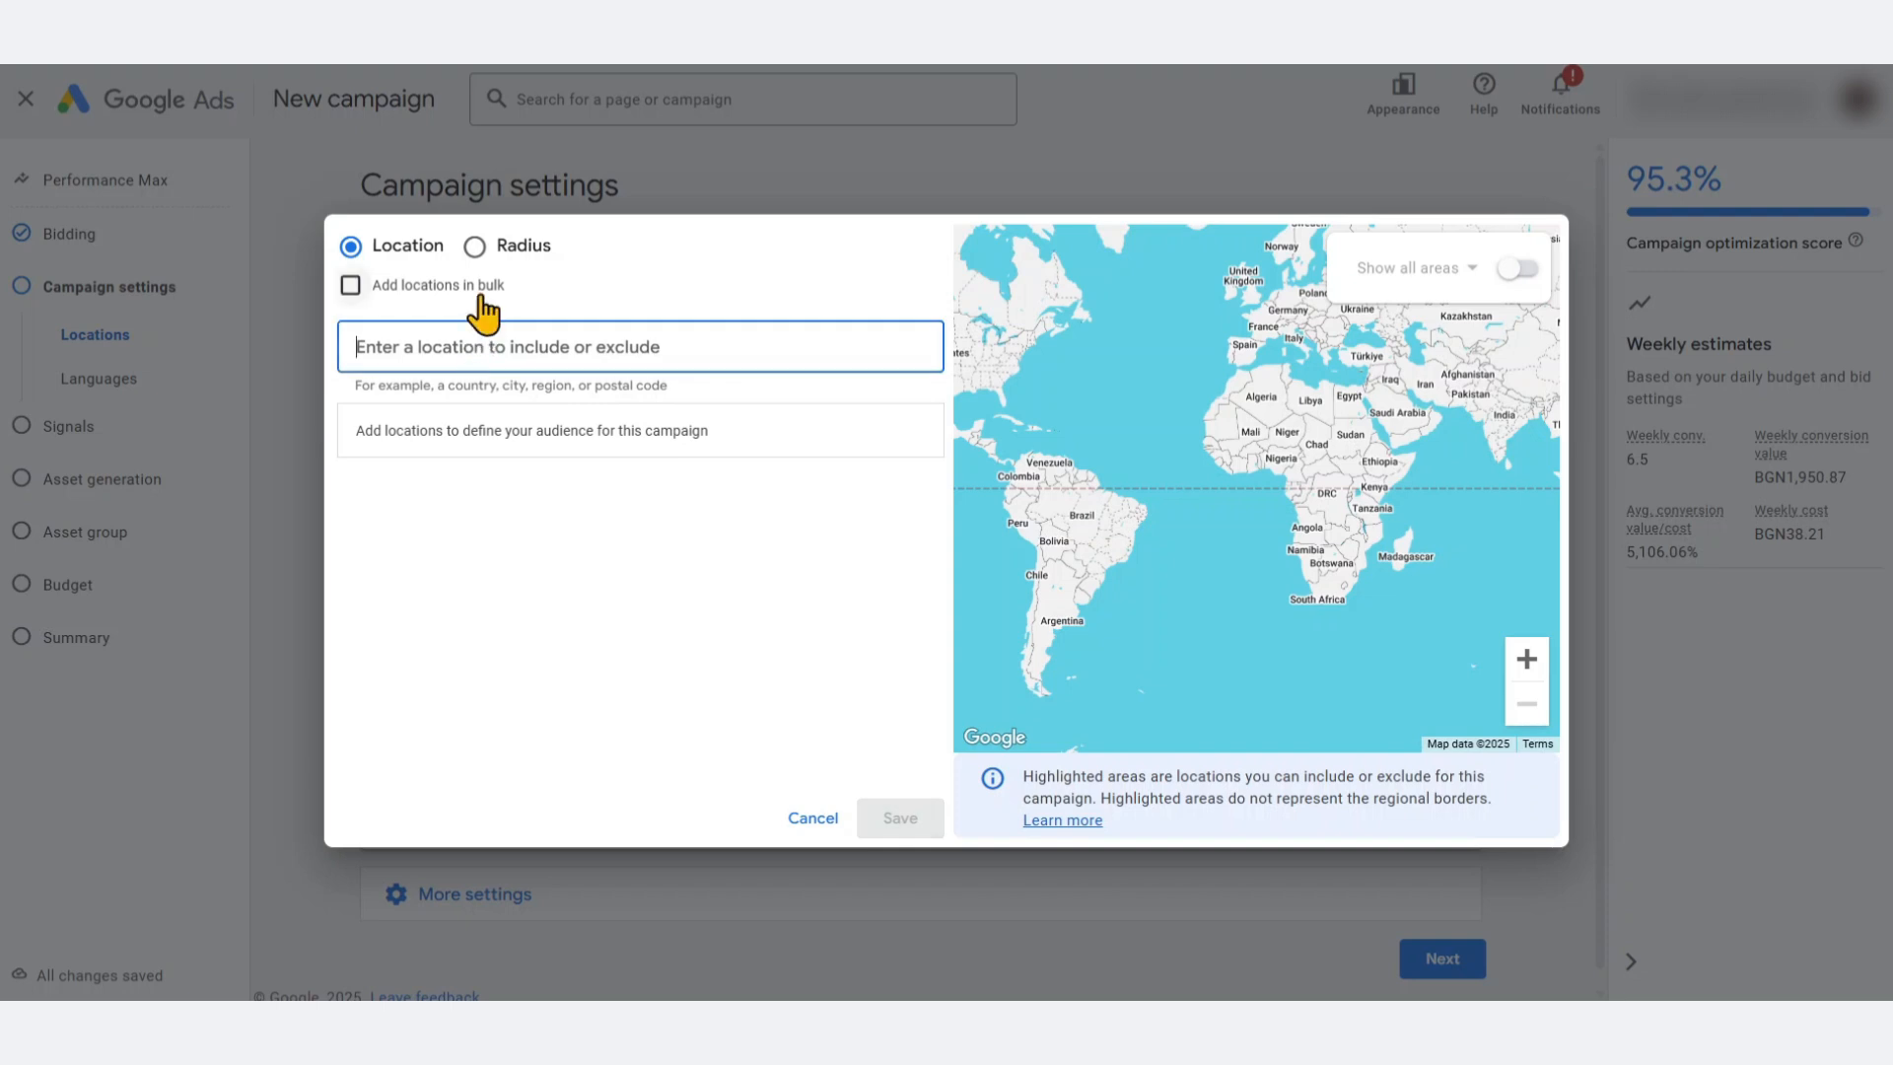
{"action": "left_click", "coordinate": [475, 248]}
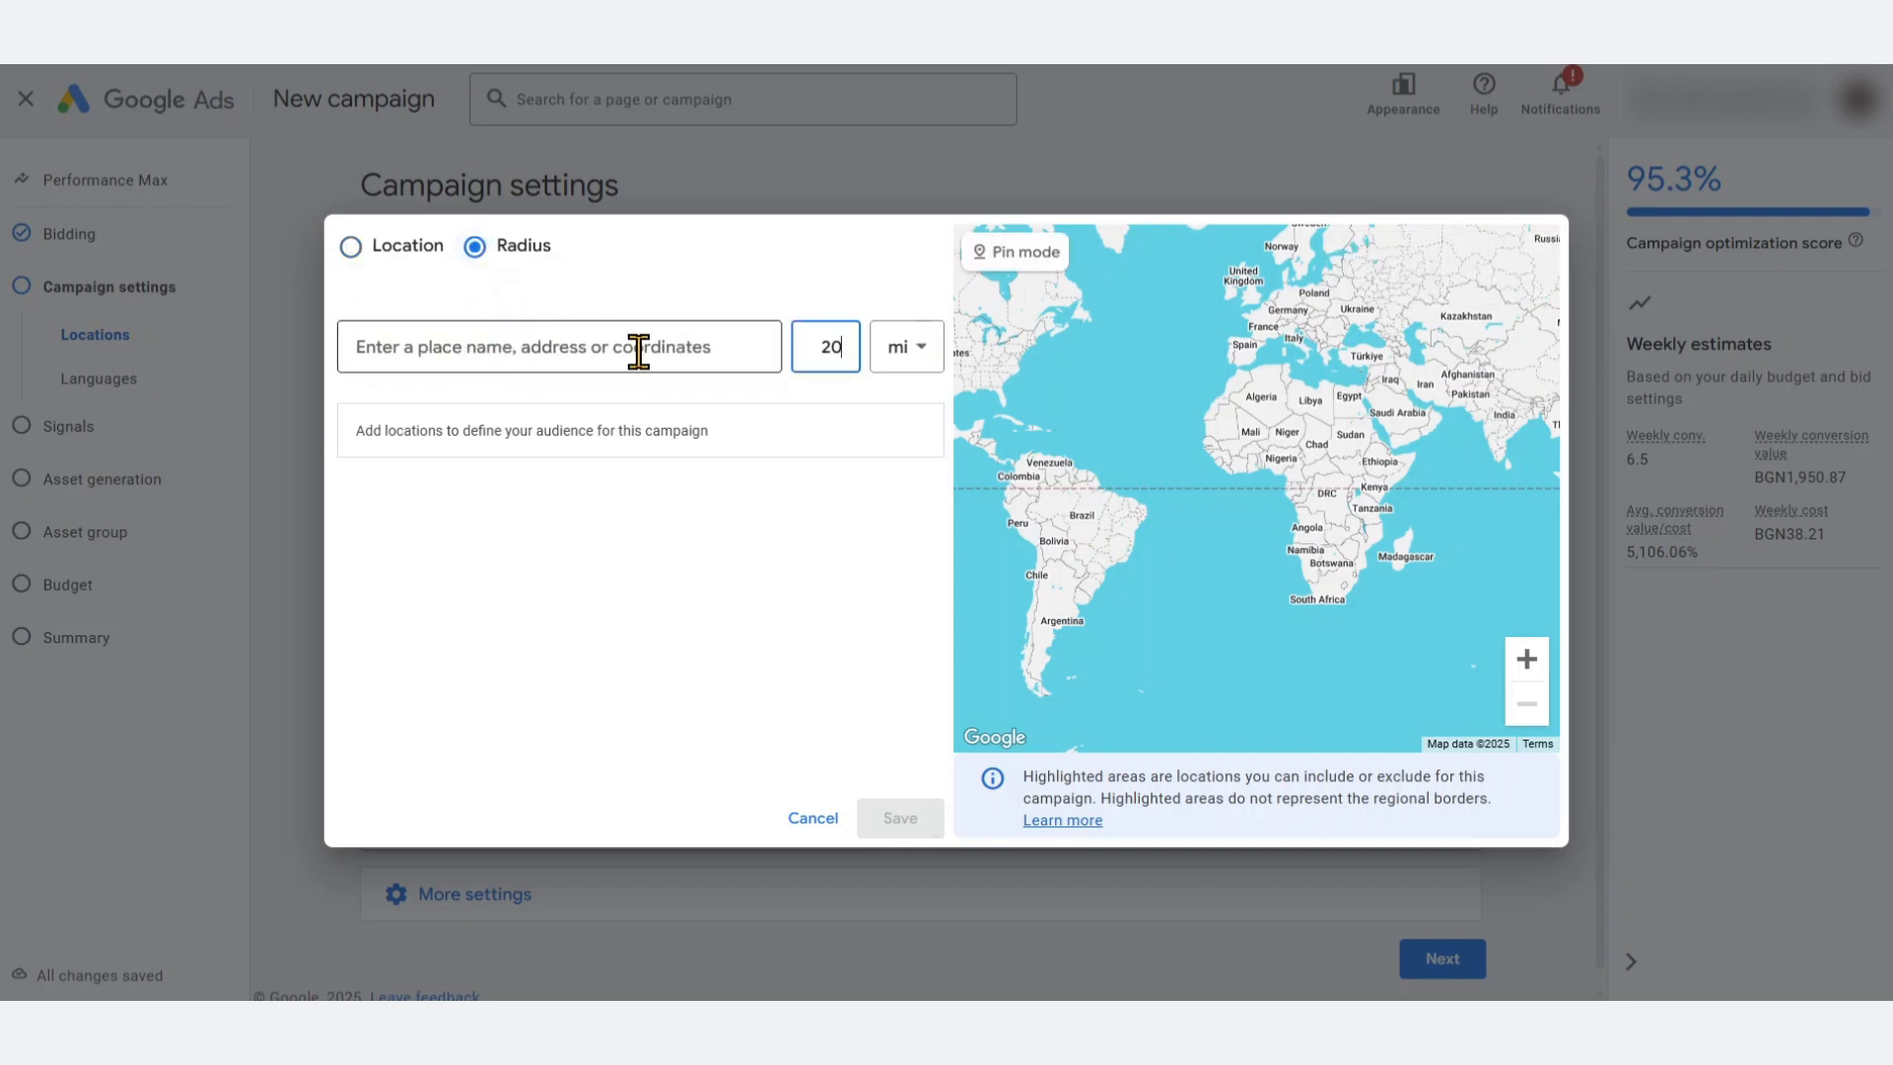
{"action": "left_click", "coordinate": [404, 249]}
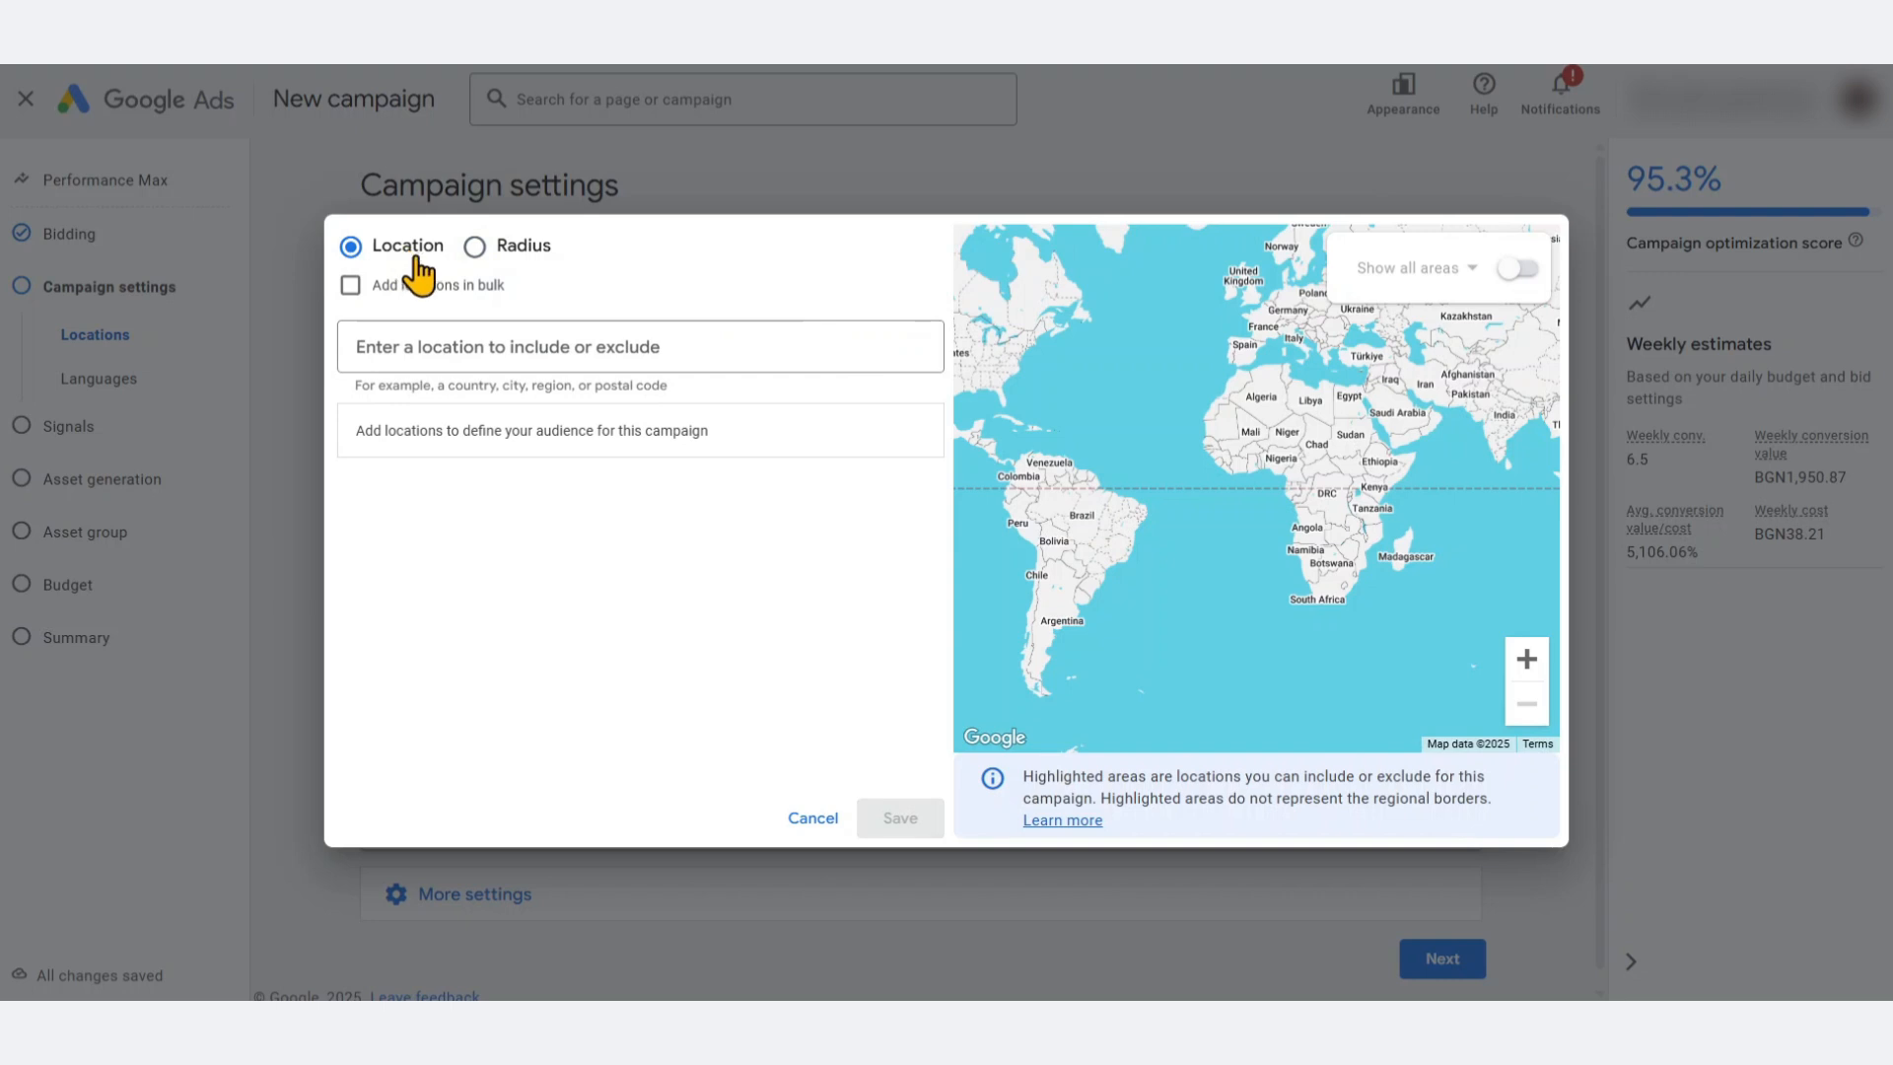
{"action": "left_click", "coordinate": [793, 821]}
Search for "united" and include the United States as the campaign's target location
{"action": "left_click", "coordinate": [576, 513]}
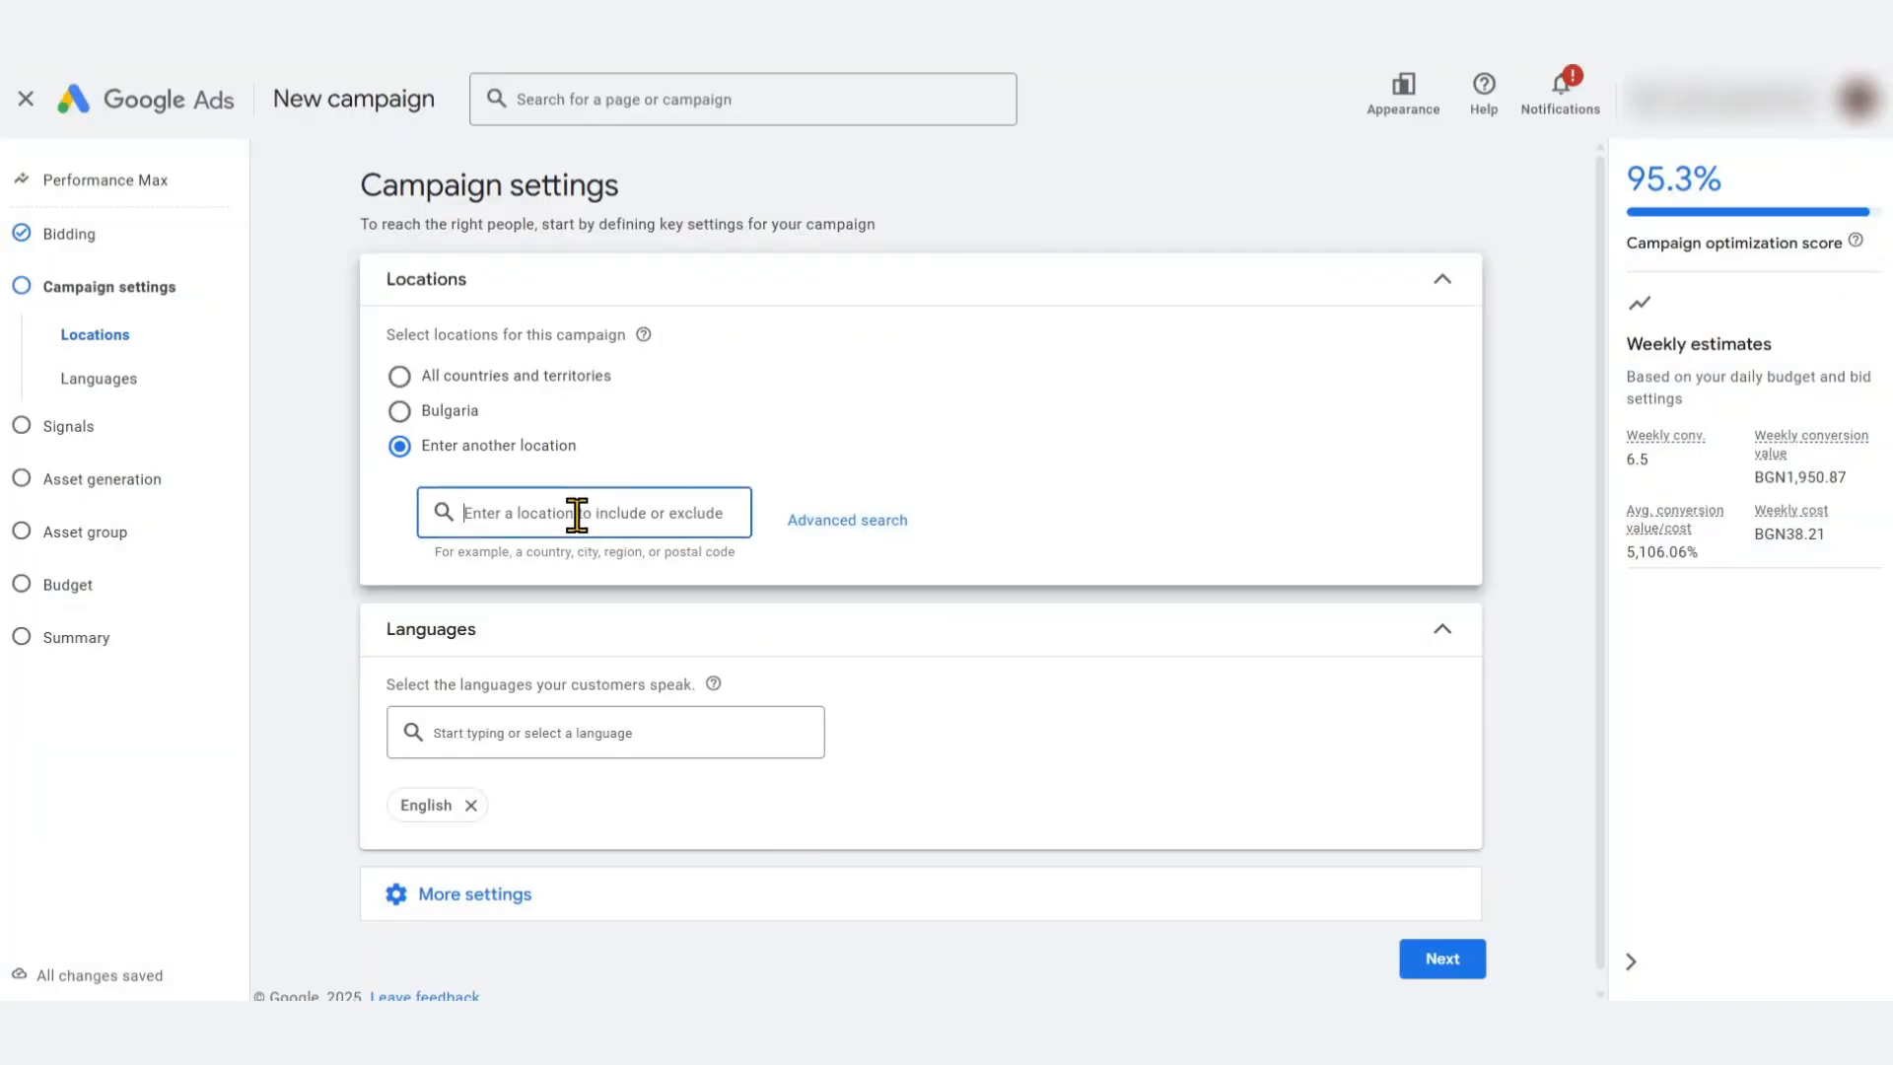
{"action": "type", "text": "united"}
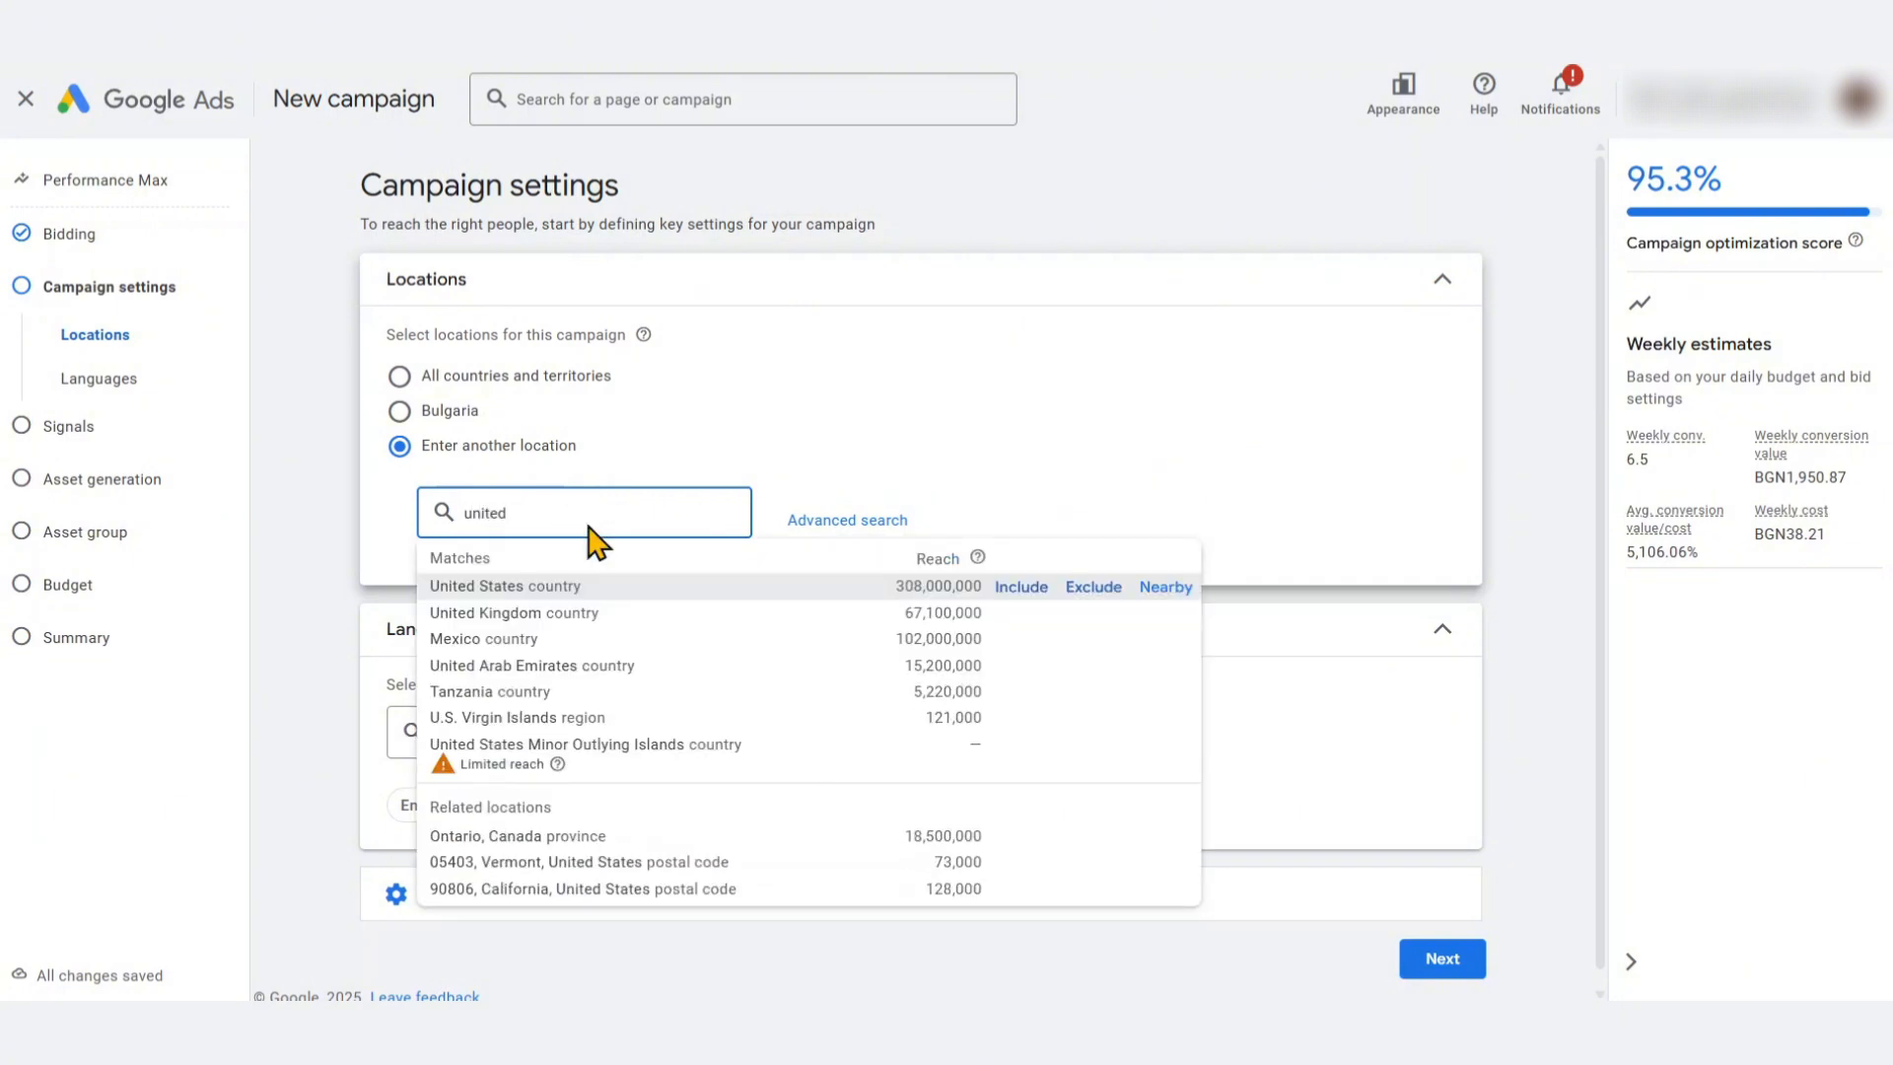
{"action": "left_click", "coordinate": [1021, 586]}
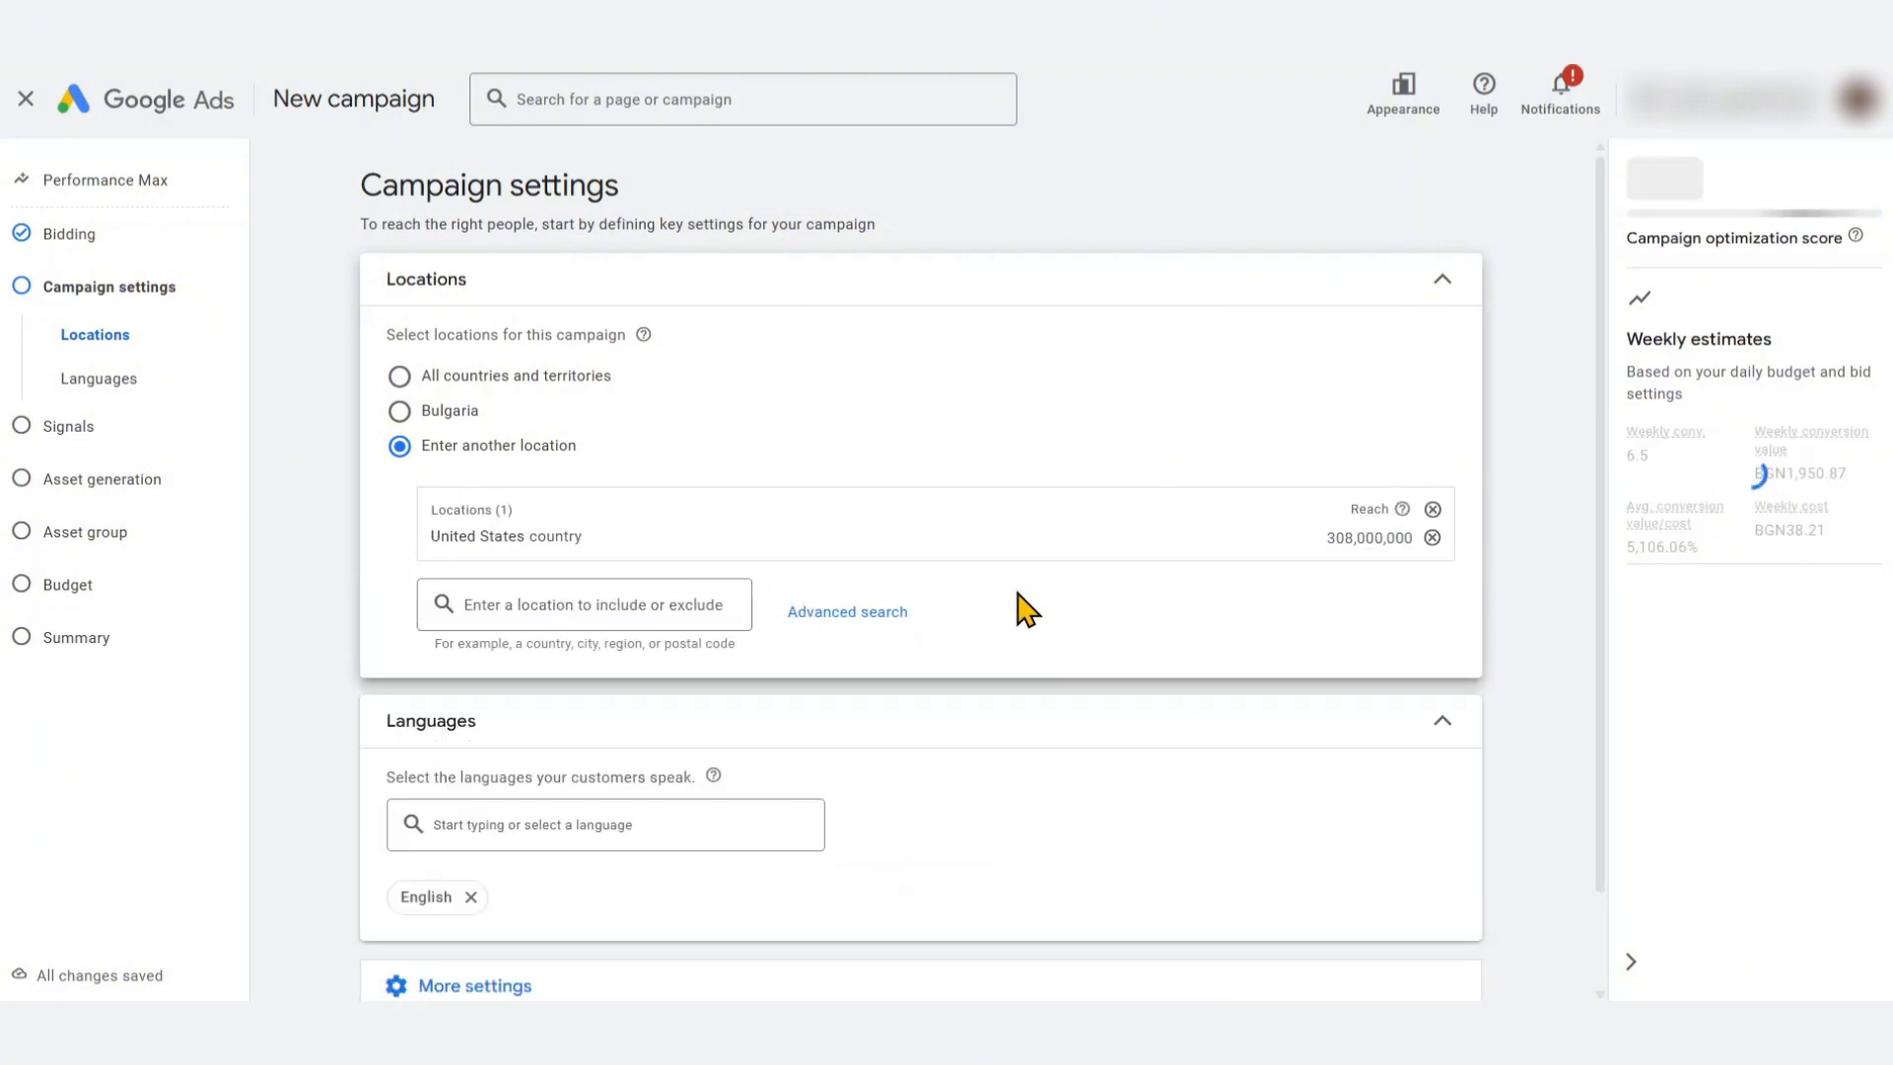
Open the ad schedule under the additional campaign settings and review the available day options, keeping All days
{"action": "scroll", "coordinate": [338, 641], "scroll_direction": "down", "scroll_amount": 1}
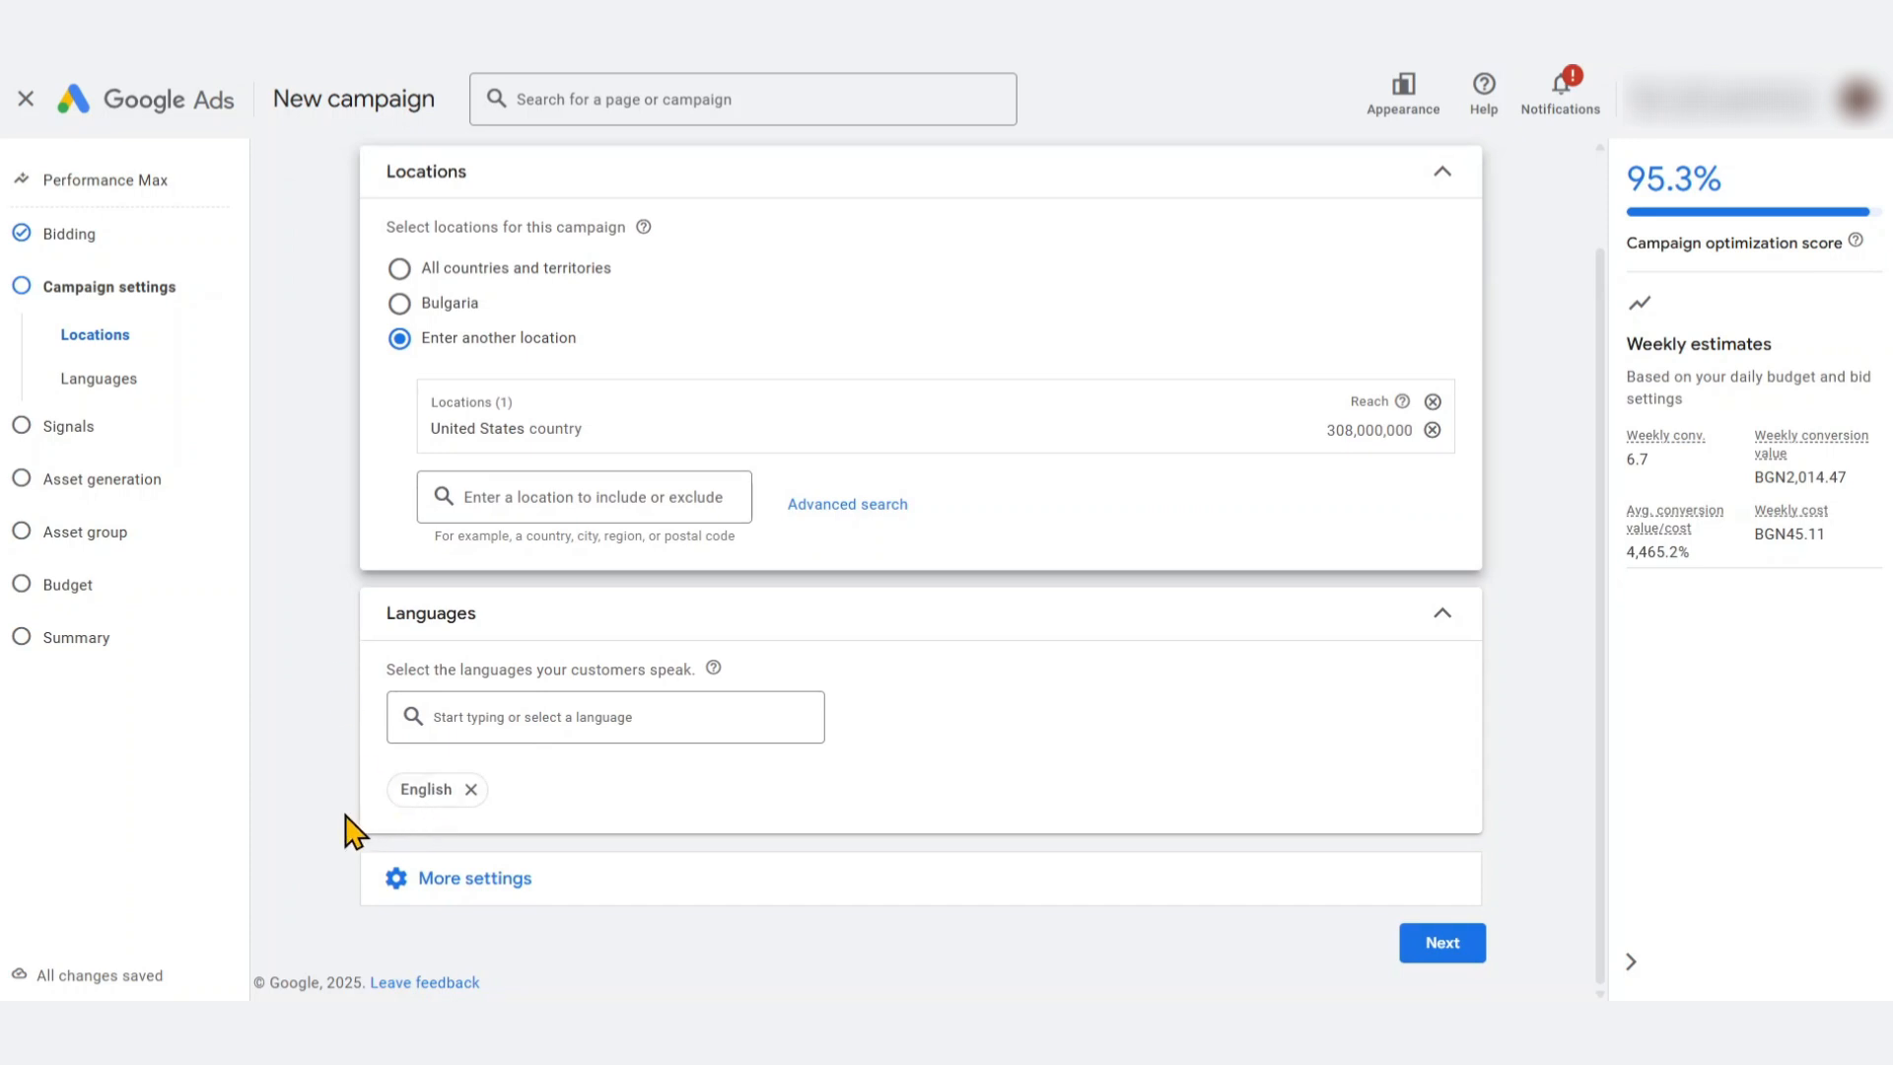
{"action": "left_click", "coordinate": [408, 892]}
{"action": "scroll", "coordinate": [345, 863], "scroll_direction": "down", "scroll_amount": 2}
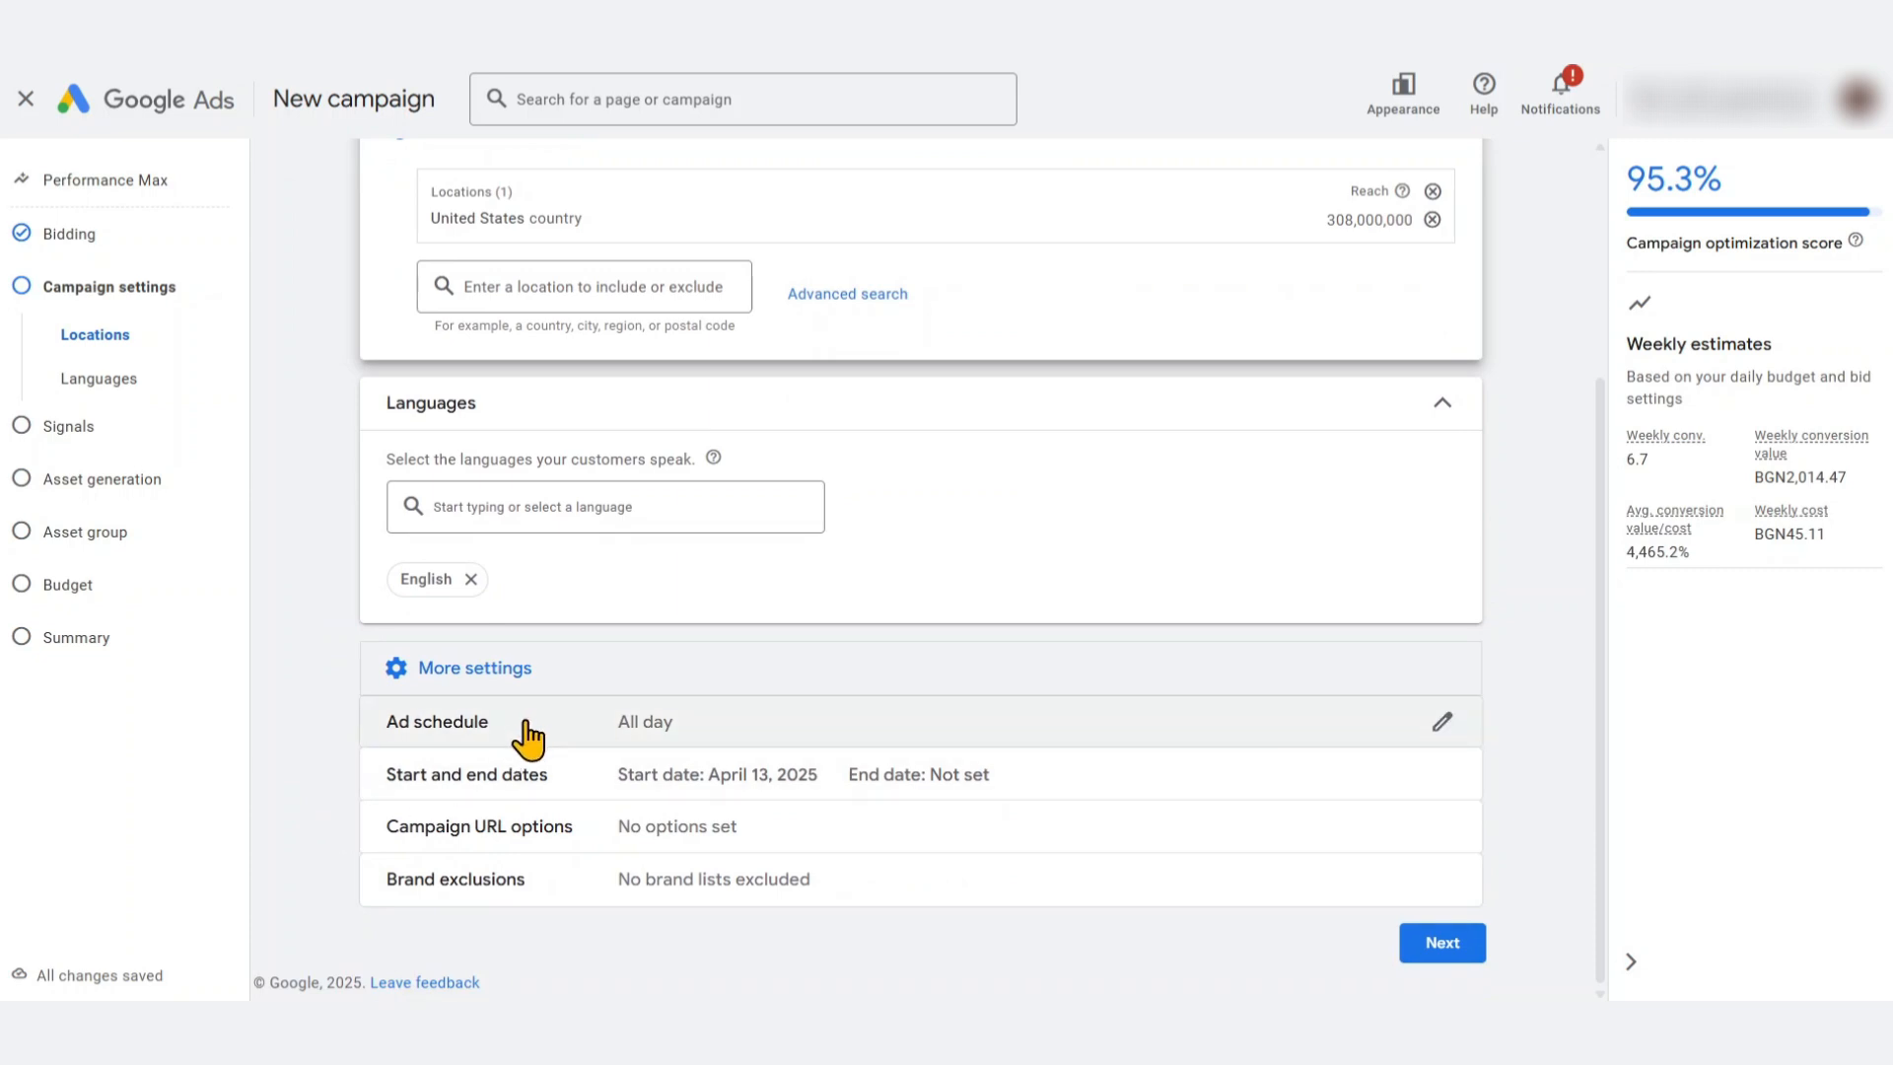
{"action": "left_click", "coordinate": [1445, 732]}
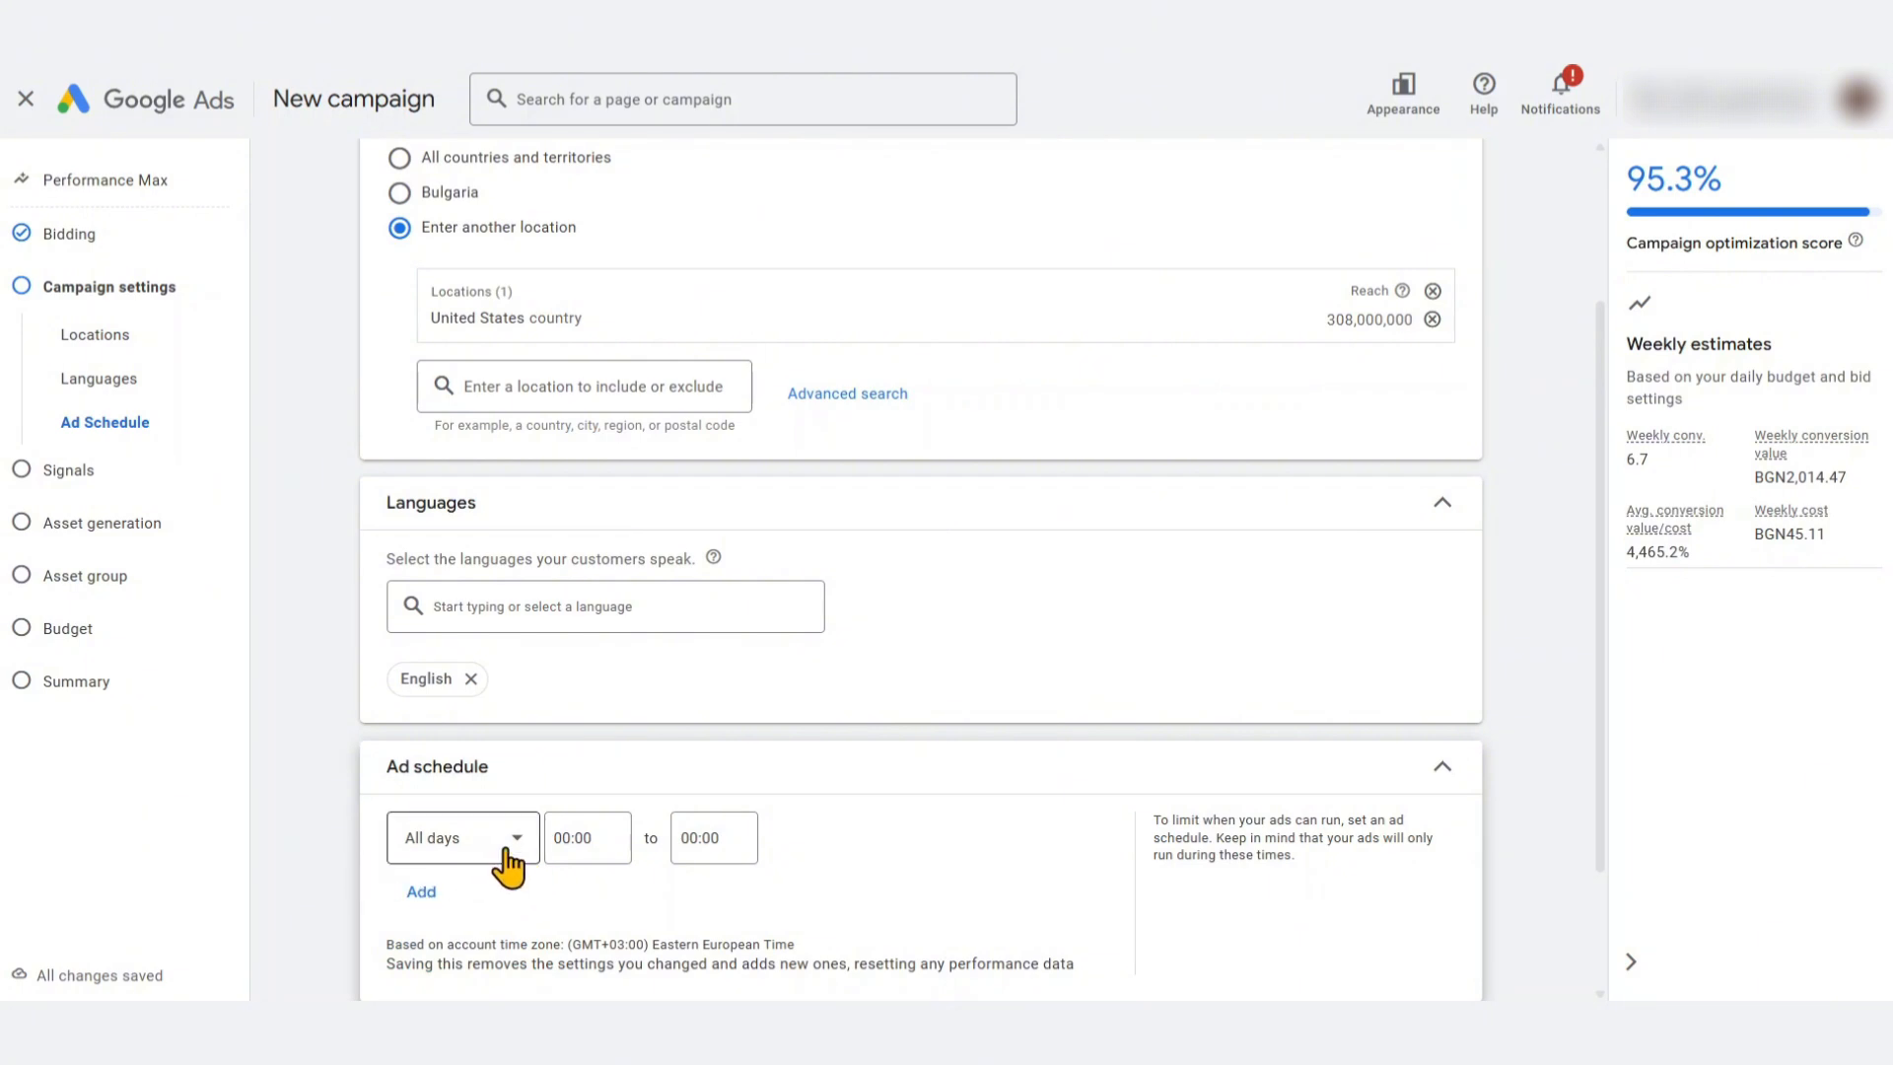
{"action": "left_click", "coordinate": [505, 848]}
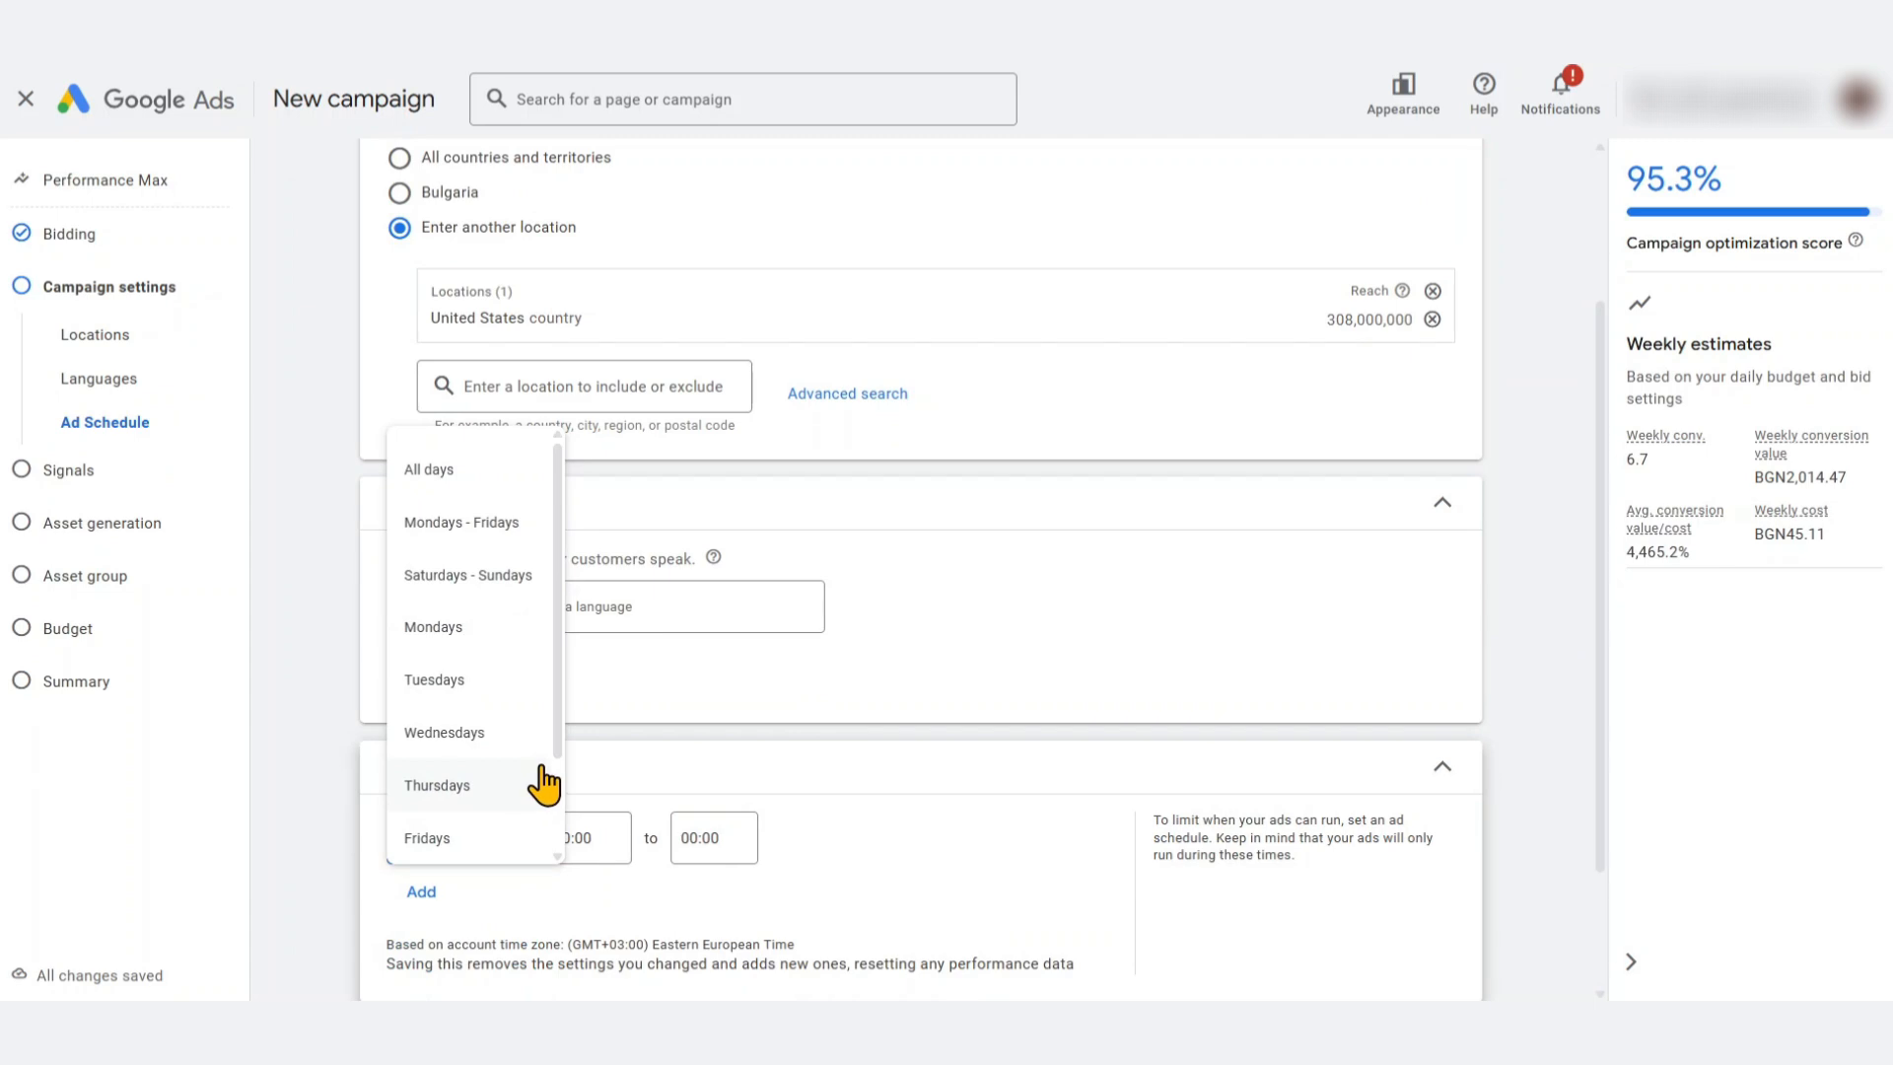
{"action": "left_click", "coordinate": [269, 868]}
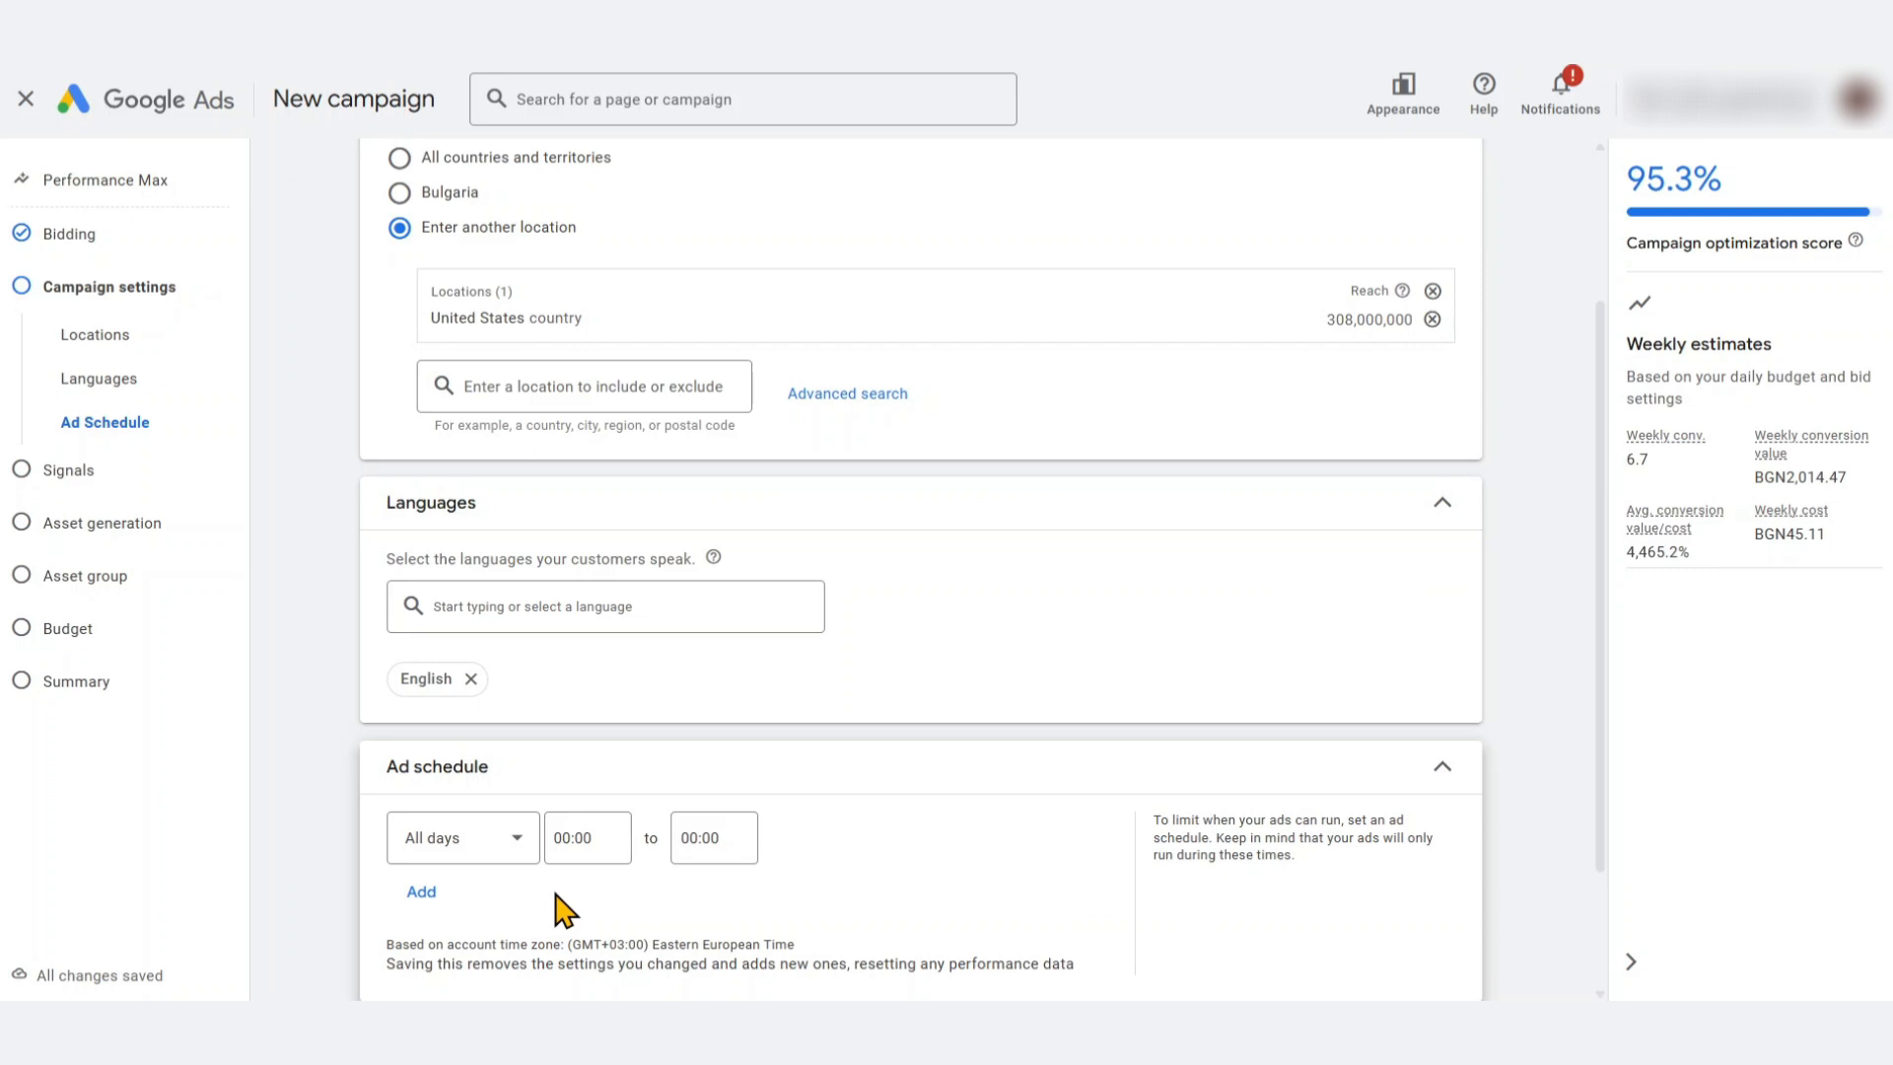
Review the campaign URL options, including the tracking template, final URL suffix and custom parameters, and collapse them without entering anything
{"action": "scroll", "coordinate": [552, 904], "scroll_direction": "down", "scroll_amount": 1}
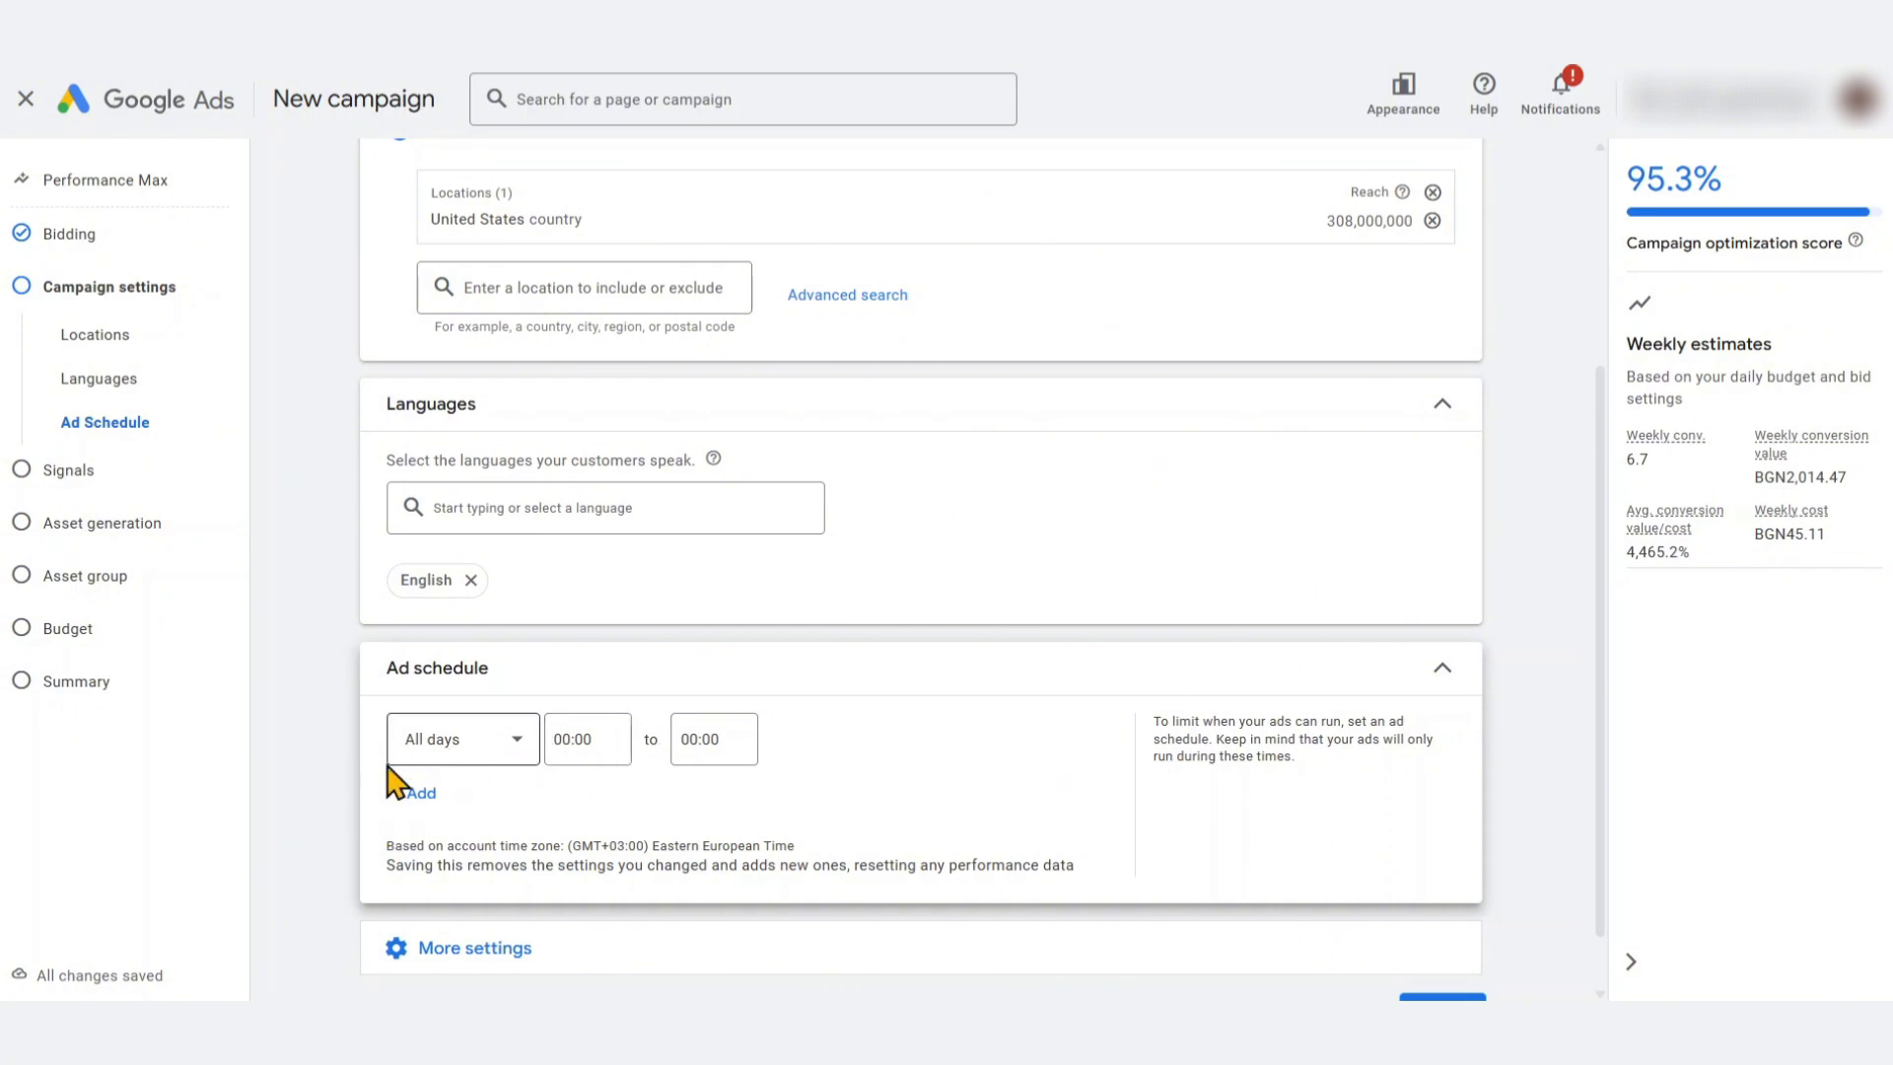
{"action": "scroll", "coordinate": [357, 786], "scroll_direction": "down", "scroll_amount": 1}
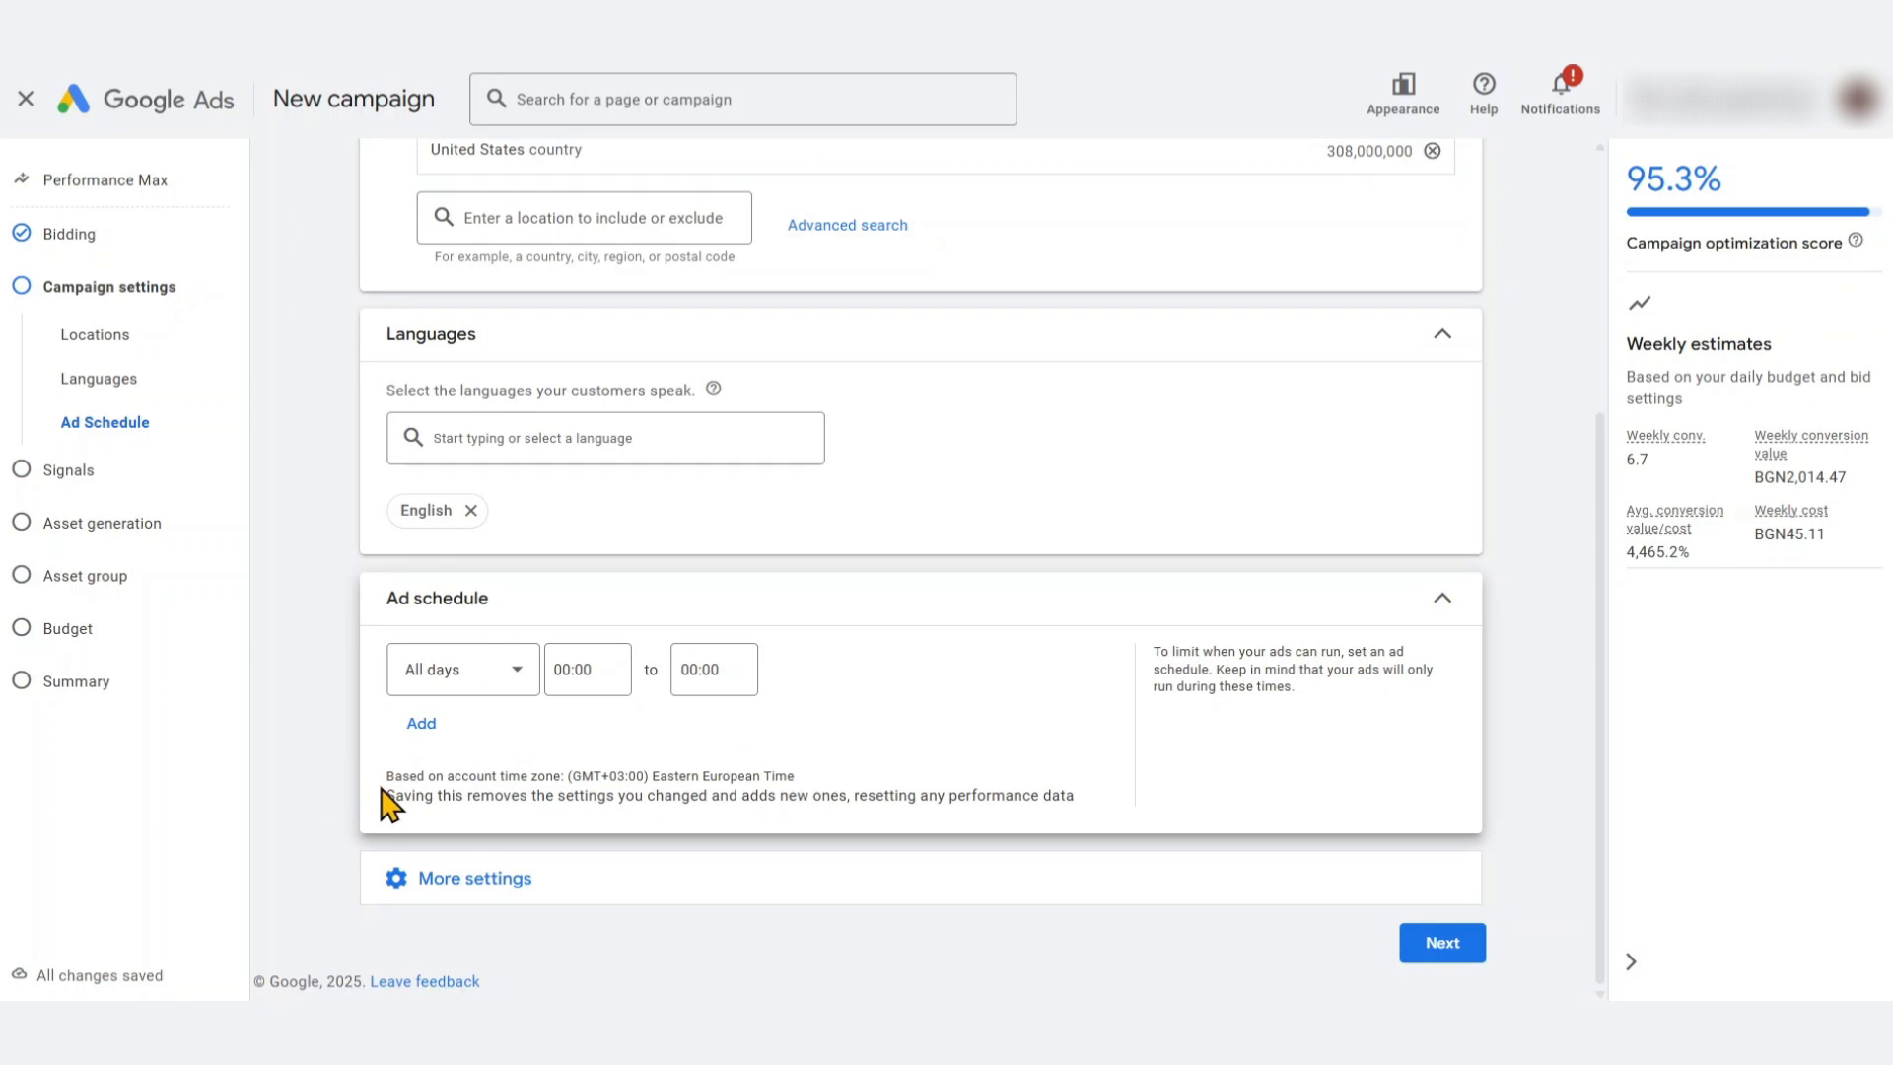
{"action": "left_click", "coordinate": [437, 872]}
{"action": "scroll", "coordinate": [292, 772], "scroll_direction": "down", "scroll_amount": 2}
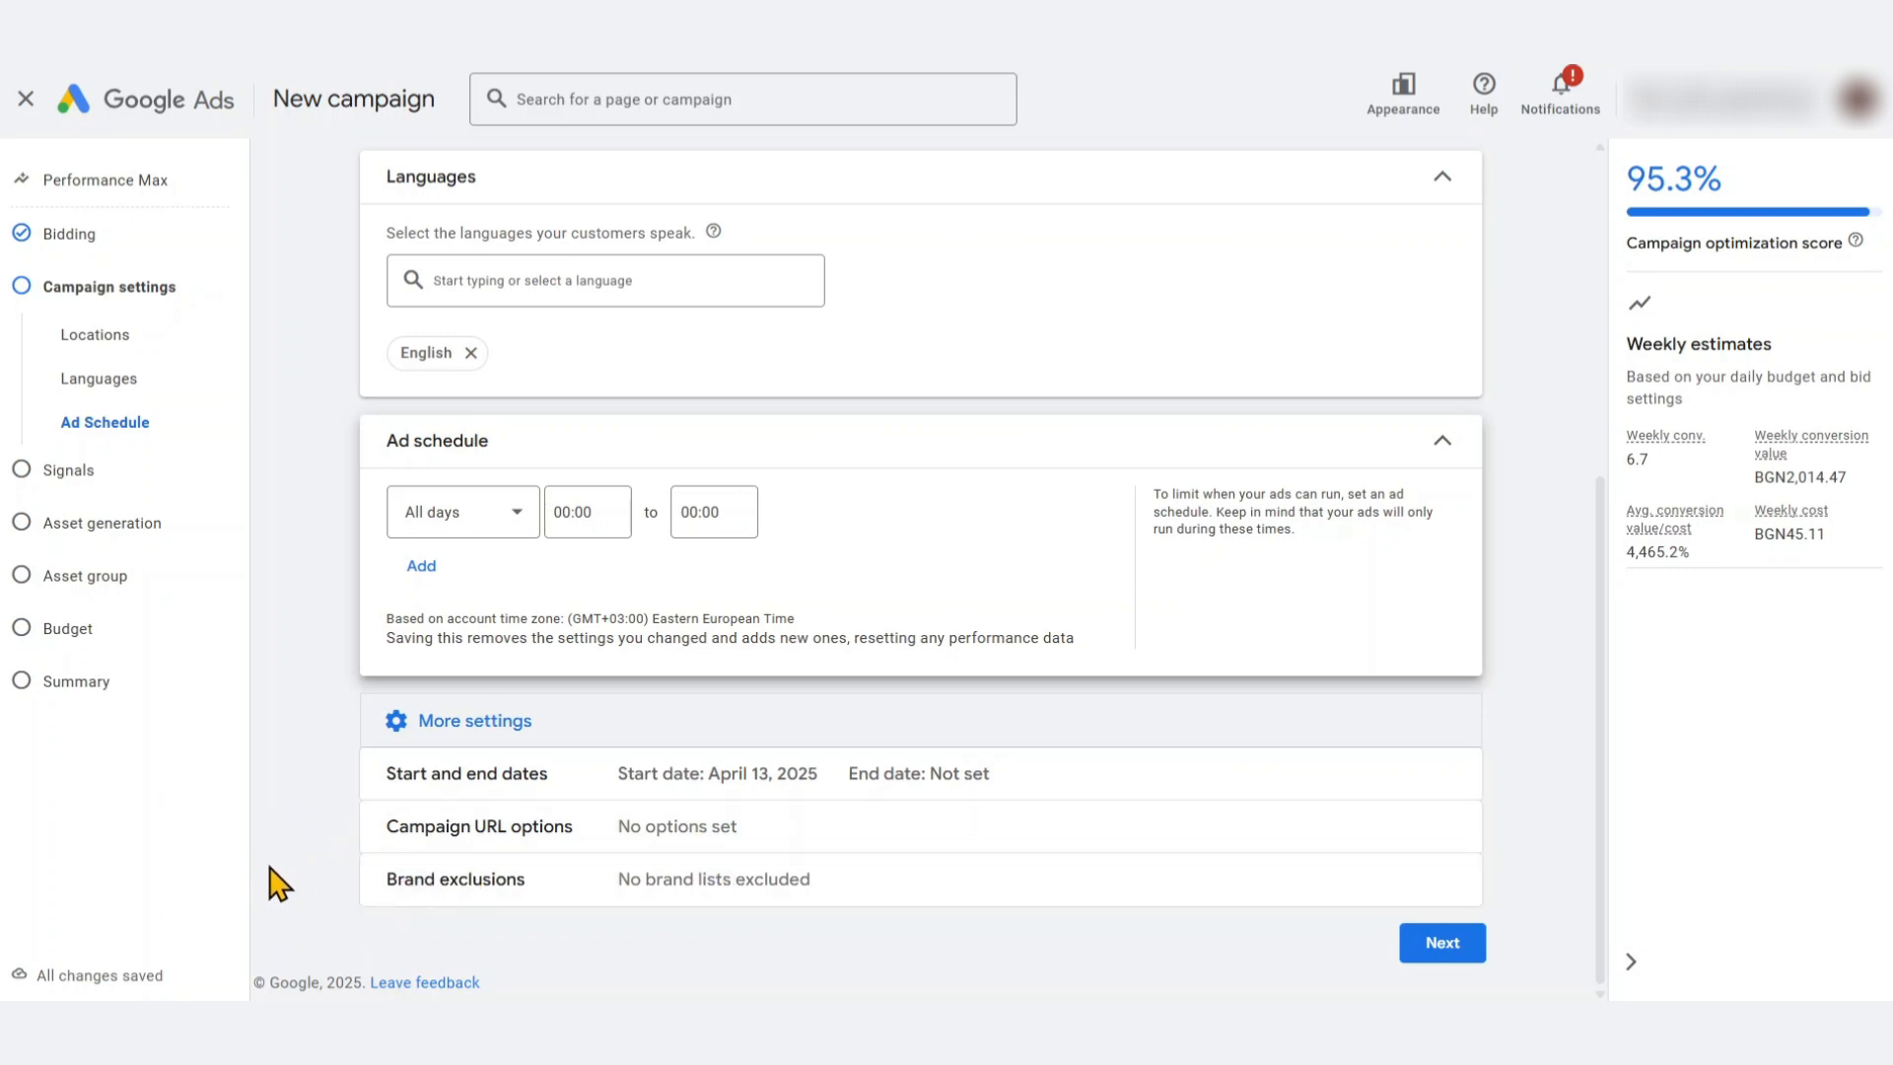
{"action": "left_click", "coordinate": [560, 828]}
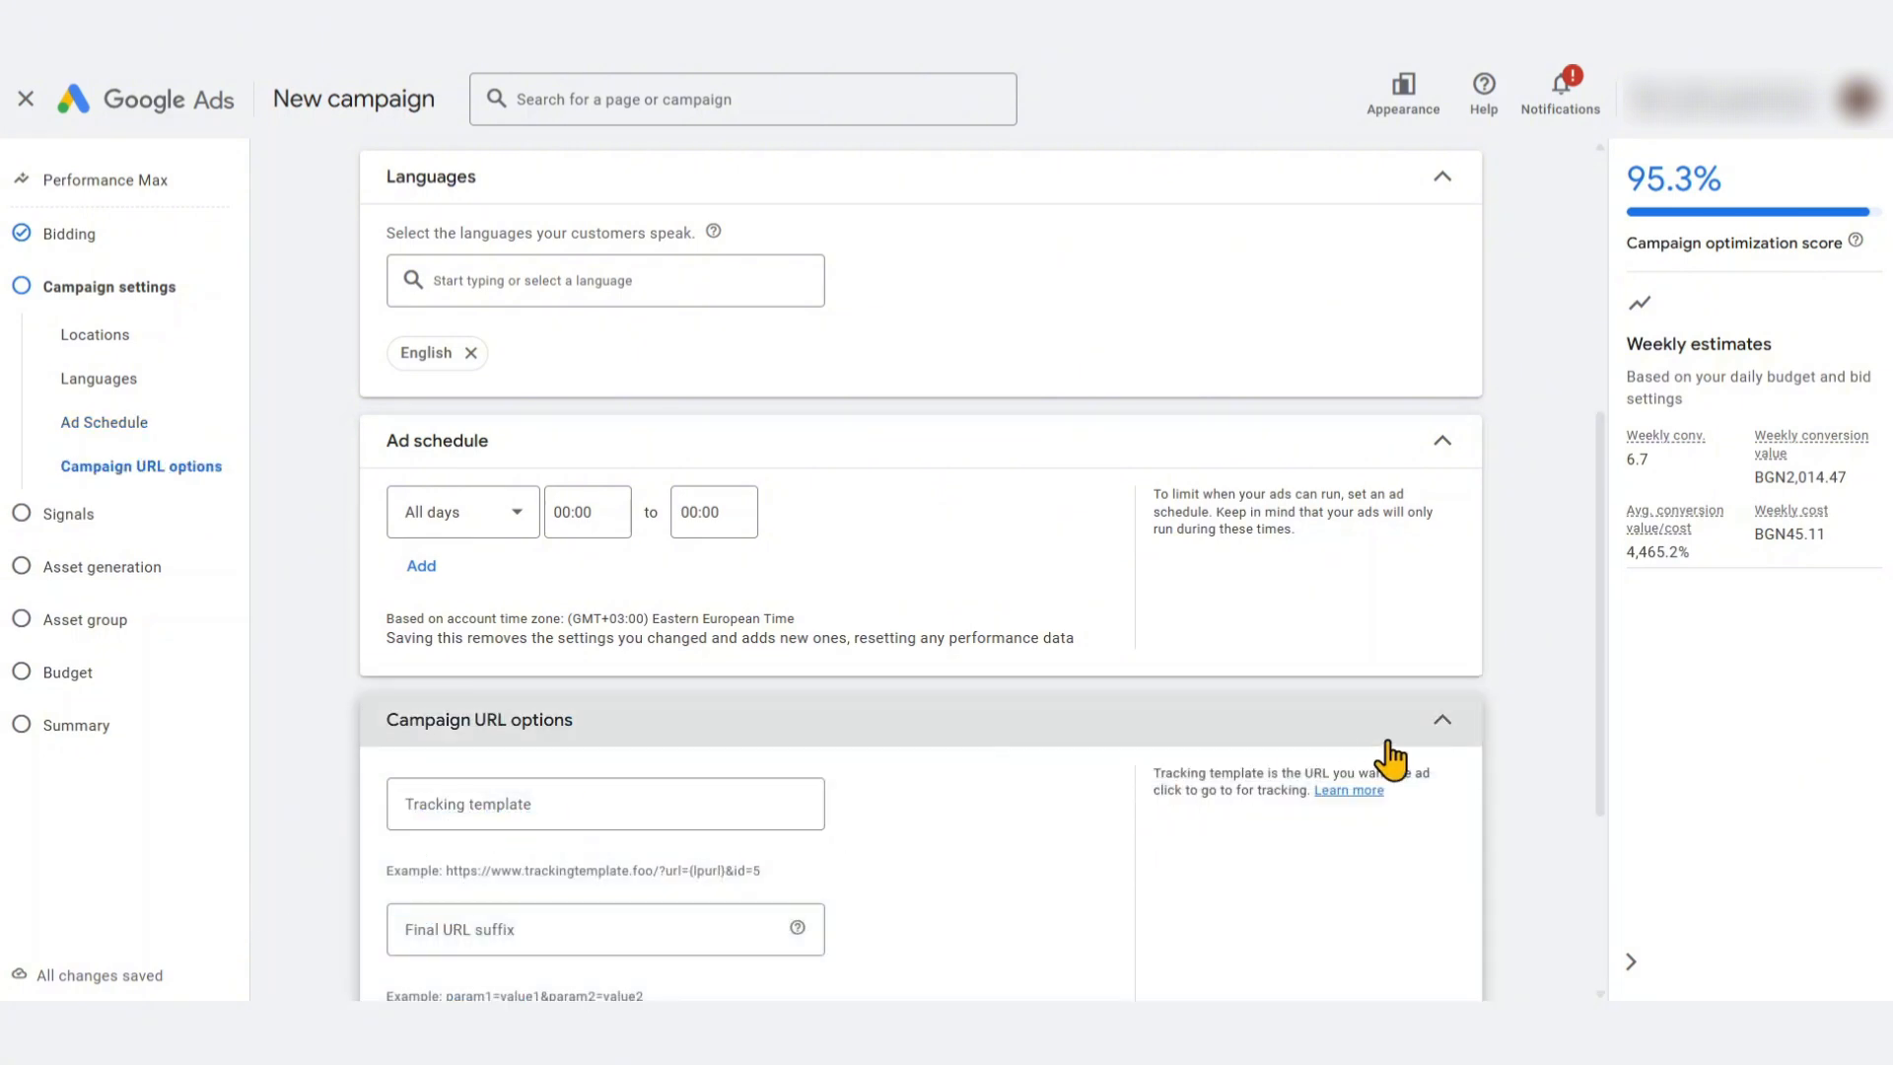
{"action": "scroll", "coordinate": [1420, 748], "scroll_direction": "down", "scroll_amount": 3}
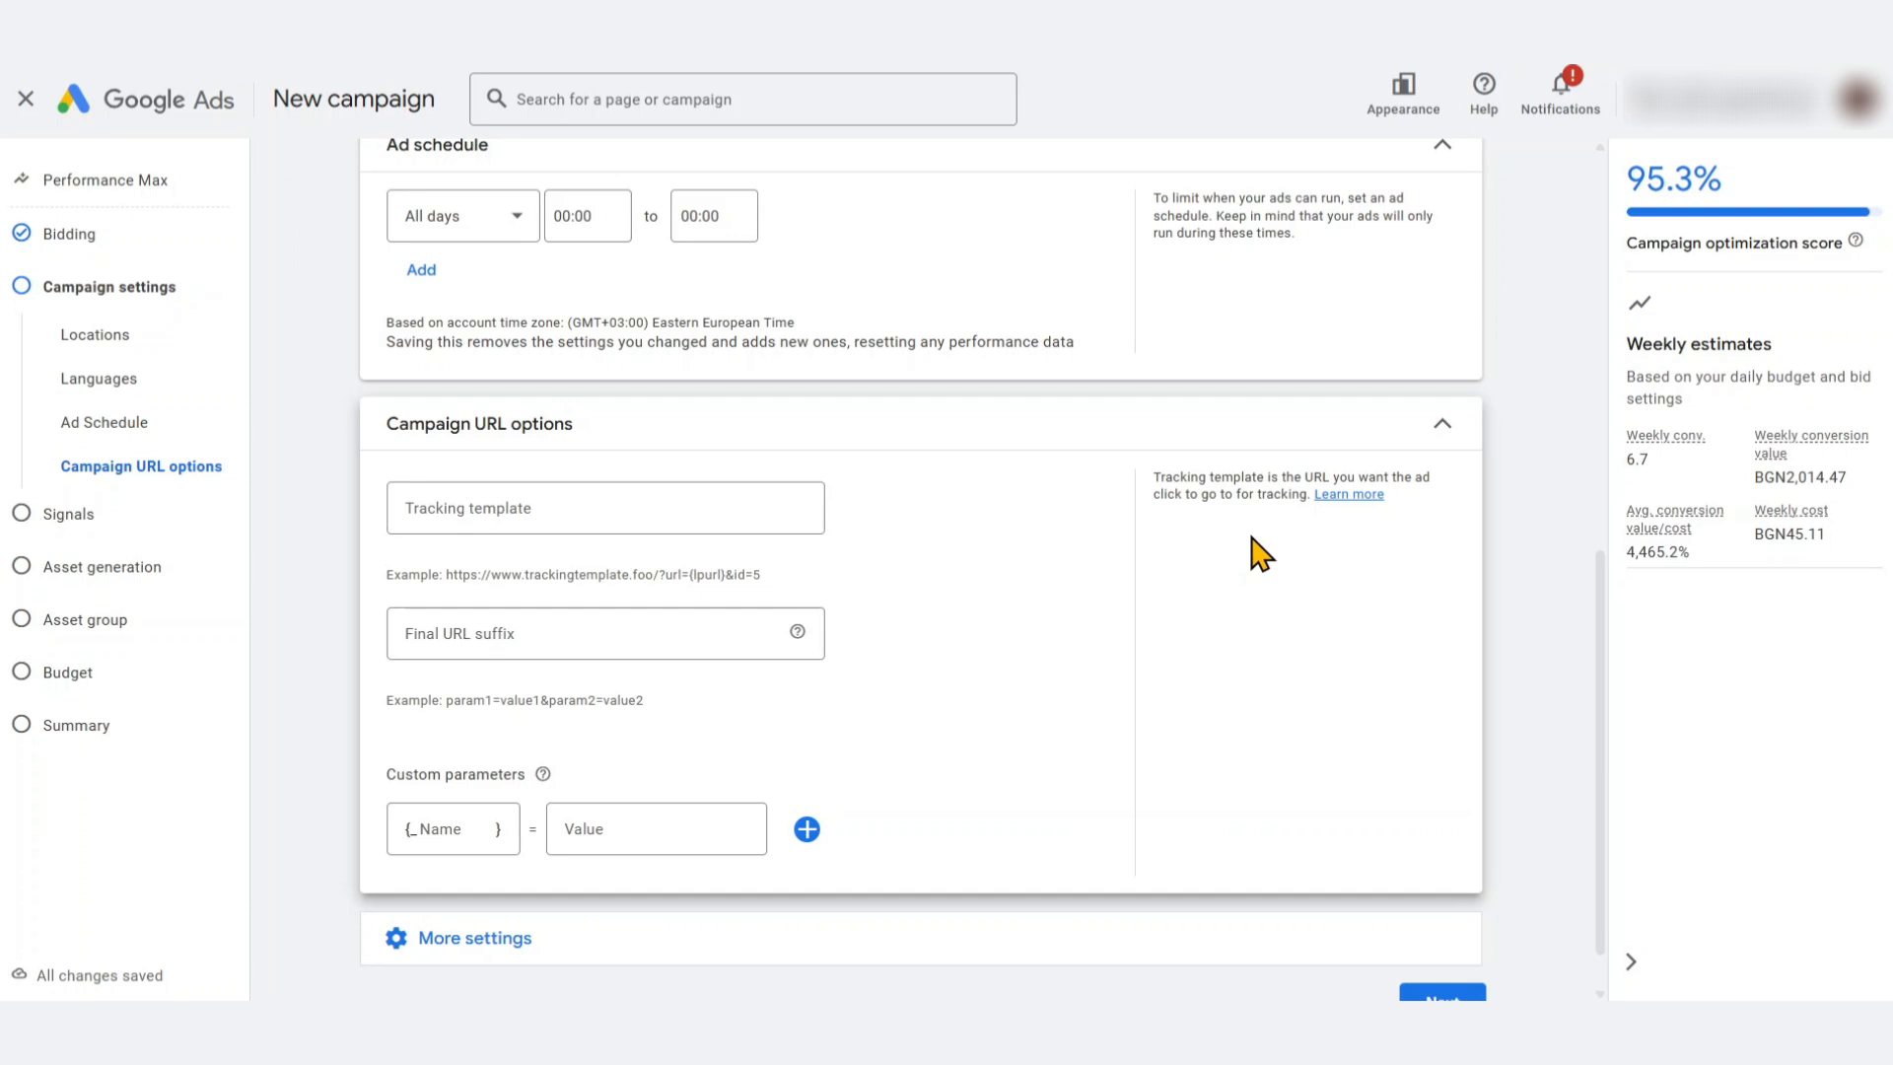
{"action": "left_click", "coordinate": [1464, 436]}
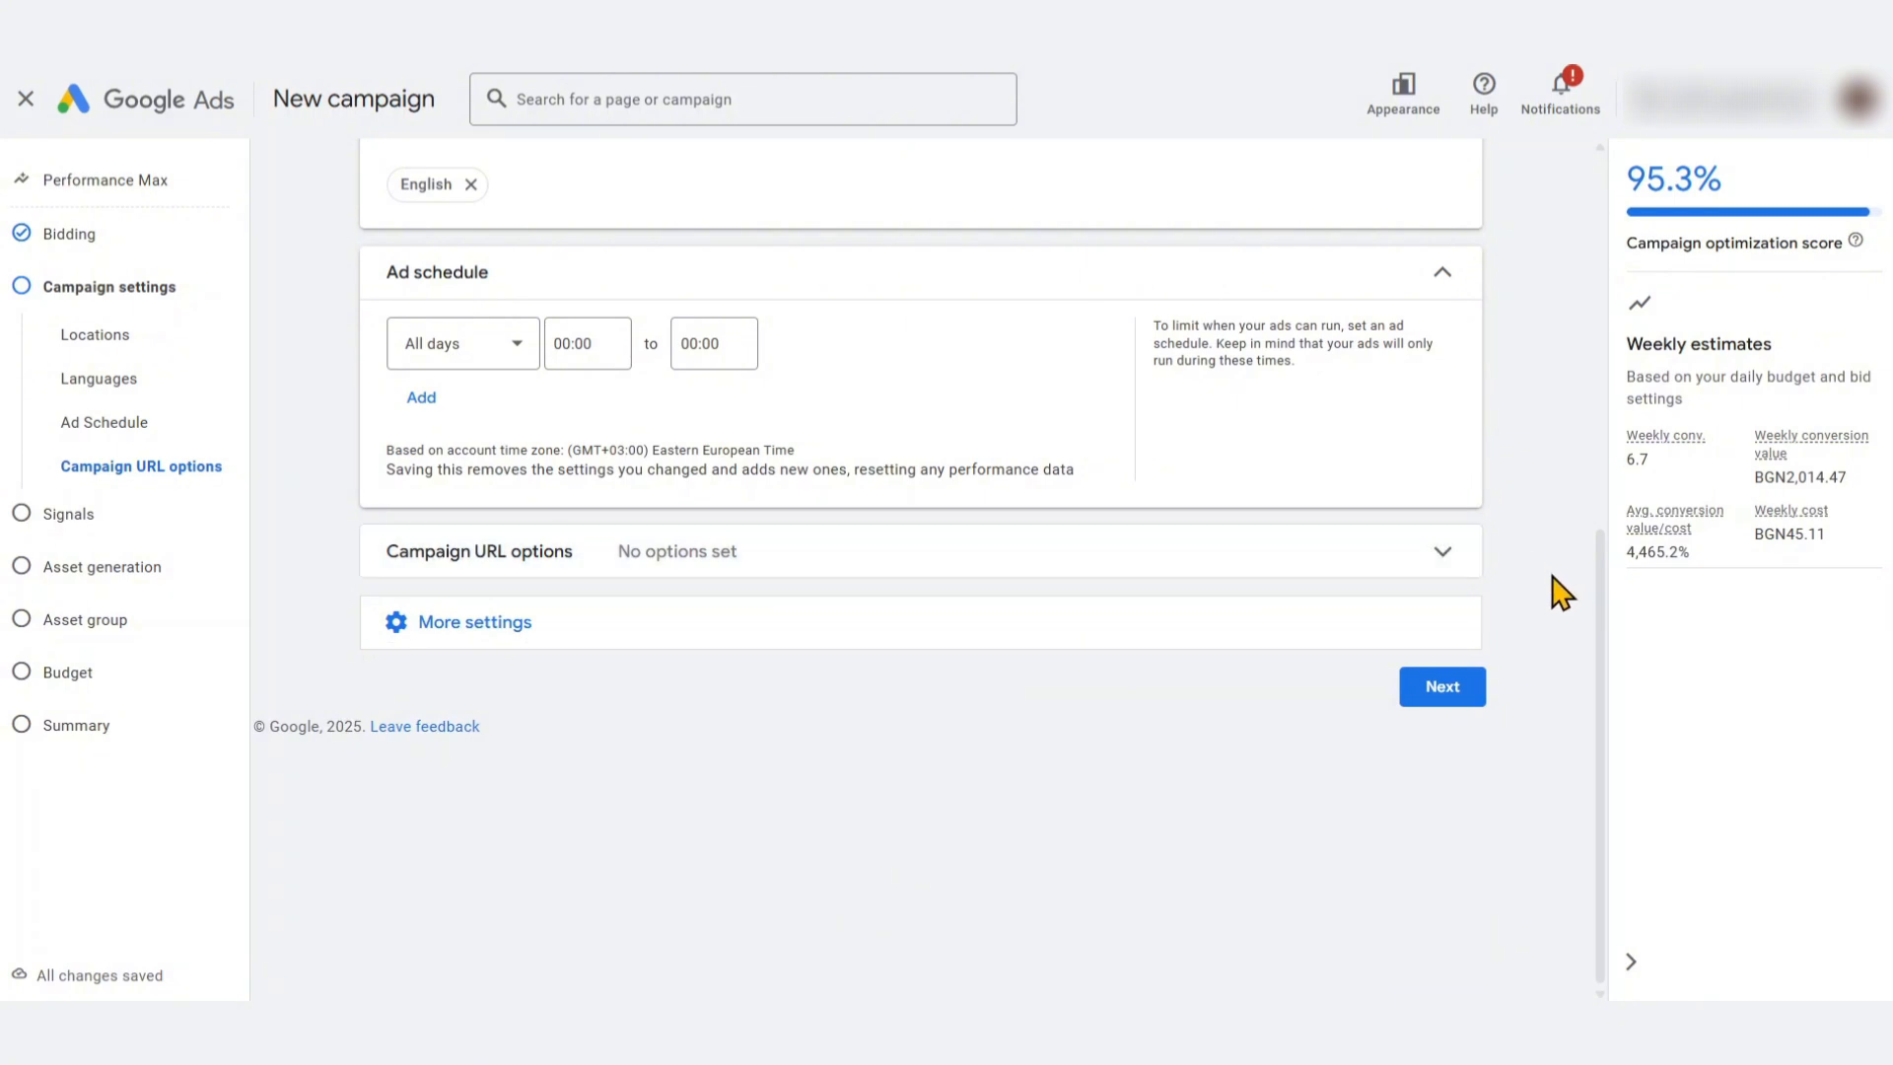
Open the brand exclusions, leave the brand lists empty and proceed to the campaign signals
{"action": "left_click", "coordinate": [681, 629]}
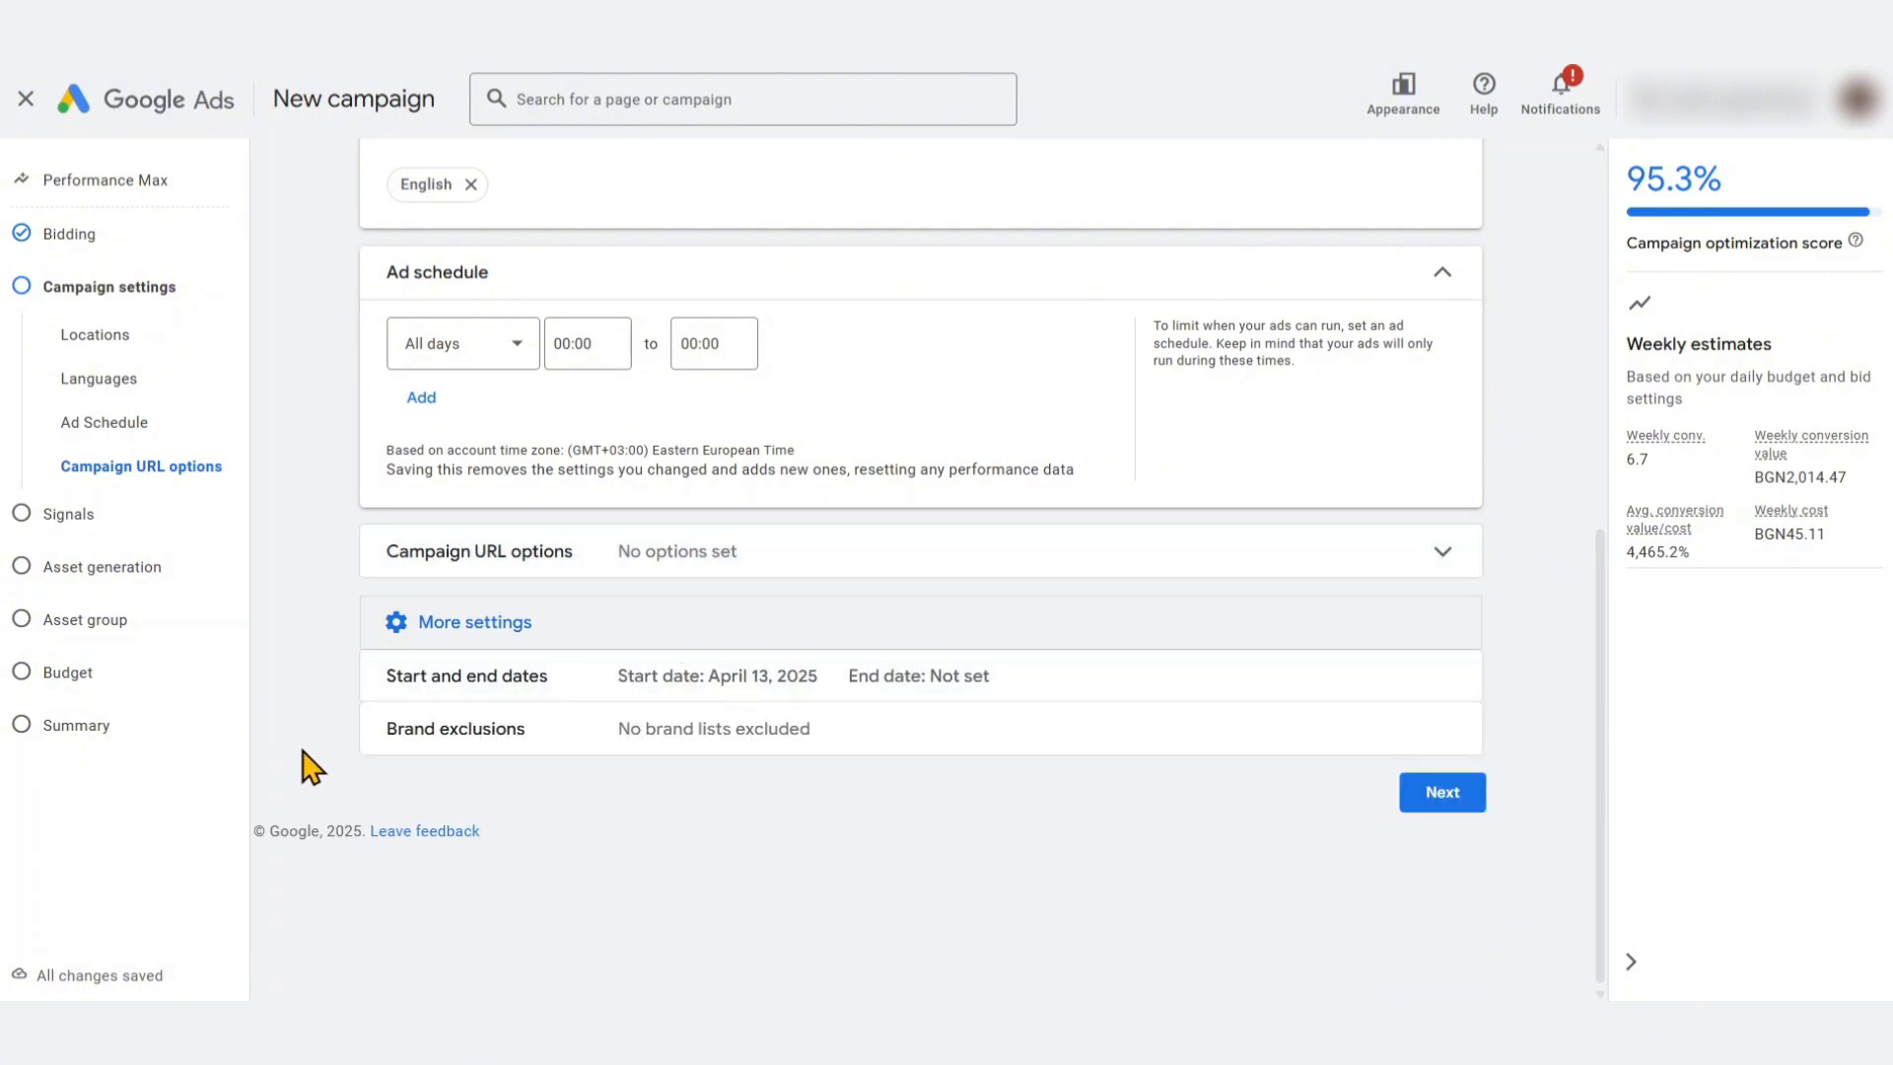
{"action": "left_click", "coordinate": [710, 735]}
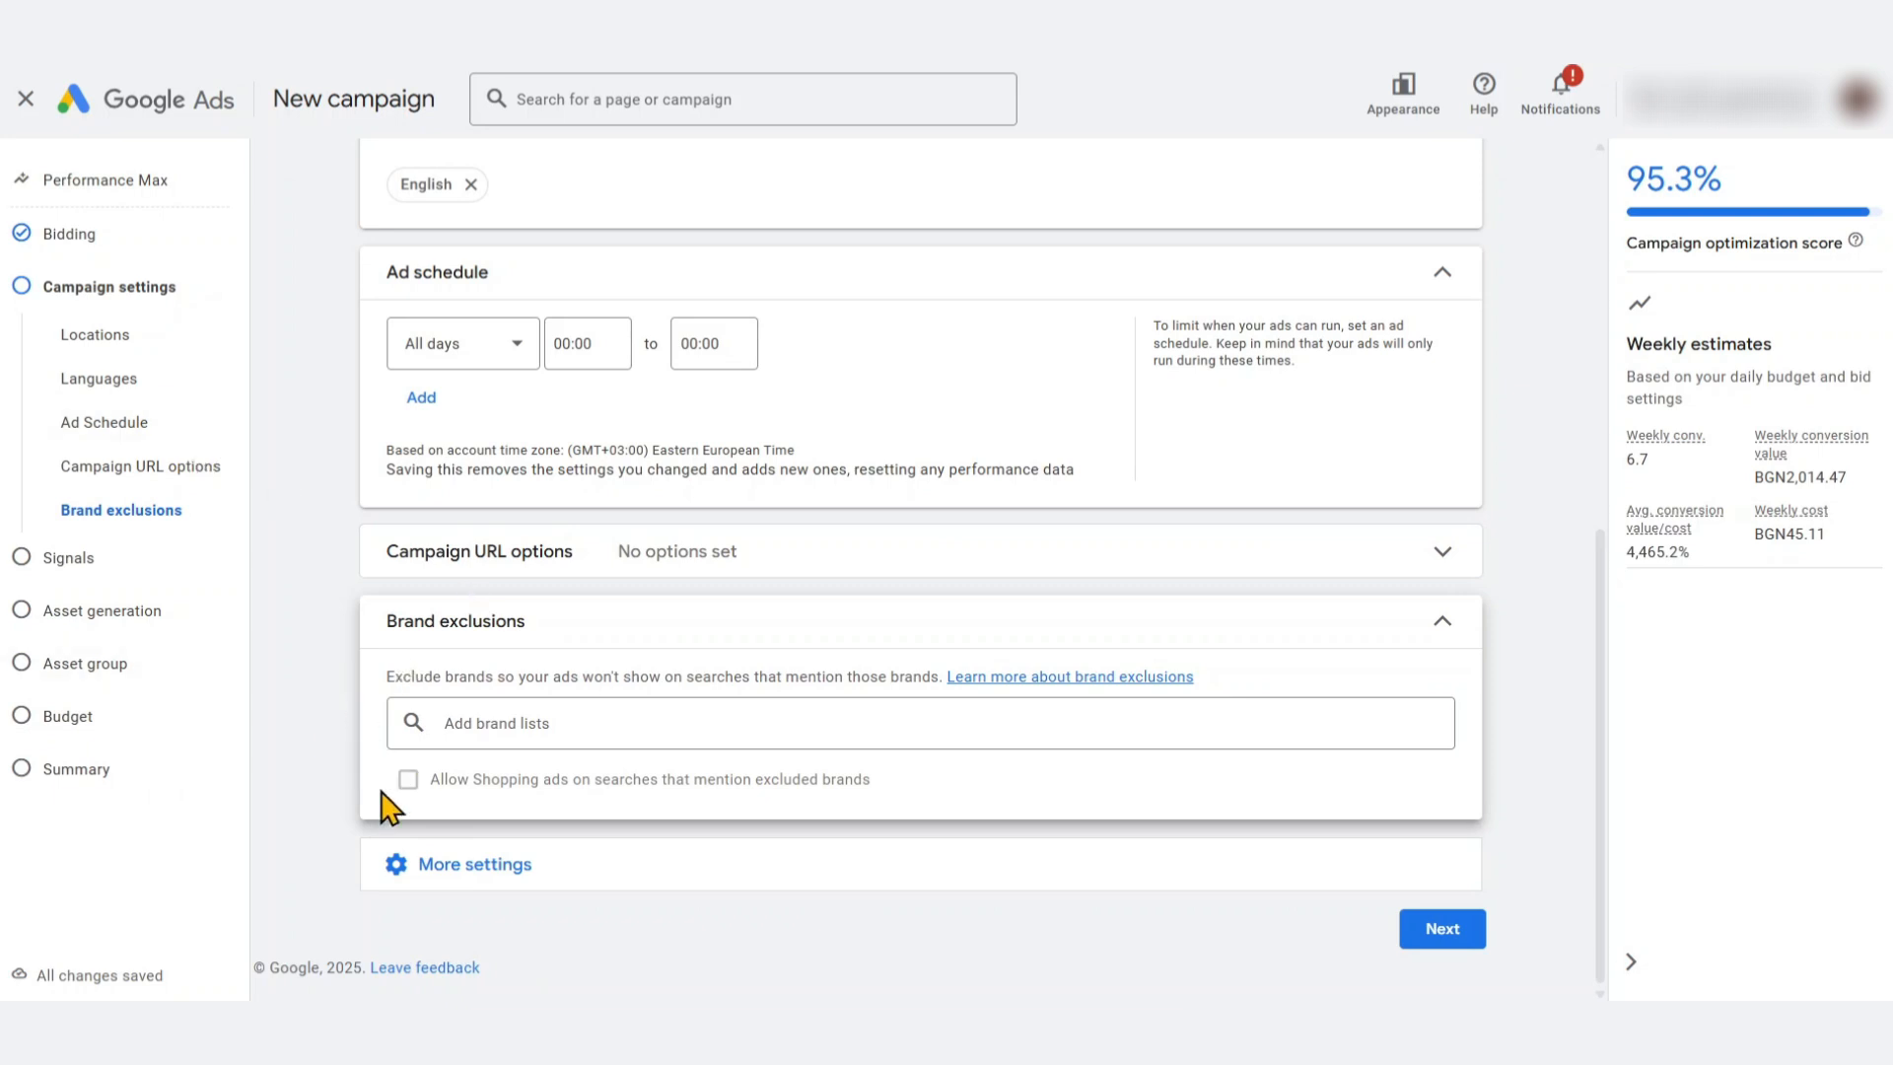
{"action": "left_click", "coordinate": [1441, 929]}
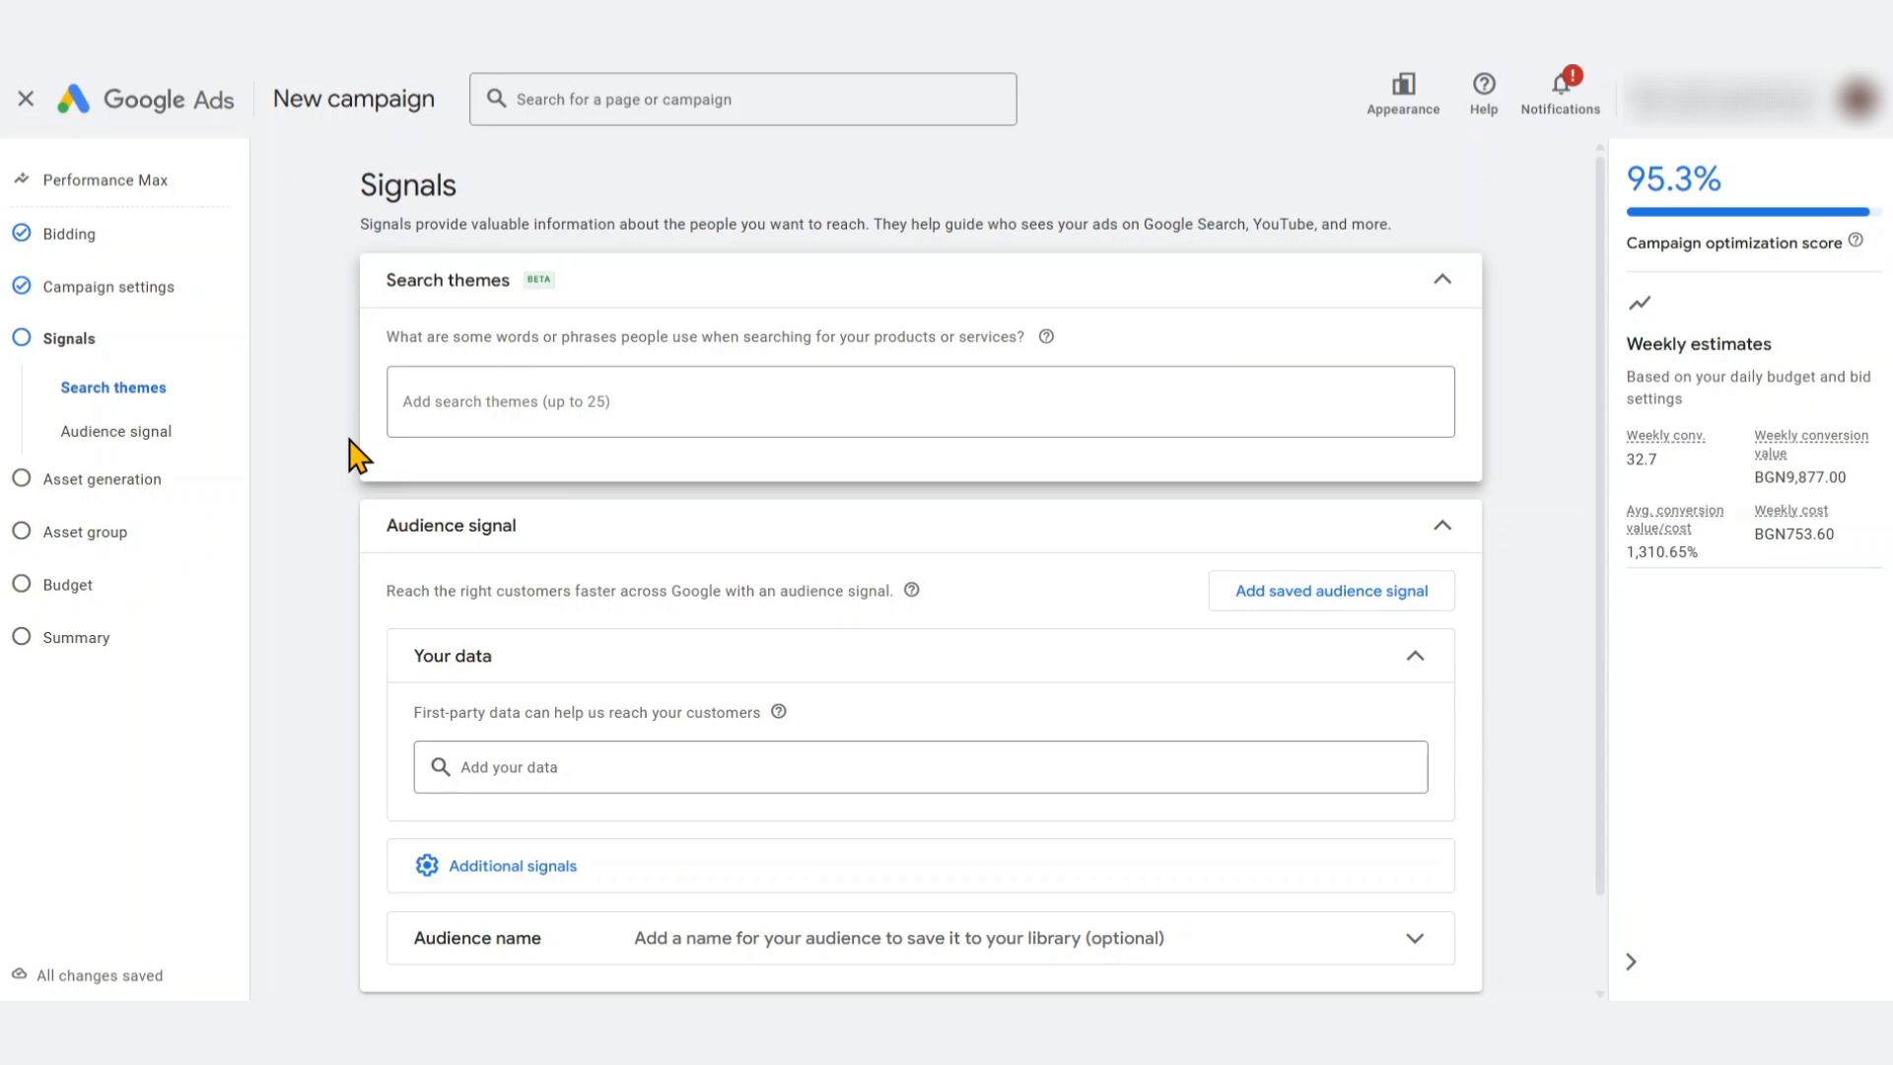
Add the search themes "buy stud earrings", "best stud earrings", "affordable stud earrings", "gold stud earrings", "diamond stud earrings" and "silver stud earrings"
{"action": "scroll", "coordinate": [355, 456], "scroll_direction": "down", "scroll_amount": 1}
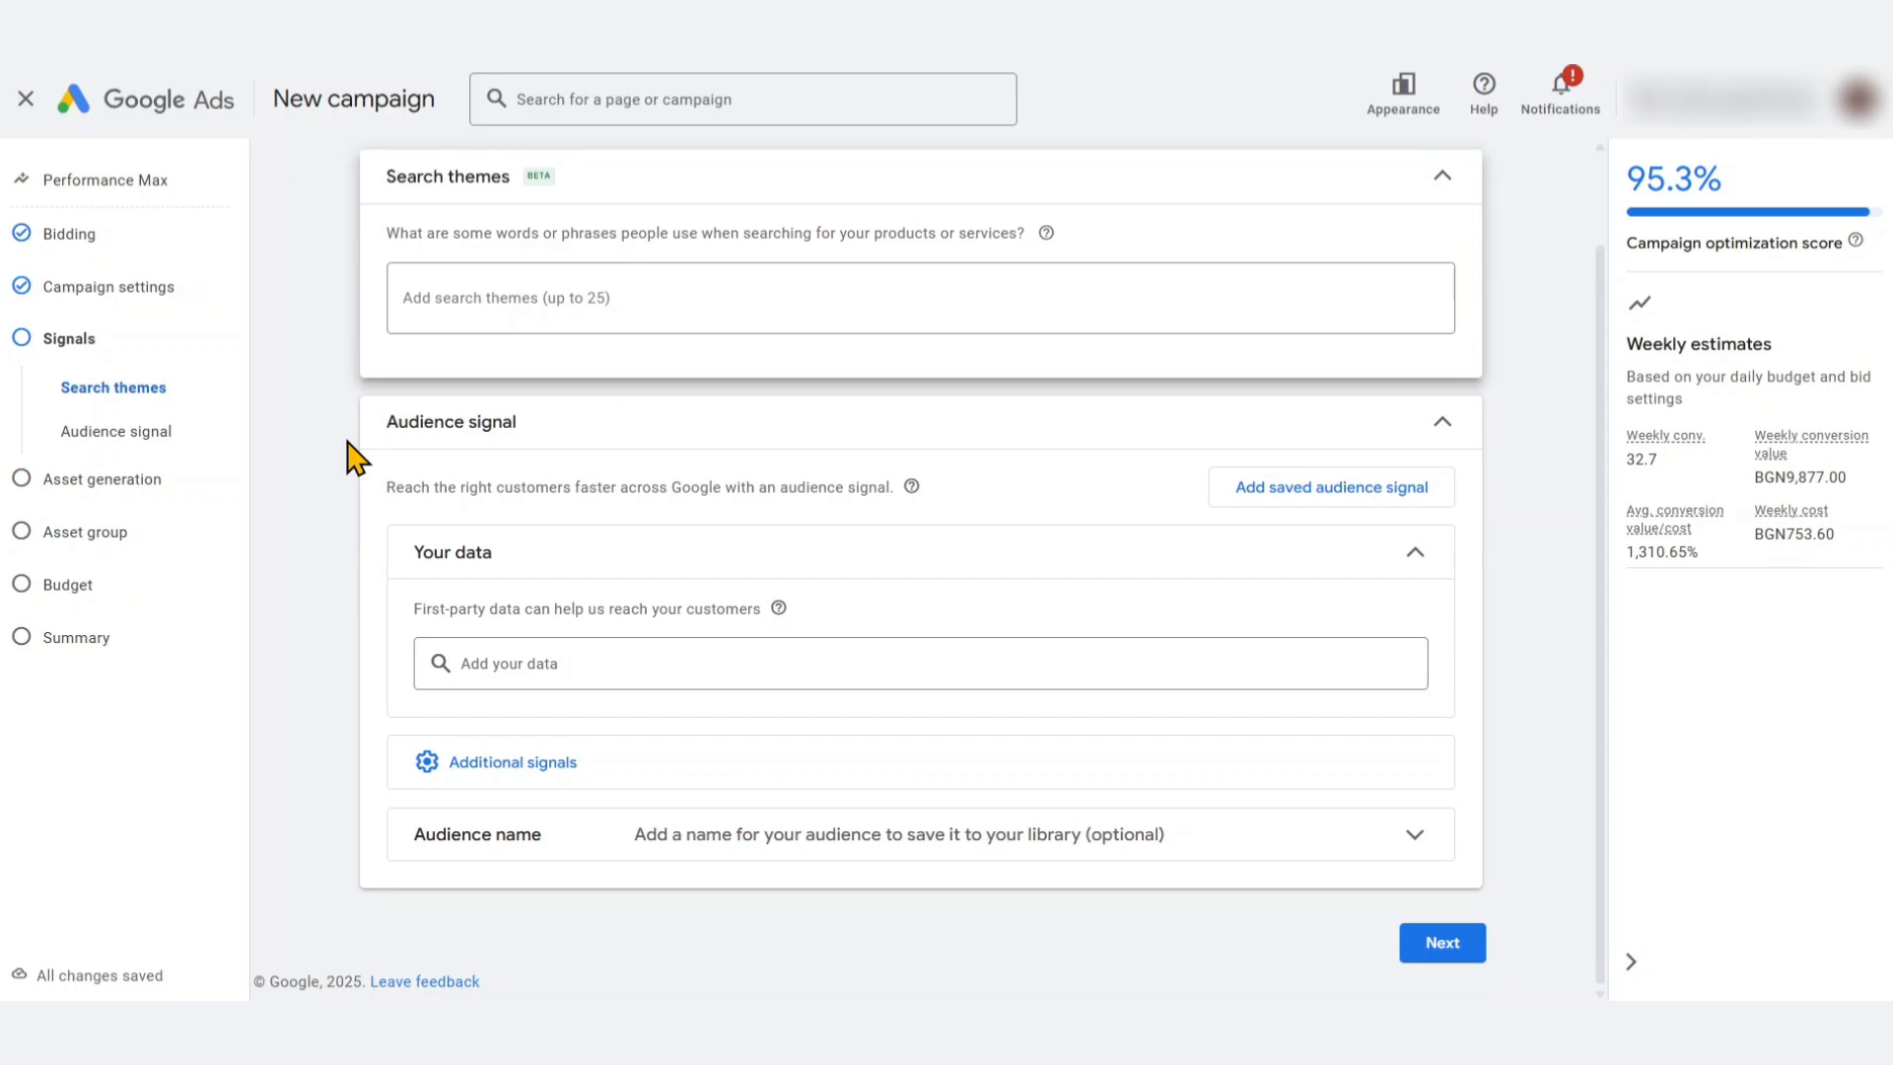
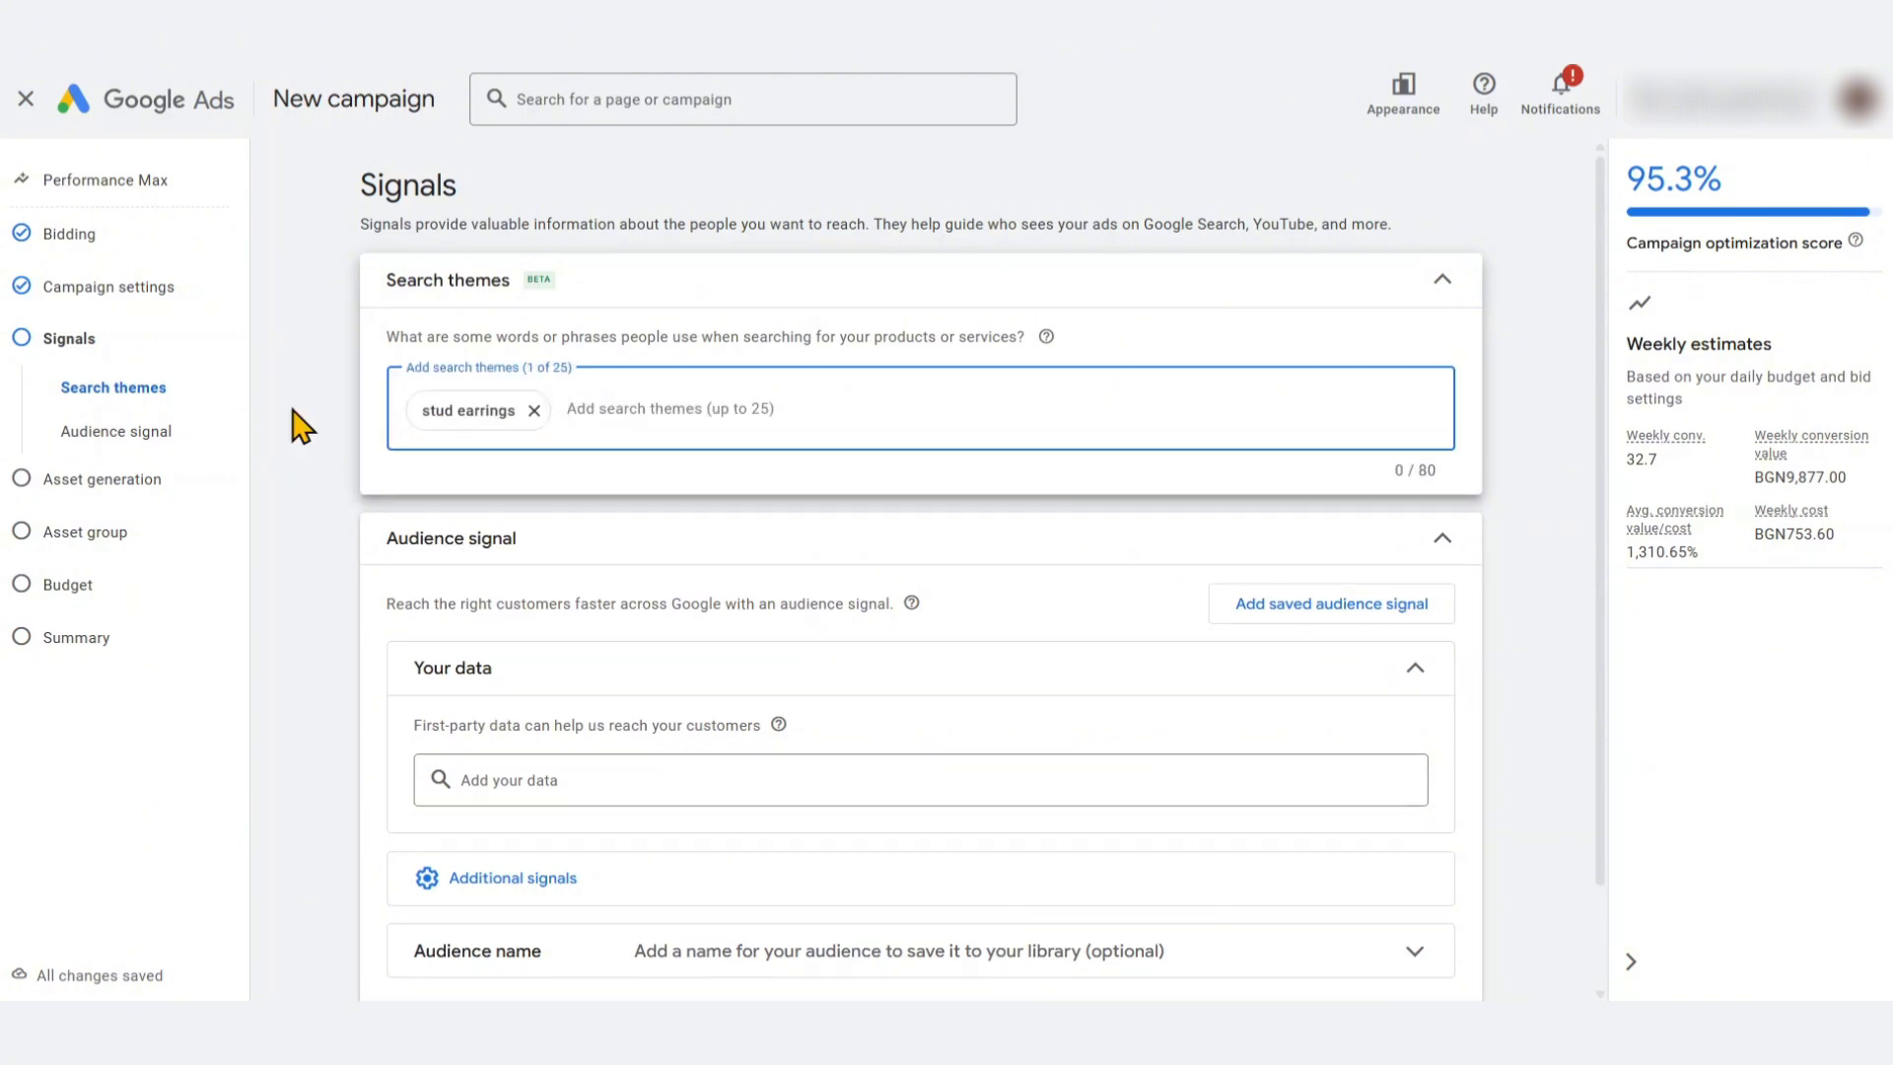
{"action": "left_click", "coordinate": [293, 409]}
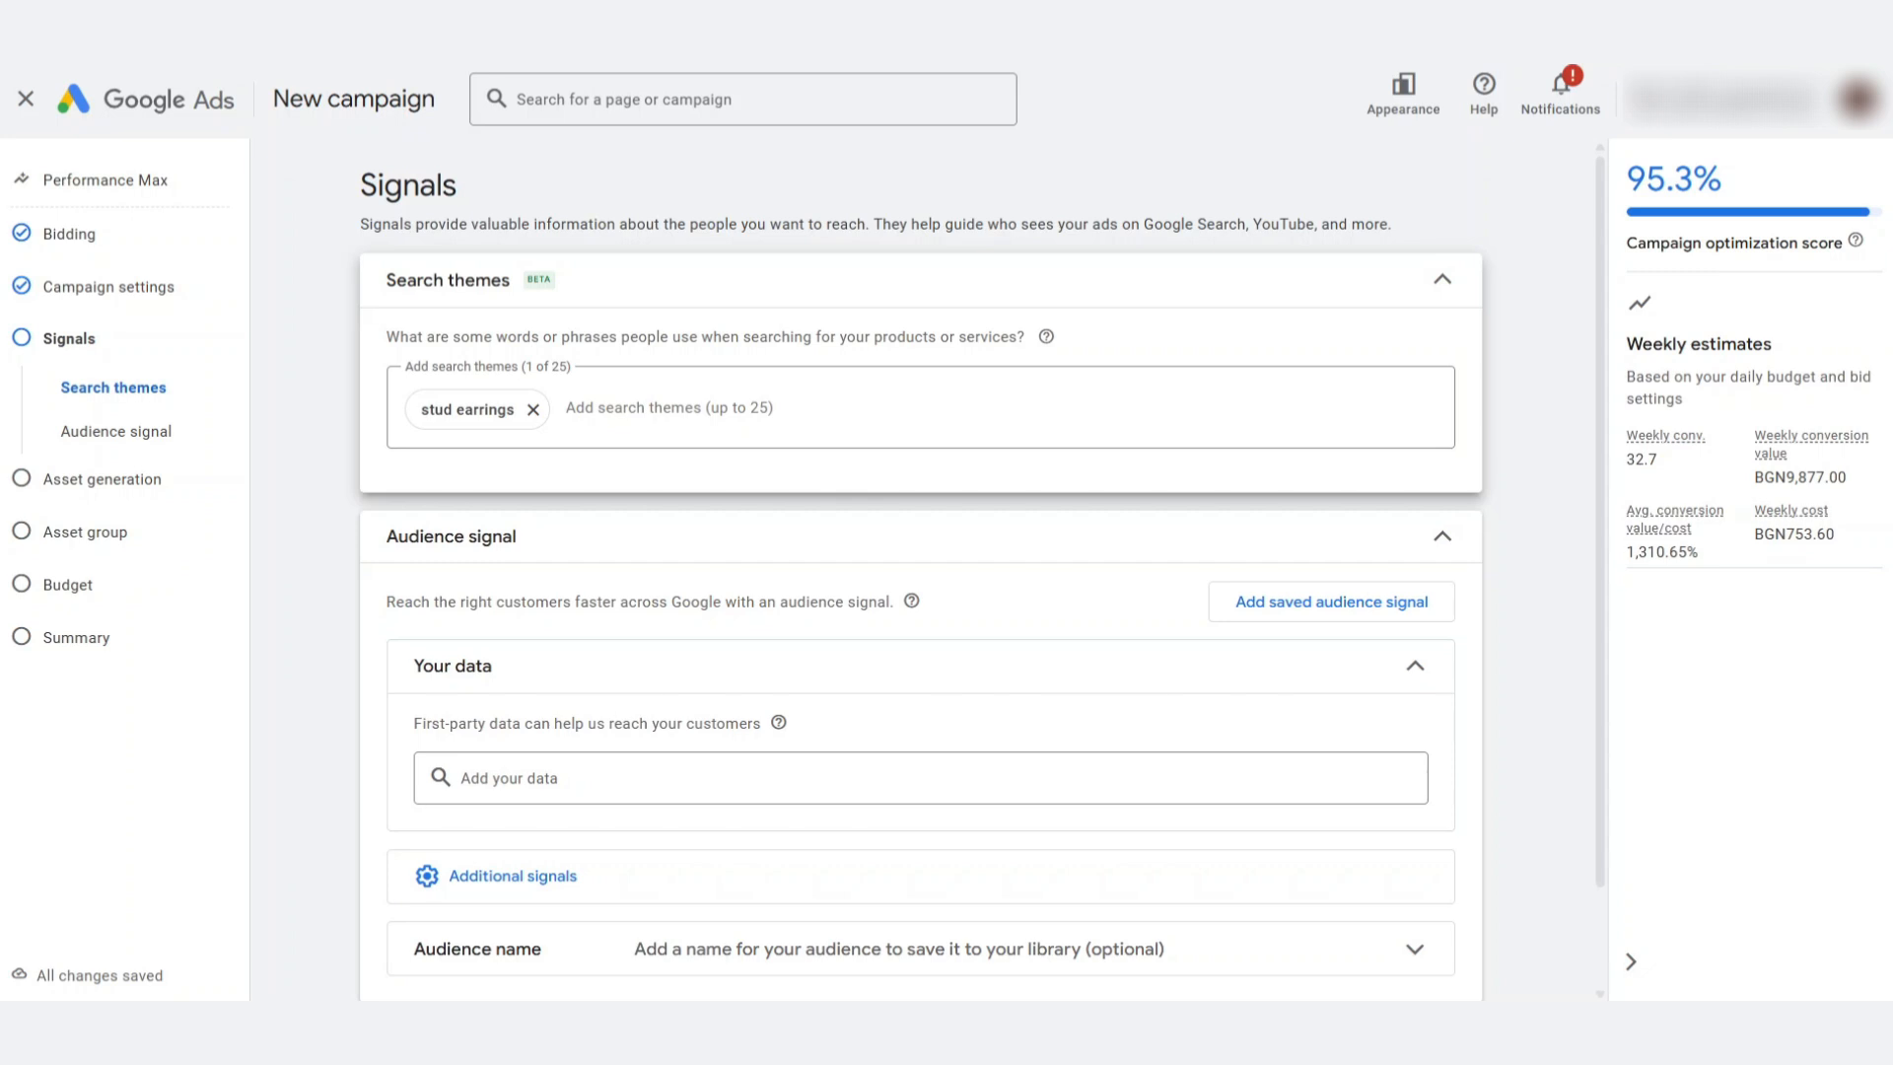
{"action": "type", "text": "buy stud earrings"}
{"action": "key", "text": "Return"}
{"action": "type", "text": "best stud earrings"}
{"action": "key", "text": "Return"}
{"action": "type", "text": "affordable stud earrings"}
{"action": "key", "text": "Return"}
{"action": "type", "text": "gold stud e"}
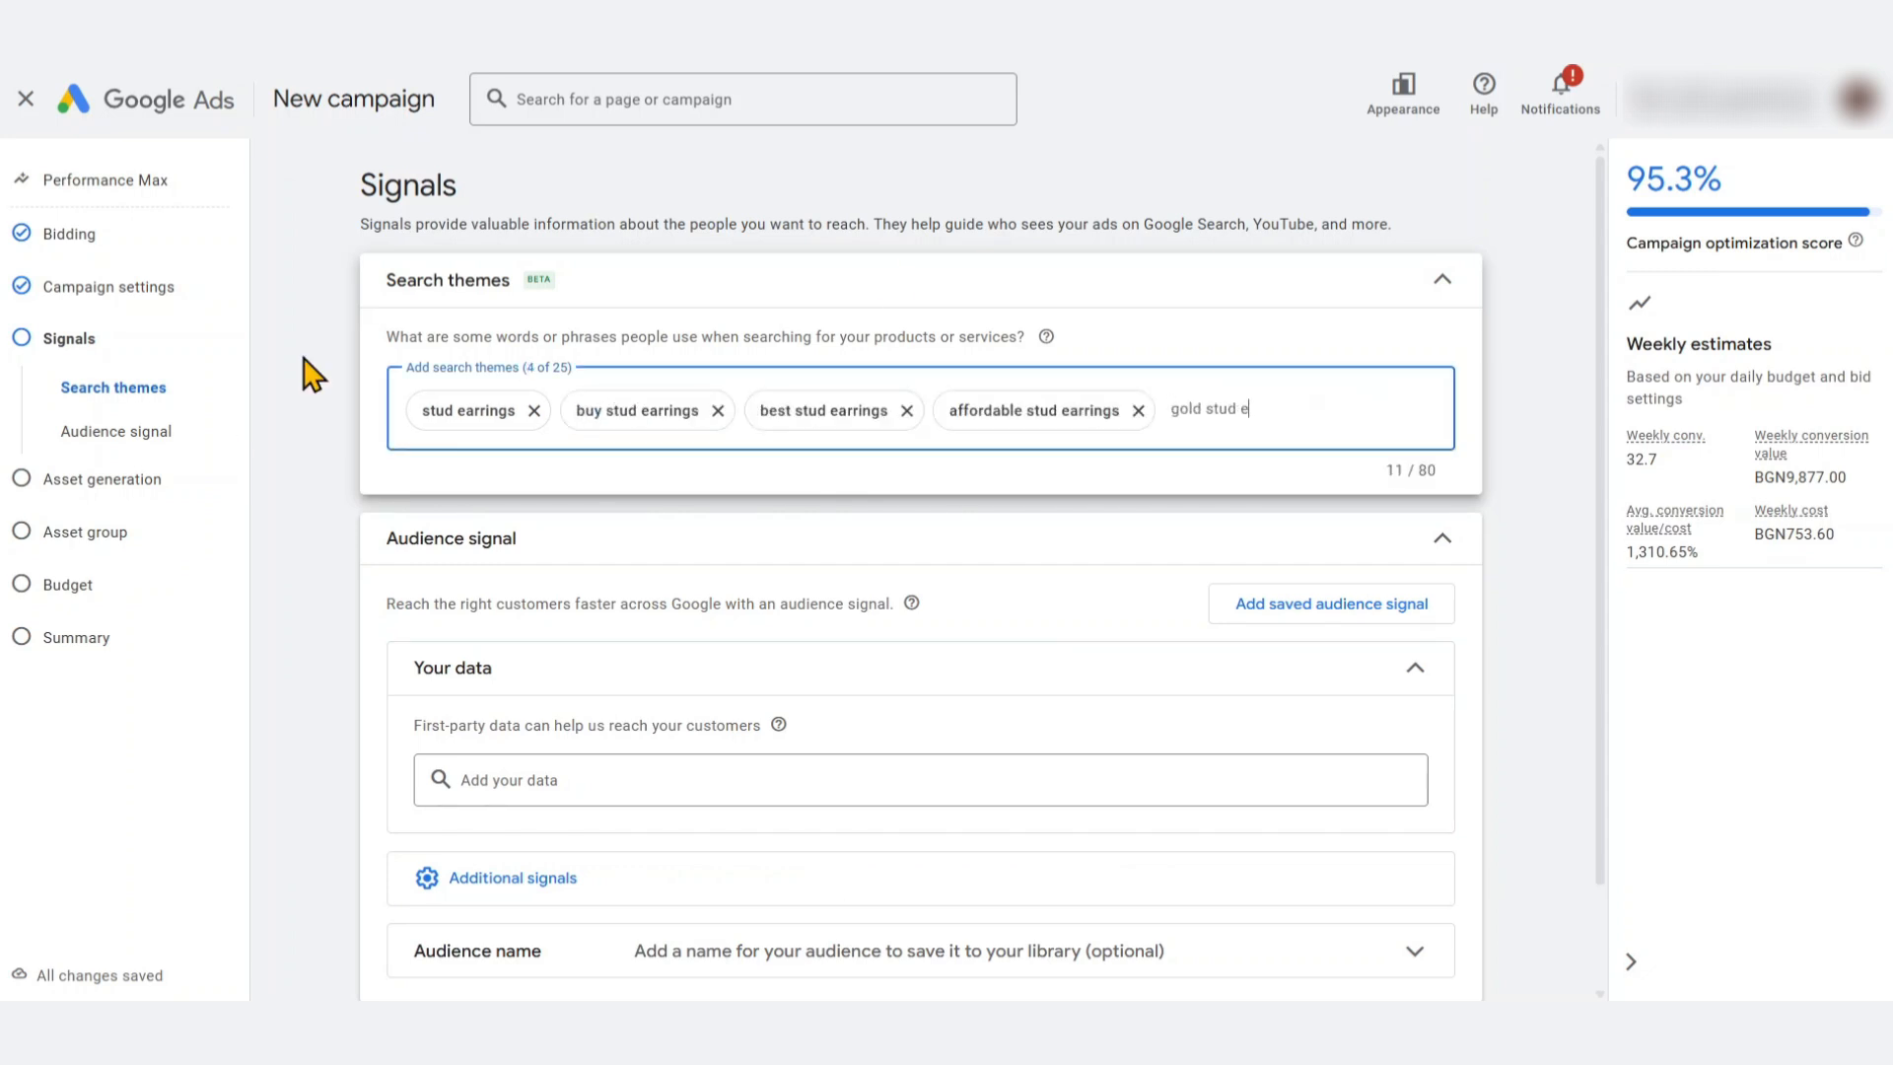
{"action": "type", "text": "arrings"}
{"action": "key", "text": "Return"}
{"action": "type", "text": "diamond stud earrings"}
{"action": "key", "text": "Return"}
{"action": "type", "text": "silver stud earrings"}
{"action": "key", "text": "Return"}
{"action": "left_click", "coordinate": [340, 552]}
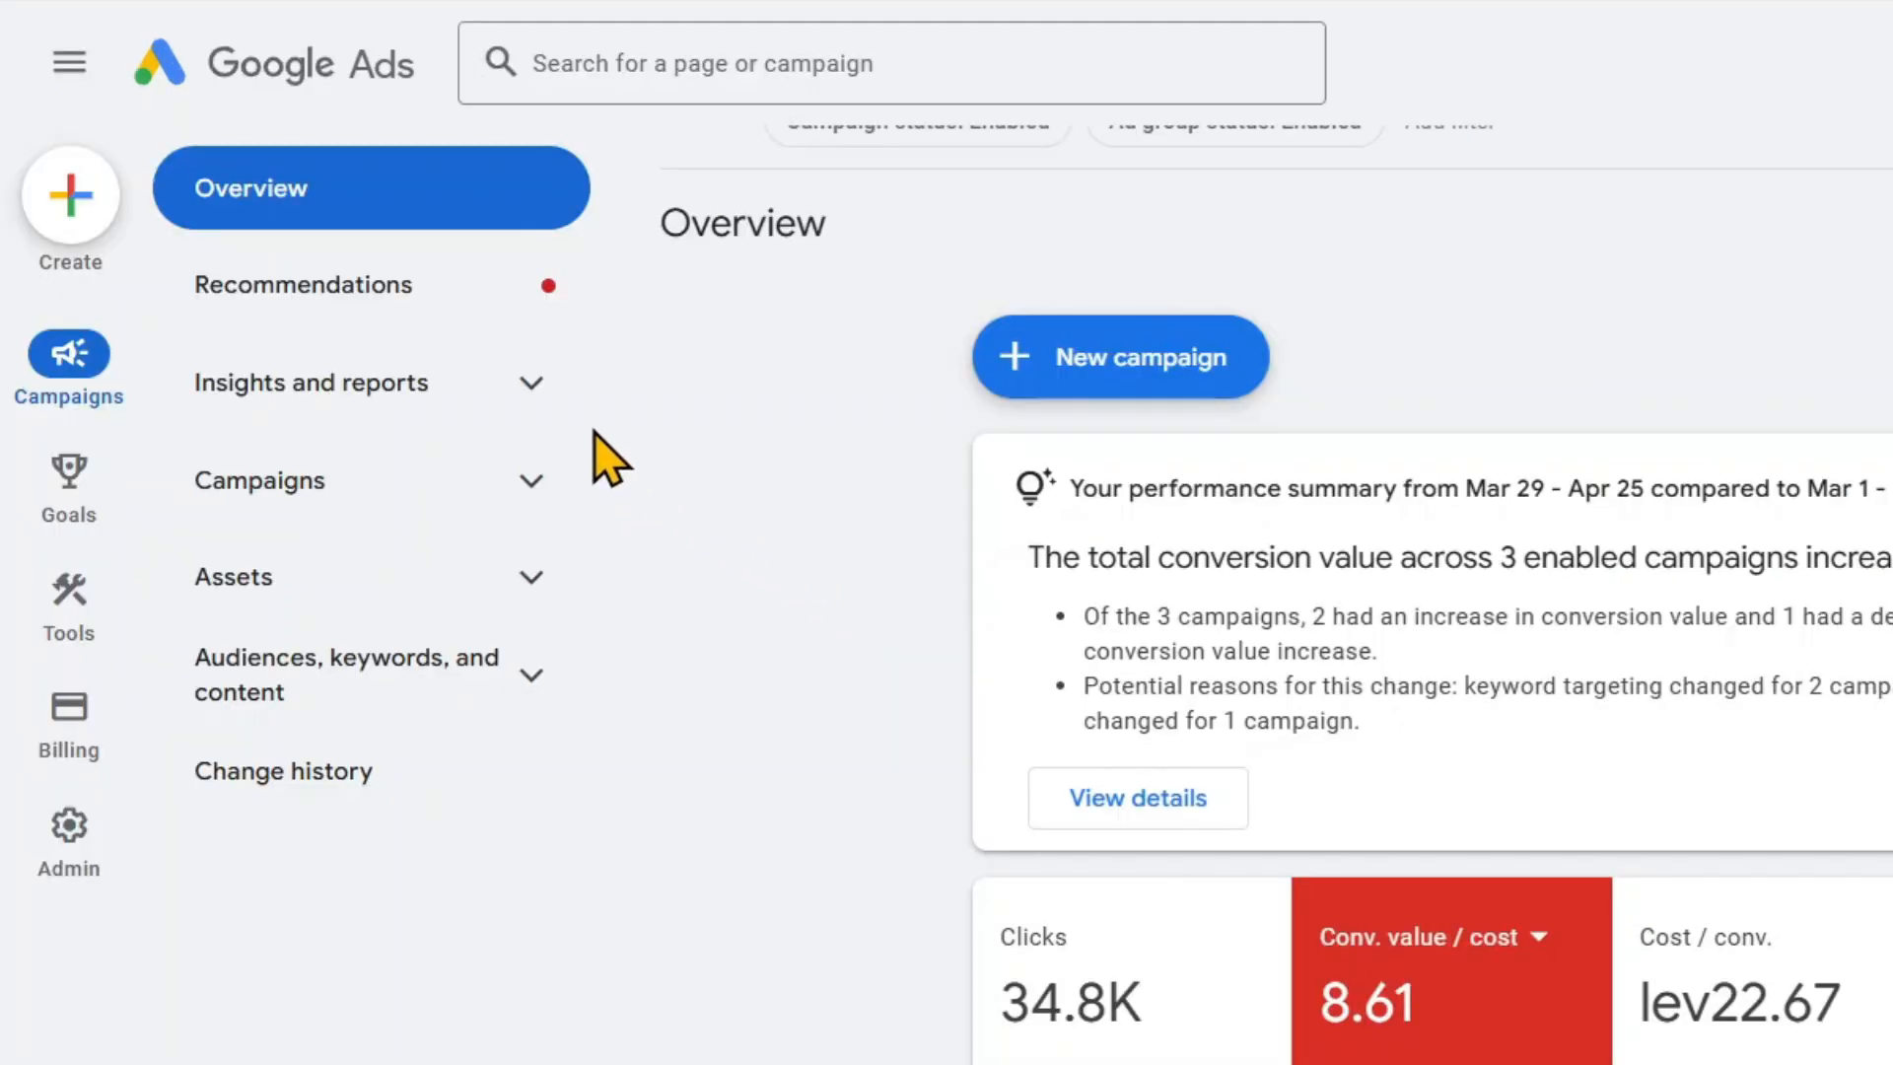
Check where the account's search terms report is listed among the insights and reports, and open the Keyword Planner
{"action": "left_click", "coordinate": [530, 389]}
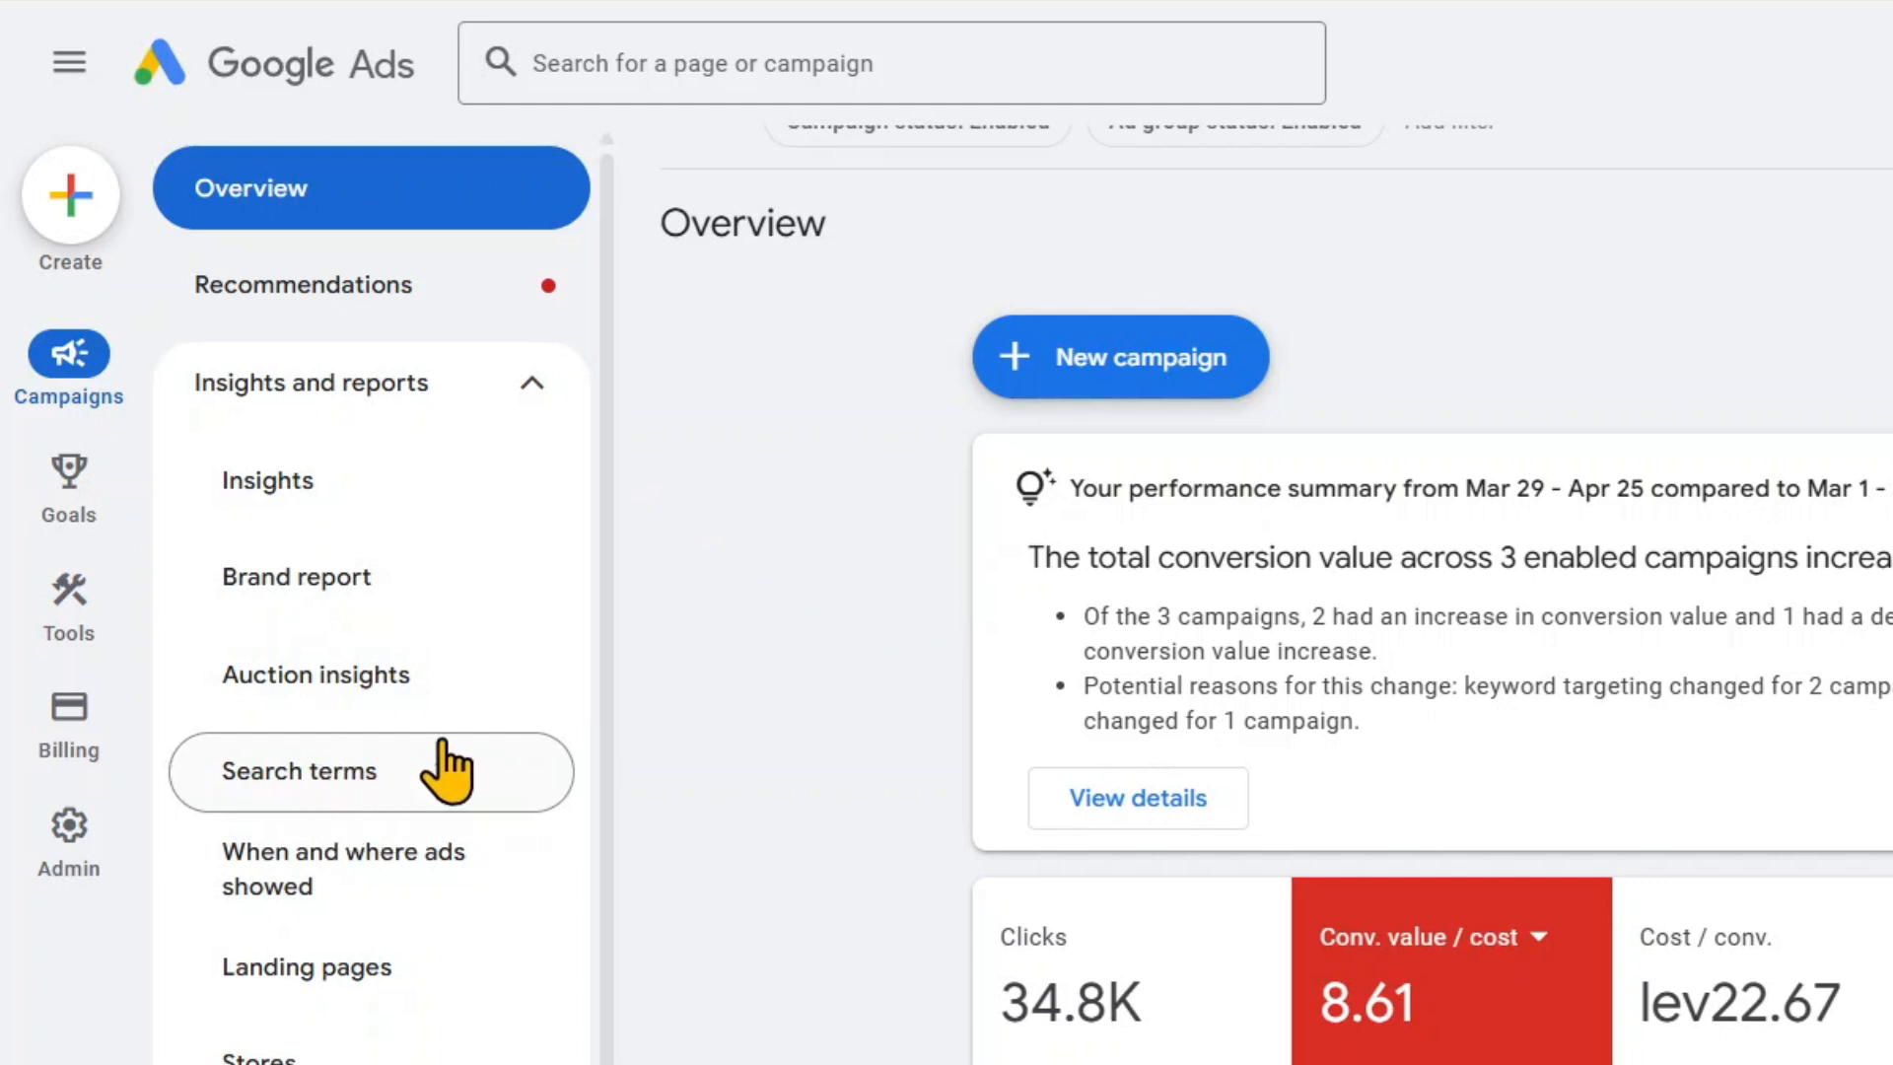
{"action": "left_click", "coordinate": [555, 392]}
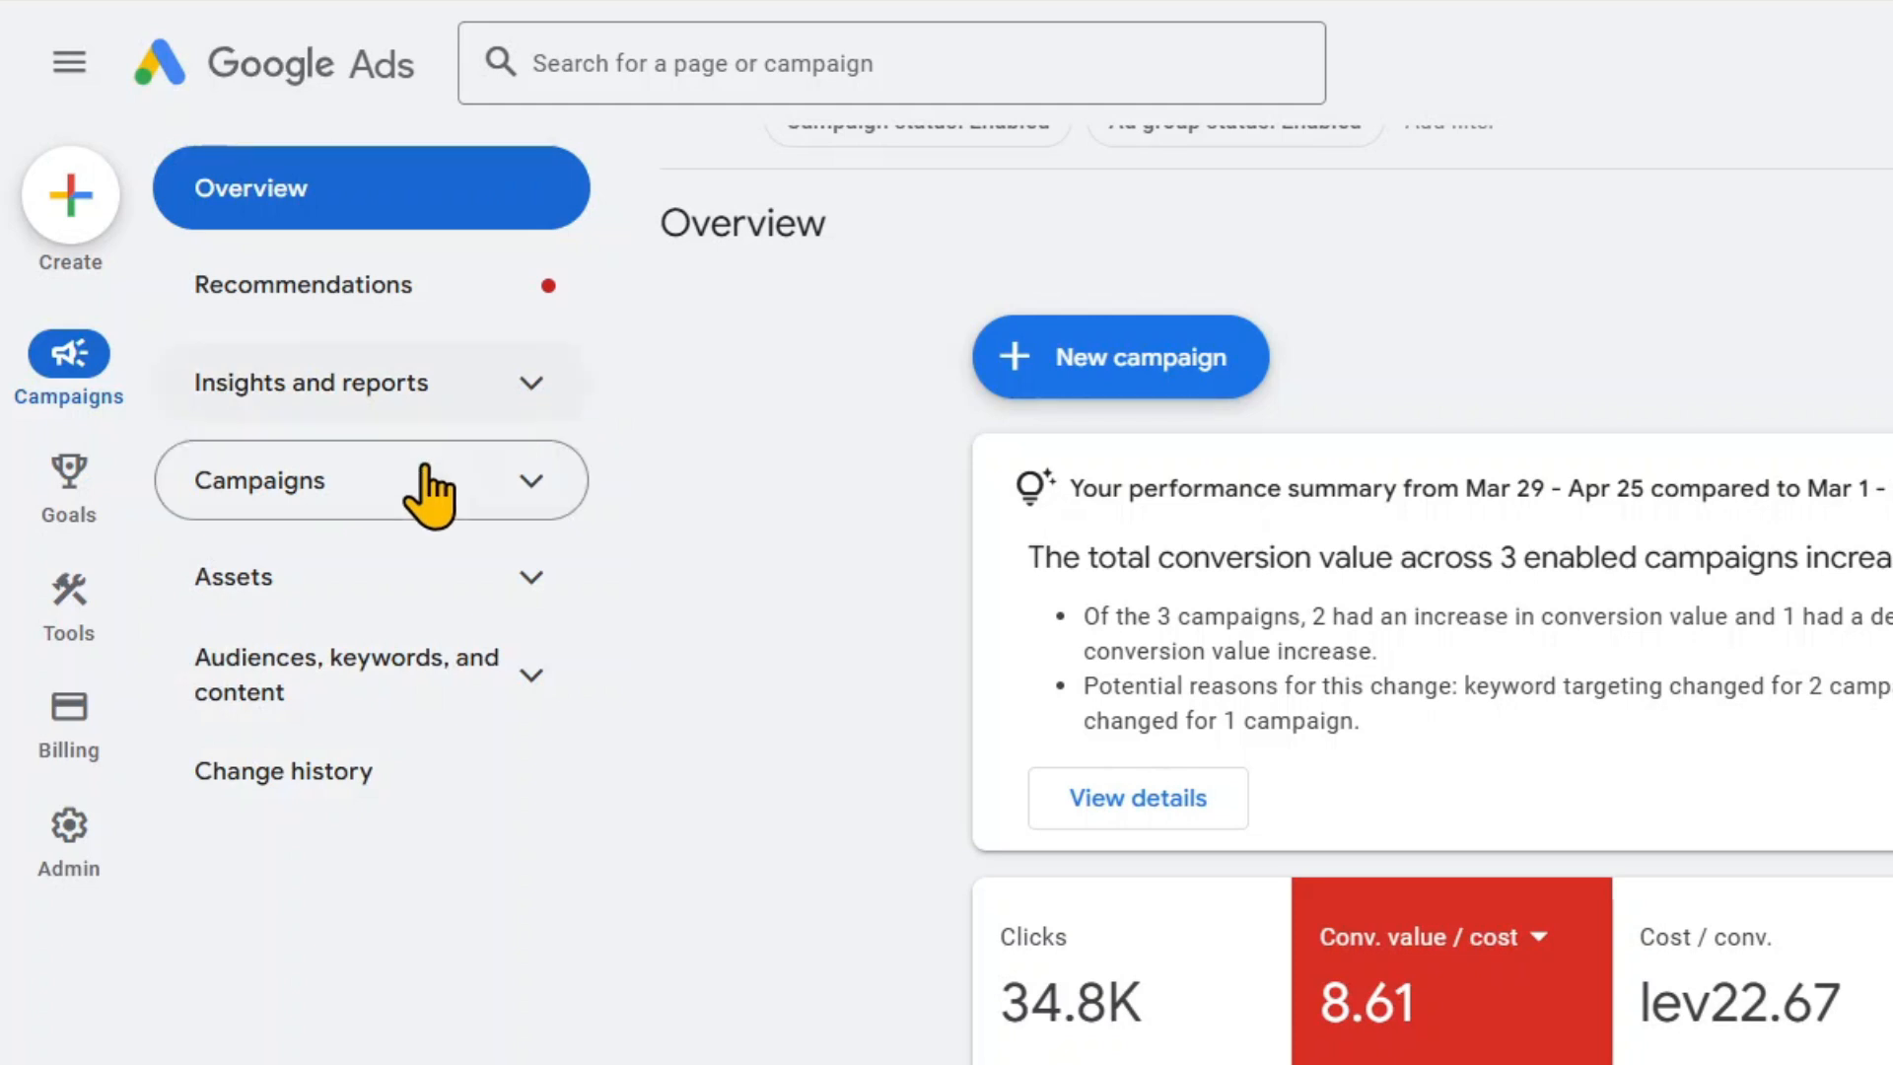
{"action": "mouse_move", "coordinate": [68, 636]}
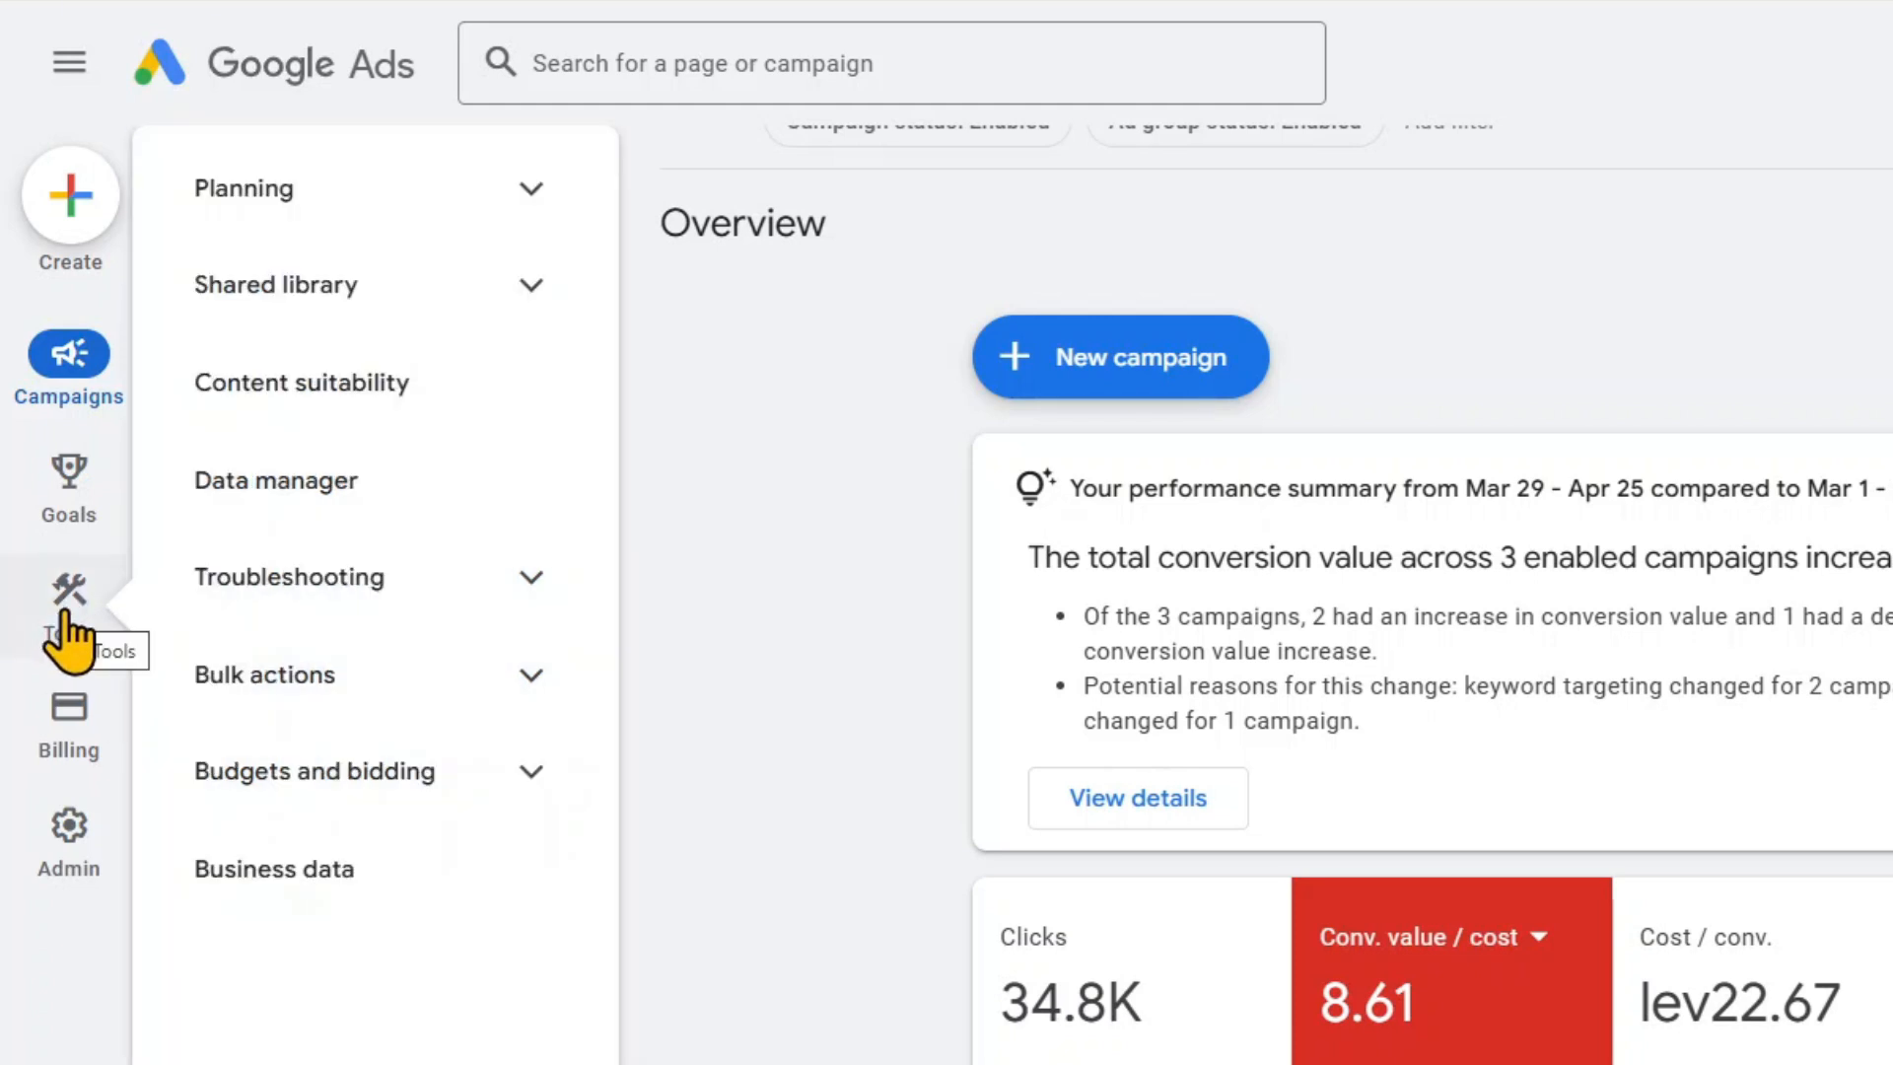
{"action": "left_click", "coordinate": [540, 209]}
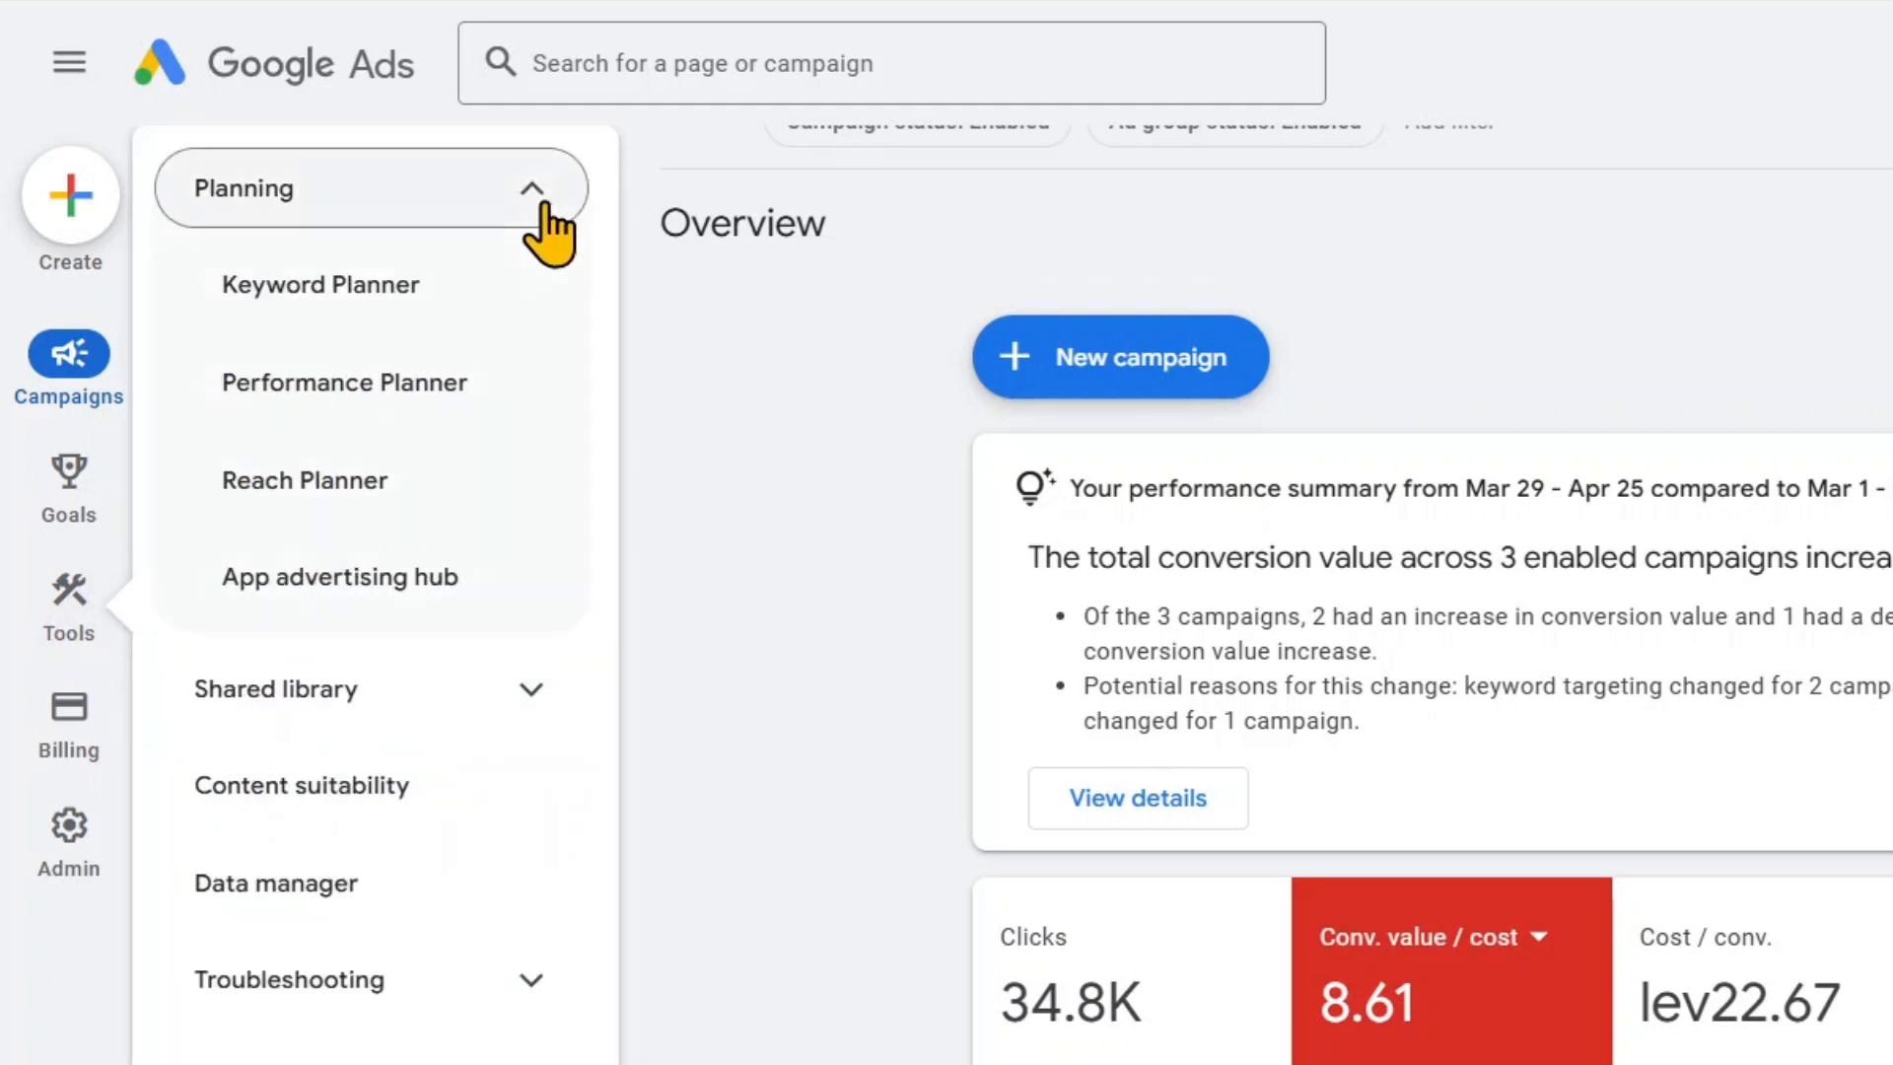
{"action": "left_click", "coordinate": [401, 288]}
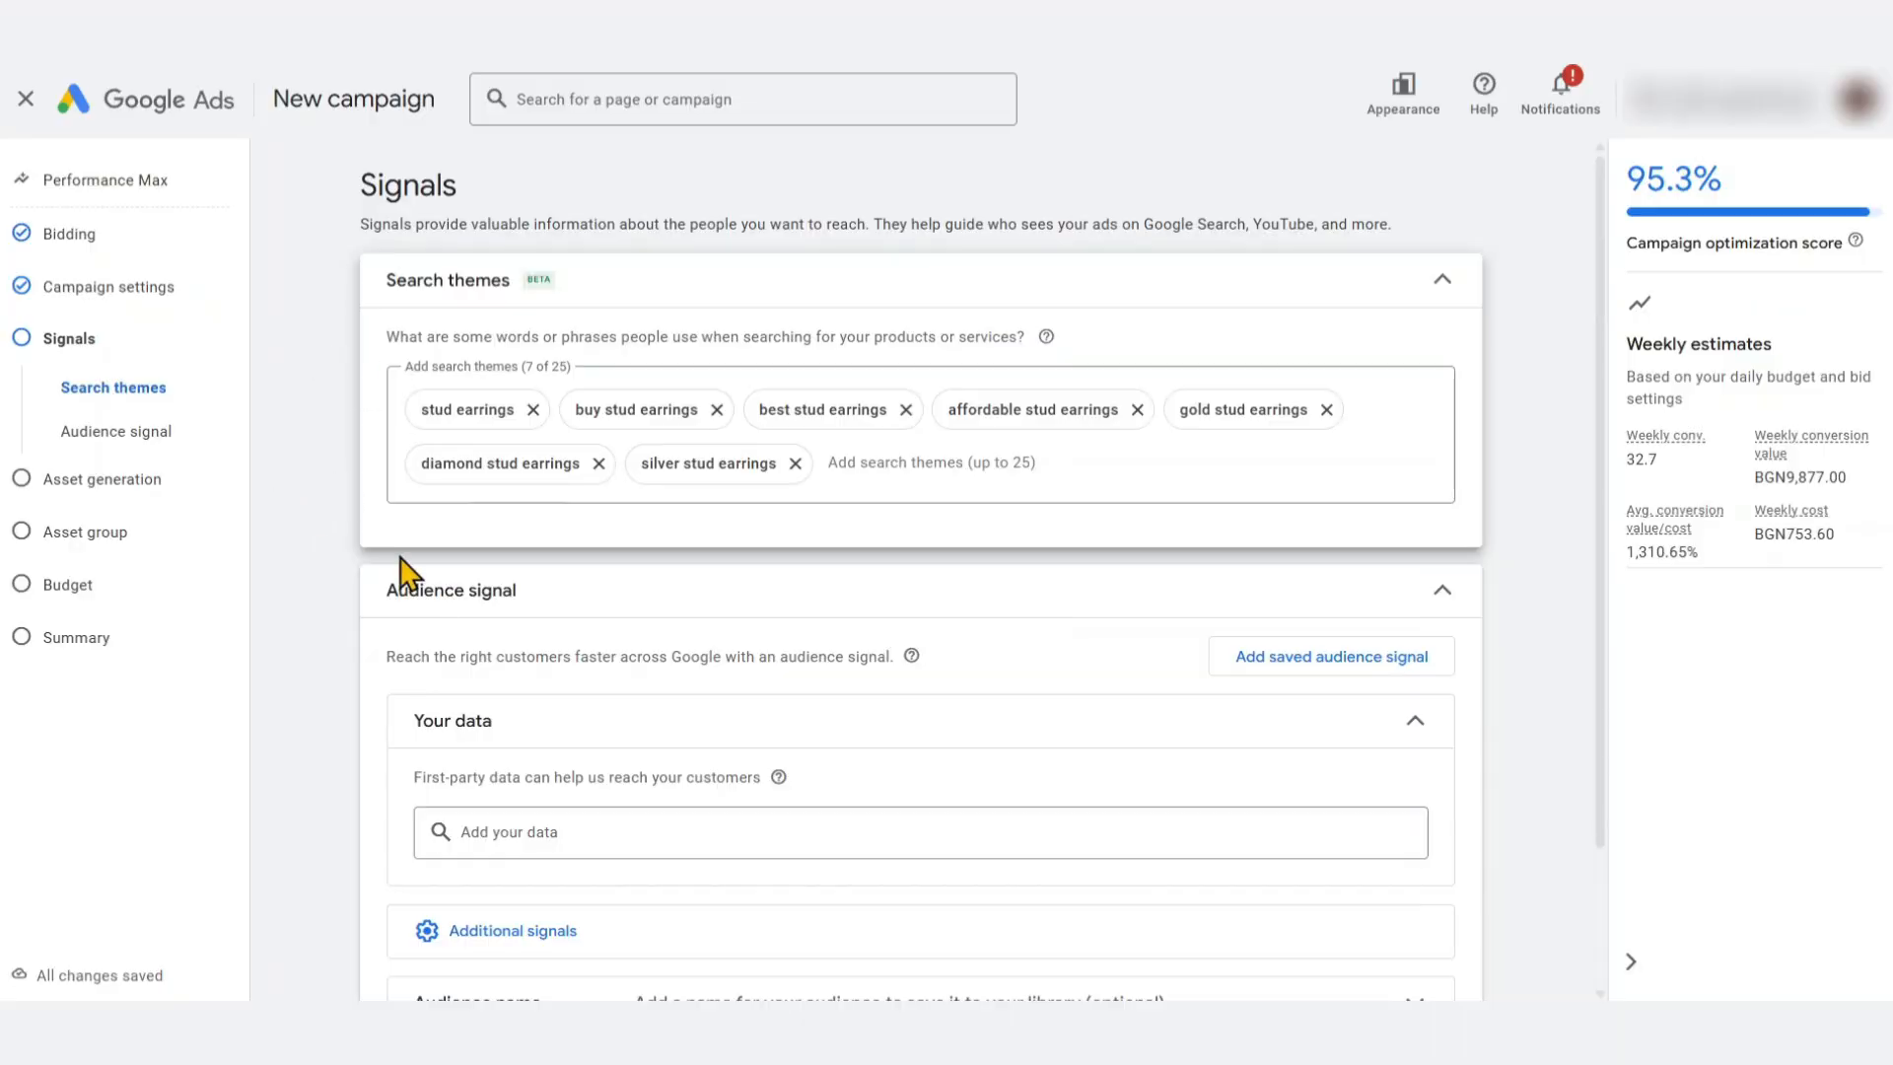
Look through the saved audiences available as an audience signal and leave the selection without choosing one
{"action": "scroll", "coordinate": [317, 507], "scroll_direction": "down", "scroll_amount": 2}
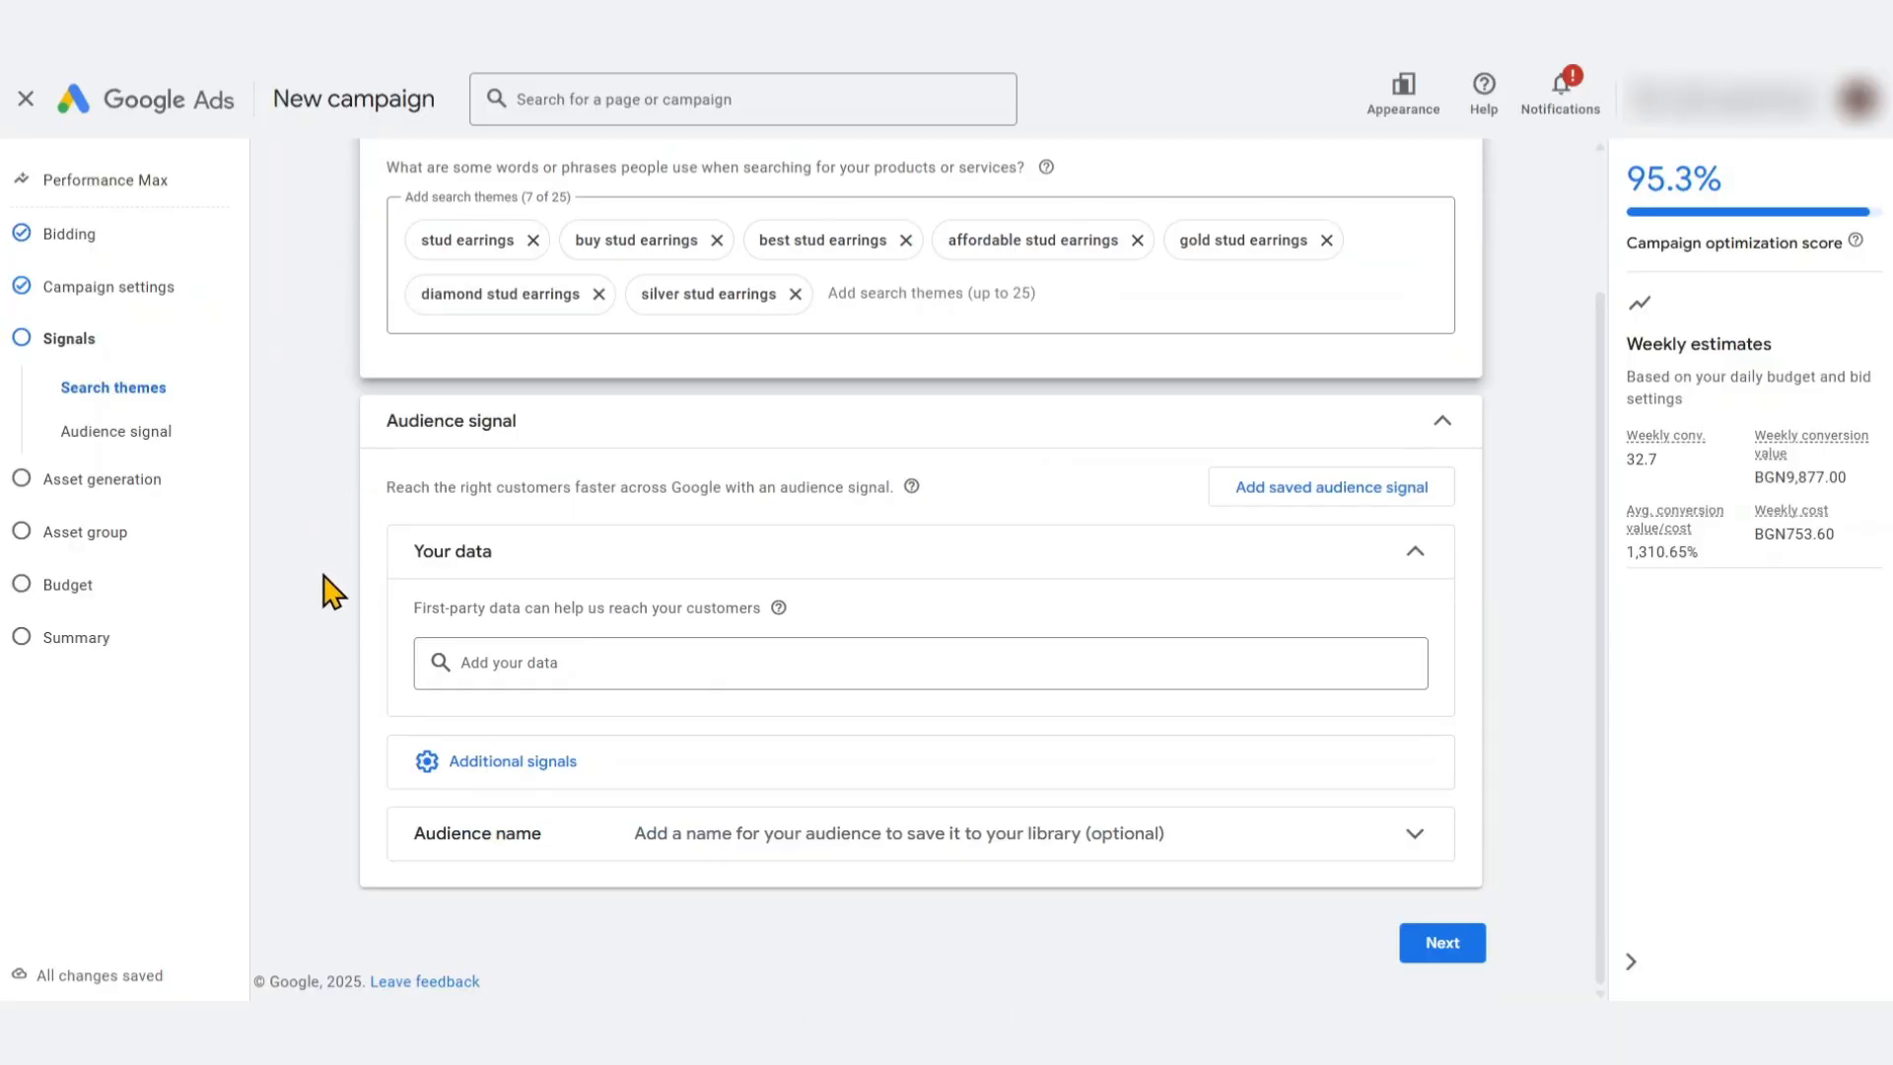
{"action": "left_click", "coordinate": [1297, 490]}
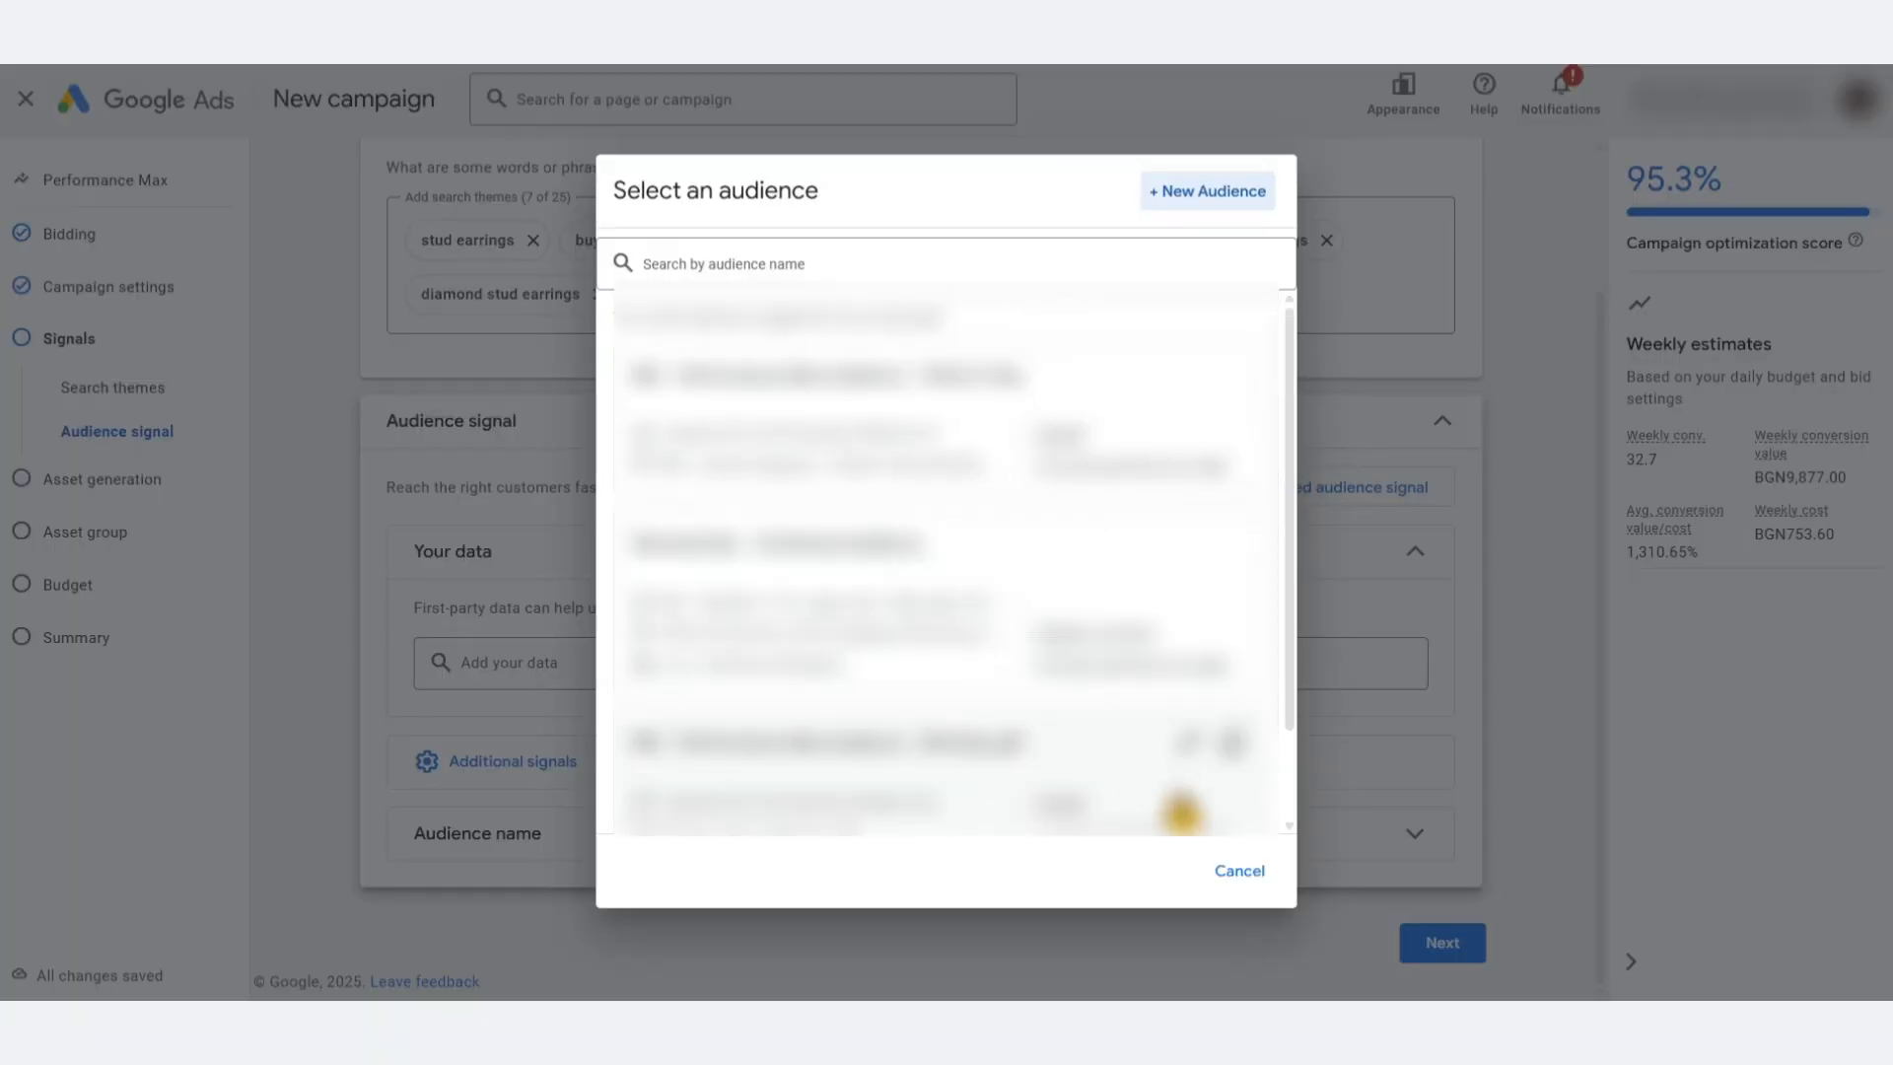
{"action": "left_click", "coordinate": [1236, 872]}
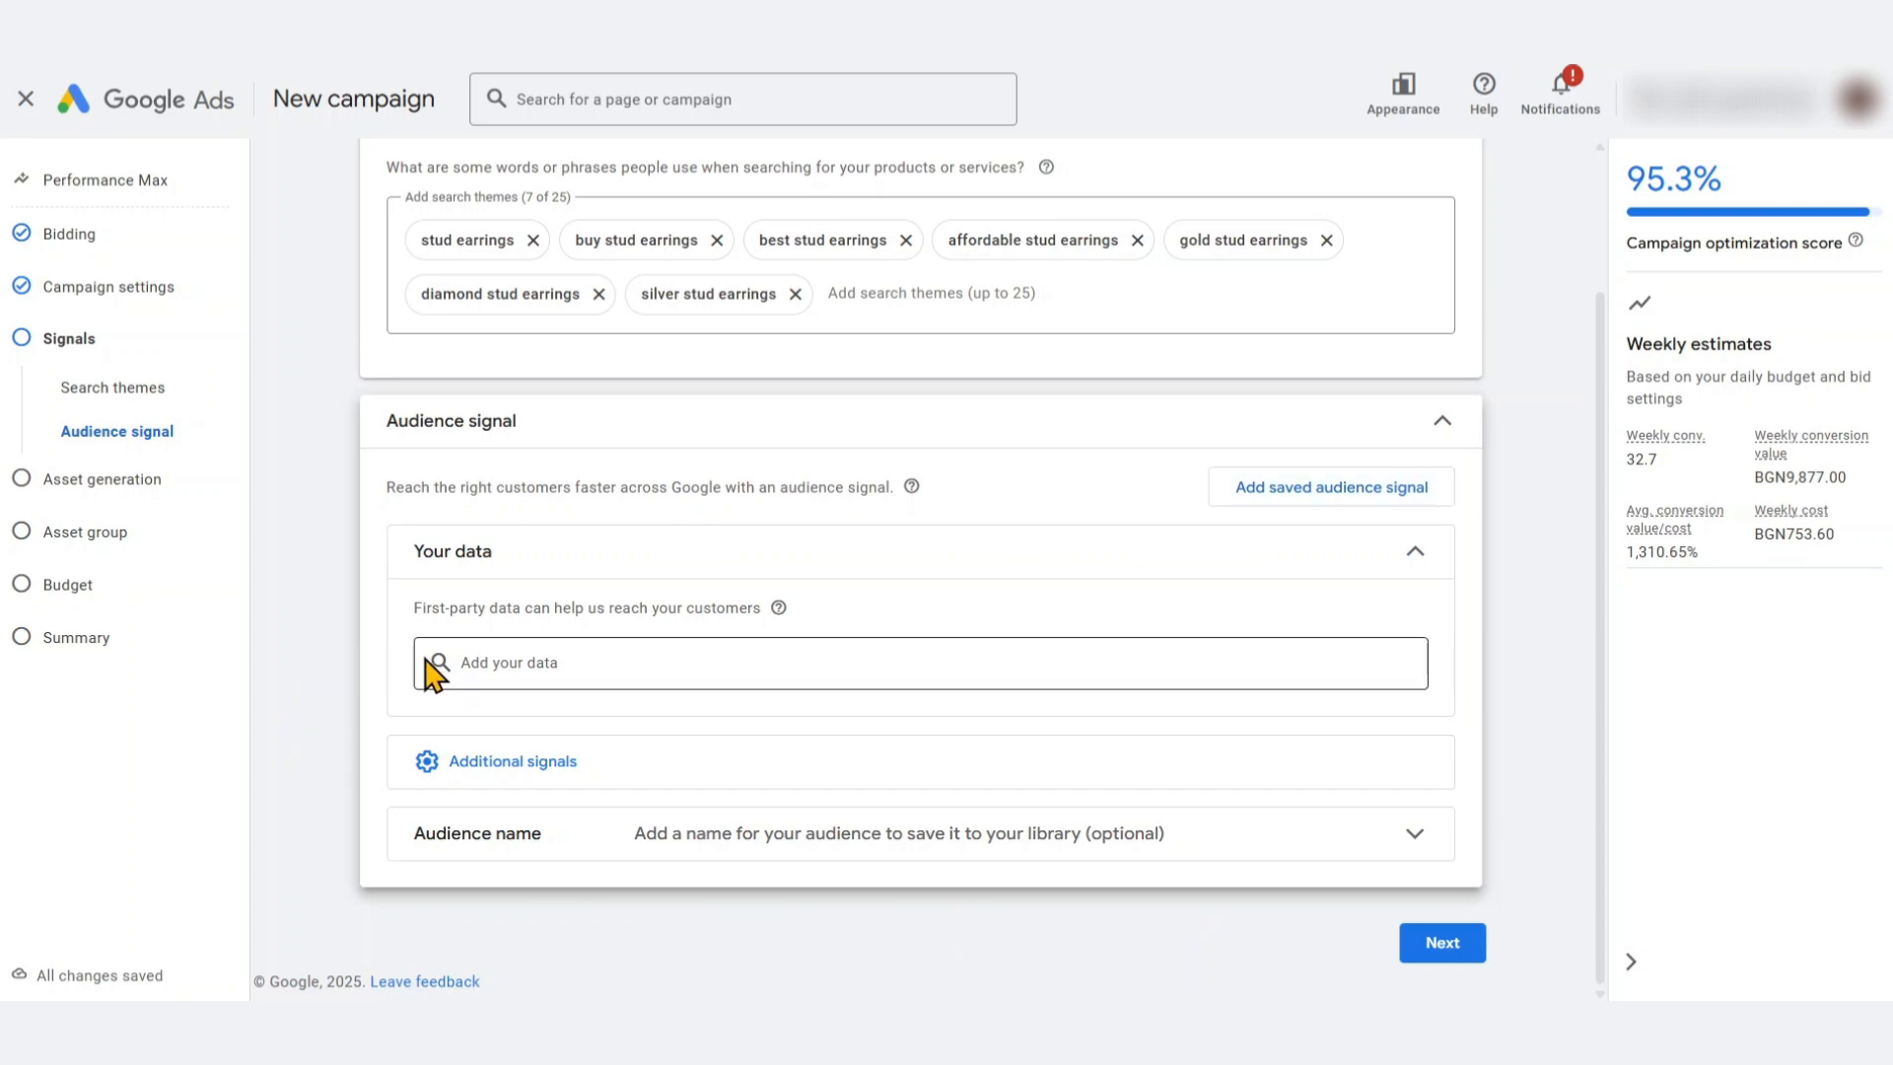
Add the customer list "All Customers Match List" as first-party data for the audience signal
{"action": "left_click", "coordinate": [479, 661]}
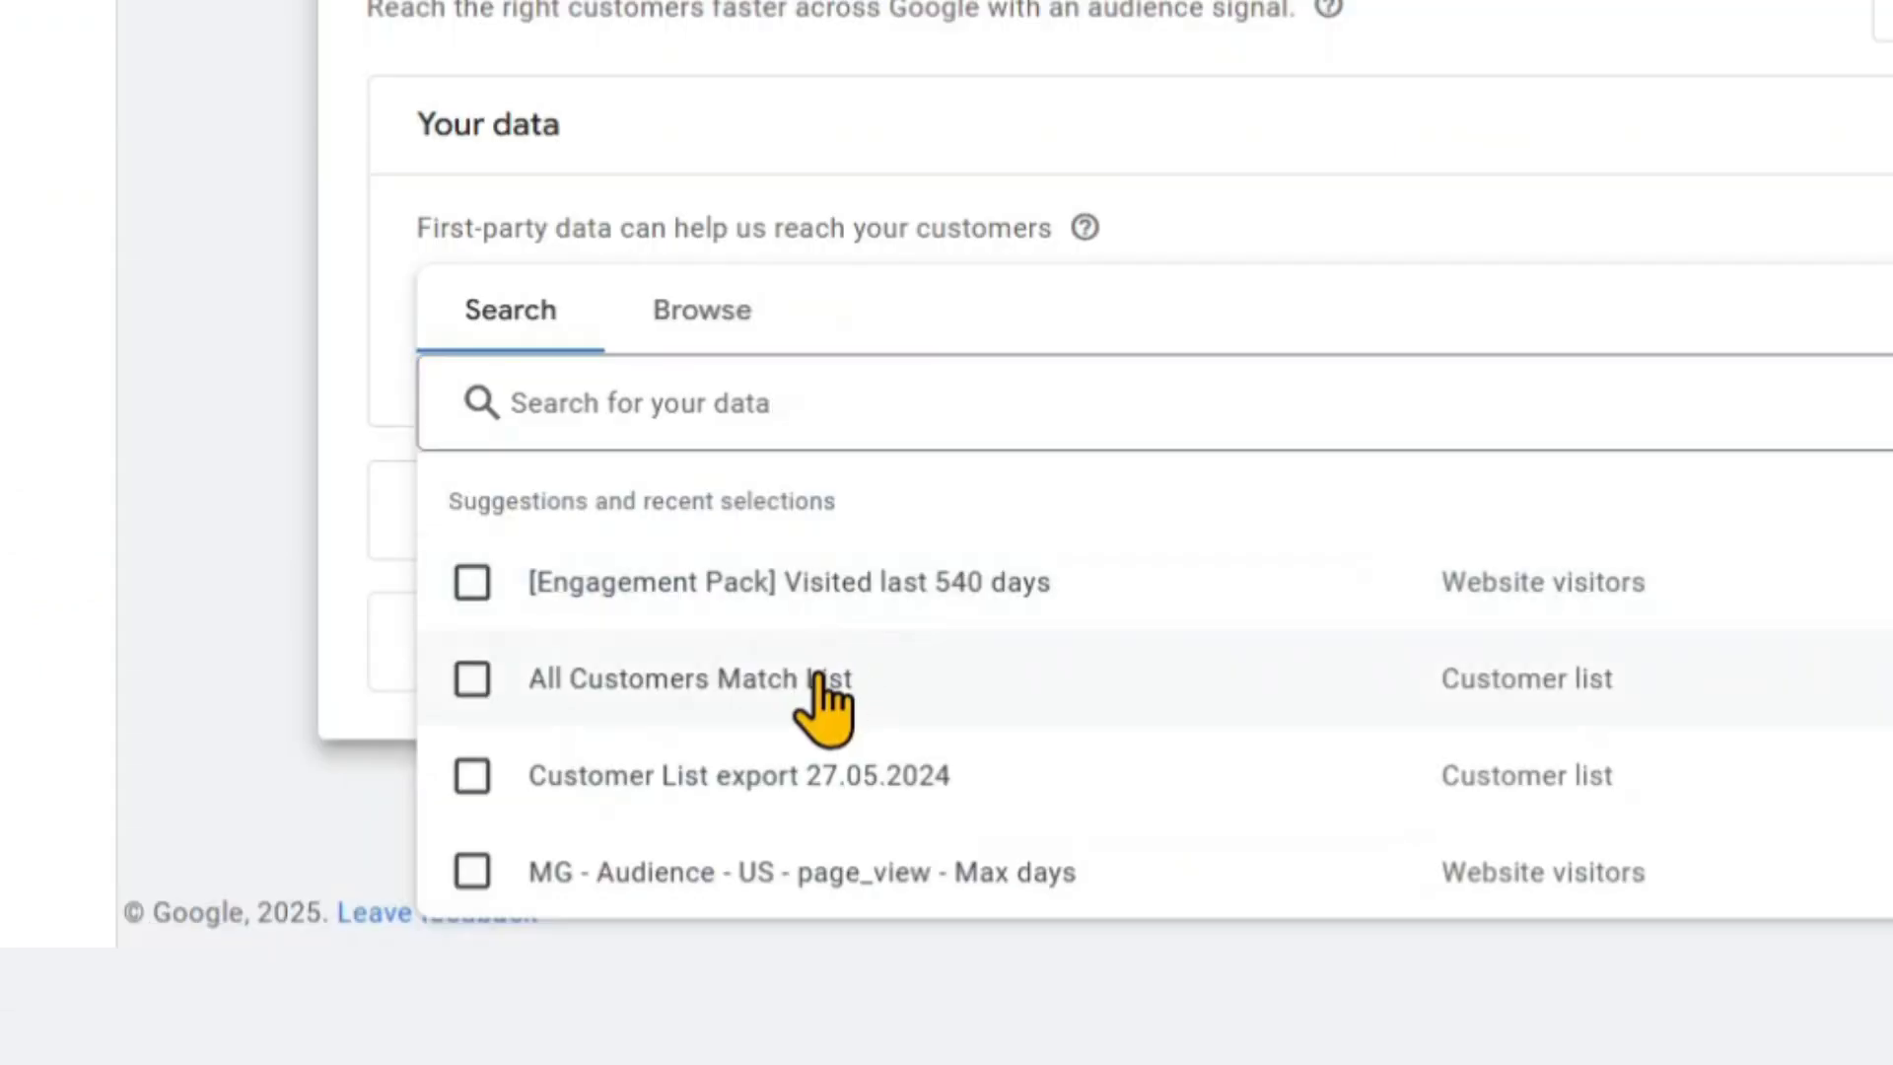
{"action": "left_click", "coordinate": [635, 854]}
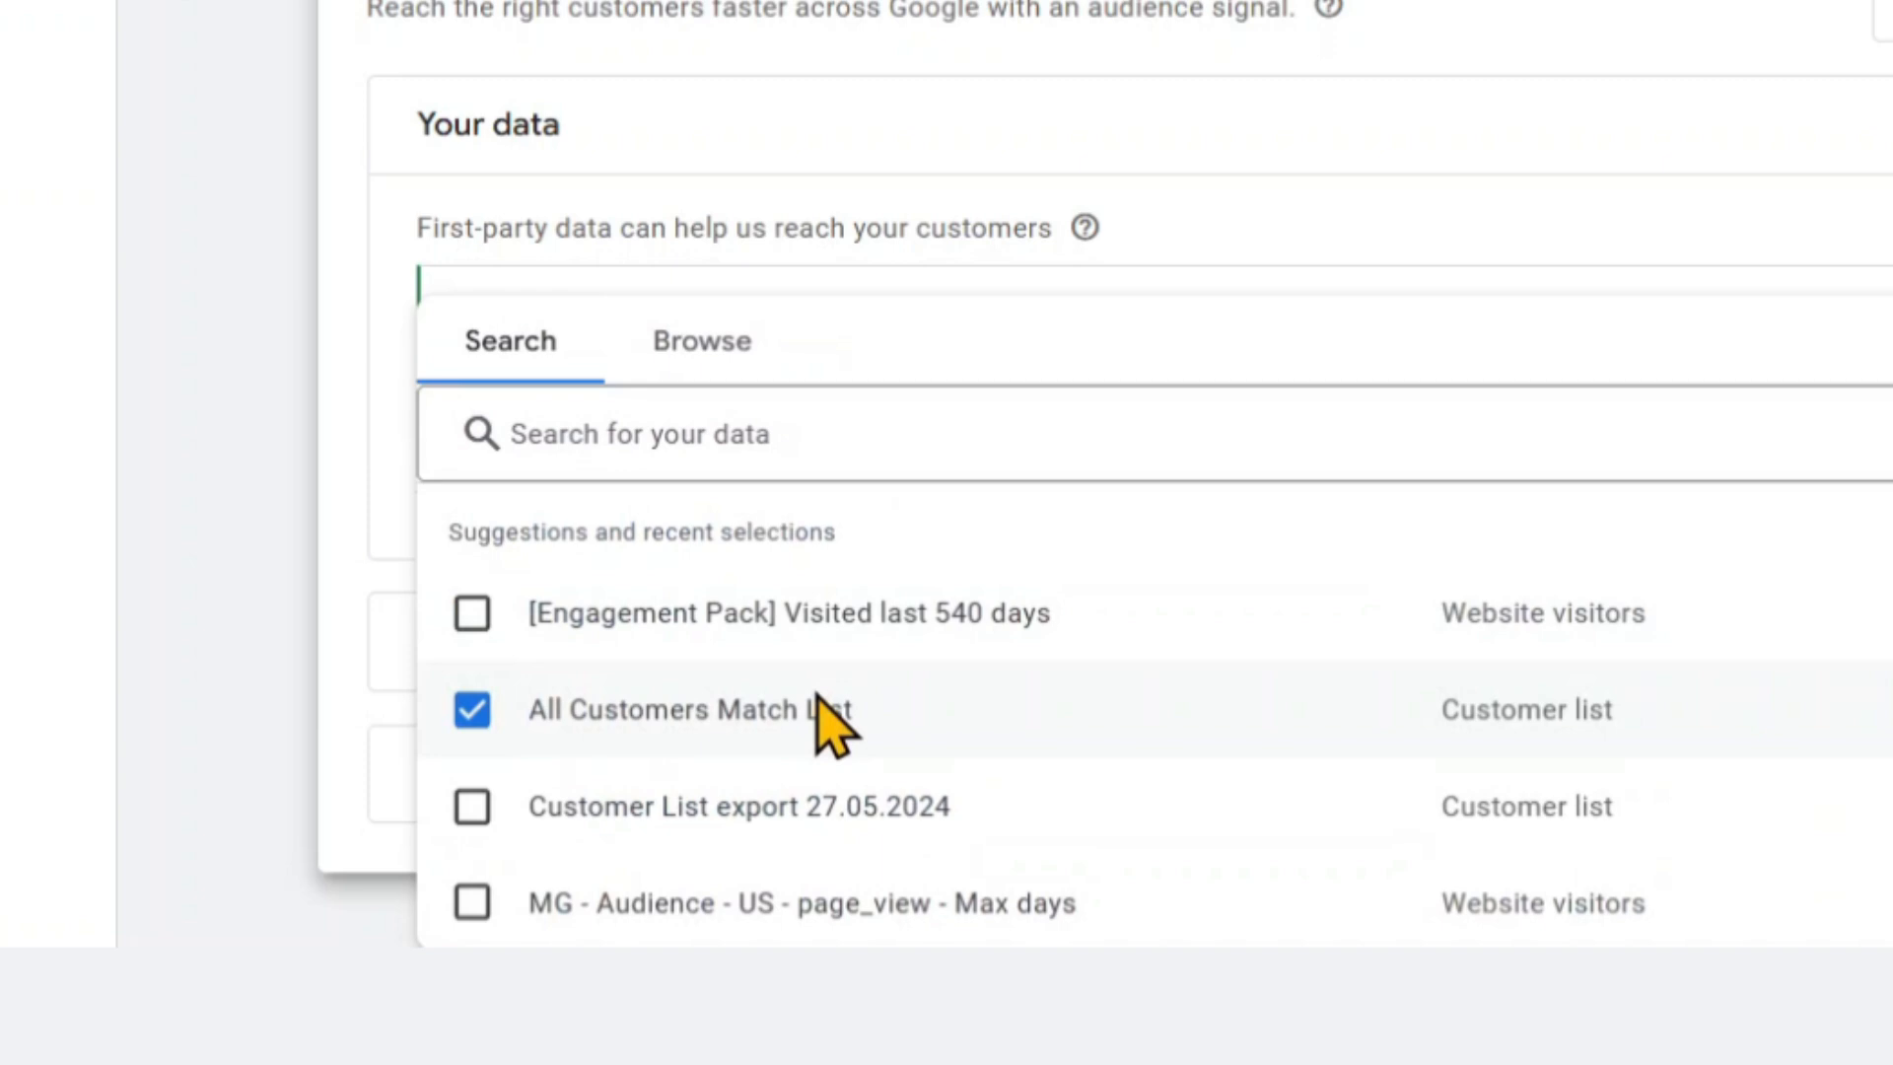
{"action": "left_click", "coordinate": [255, 448]}
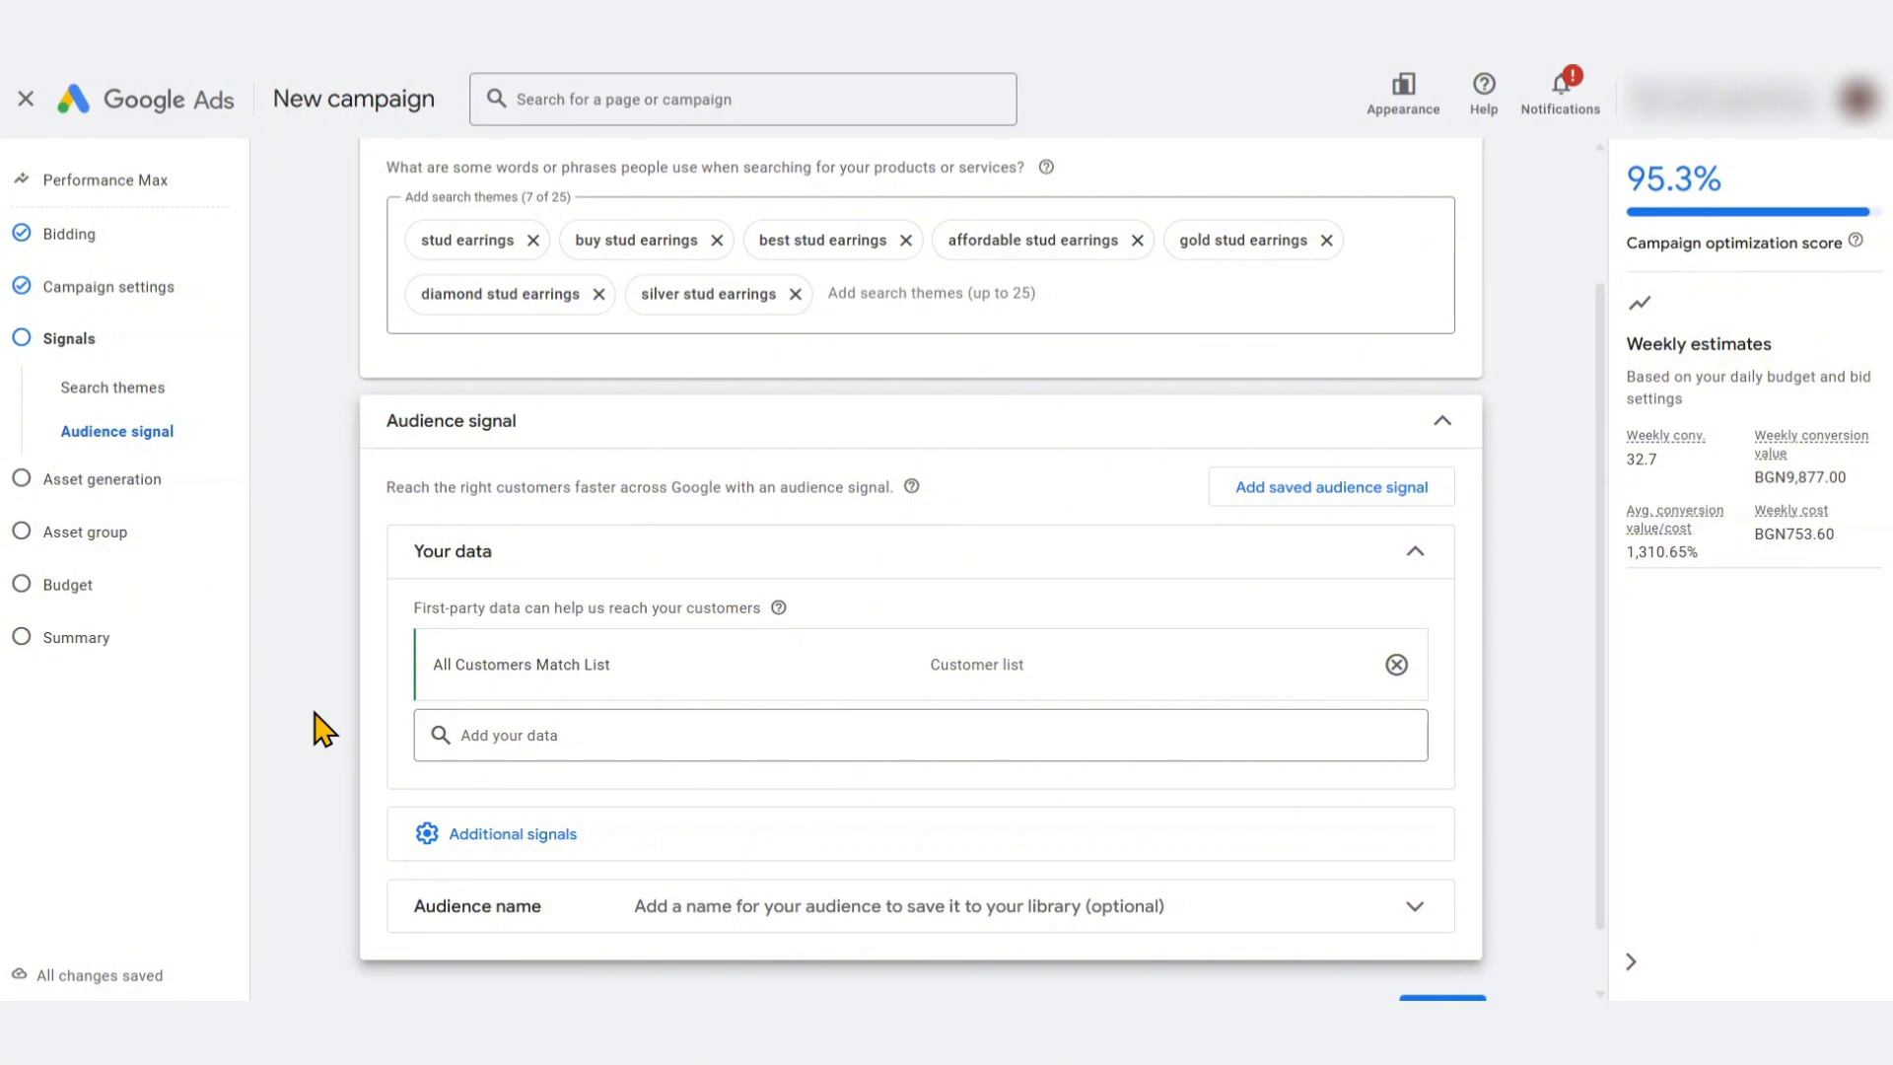
Open the interests and detailed demographics among the additional signals, look over the segment categories and search the segments for "earrings"
{"action": "scroll", "coordinate": [325, 735], "scroll_direction": "down", "scroll_amount": 1}
{"action": "left_click", "coordinate": [472, 779]}
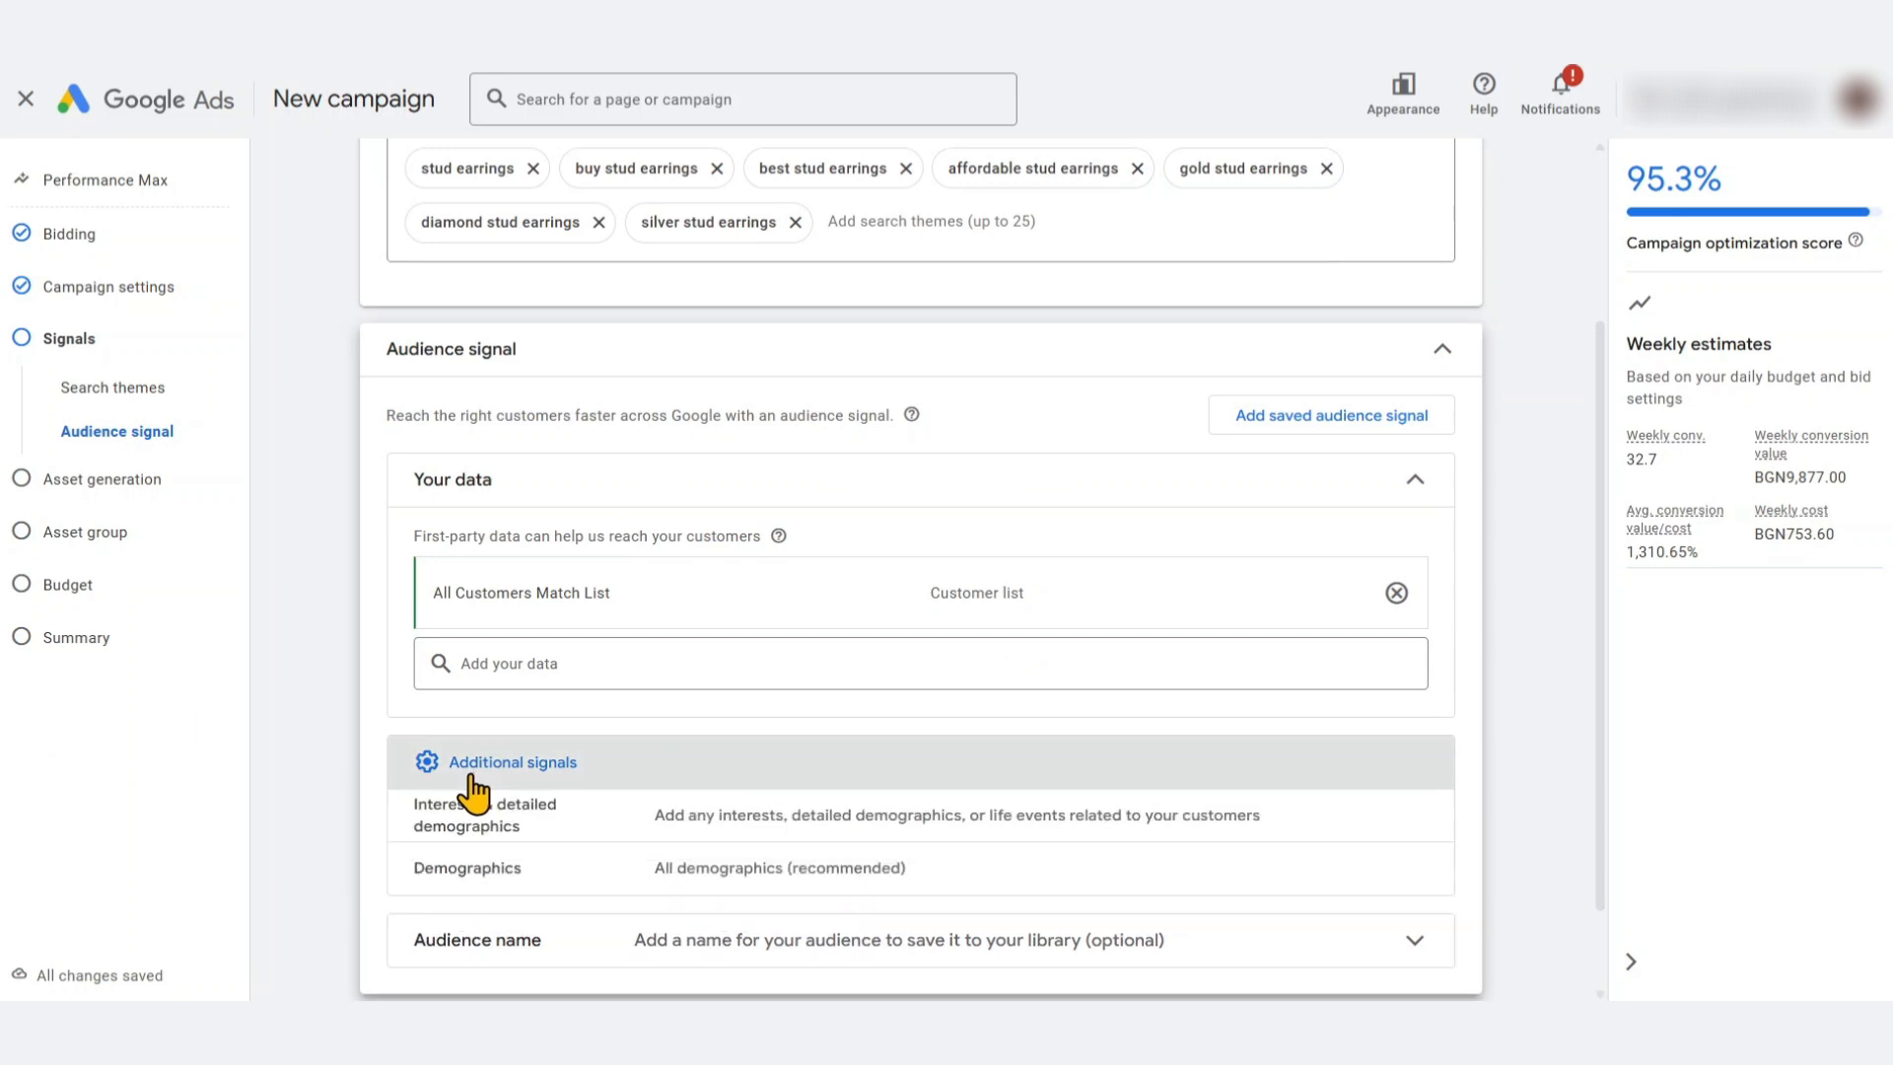
{"action": "scroll", "coordinate": [330, 797], "scroll_direction": "down", "scroll_amount": 1}
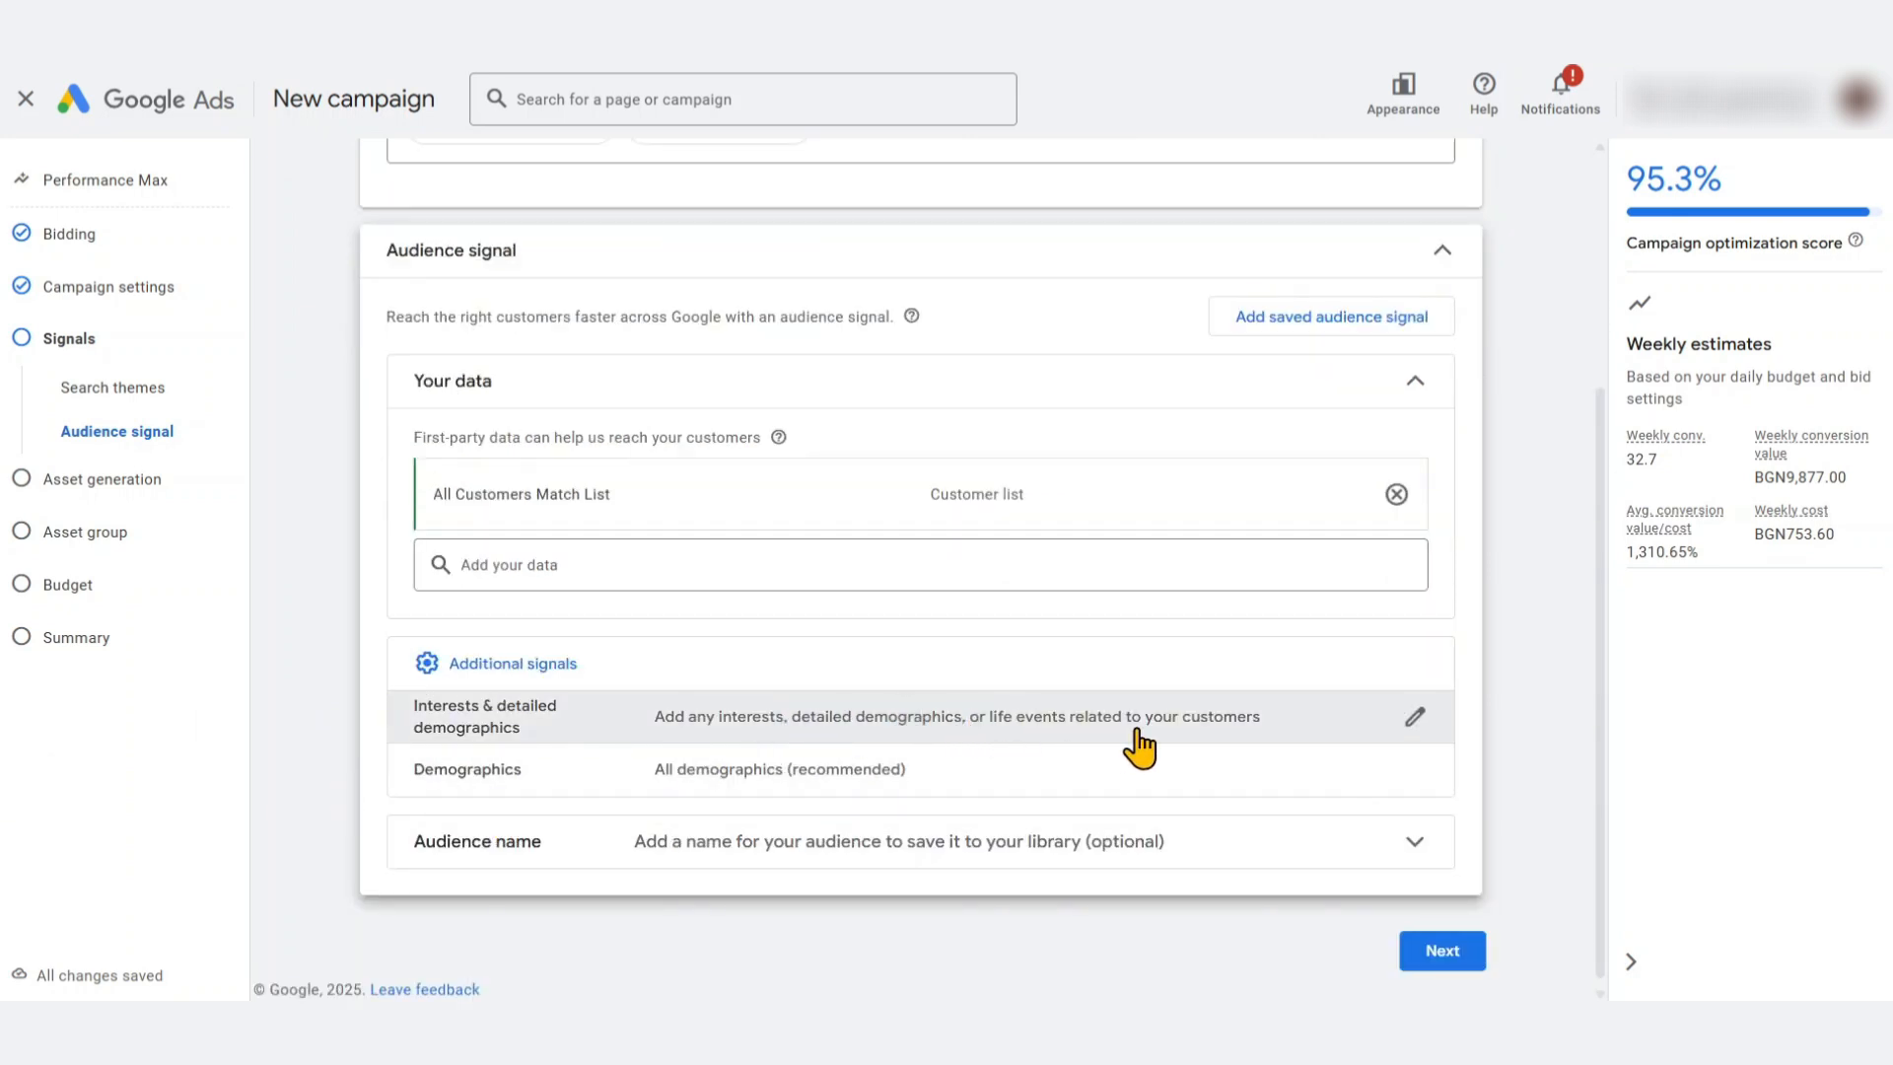
{"action": "left_click", "coordinate": [1214, 741]}
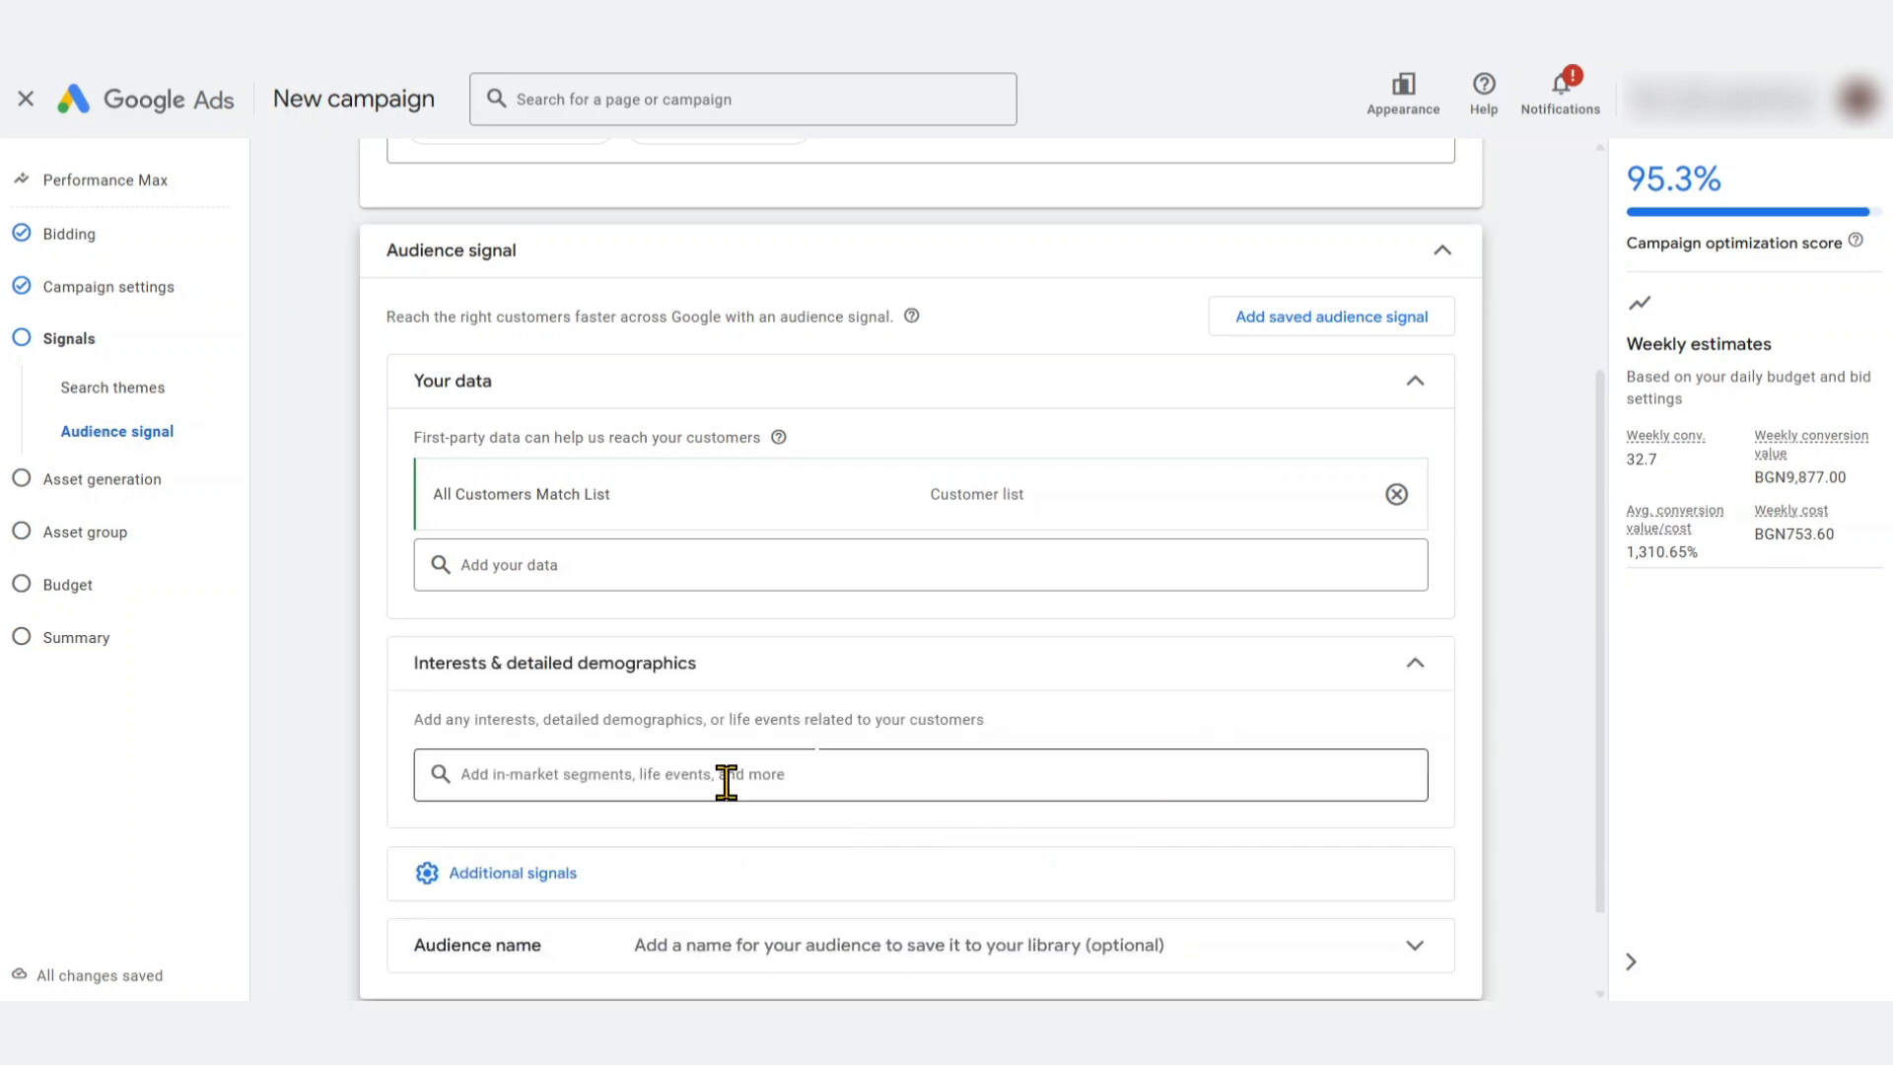
{"action": "left_click", "coordinate": [680, 778]}
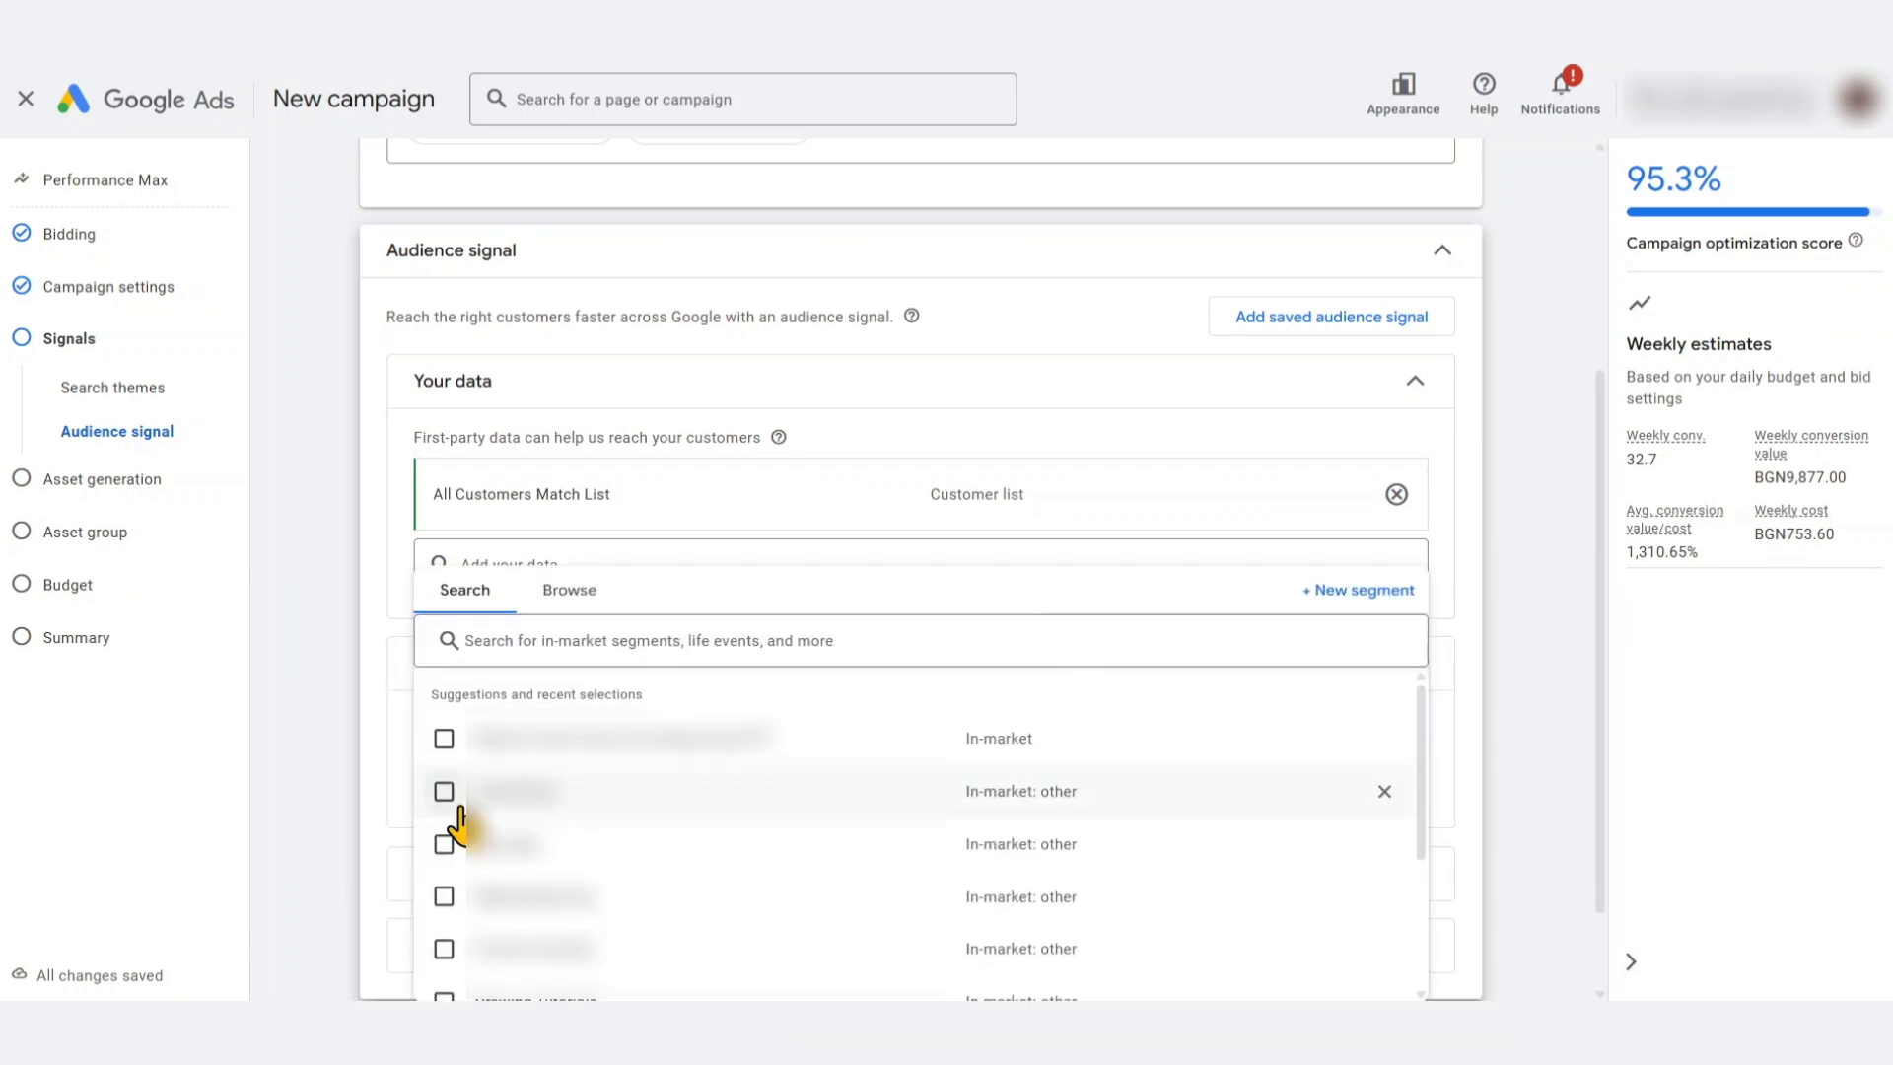
{"action": "left_click", "coordinate": [571, 593]}
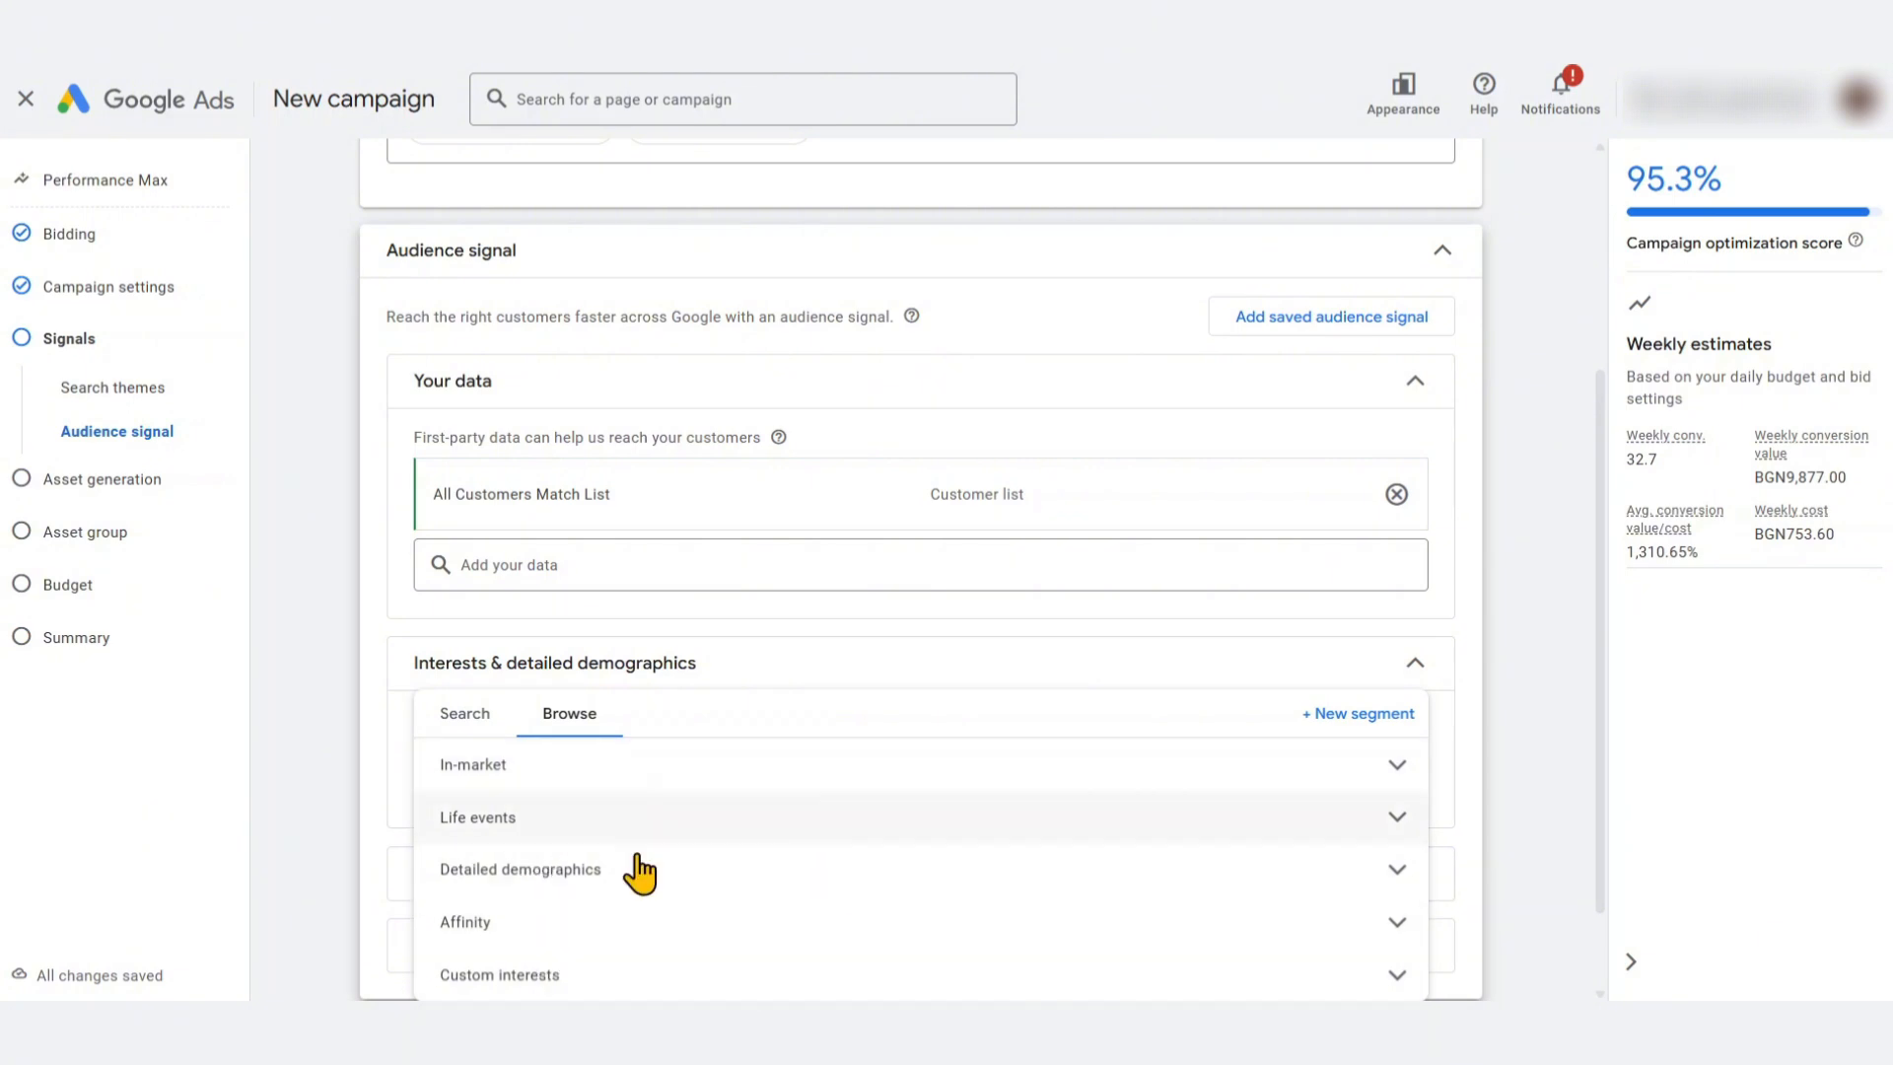
{"action": "left_click", "coordinate": [464, 713]}
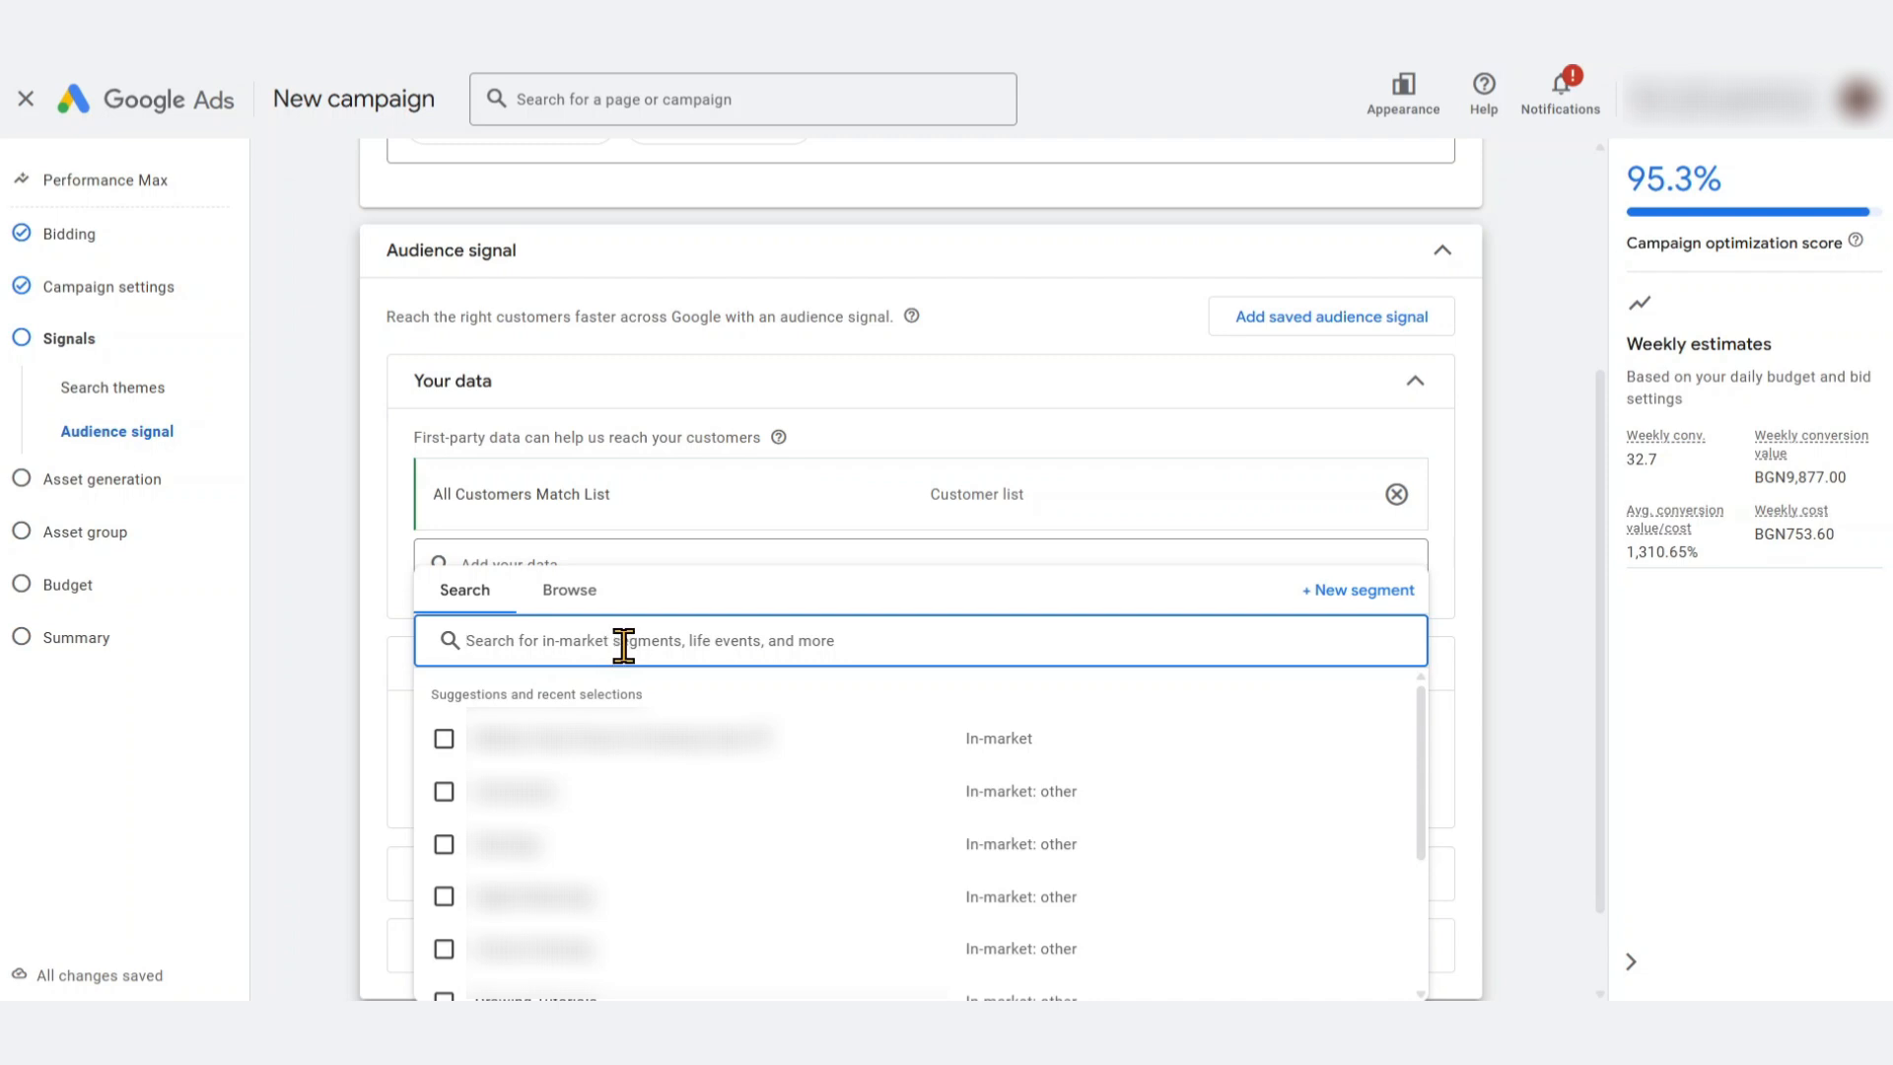
{"action": "type", "text": "ear"}
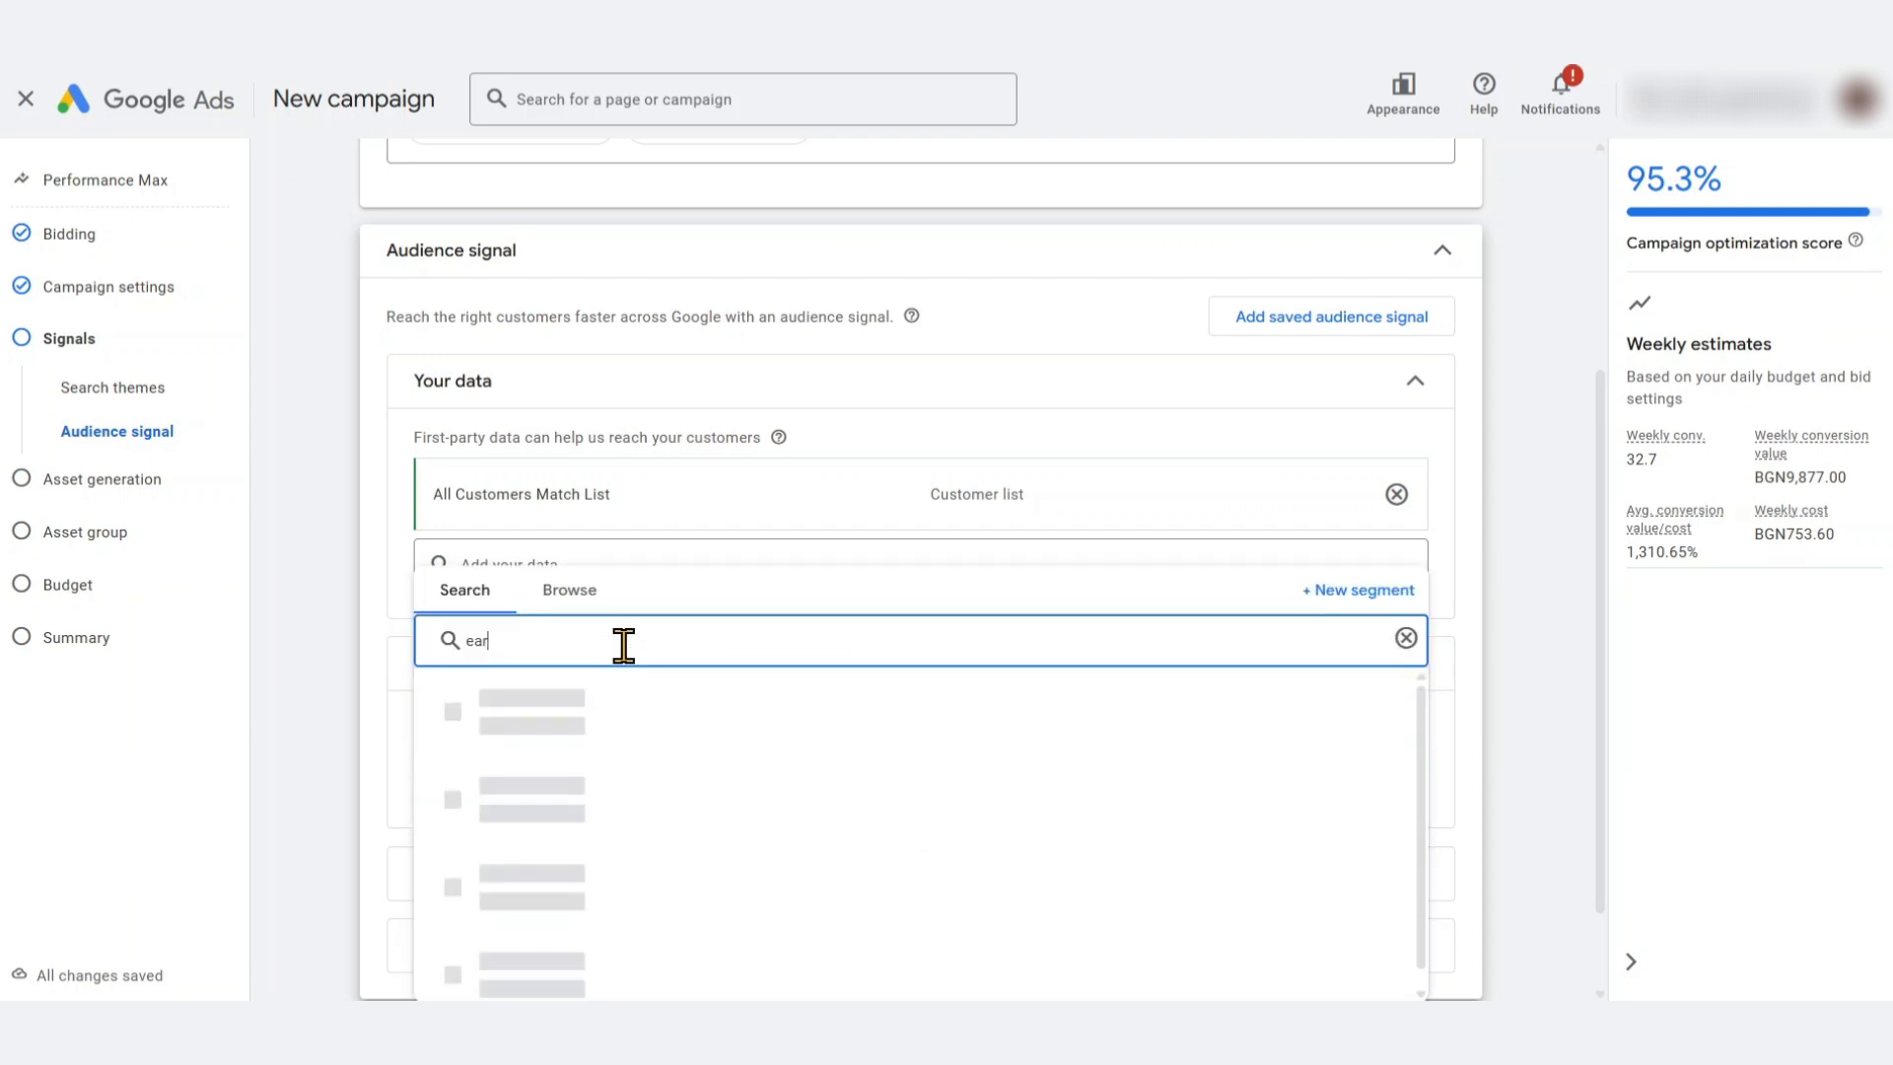
{"action": "type", "text": "rings"}
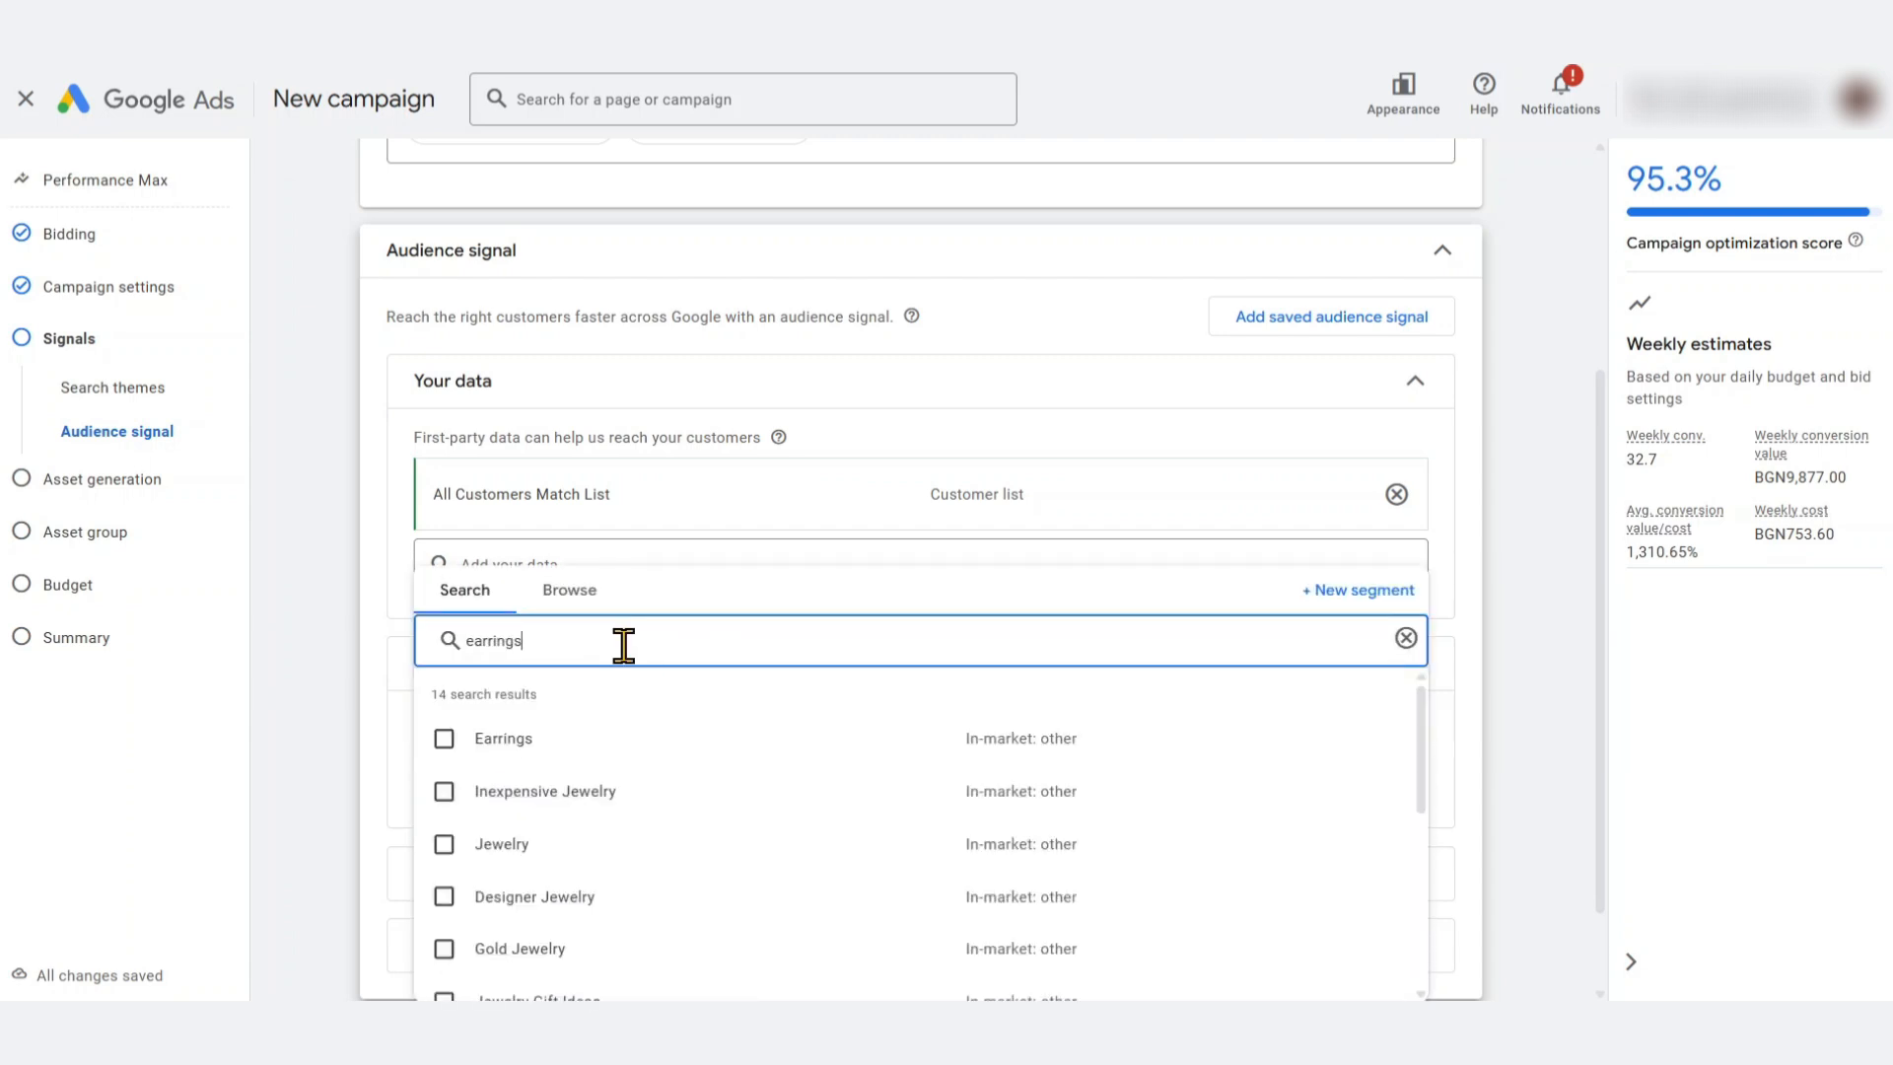
Add the in-market segments Earrings, Gold Jewelry and Gemstone Jewelry to the audience signal
{"action": "left_click", "coordinate": [443, 738]}
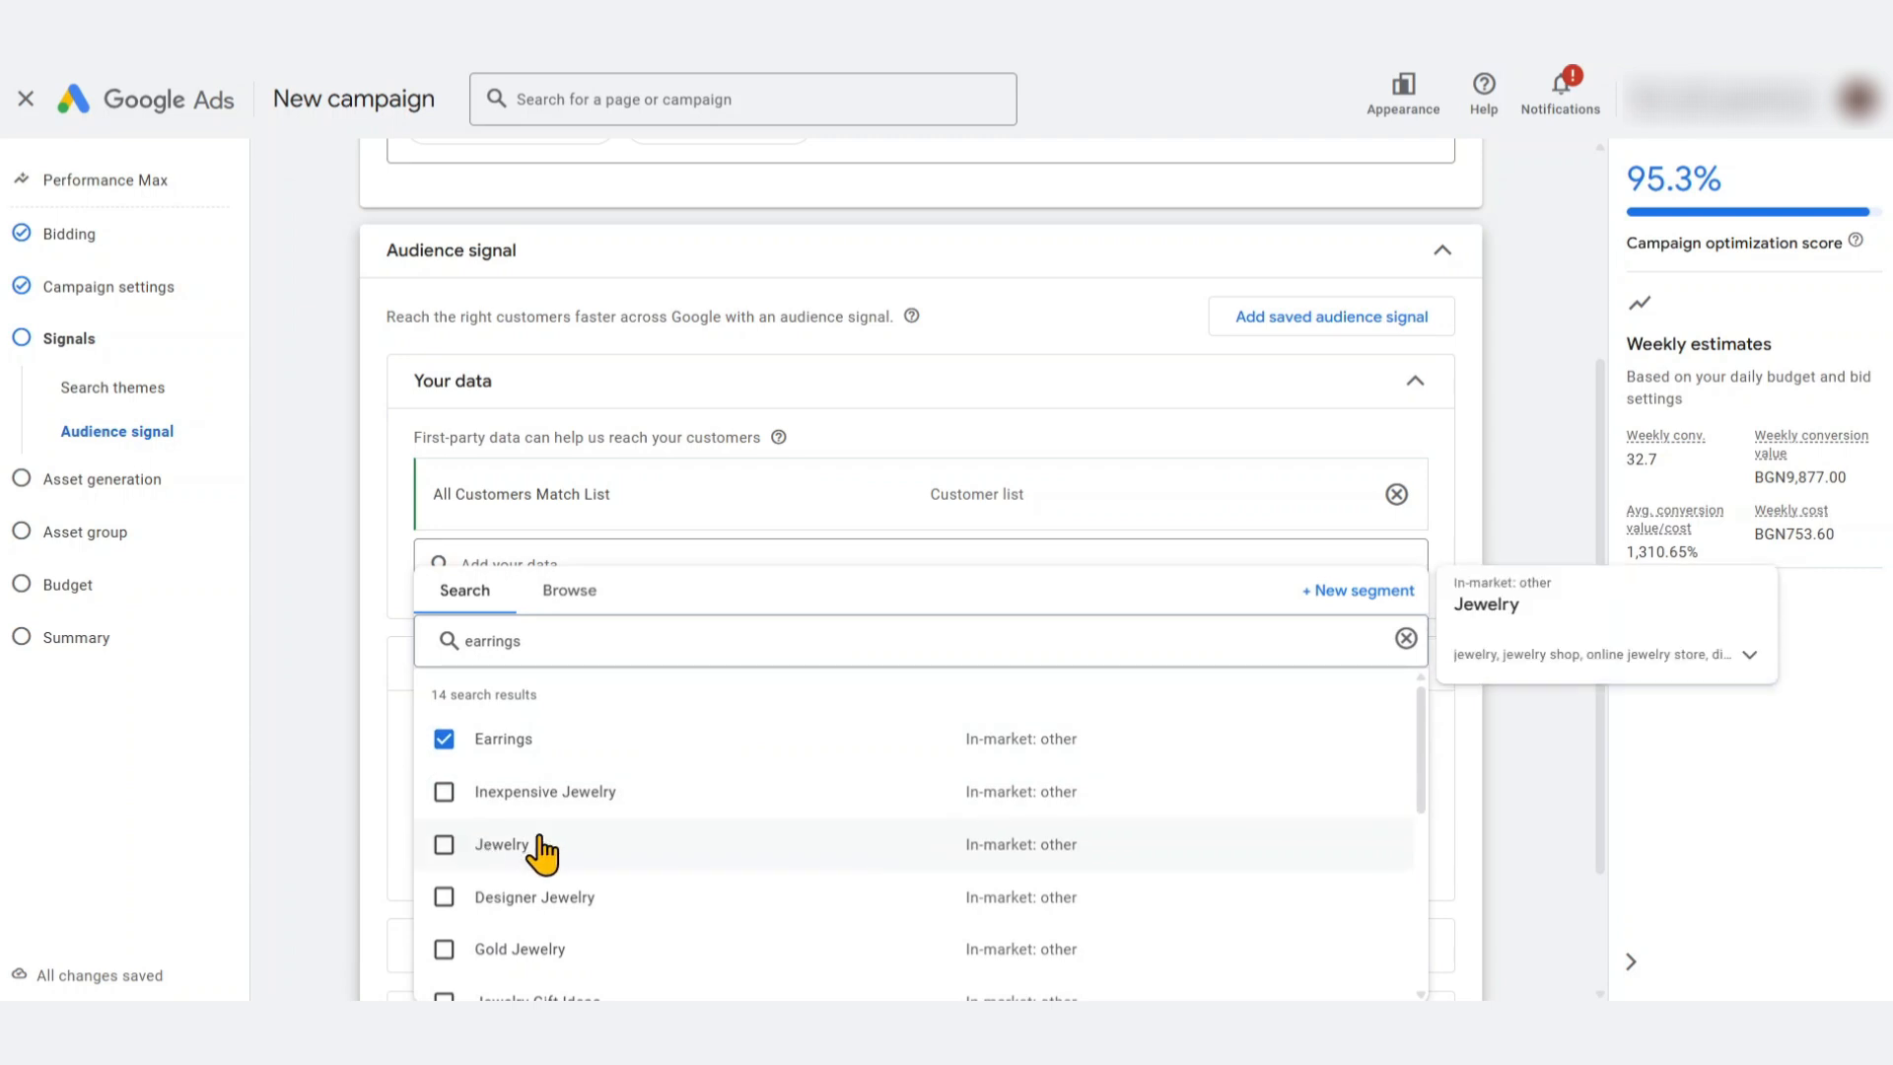
{"action": "scroll", "coordinate": [482, 921], "scroll_direction": "down", "scroll_amount": 1}
{"action": "scroll", "coordinate": [469, 841], "scroll_direction": "up", "scroll_amount": 1}
{"action": "scroll", "coordinate": [444, 812], "scroll_direction": "down", "scroll_amount": 1}
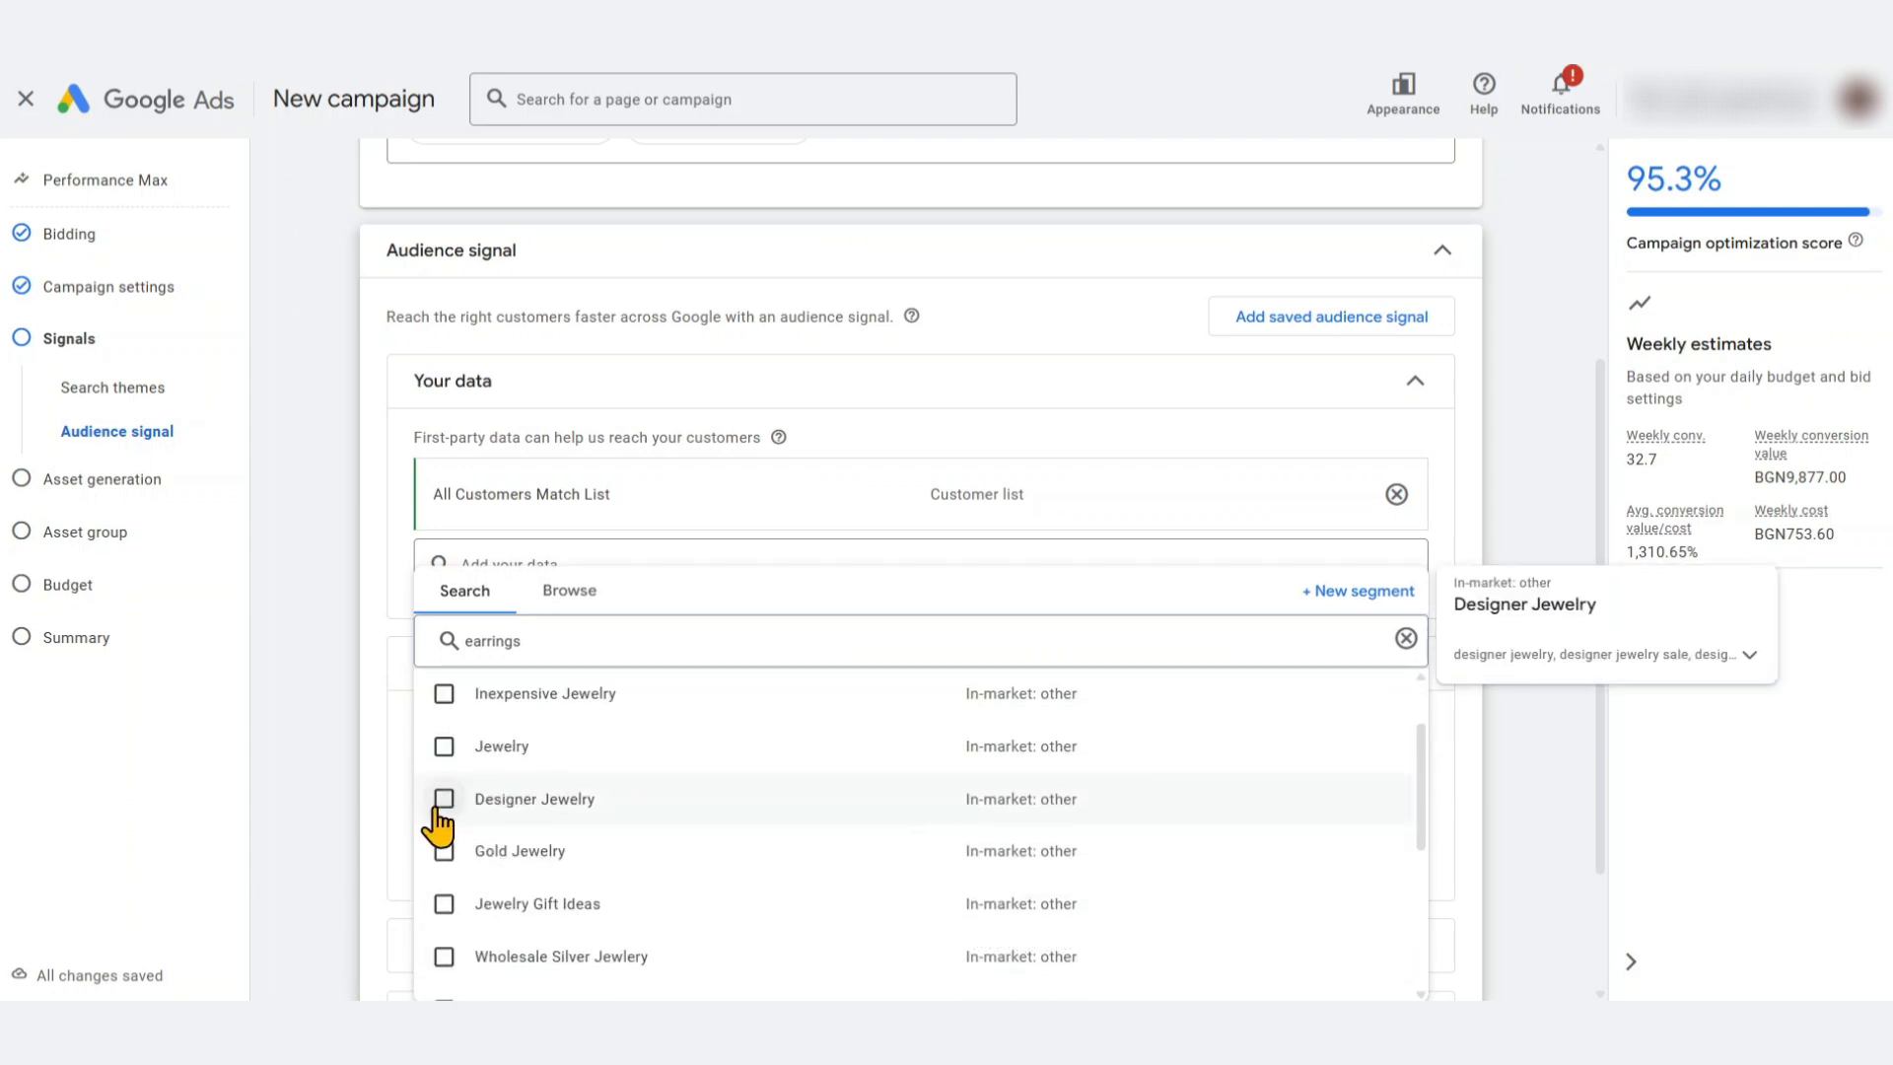
{"action": "left_click", "coordinate": [444, 852]}
{"action": "scroll", "coordinate": [570, 874], "scroll_direction": "down", "scroll_amount": 2}
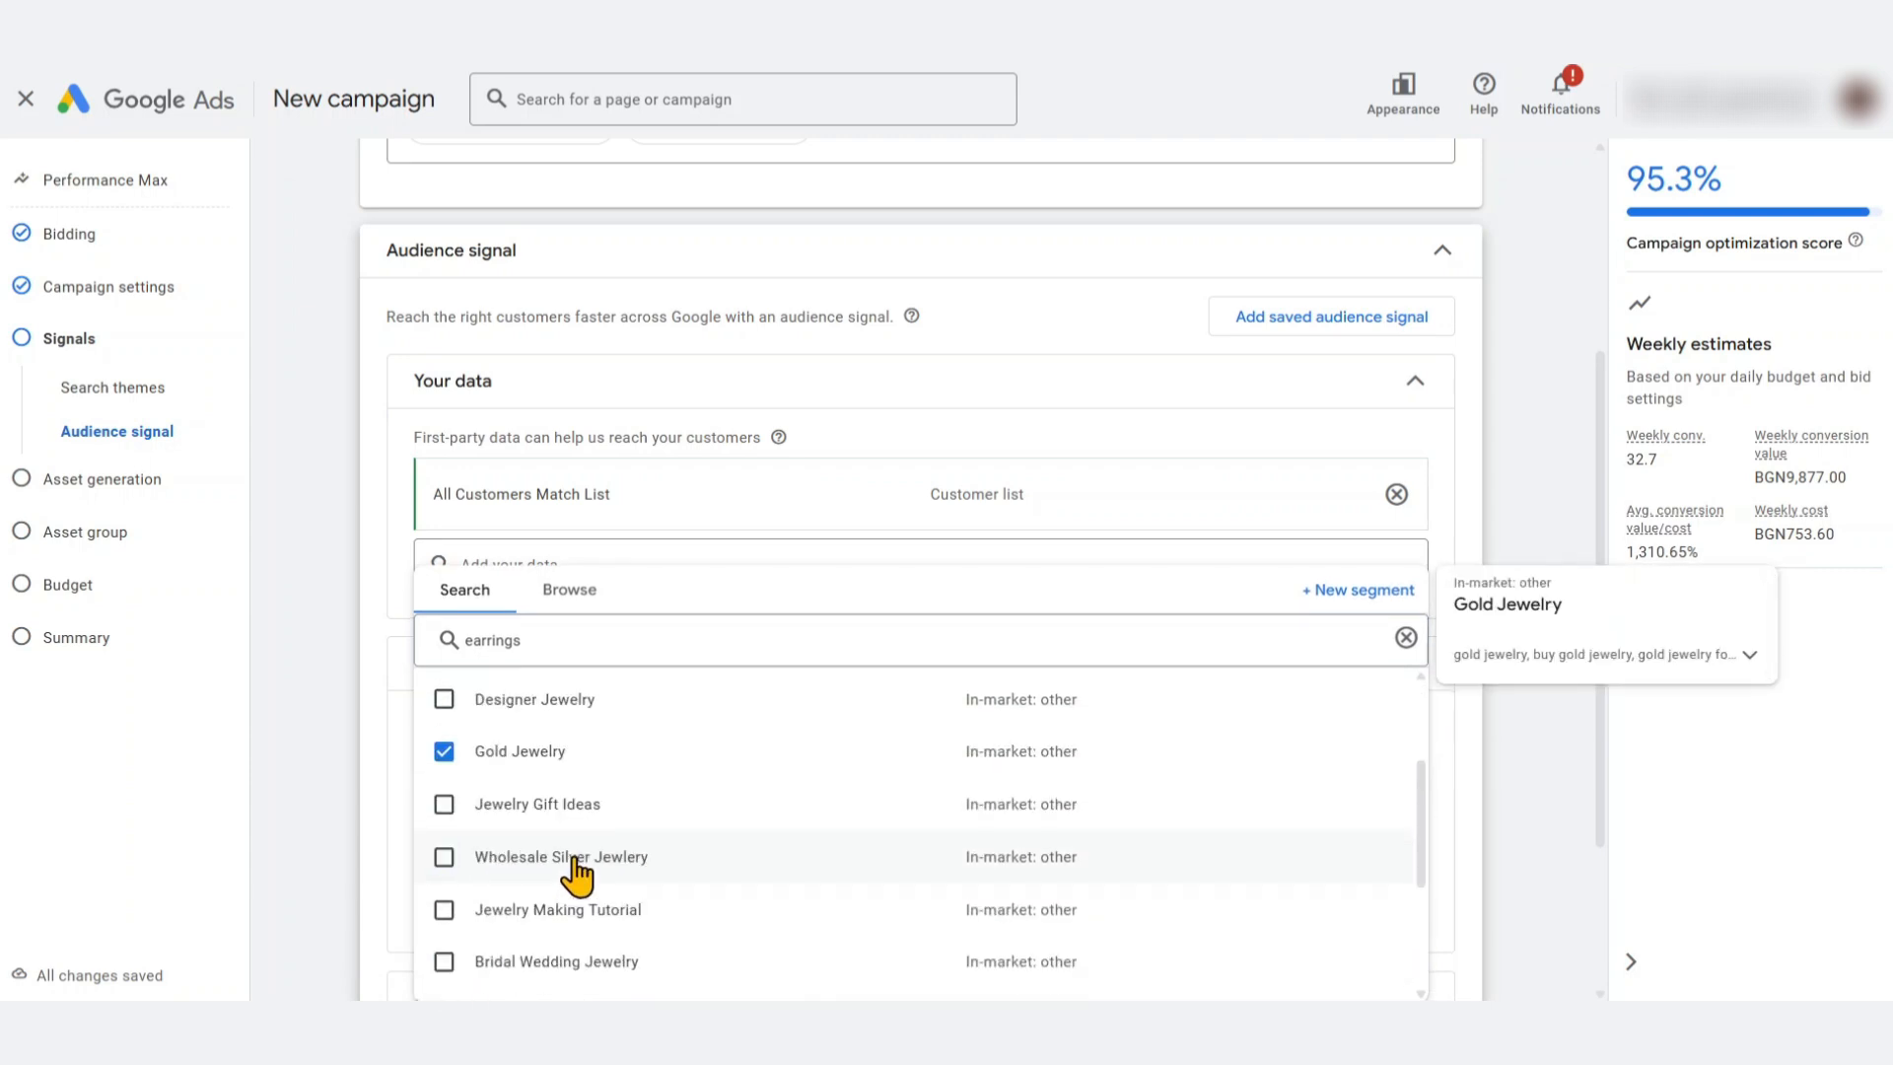
{"action": "scroll", "coordinate": [577, 872], "scroll_direction": "down", "scroll_amount": 3}
{"action": "scroll", "coordinate": [576, 873], "scroll_direction": "up", "scroll_amount": 1}
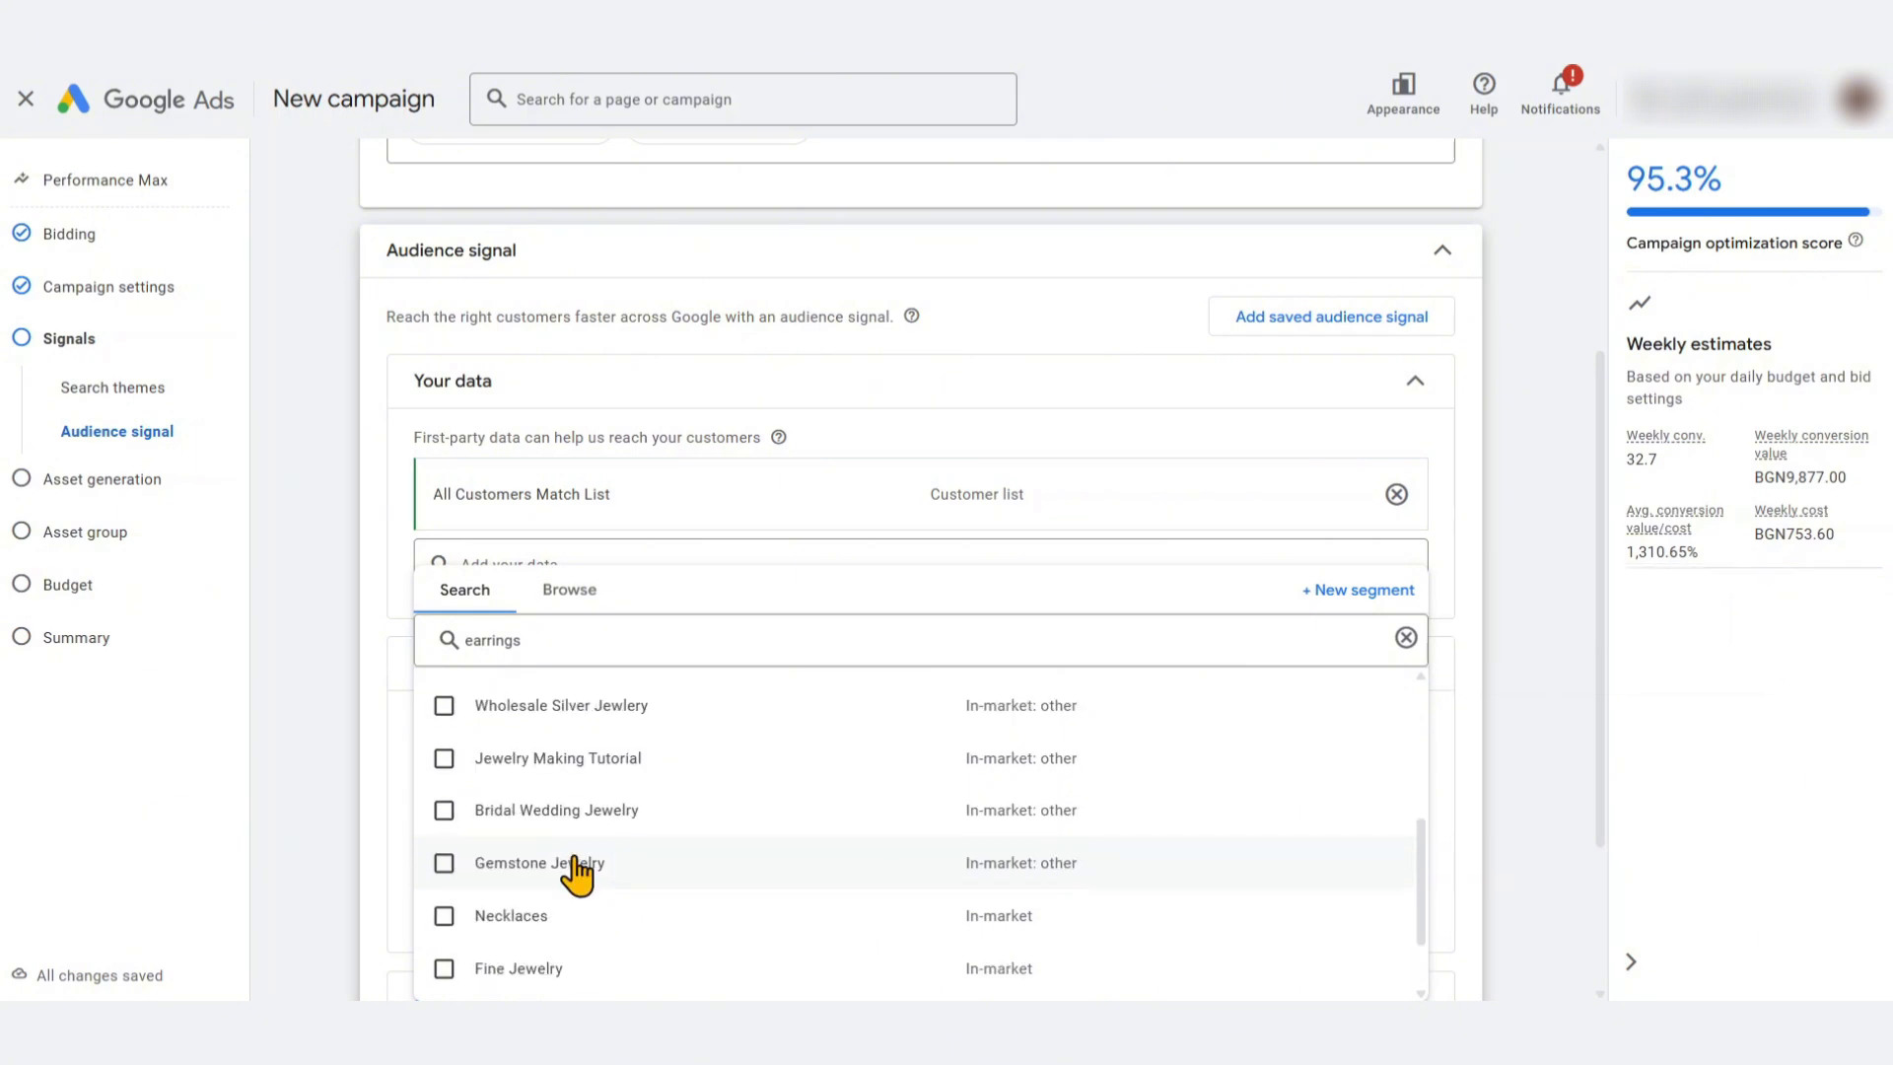
{"action": "left_click", "coordinate": [443, 863]}
{"action": "scroll", "coordinate": [350, 690], "scroll_direction": "down", "scroll_amount": 3}
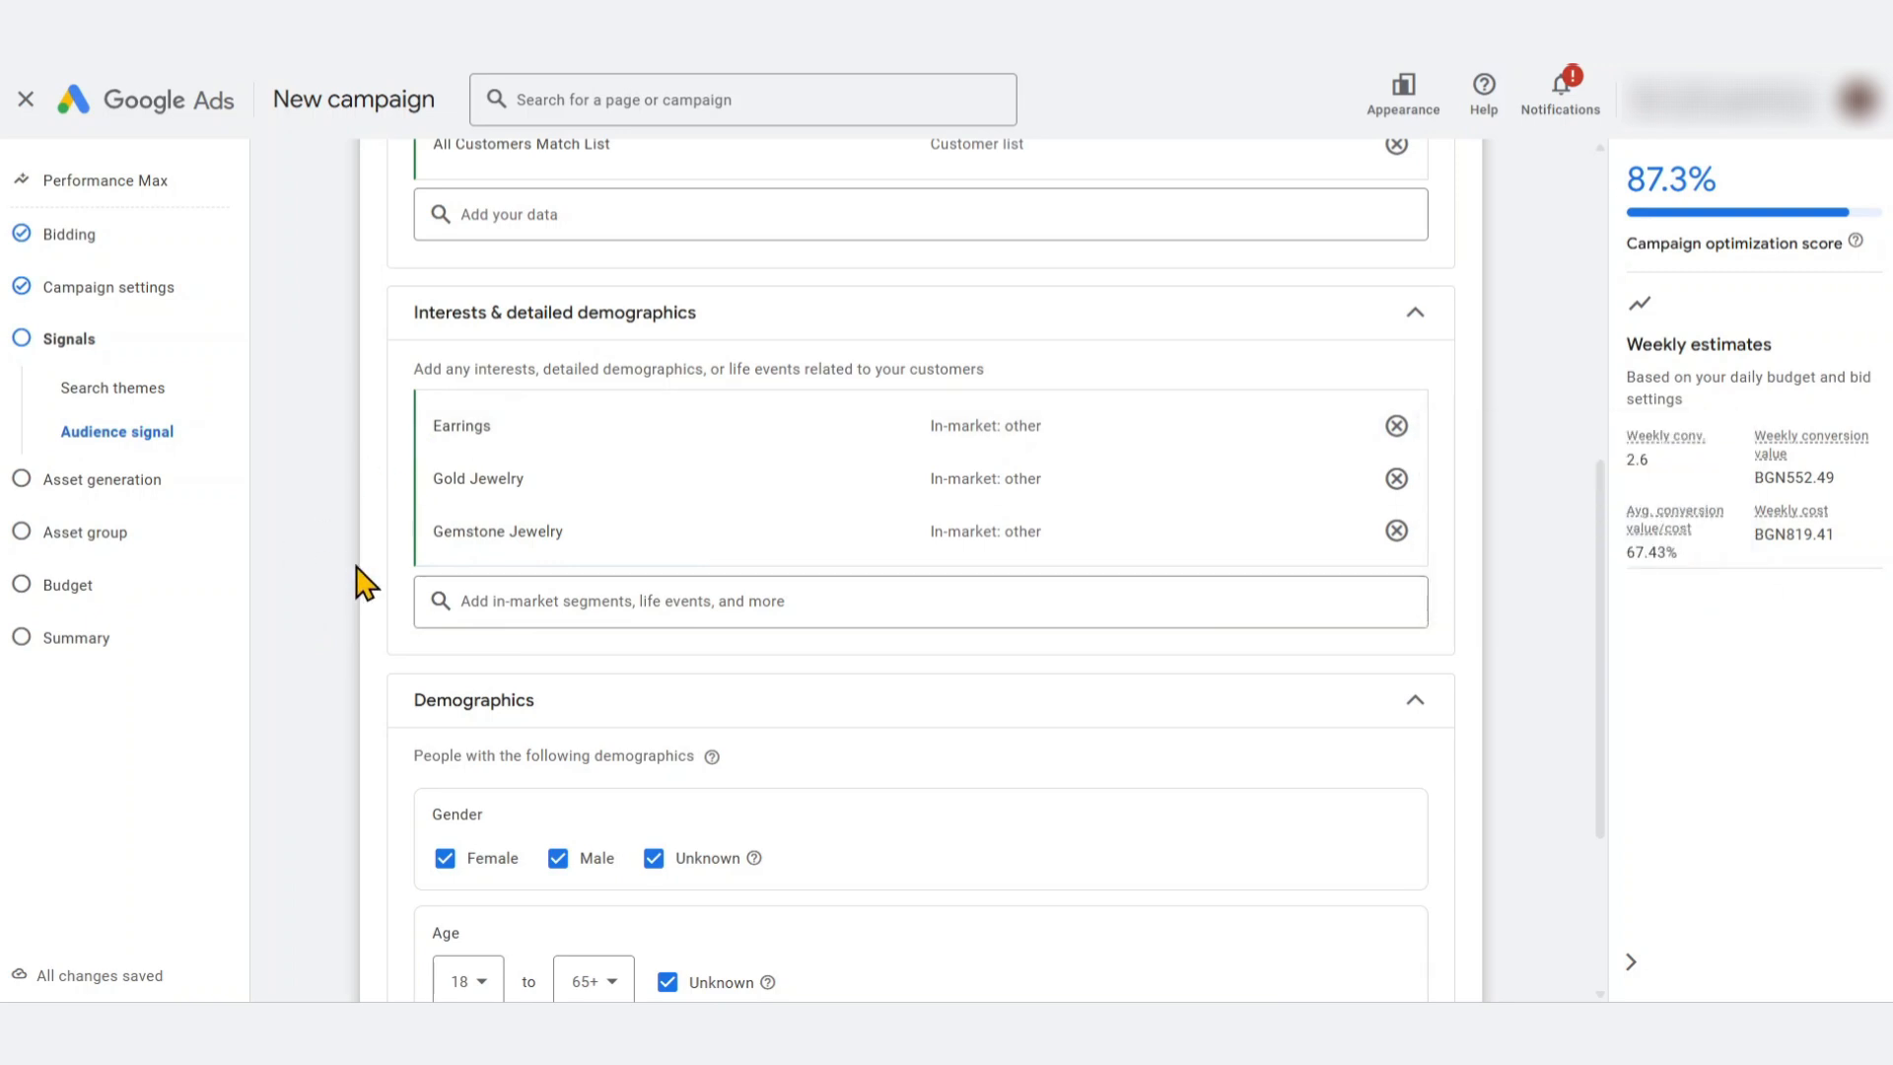
Start a new custom interest segment and name it "Custom interest - Test interest"
{"action": "left_click", "coordinate": [550, 601]}
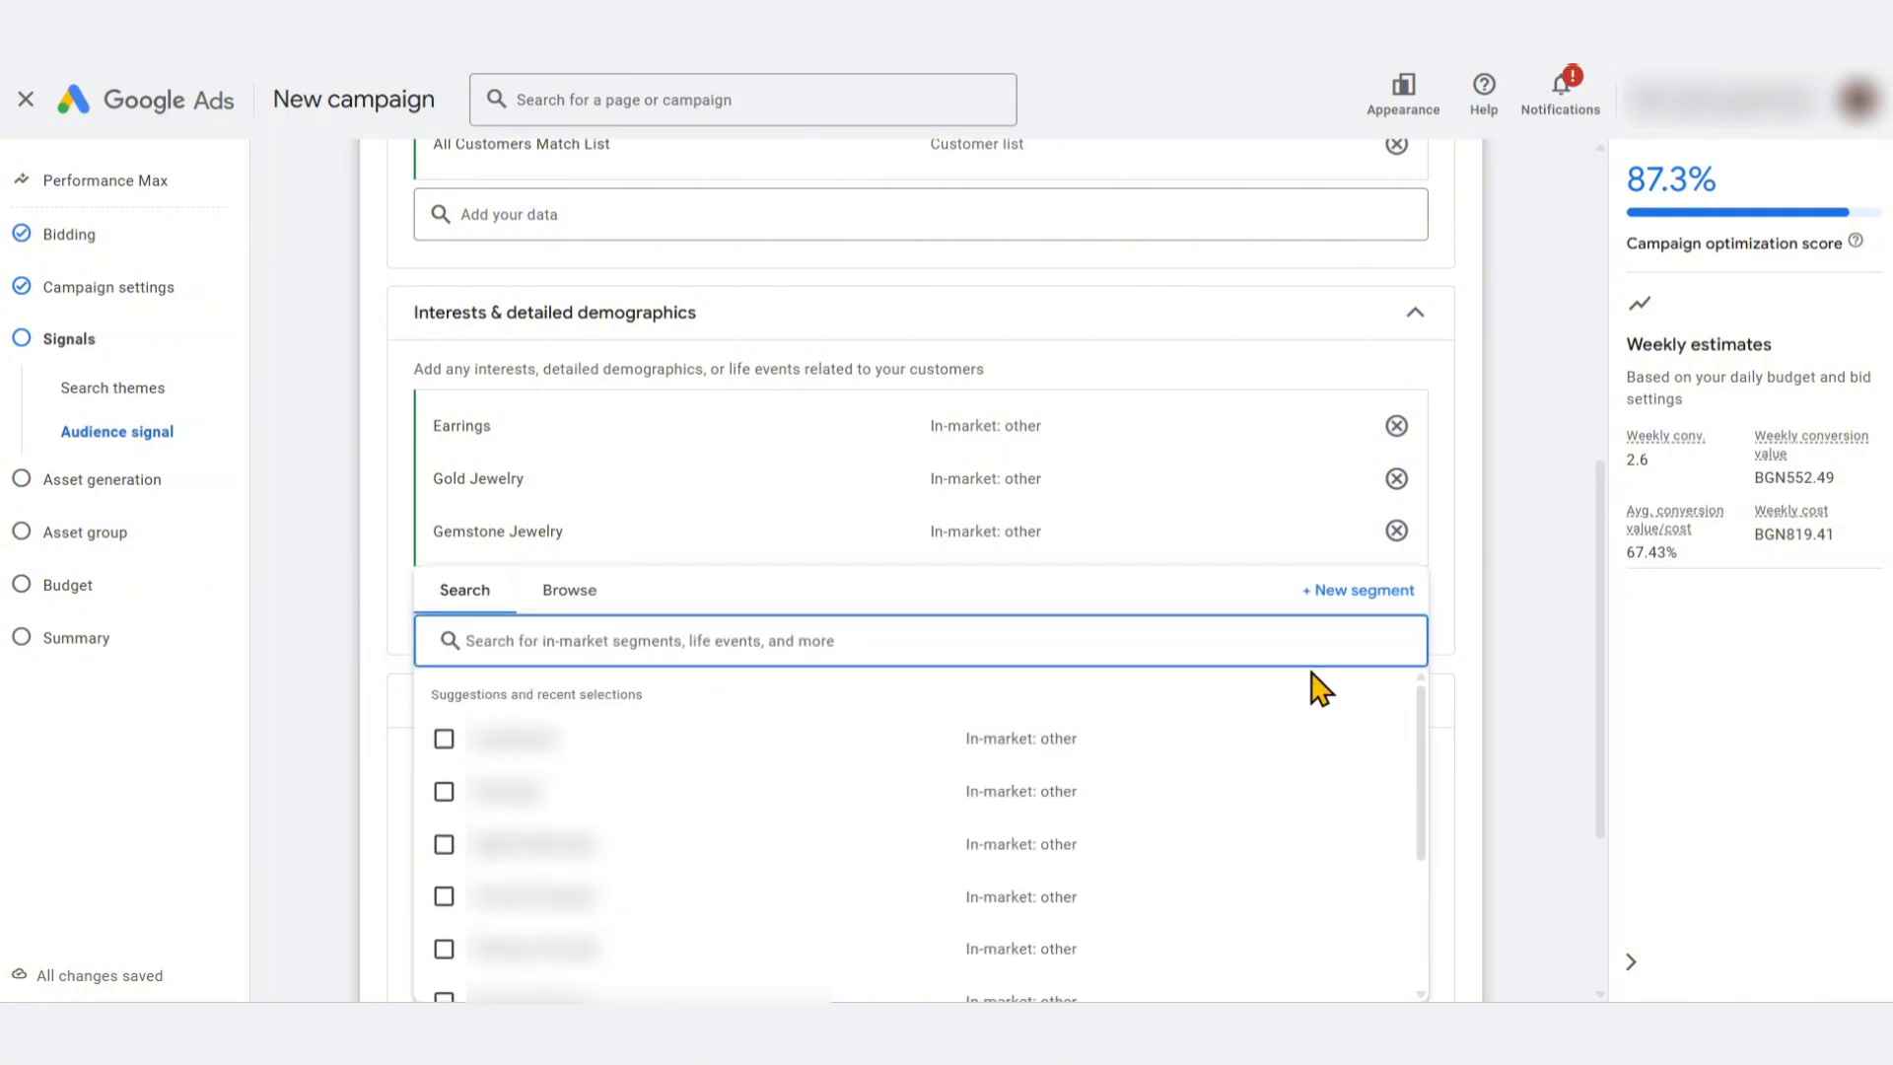
{"action": "left_click", "coordinate": [1362, 593]}
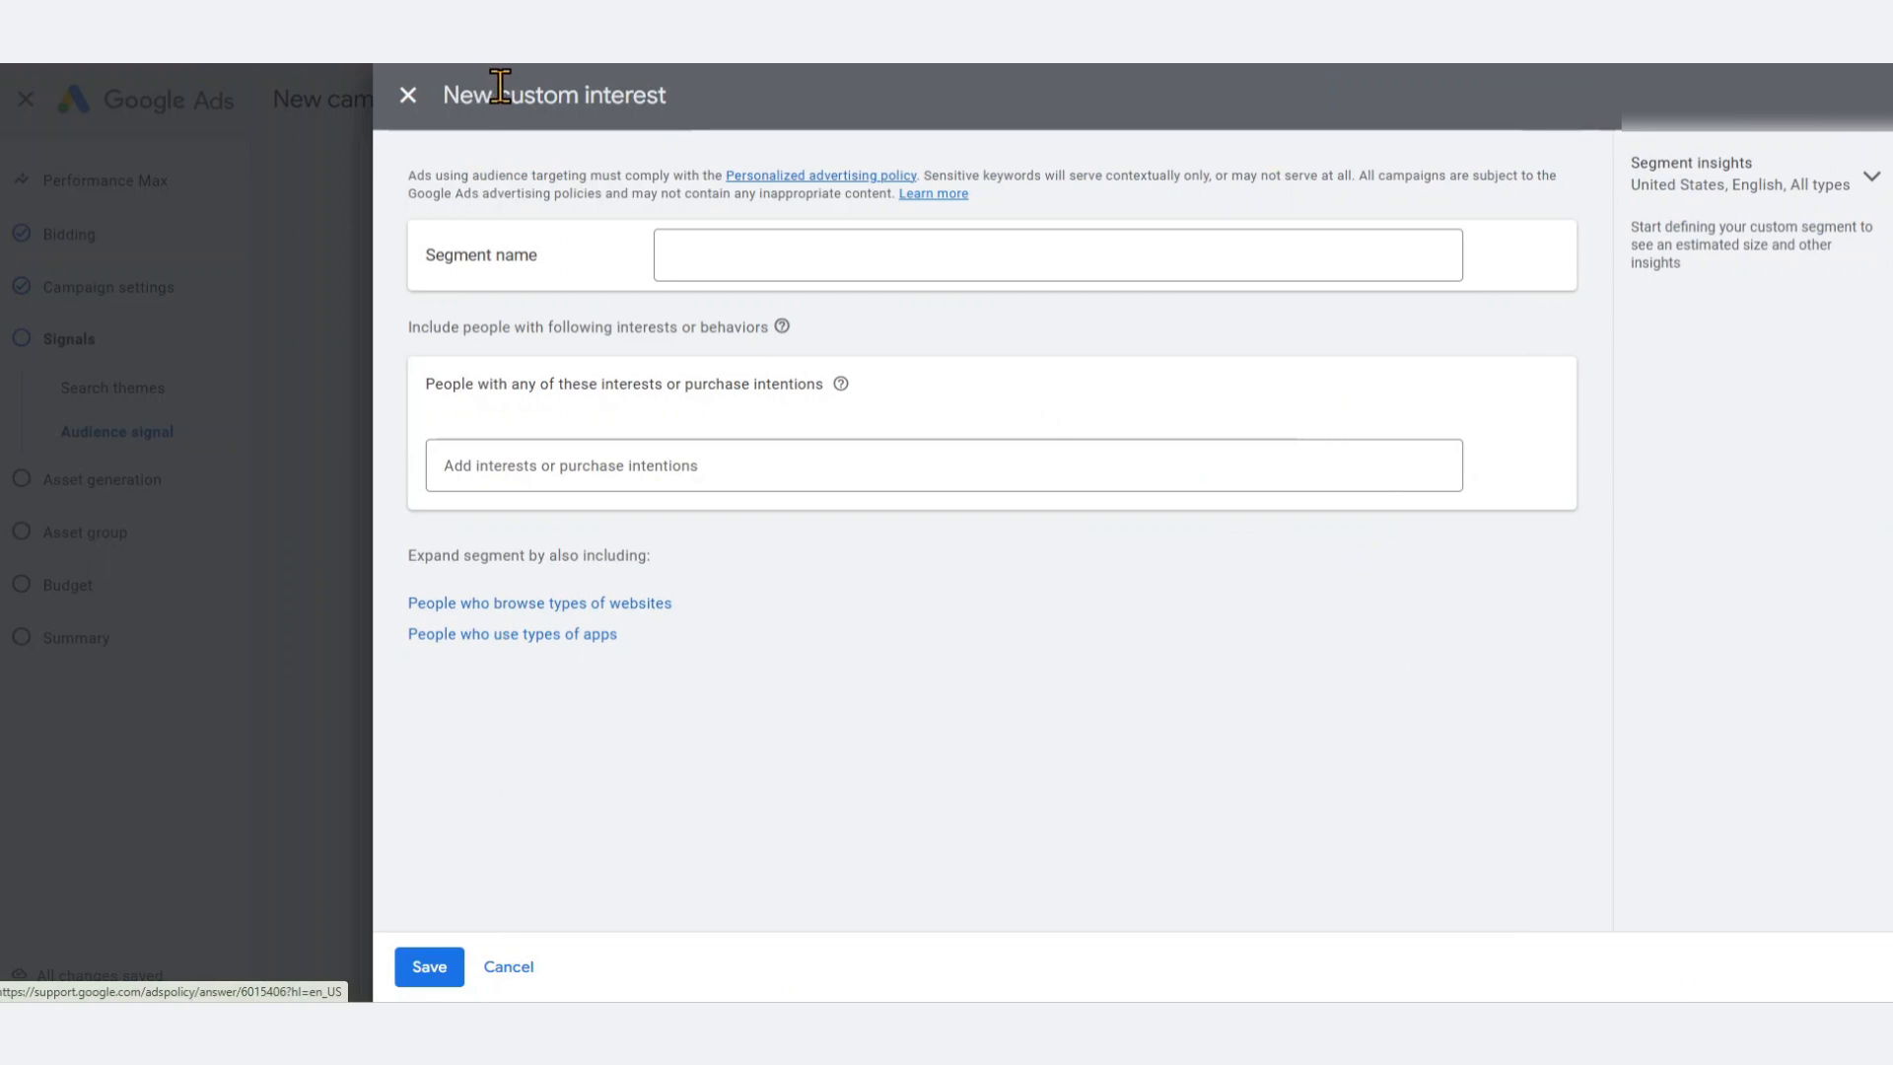
{"action": "left_click_drag", "start_coordinate": [497, 87], "coordinate": [714, 93]}
{"action": "left_click", "coordinate": [798, 247]}
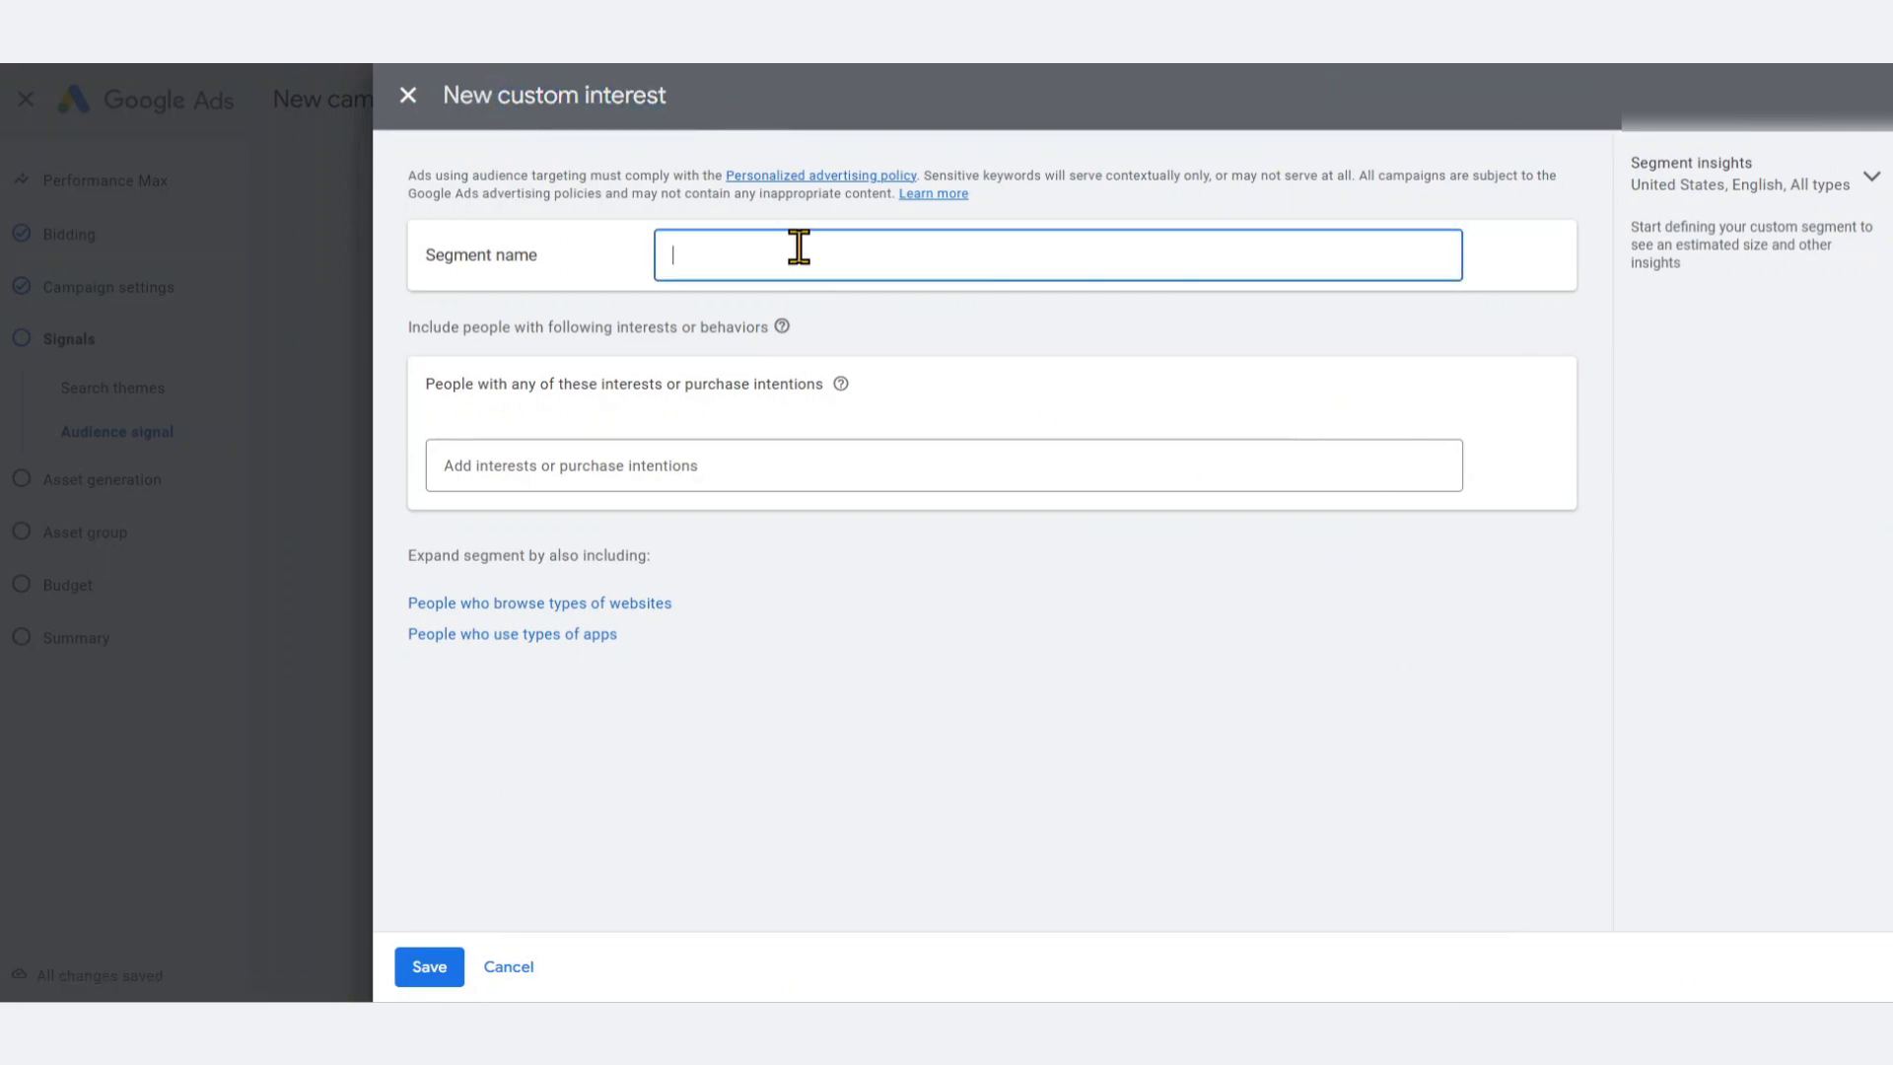
{"action": "type", "text": "Custom intersst - test interest"}
{"action": "left_click", "coordinate": [578, 359]}
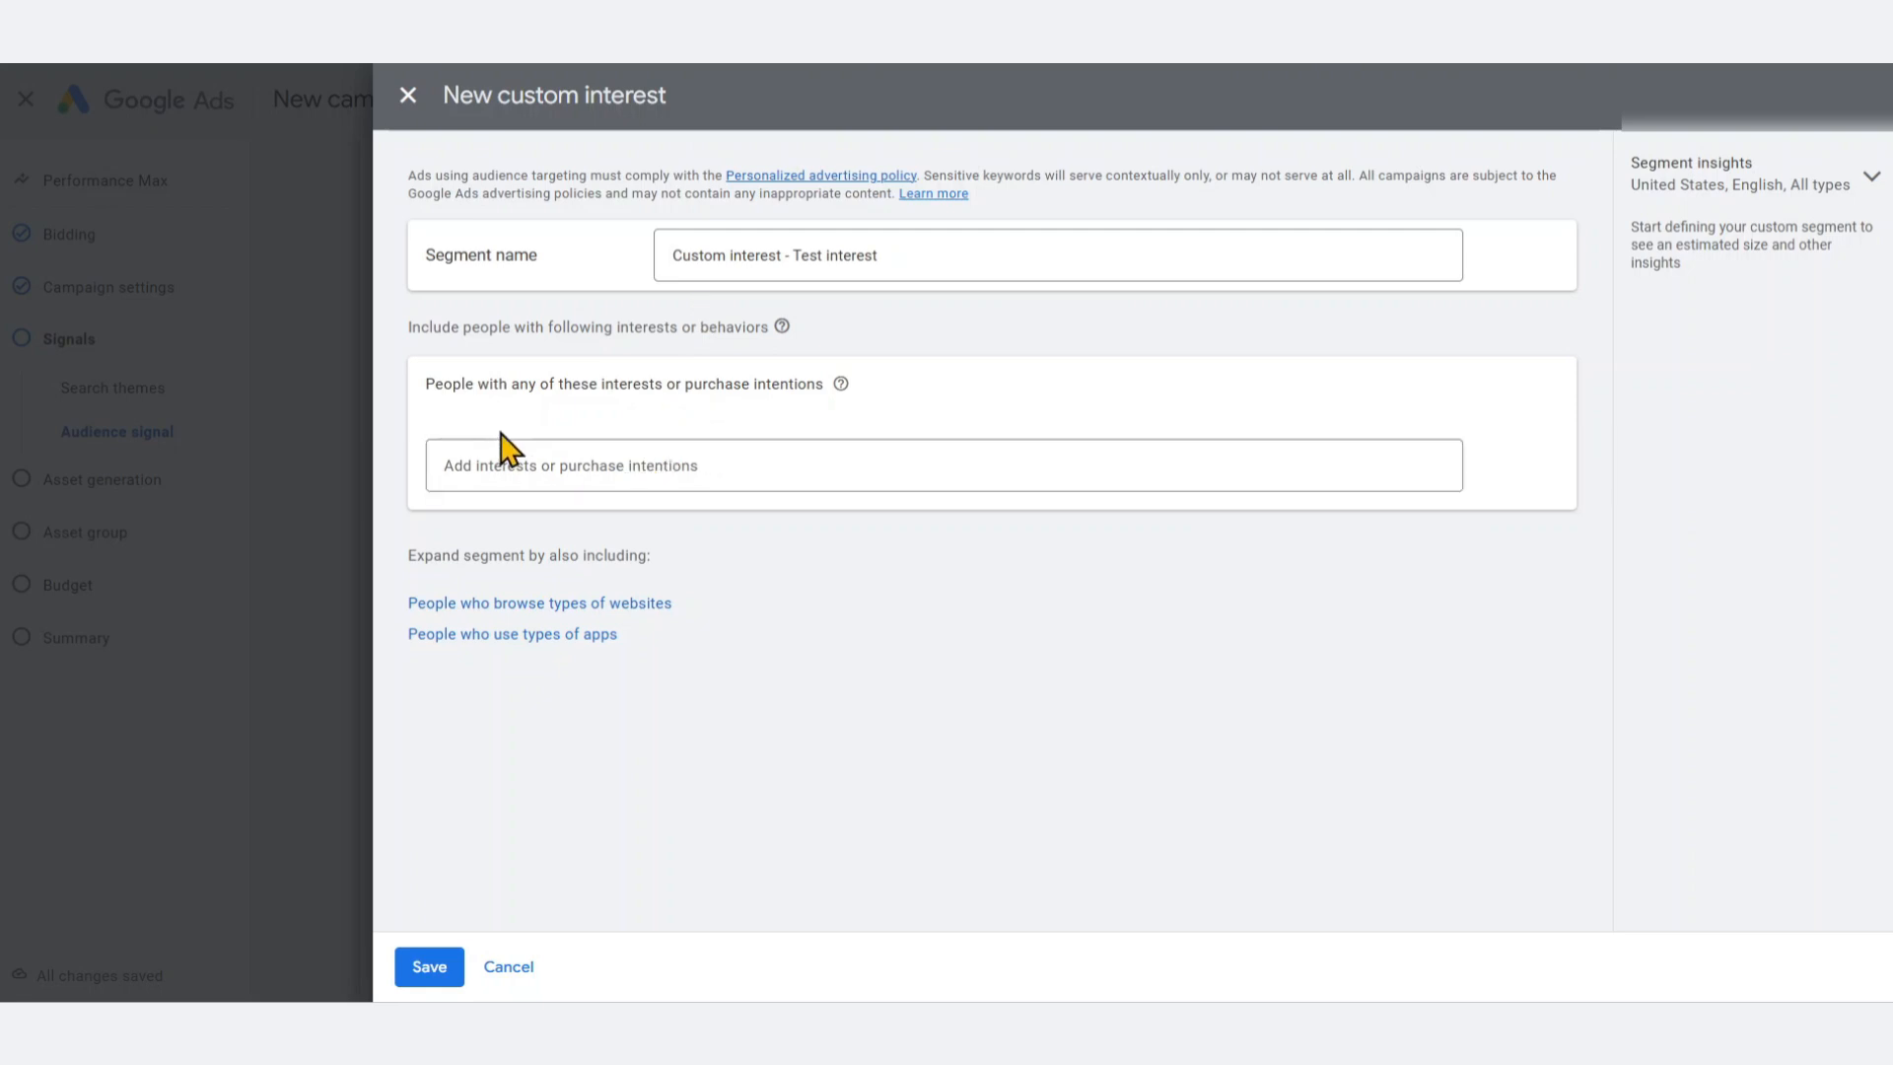
Add "stud earrings" and its "buy", "best", "affordable", "gold", "diamond" and "silver" variants as the custom segment's interests or purchase intentions
{"action": "left_click", "coordinate": [590, 462]}
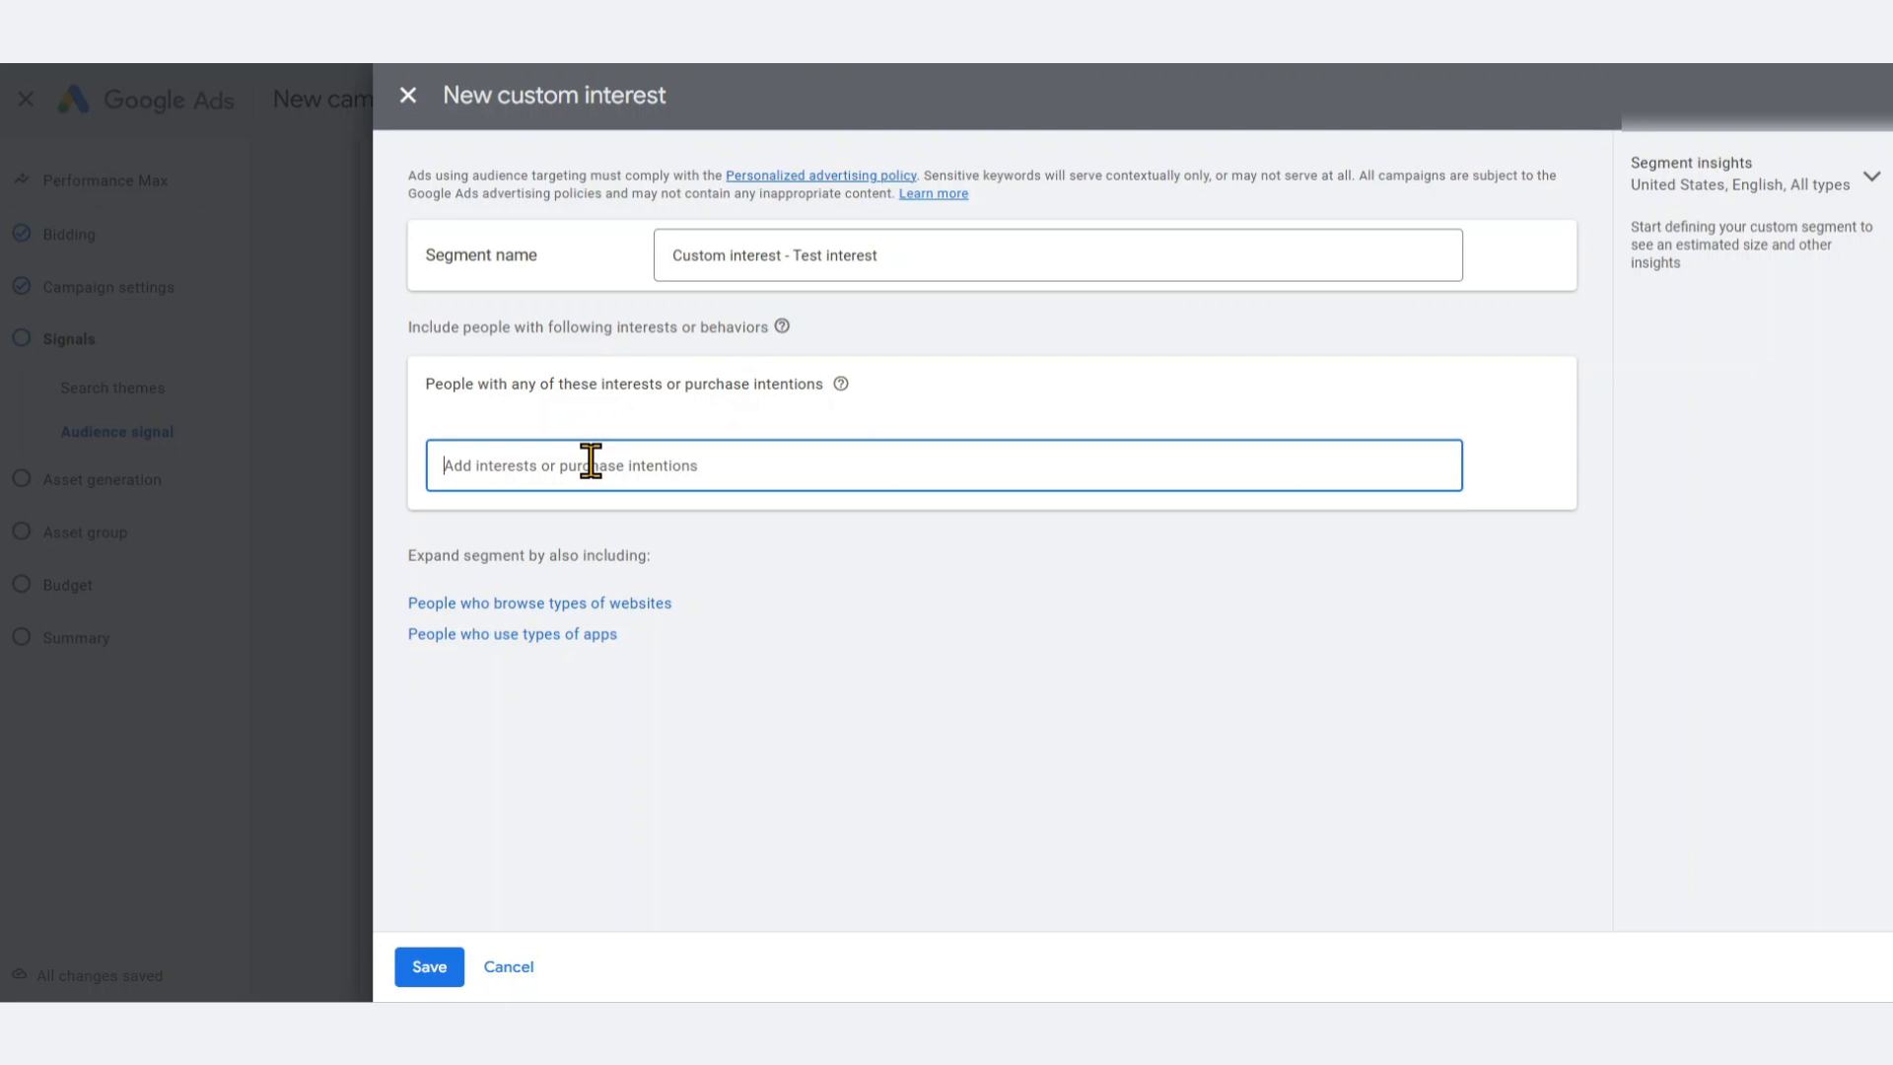
{"action": "type", "text": "s"}
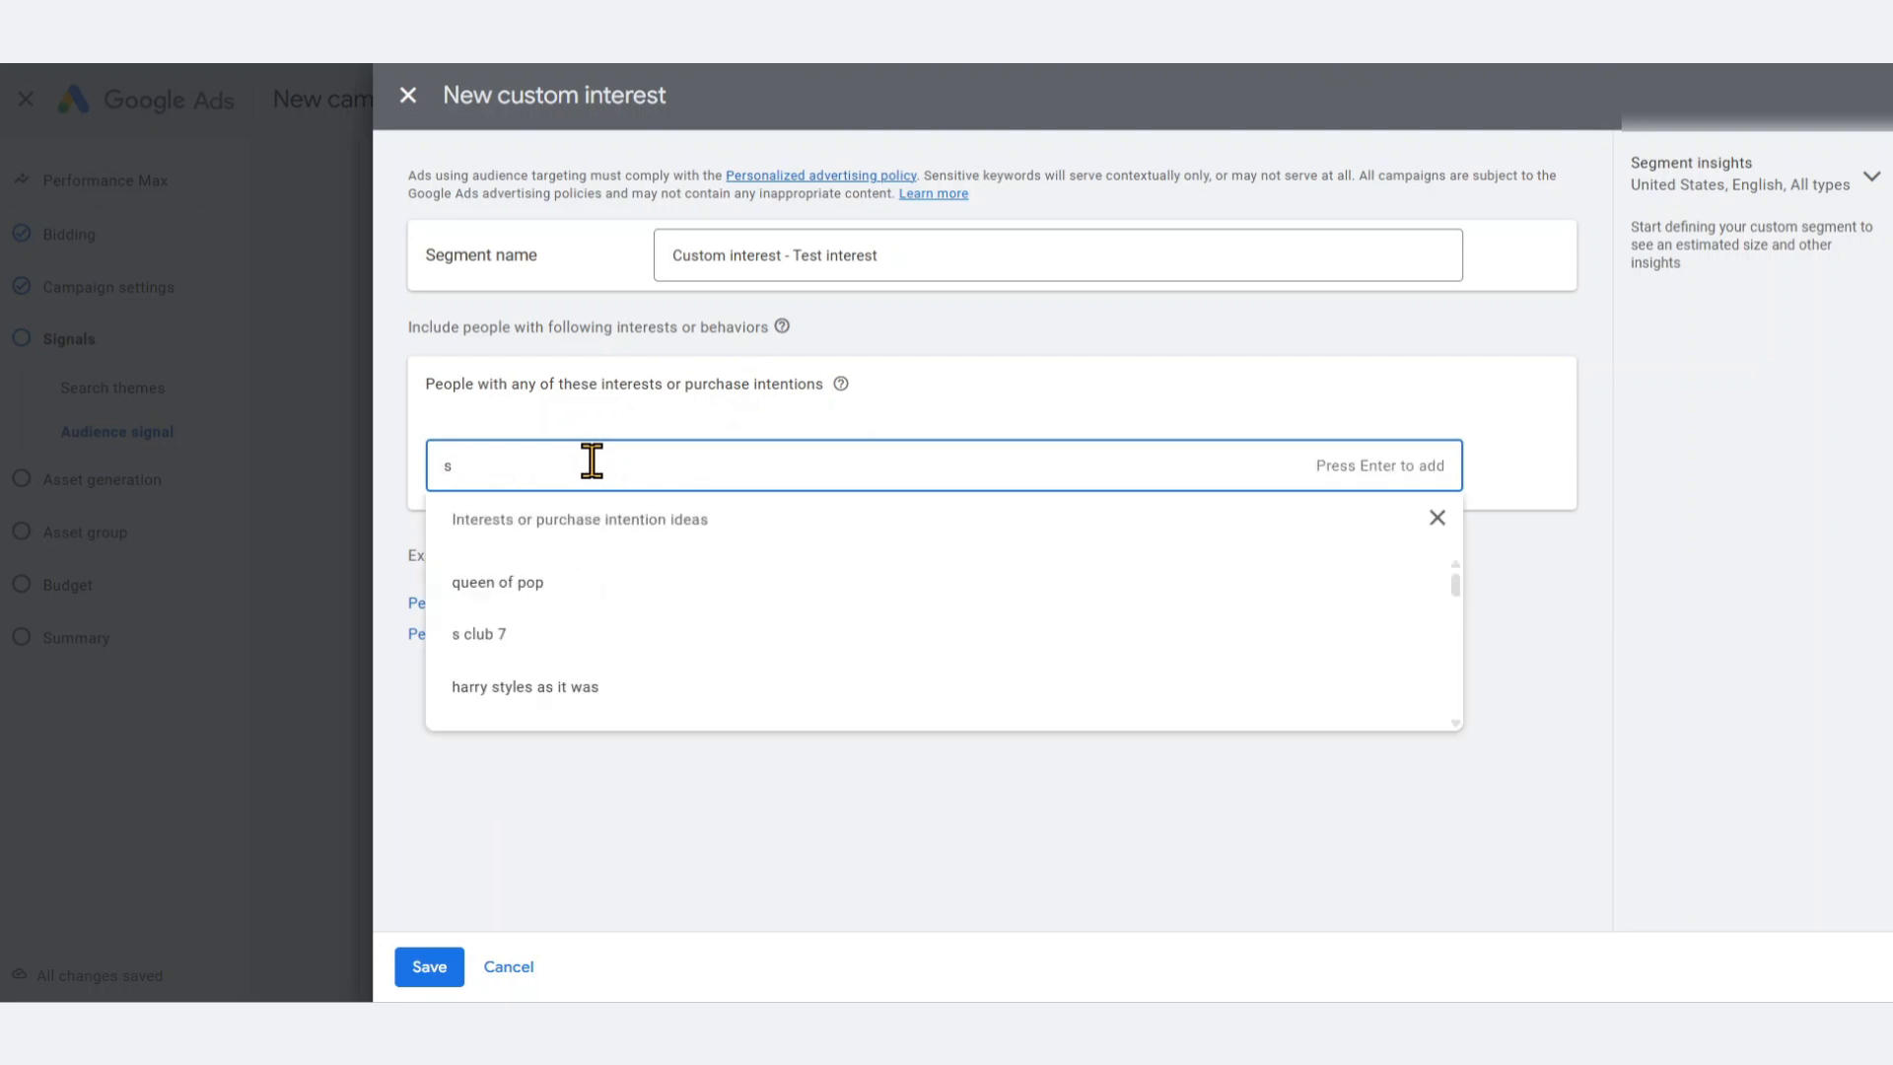
{"action": "type", "text": "tud earring"}
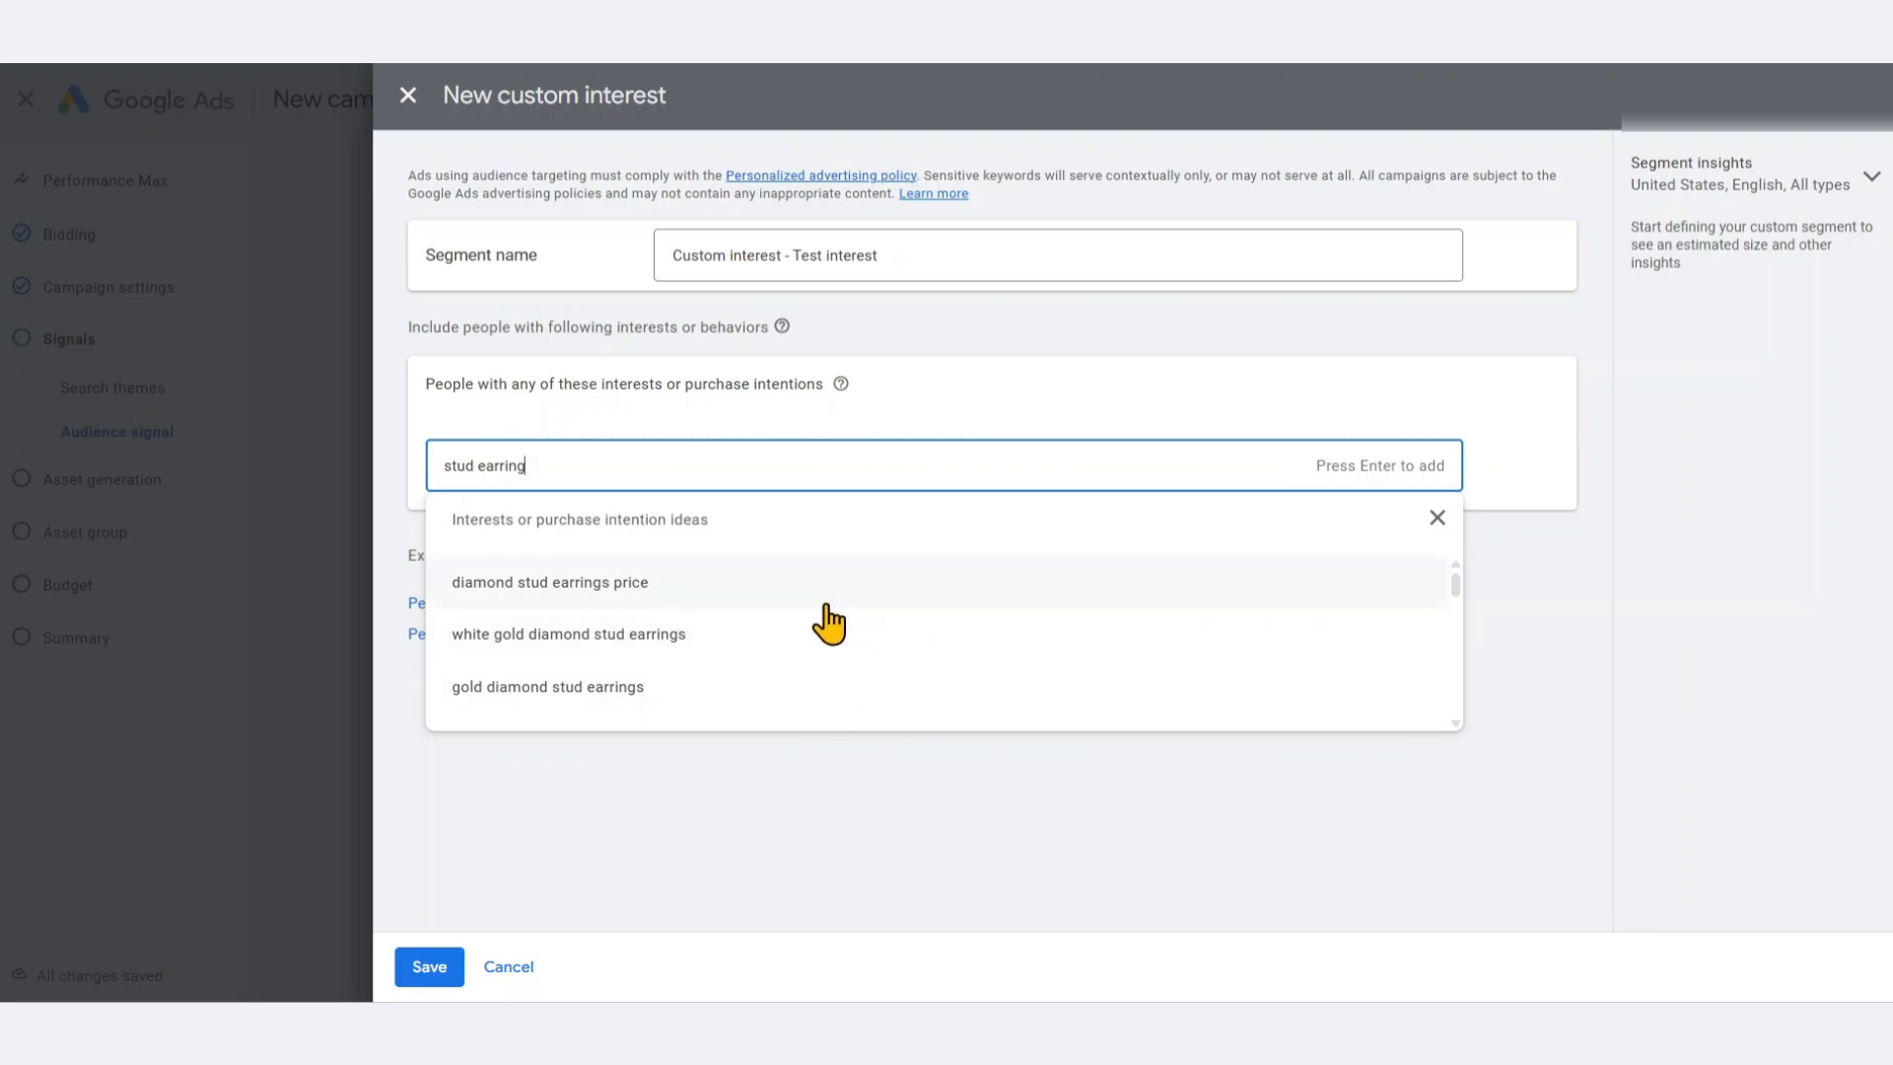
{"action": "type", "text": "s"}
{"action": "key", "text": "Return"}
{"action": "left_click", "coordinate": [768, 677]}
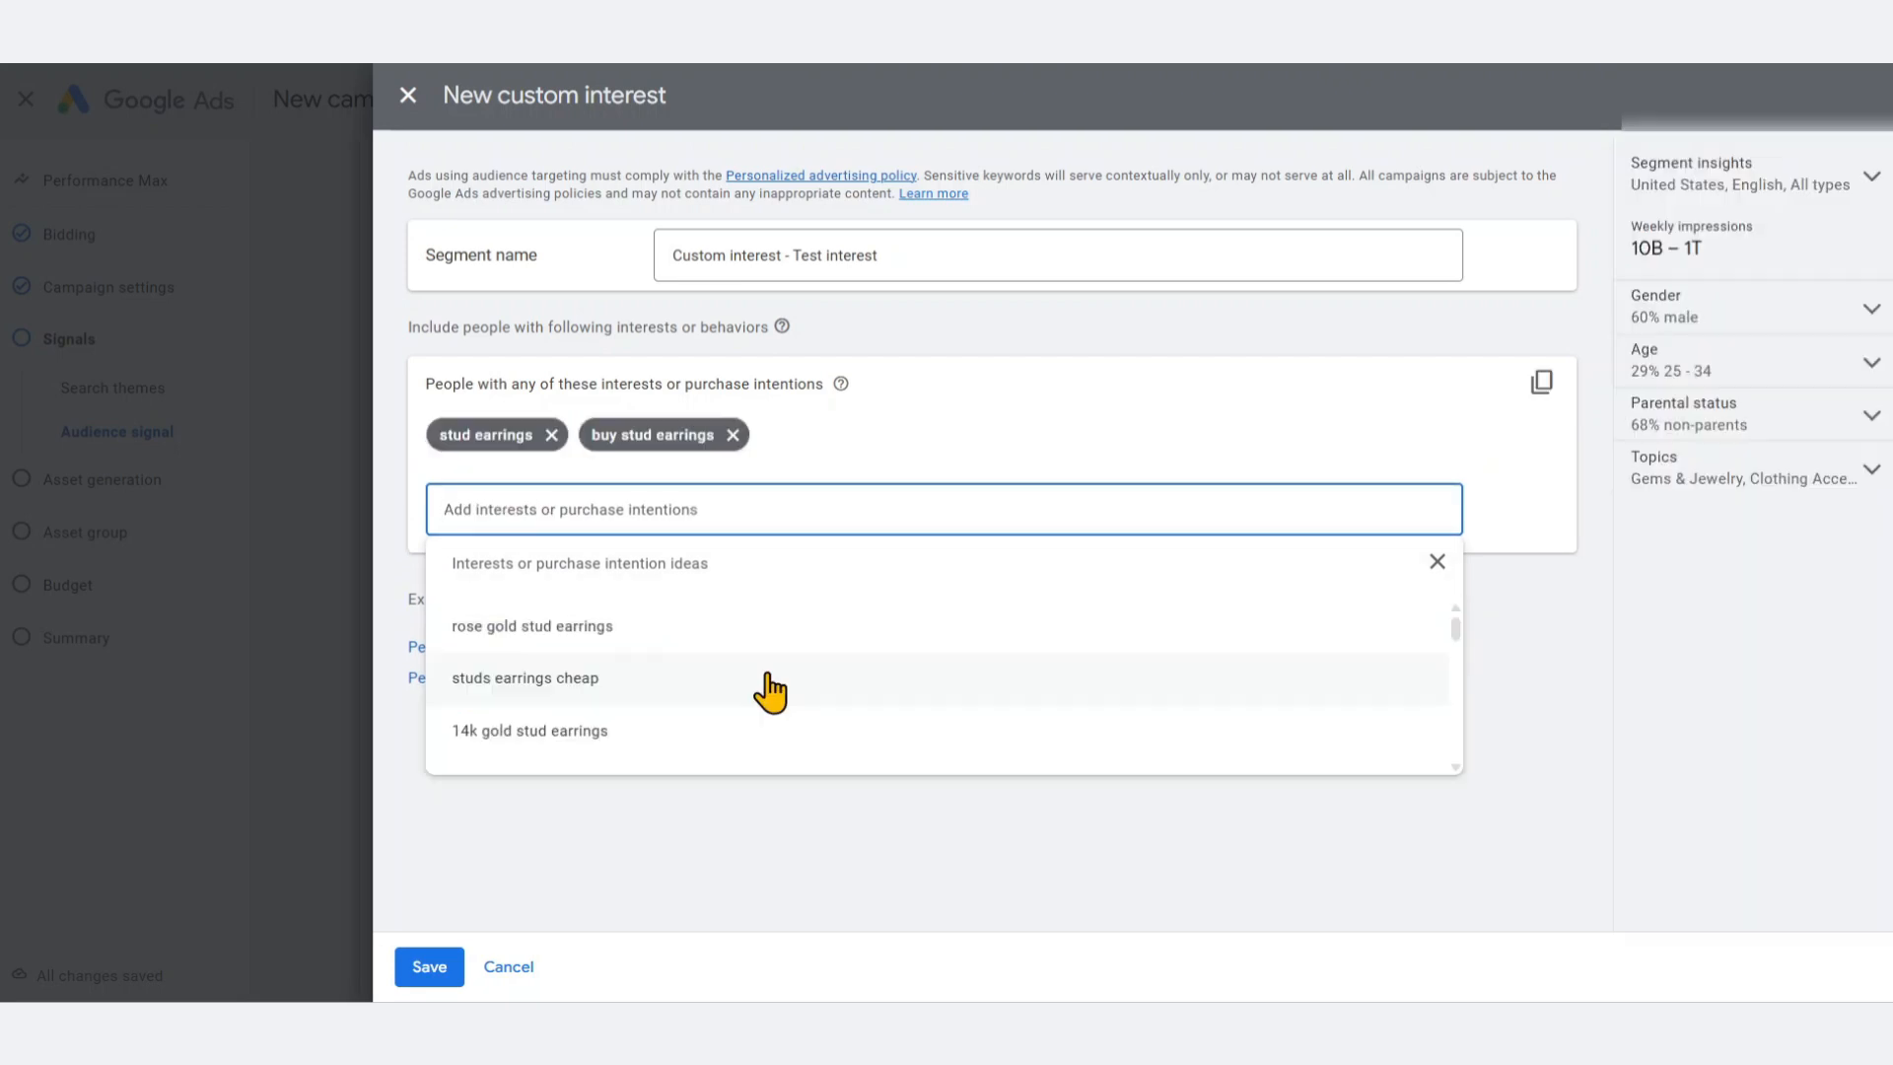
{"action": "type", "text": "best stud earrings"}
{"action": "key", "text": "Return"}
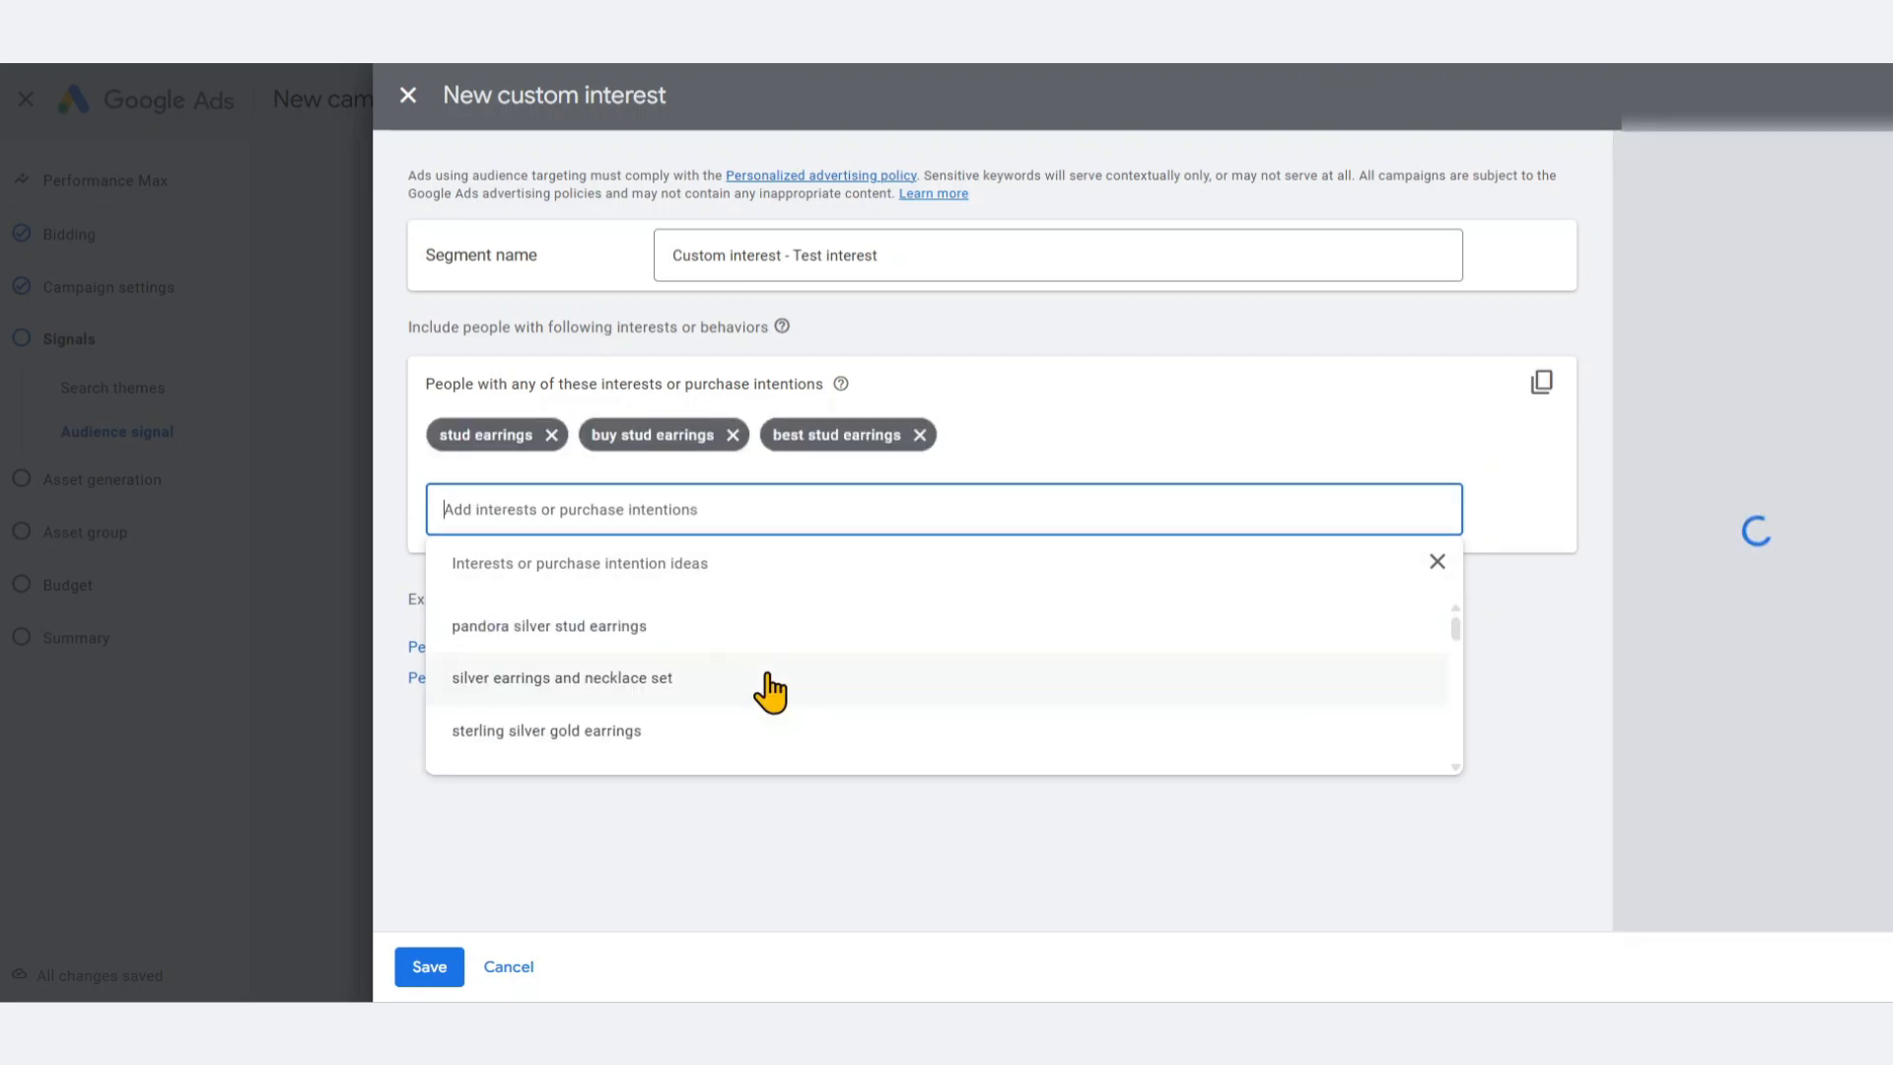
{"action": "type", "text": "affordable stud earrings"}
{"action": "key", "text": "Return"}
{"action": "type", "text": "gold stud earrings"}
{"action": "key", "text": "Return"}
{"action": "type", "text": "diamond stud earrings"}
{"action": "key", "text": "Return"}
{"action": "type", "text": "silver stud earrings"}
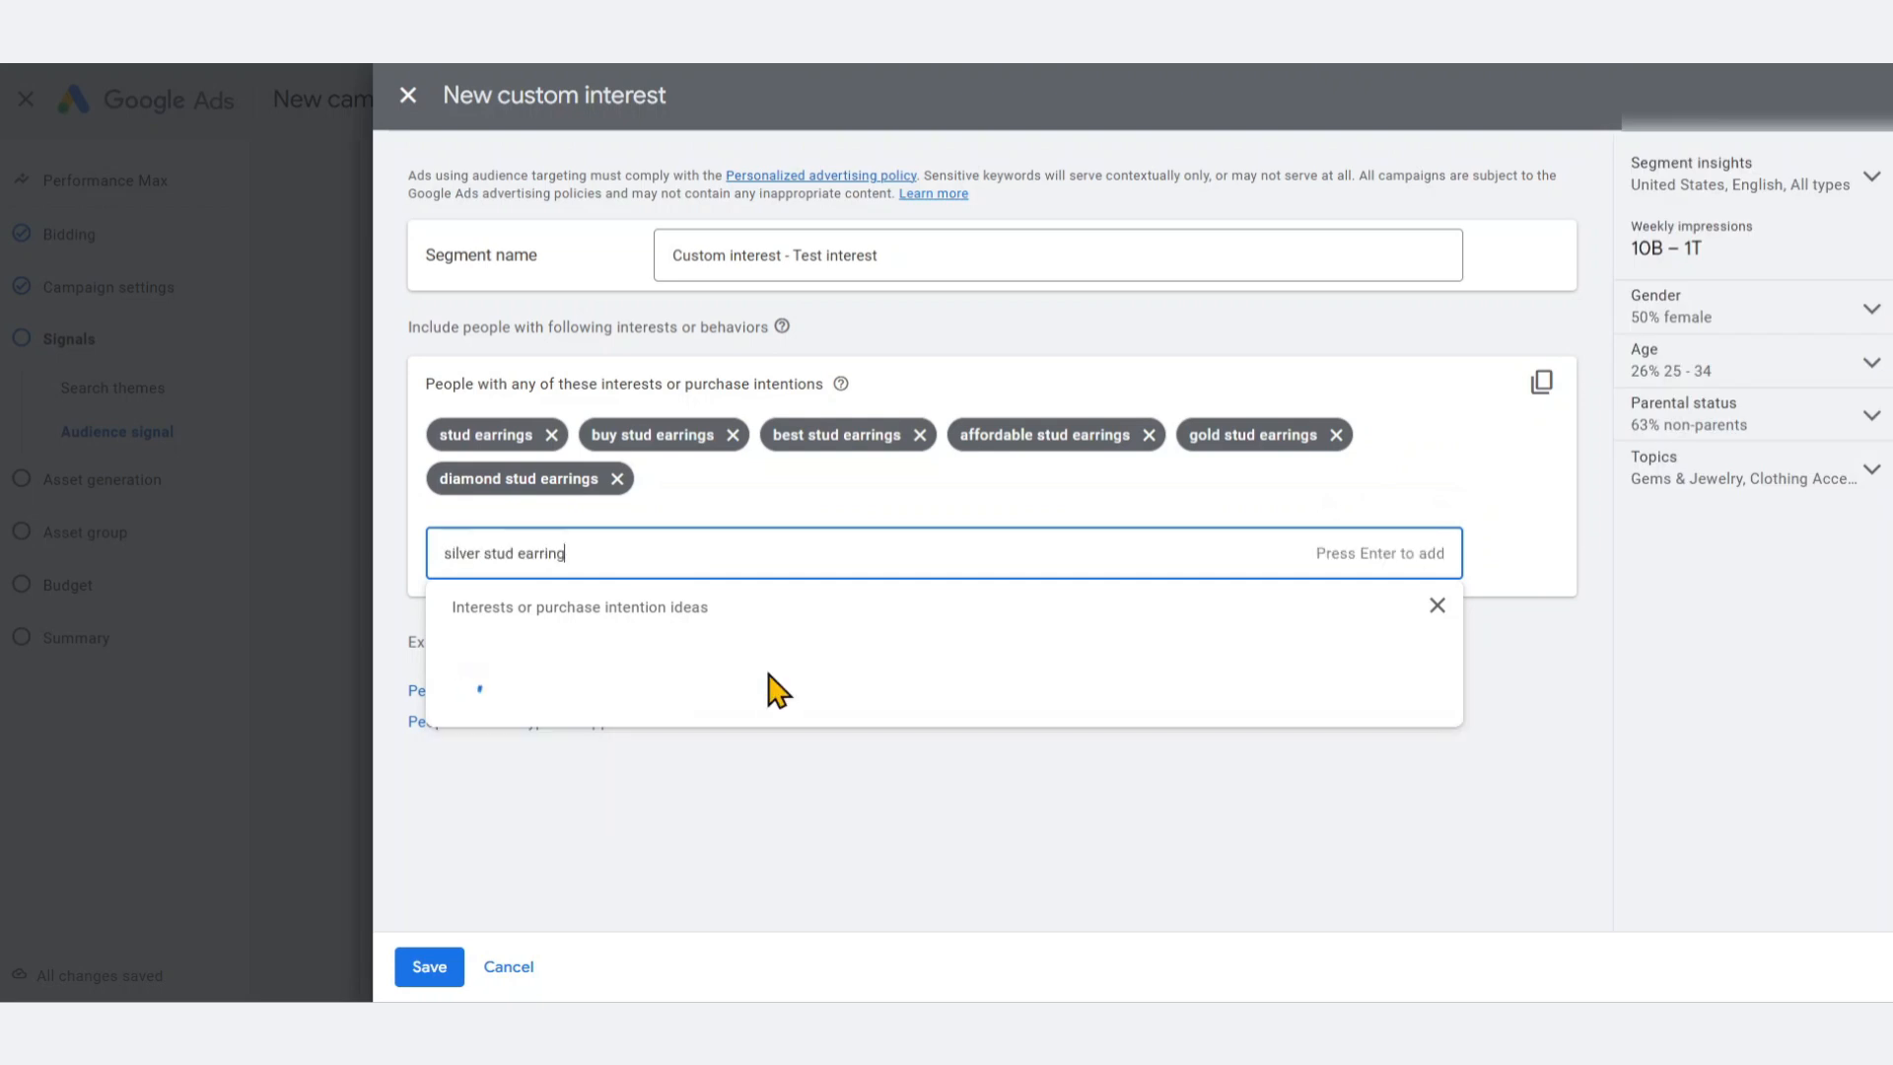
{"action": "key", "text": "Return"}
{"action": "left_click", "coordinate": [1117, 774]}
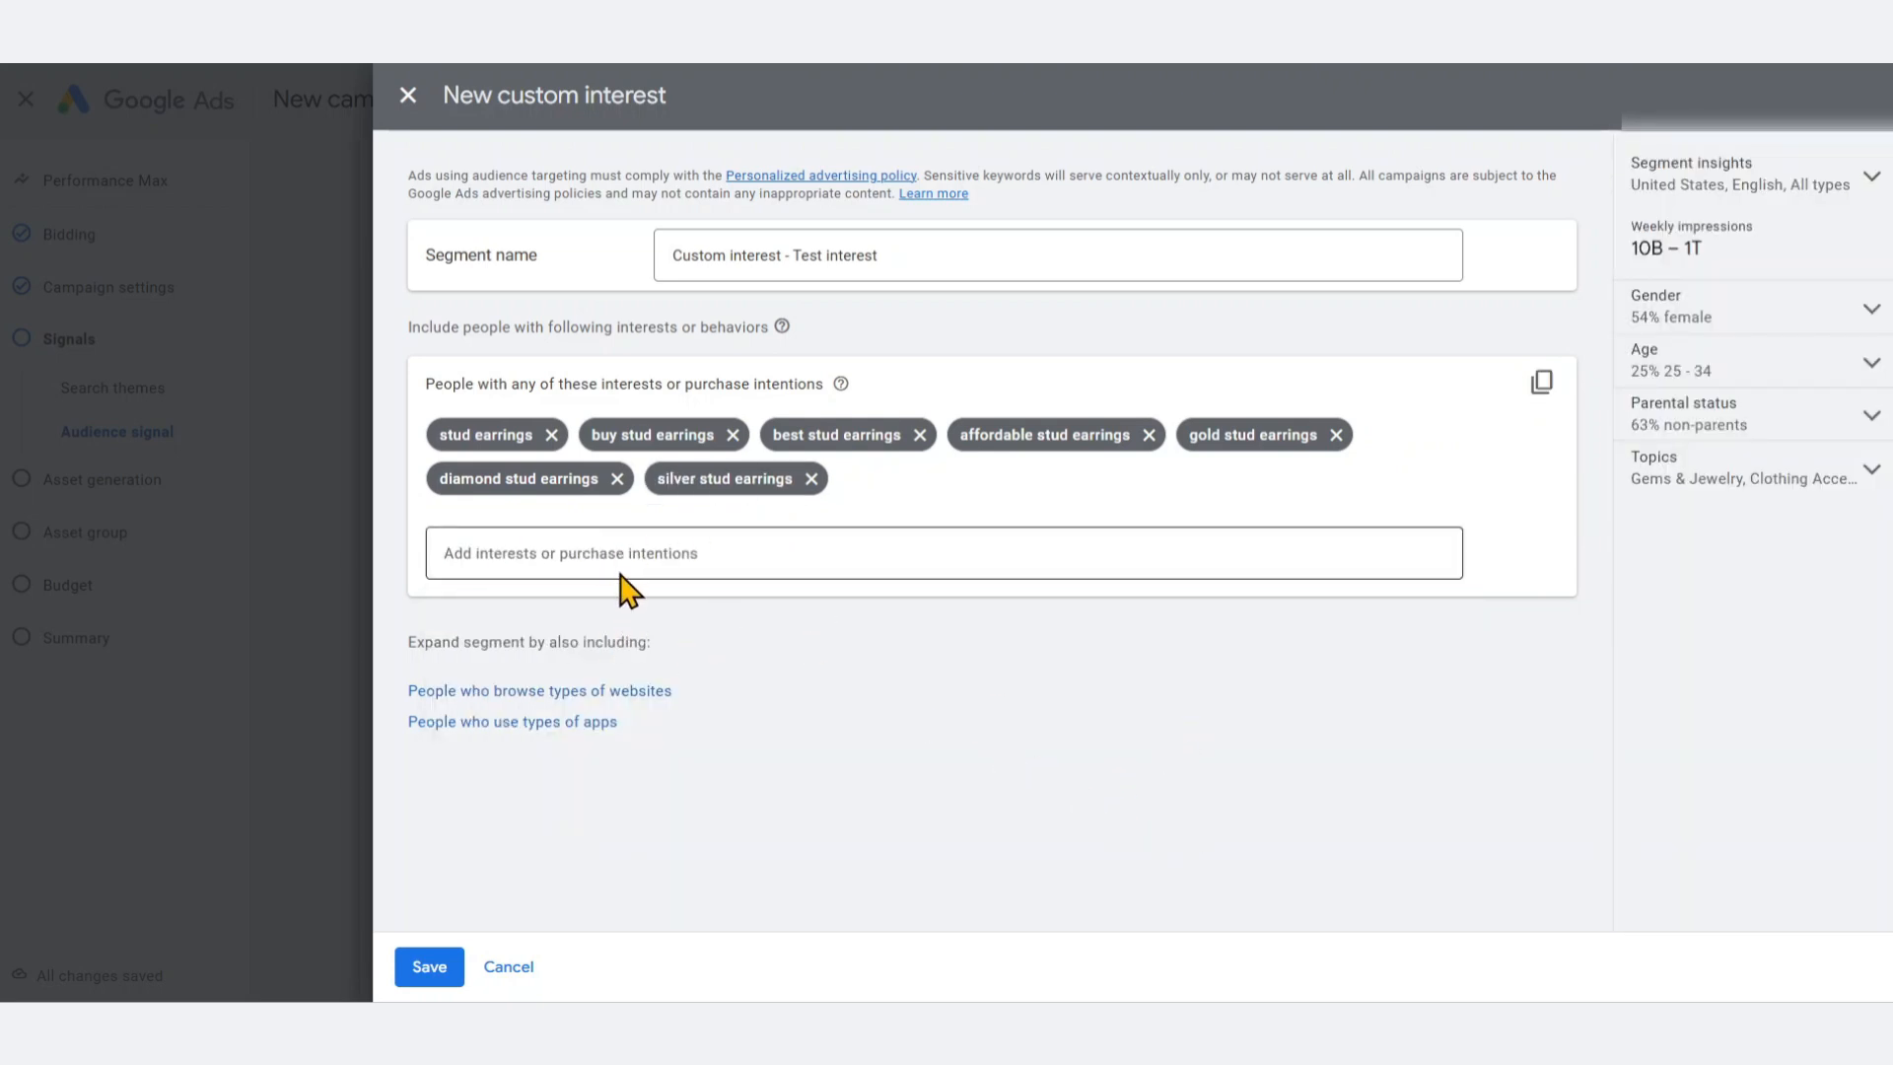
Expand the custom segment with similar websites and apps, add tiffany.com as a website, leave the apps empty and save the segment
{"action": "left_click", "coordinate": [639, 693]}
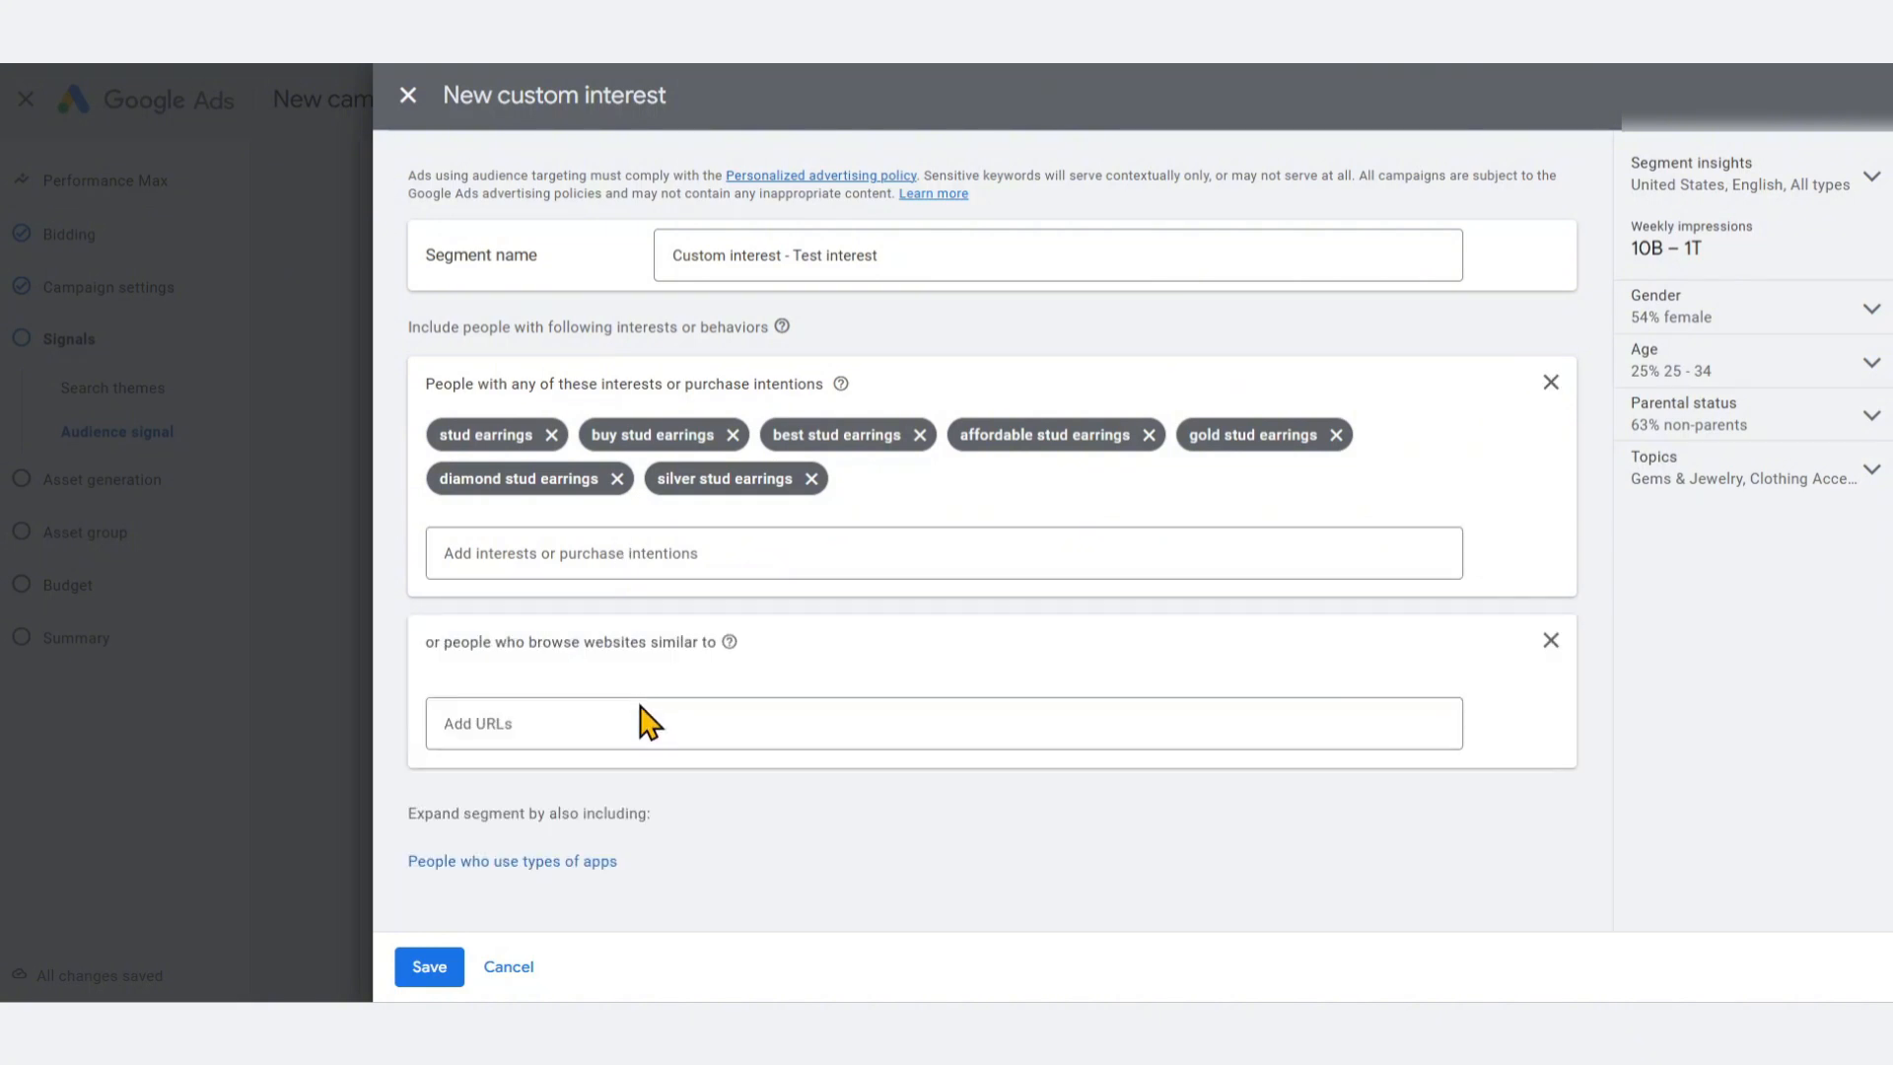
{"action": "left_click", "coordinate": [560, 855]}
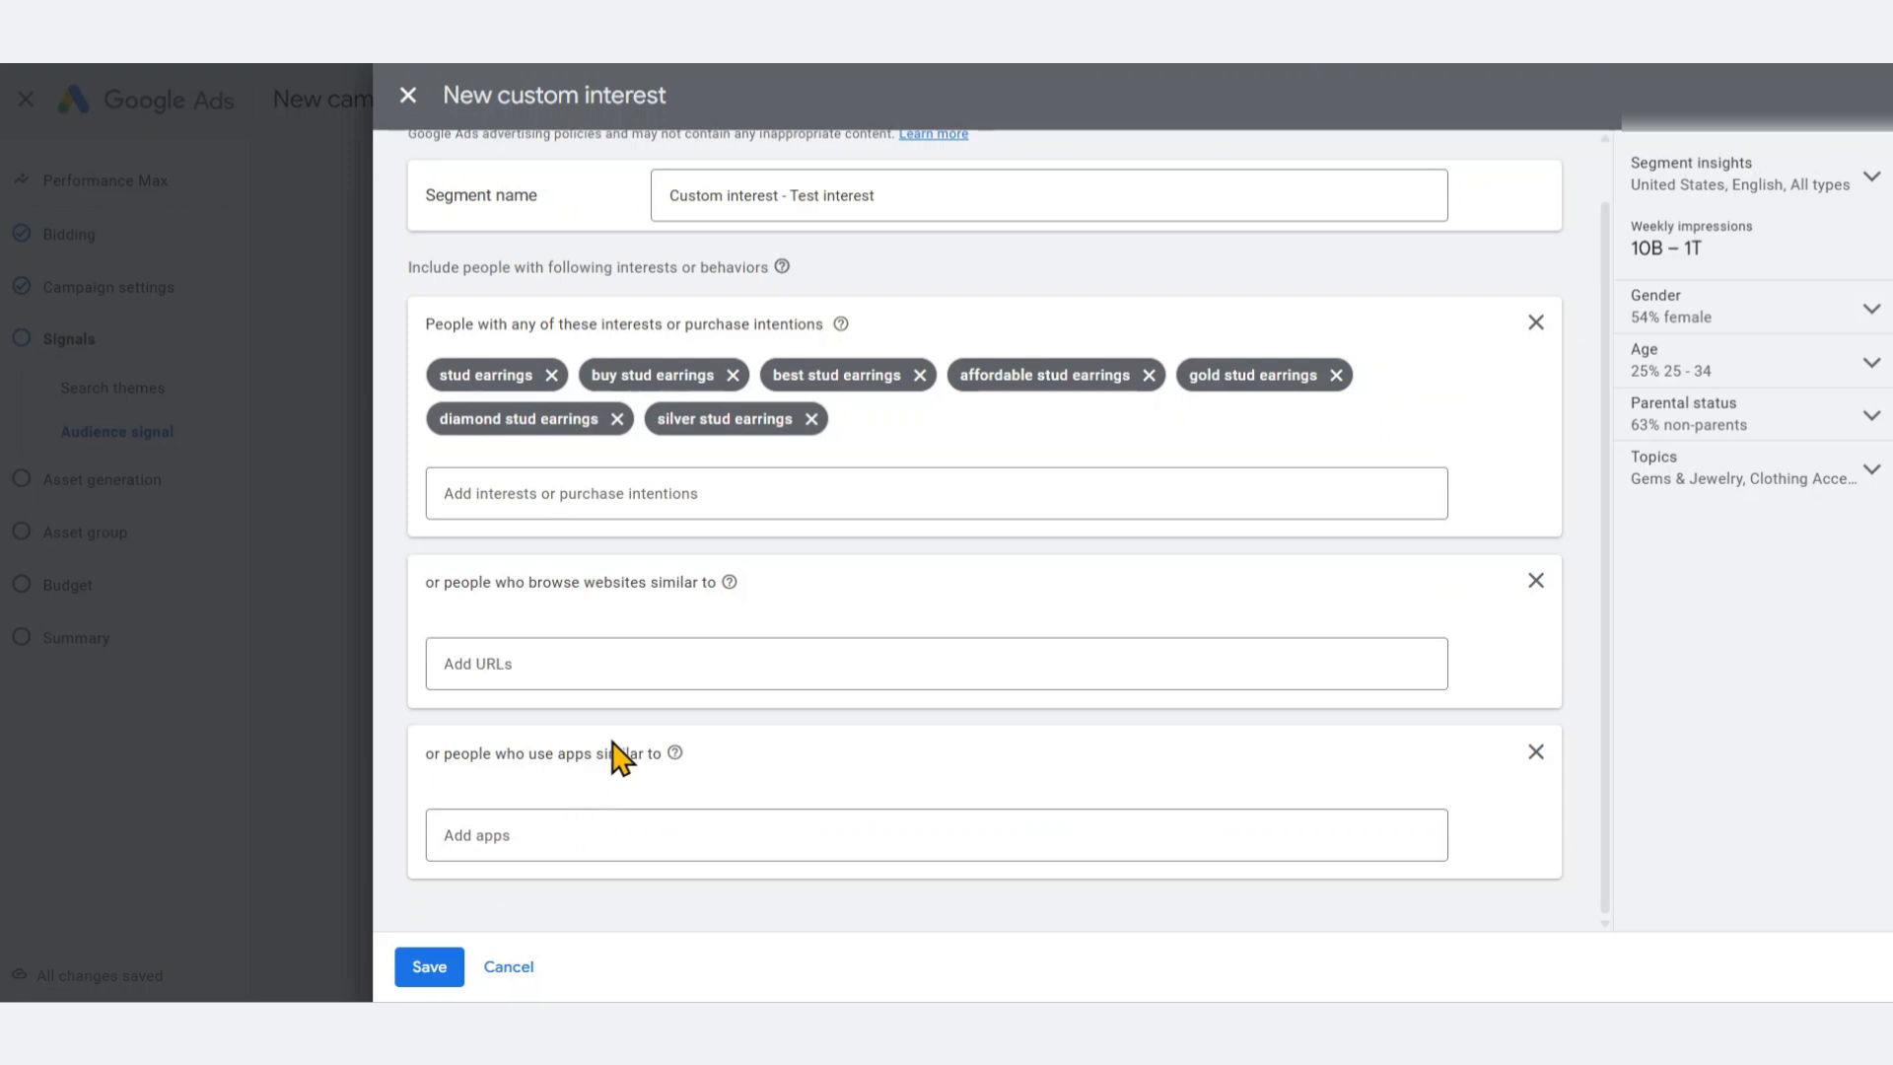
{"action": "left_click", "coordinate": [638, 668]}
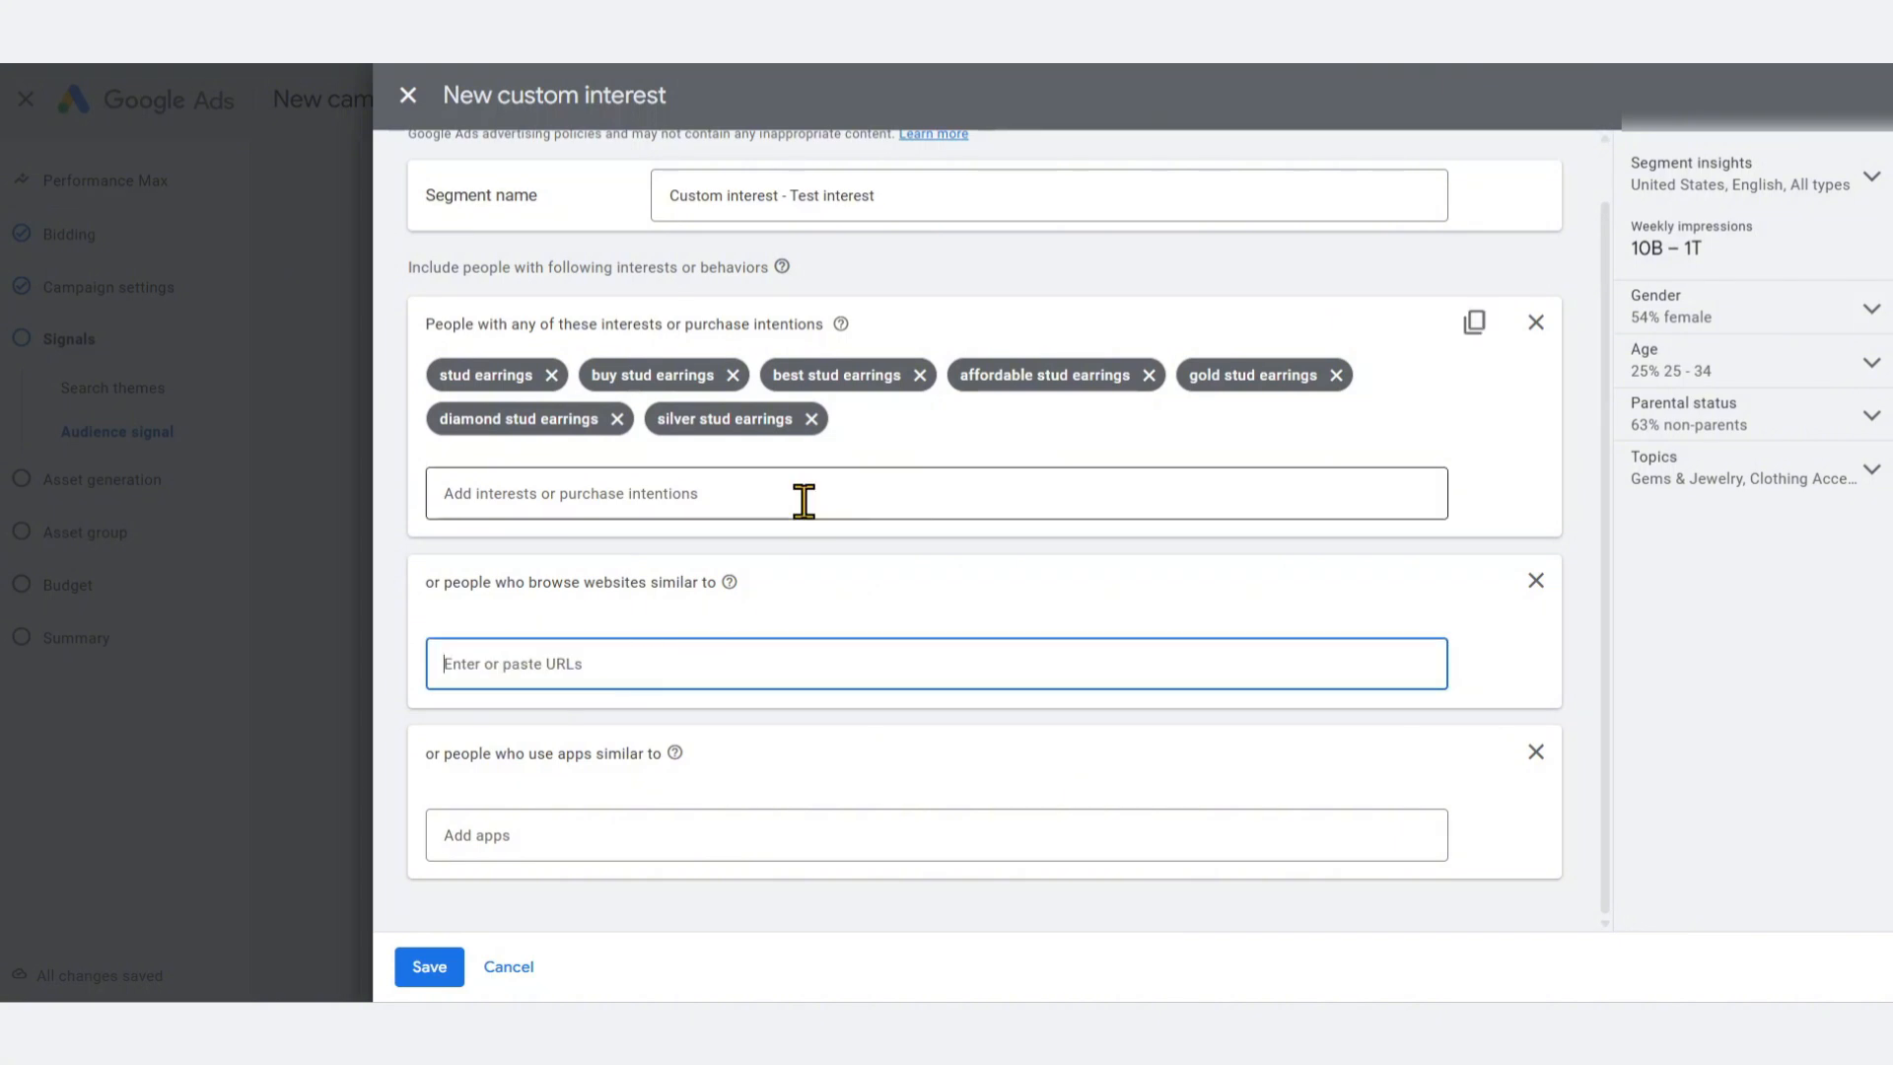
{"action": "type", "text": "tiffa"}
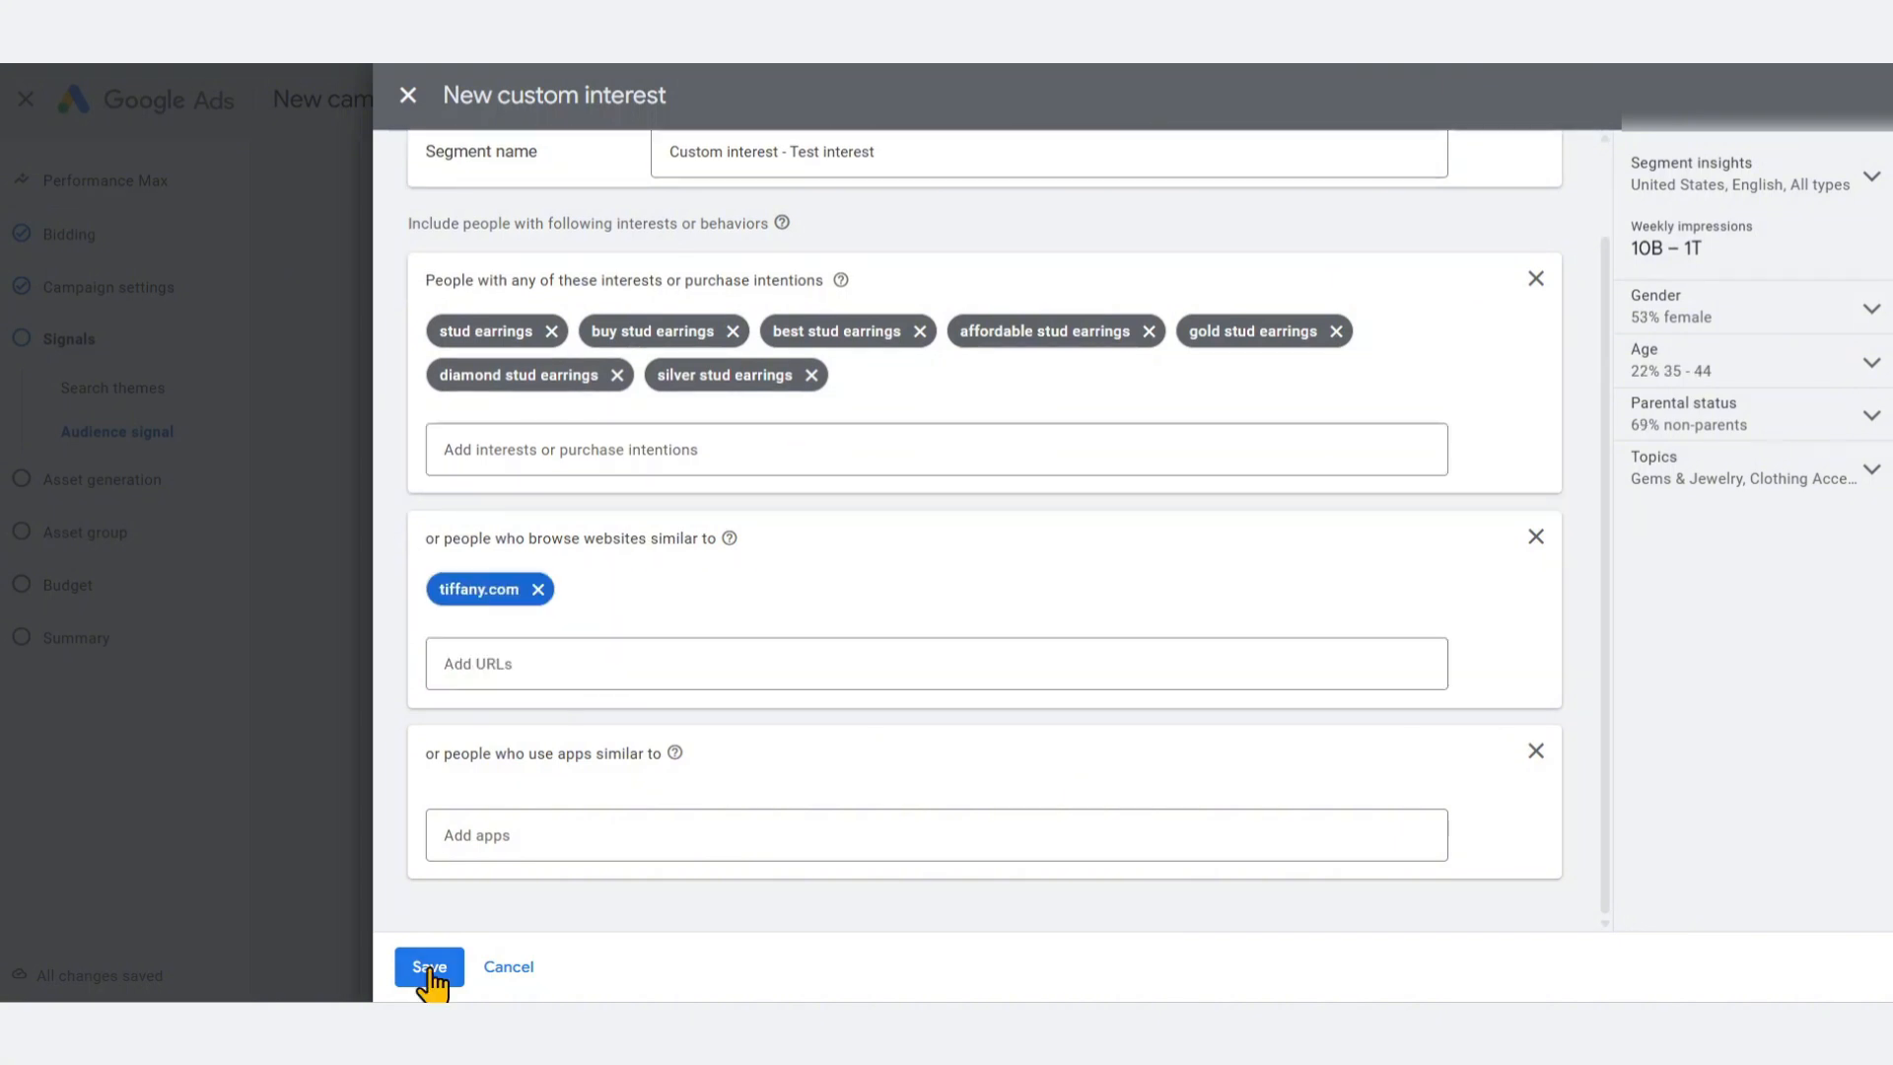
{"action": "left_click", "coordinate": [427, 974]}
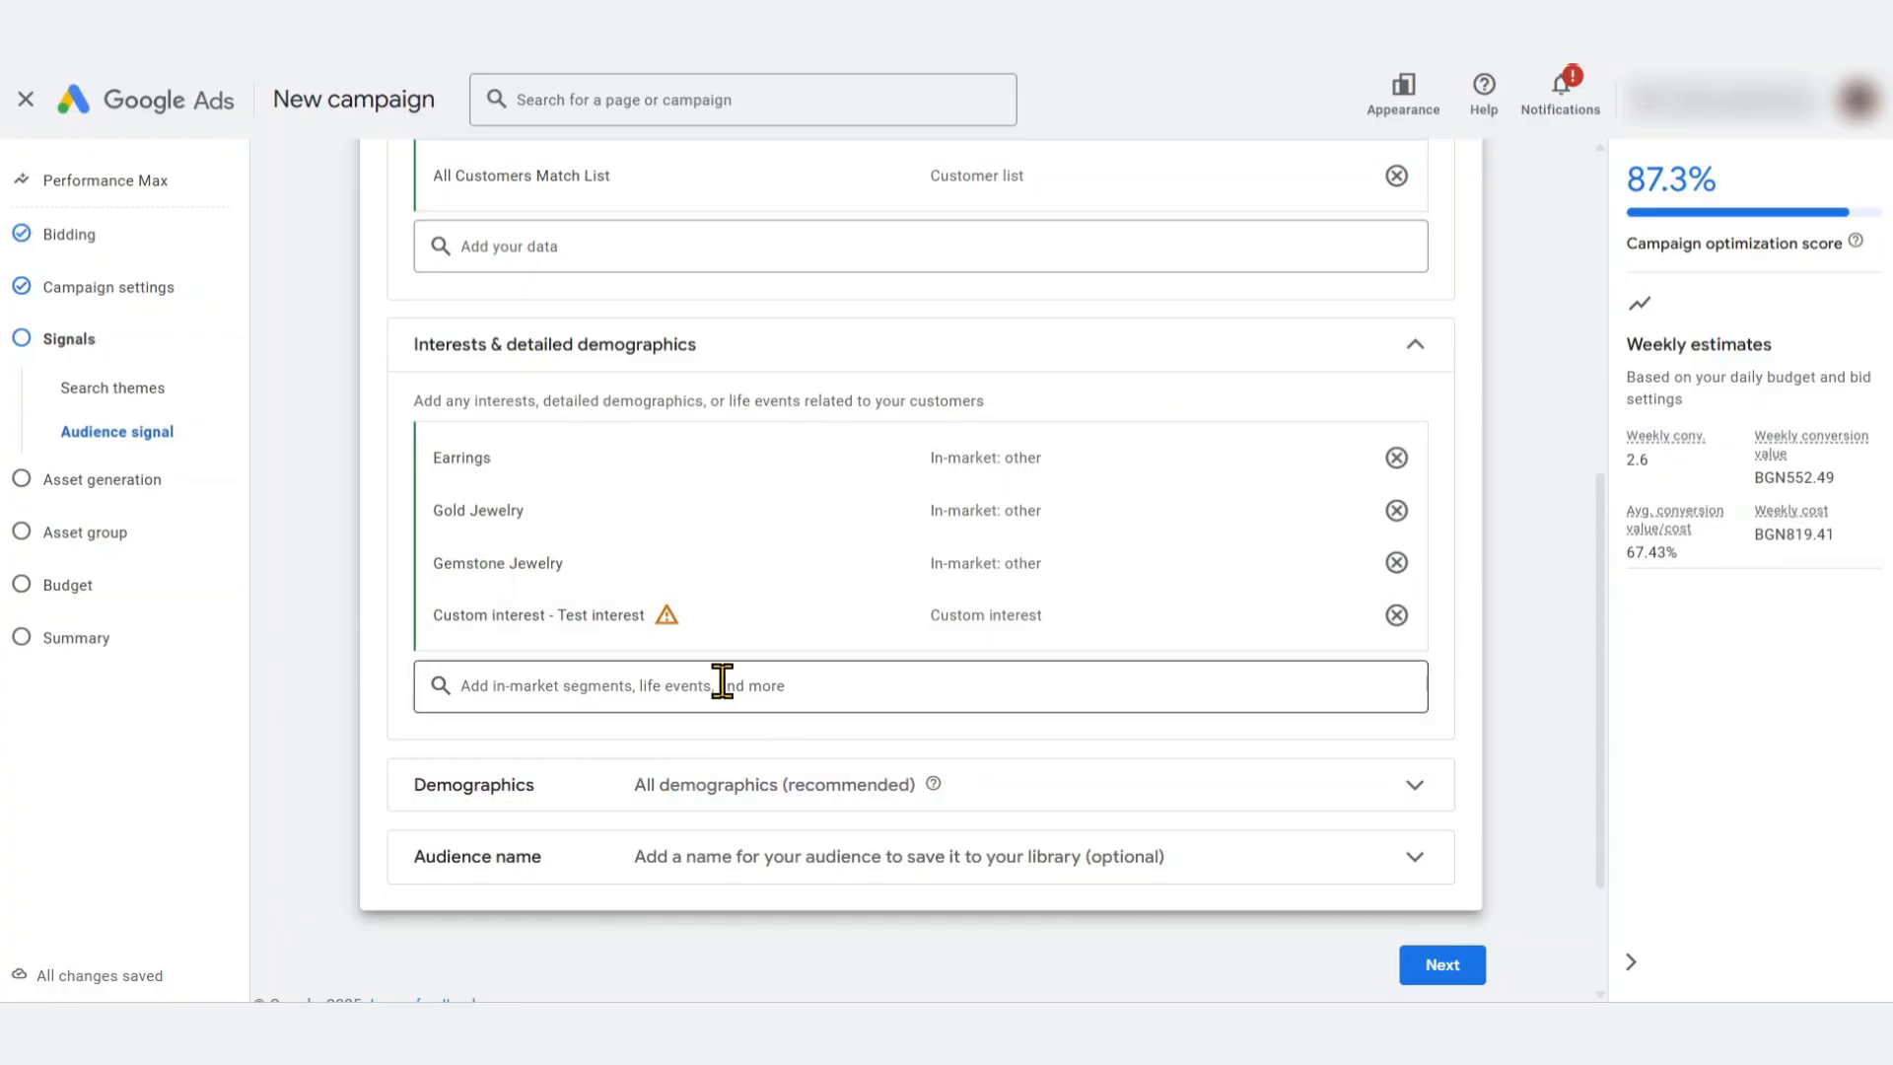
Check the review status and eligibility details of the custom interest segment in the audience signal
{"action": "mouse_move", "coordinate": [665, 613]}
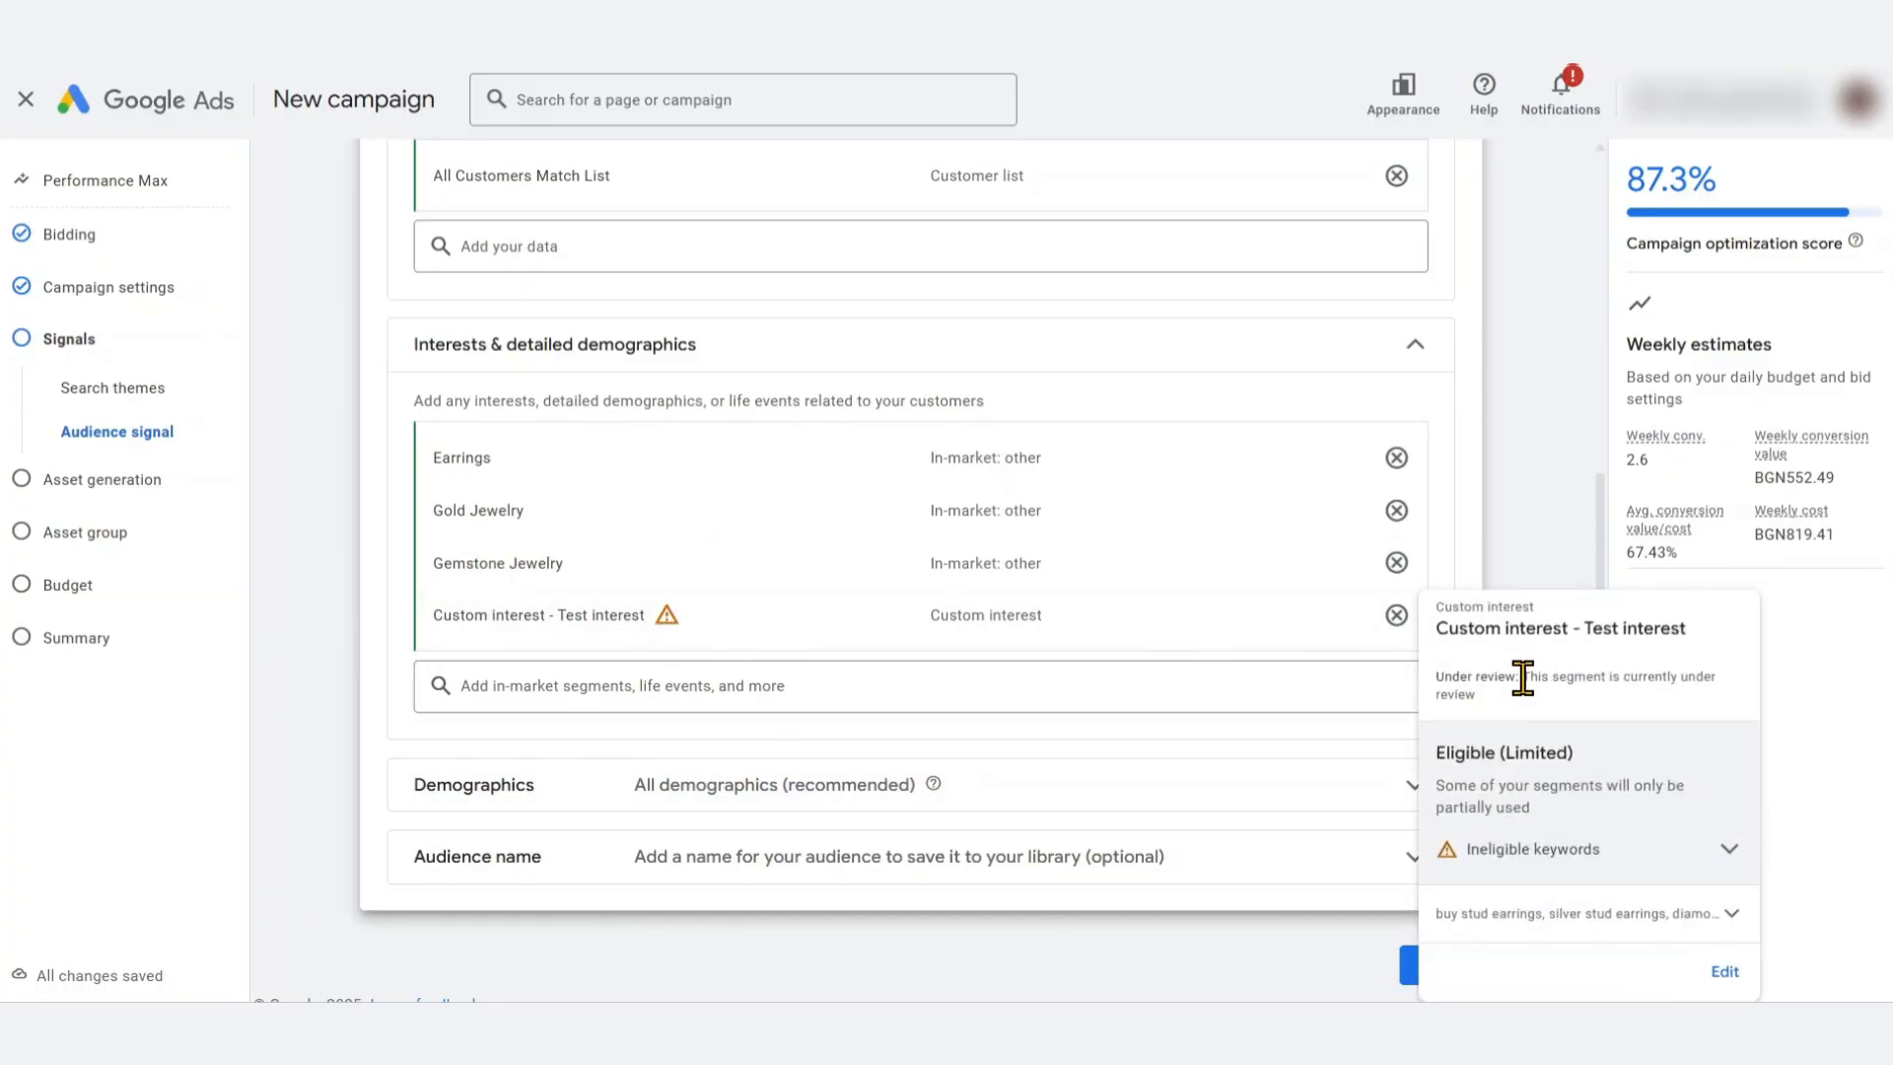
{"action": "left_click_drag", "start_coordinate": [1524, 679], "coordinate": [1575, 712]}
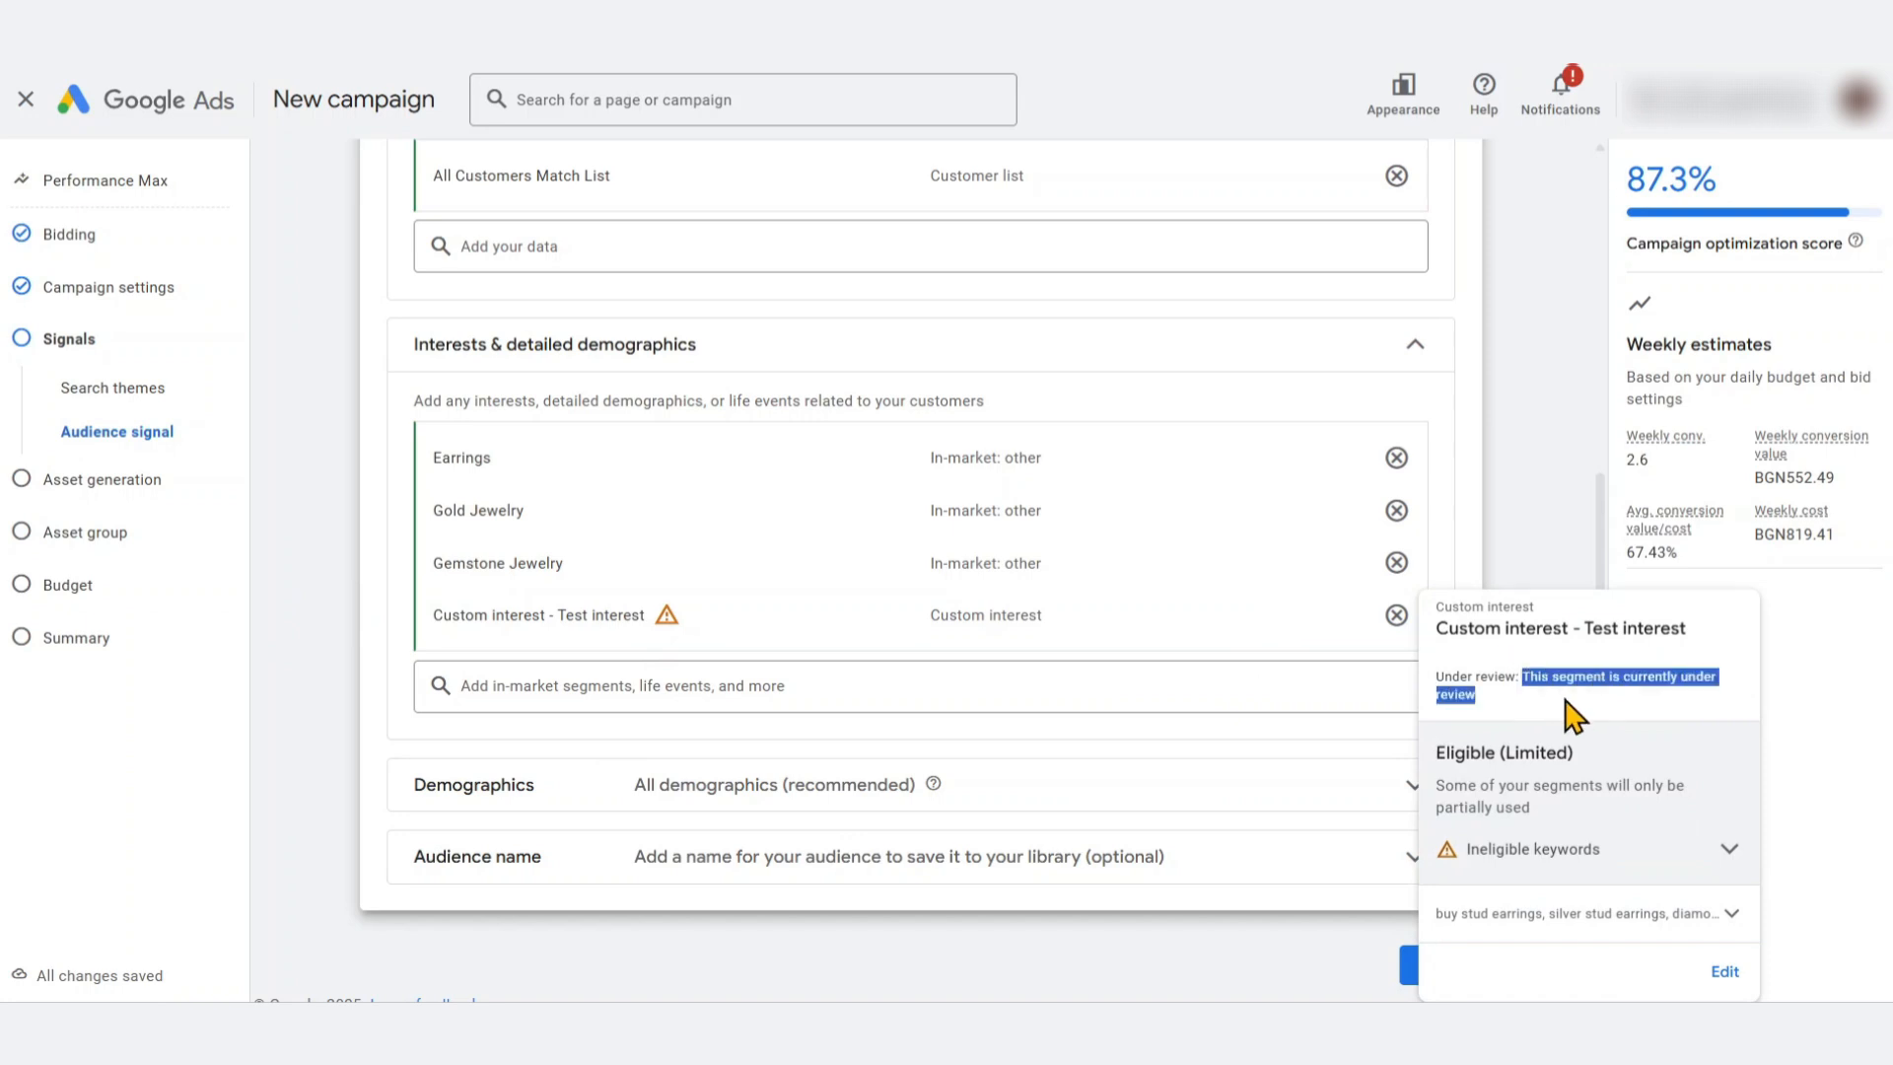
{"action": "scroll", "coordinate": [318, 571], "scroll_direction": "down", "scroll_amount": 2}
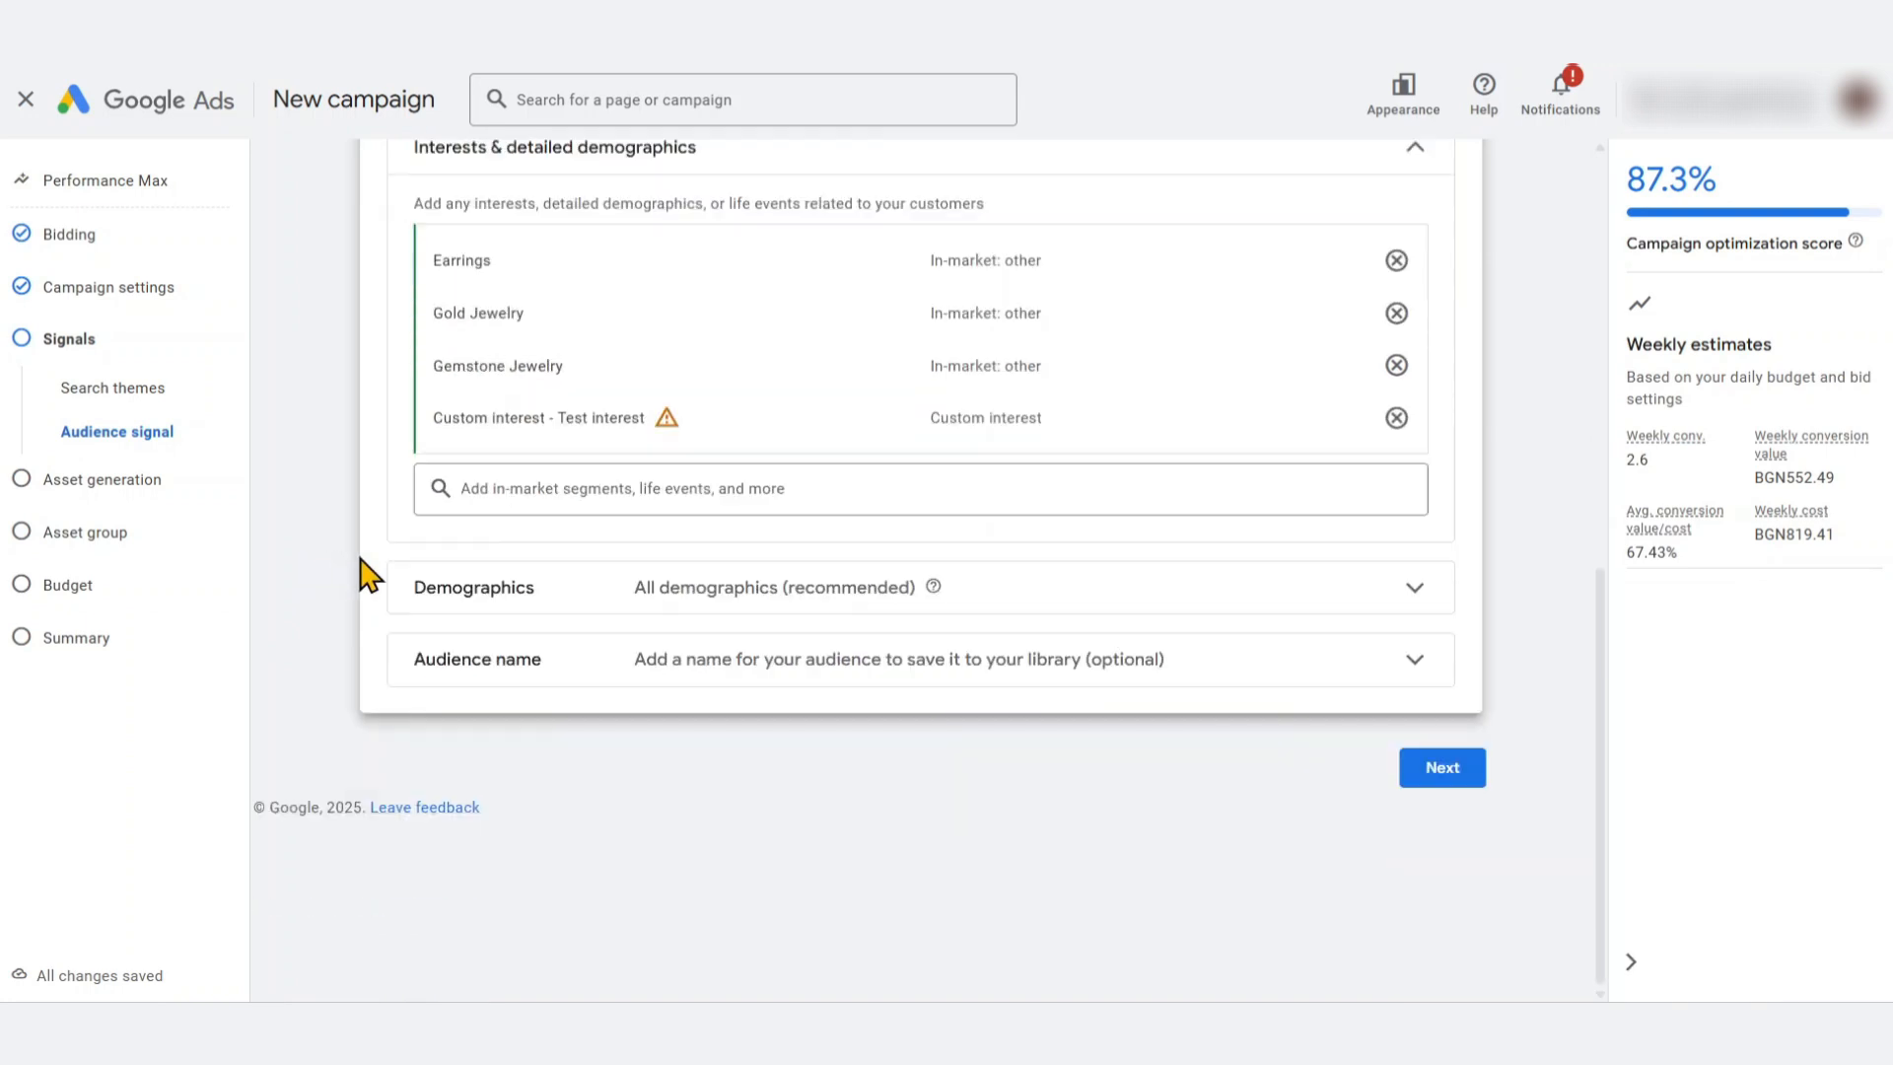
Examine the audience signal's demographics options, including gender, age, parental status and household income, keeping all demographics selected
{"action": "left_click", "coordinate": [667, 603]}
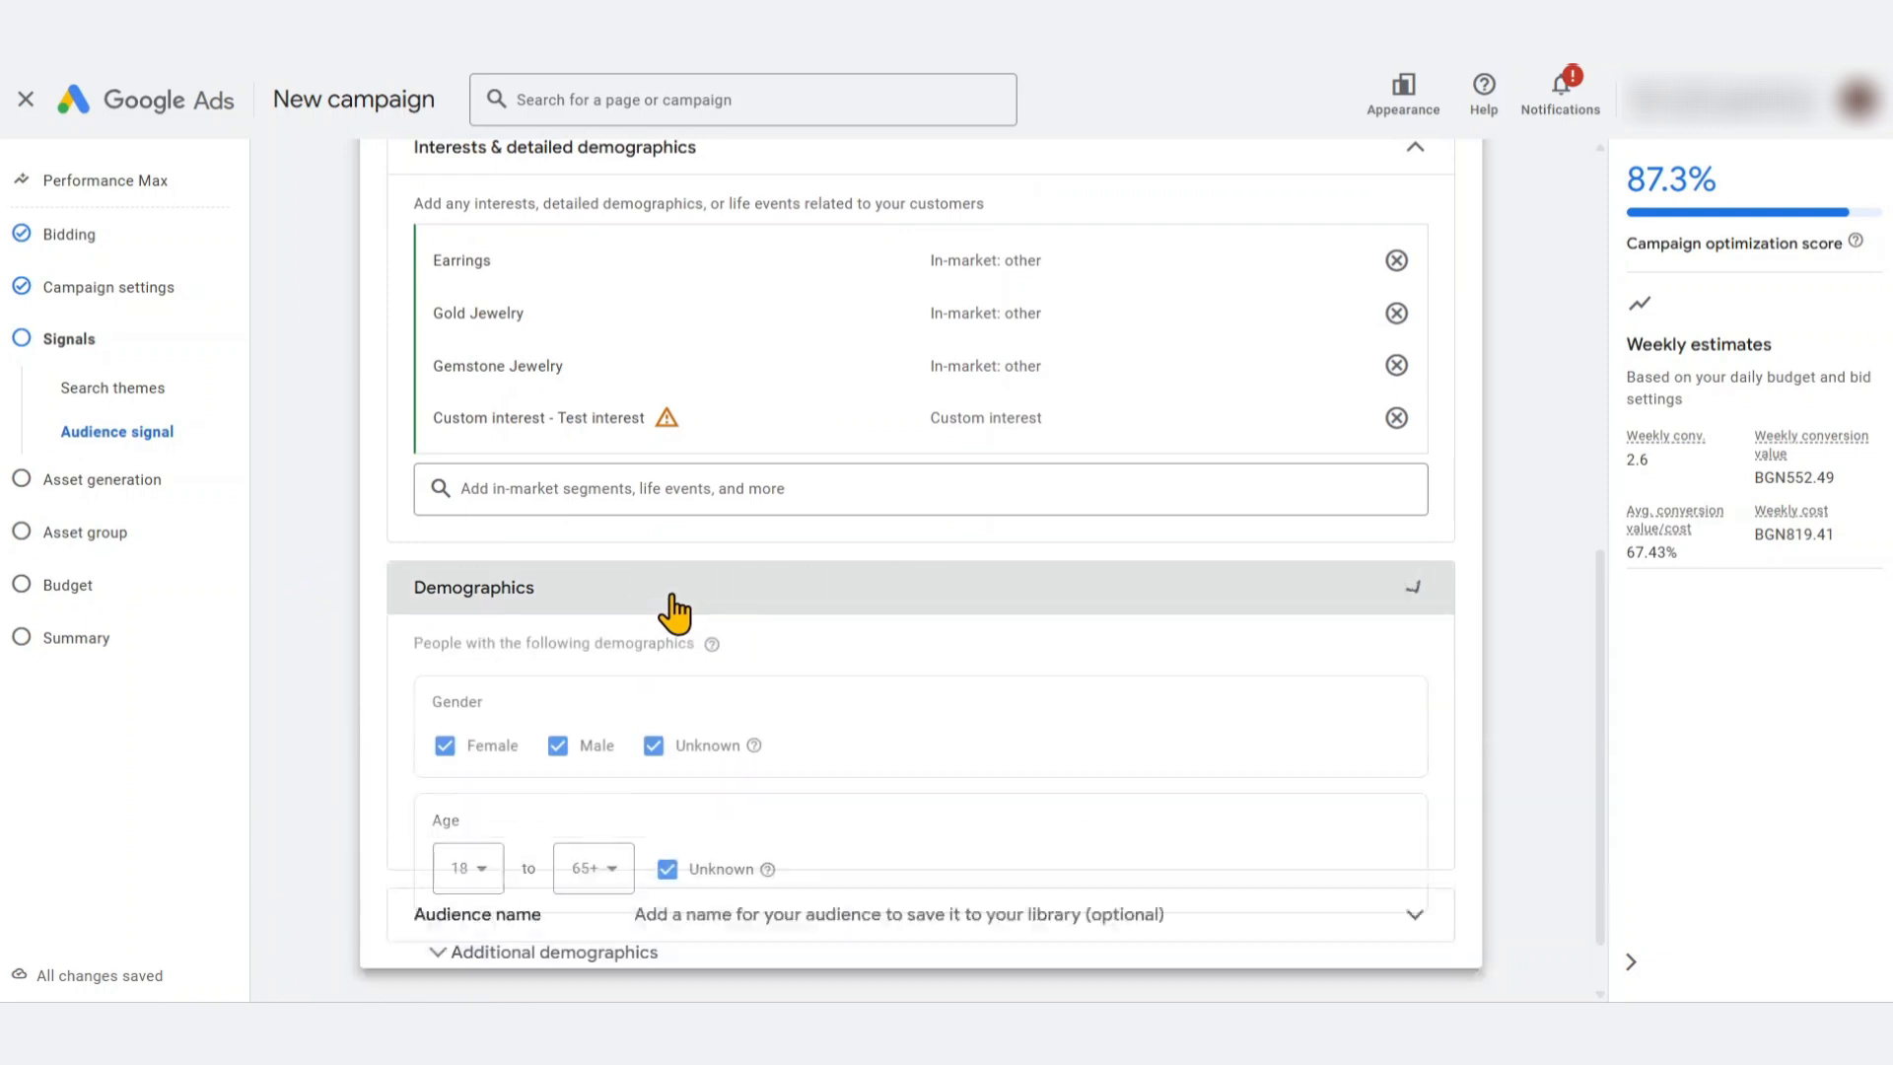
{"action": "scroll", "coordinate": [334, 608], "scroll_direction": "down", "scroll_amount": 2}
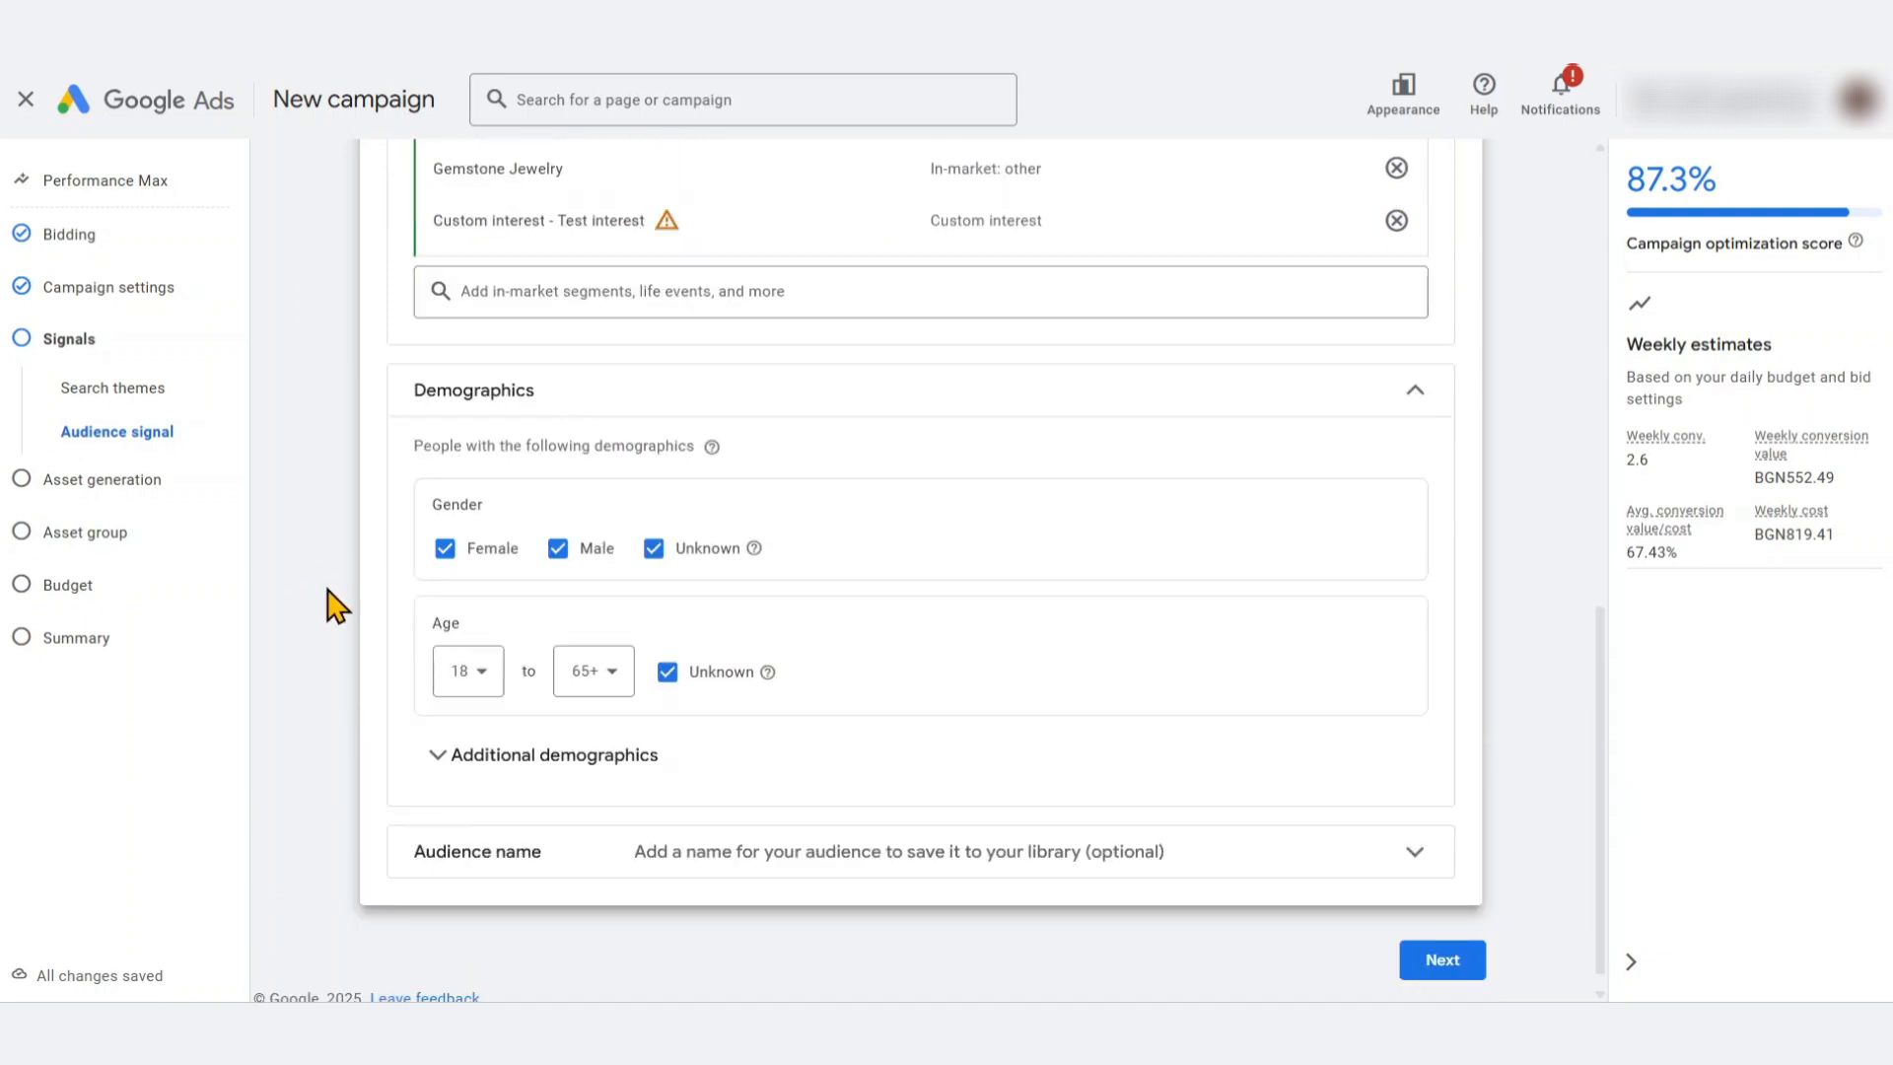
{"action": "left_click", "coordinate": [434, 756]}
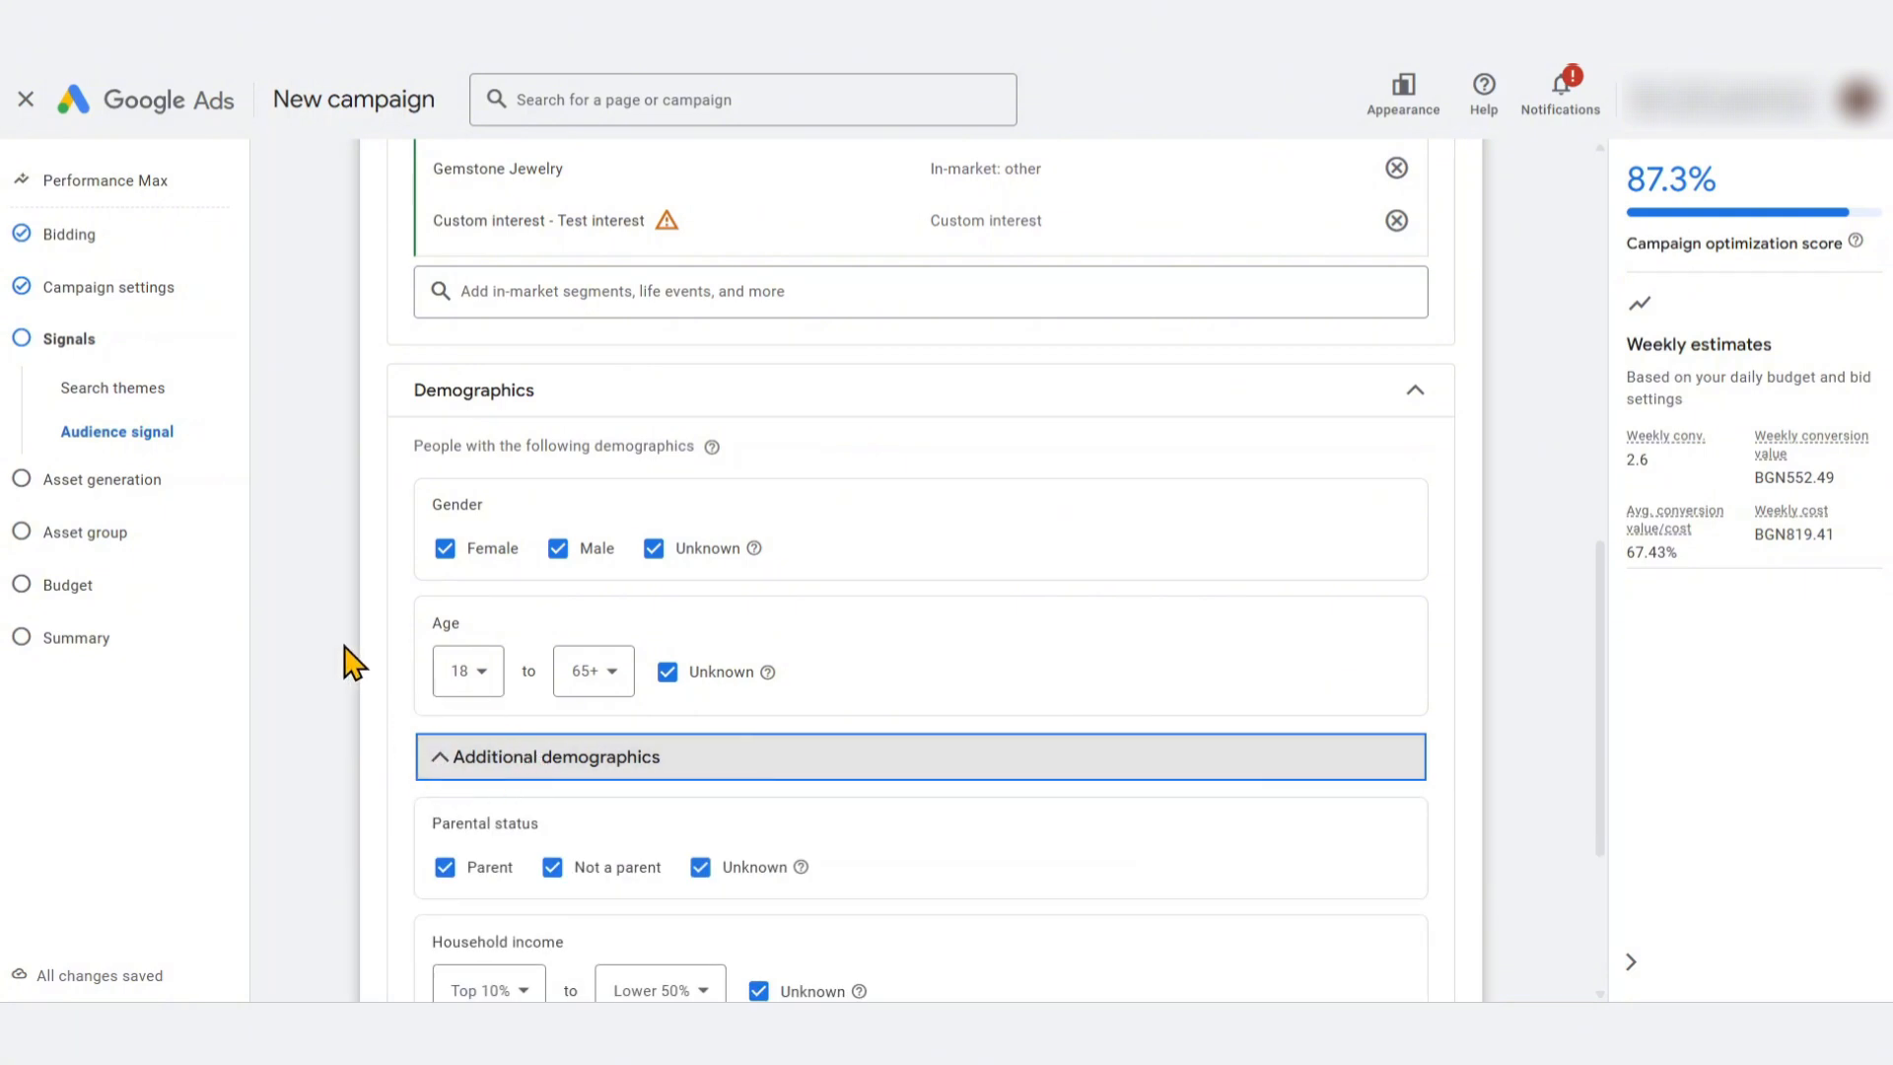
{"action": "scroll", "coordinate": [351, 660], "scroll_direction": "down", "scroll_amount": 3}
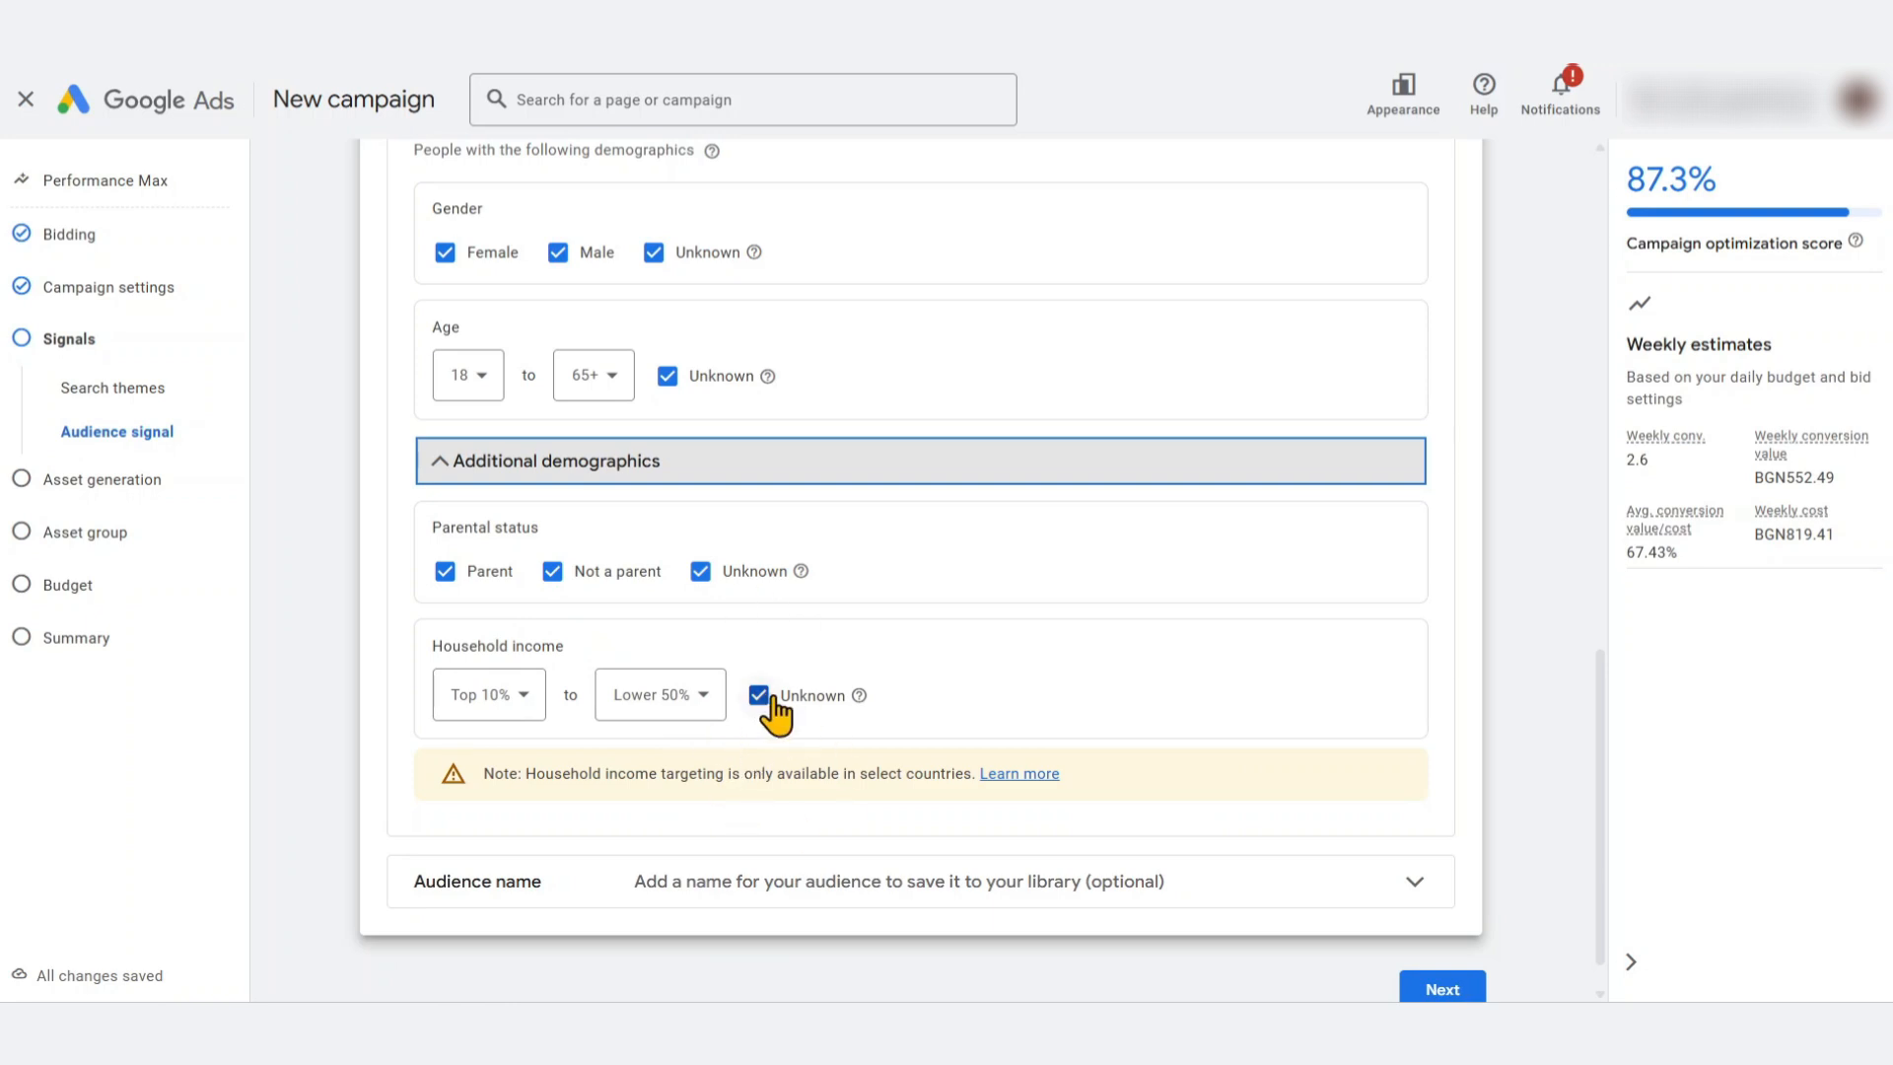
{"action": "scroll", "coordinate": [774, 699], "scroll_direction": "up", "scroll_amount": 2}
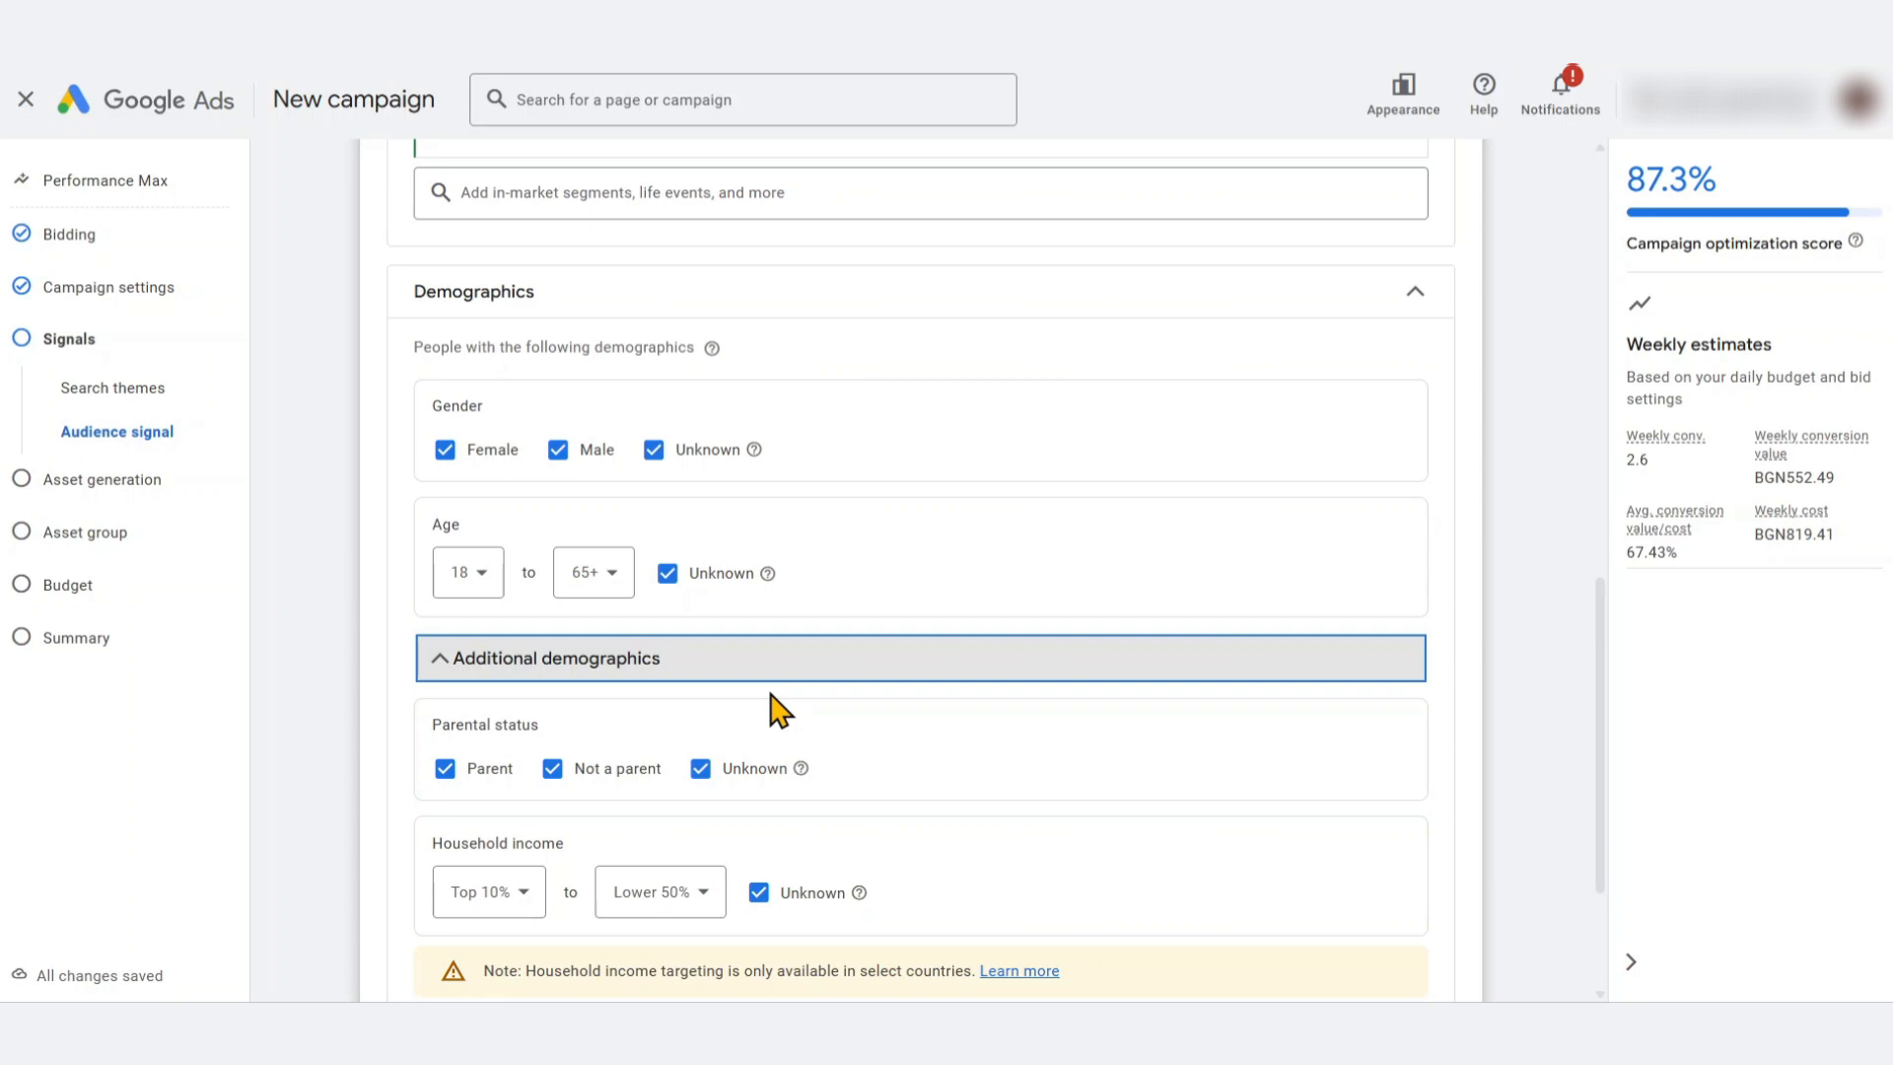
{"action": "left_click", "coordinate": [690, 665]}
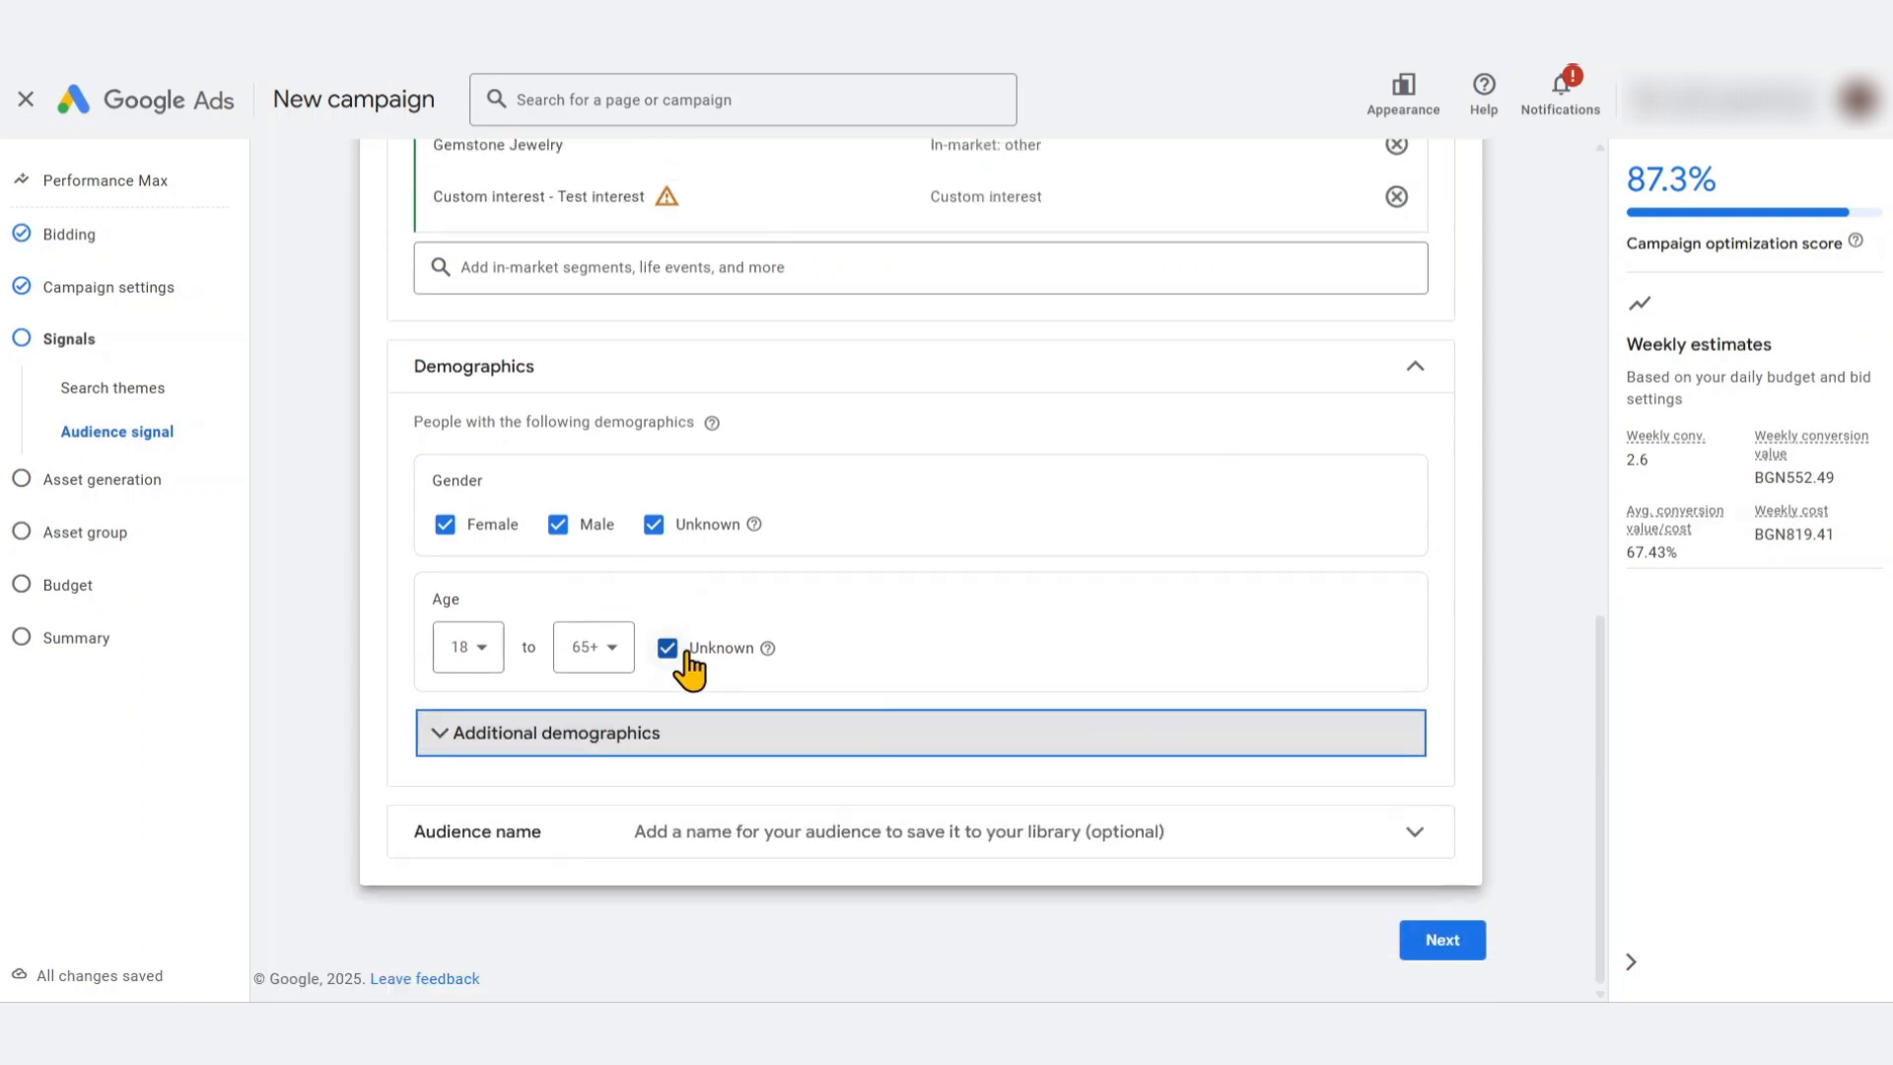
{"action": "left_click", "coordinate": [734, 380]}
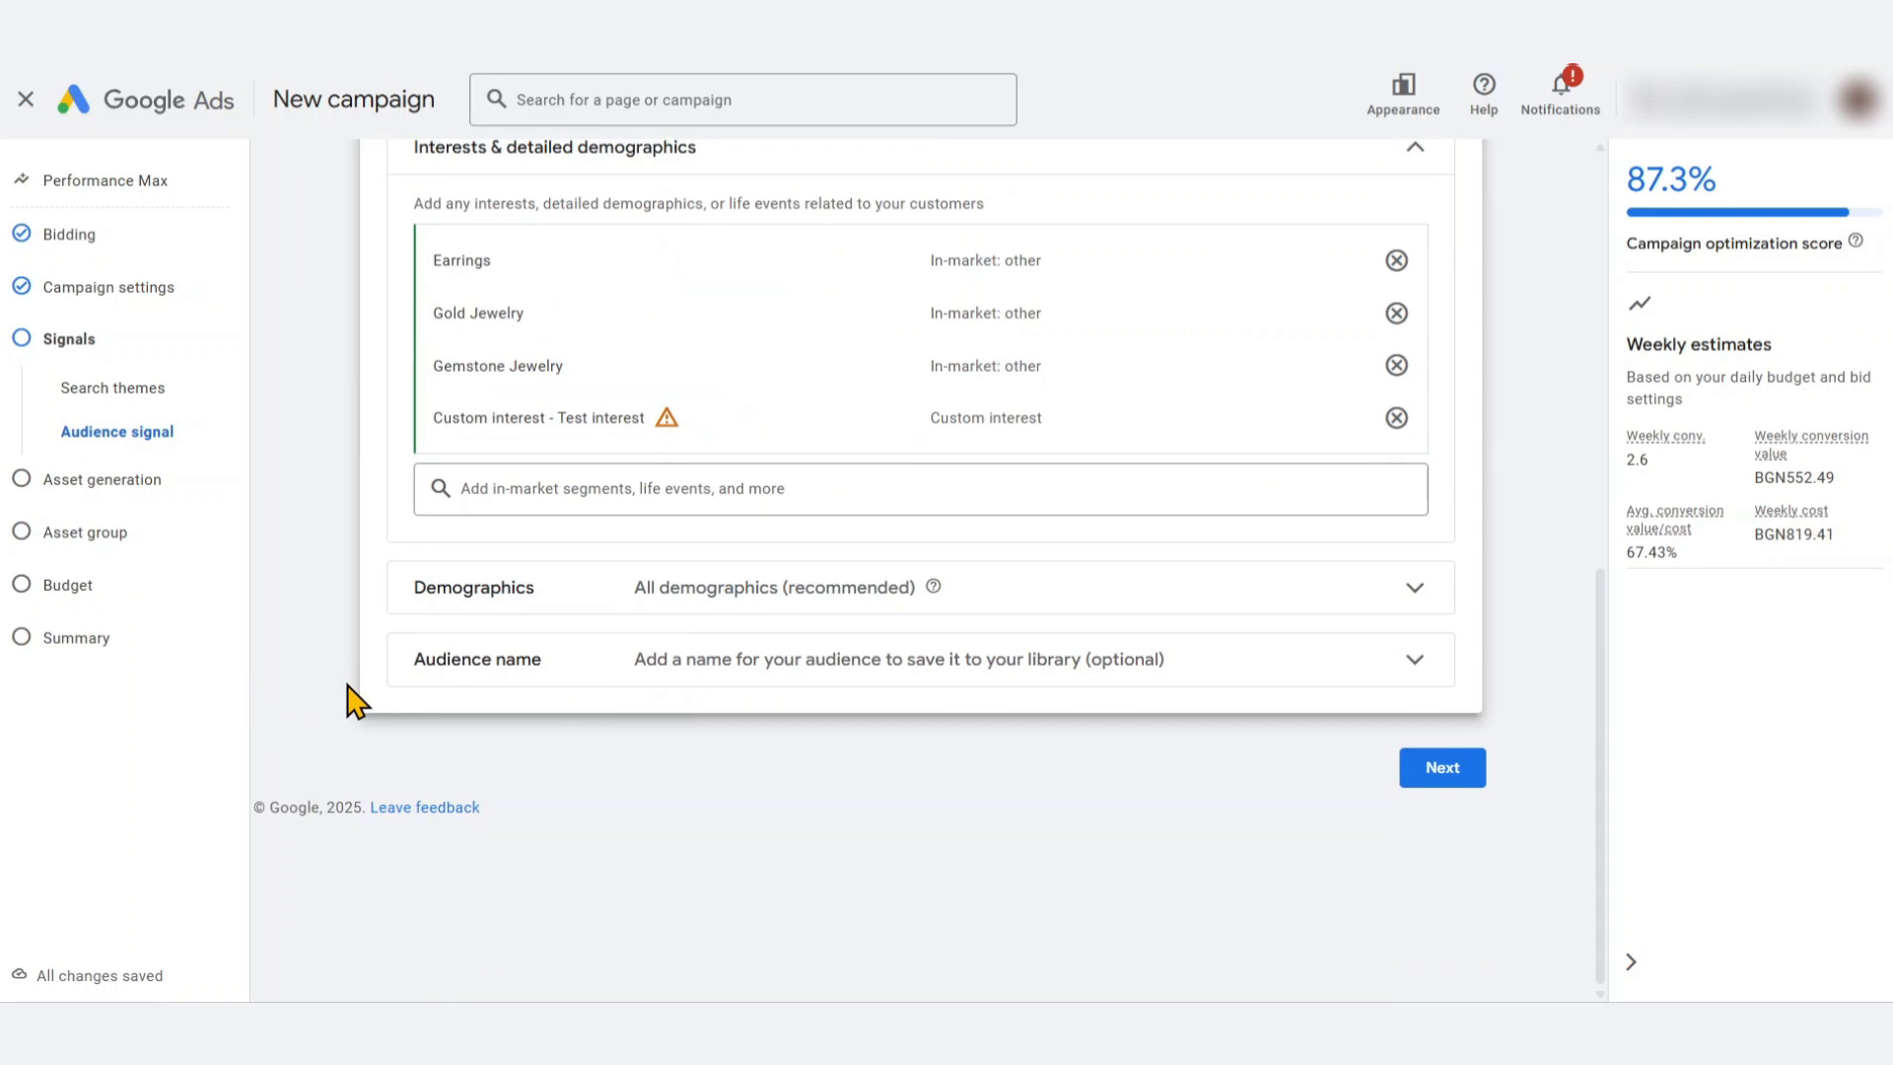
{"action": "left_click", "coordinate": [720, 613]}
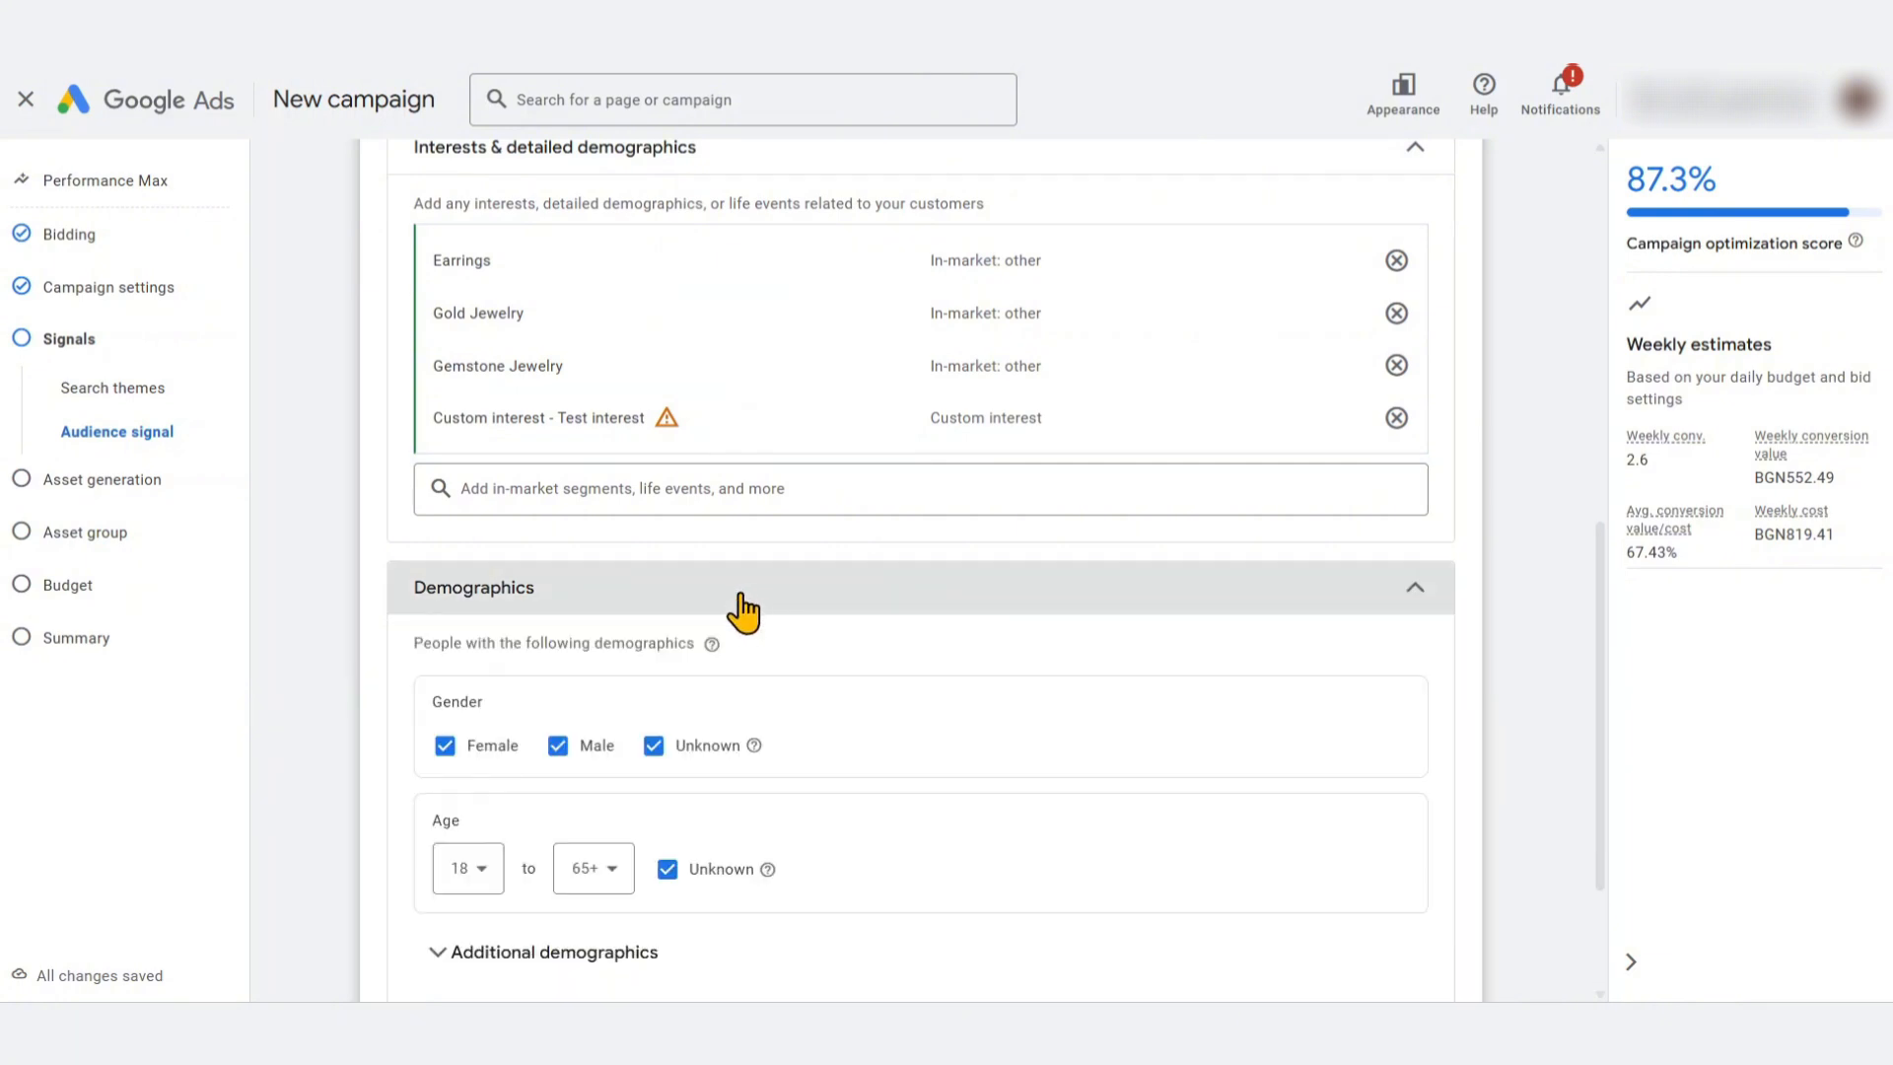
{"action": "scroll", "coordinate": [755, 621], "scroll_direction": "down", "scroll_amount": 1}
{"action": "left_click", "coordinate": [774, 493]}
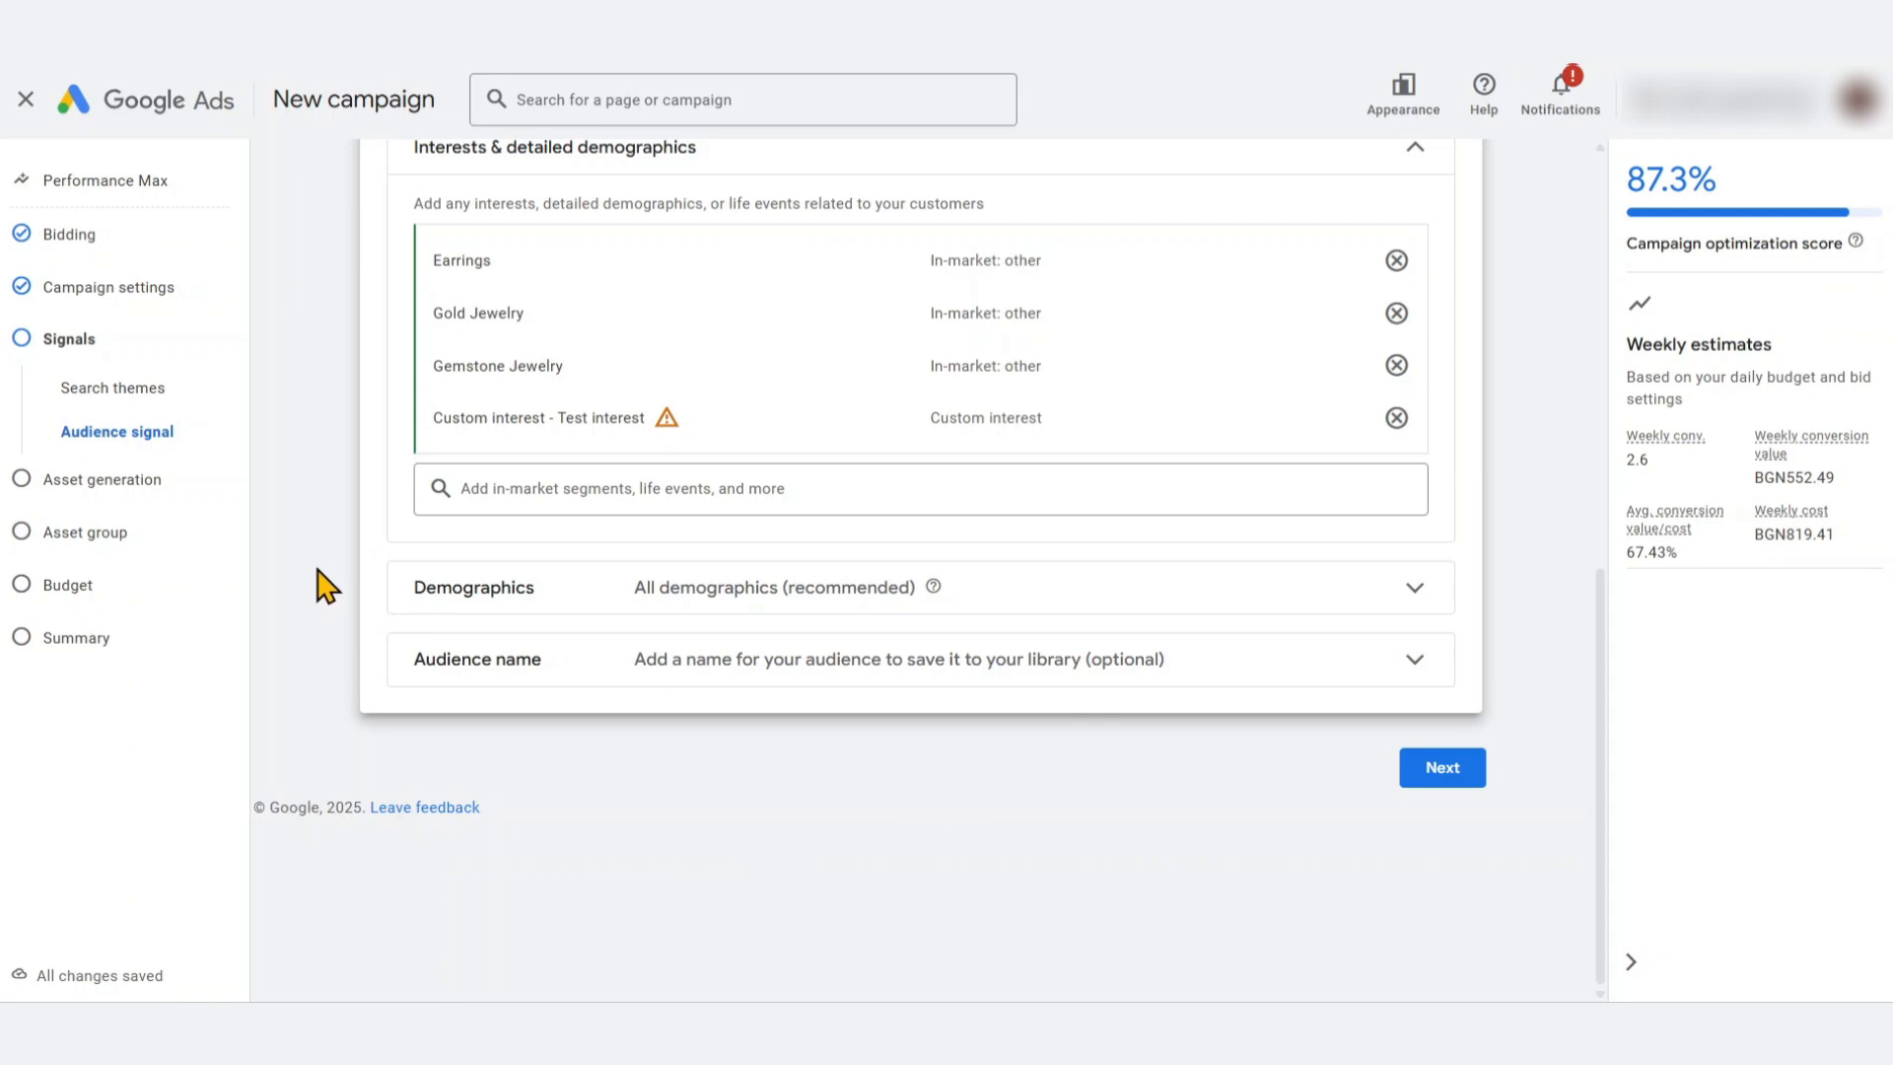
Name the audience "Test audience" and continue to asset generation
{"action": "left_click", "coordinate": [800, 660]}
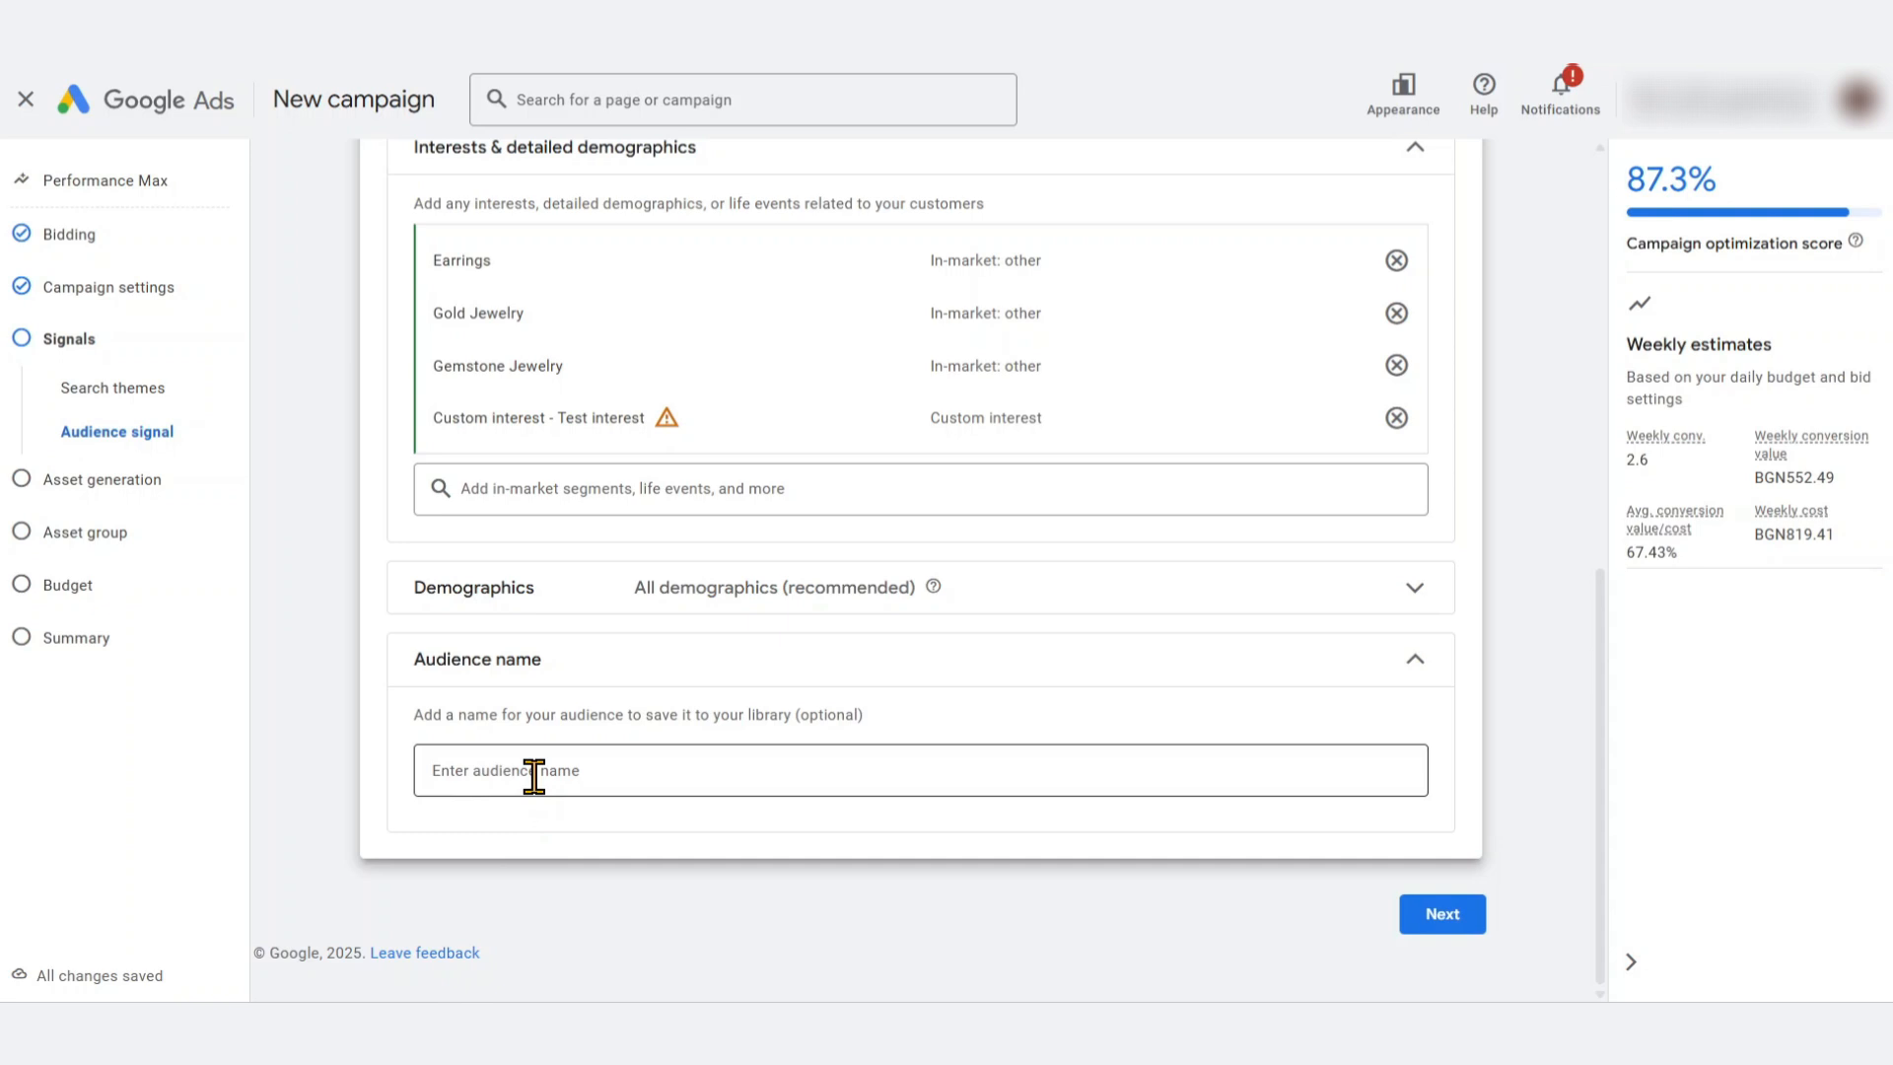
{"action": "left_click", "coordinate": [531, 776]}
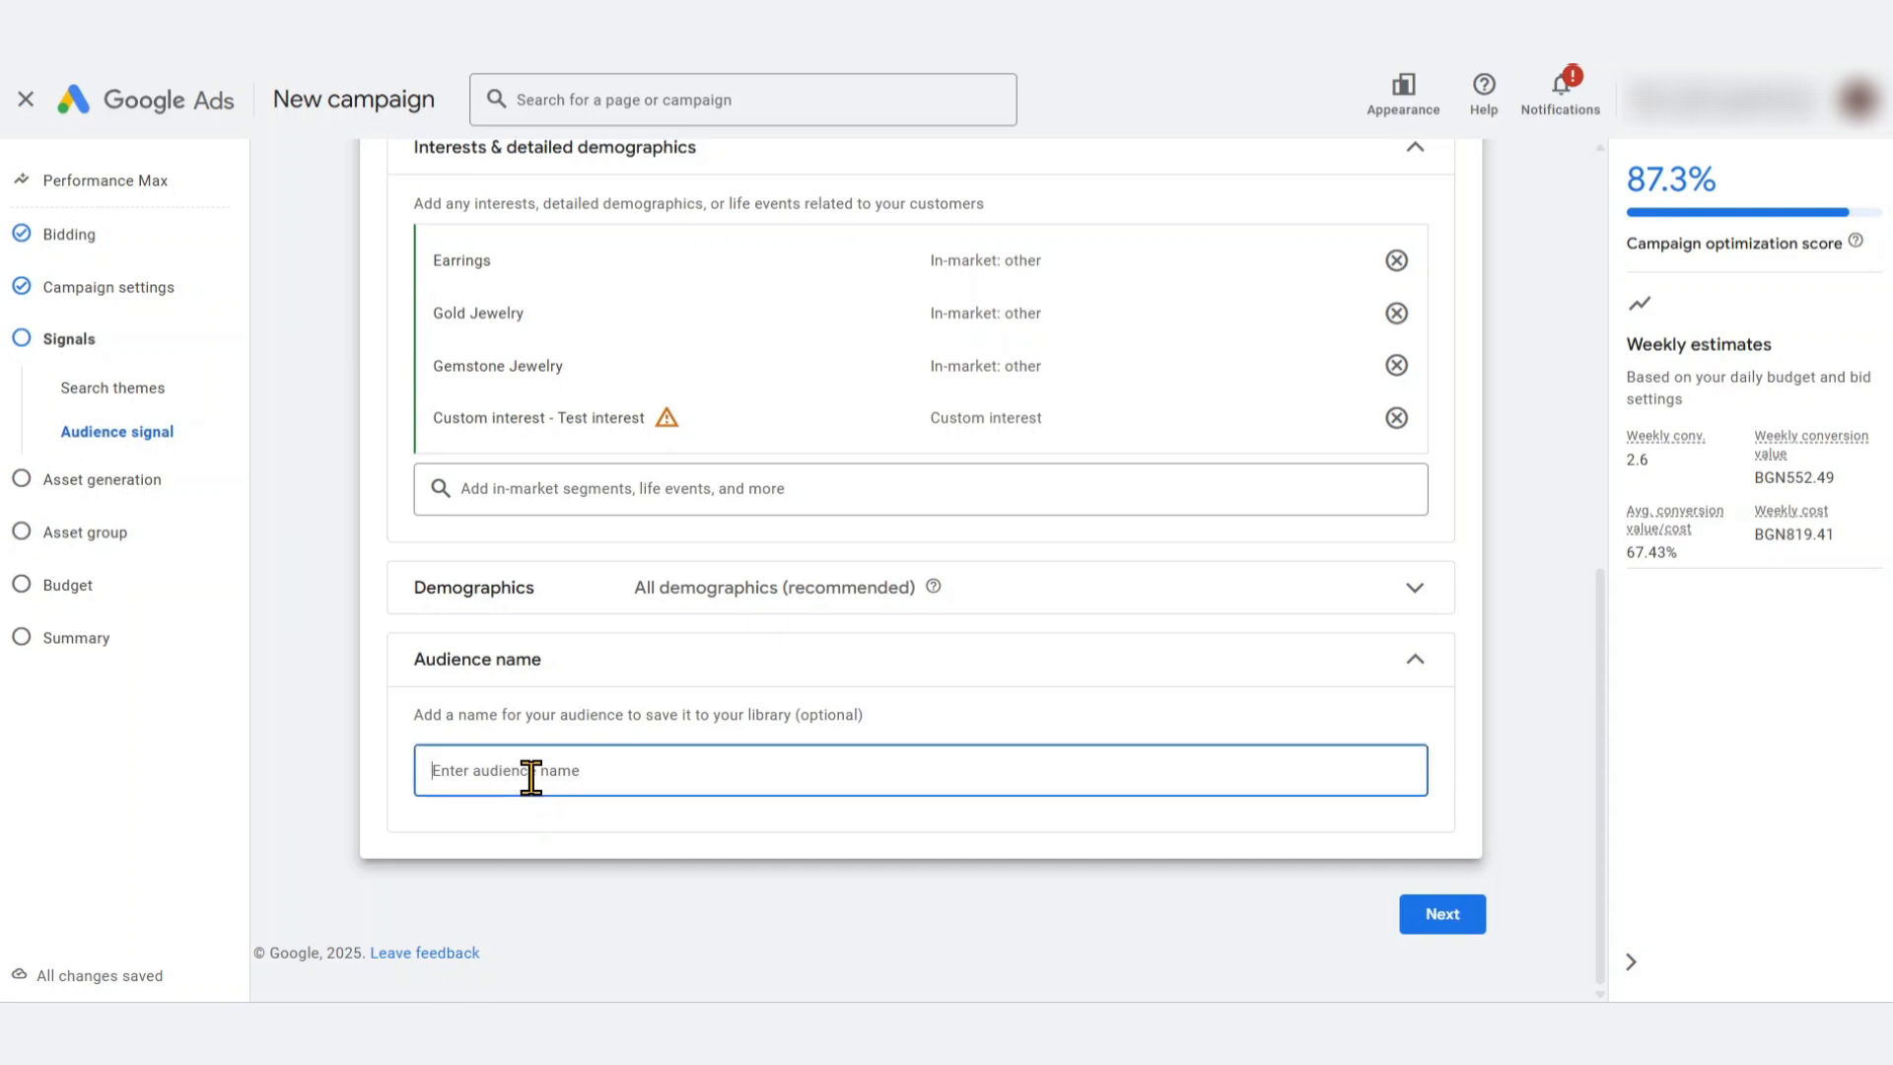
{"action": "type", "text": "Test audience"}
{"action": "left_click", "coordinate": [788, 911]}
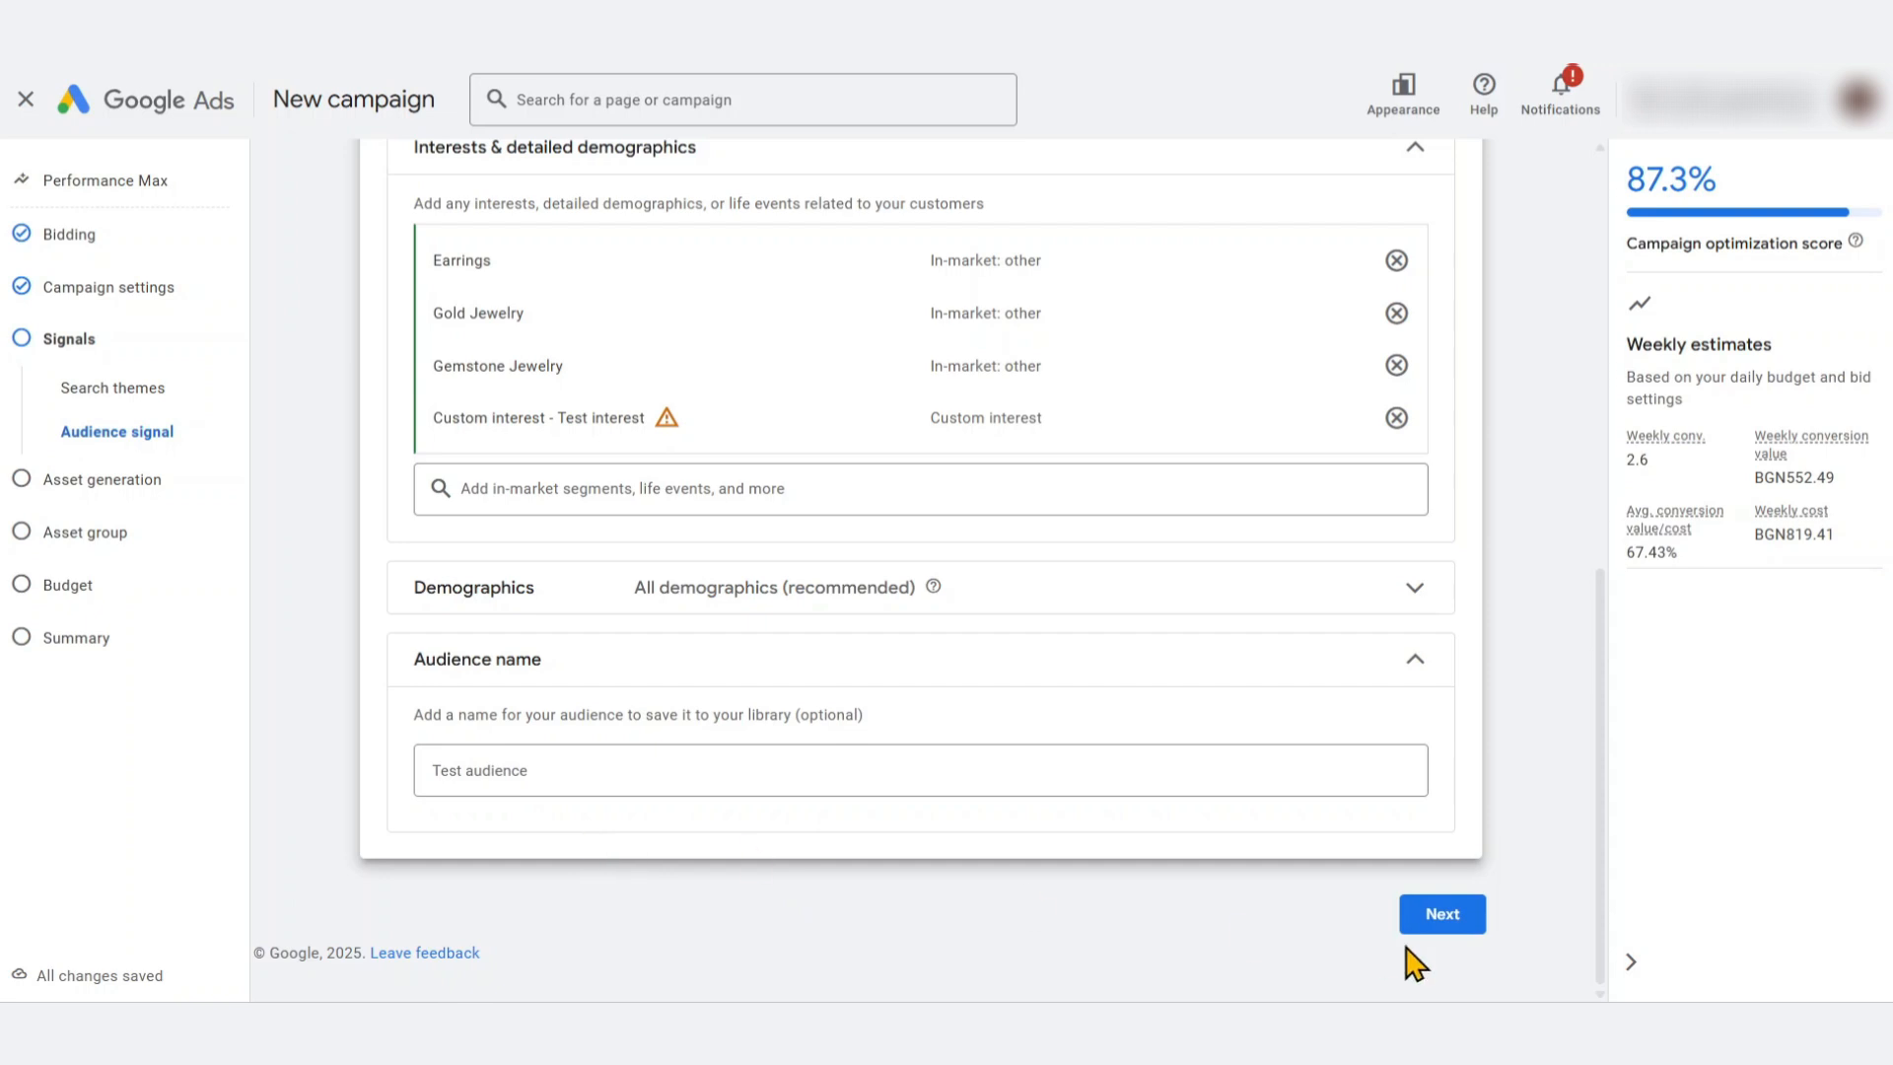
{"action": "left_click", "coordinate": [1441, 915]}
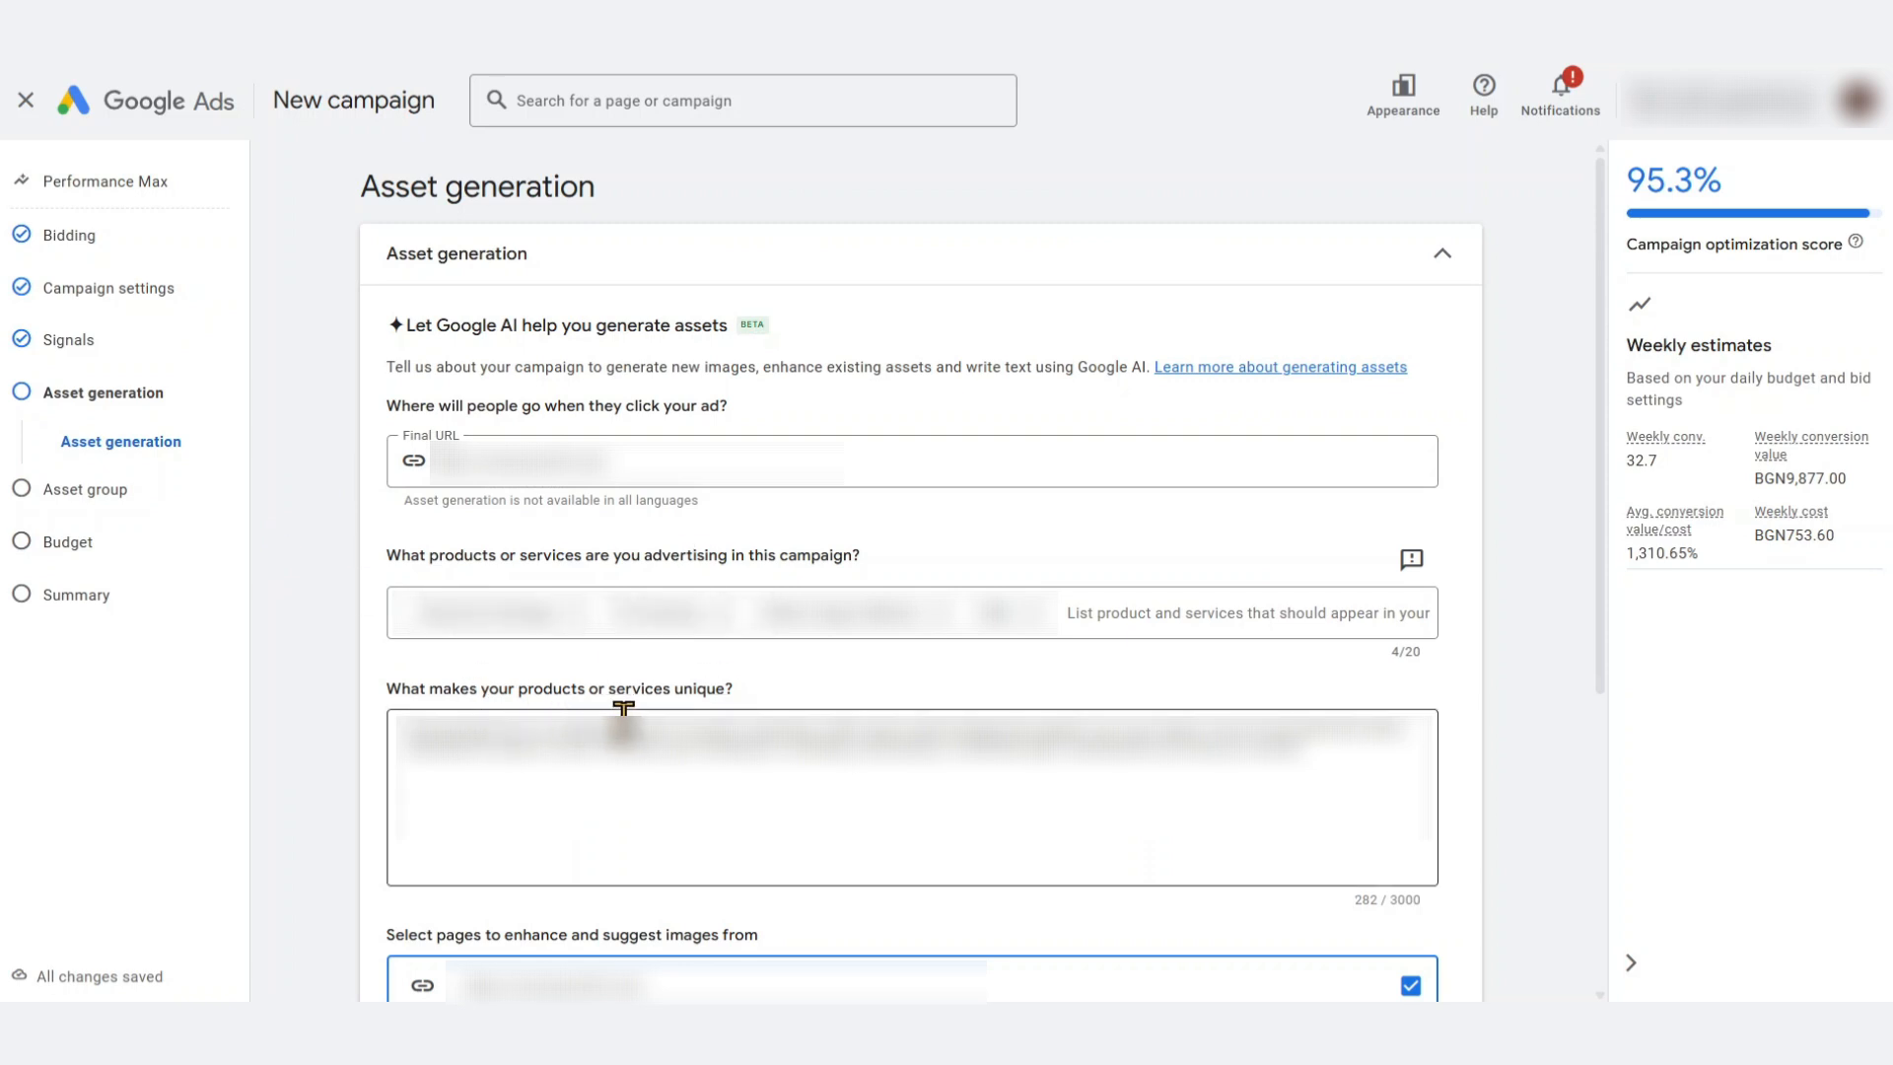
Review the AI asset generation's final URL, product details and source pages, and skip generating assets
{"action": "scroll", "coordinate": [371, 718], "scroll_direction": "down", "scroll_amount": 2}
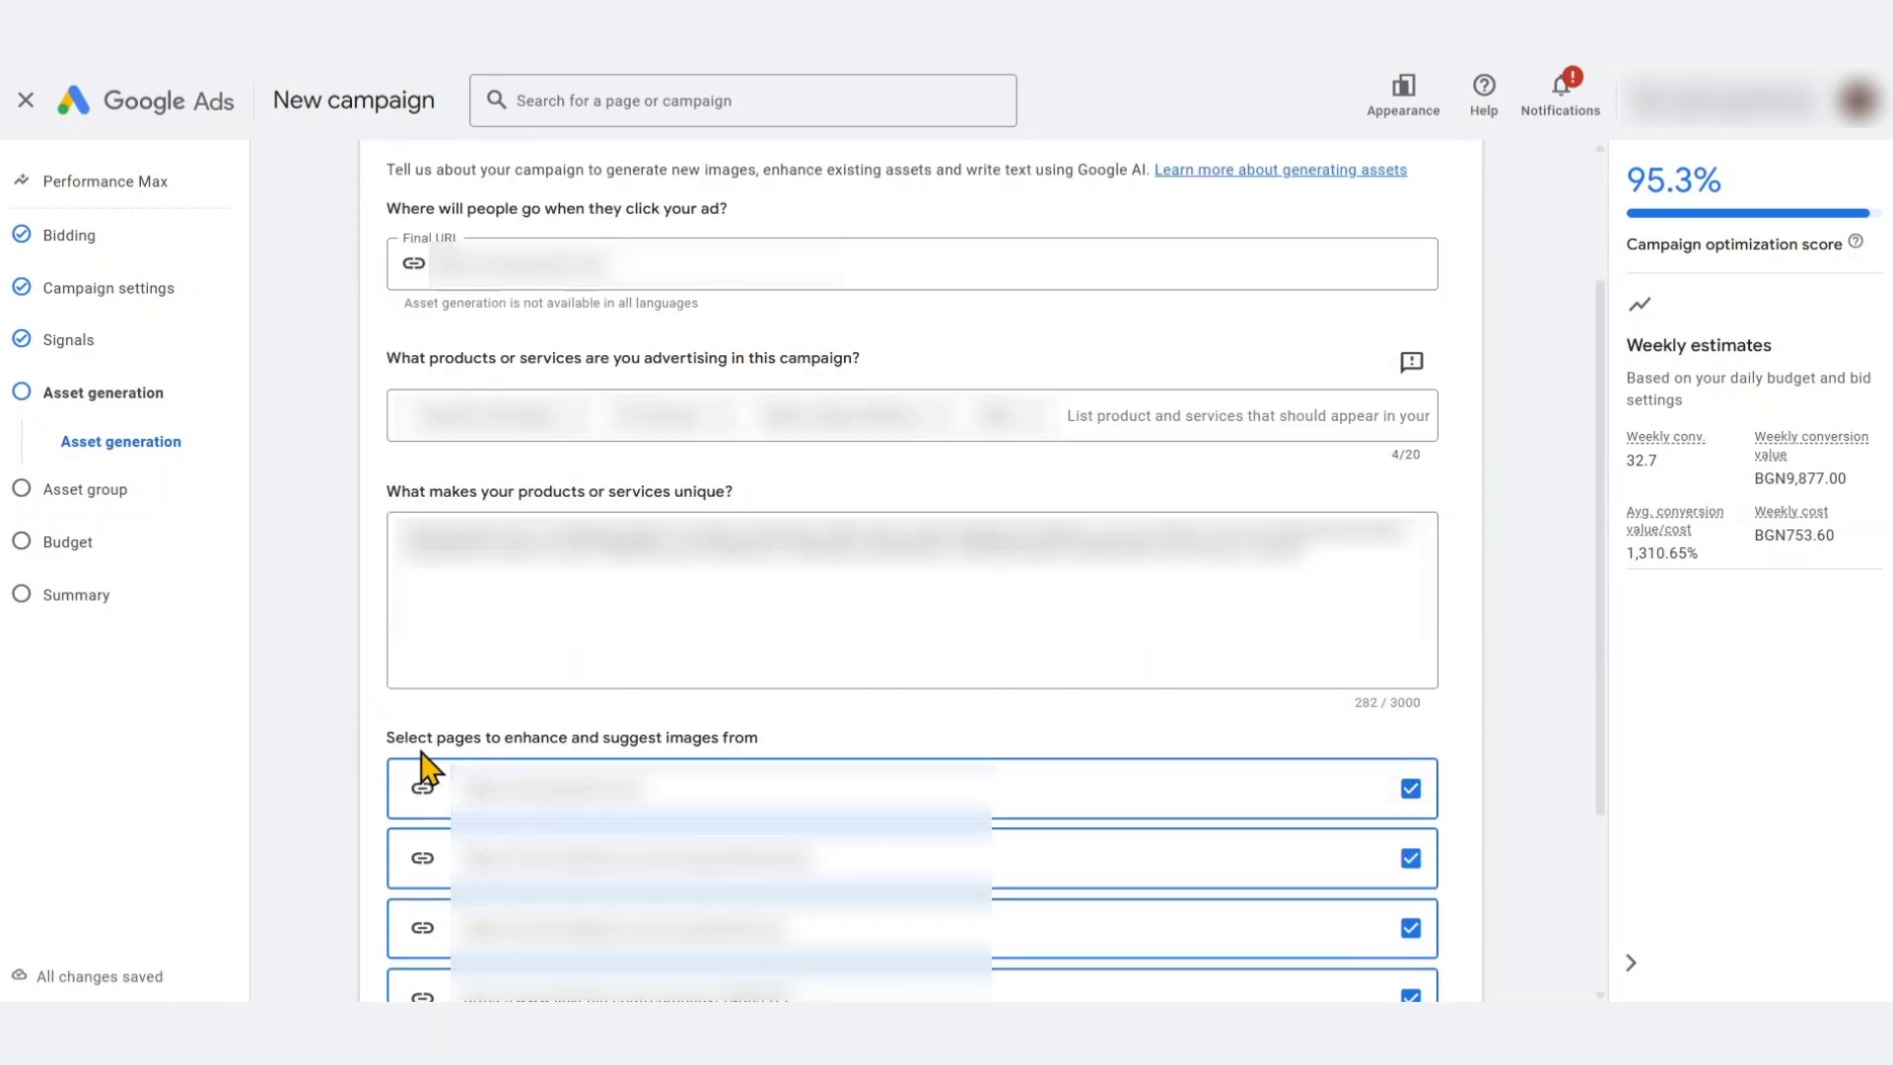
{"action": "scroll", "coordinate": [379, 740], "scroll_direction": "down", "scroll_amount": 2}
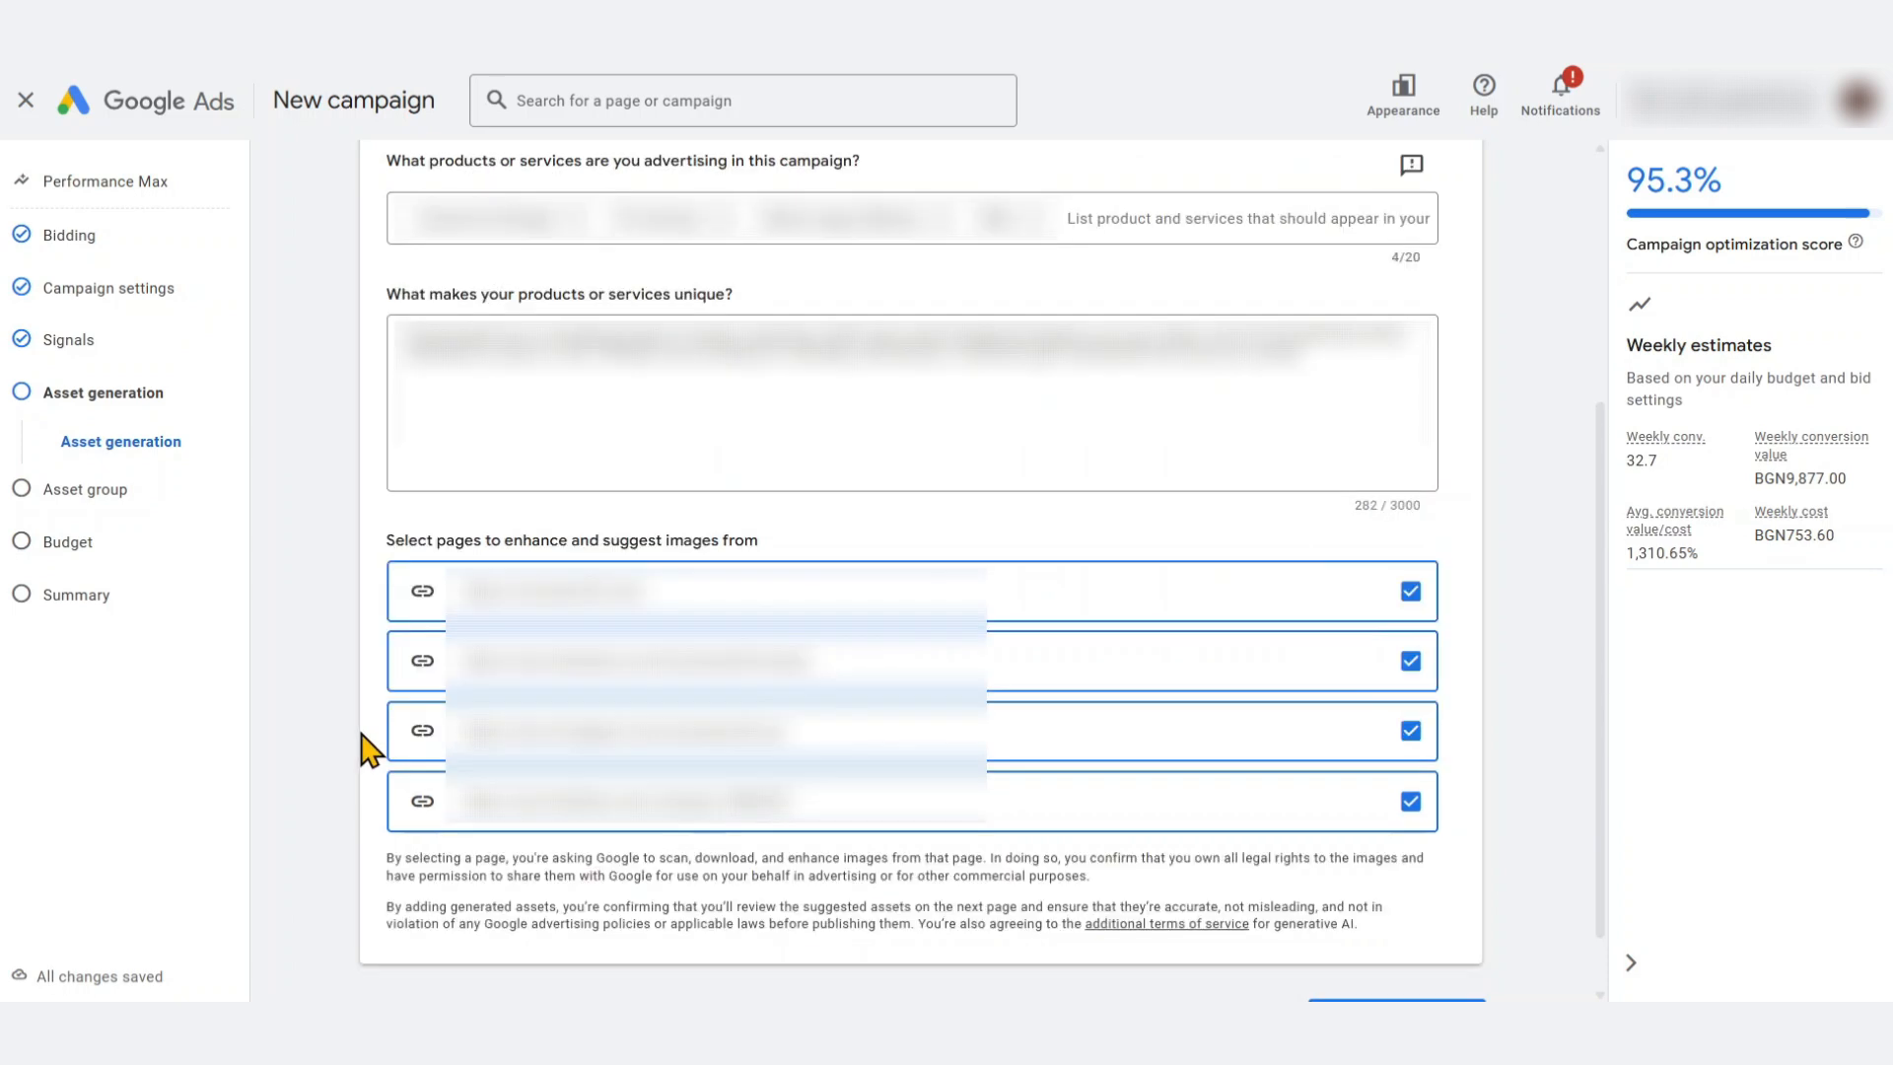
{"action": "scroll", "coordinate": [370, 749], "scroll_direction": "down", "scroll_amount": 1}
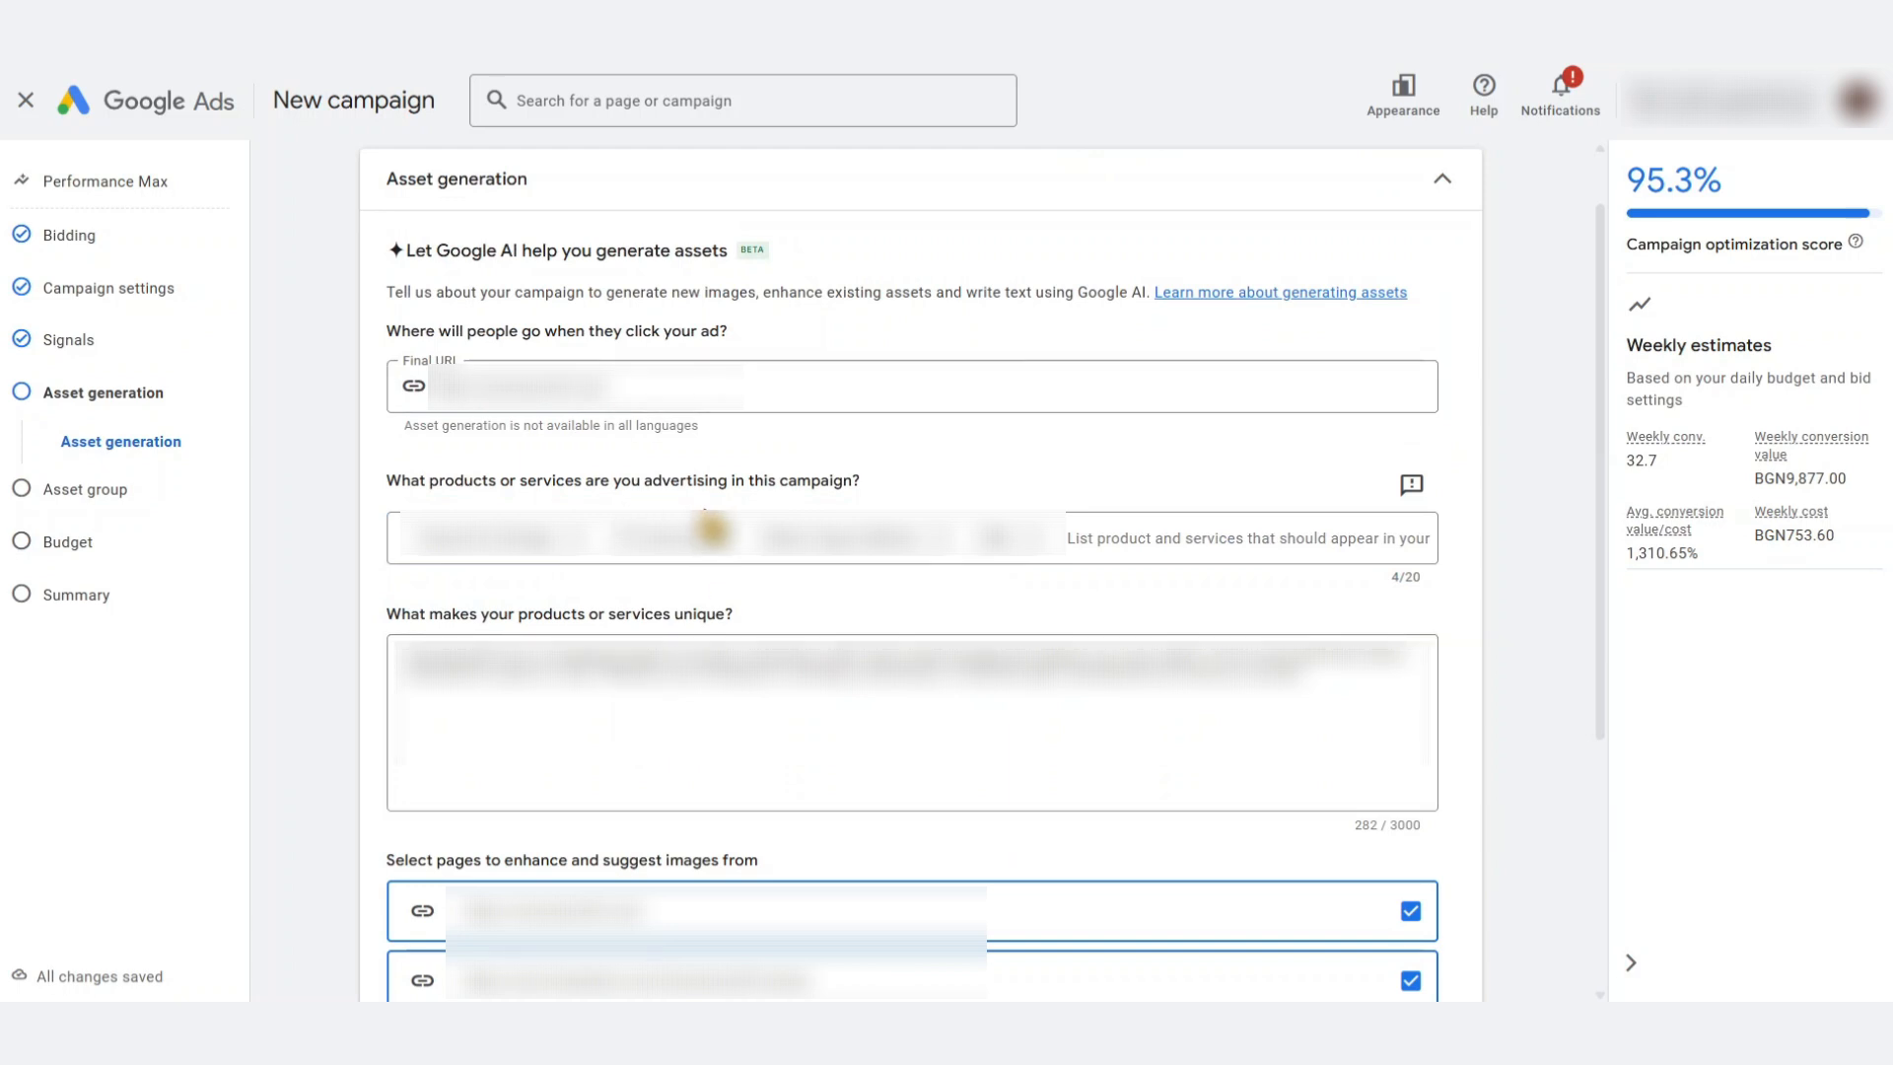
{"action": "scroll", "coordinate": [711, 530], "scroll_direction": "down", "scroll_amount": 4}
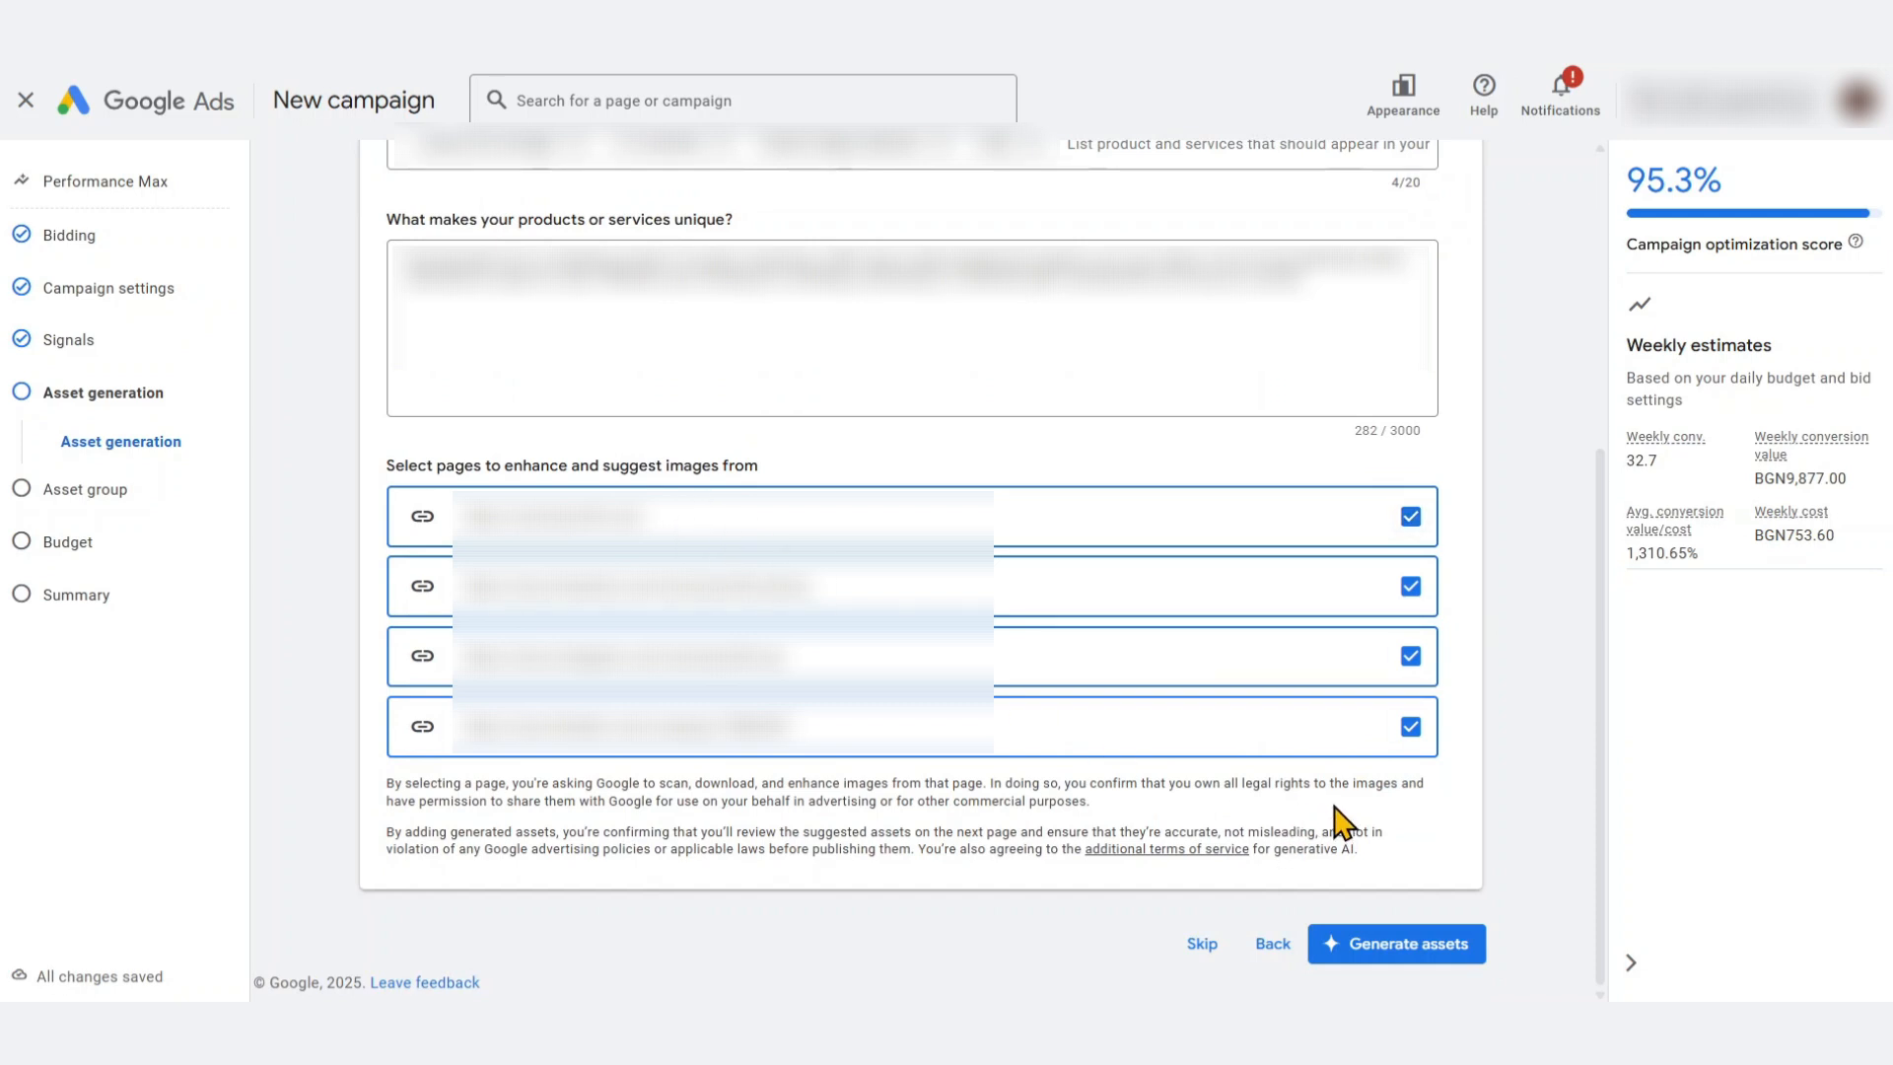
{"action": "scroll", "coordinate": [1140, 748], "scroll_direction": "up", "scroll_amount": 3}
{"action": "scroll", "coordinate": [1074, 677], "scroll_direction": "down", "scroll_amount": 3}
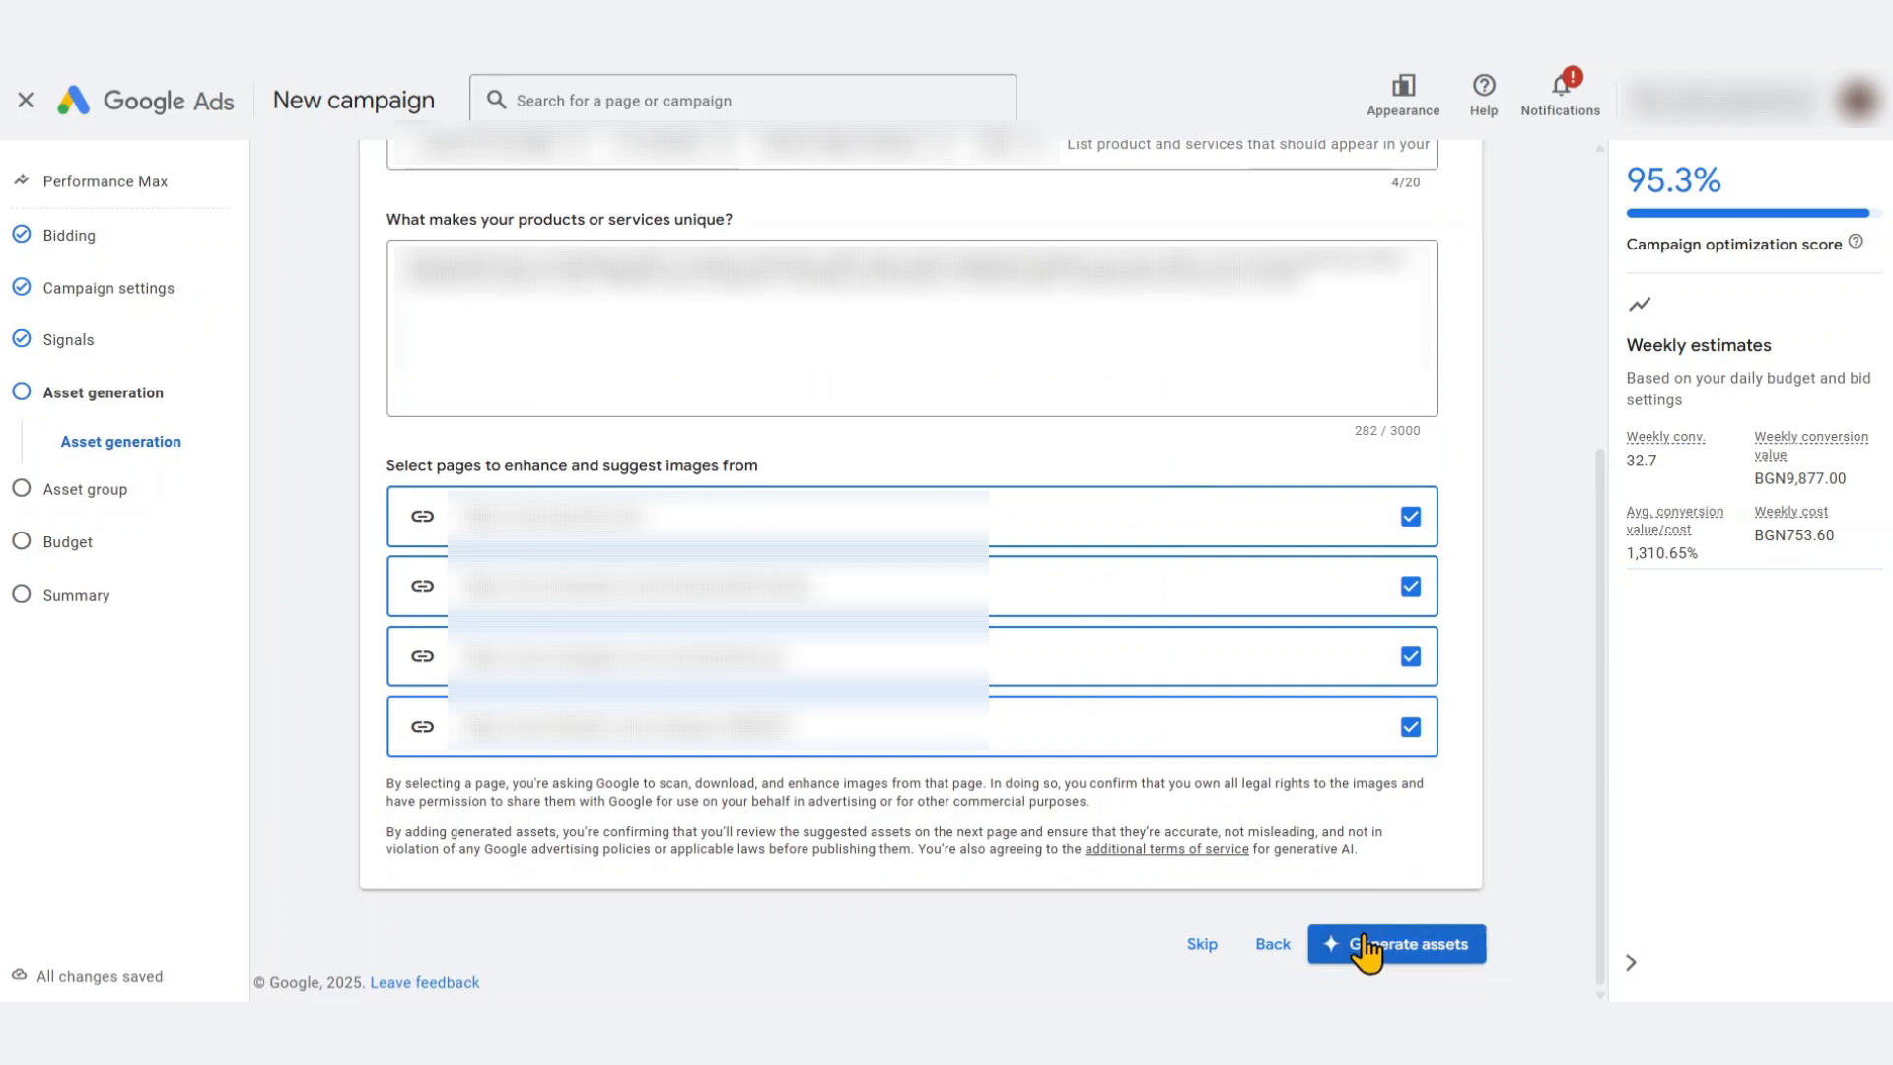
{"action": "left_click", "coordinate": [1202, 944]}
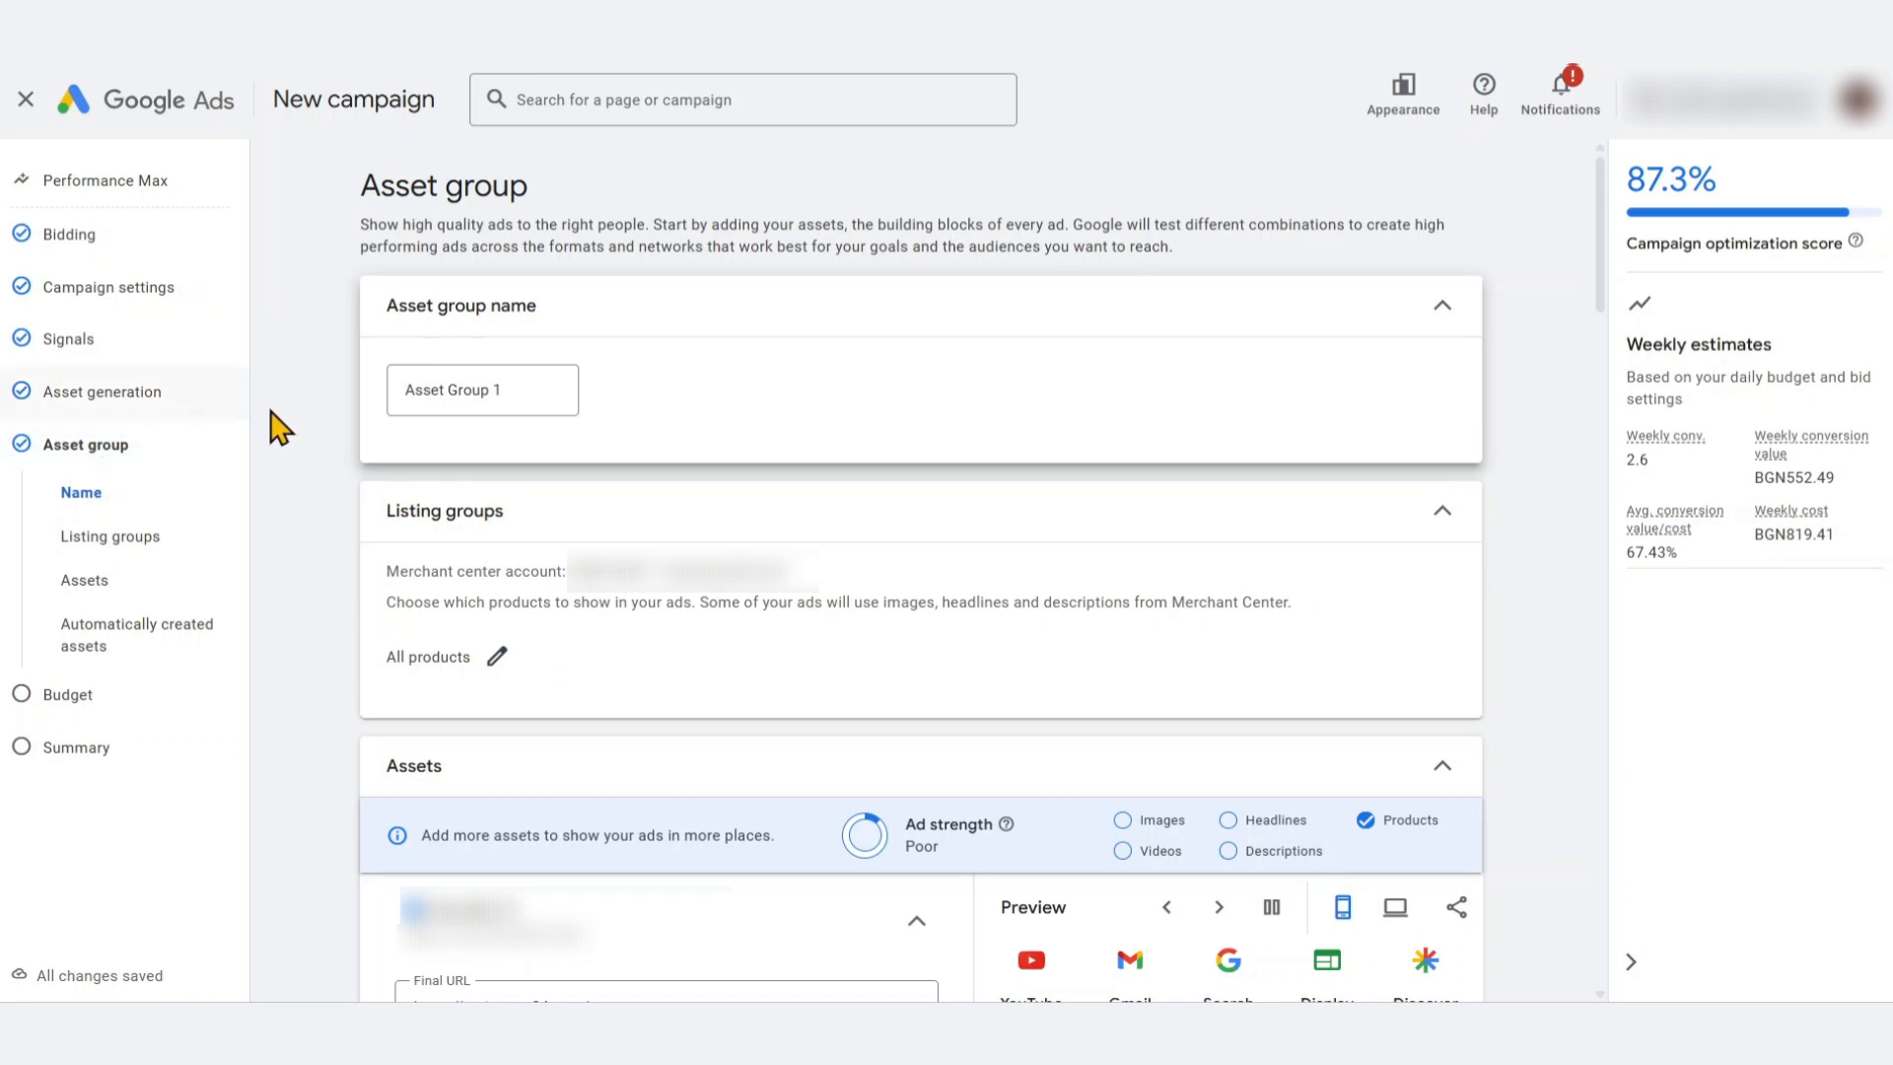
Rename the asset group as "Asset Group - Stud Earrings"
{"action": "left_click", "coordinate": [513, 399]}
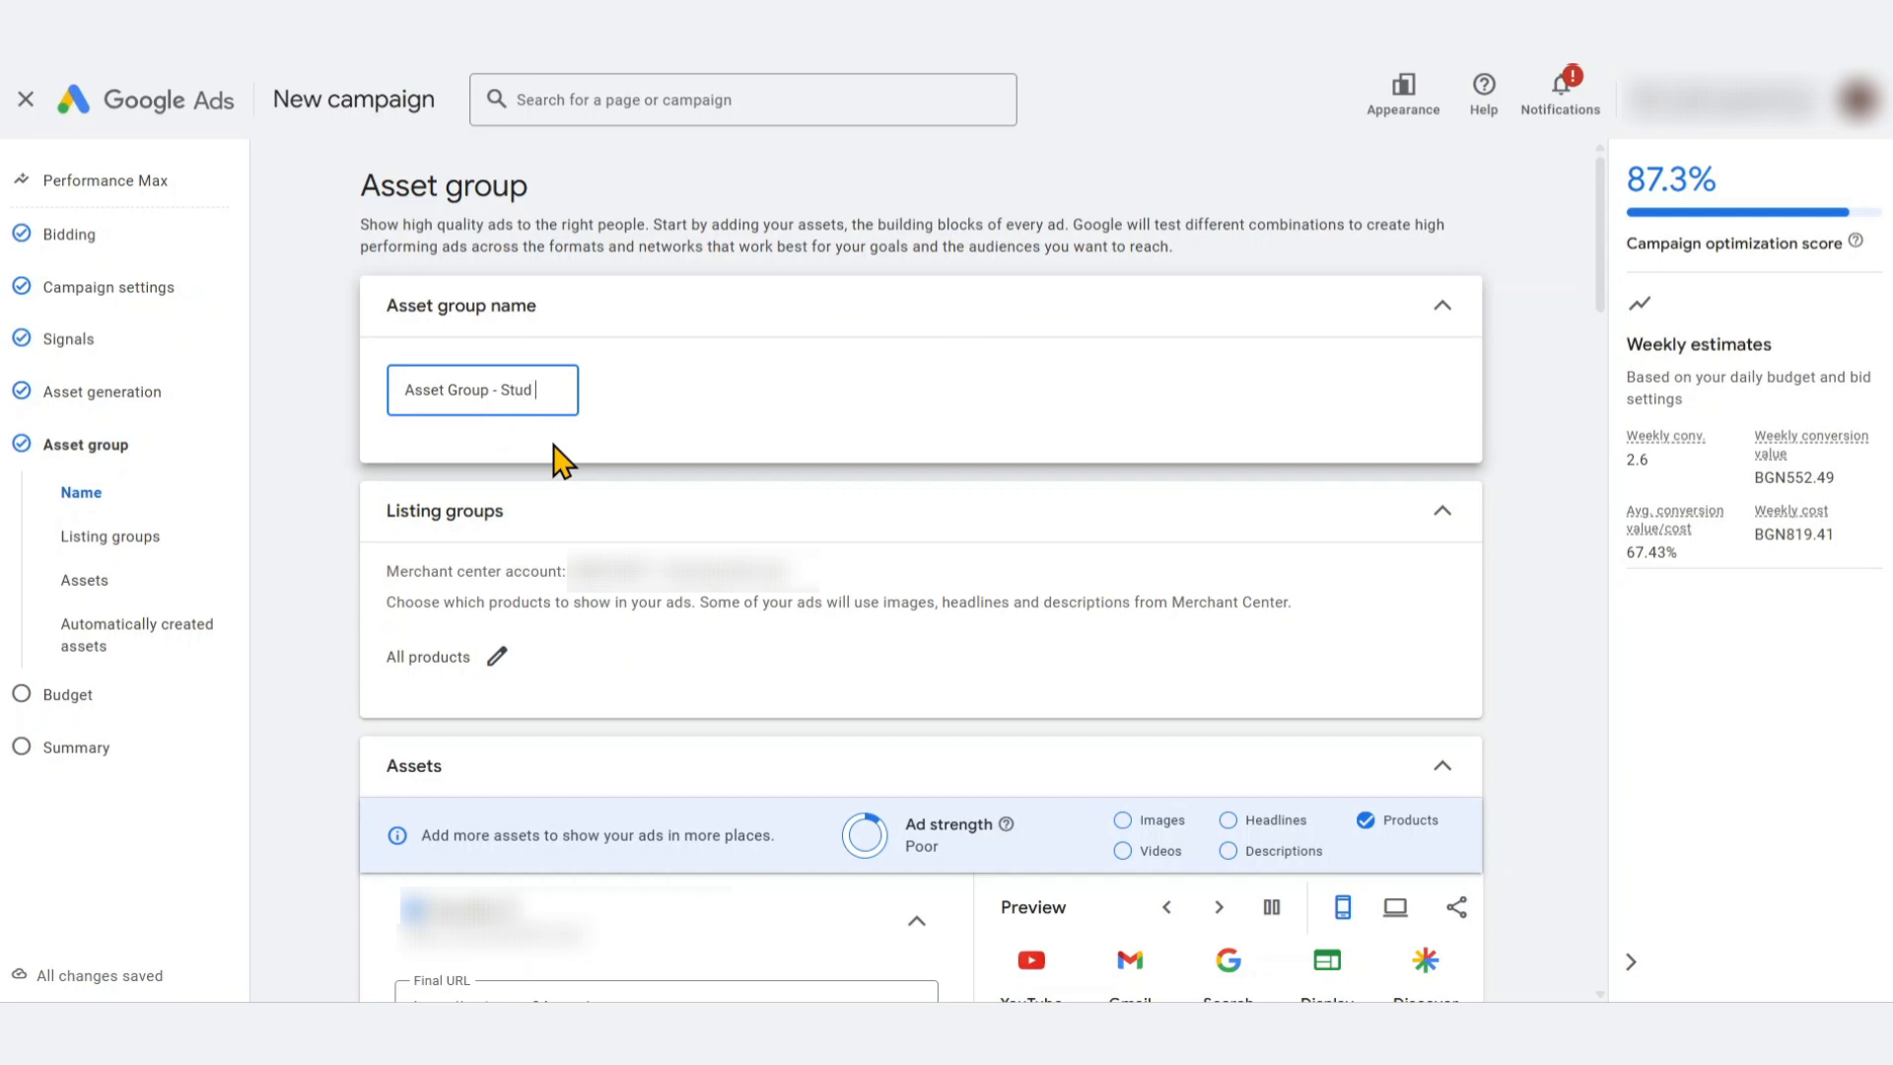
{"action": "type", "text": "- Stud Earrings"}
Limit the listing groups to a selection of products by Product type, choose the first listed product type and save
{"action": "scroll", "coordinate": [280, 507], "scroll_direction": "down", "scroll_amount": 1}
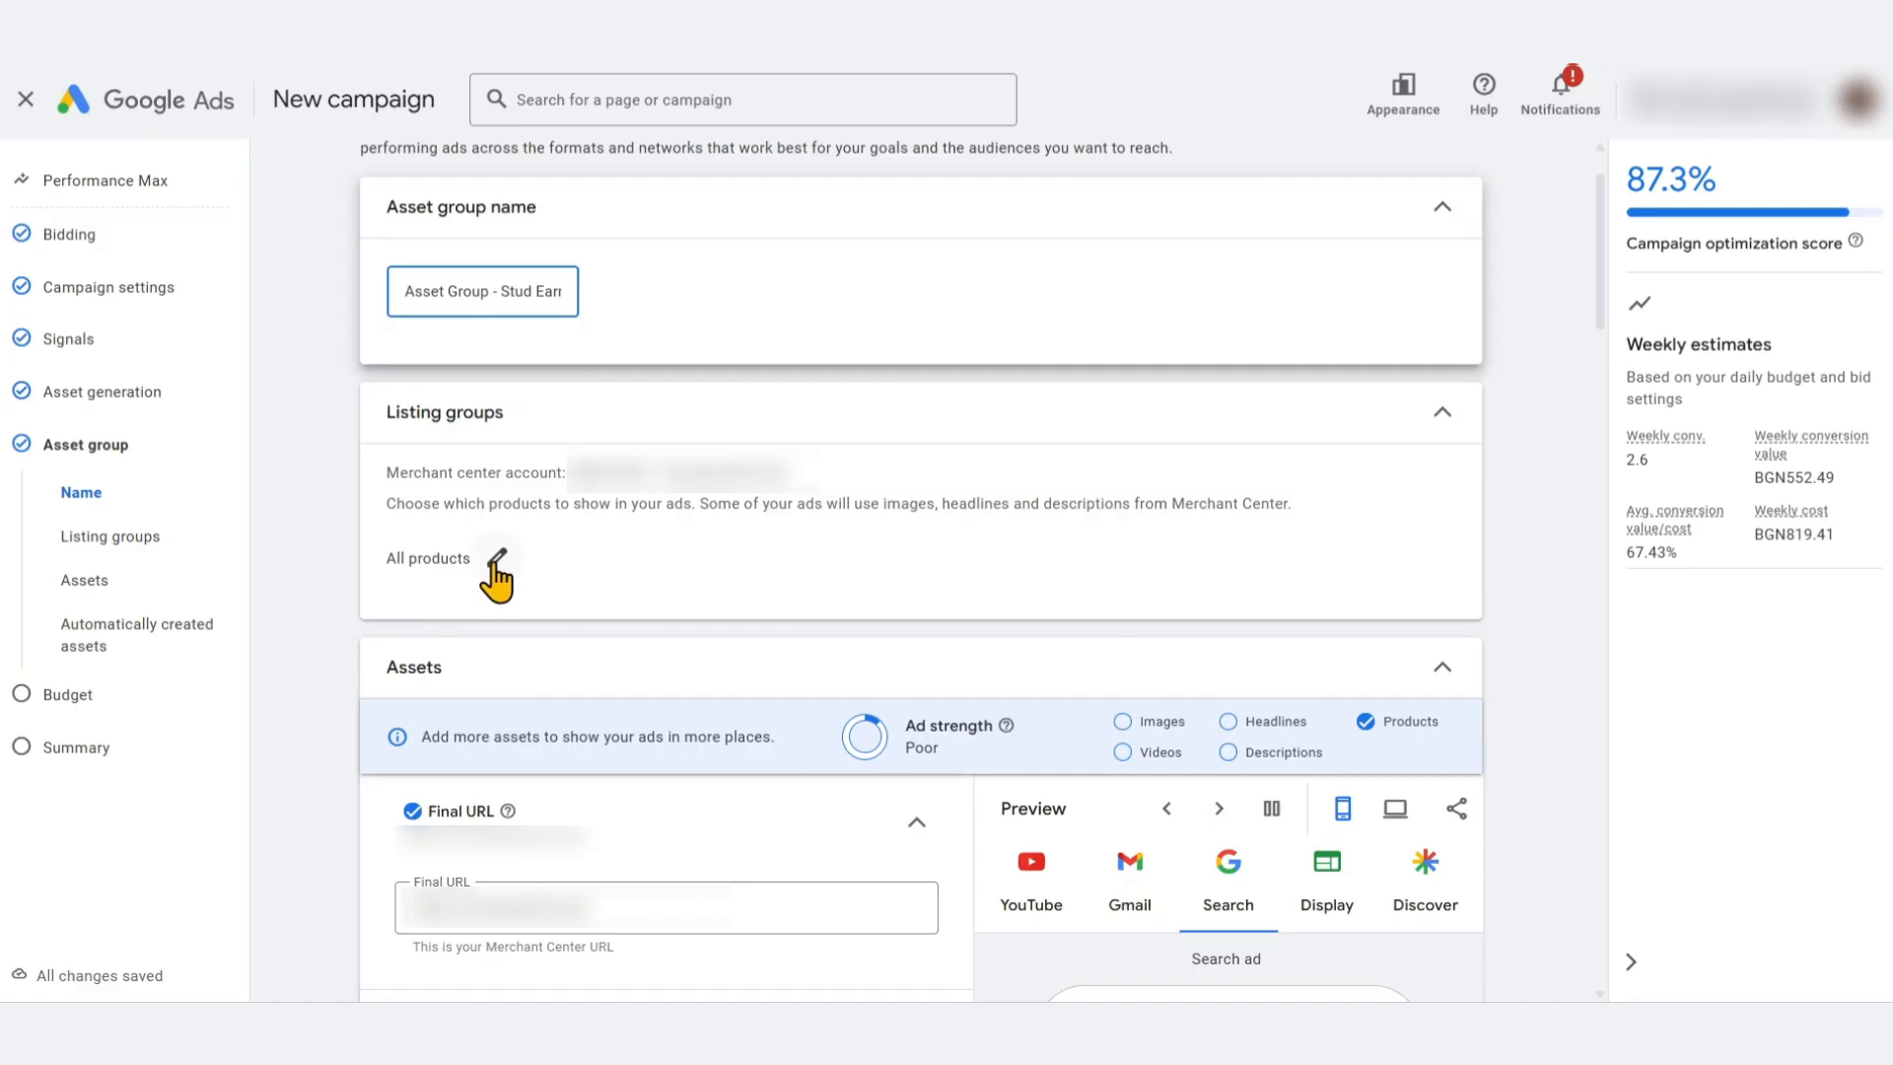
{"action": "left_click", "coordinate": [495, 562]}
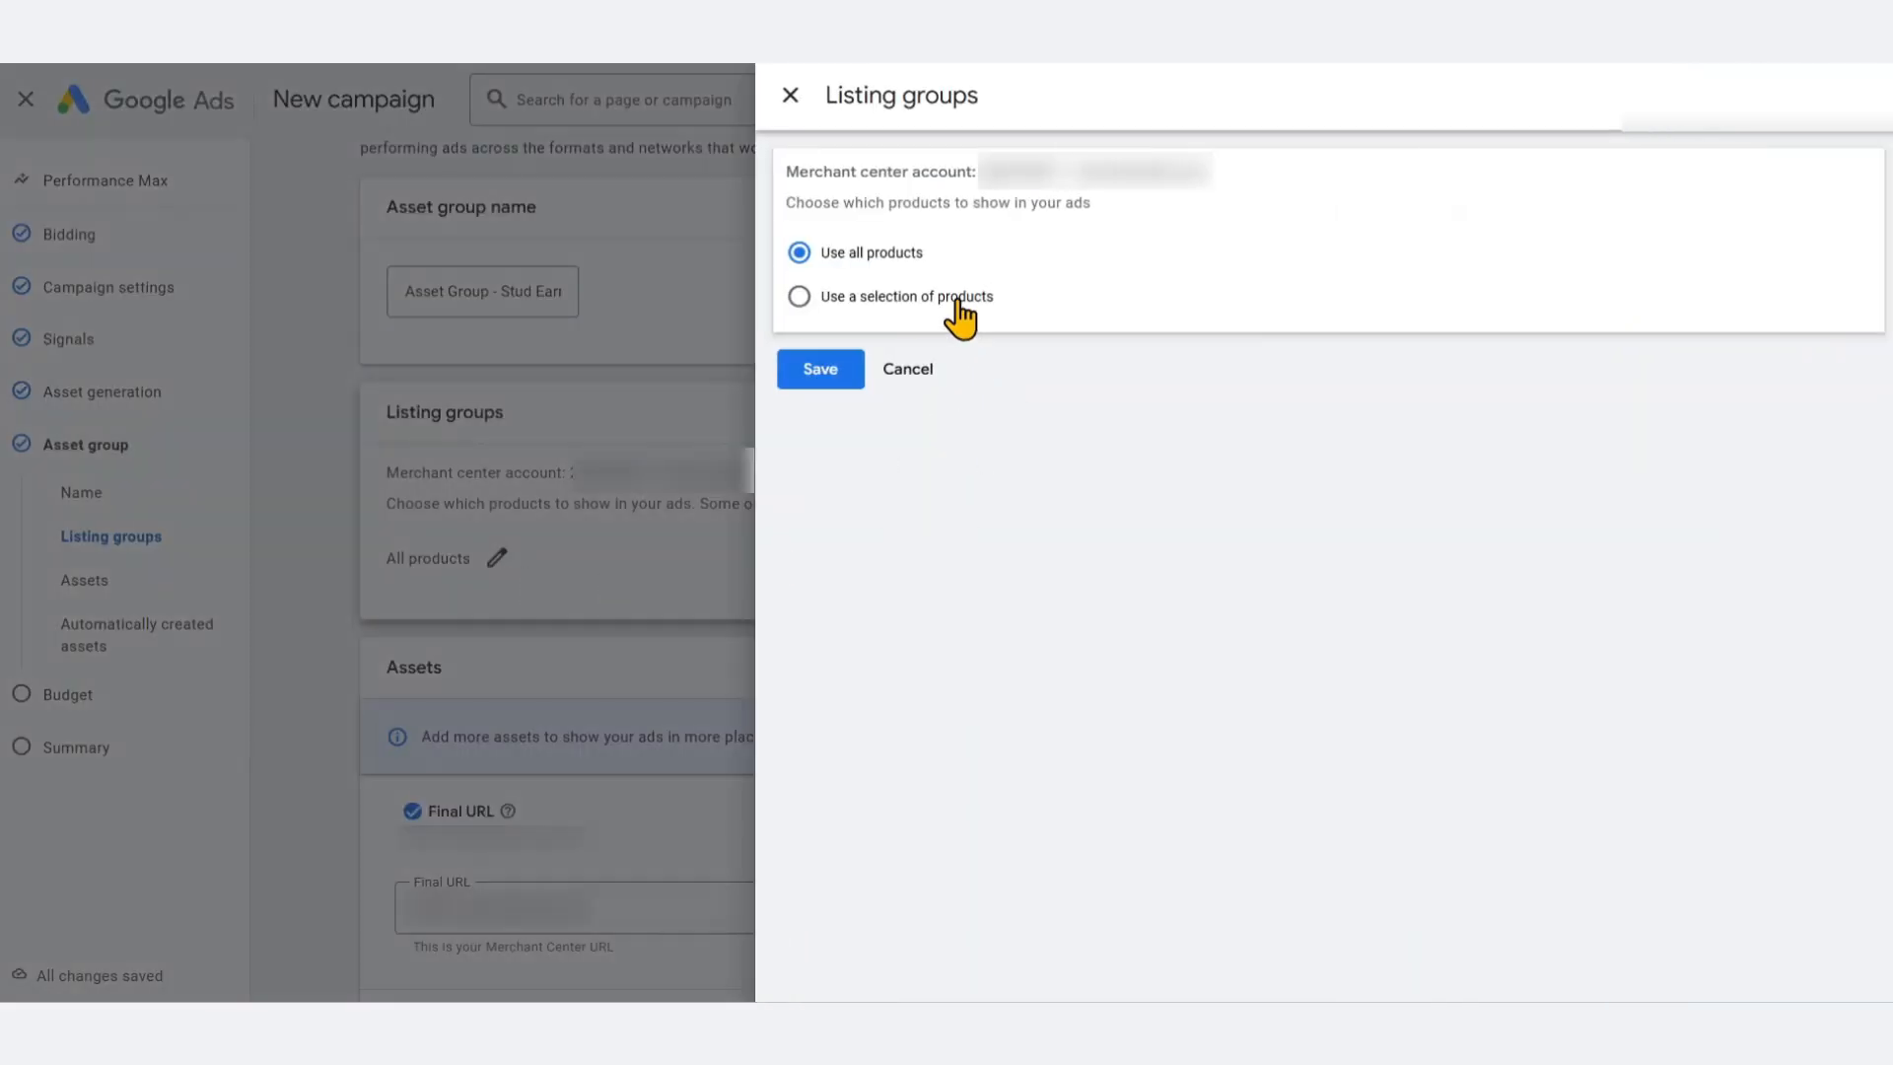
{"action": "left_click", "coordinate": [960, 307]}
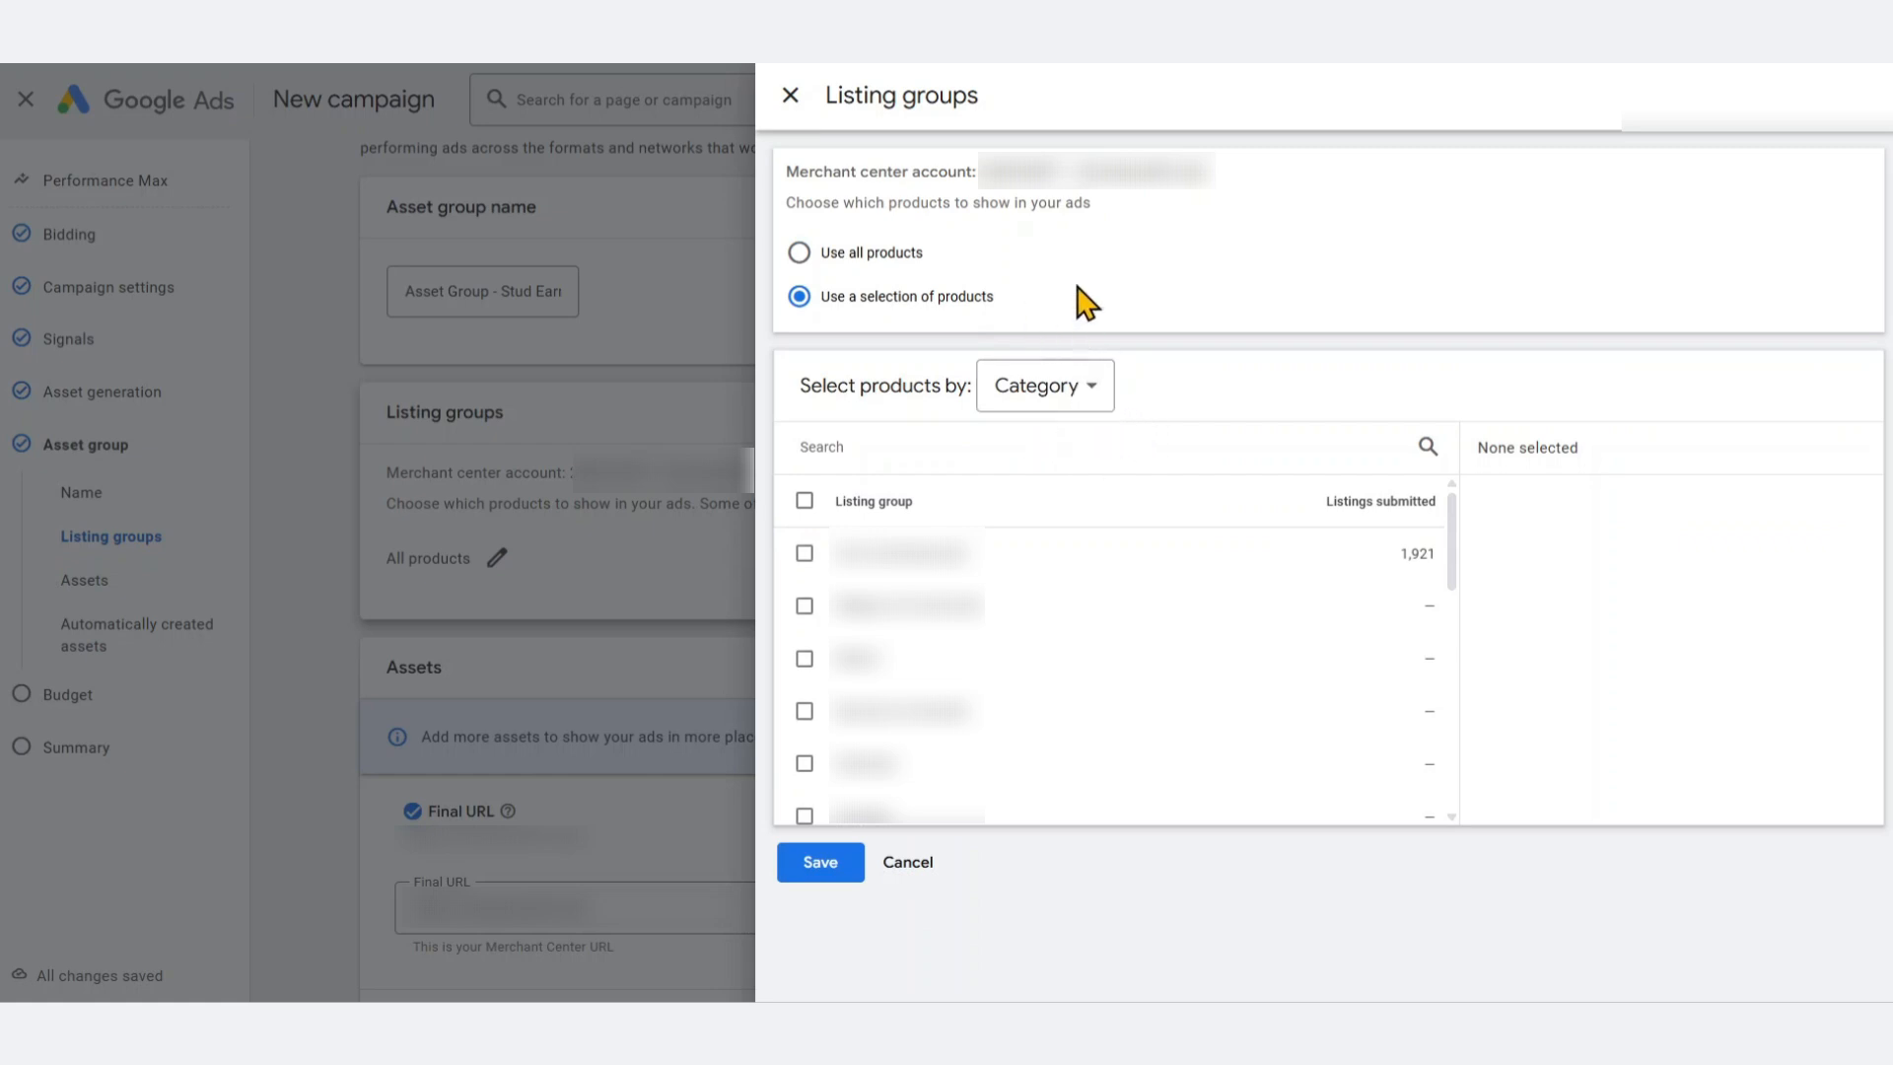
{"action": "left_click", "coordinate": [1084, 393]}
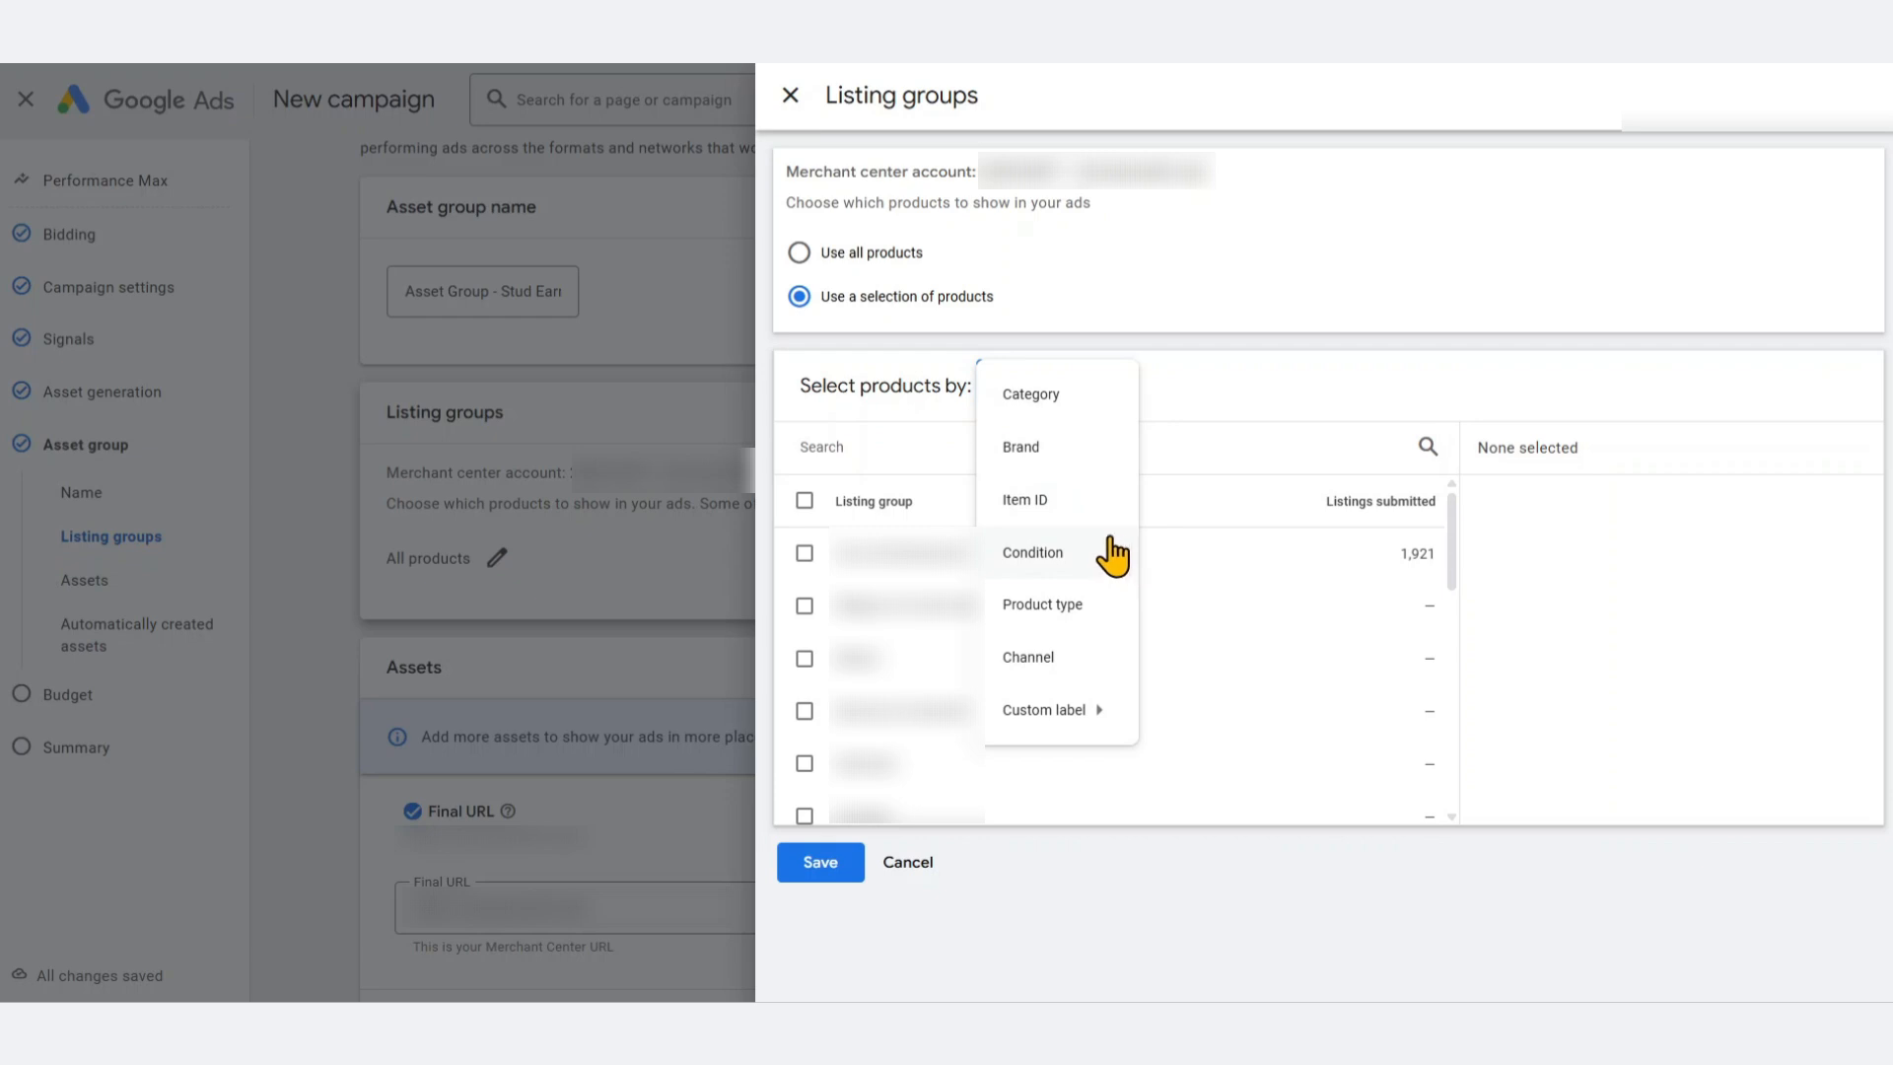
{"action": "mouse_move", "coordinate": [1084, 717]}
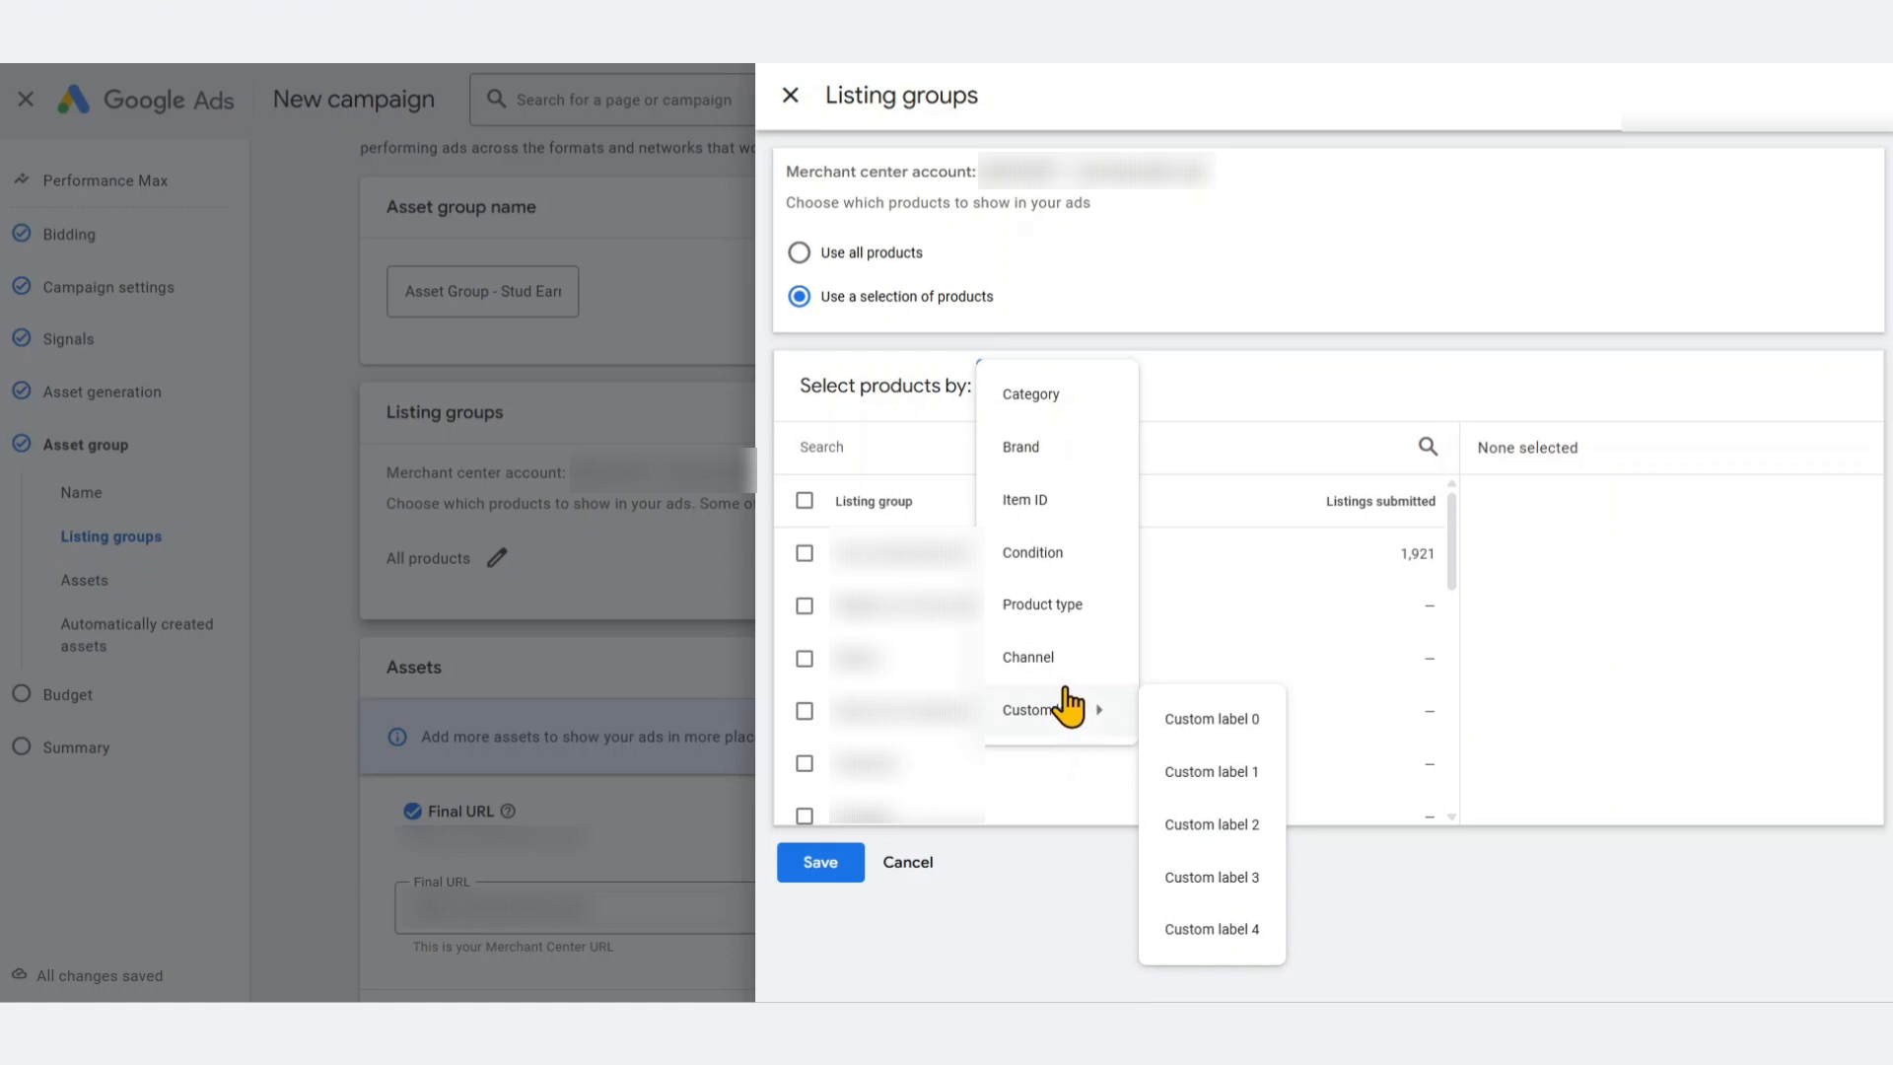
{"action": "left_click", "coordinate": [1072, 613]}
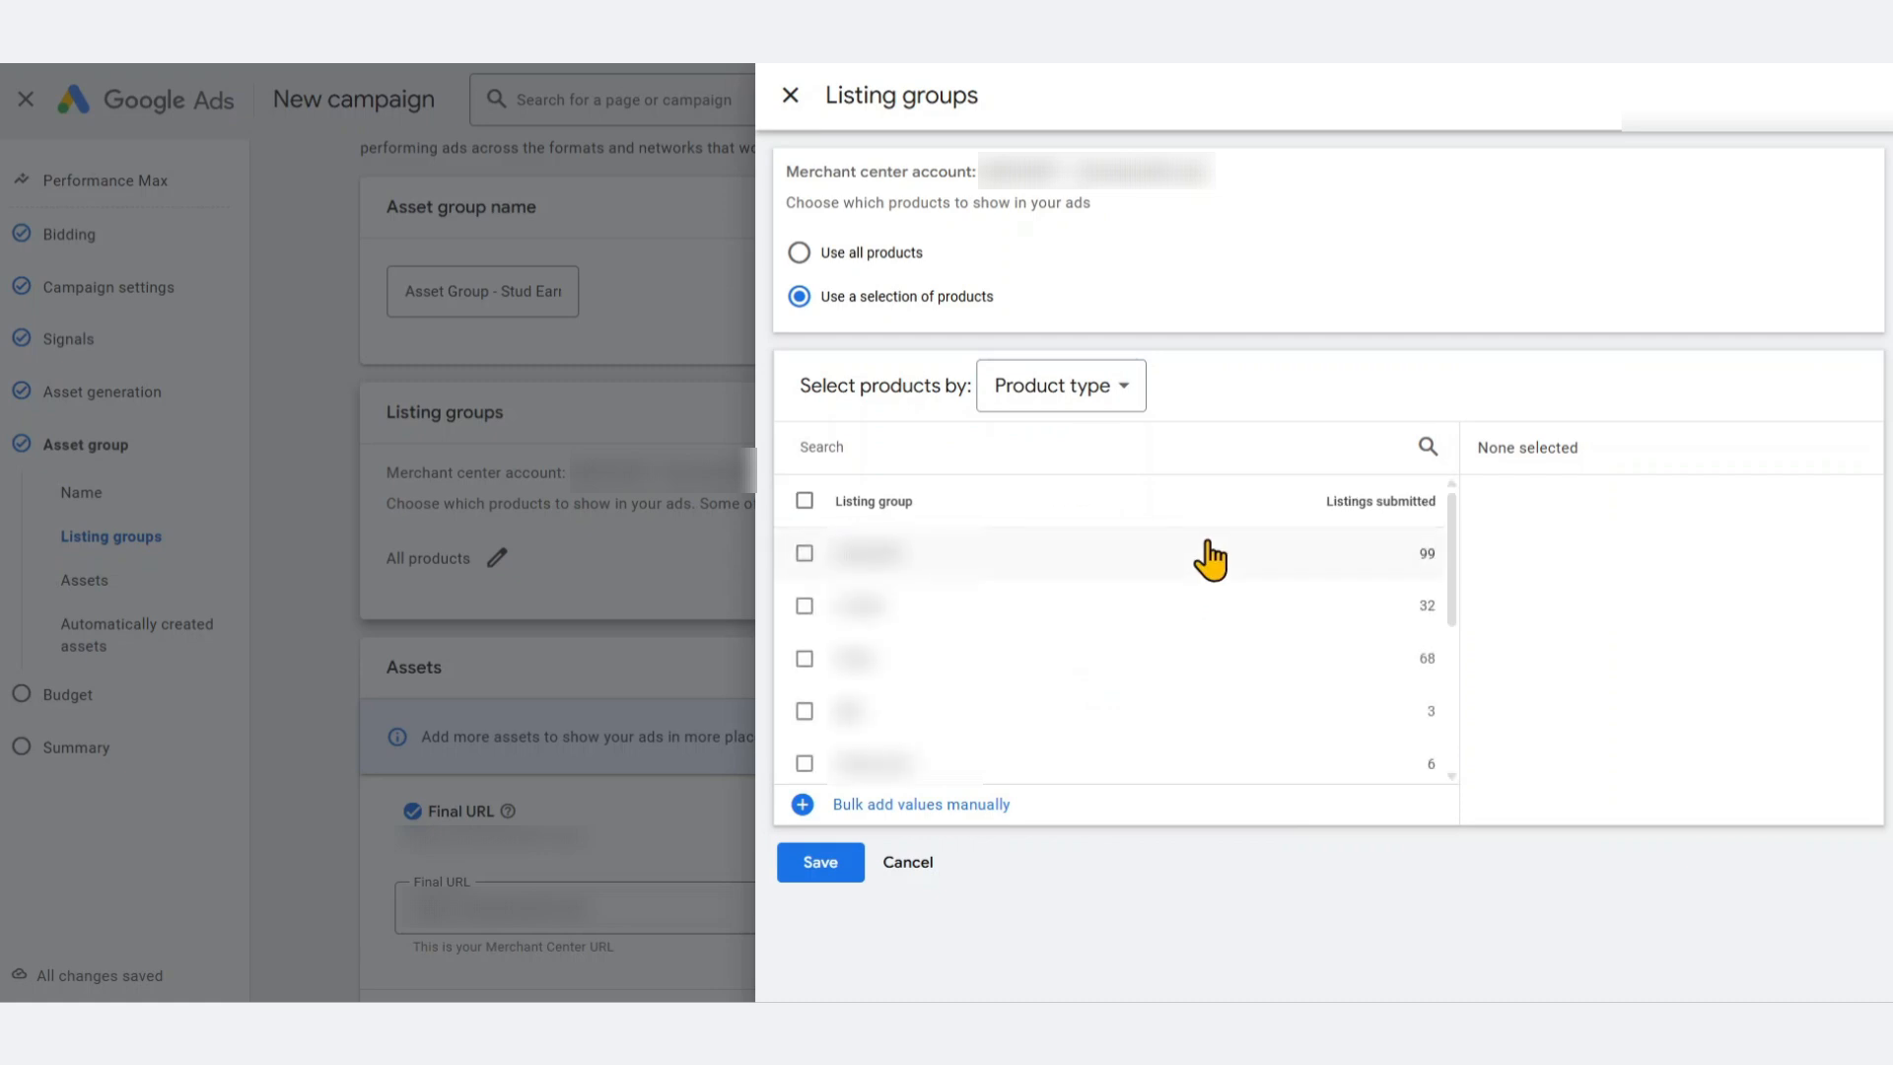
{"action": "left_click", "coordinate": [974, 572]}
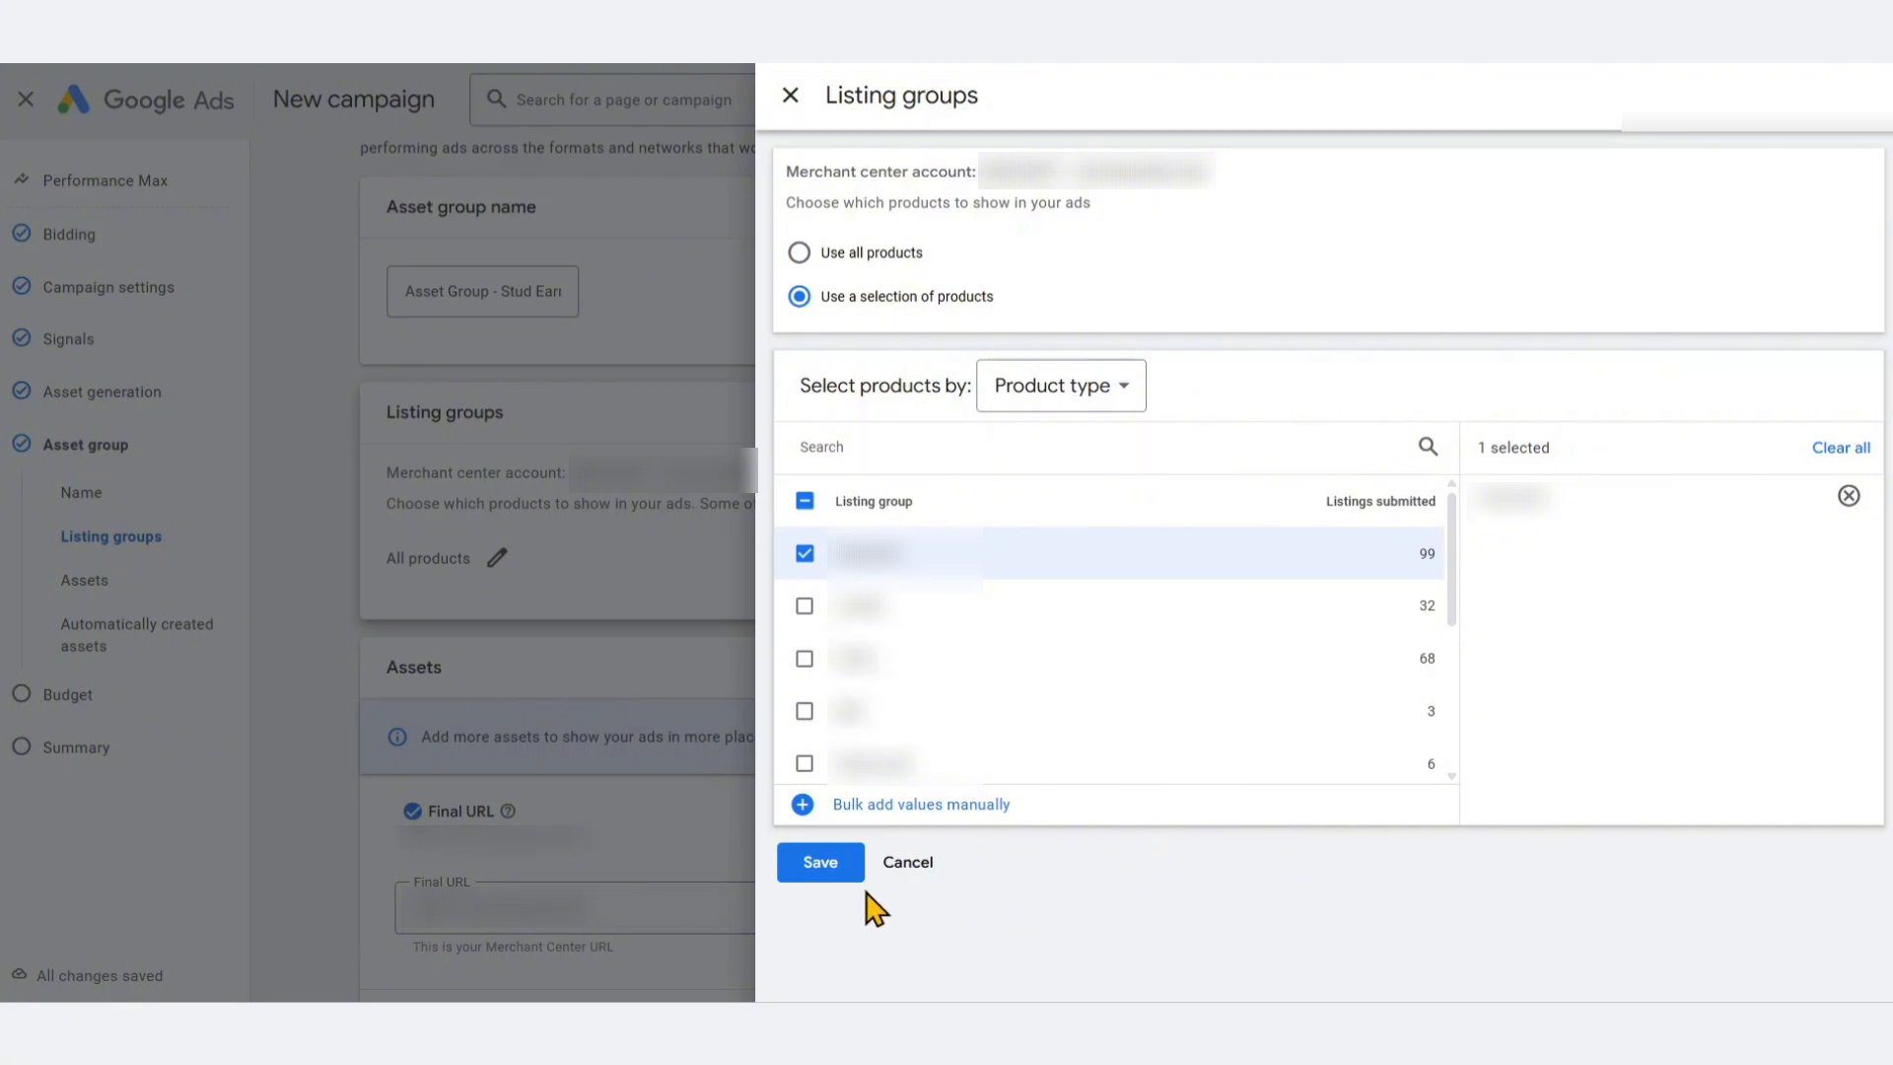
{"action": "left_click", "coordinate": [806, 869]}
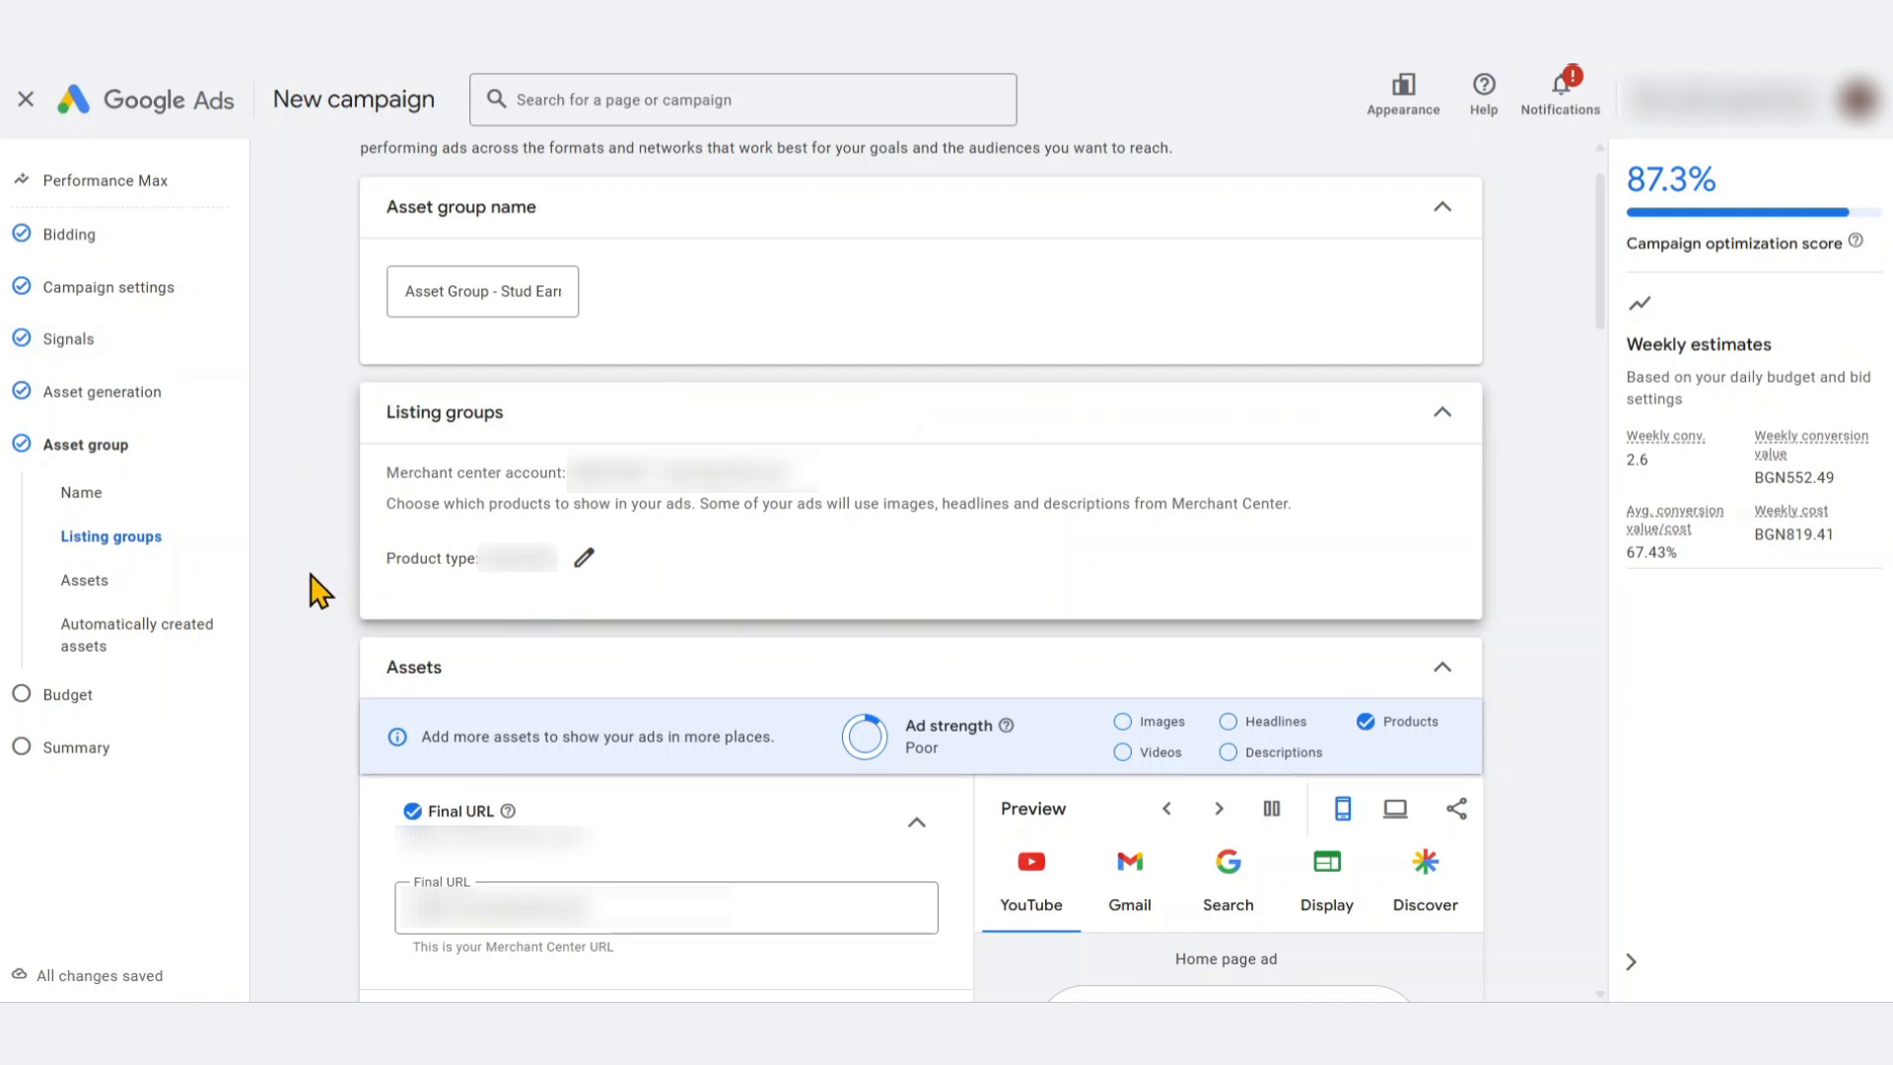
Fill the three required headlines with "Stunning Stud Earrings", "Buy Elegant Studs Now" and "Affordable Luxury Studs"
{"action": "scroll", "coordinate": [317, 587], "scroll_direction": "down", "scroll_amount": 4}
{"action": "scroll", "coordinate": [363, 528], "scroll_direction": "up", "scroll_amount": 1}
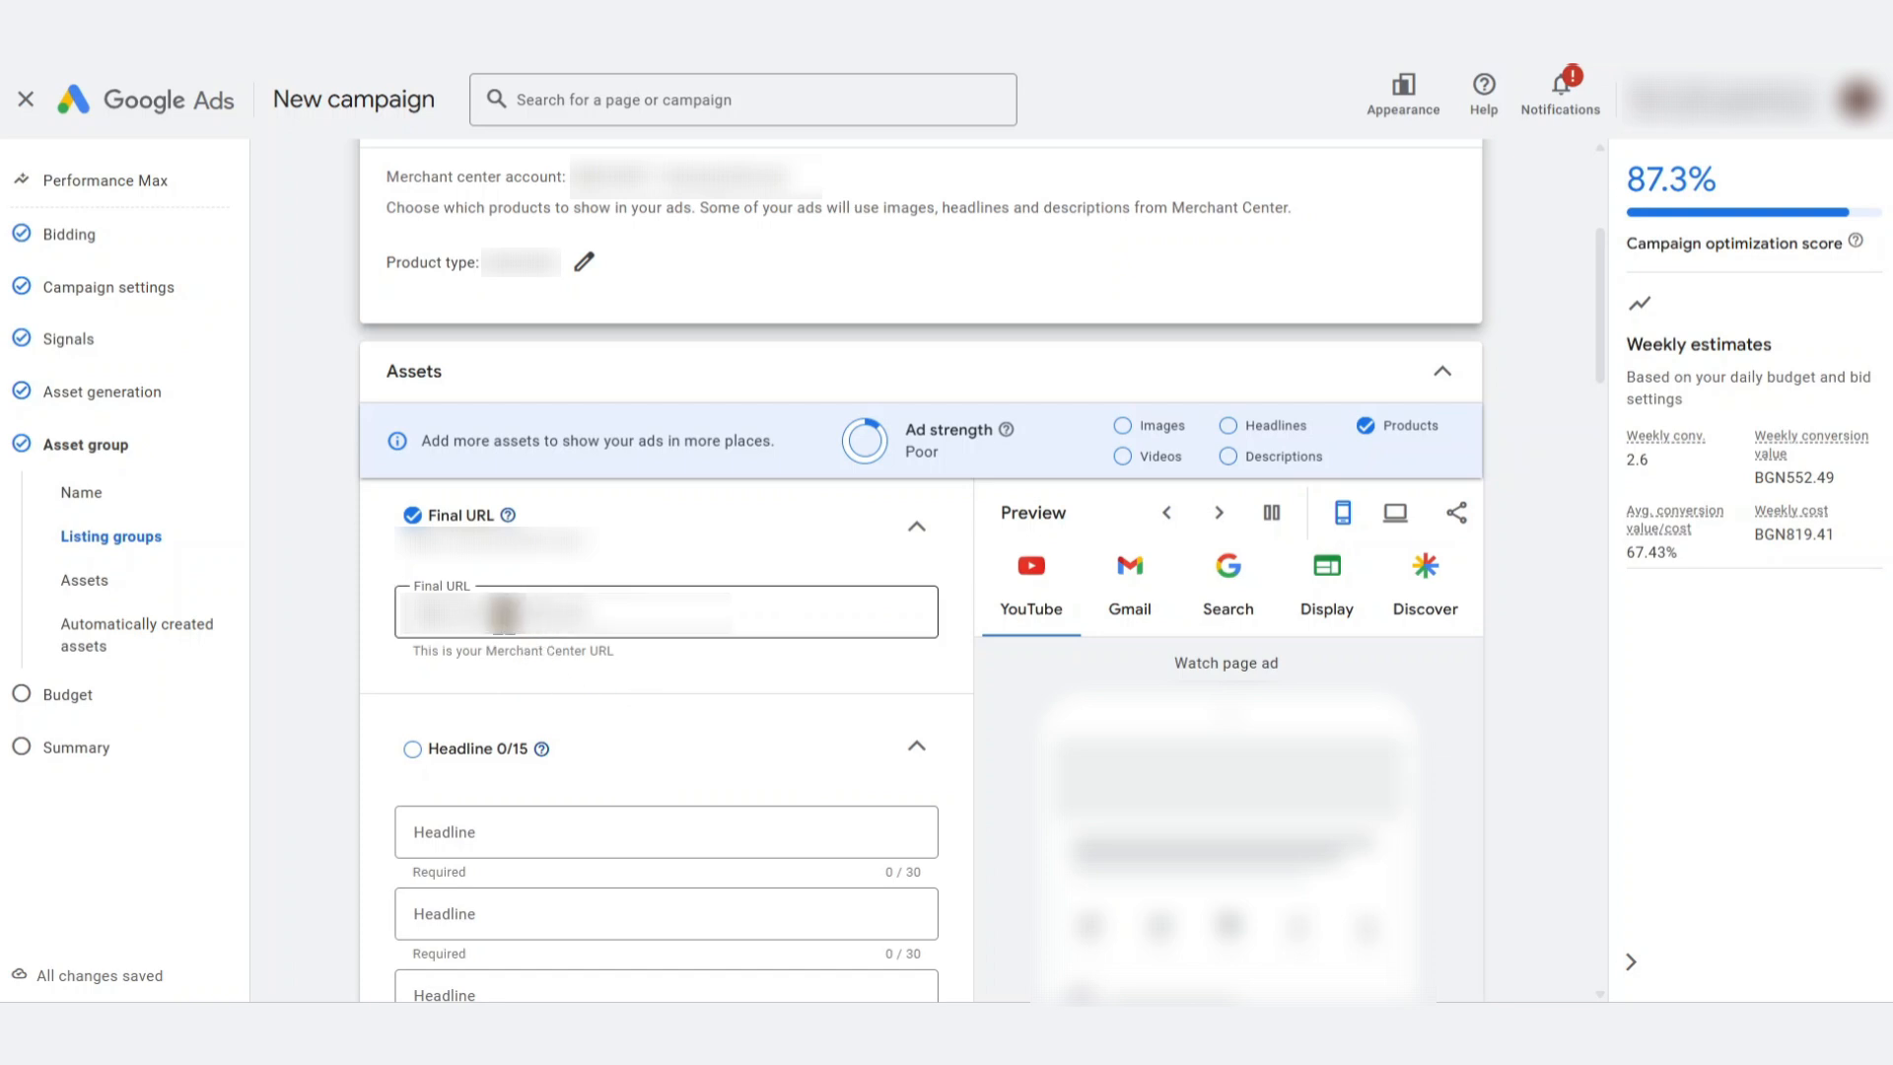
{"action": "scroll", "coordinate": [377, 602], "scroll_direction": "down", "scroll_amount": 4}
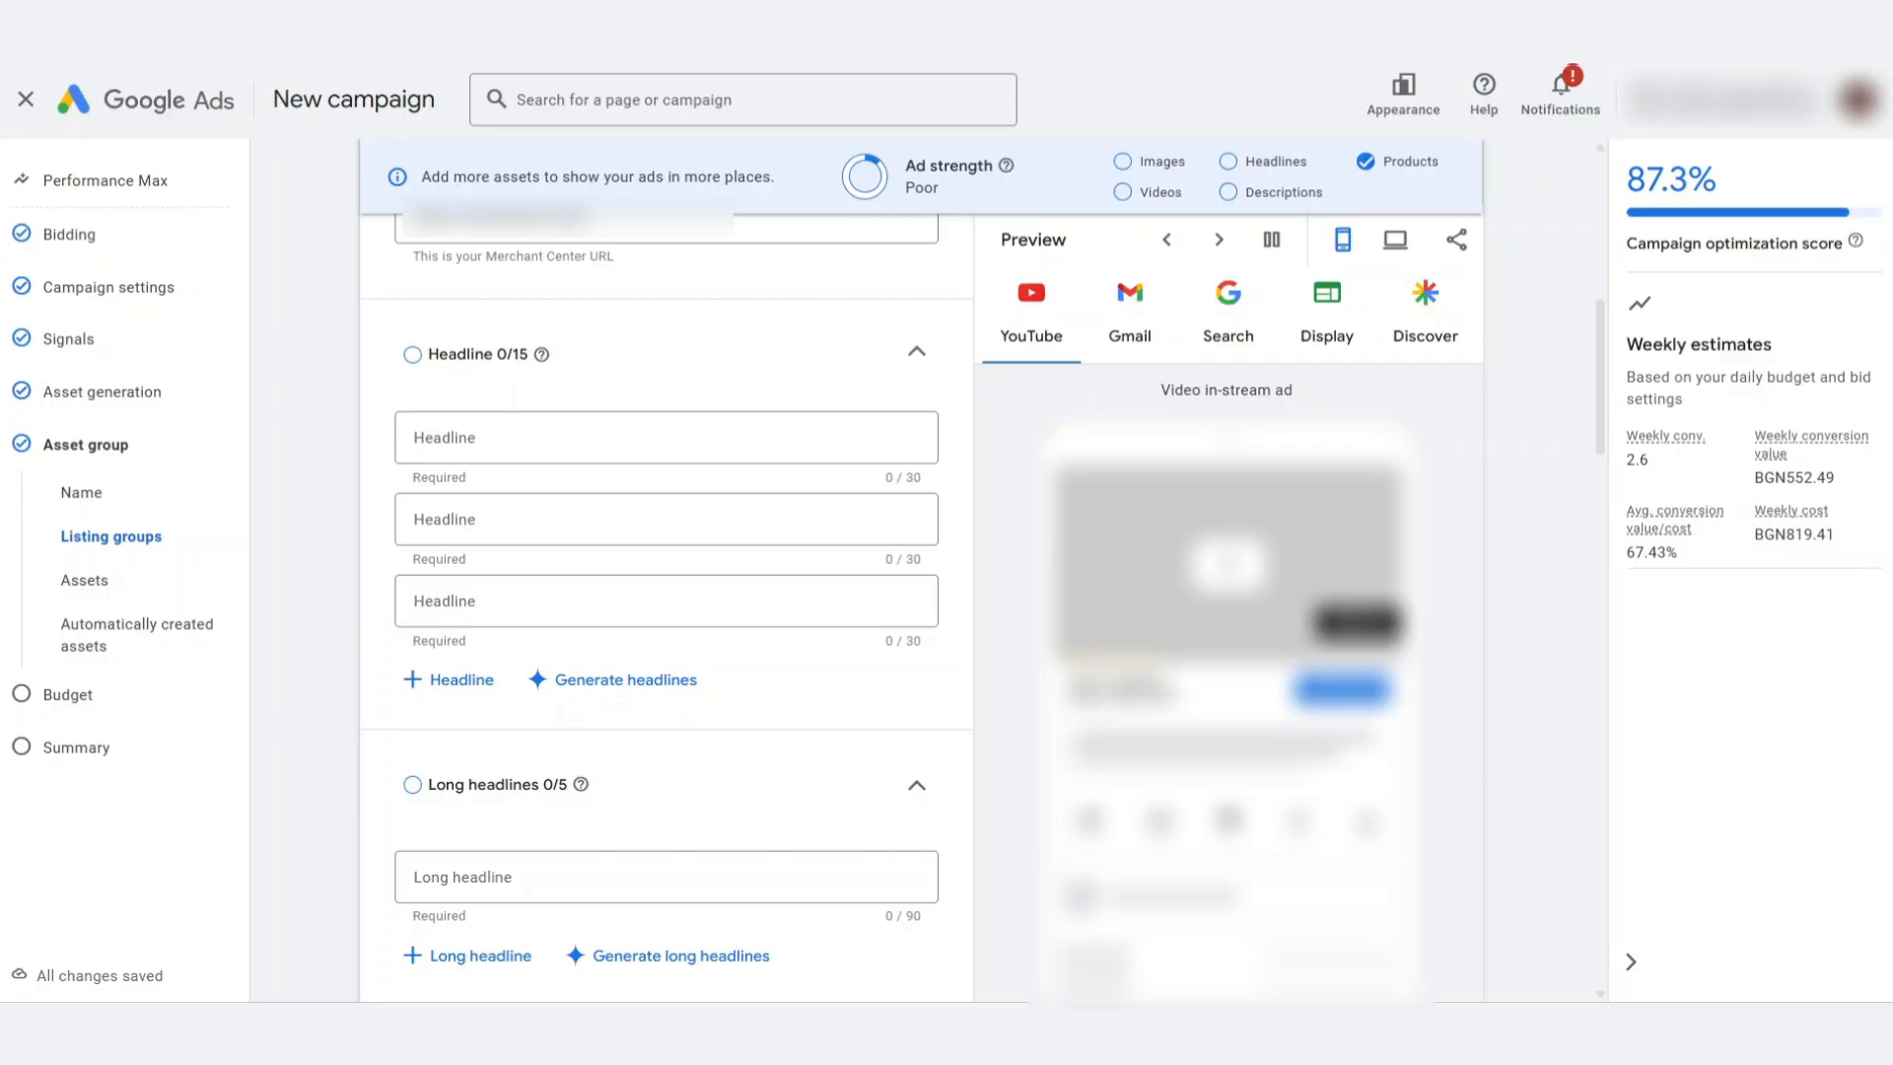
{"action": "left_click", "coordinate": [464, 433]}
{"action": "type", "text": "Stunning Stud Earrings"}
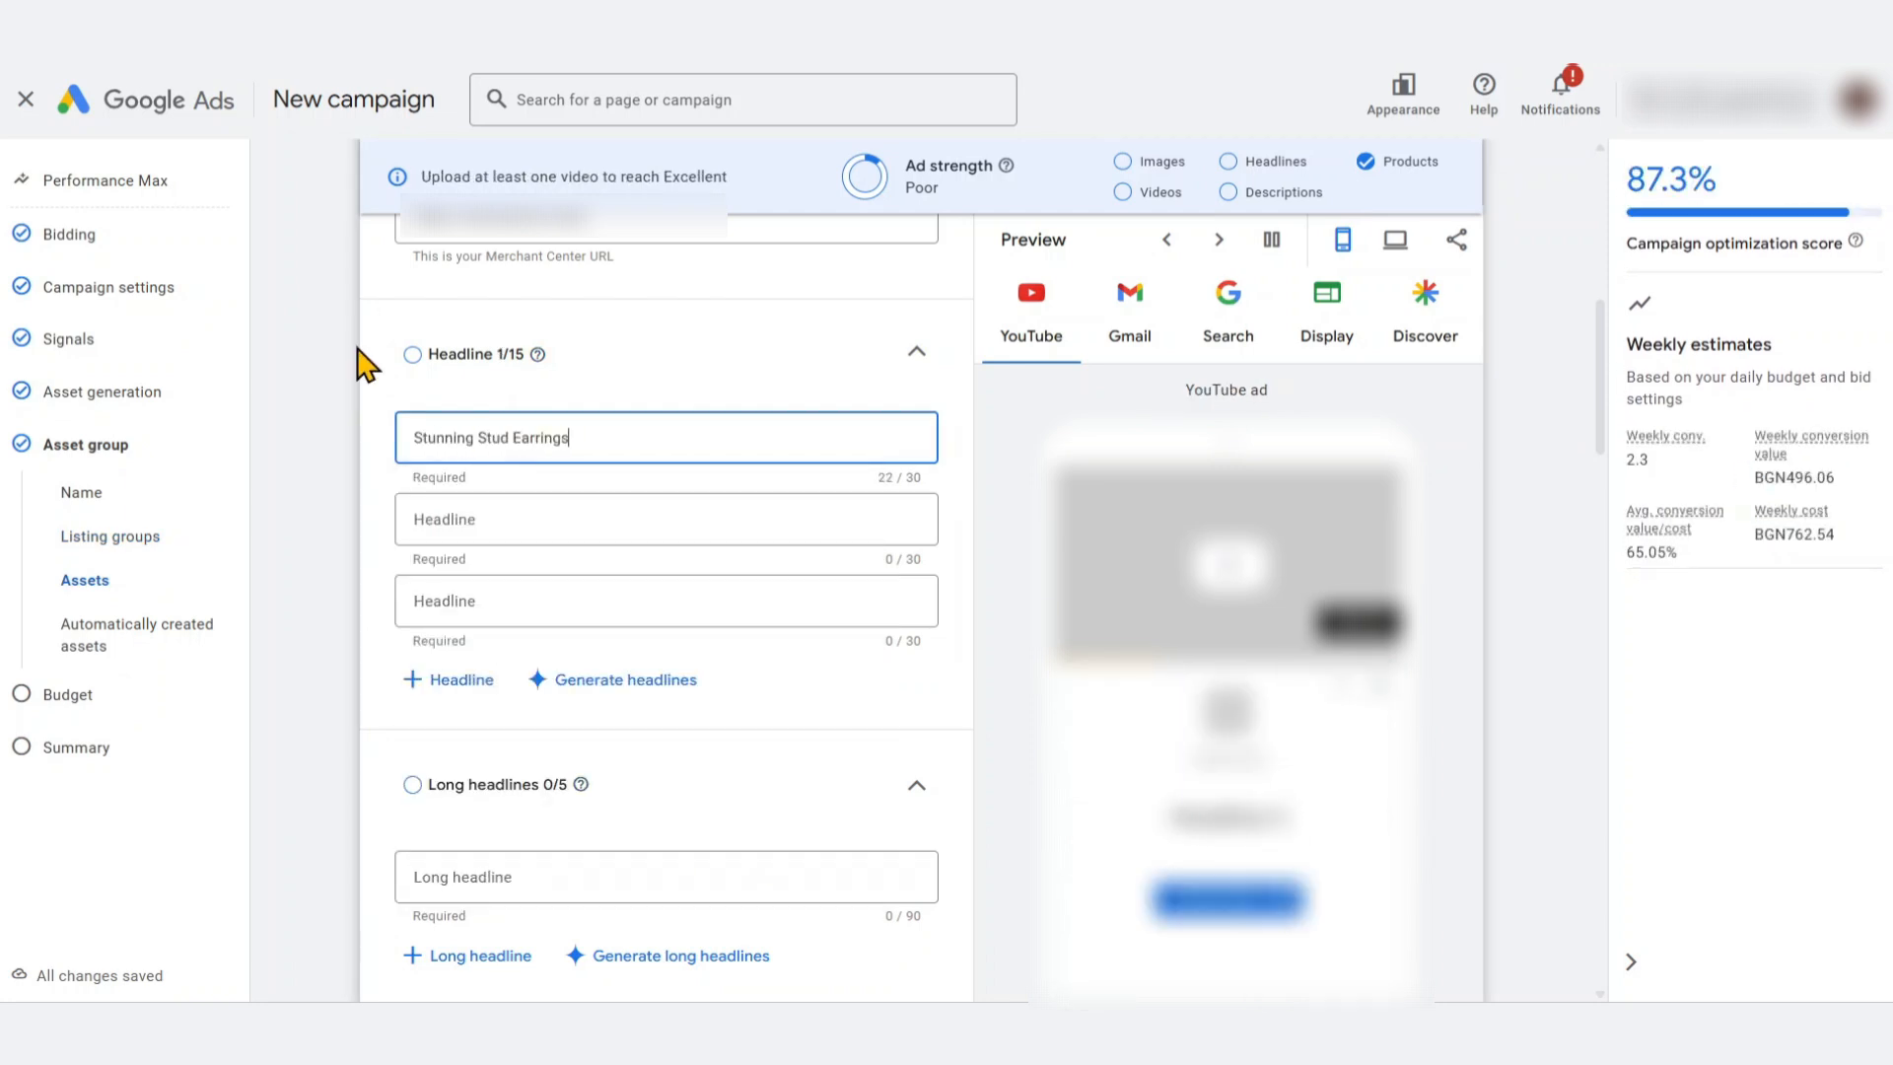
{"action": "key", "text": "Tab"}
{"action": "type", "text": "Buy Elegant Studs Now"}
{"action": "key", "text": "Tab"}
{"action": "type", "text": "Affordable Luxury Studs"}
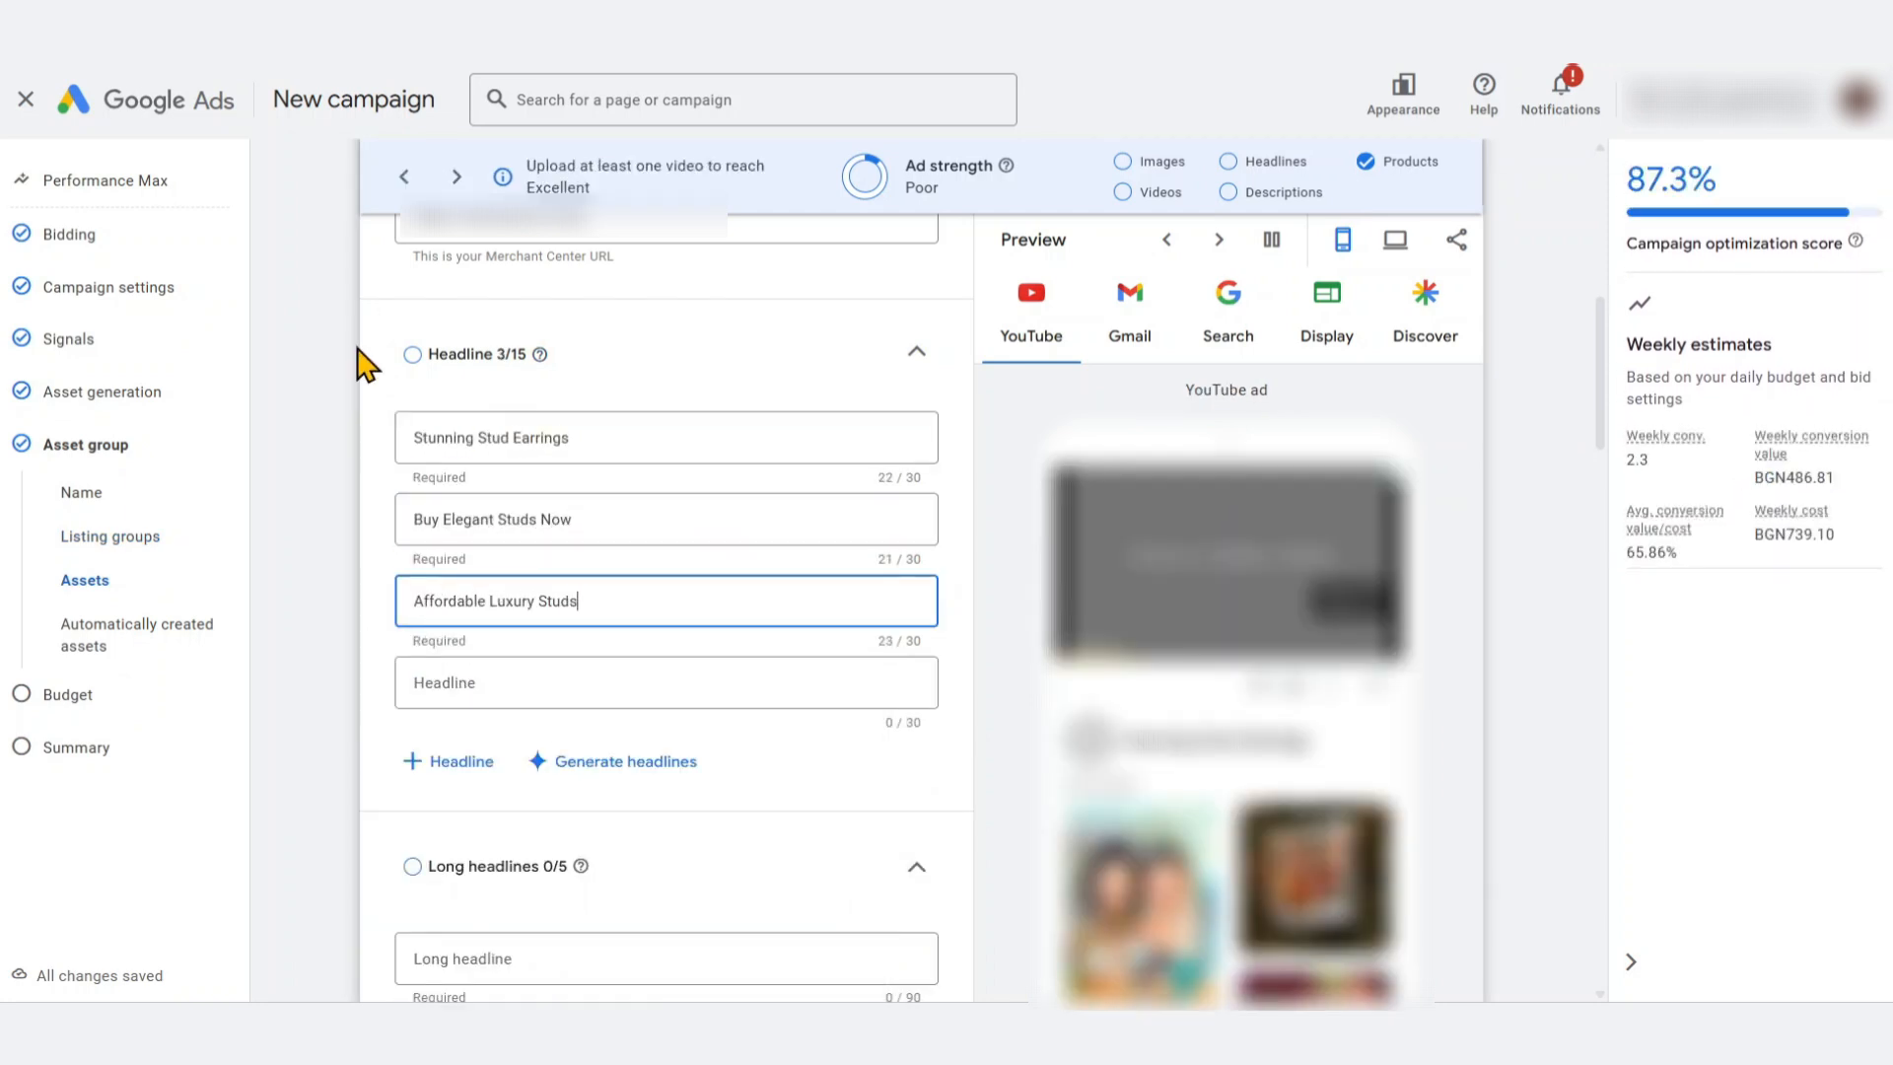
Add three more headlines: "Gold Stud Earrings", "Limited Edition Stud Earrings" and "20% Off Sale Ends Soon"
{"action": "key", "text": "Tab"}
{"action": "type", "text": "Gold Stud Earrings"}
{"action": "key", "text": "Tab"}
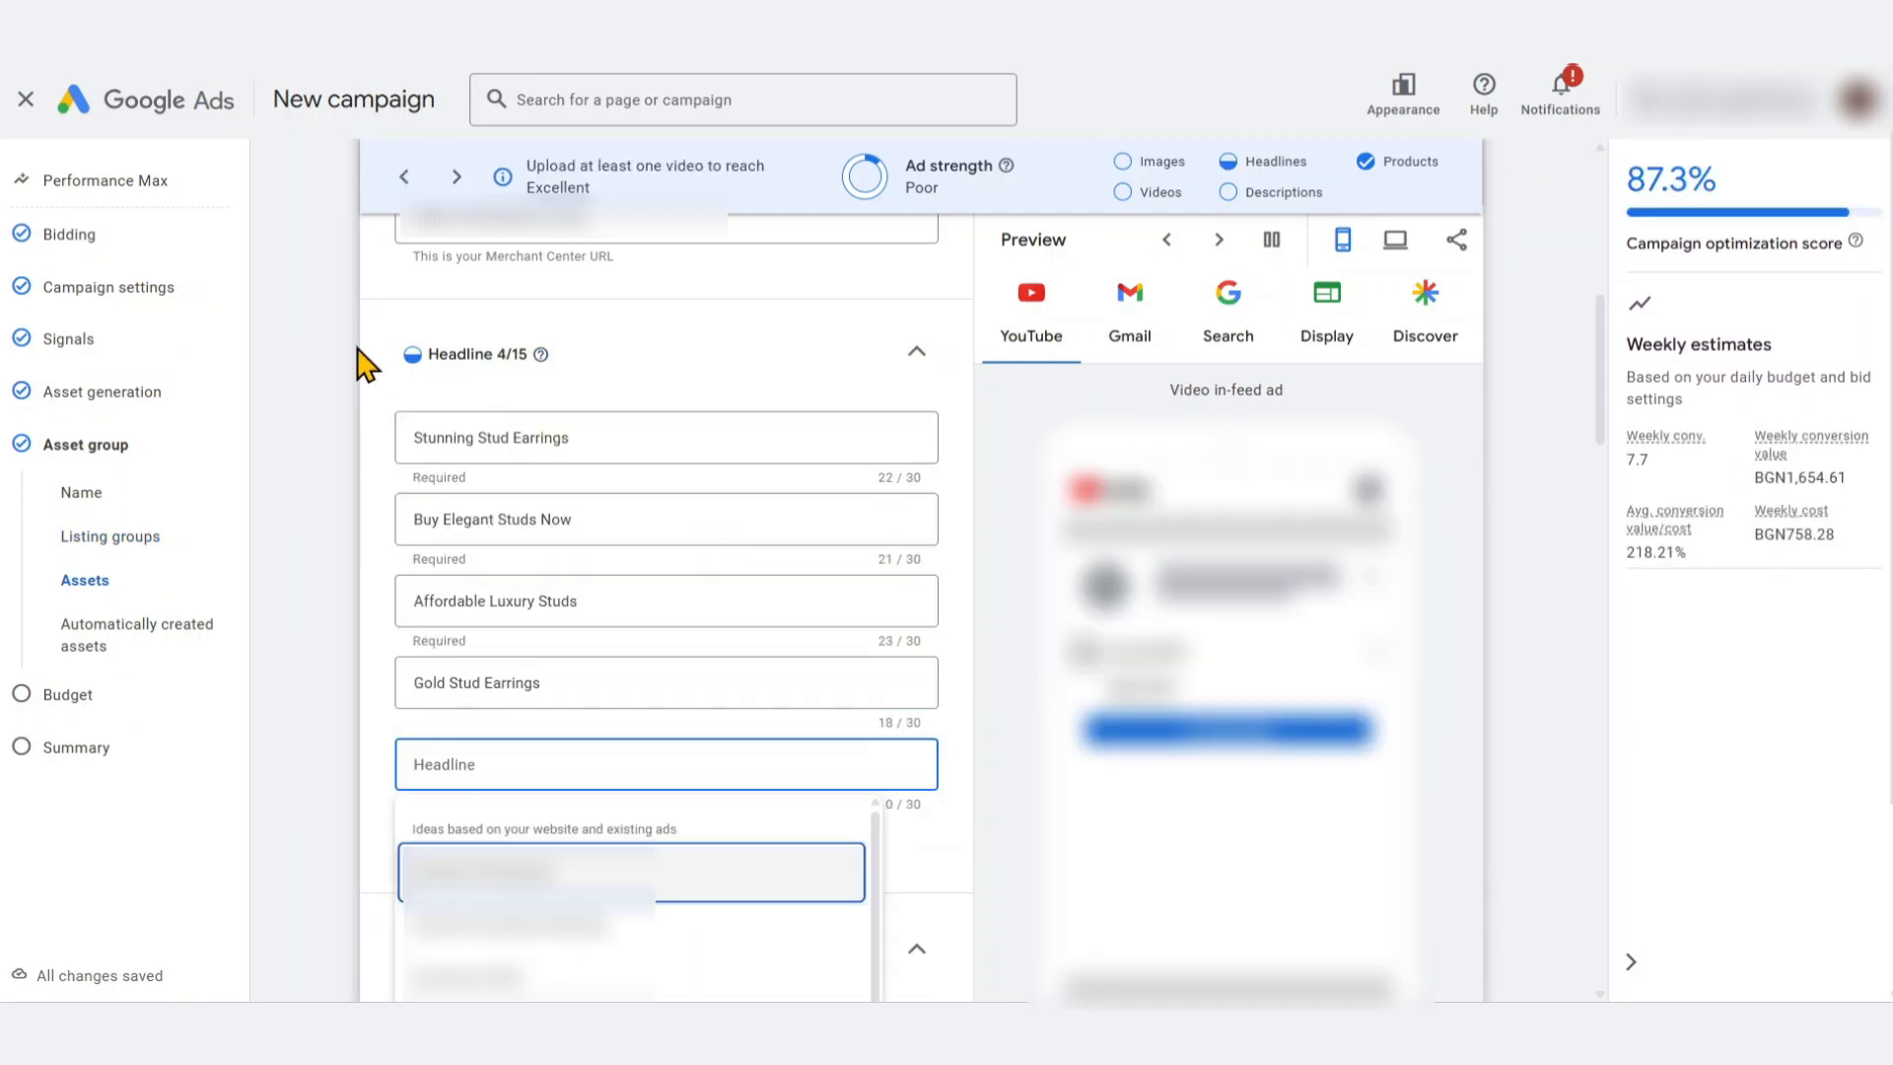
{"action": "type", "text": "Limited Edition Stud Earrings"}
{"action": "left_click", "coordinate": [473, 875]}
{"action": "type", "text": "20% Off Sale Ends Soon"}
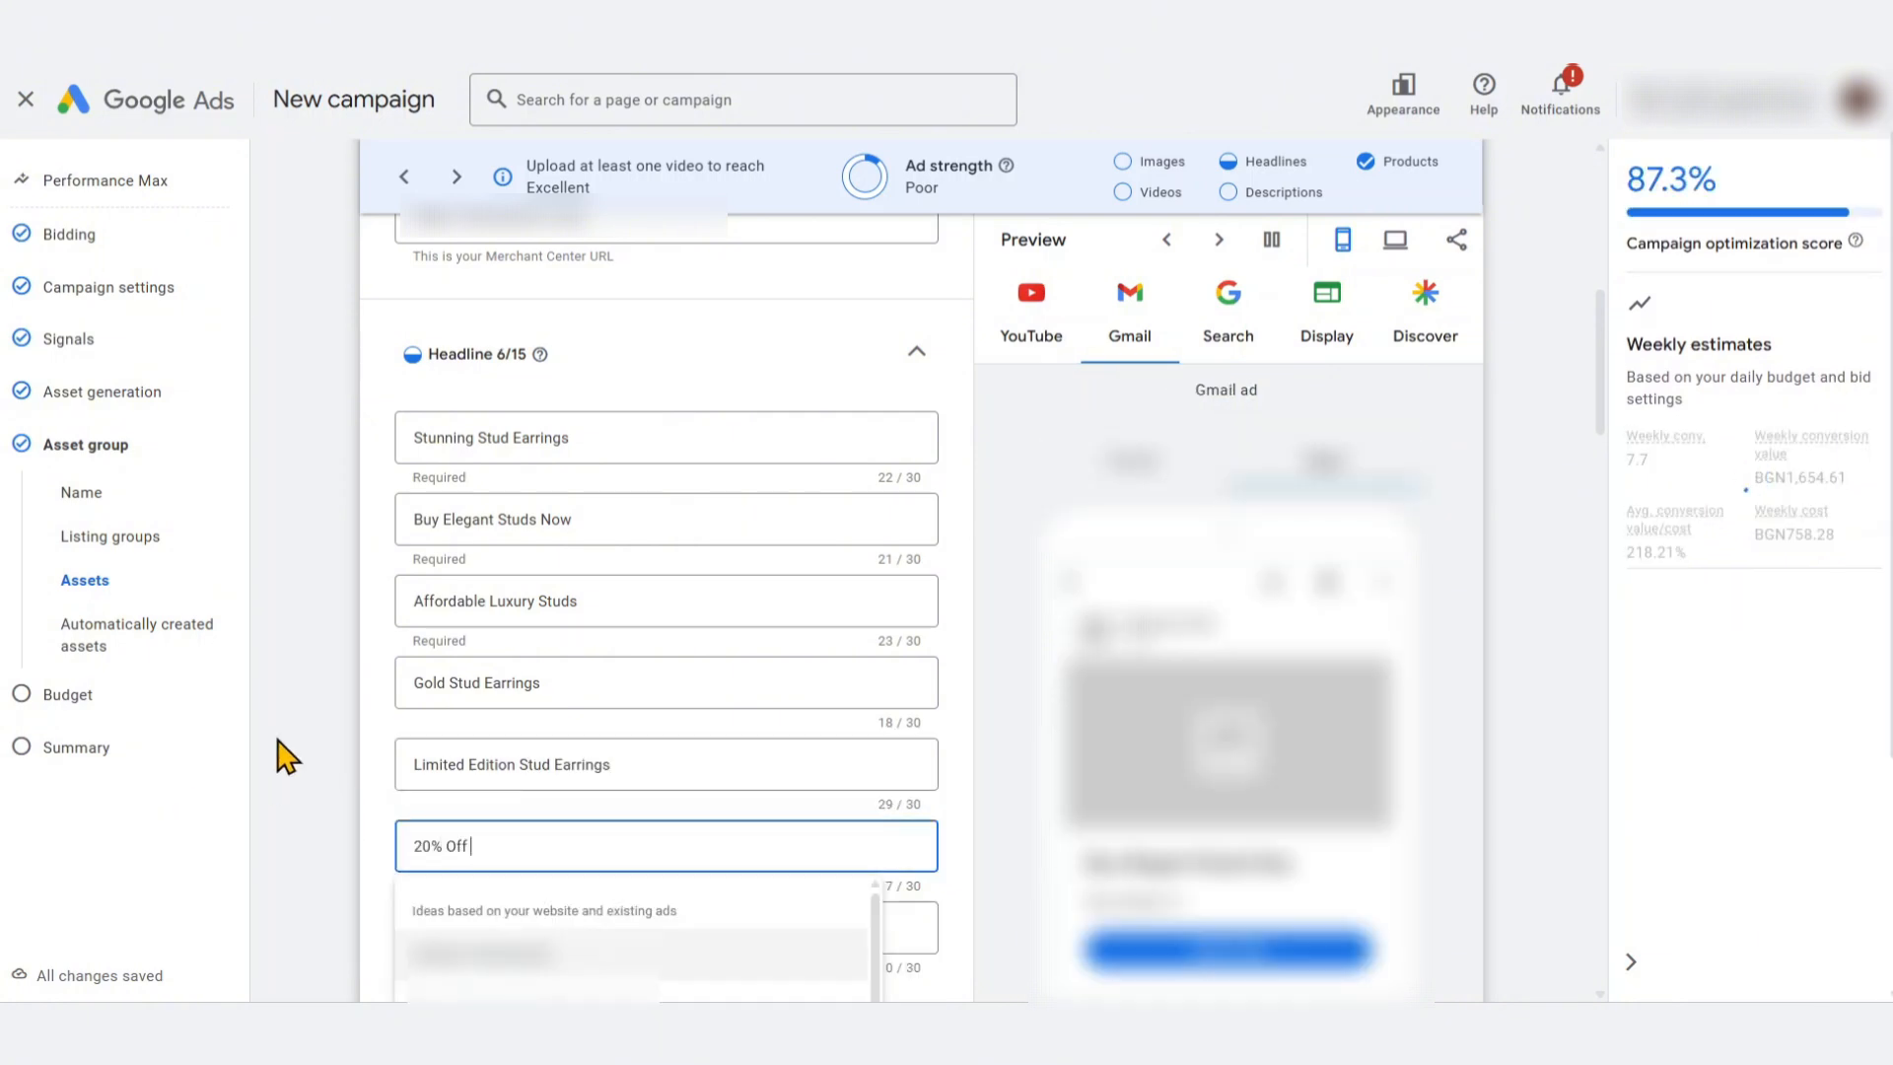
{"action": "key", "text": "Tab"}
{"action": "scroll", "coordinate": [283, 753], "scroll_direction": "down", "scroll_amount": 2}
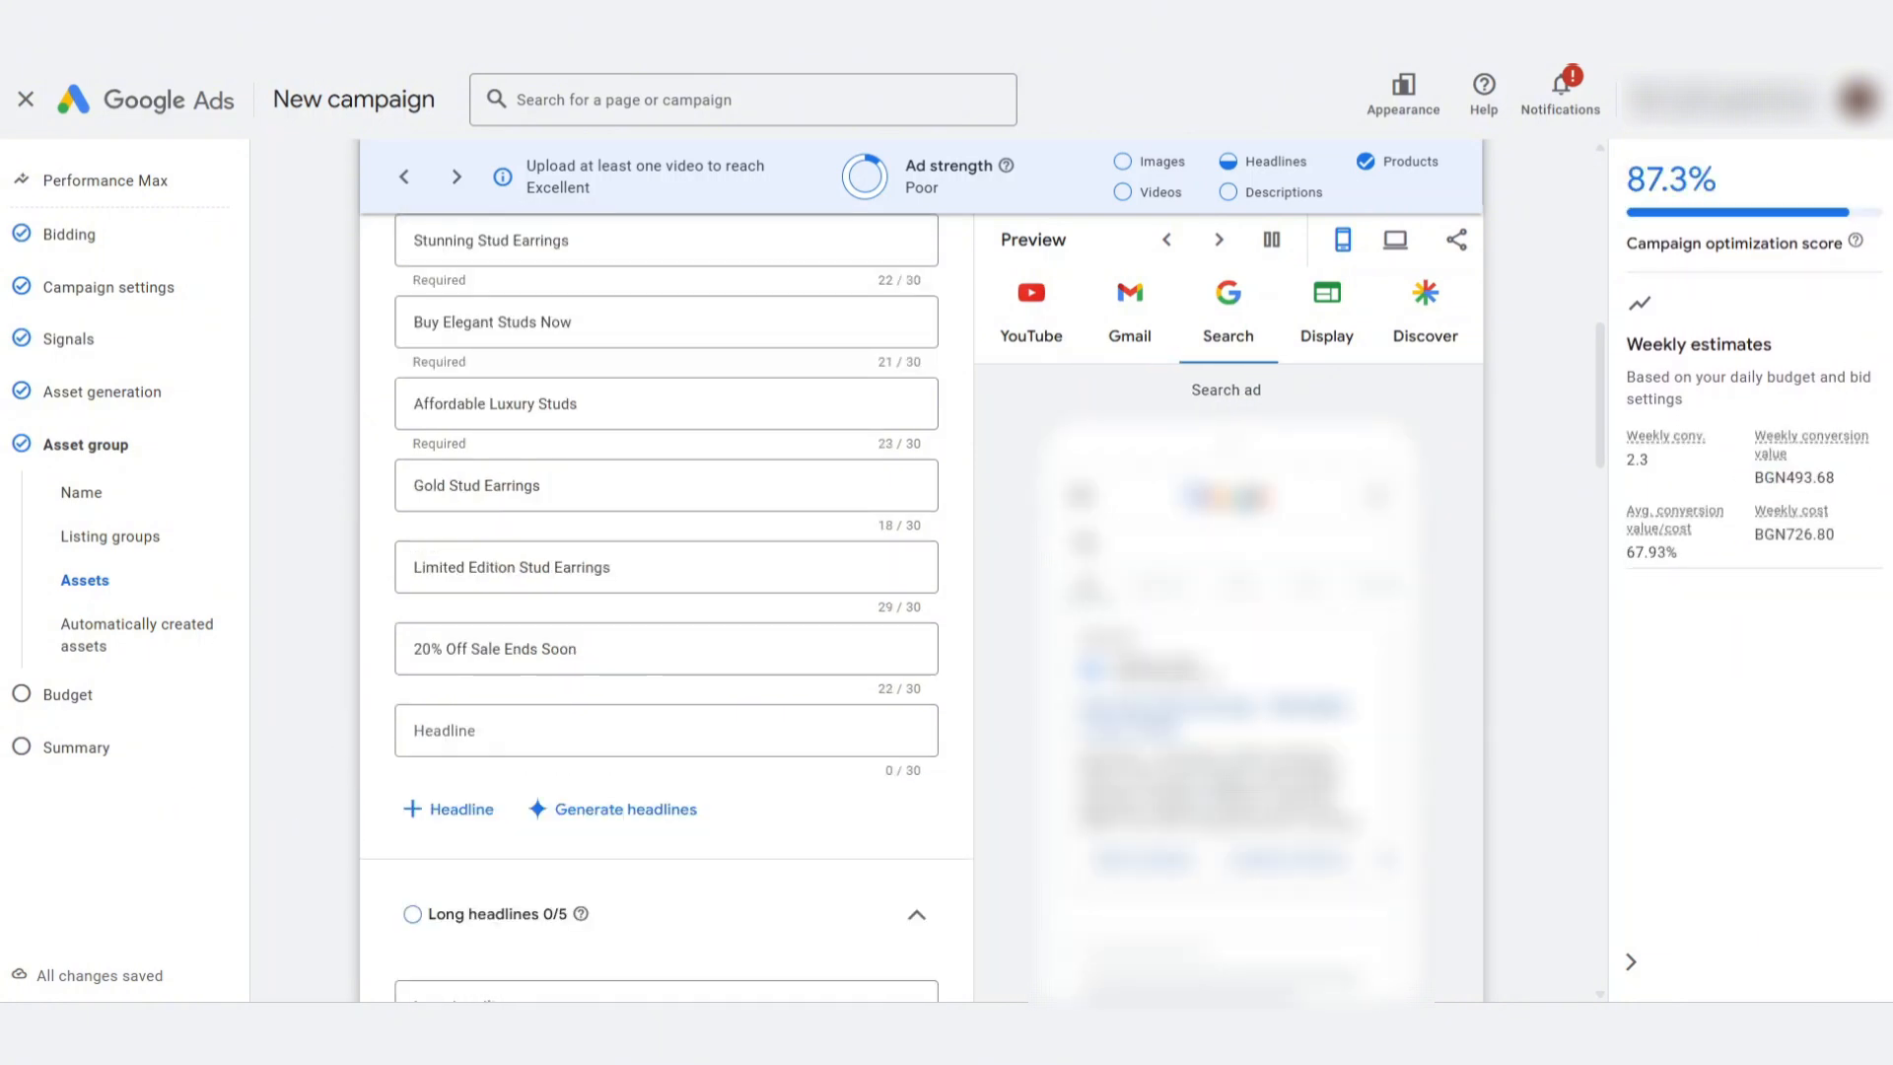
Add three more headlines: "Handcrafted Exclusive Studs", "Free USA Shipping" and "Certified Gold & Diamonds"
{"action": "left_click", "coordinate": [490, 729]}
{"action": "type", "text": "Handcrafted"}
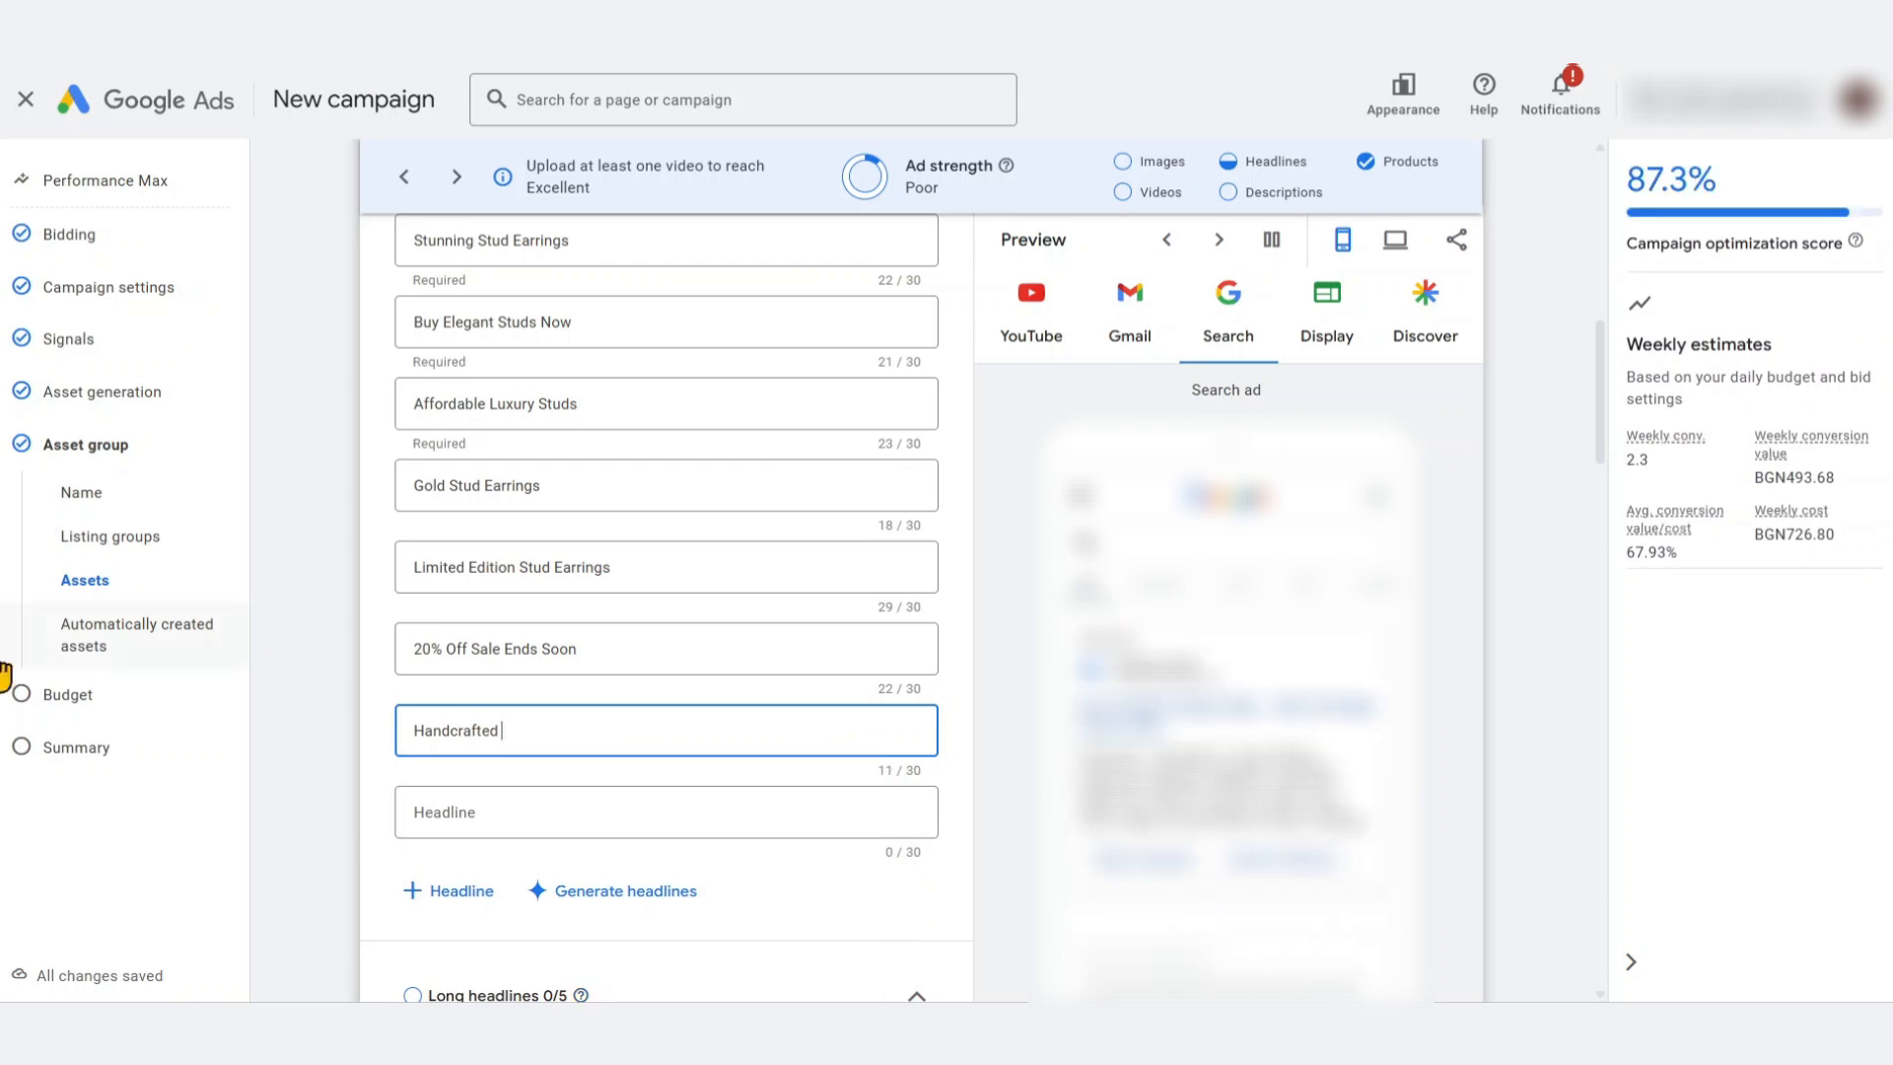
{"action": "type", "text": " Exclusive Studs"}
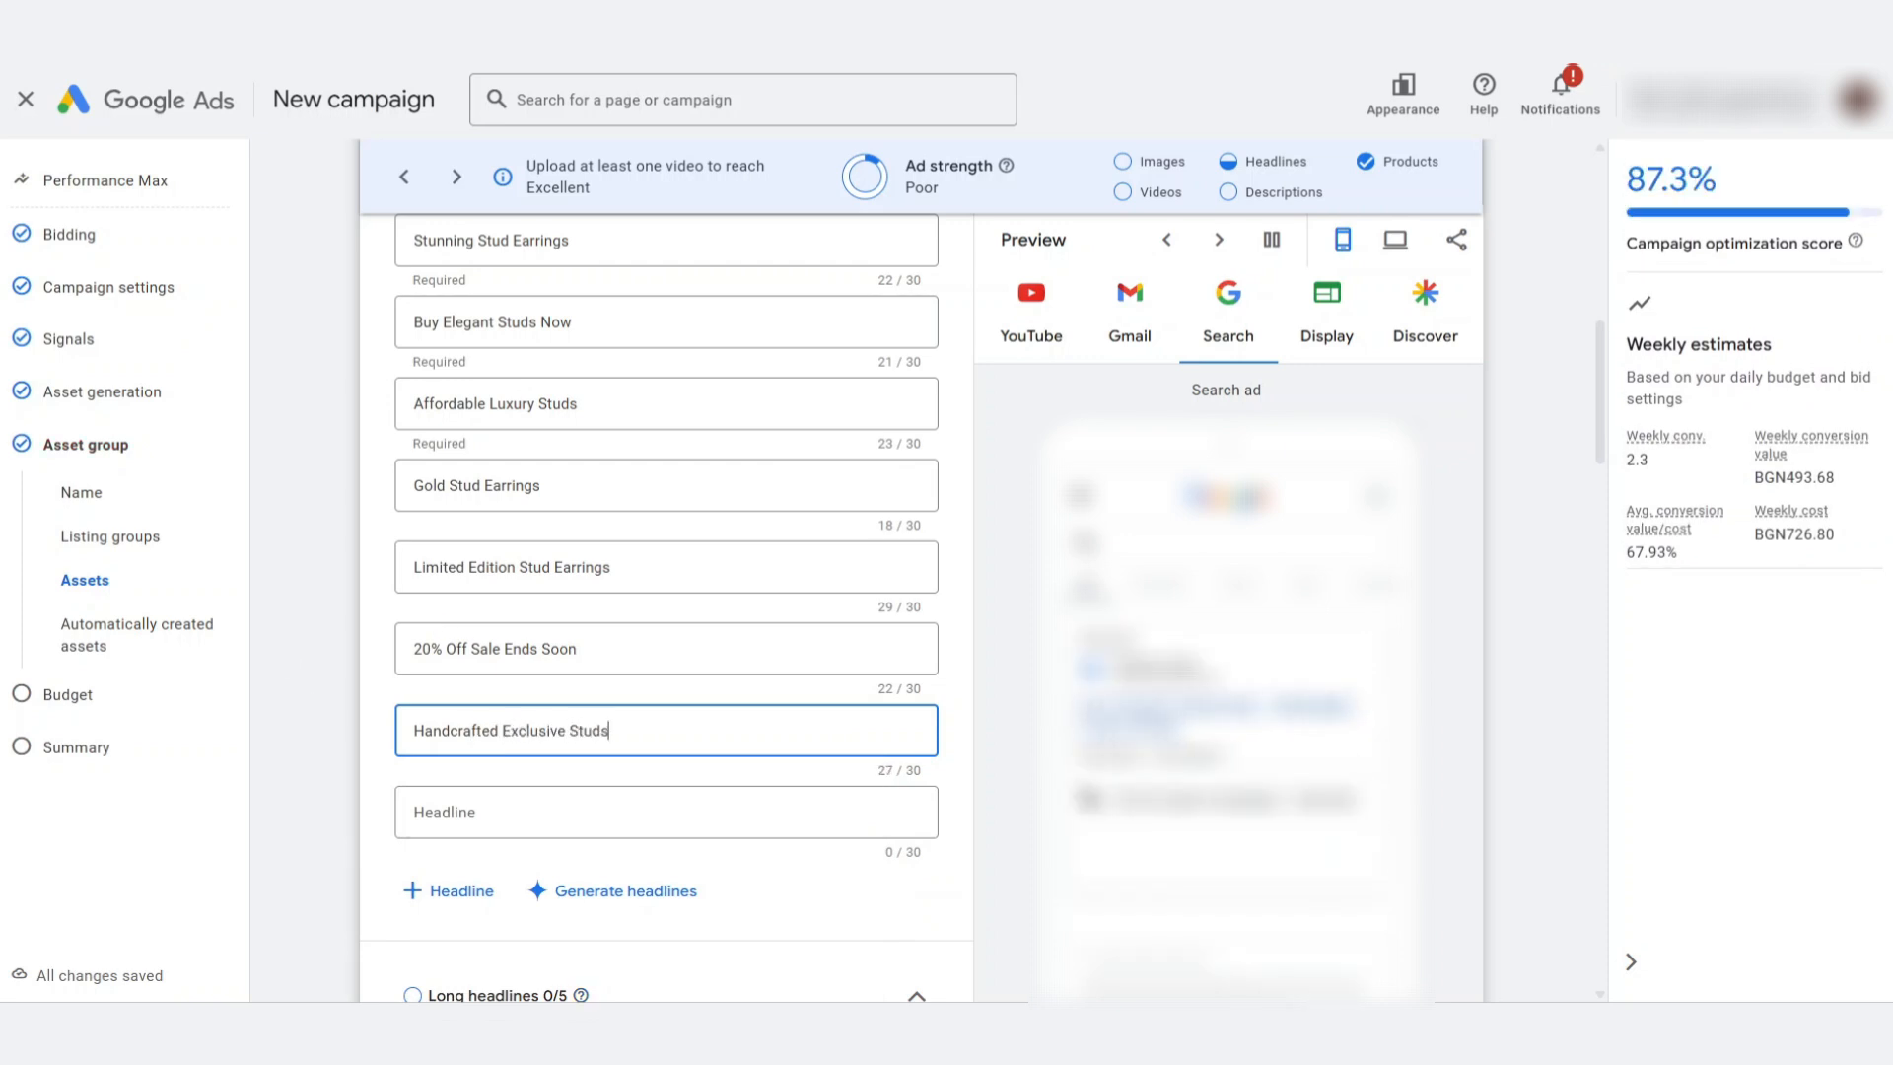
{"action": "left_click", "coordinate": [666, 834]}
{"action": "type", "text": "Free USA Shipping"}
{"action": "key", "text": "Tab"}
{"action": "type", "text": "Certified Gold & Diamonds"}
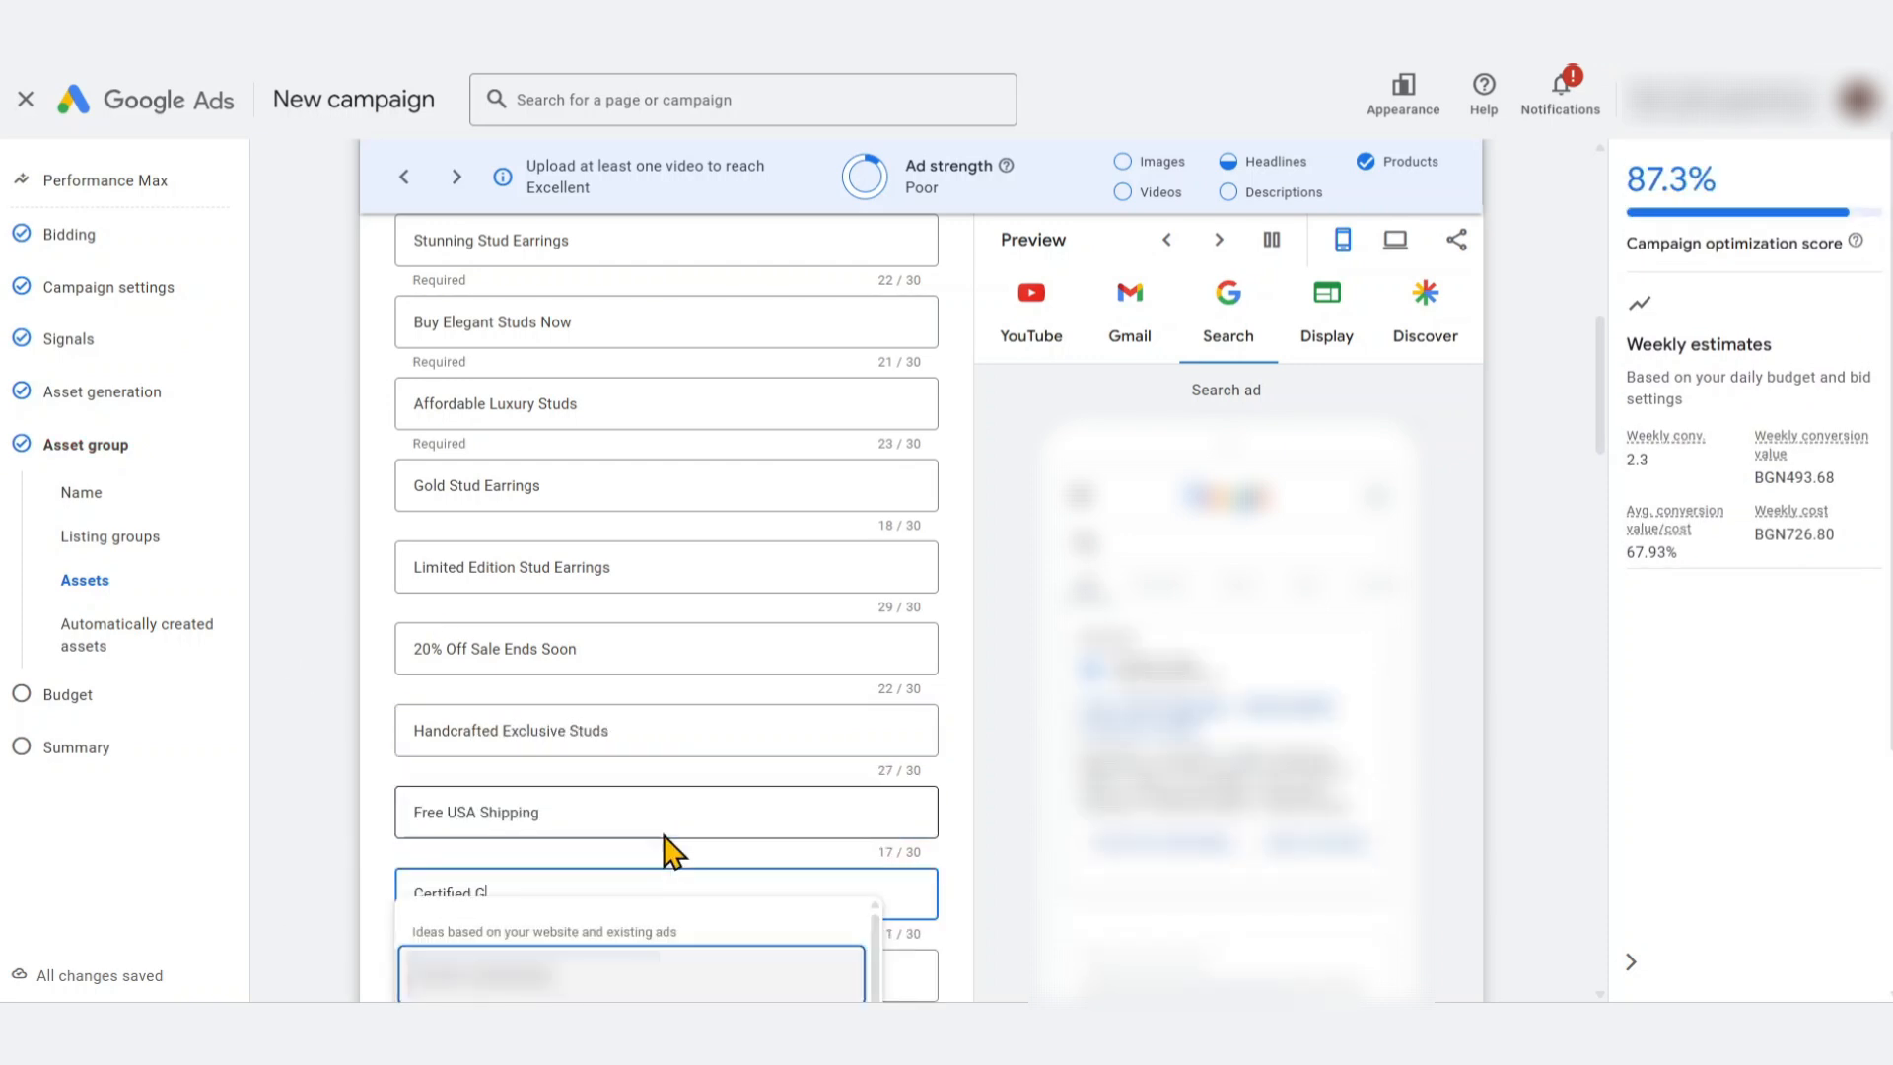
Add the headlines "Affordable, Exquisite Designs" and "Lifetime Warranty" below the existing ones
{"action": "scroll", "coordinate": [663, 850], "scroll_direction": "down", "scroll_amount": 3}
{"action": "key", "text": "Tab"}
{"action": "type", "text": "Affordable, Exquisite Designs"}
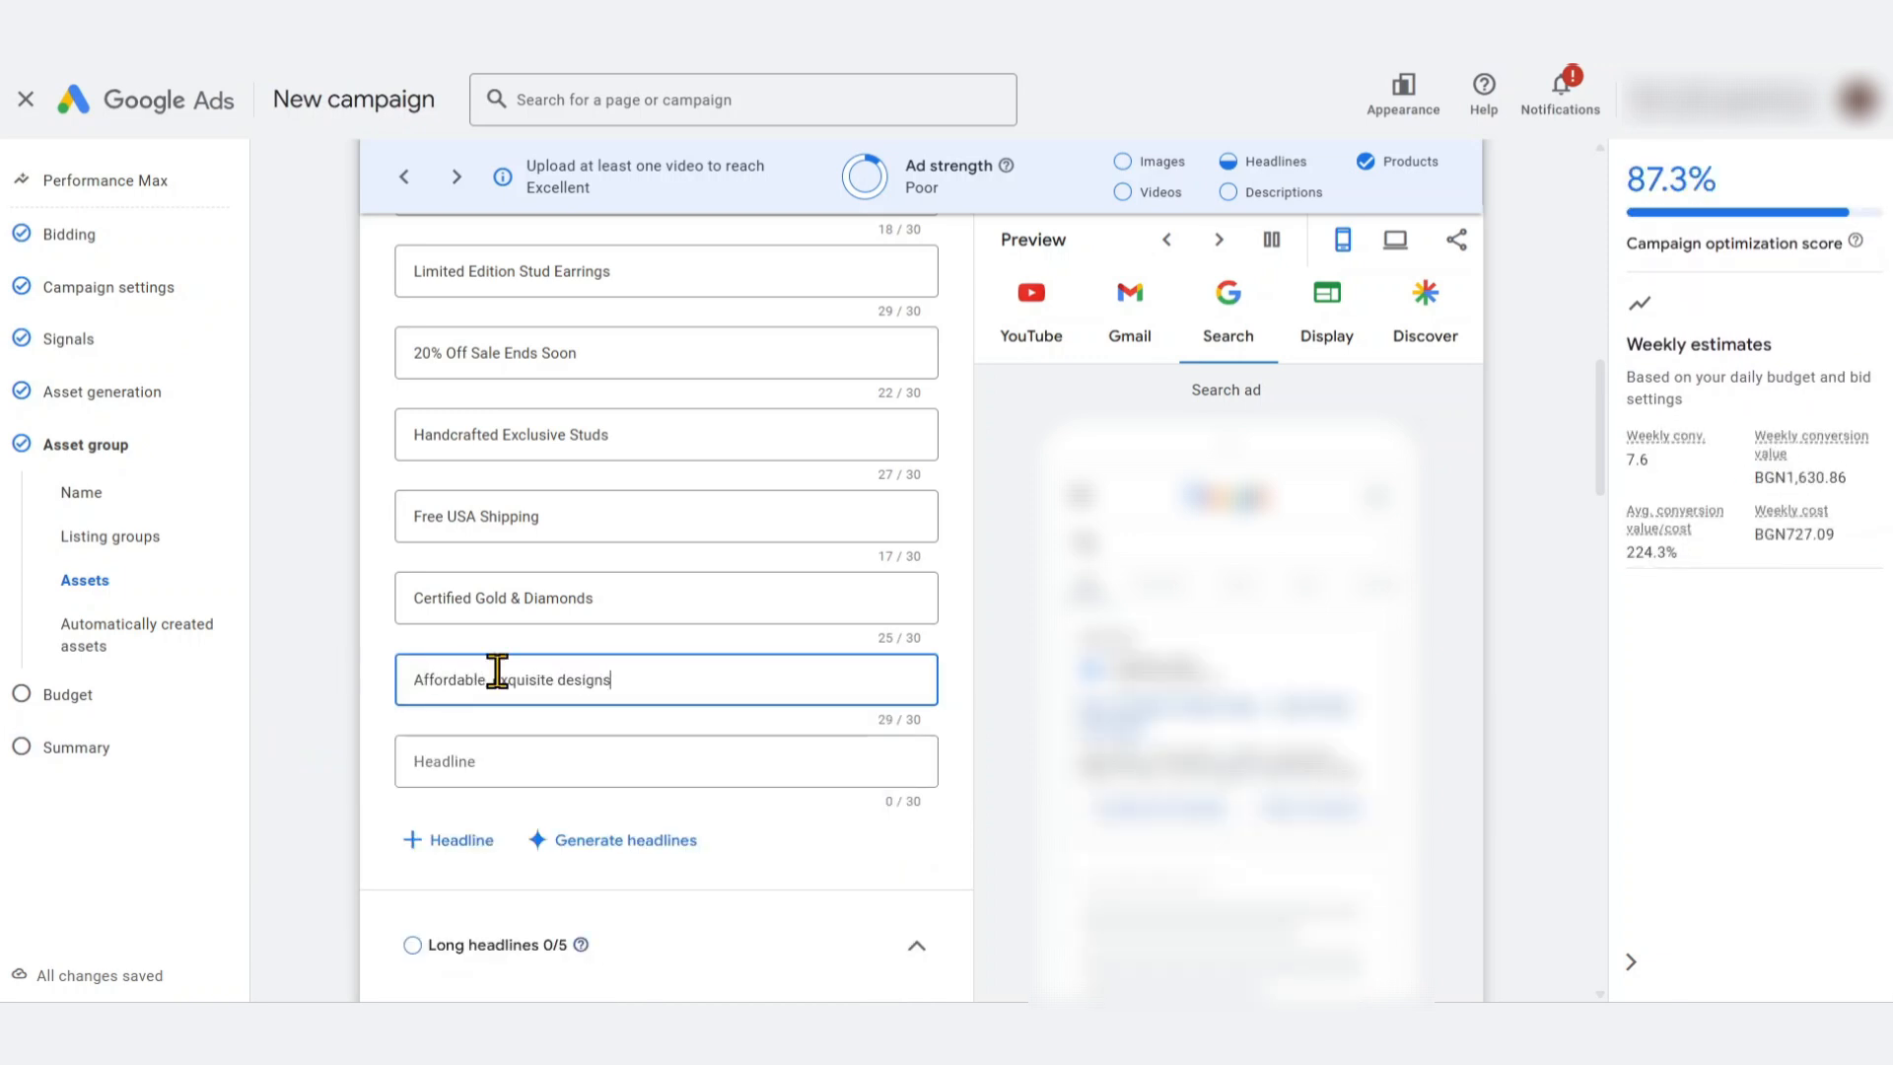
{"action": "scroll", "coordinate": [327, 672], "scroll_direction": "up", "scroll_amount": 1}
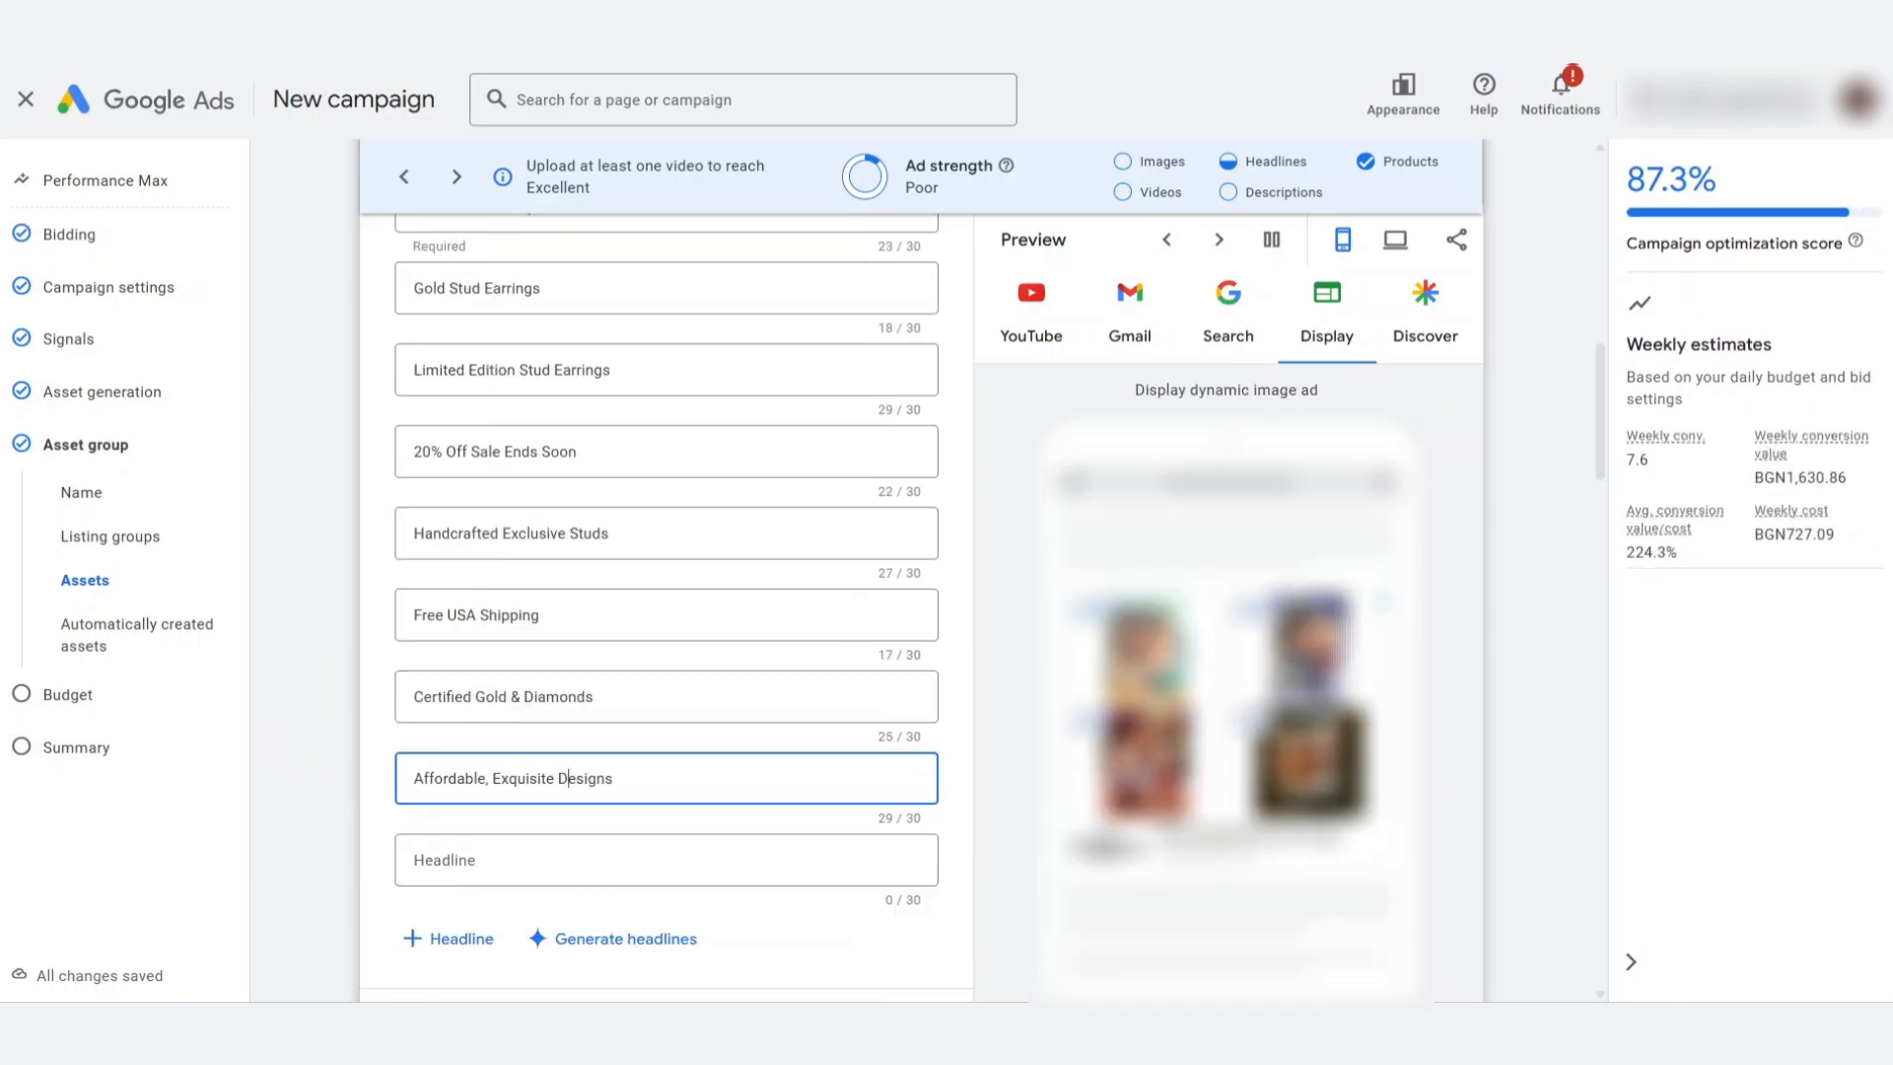
{"action": "key", "text": "Tab"}
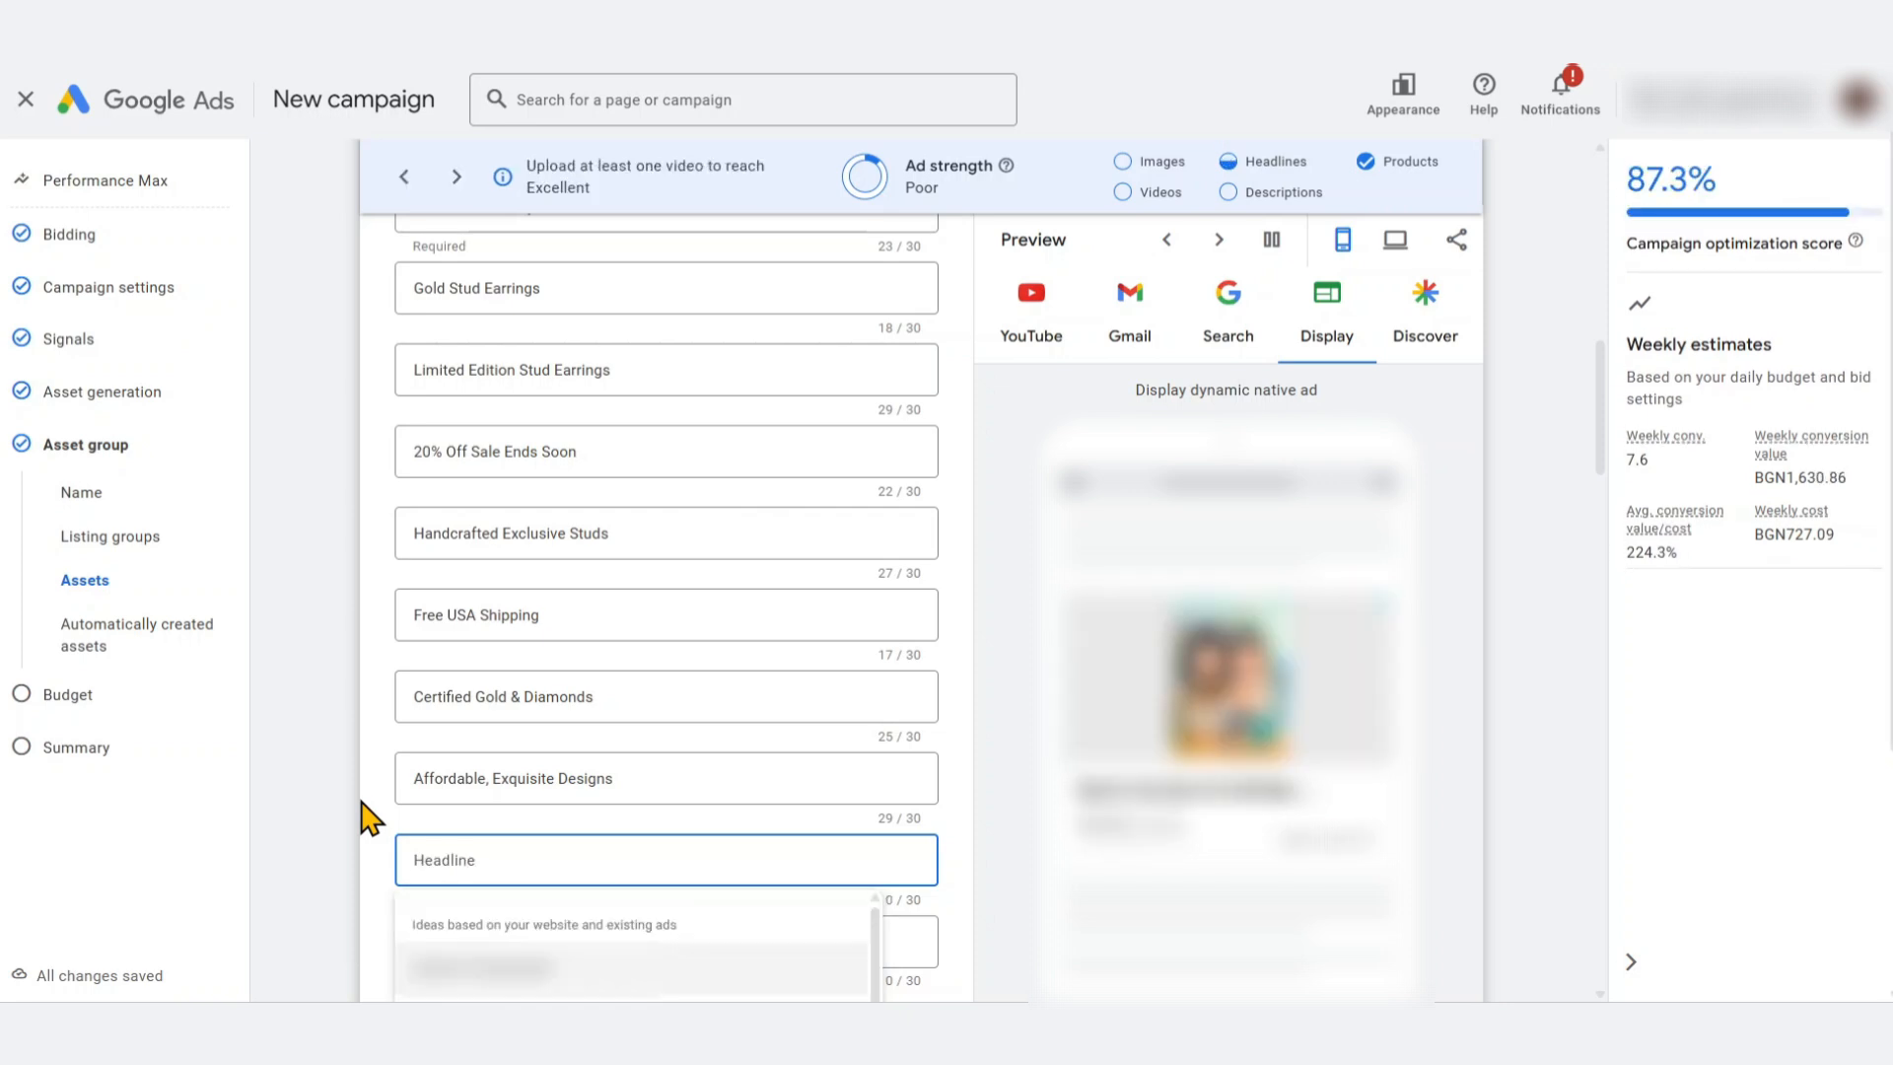
{"action": "type", "text": "Lifetime Warranty"}
{"action": "left_click", "coordinate": [350, 807]}
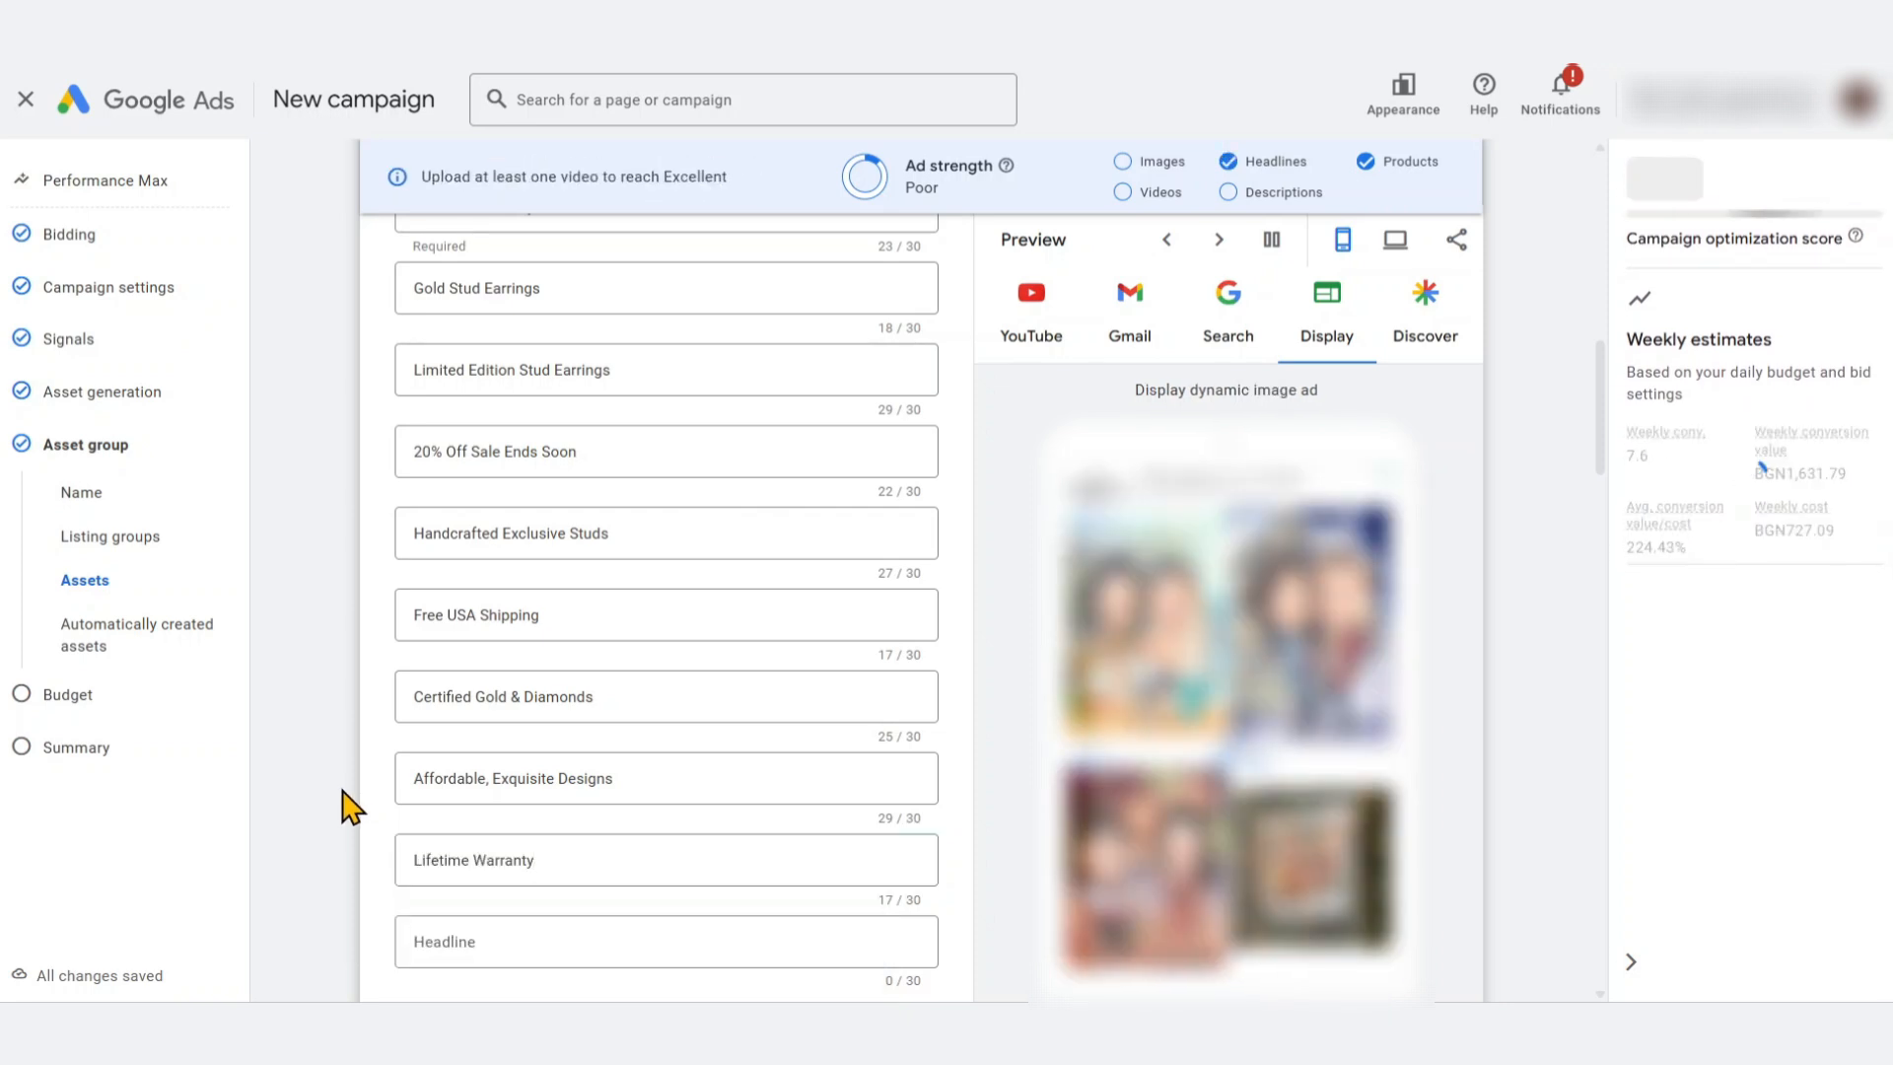
Add the headlines "Shop Our Limited Collection" and "Elevate Your Style" to the asset group
{"action": "scroll", "coordinate": [340, 806], "scroll_direction": "down", "scroll_amount": 1}
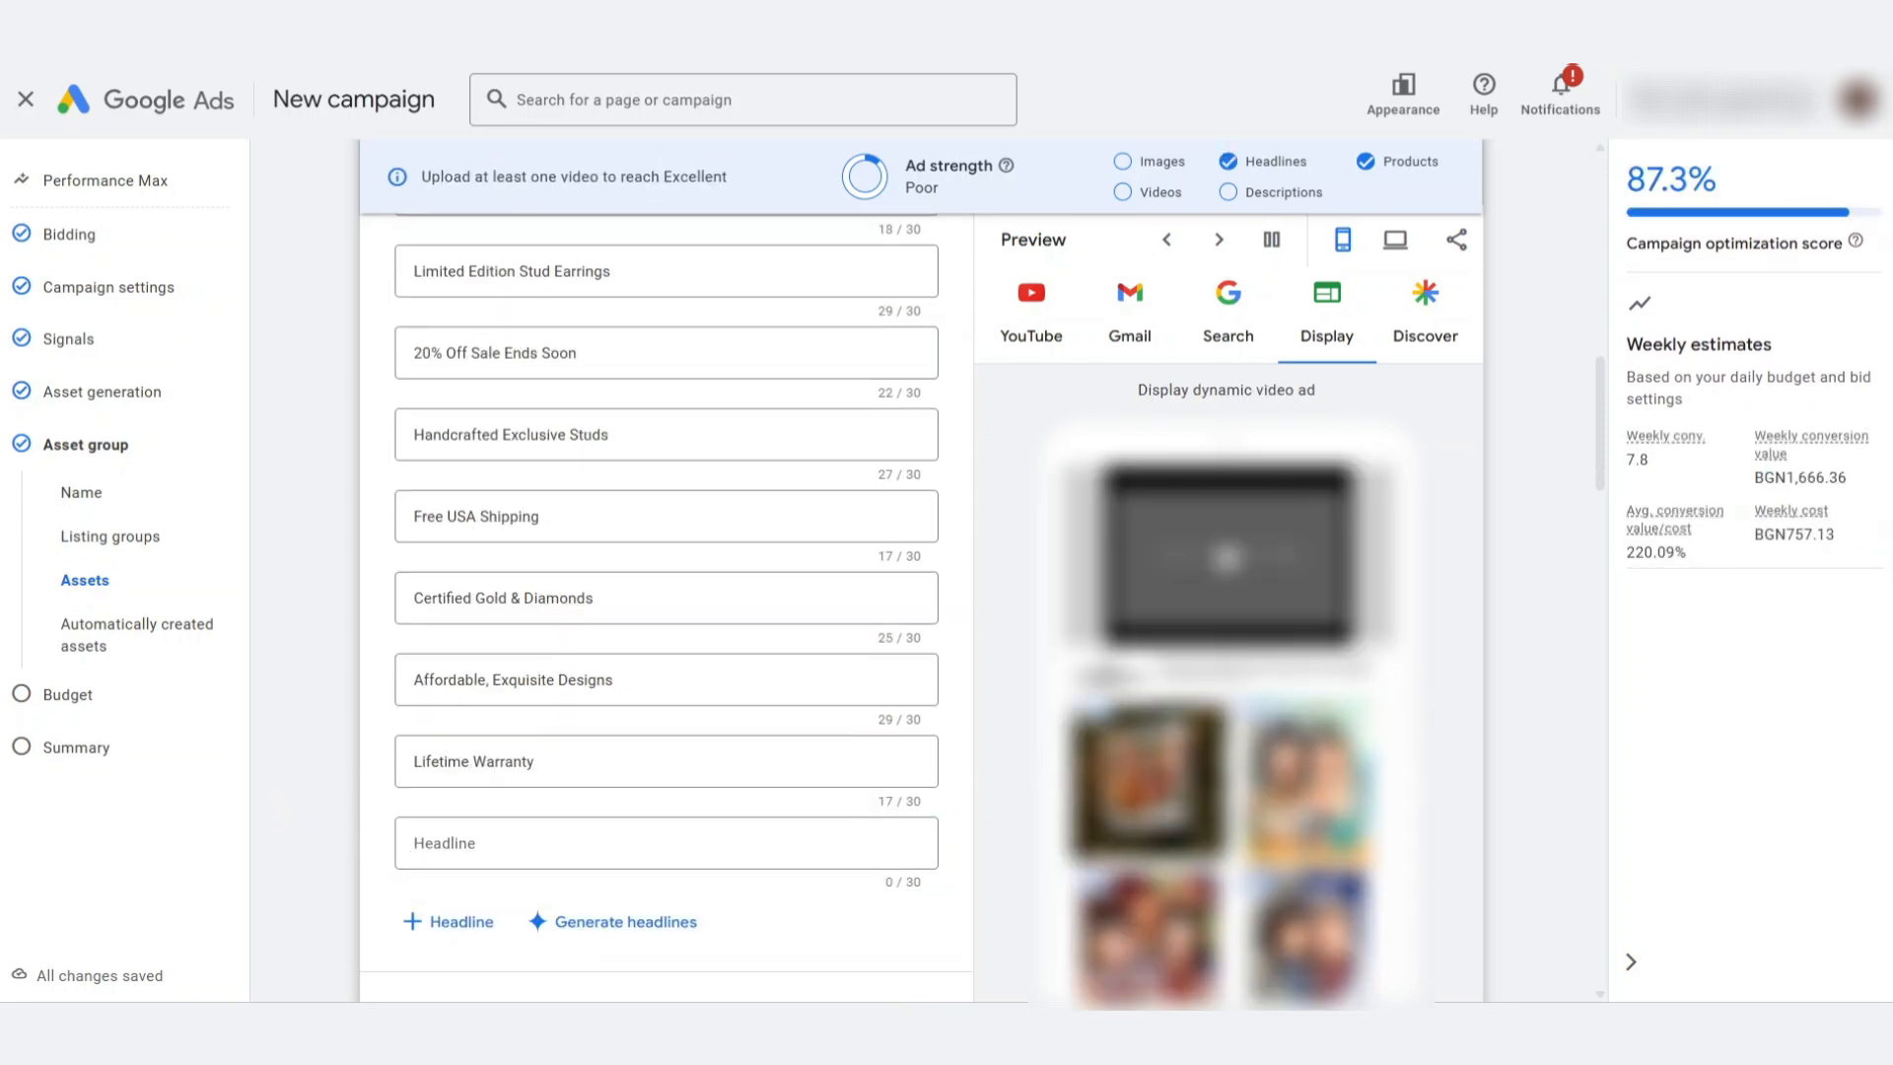
{"action": "left_click", "coordinate": [434, 856]}
{"action": "type", "text": "Shop Our Limited Collections"}
{"action": "key", "text": "BackSpace"}
{"action": "scroll", "coordinate": [306, 828], "scroll_direction": "down", "scroll_amount": 3}
{"action": "left_click", "coordinate": [511, 634]}
{"action": "type", "text": "Elevate Your Style"}
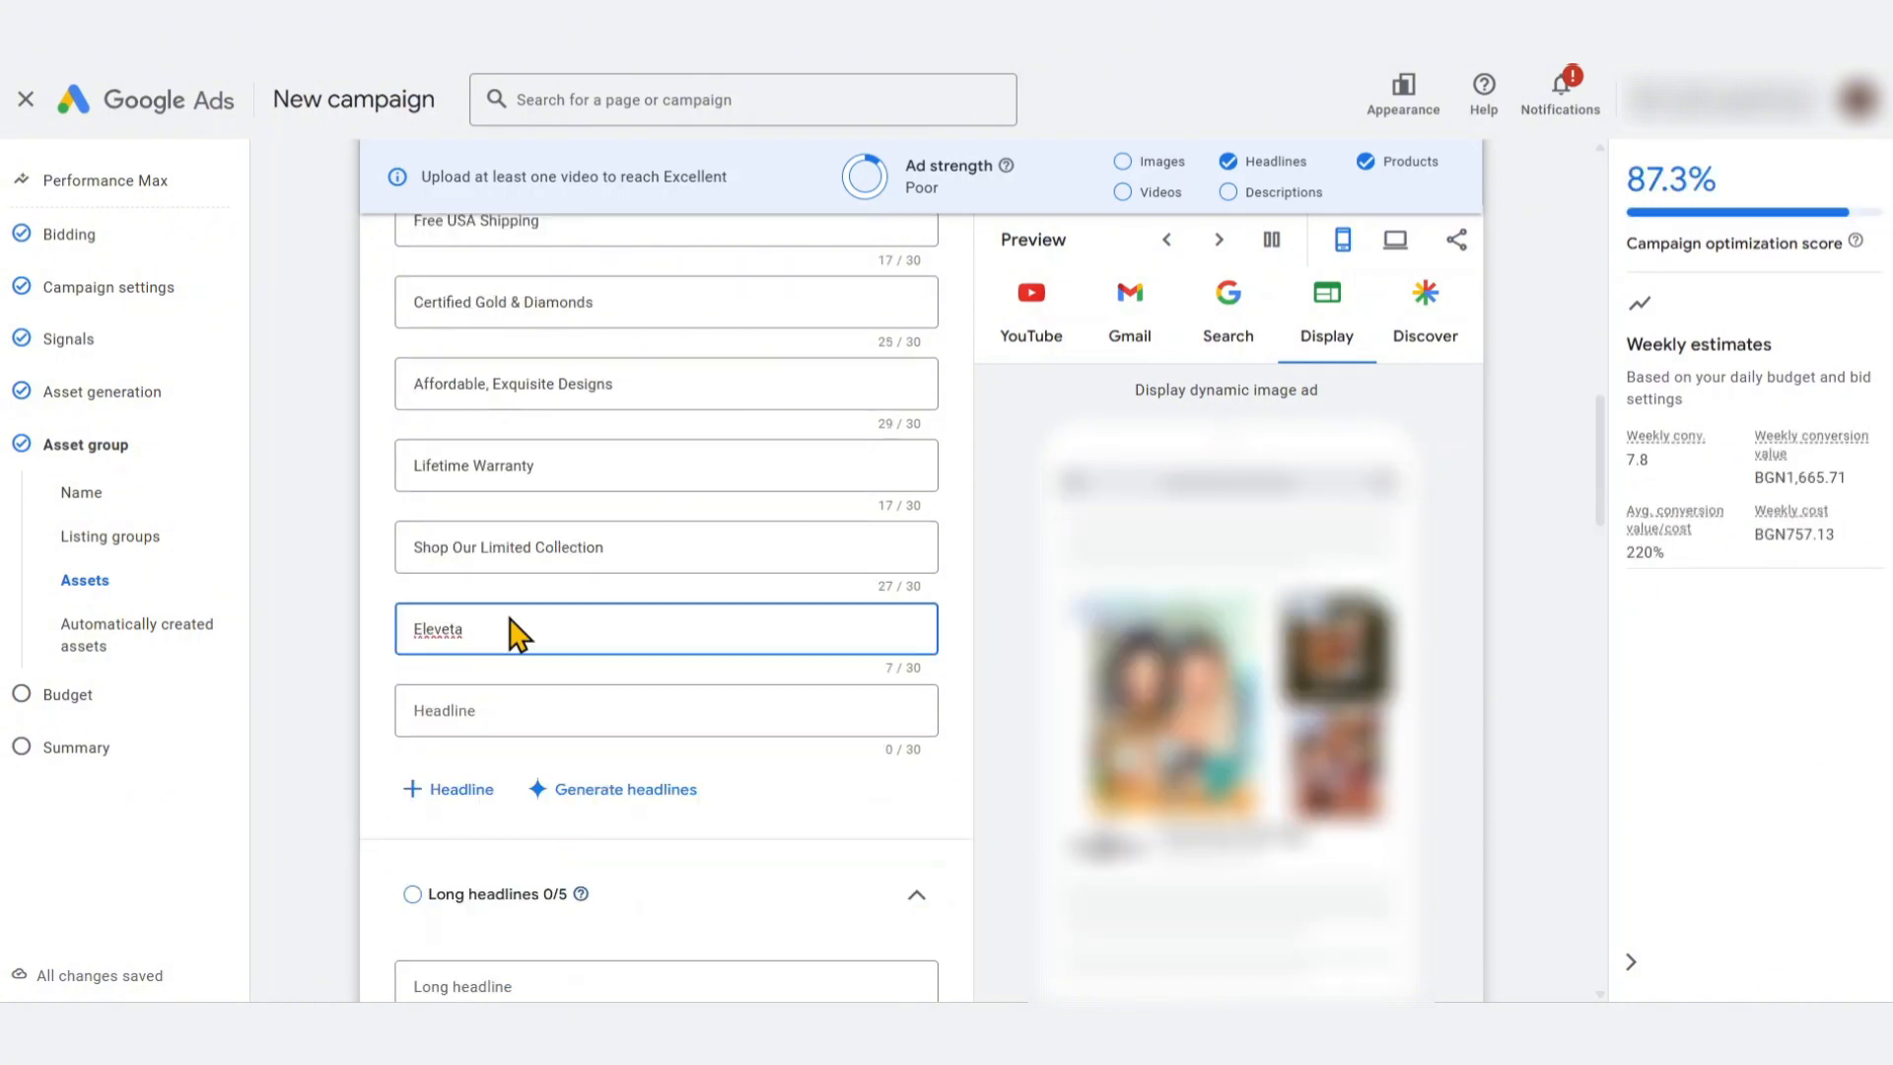
Complete the headline list with "Timeless & Unique Designs" and "Now On Sale - Don't Miss Out"
{"action": "key", "text": "Tab"}
{"action": "type", "text": "Timeless & Unique Designs"}
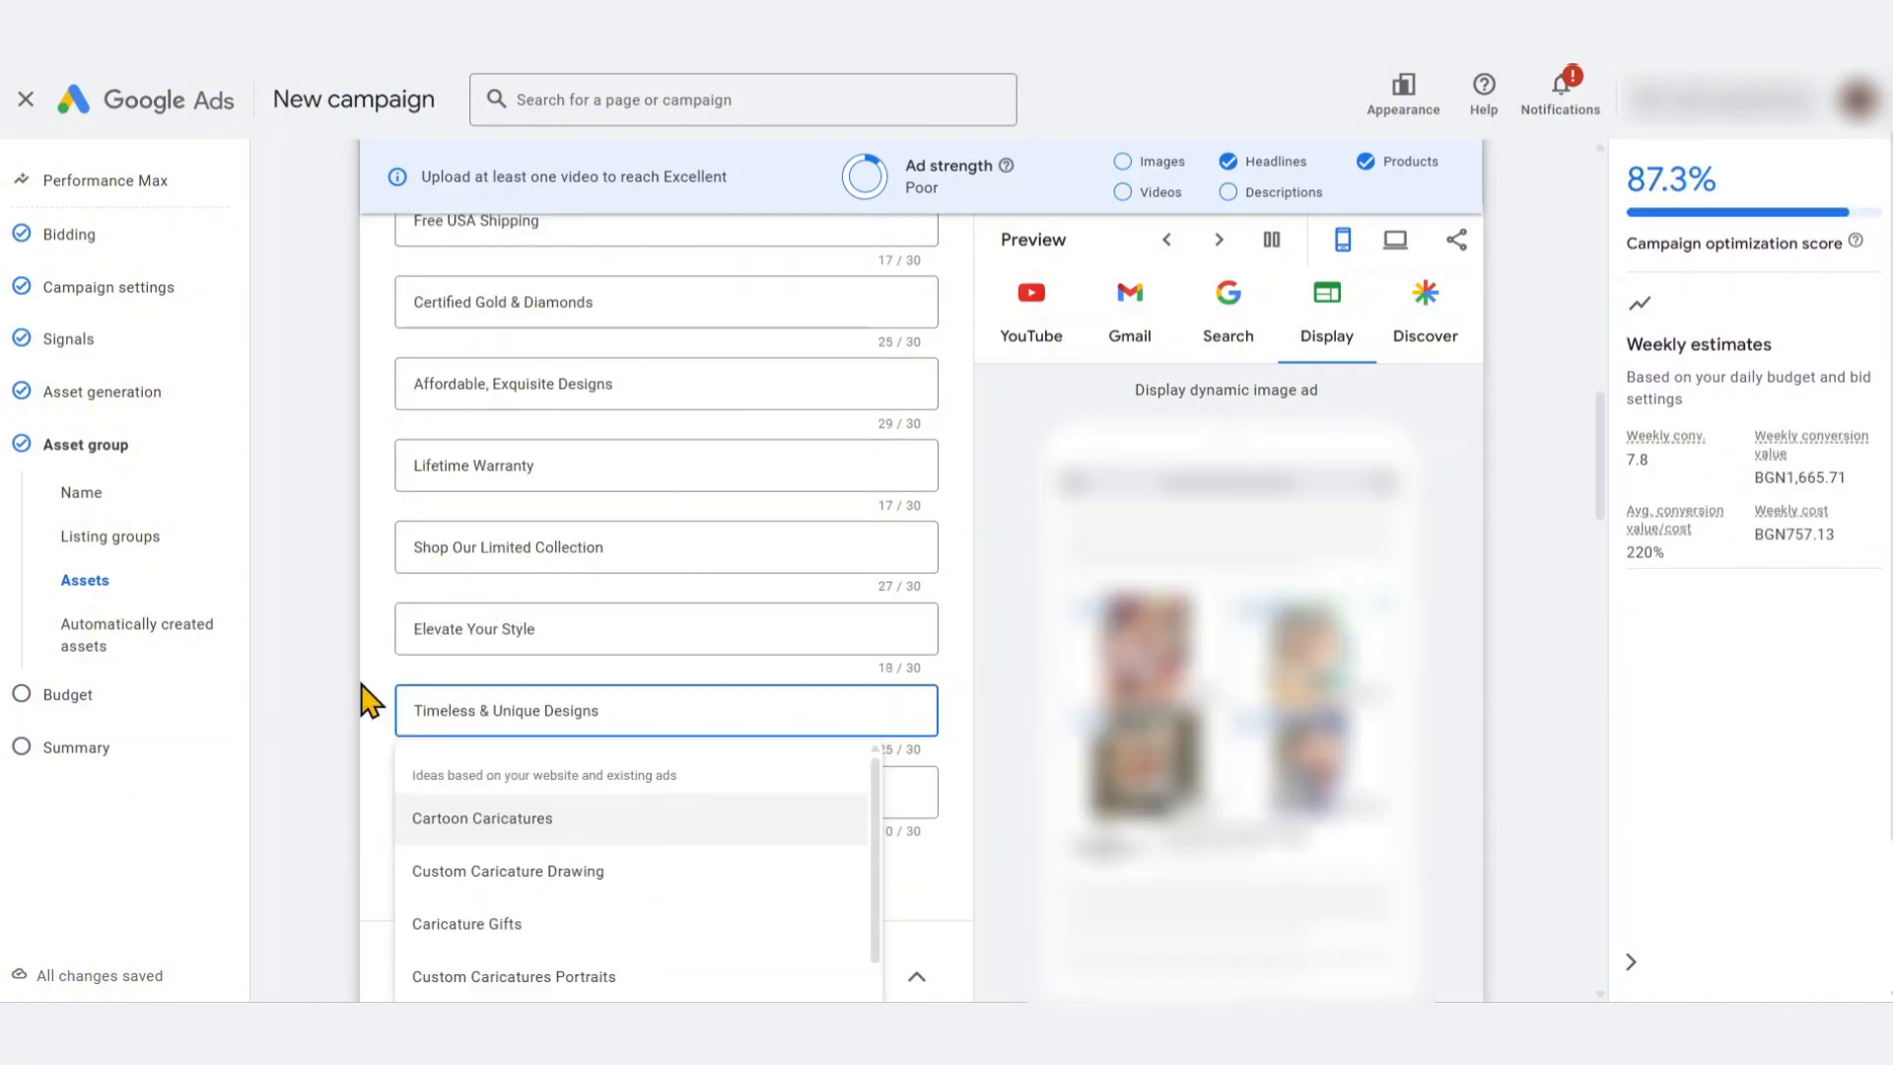
{"action": "scroll", "coordinate": [364, 696], "scroll_direction": "down", "scroll_amount": 2}
{"action": "key", "text": "Tab"}
{"action": "type", "text": "Now On Sale - Don't Miss Out"}
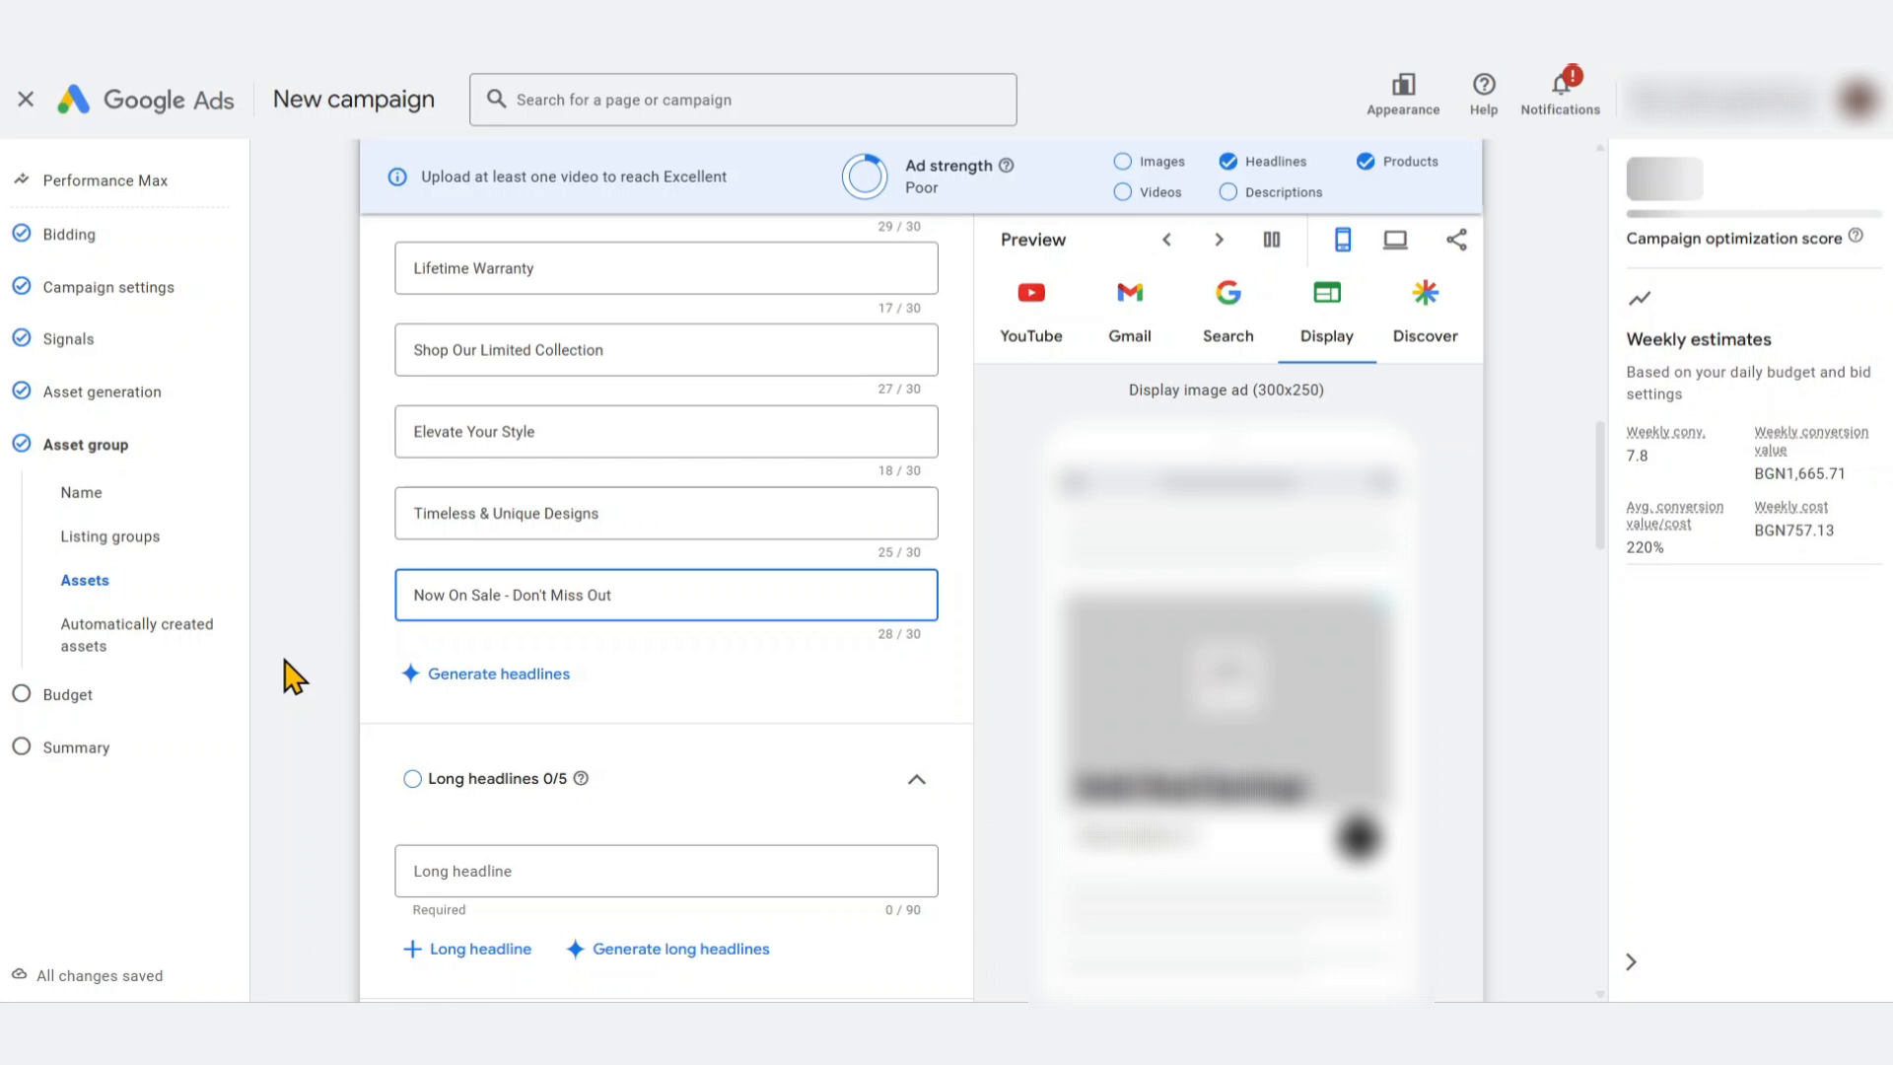
Fill the required long headline with "Discover Handcrafted Stud Earrings for Every Occasion - Shop Our Exclusive Collection"
{"action": "scroll", "coordinate": [292, 678], "scroll_direction": "down", "scroll_amount": 4}
{"action": "left_click", "coordinate": [444, 577]}
{"action": "type", "text": "Discover Handcrafted Stud "}
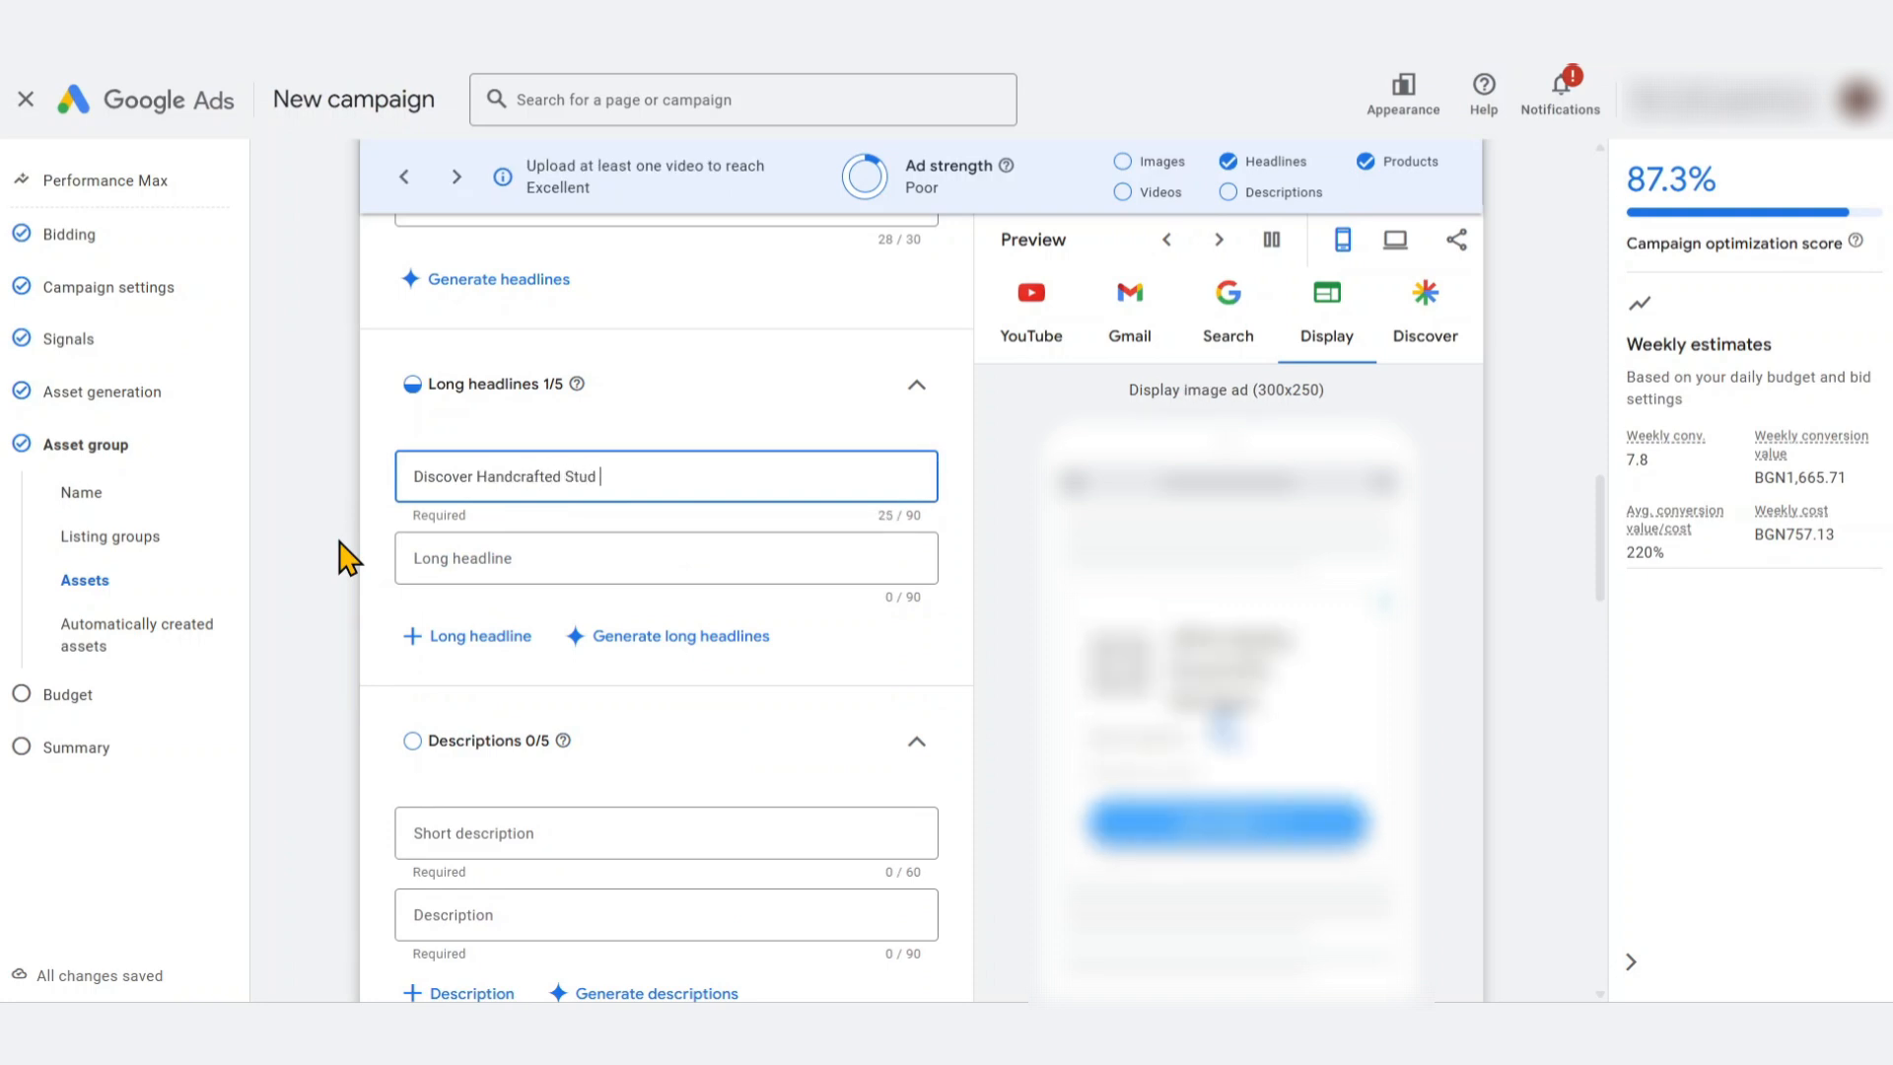
{"action": "type", "text": "Earrings for Every Occasion - Shop Our Exclusive"}
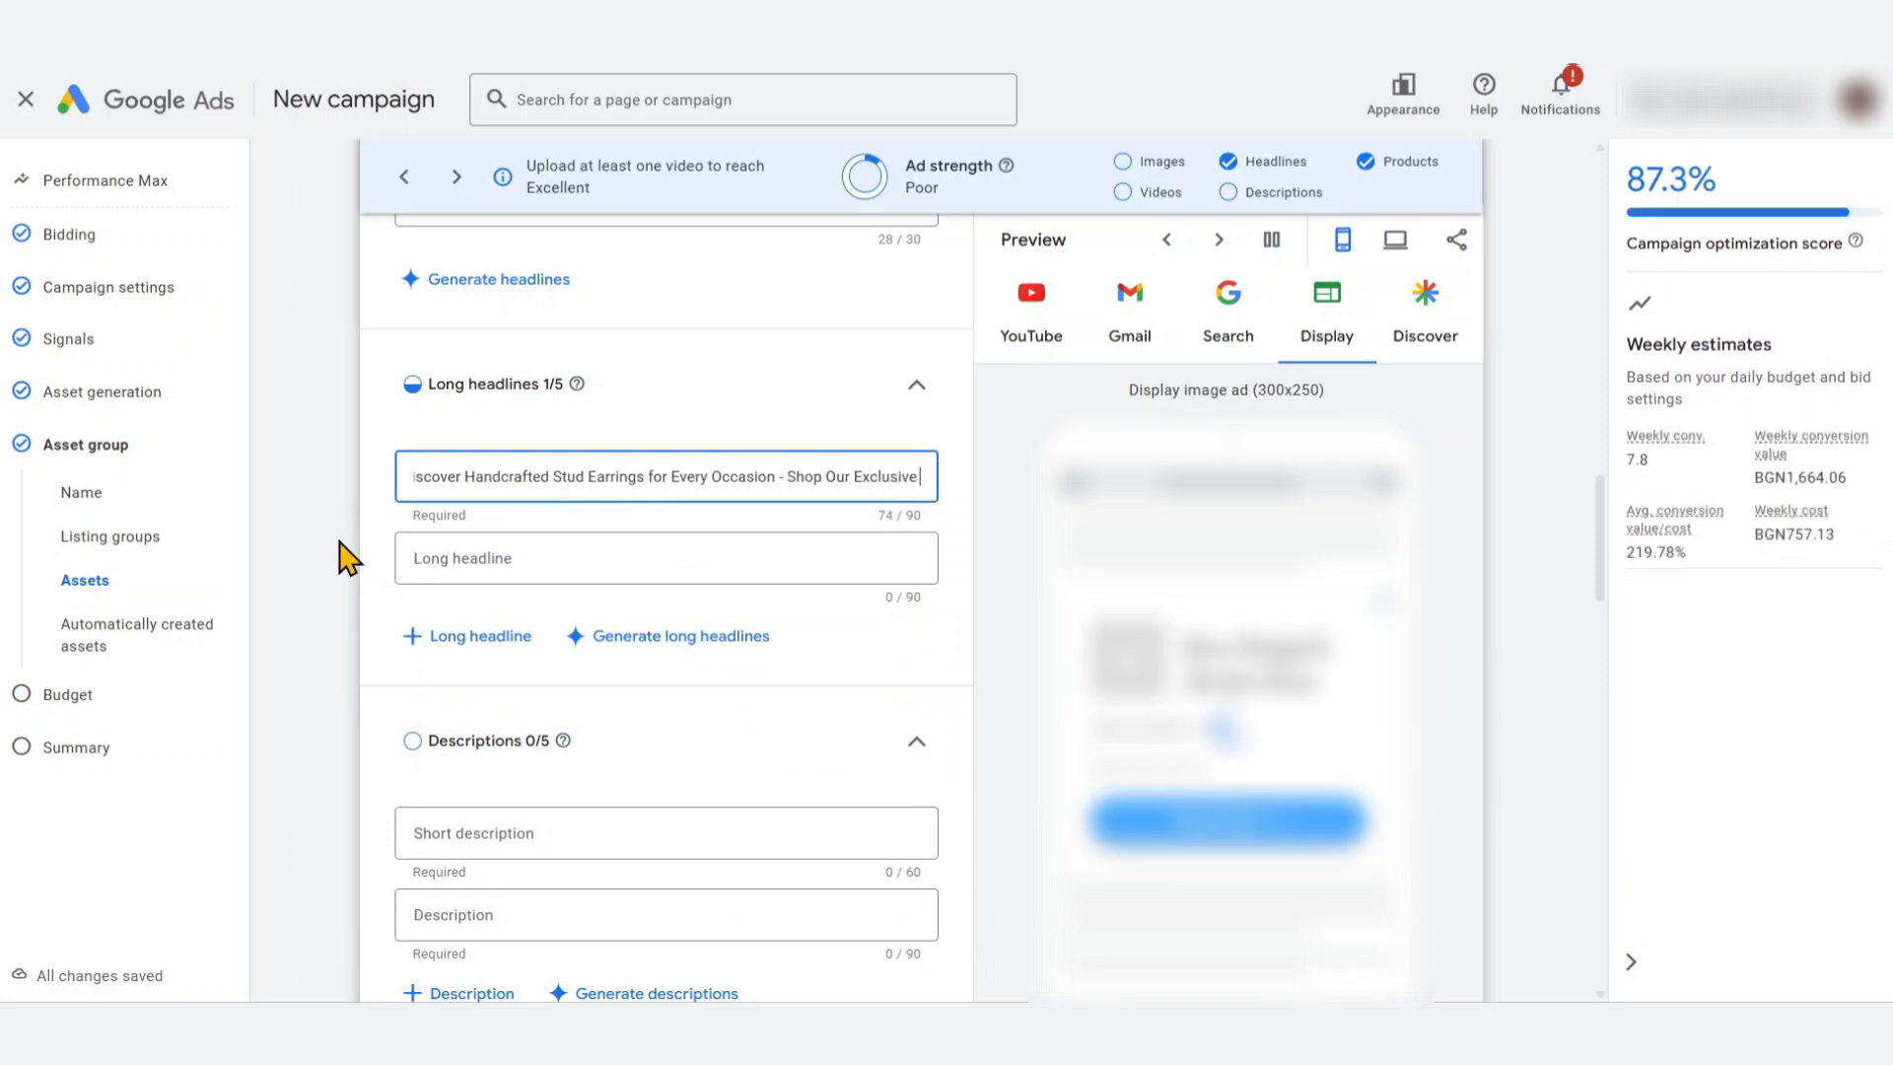
{"action": "type", "text": " Collection"}
Add a second long headline: "Elevate Your Style with Exquisite Stud Earrings Made with Certified Gemstones"
{"action": "key", "text": "Tab"}
{"action": "type", "text": "Elevate Your Style with Exquisite Stud Earrings Made w"}
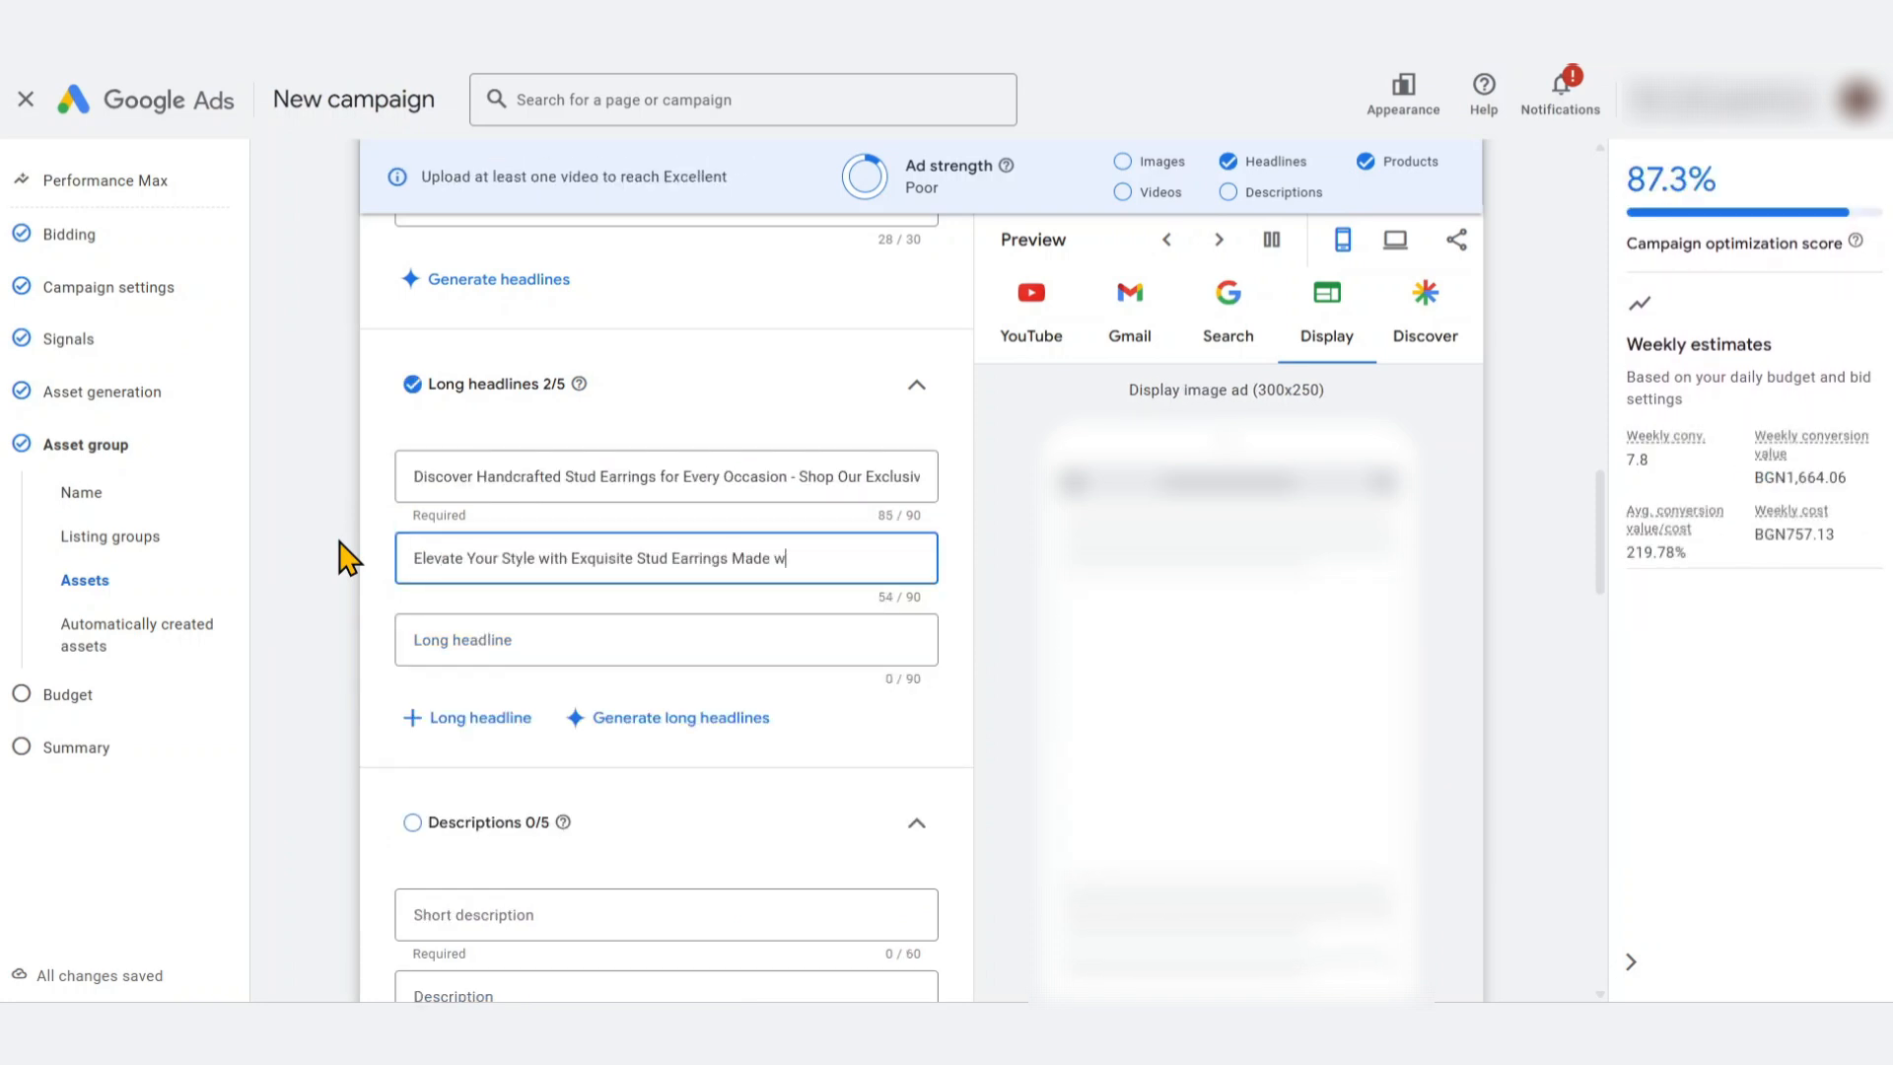
{"action": "type", "text": "ith Certified Gemstones"}
Add a third long headline: "Shop Affordable Luxury Stud Earrings - Timeless Designs Now with 20% Off"
{"action": "key", "text": "Tab"}
{"action": "type", "text": "Shop Affordable Luxury Stud Earrings - Timeless De"}
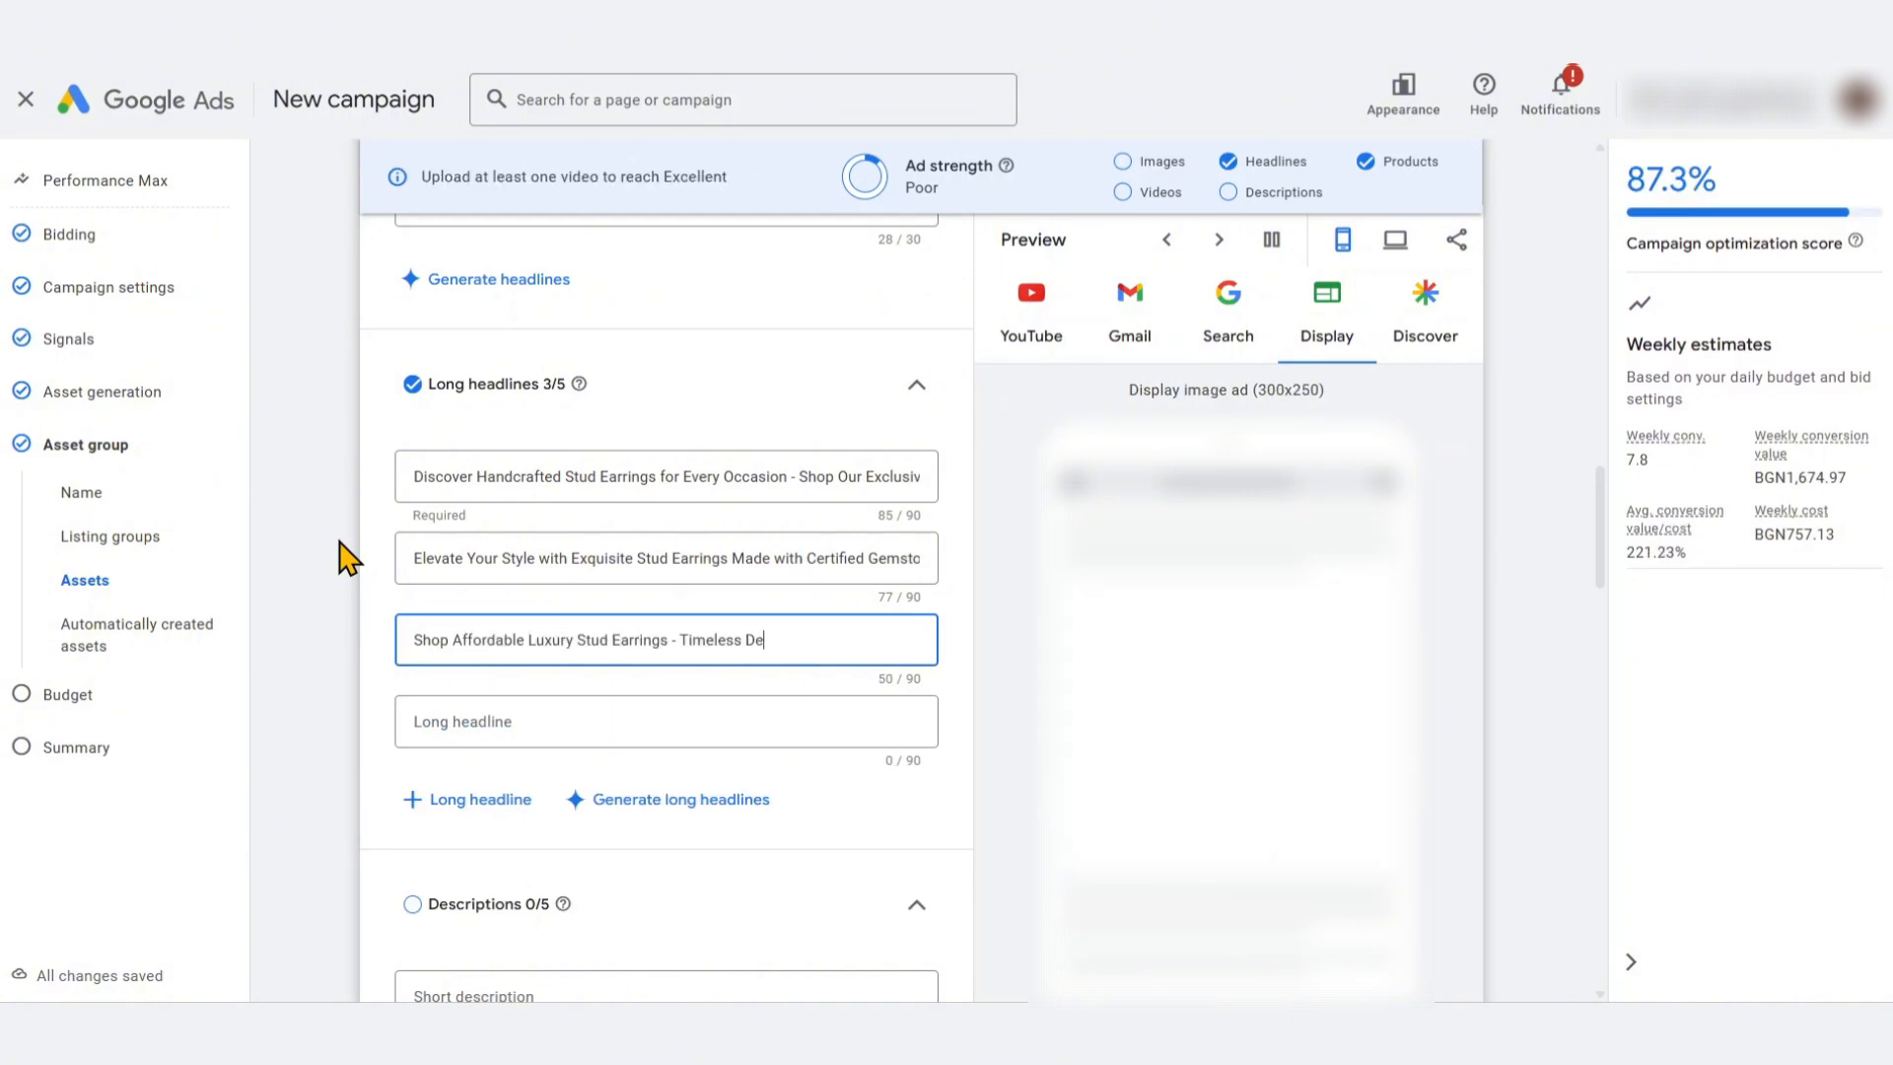
{"action": "type", "text": "signs Now"}
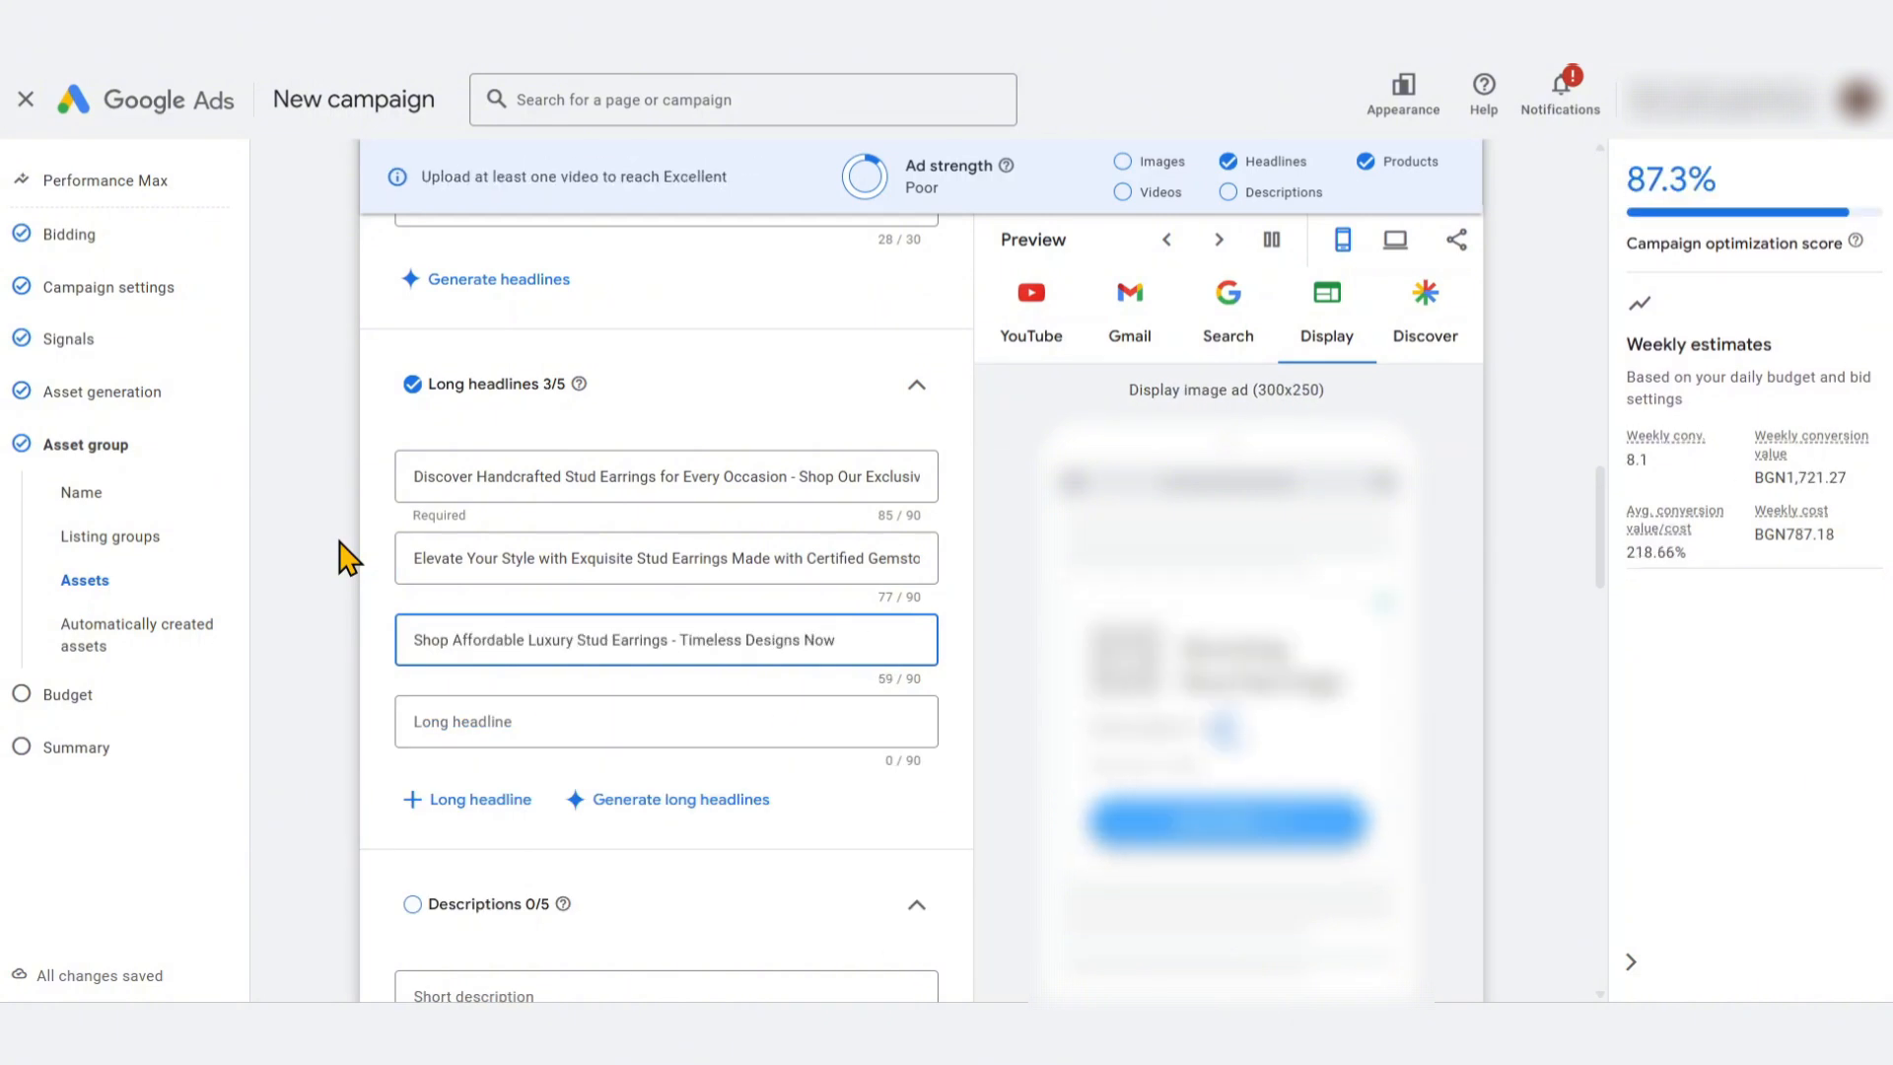
{"action": "type", "text": " with 20% Off"}
Add a fourth long headline: "Find Your Dream Studs: Gold, Silver, & Diamond Stud Earrings Crafted with Love"
{"action": "key", "text": "Tab"}
{"action": "type", "text": "Find Your Drea"}
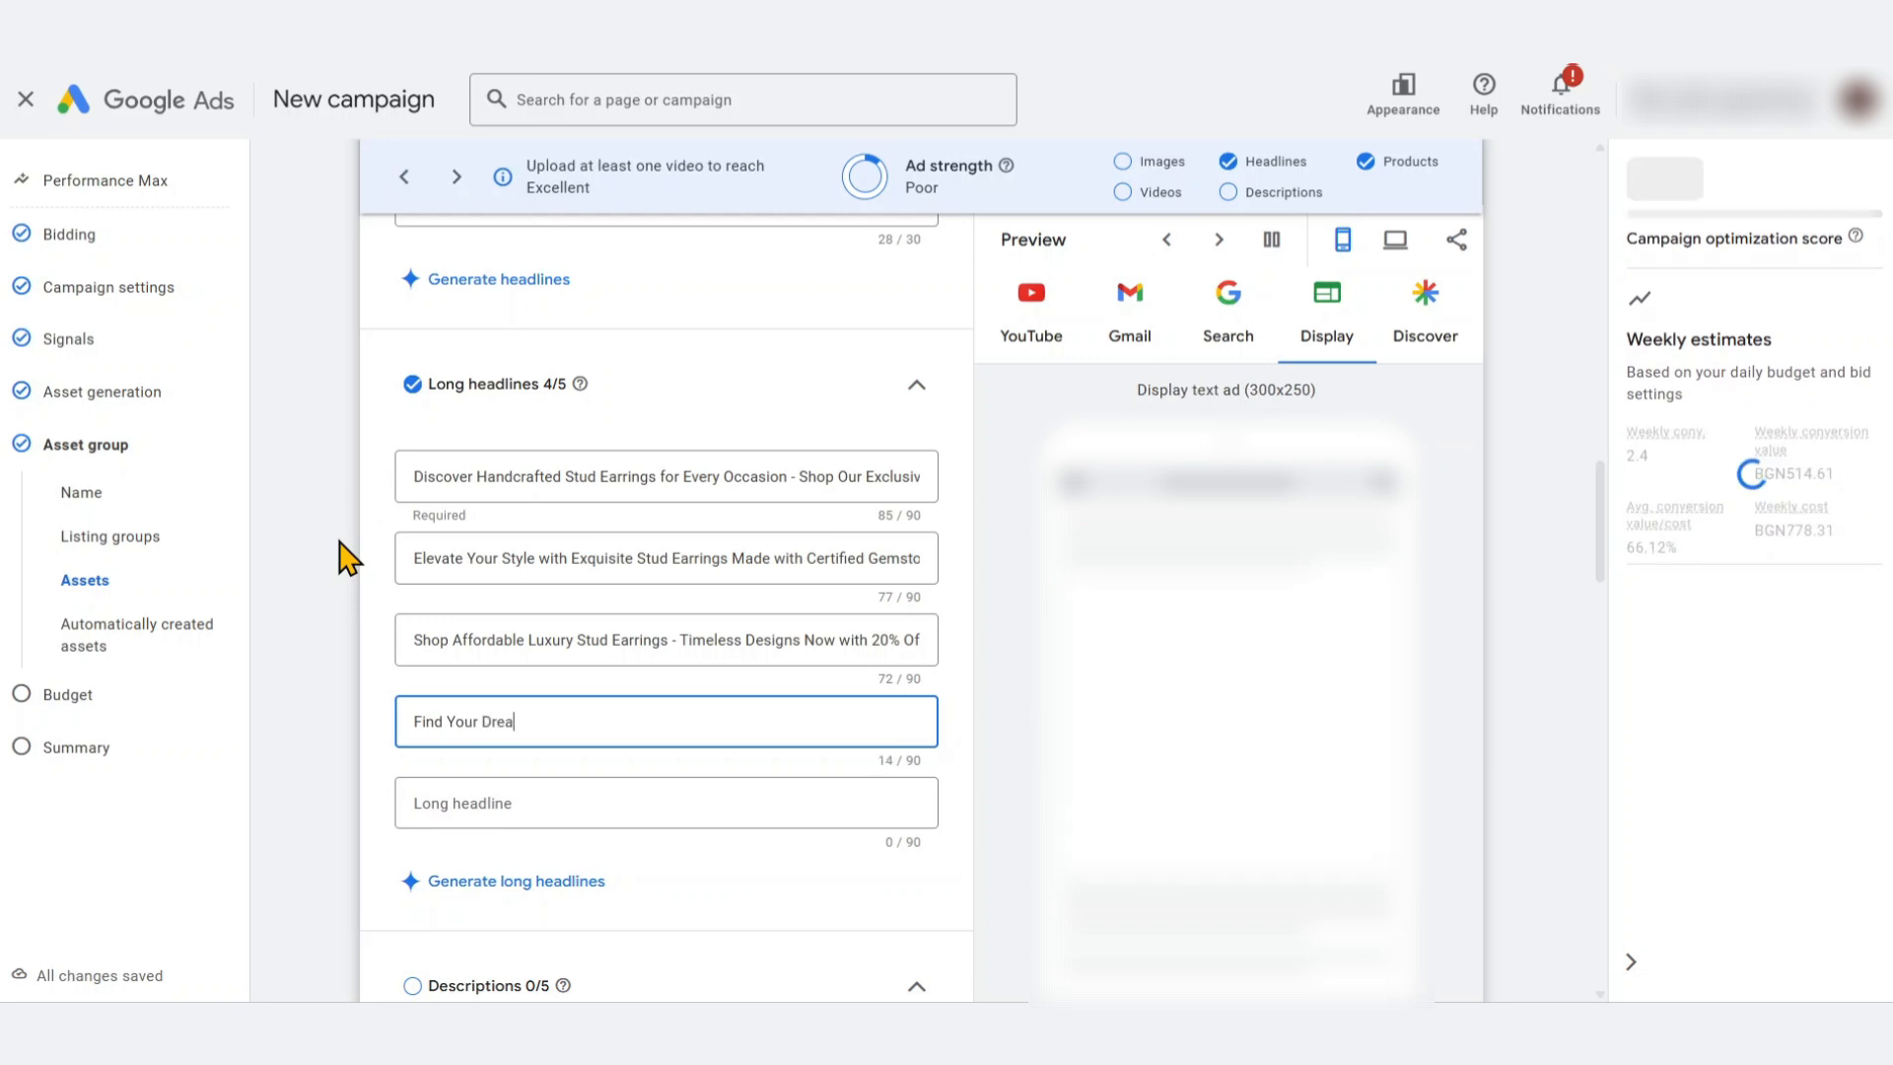
{"action": "type", "text": "m Studs: Gold, Silver, & Diamond Stud Earrings Crafte"}
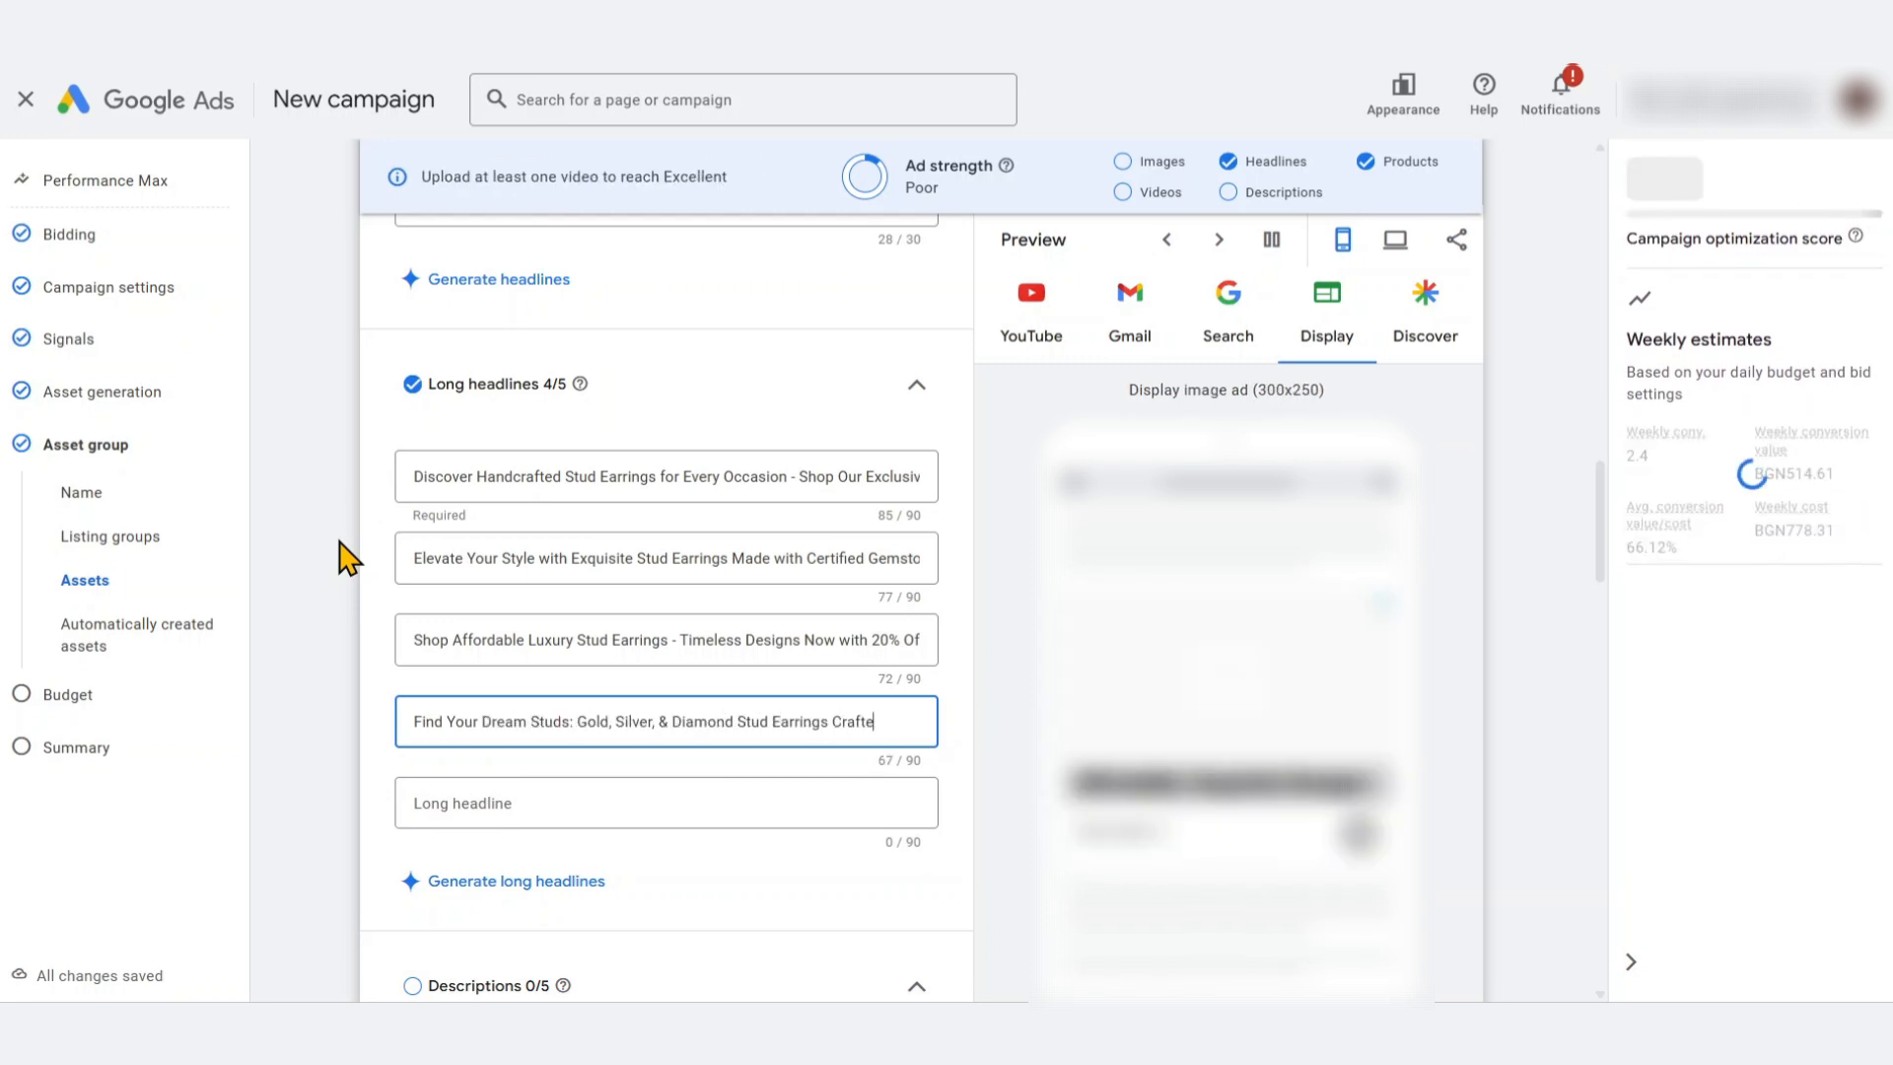
{"action": "type", "text": "d with Love"}
Add a fifth long headline: "Experience Quality and Elegance with Our Handcrafted Stud Earrings"
{"action": "key", "text": "Tab"}
{"action": "type", "text": "Experience Quality and Elegance with Our Handcrafted"}
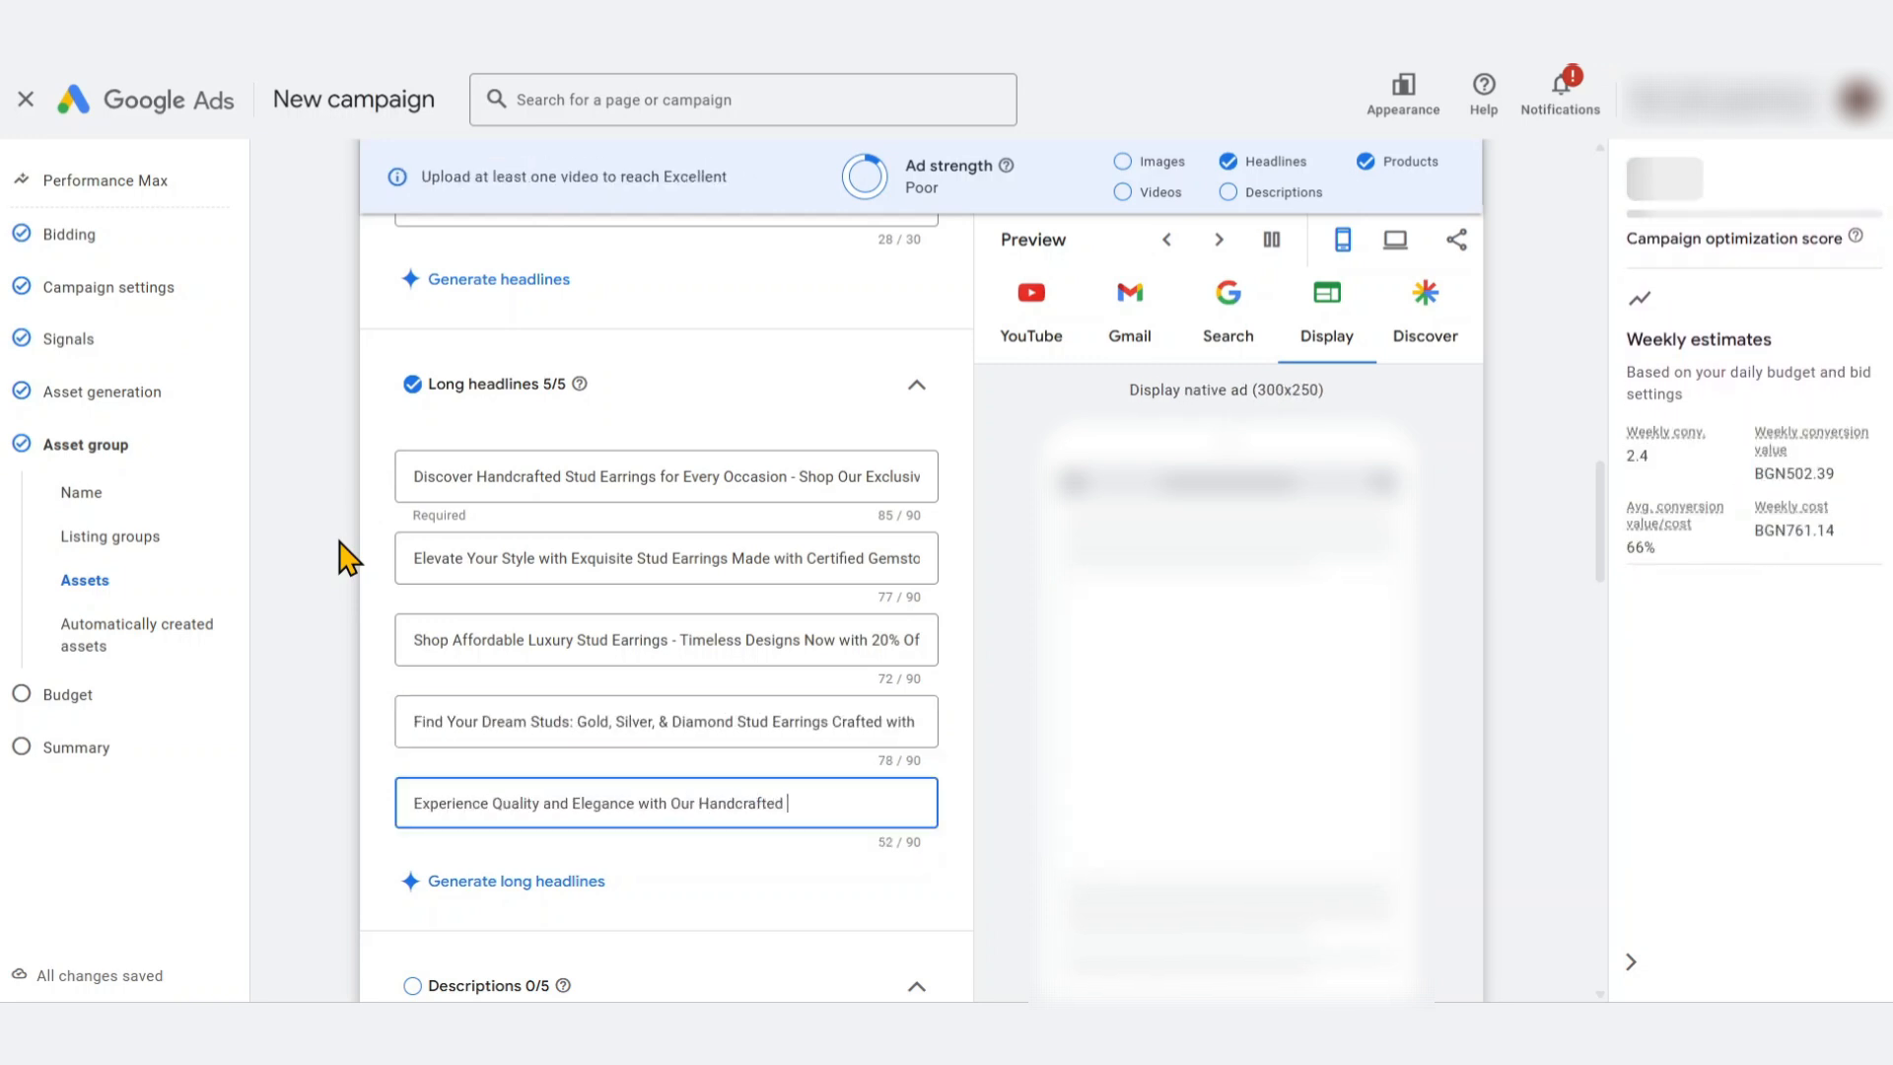
{"action": "type", "text": " Stud Earrings"}
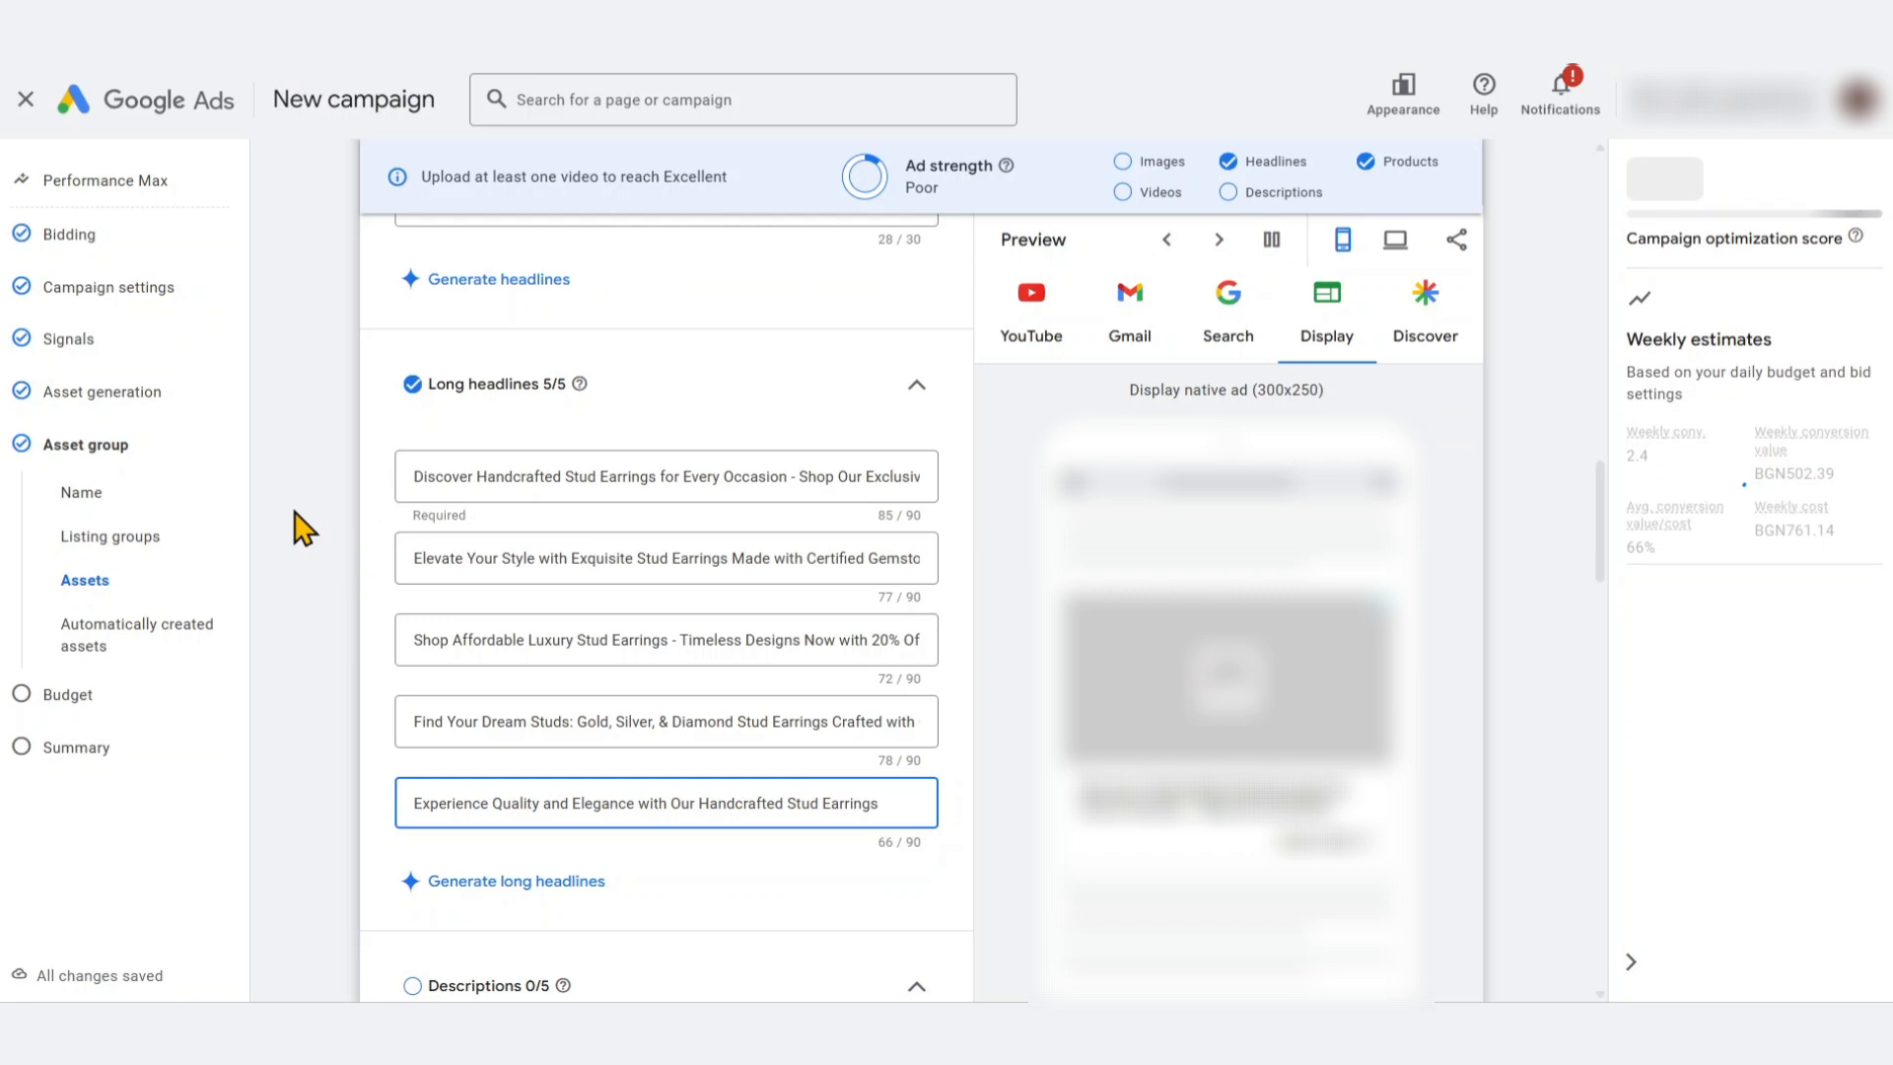
Fill the short description with "Shop our stunning stud earrings collection with 20% Off!"
{"action": "scroll", "coordinate": [625, 493], "scroll_direction": "down", "scroll_amount": 6}
{"action": "left_click", "coordinate": [625, 480]}
{"action": "type", "text": "Shop our stunning stud earrings coll"}
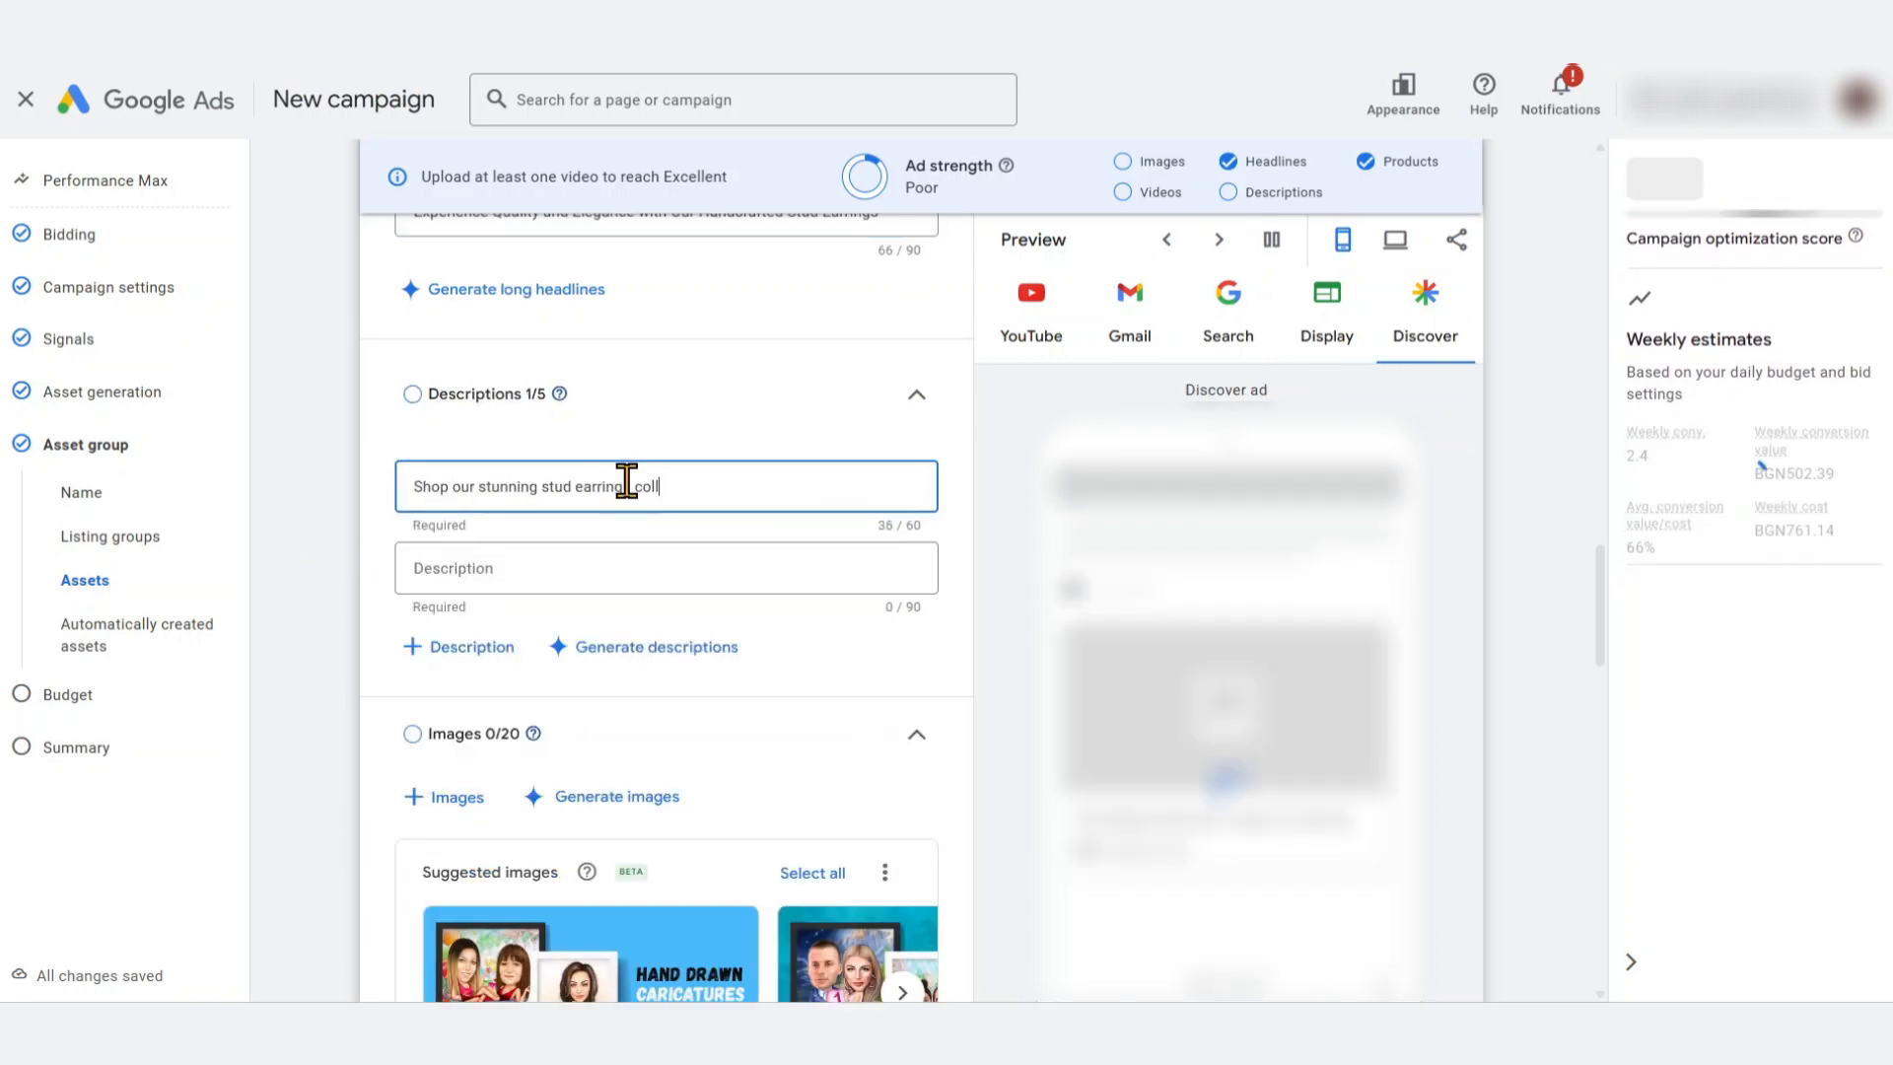
{"action": "type", "text": "ection. Quality design"}
{"action": "key", "text": "BackSpace"}
{"action": "key", "text": "BackSpace"}
{"action": "key", "text": "BackSpace"}
{"action": "key", "text": "BackSpace"}
{"action": "key", "text": "BackSpace"}
{"action": "key", "text": "BackSpace"}
{"action": "key", "text": "BackSpace"}
{"action": "key", "text": "BackSpace"}
{"action": "key", "text": "BackSpace"}
{"action": "key", "text": "BackSpace"}
{"action": "key", "text": "BackSpace"}
{"action": "key", "text": "BackSpace"}
{"action": "key", "text": "BackSpace"}
{"action": "key", "text": "BackSpace"}
{"action": "key", "text": "BackSpace"}
{"action": "key", "text": "BackSpace"}
{"action": "type", "text": "with 20%"}
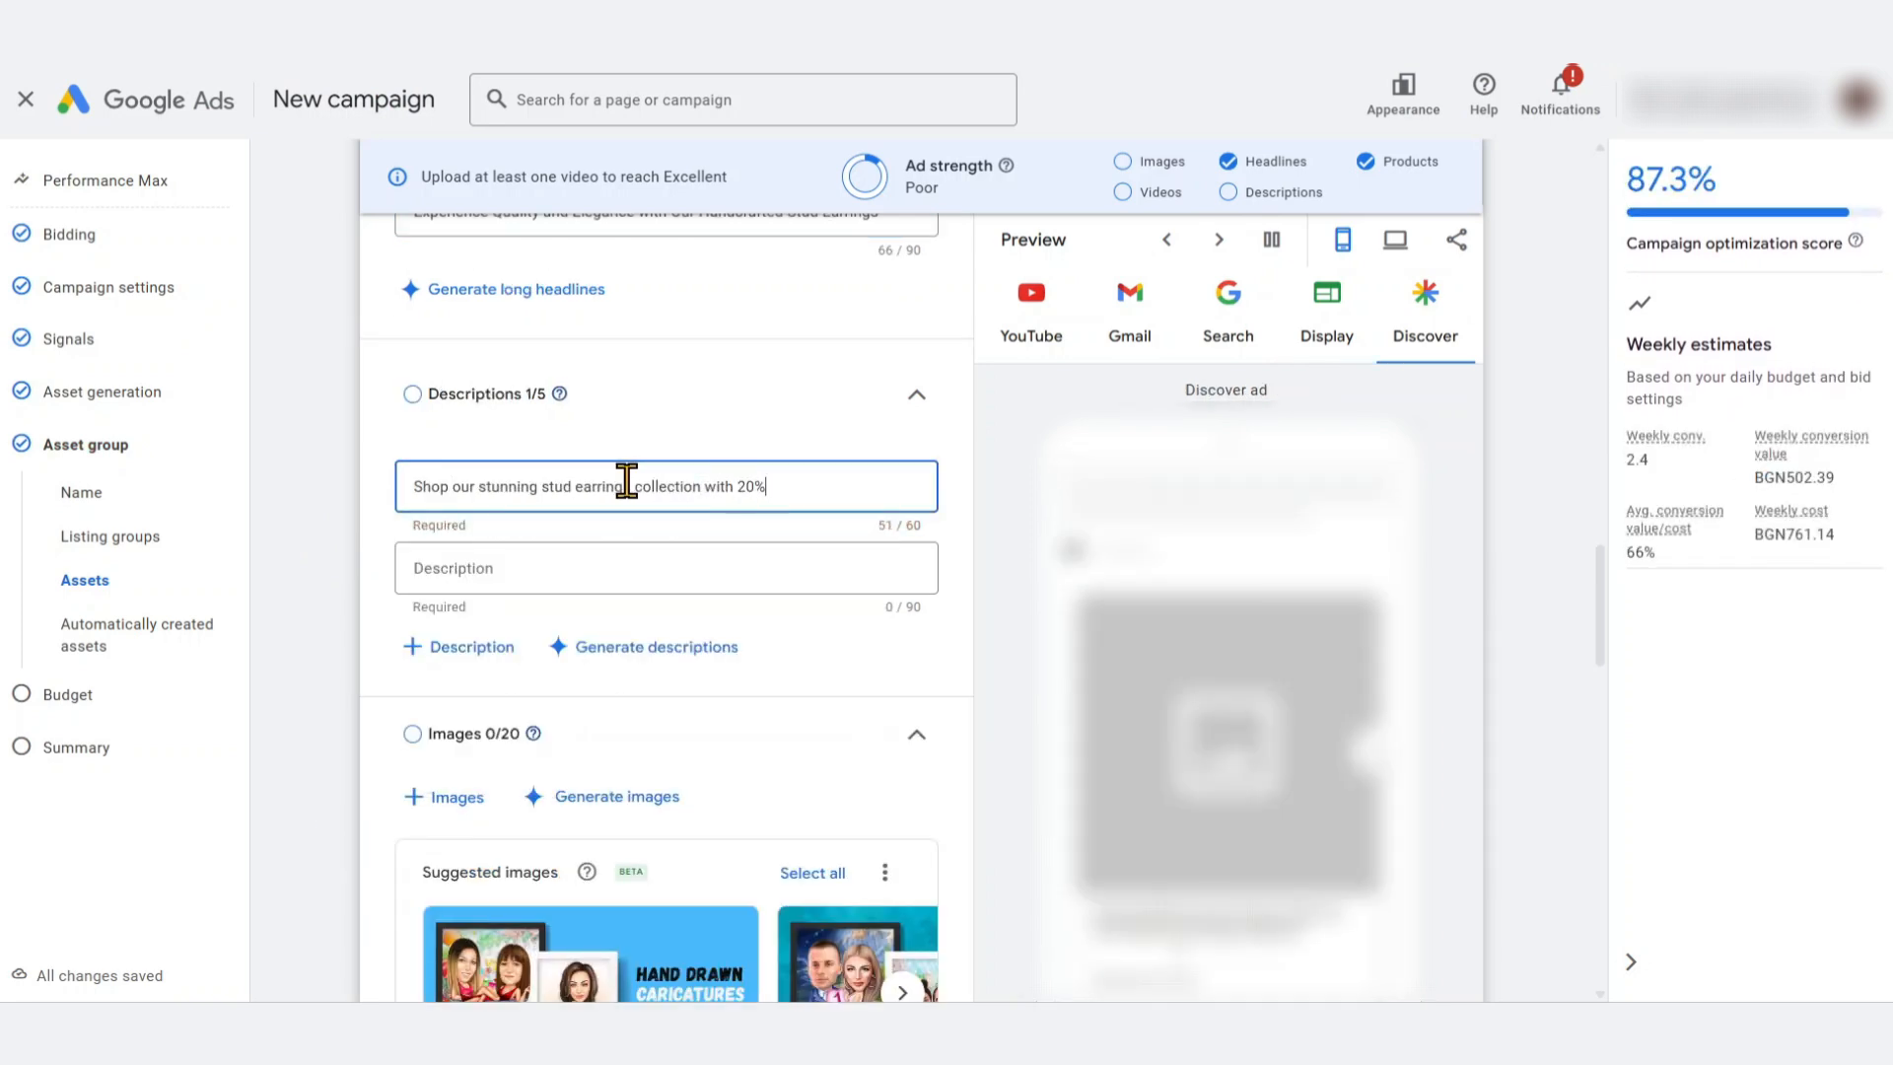
{"action": "type", "text": " Off!"}
Fill the second required description with "Handcrafted earrings with certified gemstones. Elevate your style today!"
{"action": "left_click", "coordinate": [625, 568]}
{"action": "type", "text": "Handcrafted earrings"}
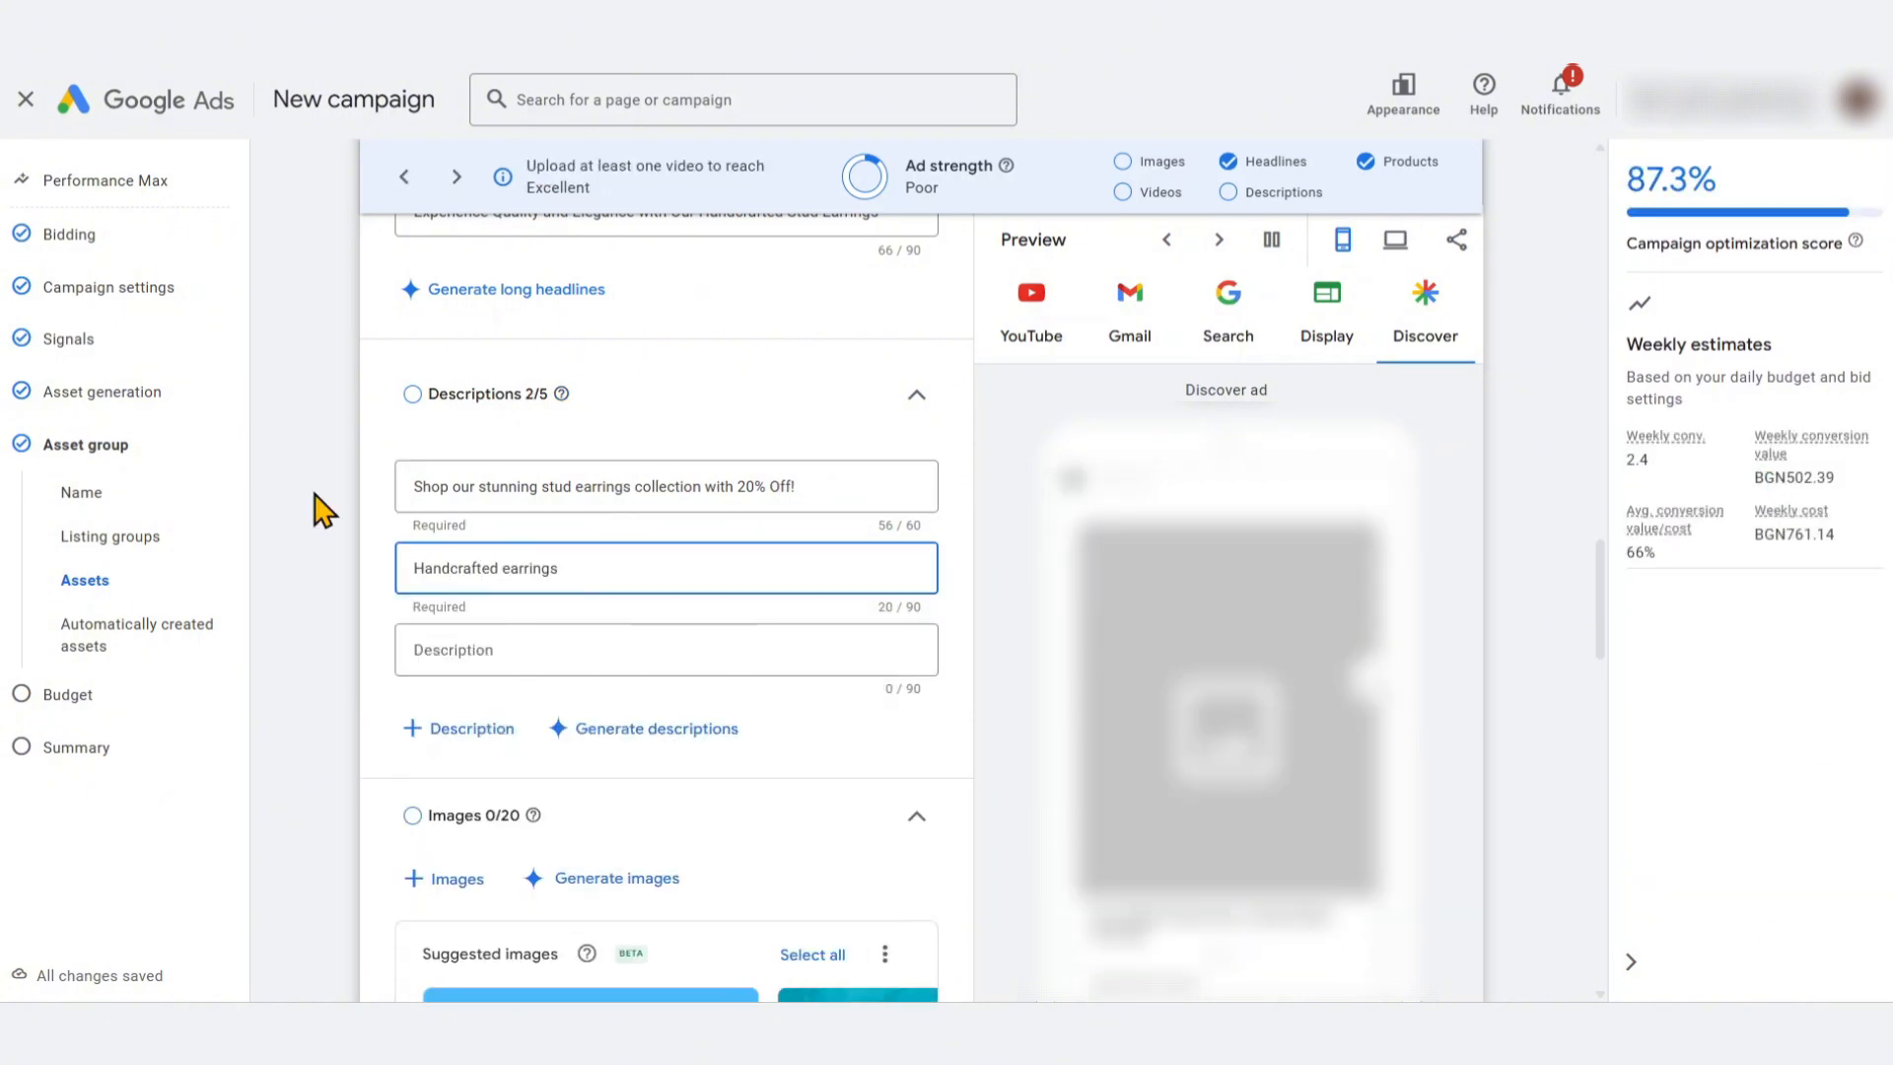
{"action": "type", "text": " with certified gemstones. Elevate your style today!"}
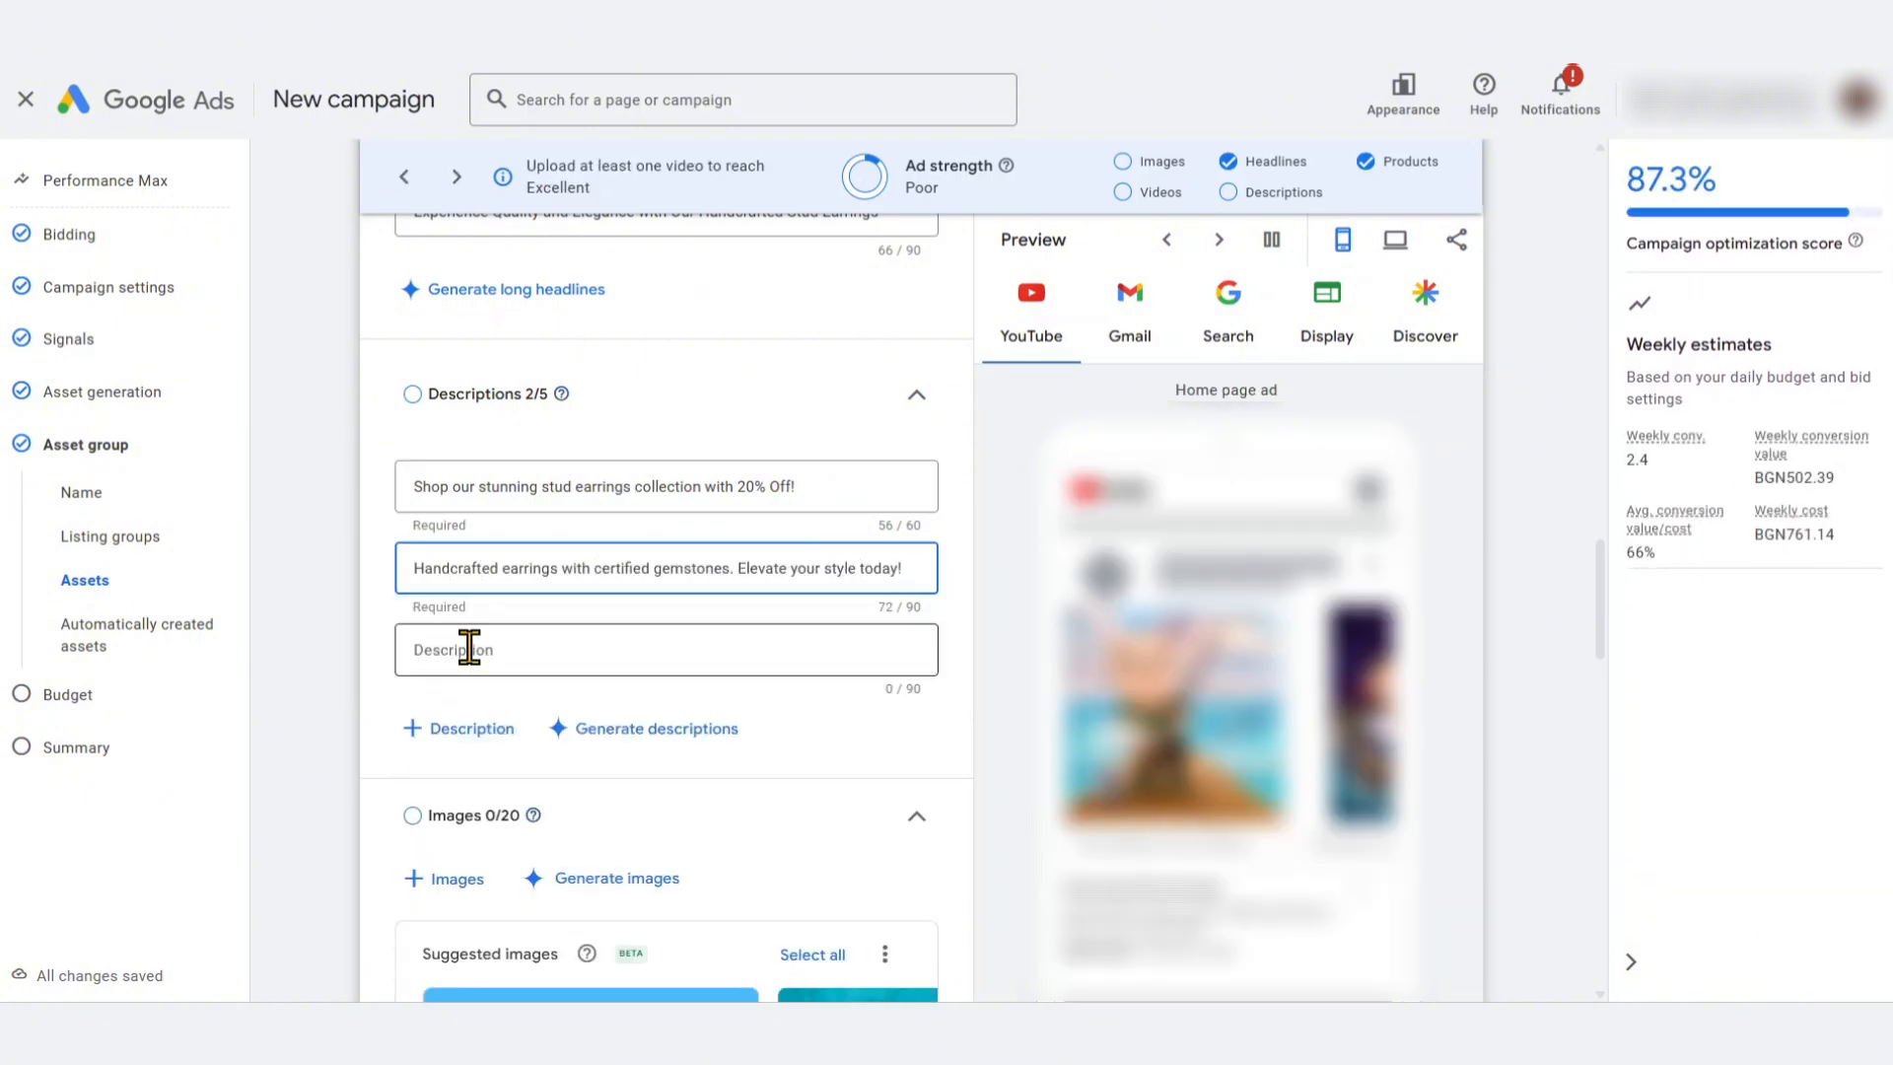
Add a third description: "Discover timeless elegance in every stud. Show our 20% Off sale now!"
{"action": "left_click", "coordinate": [469, 647]}
{"action": "type", "text": "Discover timeless elegance in every stud. Show our 20% Off sale"}
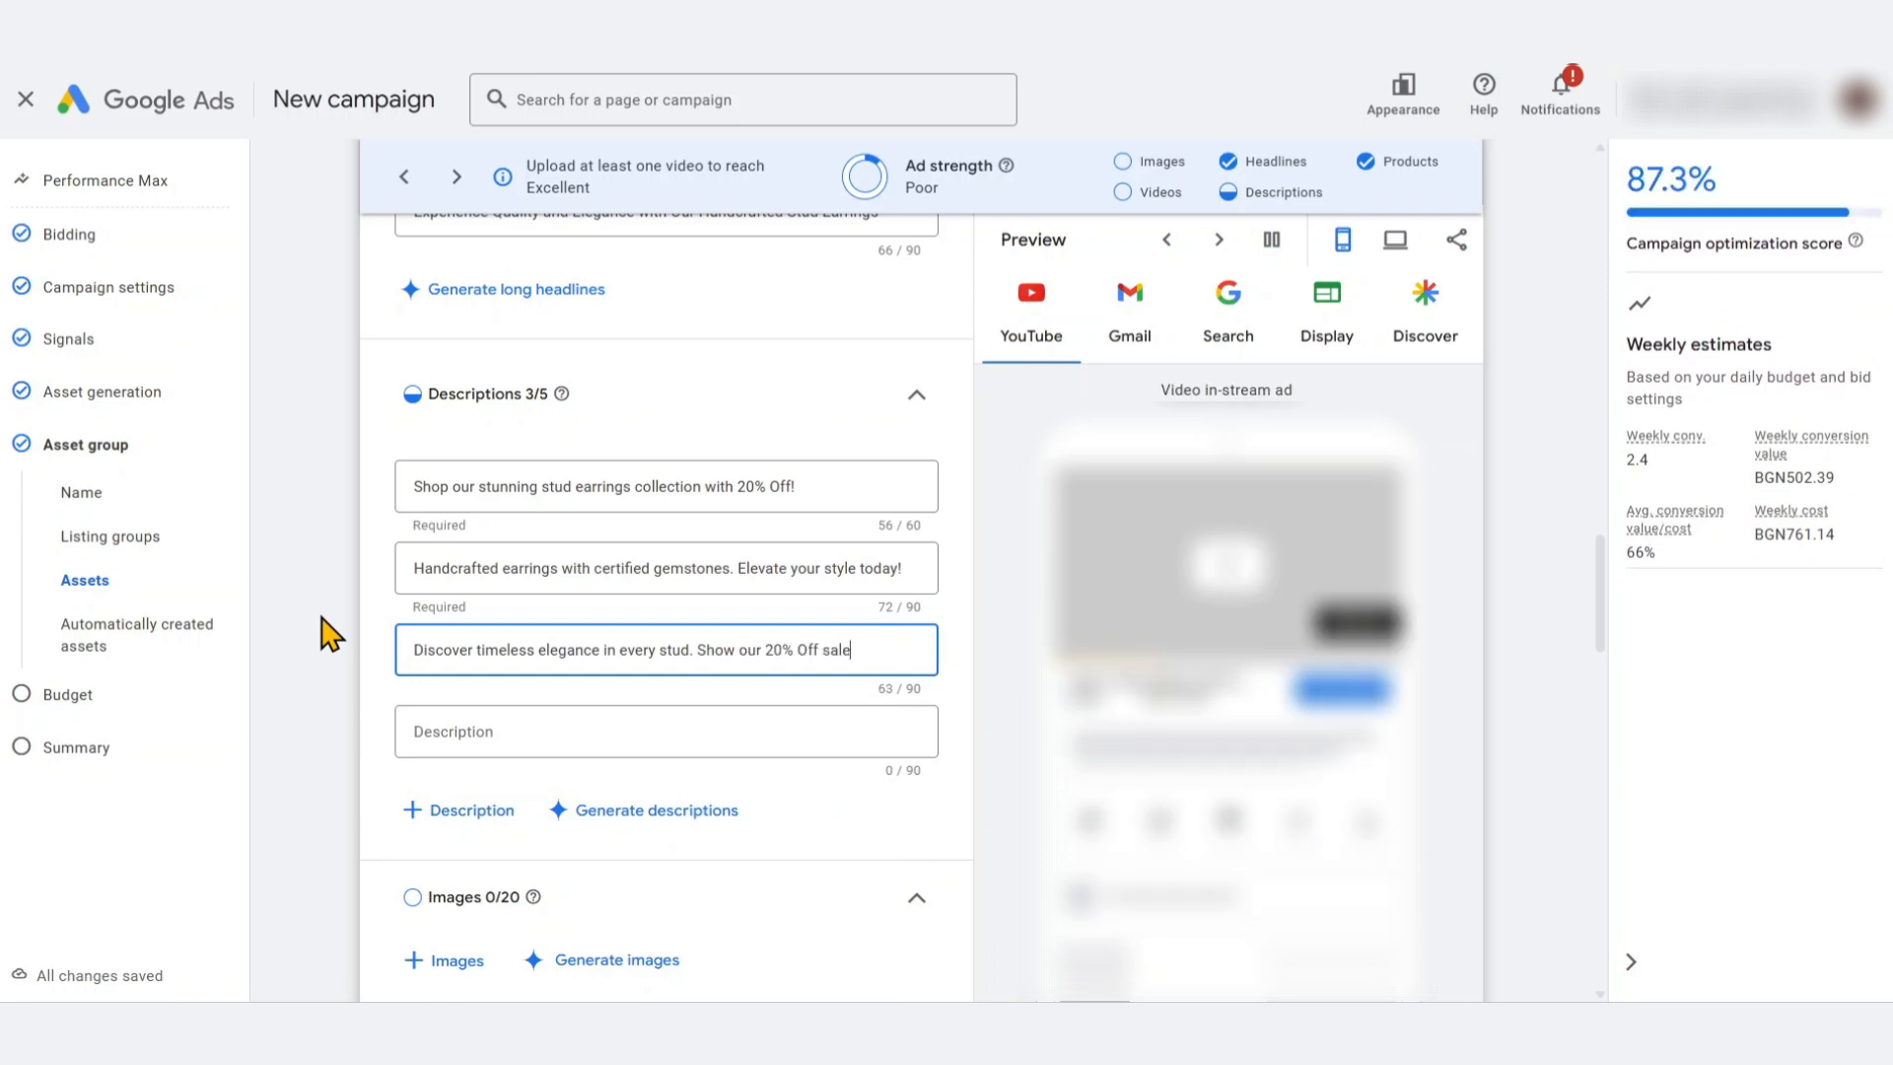
{"action": "type", "text": " now a"}
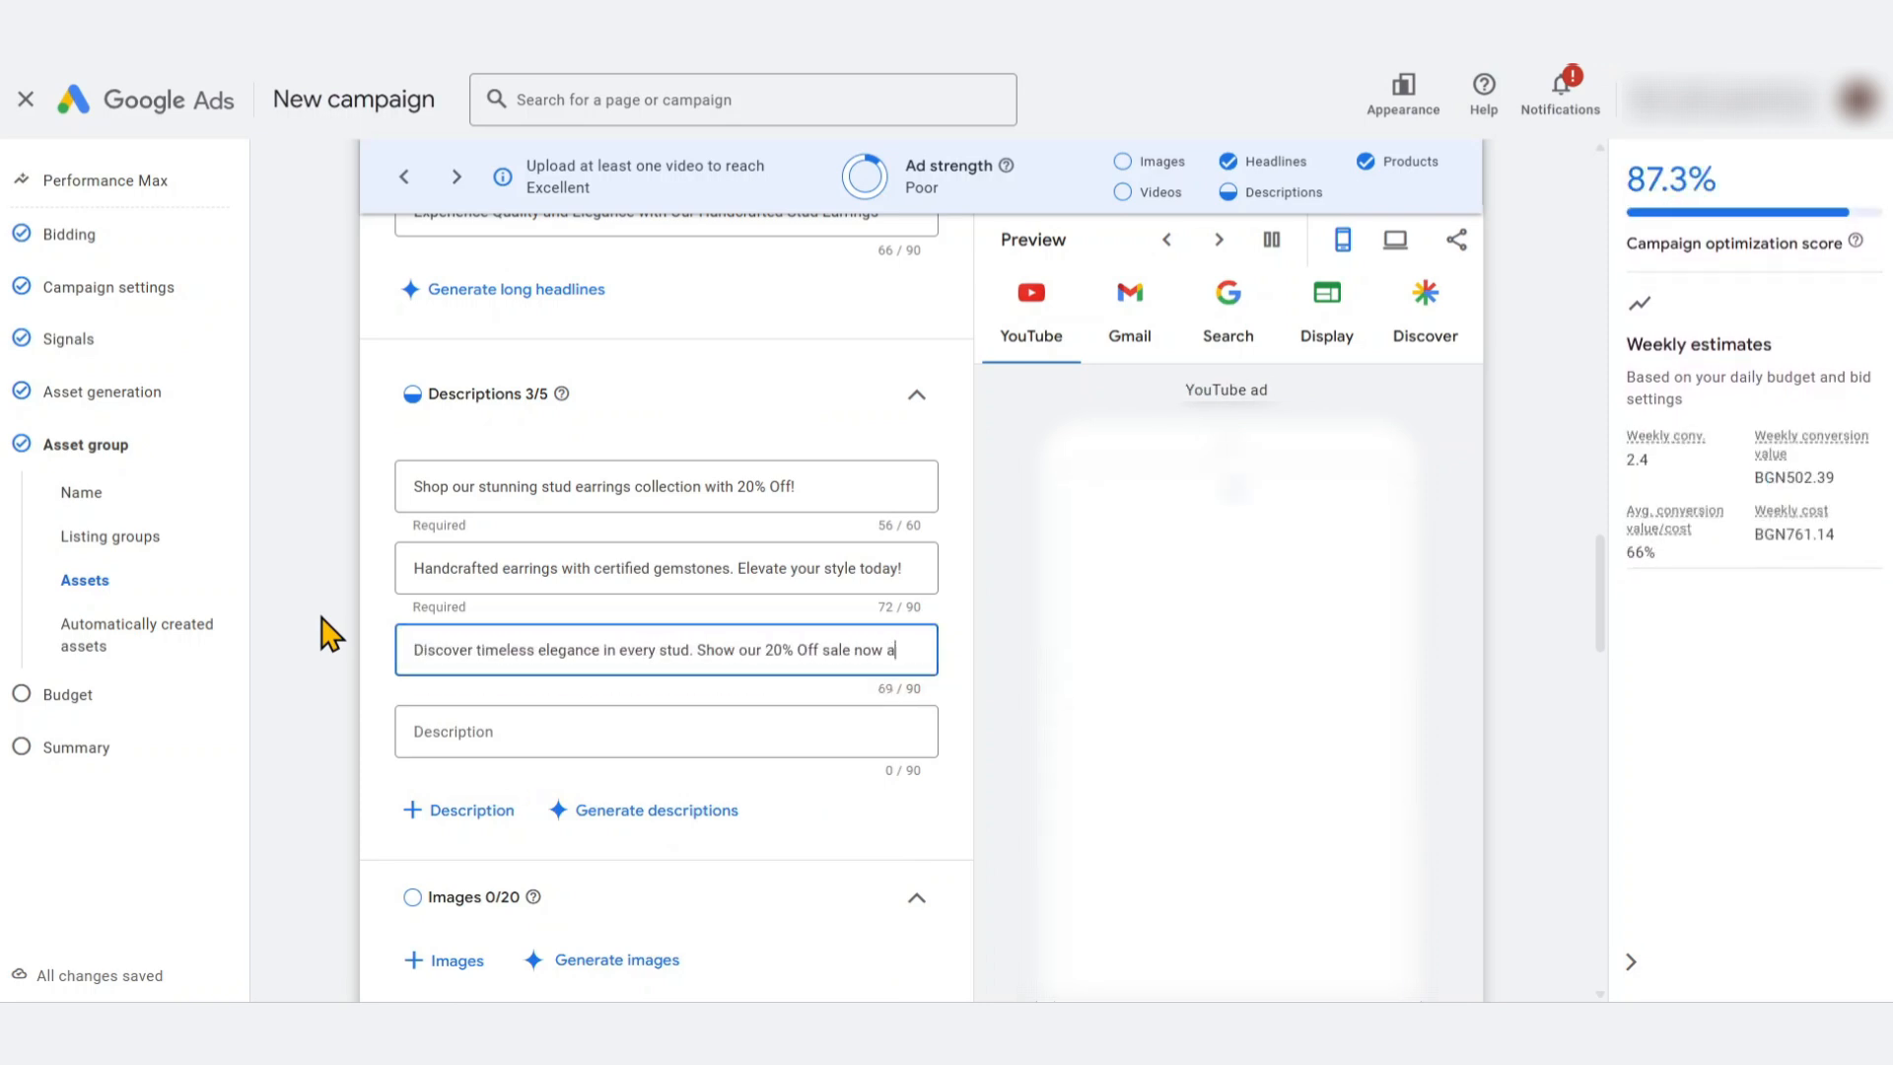
{"action": "key", "text": "BackSpace"}
{"action": "type", "text": "!"}
Add a fourth description: "Quality meets craftsmanship - explore our limited stud earrings collection."
{"action": "key", "text": "Tab"}
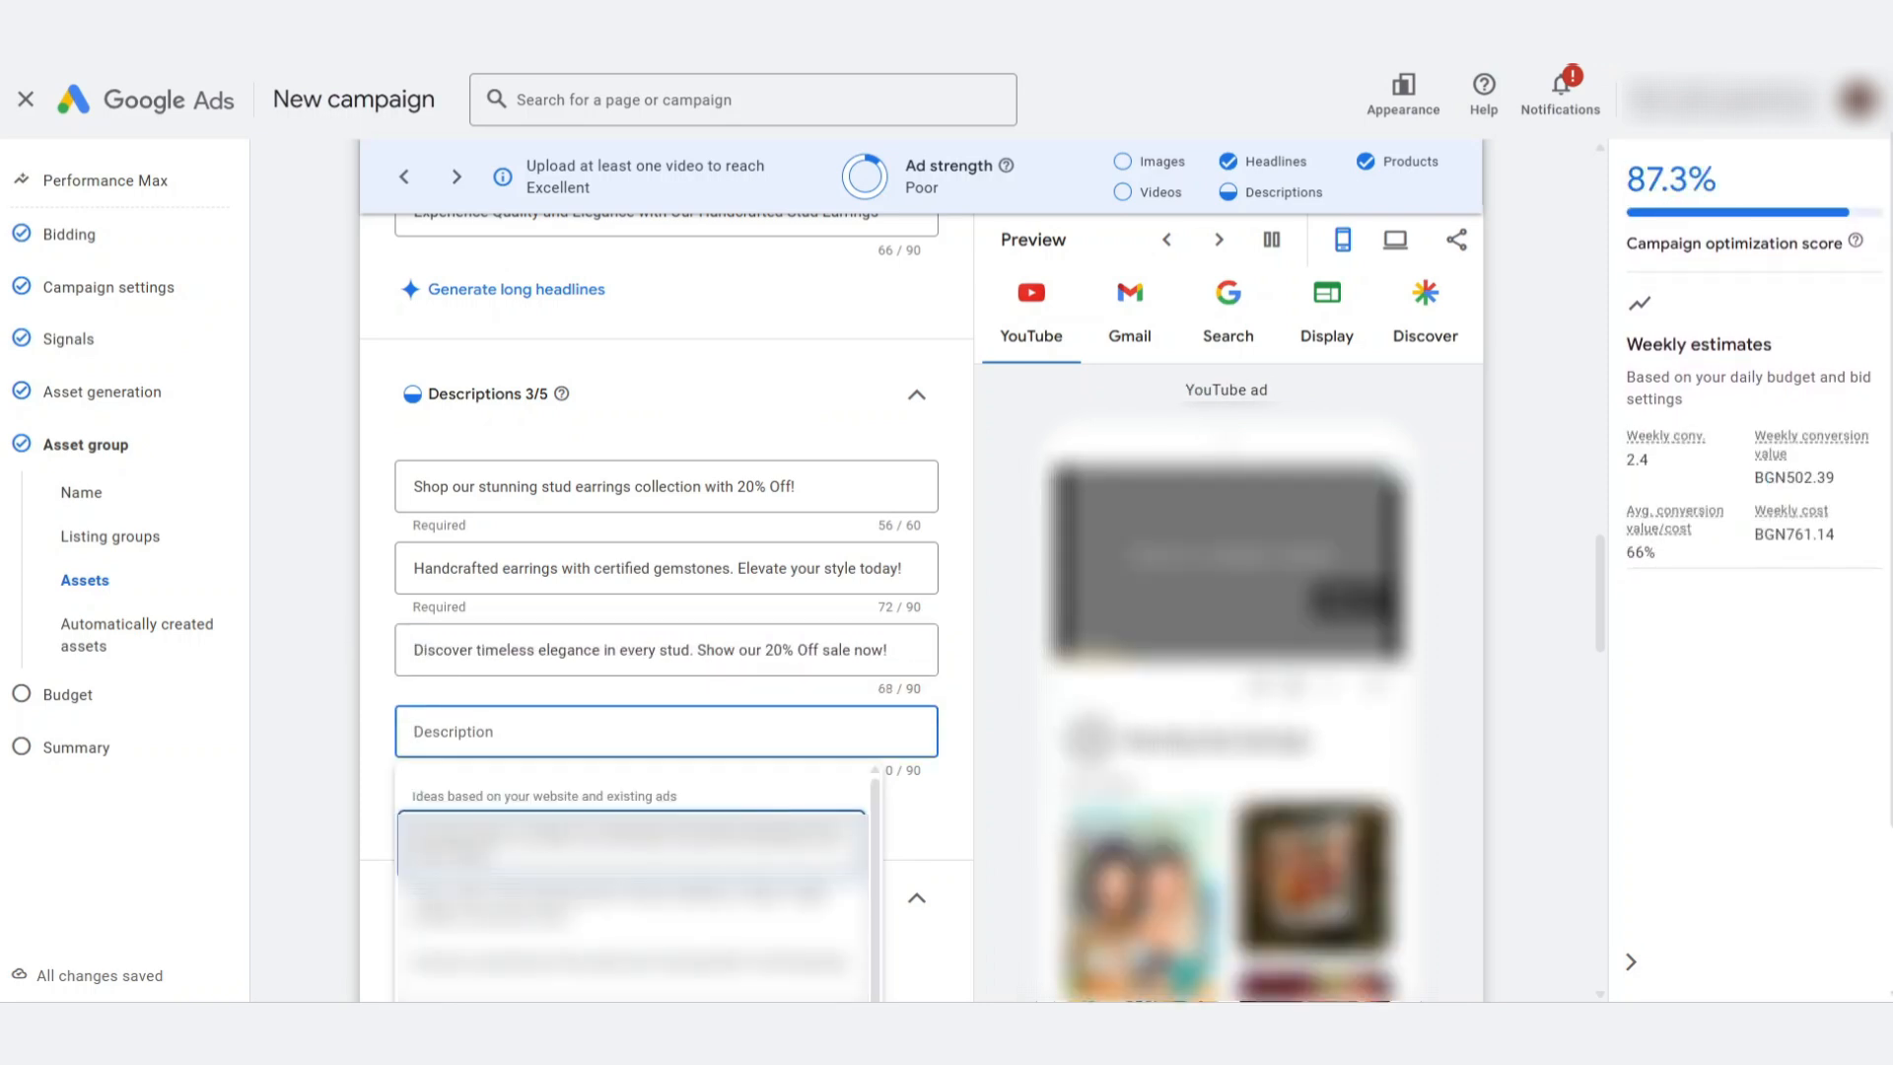
{"action": "type", "text": "Quality meets craftsmanship"}
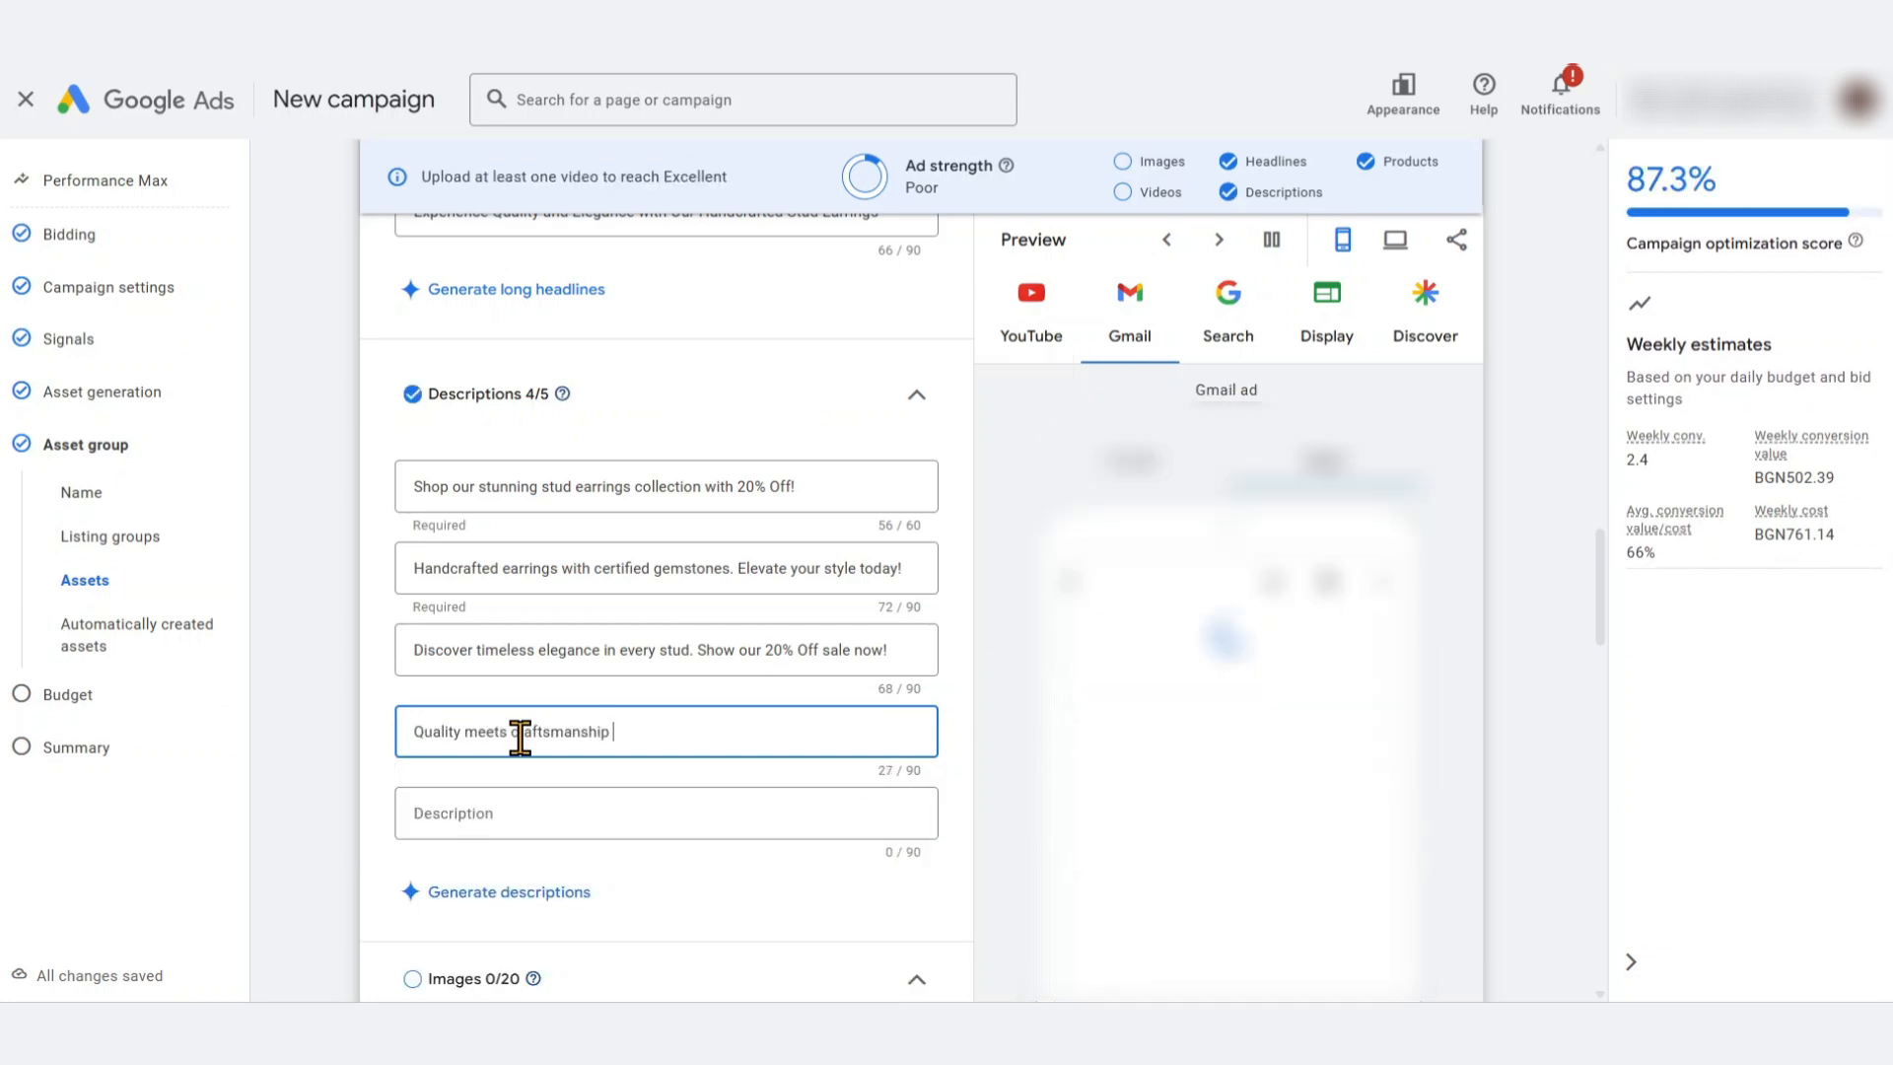
{"action": "type", "text": " - explore our limited stud earrings collection."}
Add a fifth description: "Affordable, exquisite designs built to impress. Find your dream stud earrings today!"
{"action": "left_click", "coordinate": [474, 813]}
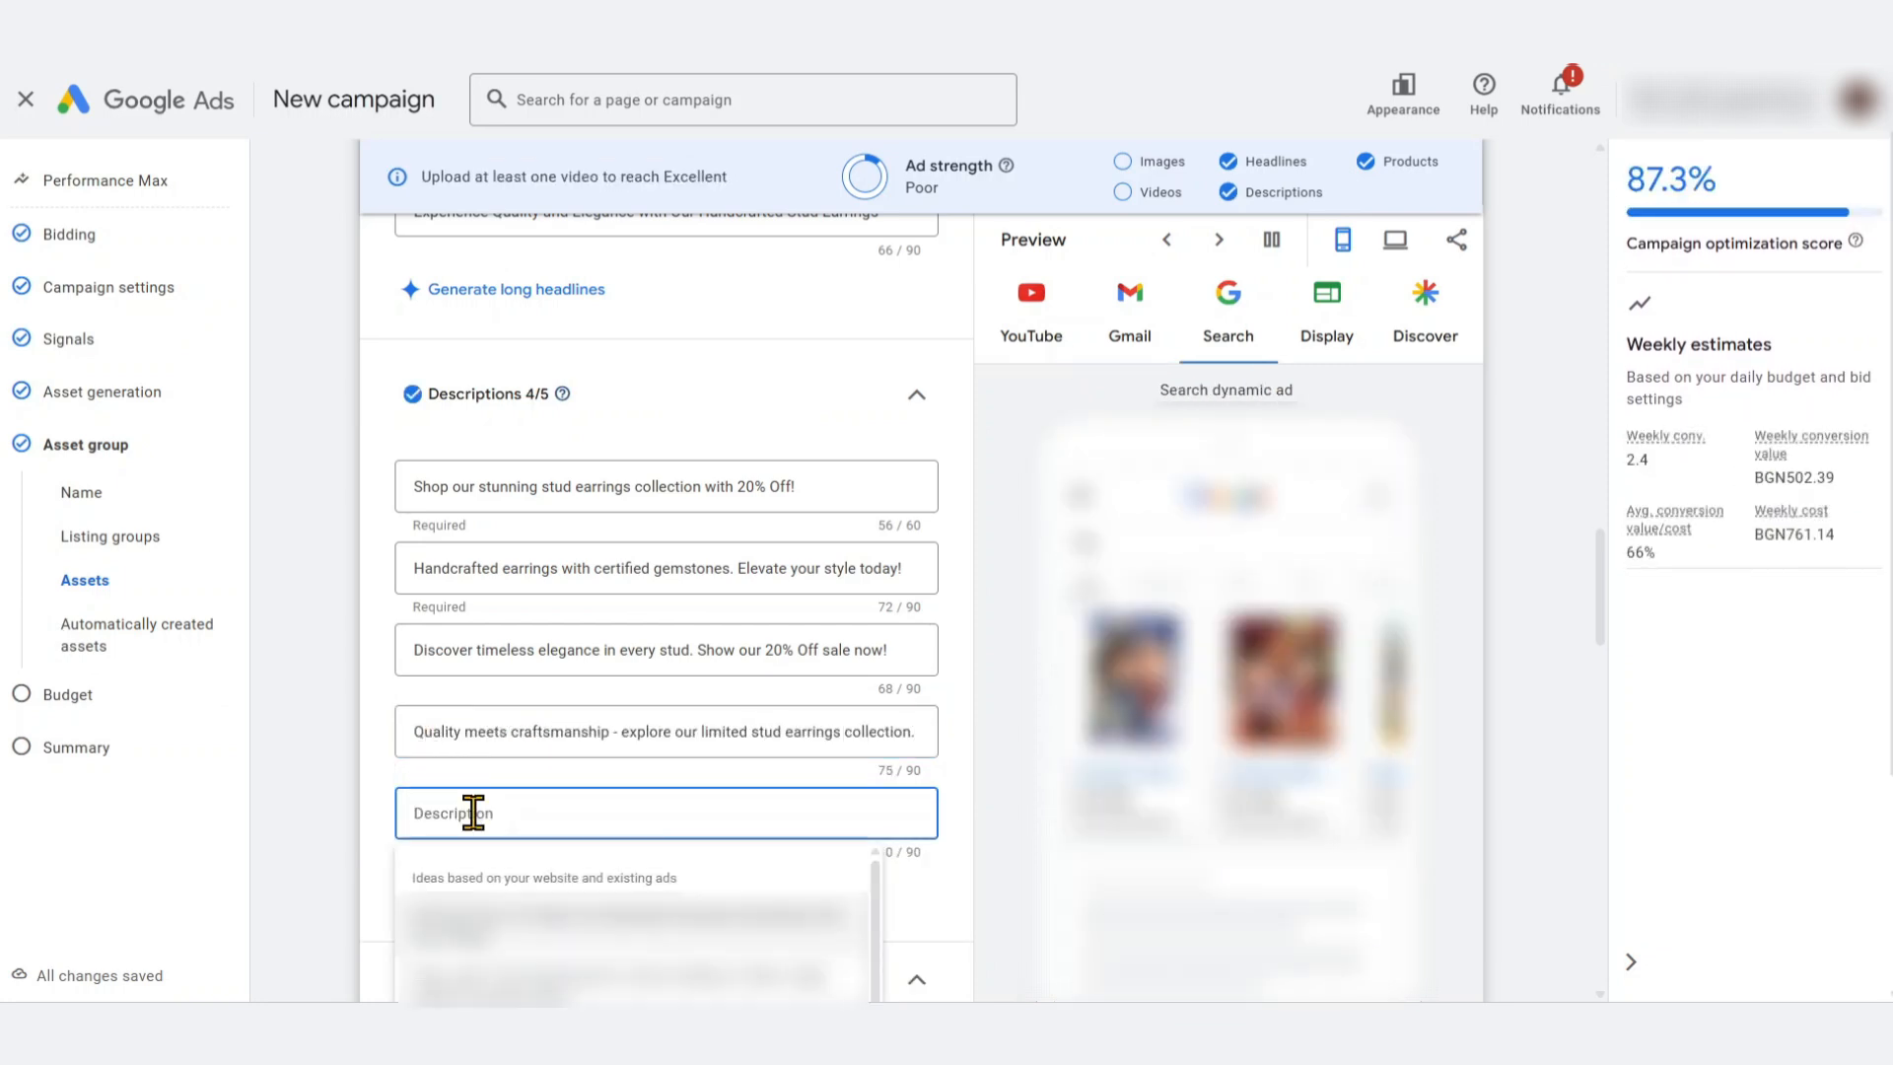
{"action": "type", "text": "Affordable, exquisite designs built to impress. Find your d"}
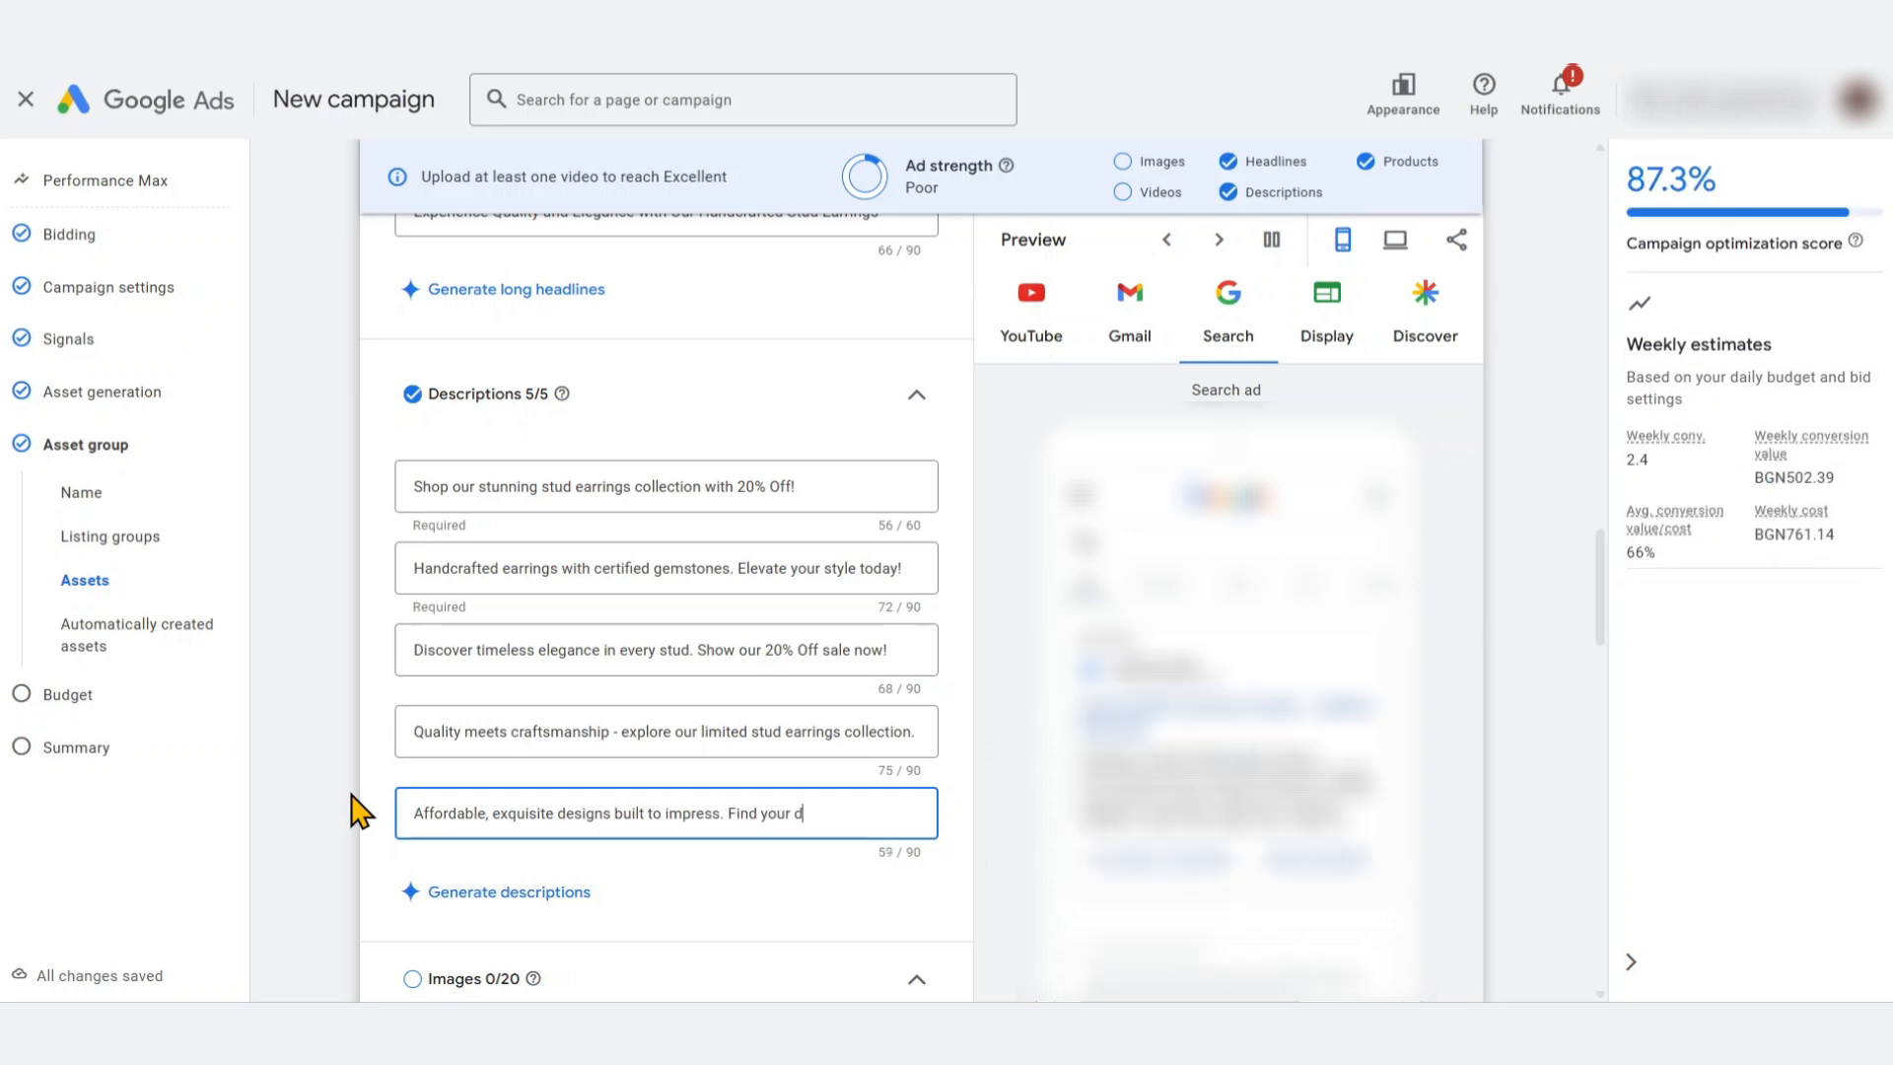
{"action": "type", "text": "ream stud earrings today!"}
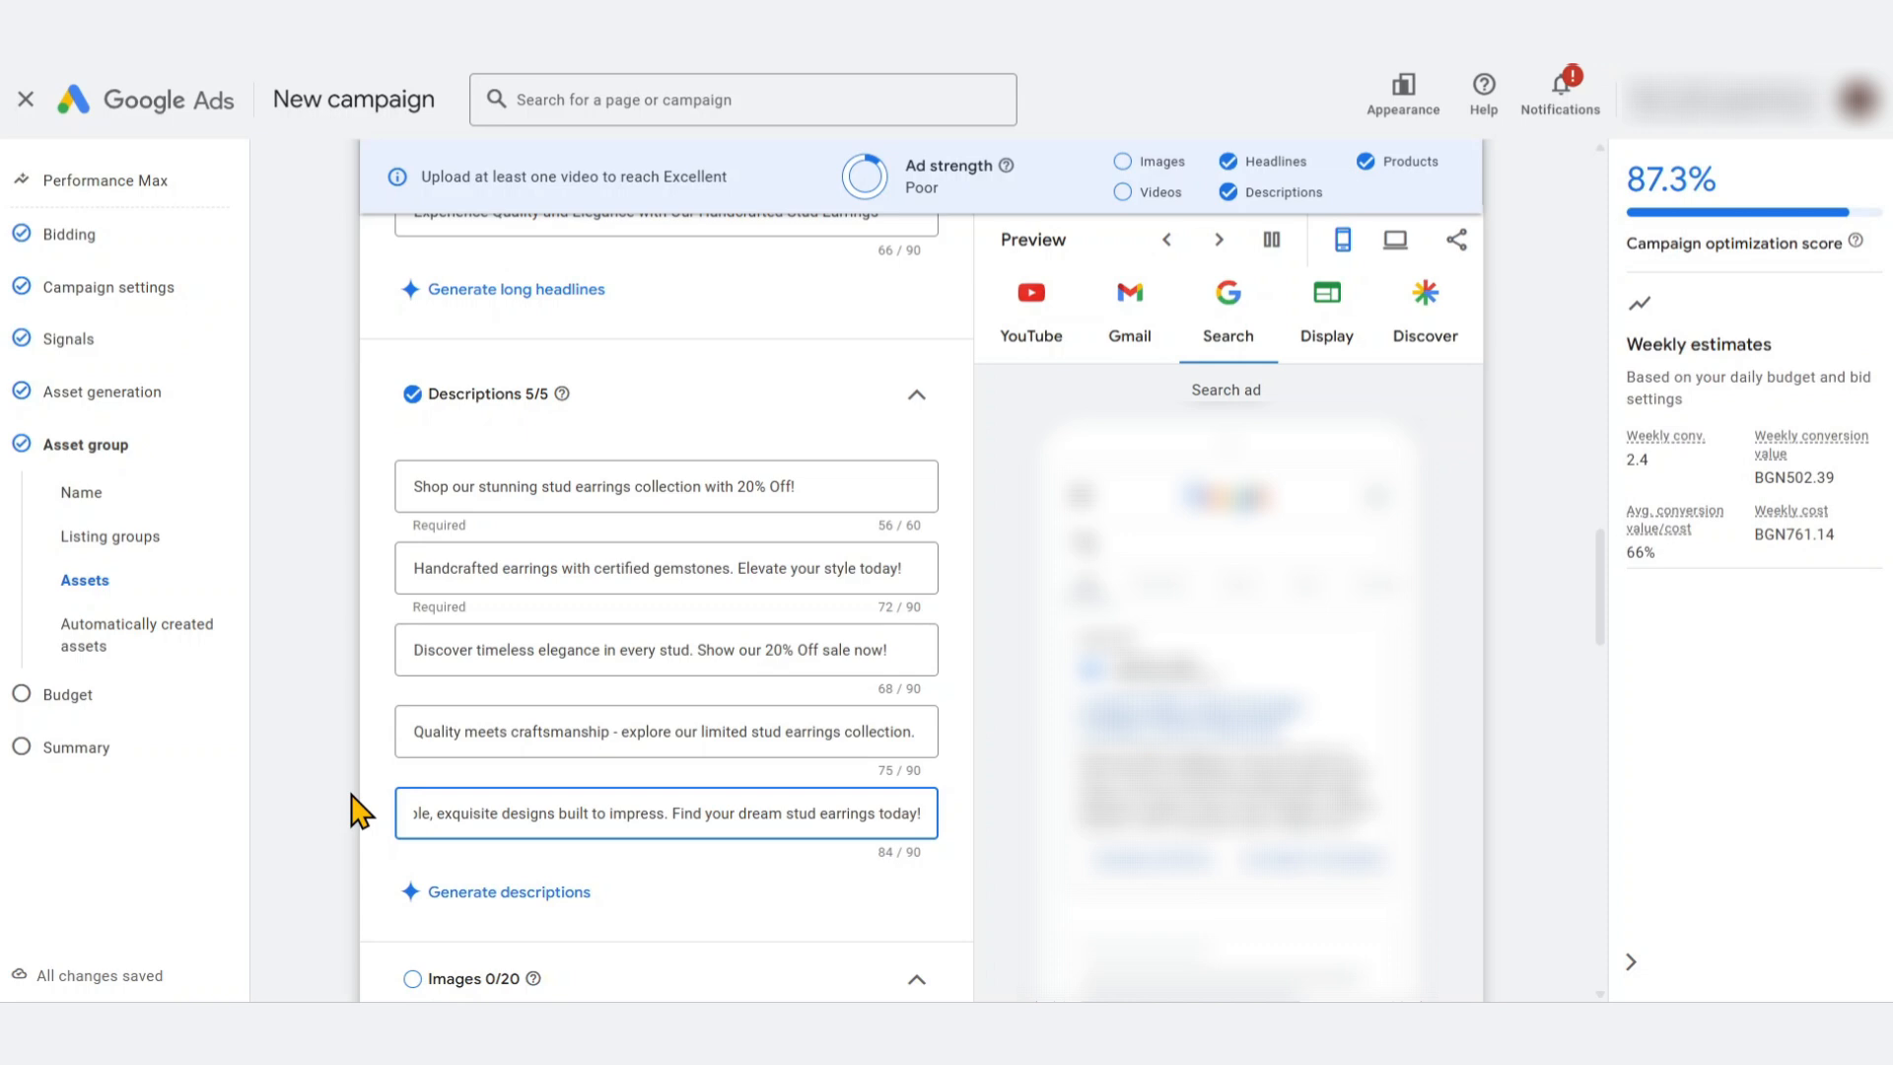
Look over the AI image generation options for the ad images and close them without generating anything
{"action": "scroll", "coordinate": [355, 811], "scroll_direction": "down", "scroll_amount": 5}
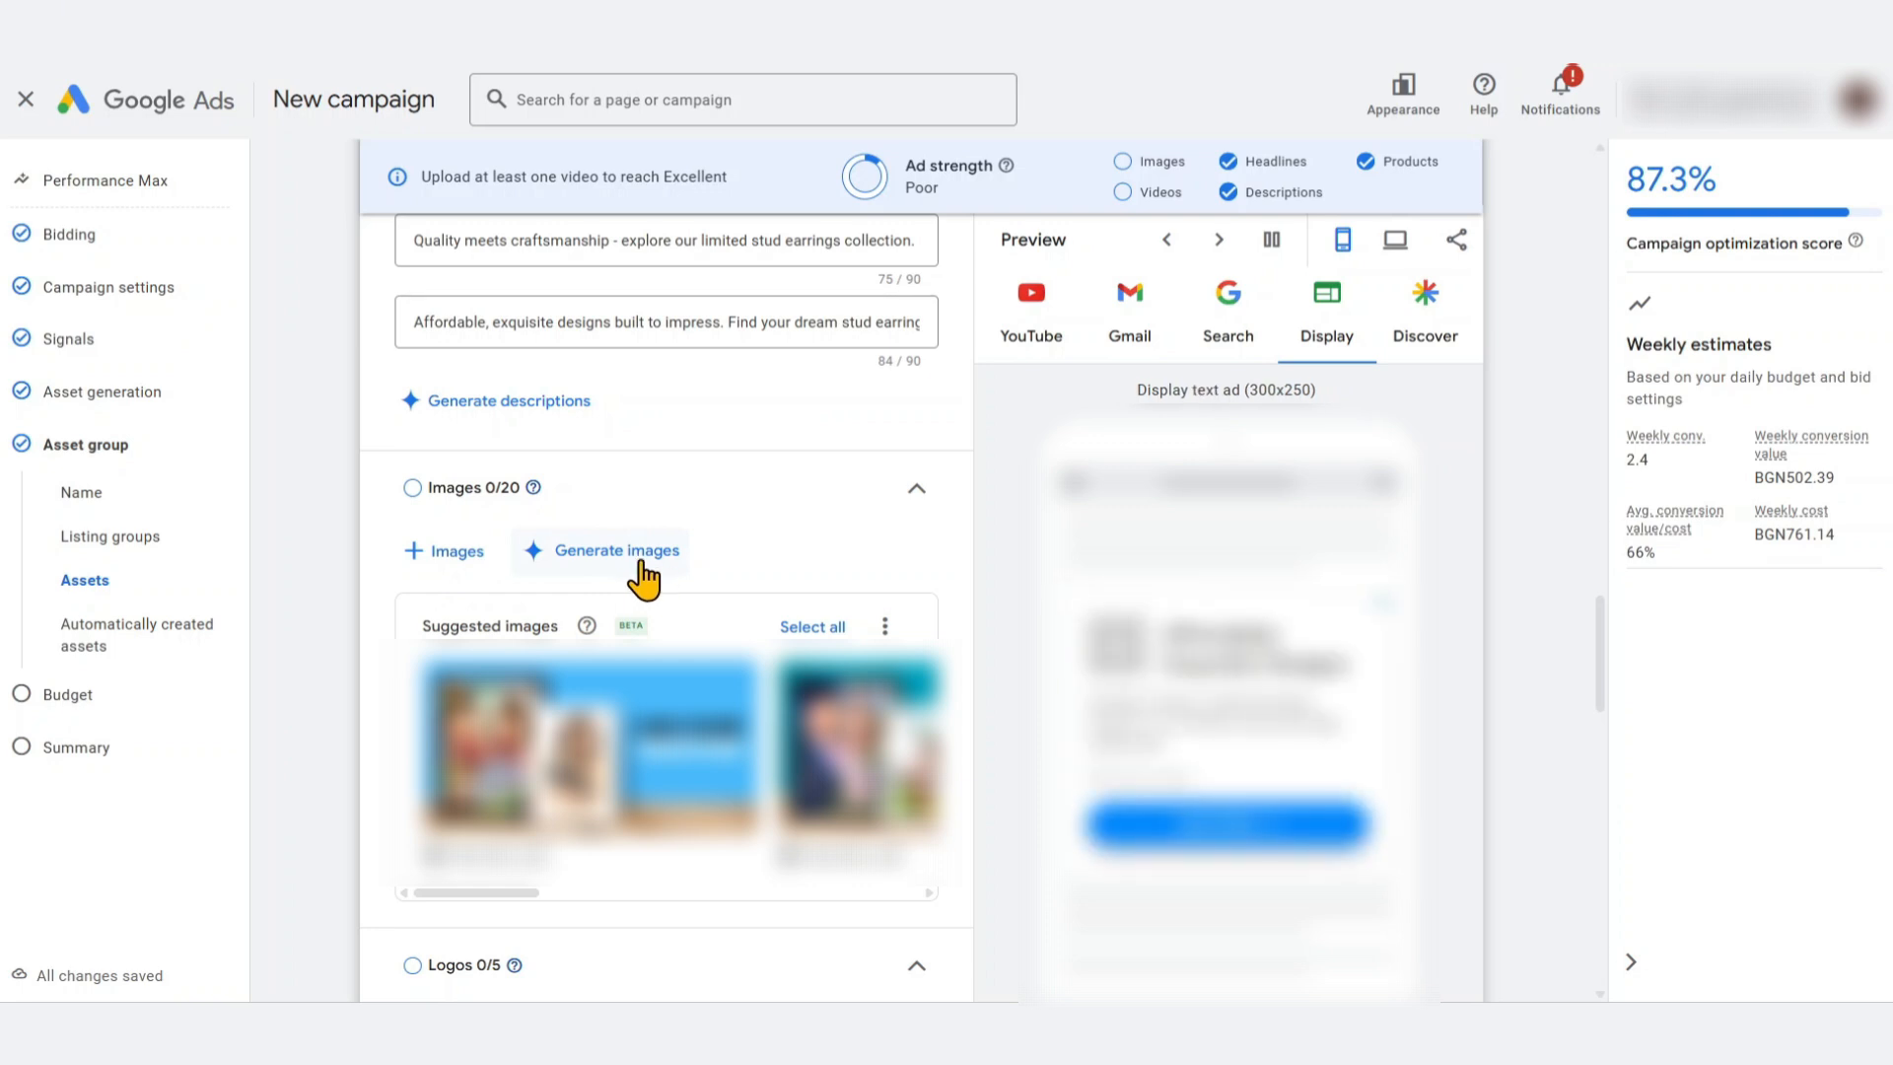
{"action": "left_click", "coordinate": [641, 564]}
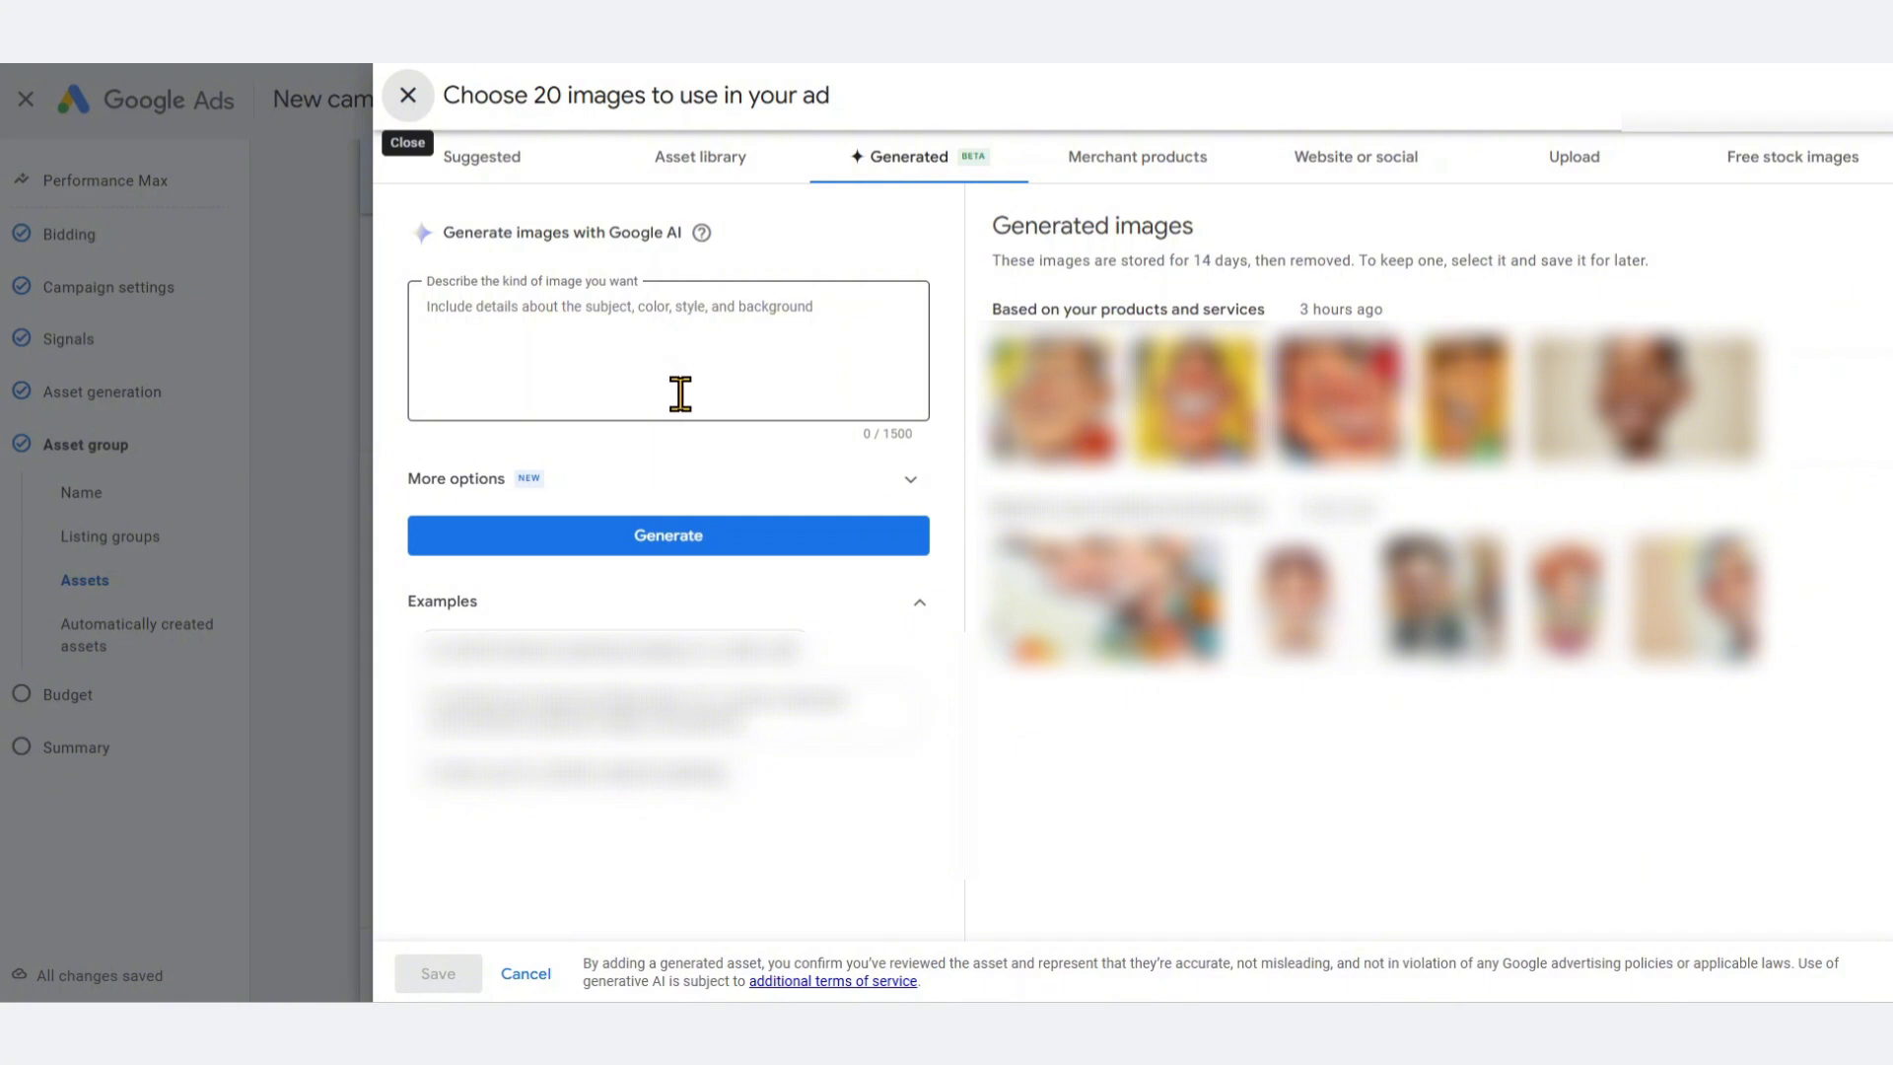
{"action": "left_click", "coordinate": [905, 493]}
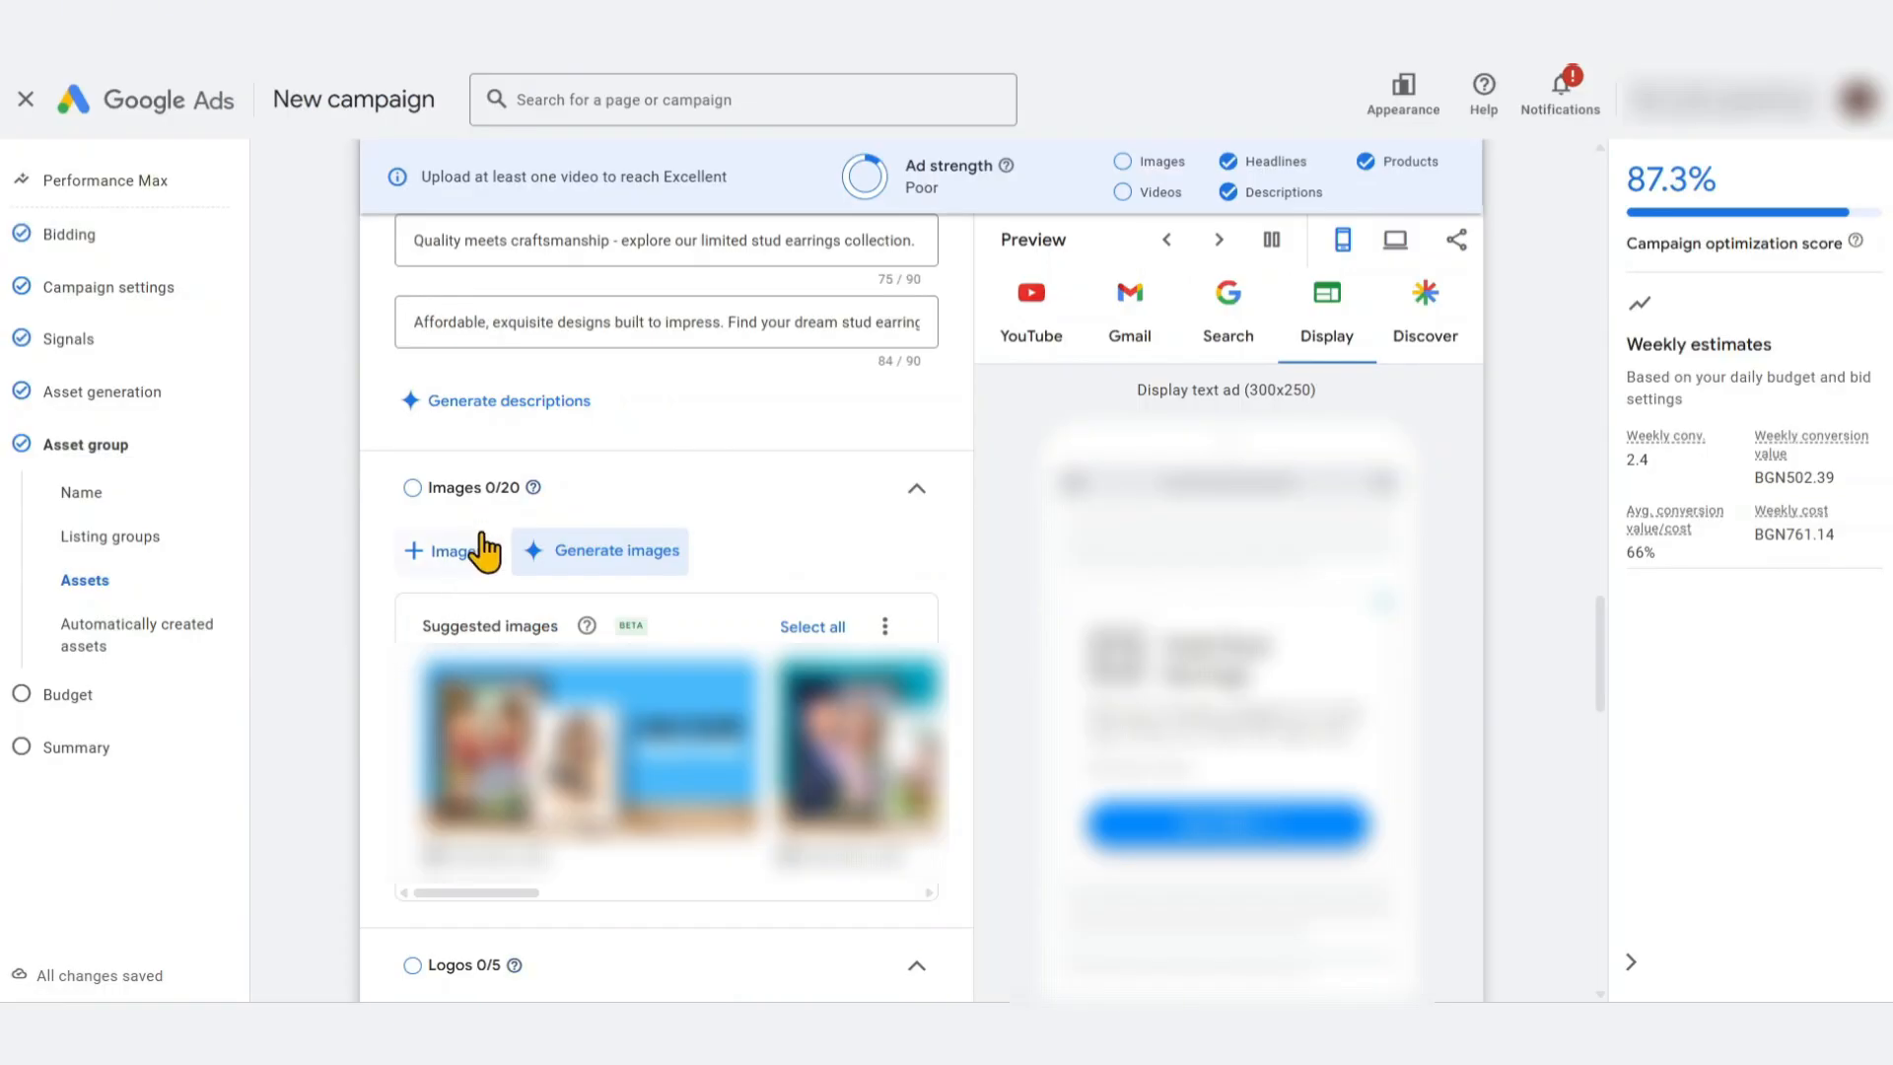
{"action": "mouse_move", "coordinate": [533, 487]}
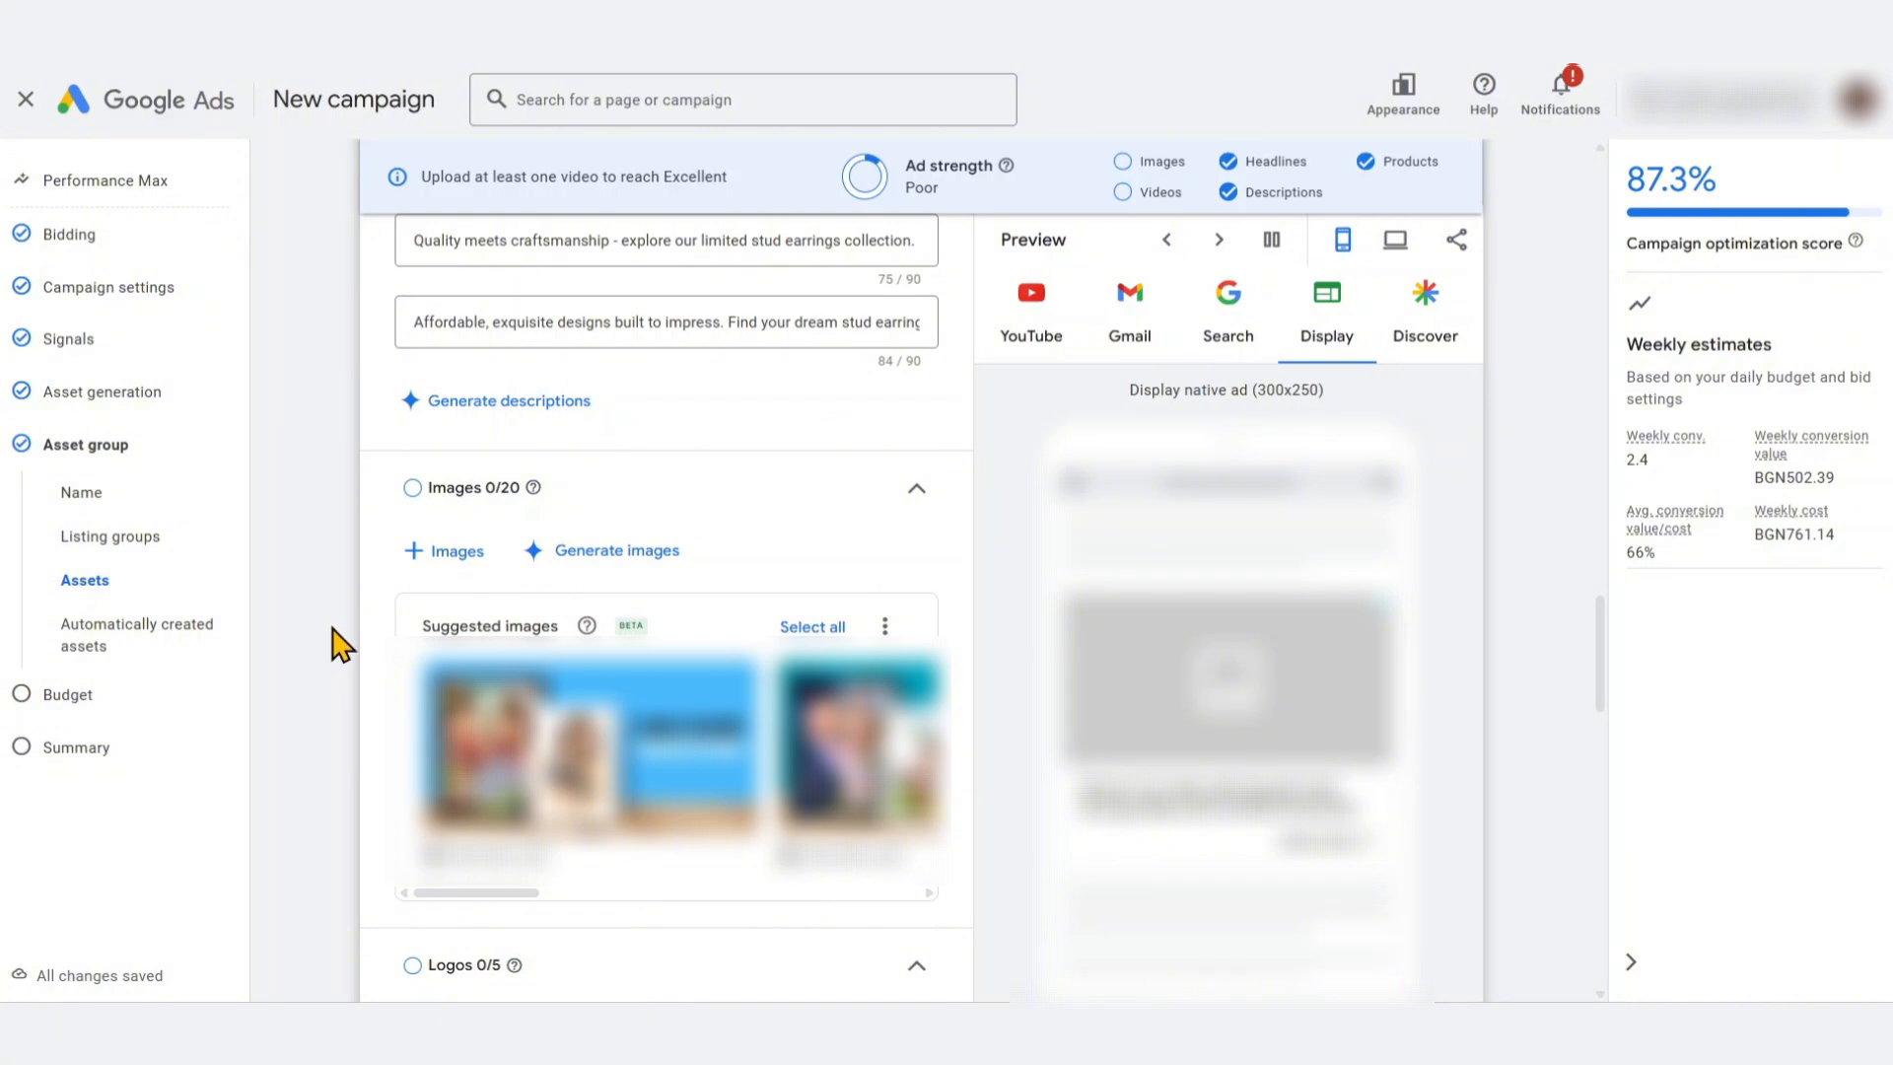
Add images from the asset library to the ad until all 20 image slots are filled, and save the selection
{"action": "left_click", "coordinate": [422, 549]}
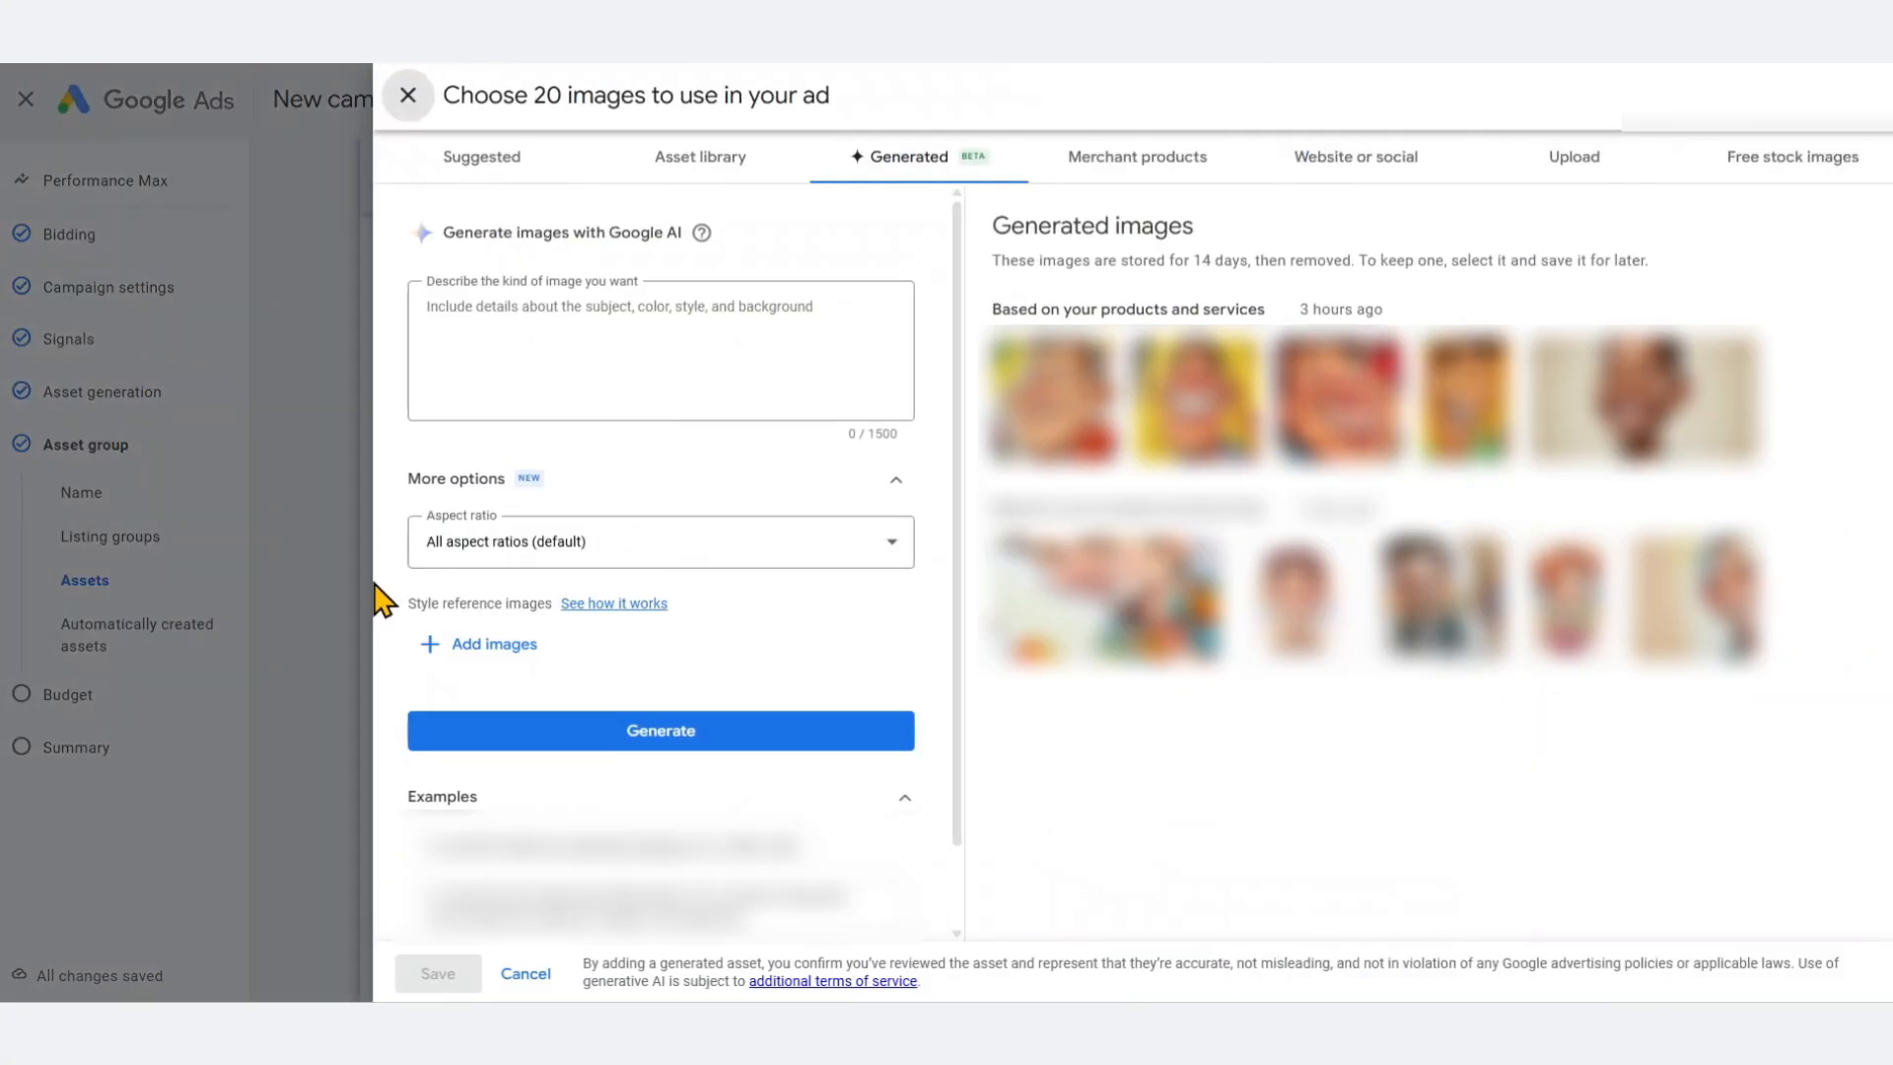
{"action": "left_click", "coordinate": [687, 184]}
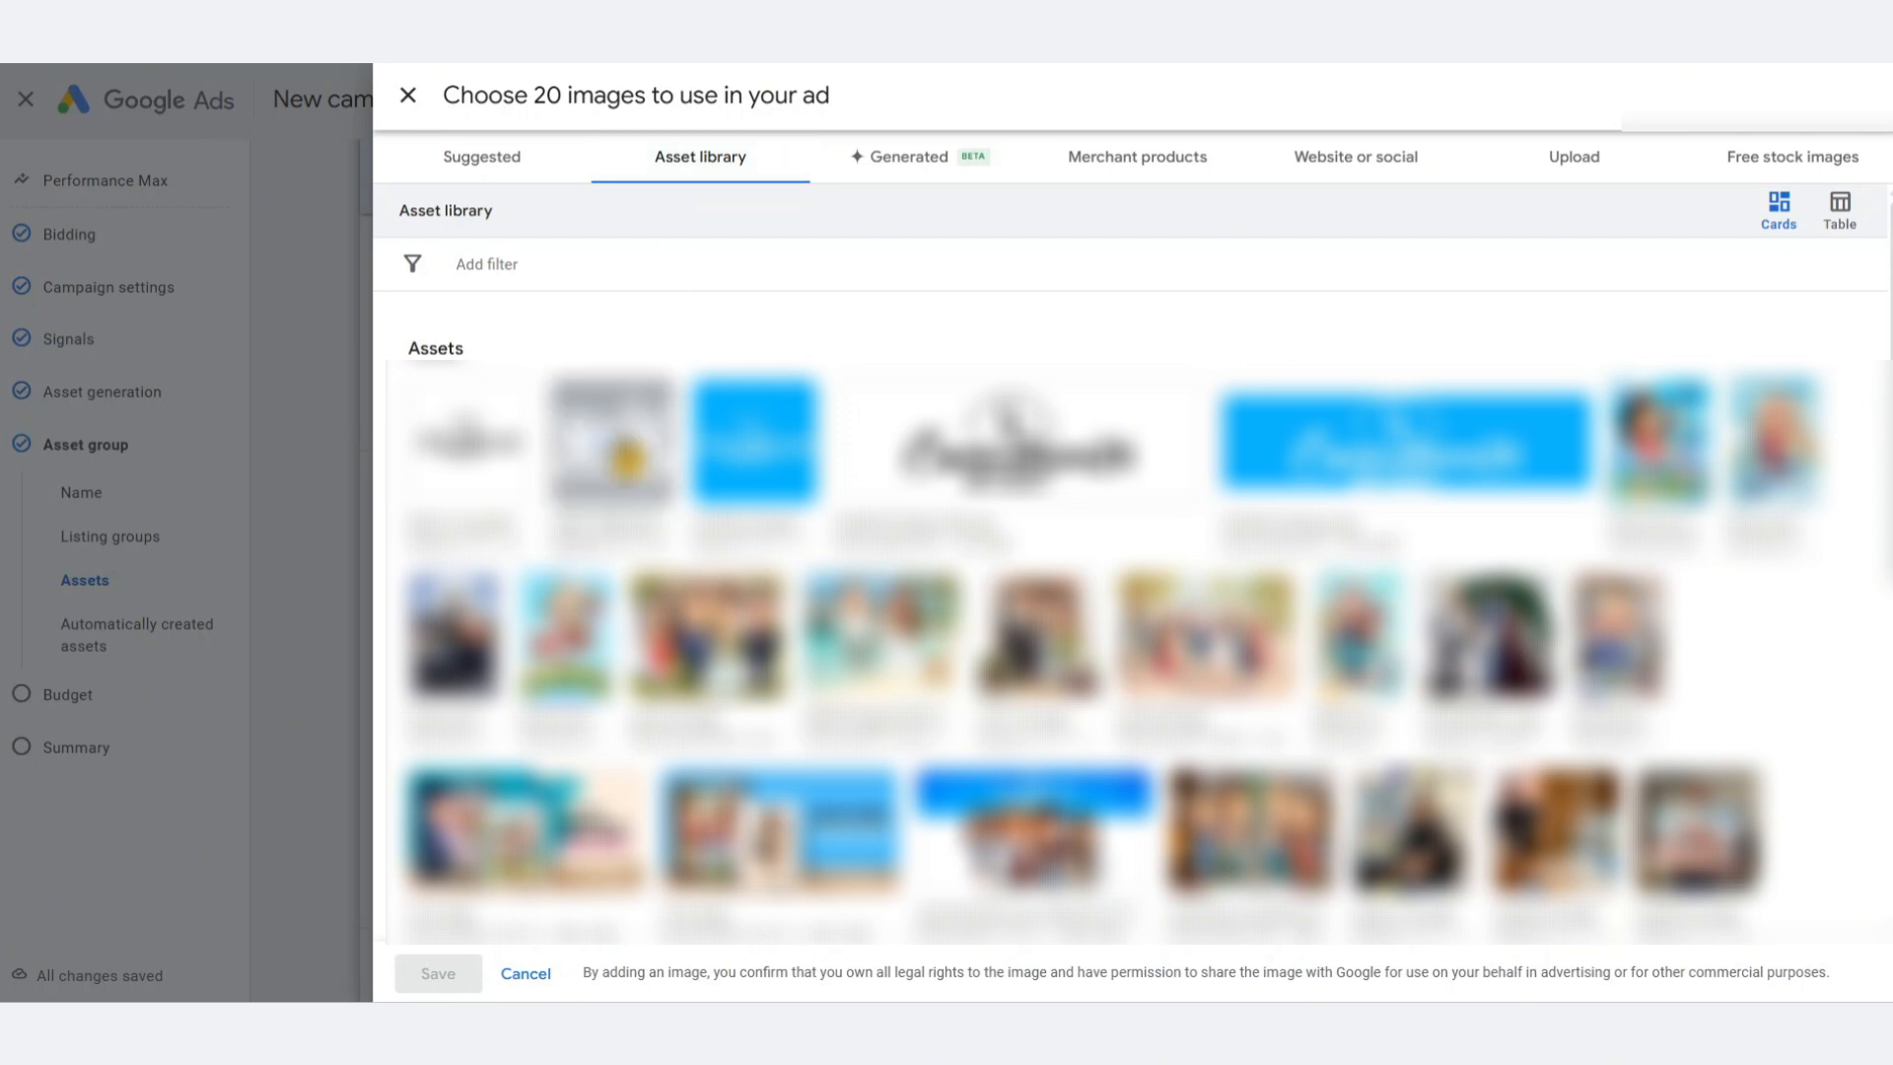
{"action": "left_click", "coordinate": [590, 655]}
{"action": "left_click", "coordinate": [708, 587]}
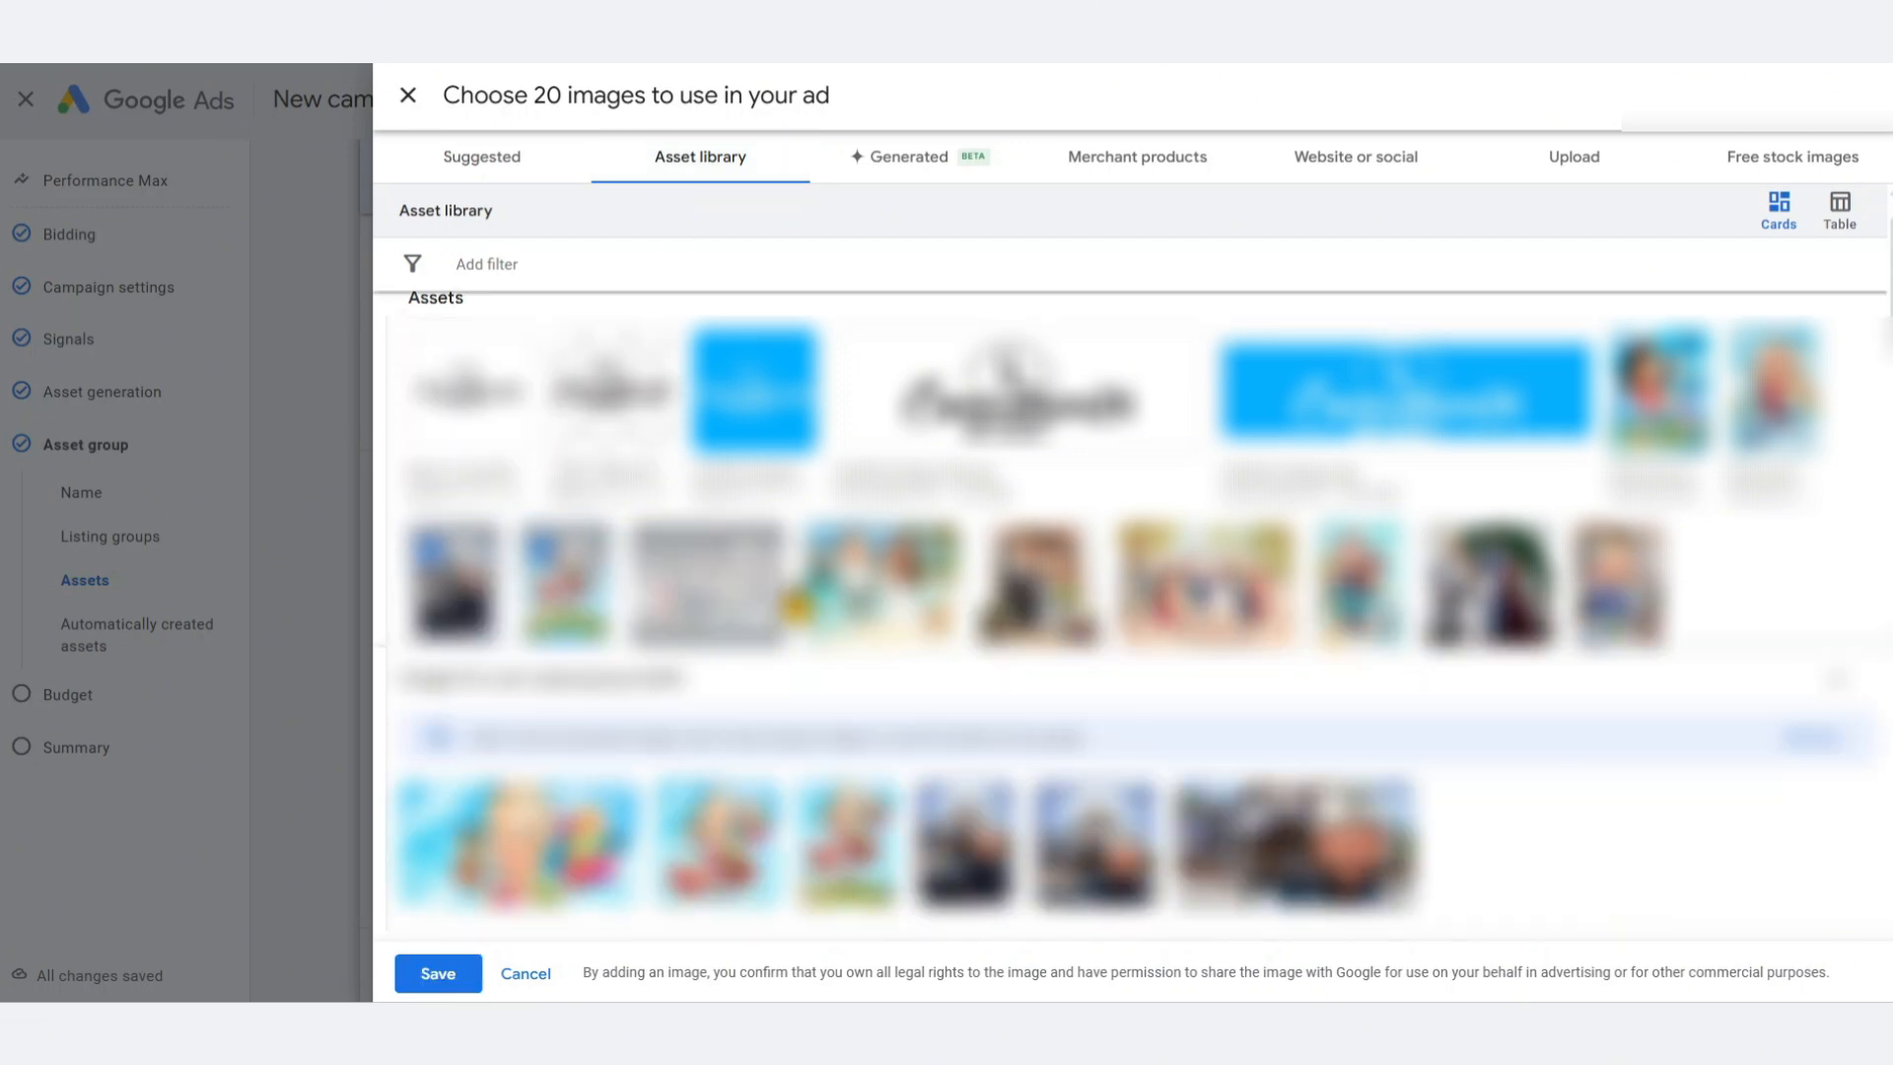
{"action": "left_click", "coordinate": [888, 603]}
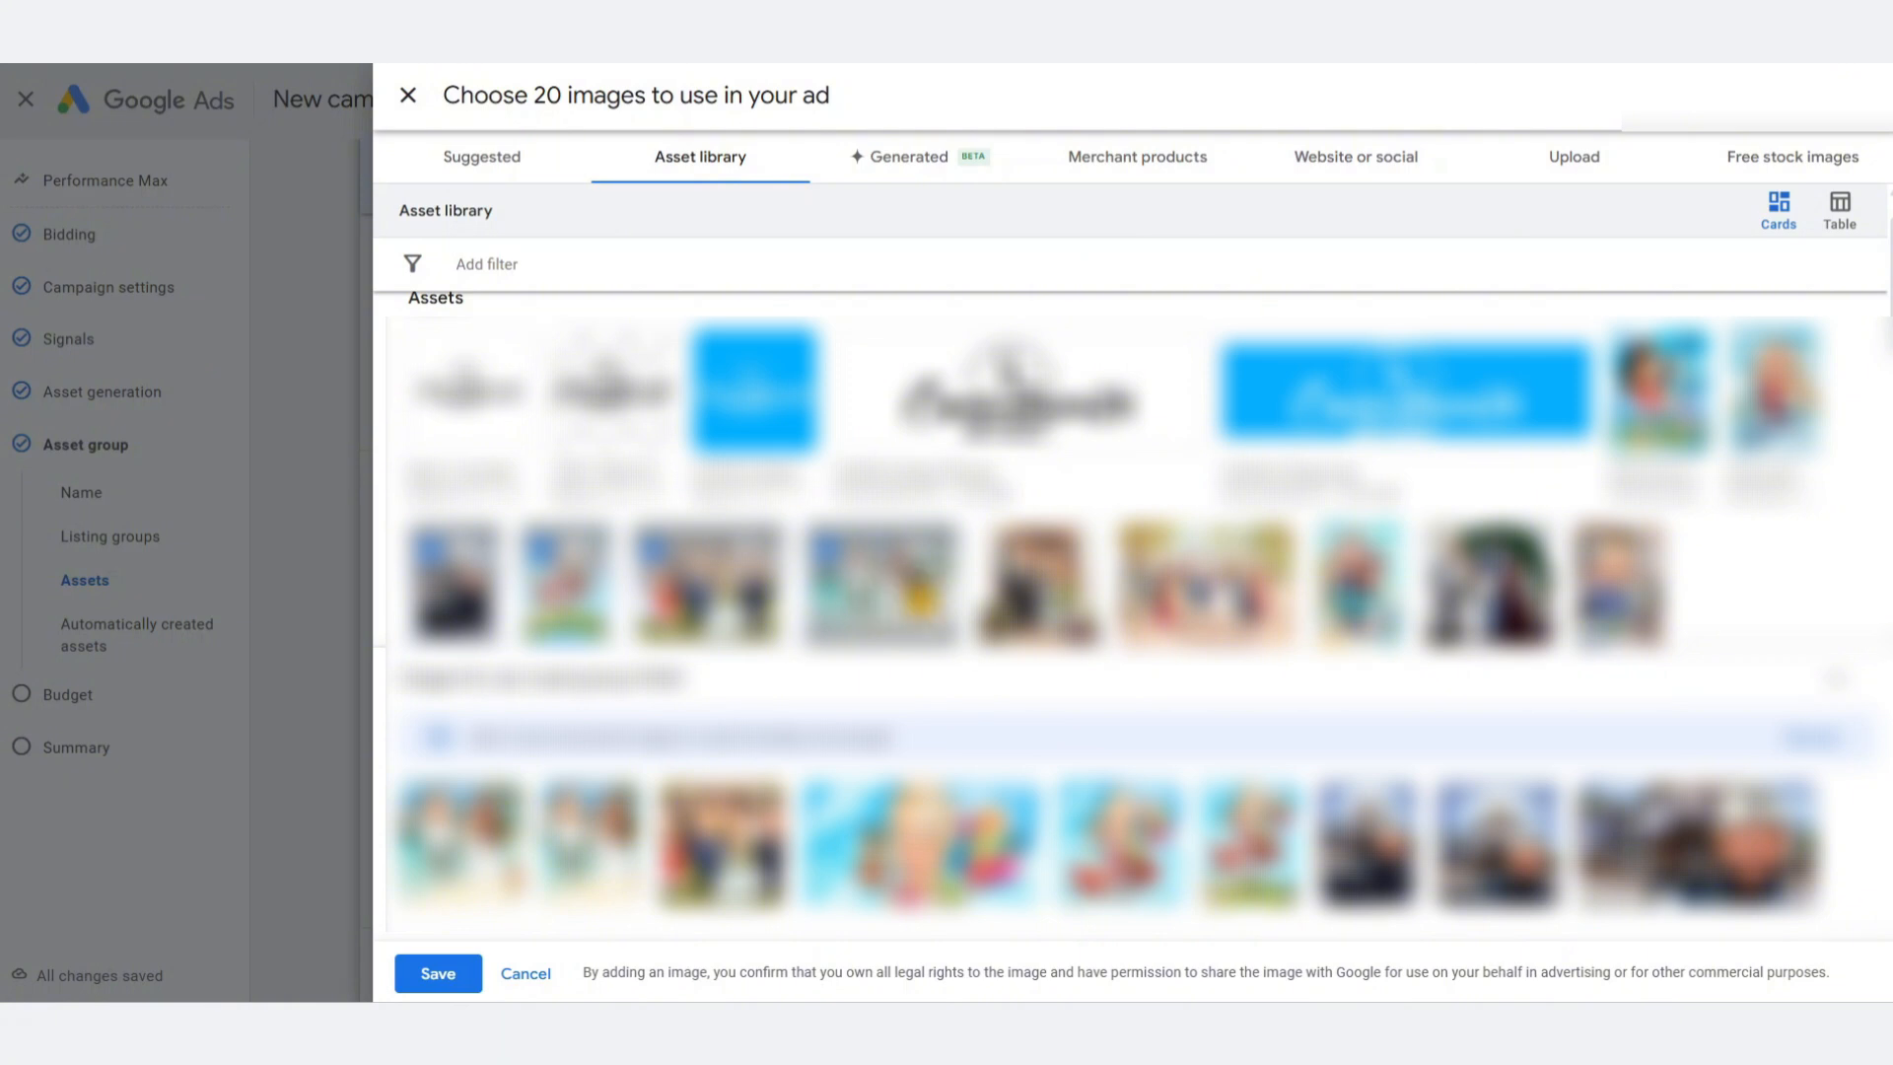
{"action": "left_click", "coordinate": [1034, 589]}
{"action": "left_click", "coordinate": [1199, 595]}
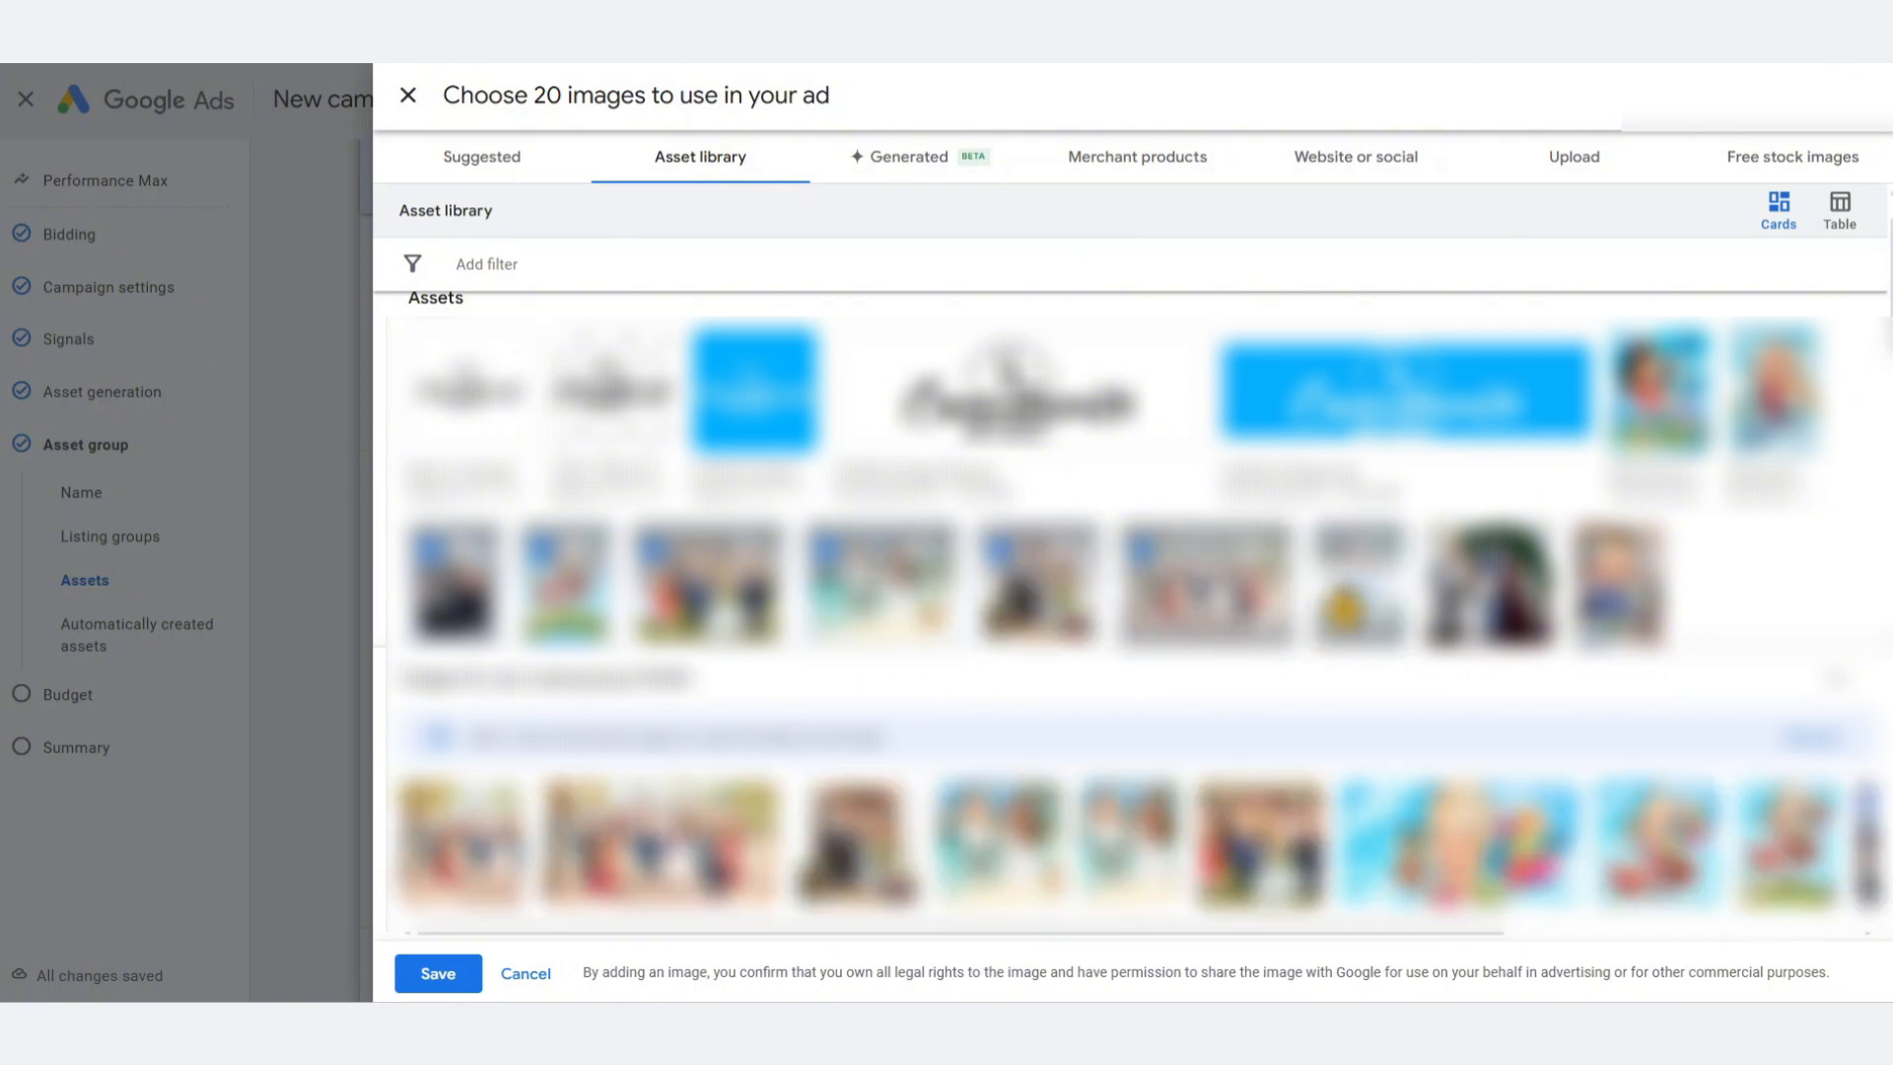
{"action": "left_click", "coordinate": [1352, 592]}
{"action": "left_click", "coordinate": [1489, 600]}
{"action": "left_click", "coordinate": [1601, 595]}
{"action": "scroll", "coordinate": [1013, 589], "scroll_direction": "down", "scroll_amount": 2}
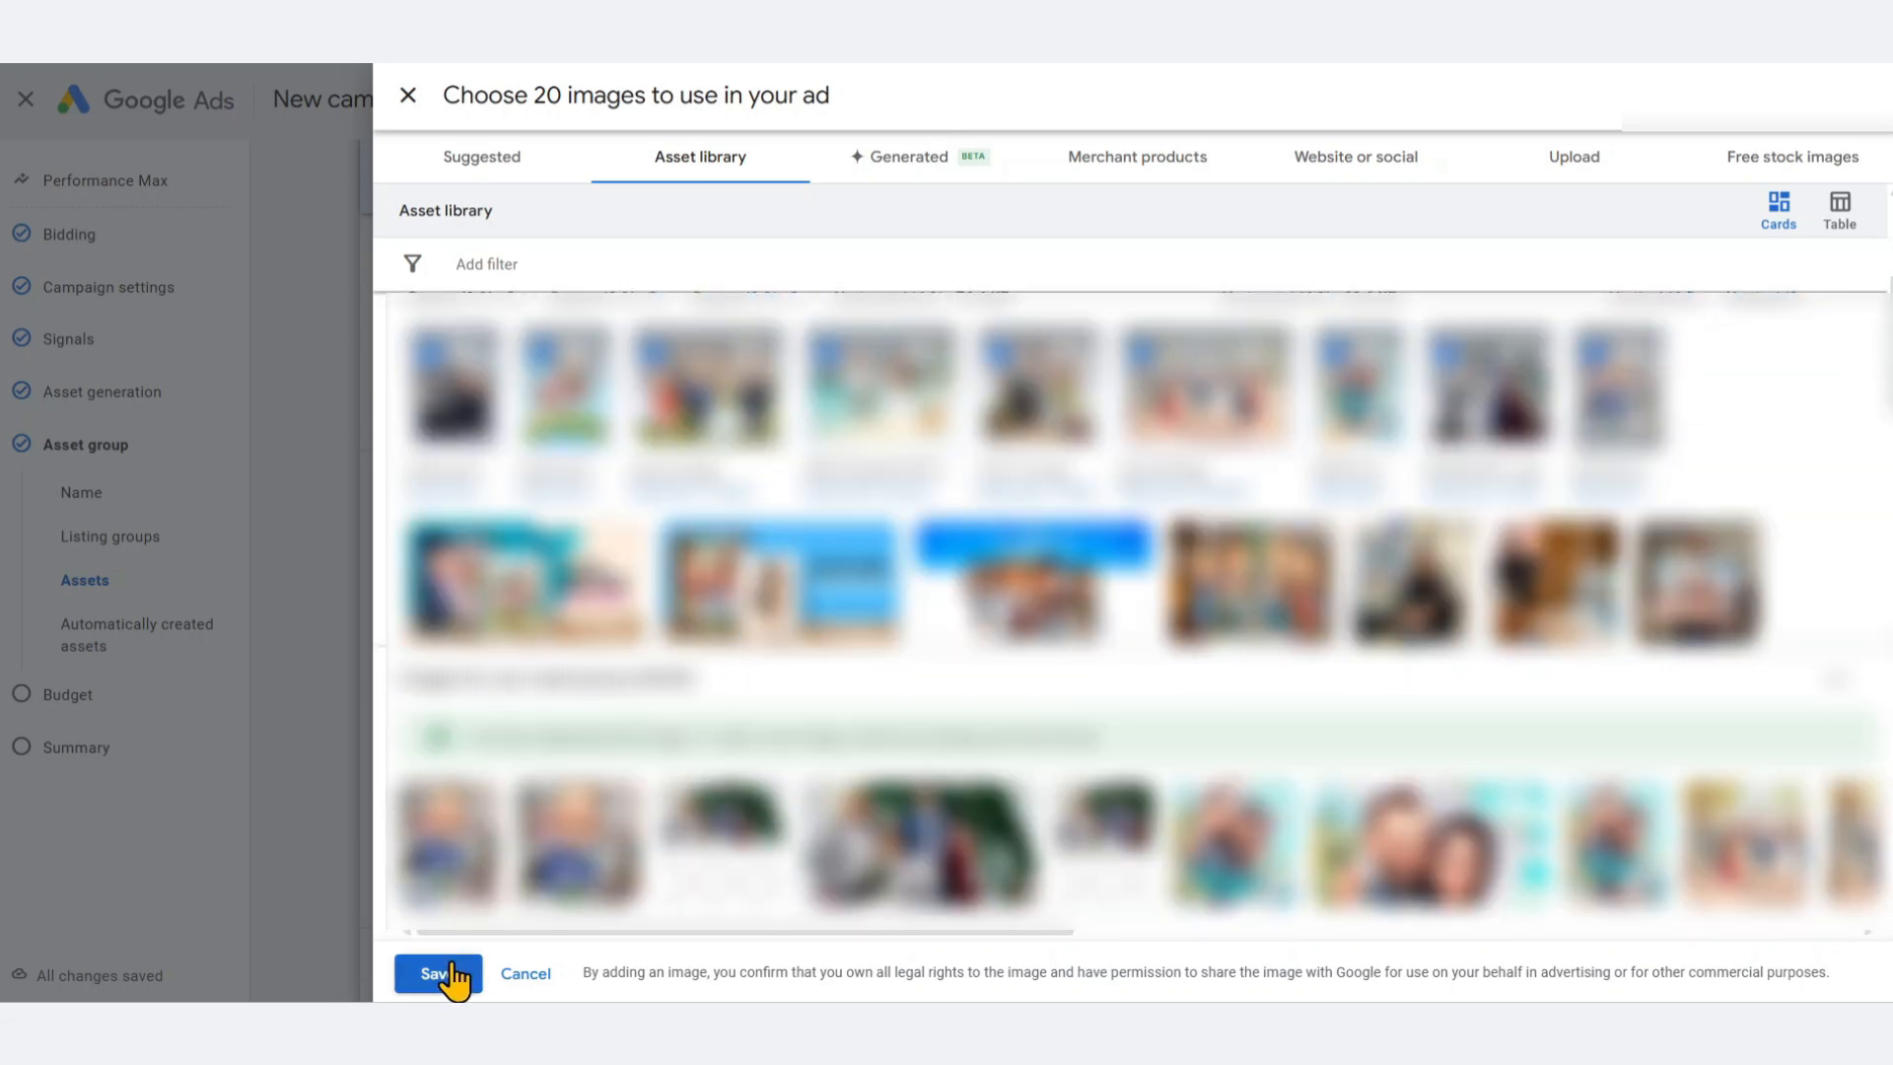
{"action": "left_click", "coordinate": [437, 974]}
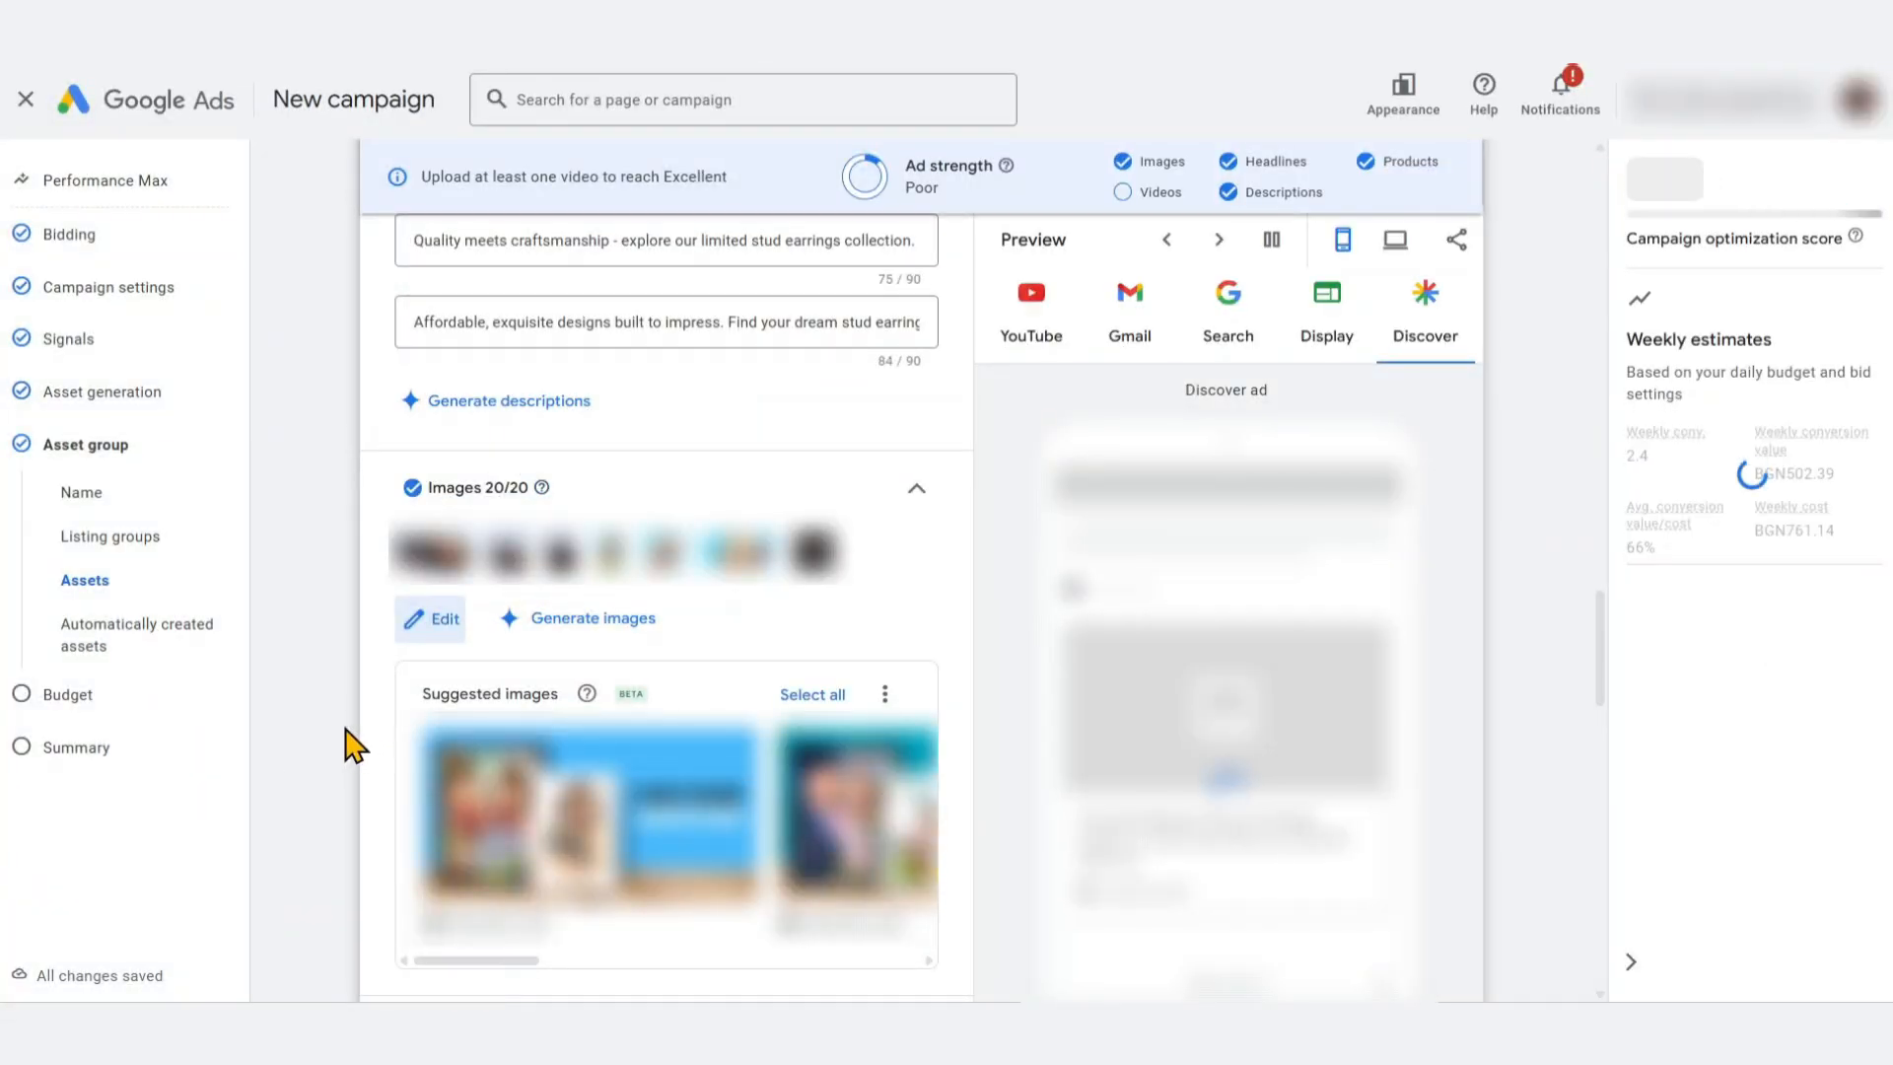
Add the first five logos from the asset library to the asset group and save the selection
{"action": "scroll", "coordinate": [288, 747], "scroll_direction": "down", "scroll_amount": 5}
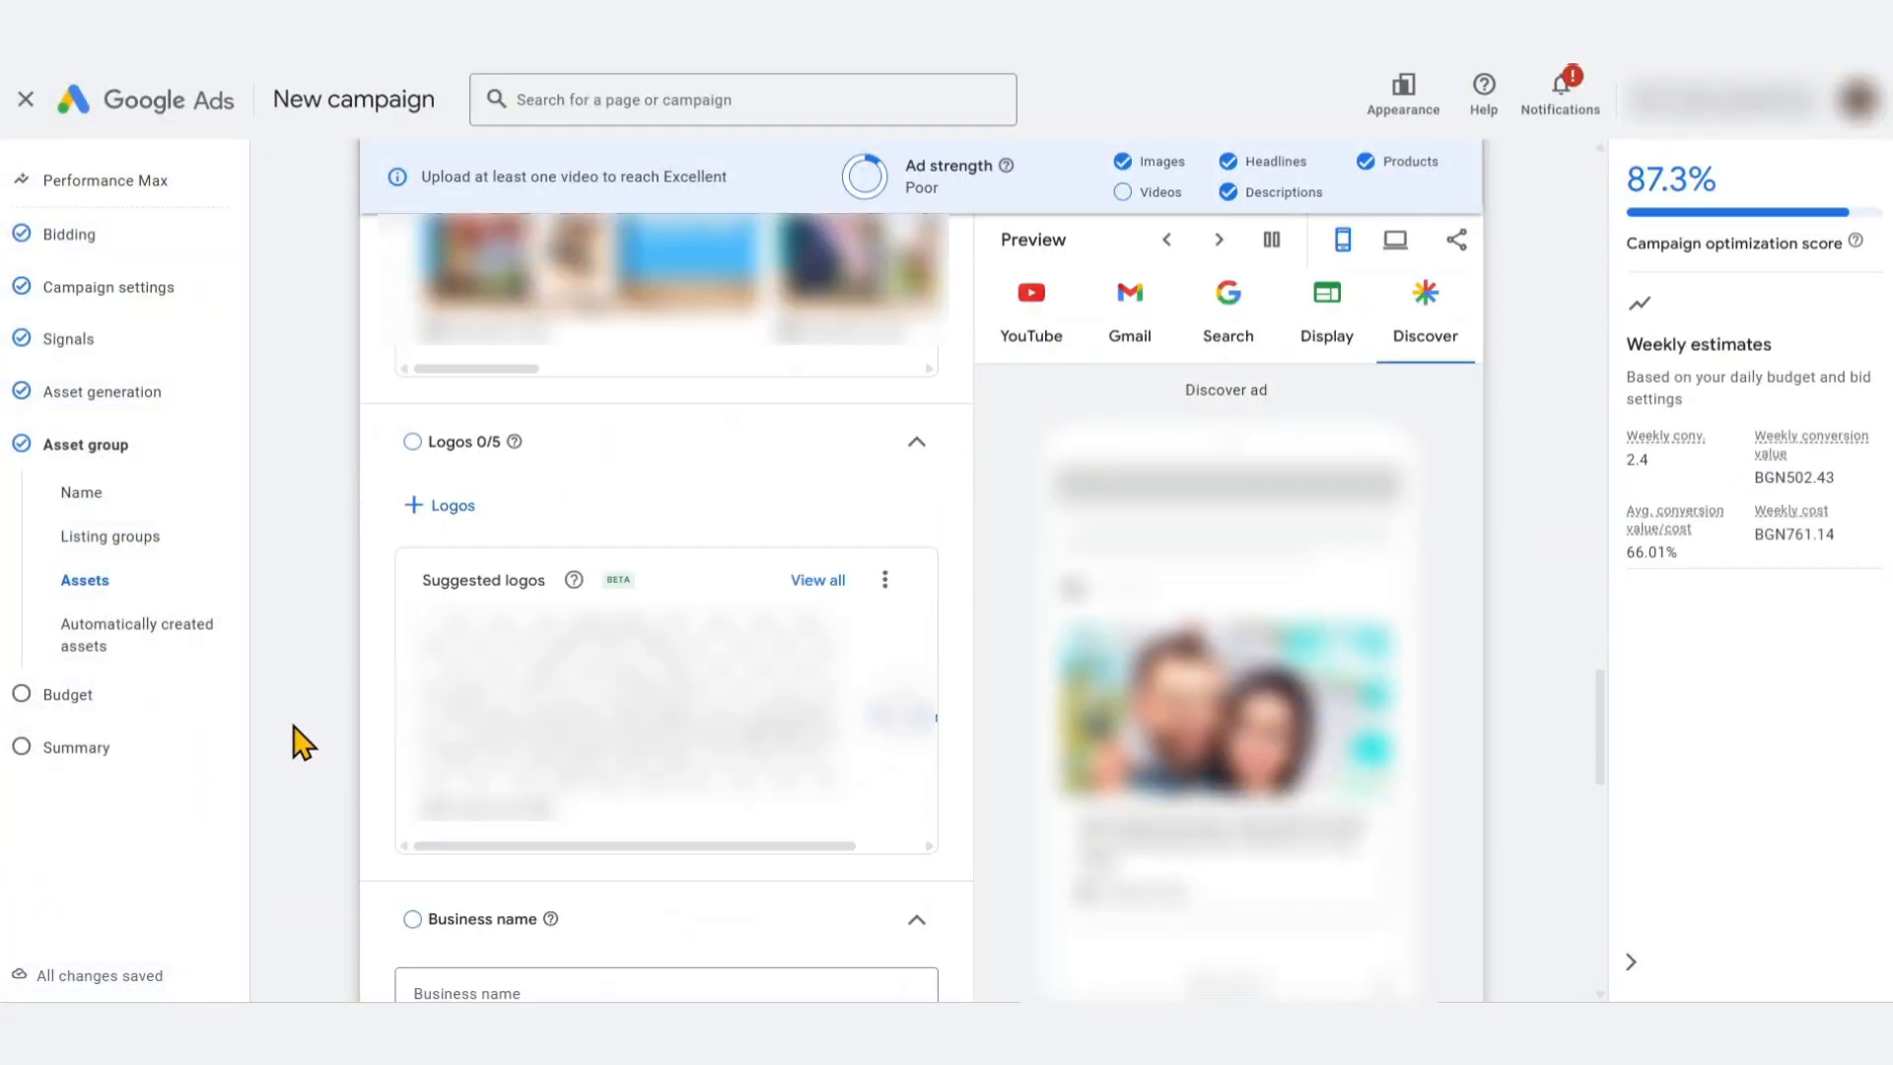
{"action": "mouse_move", "coordinate": [513, 441]}
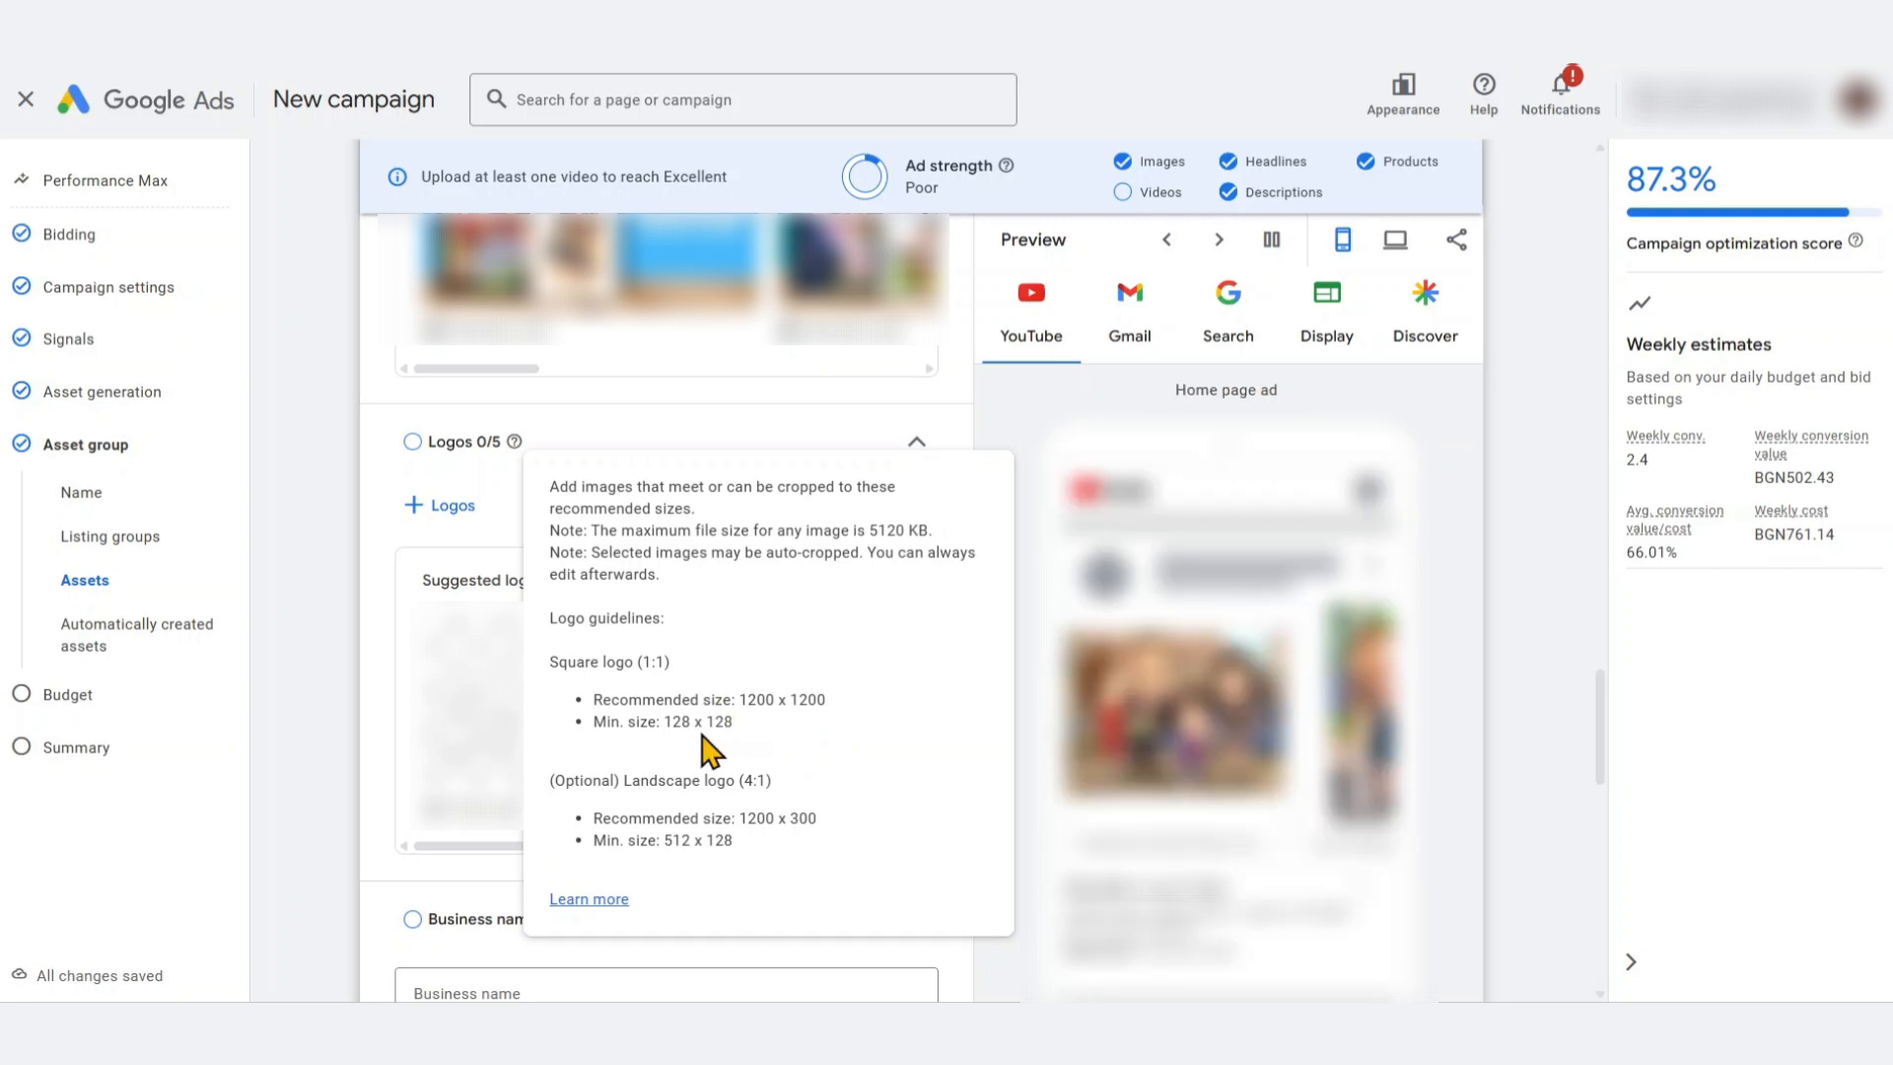
{"action": "left_click", "coordinate": [442, 506]}
{"action": "left_click", "coordinate": [1208, 175]}
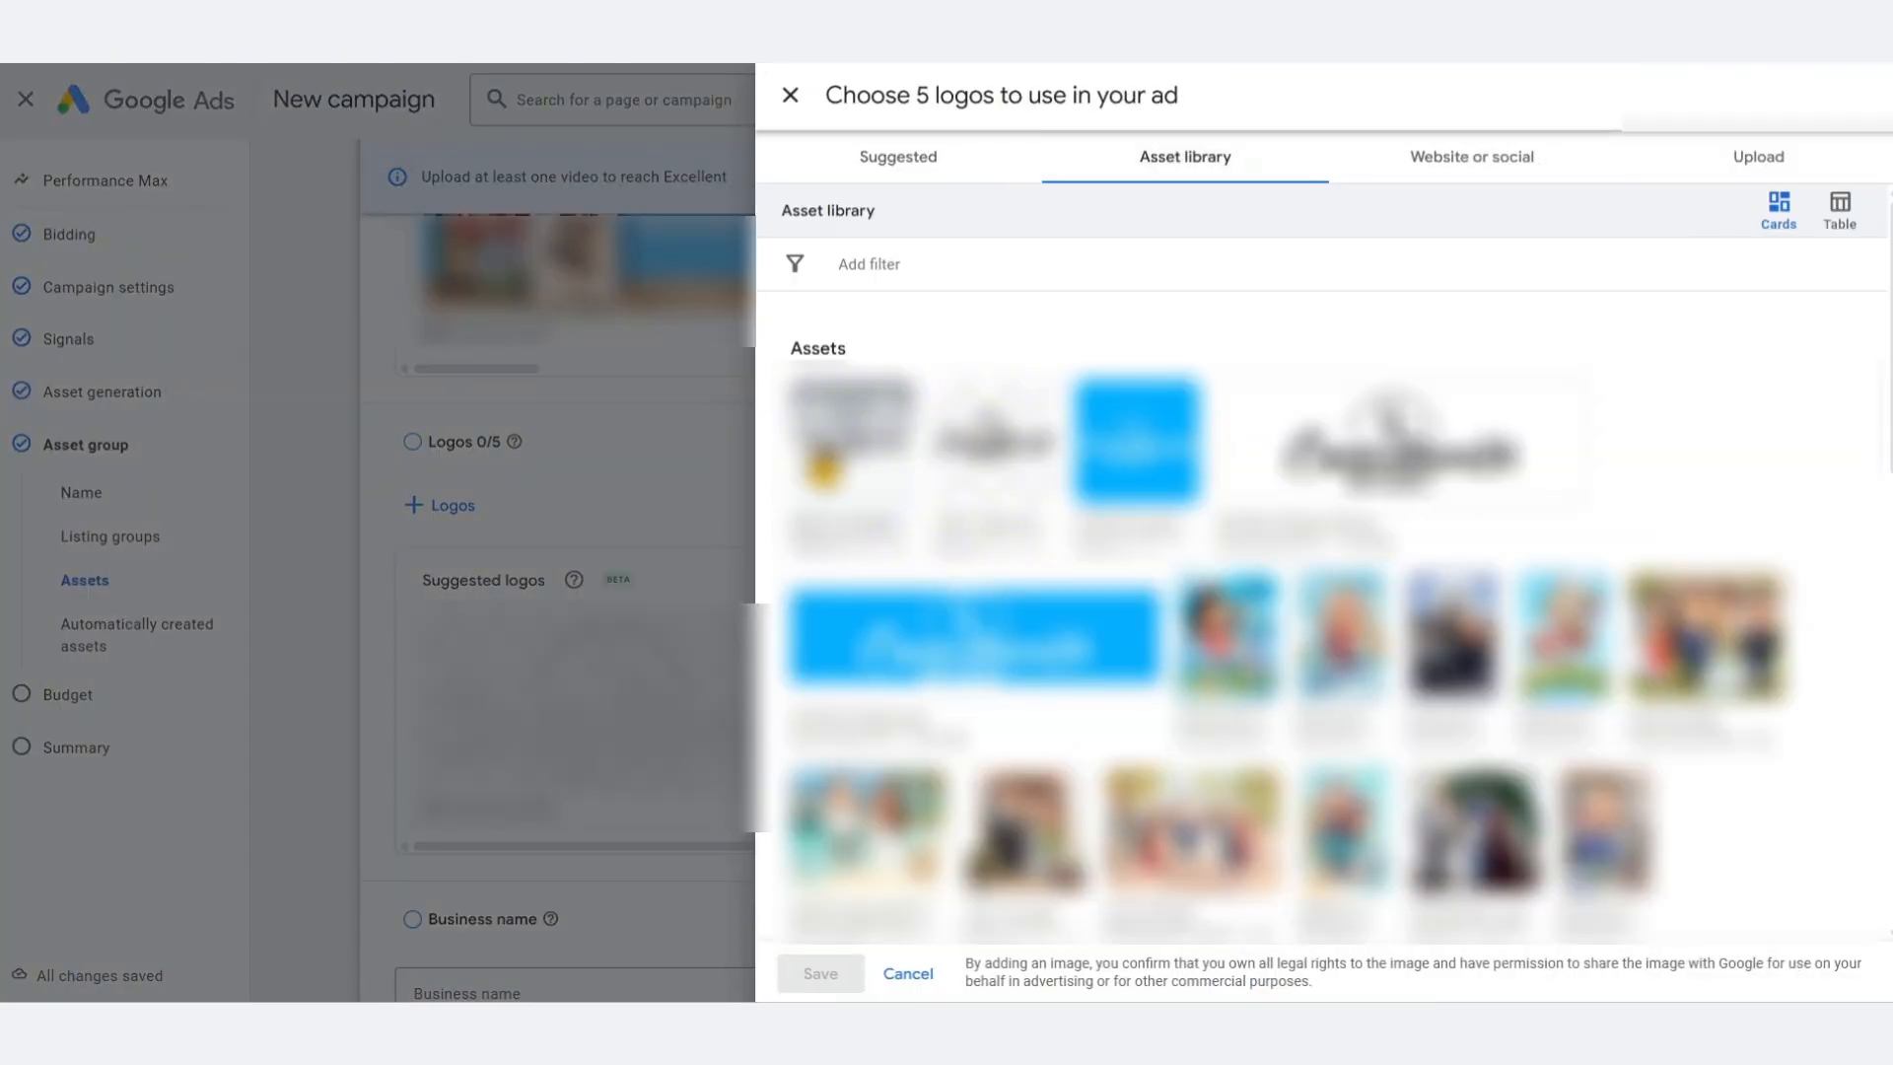
{"action": "left_click", "coordinate": [1026, 467]}
{"action": "left_click", "coordinate": [1139, 465]}
{"action": "left_click", "coordinate": [1244, 476]}
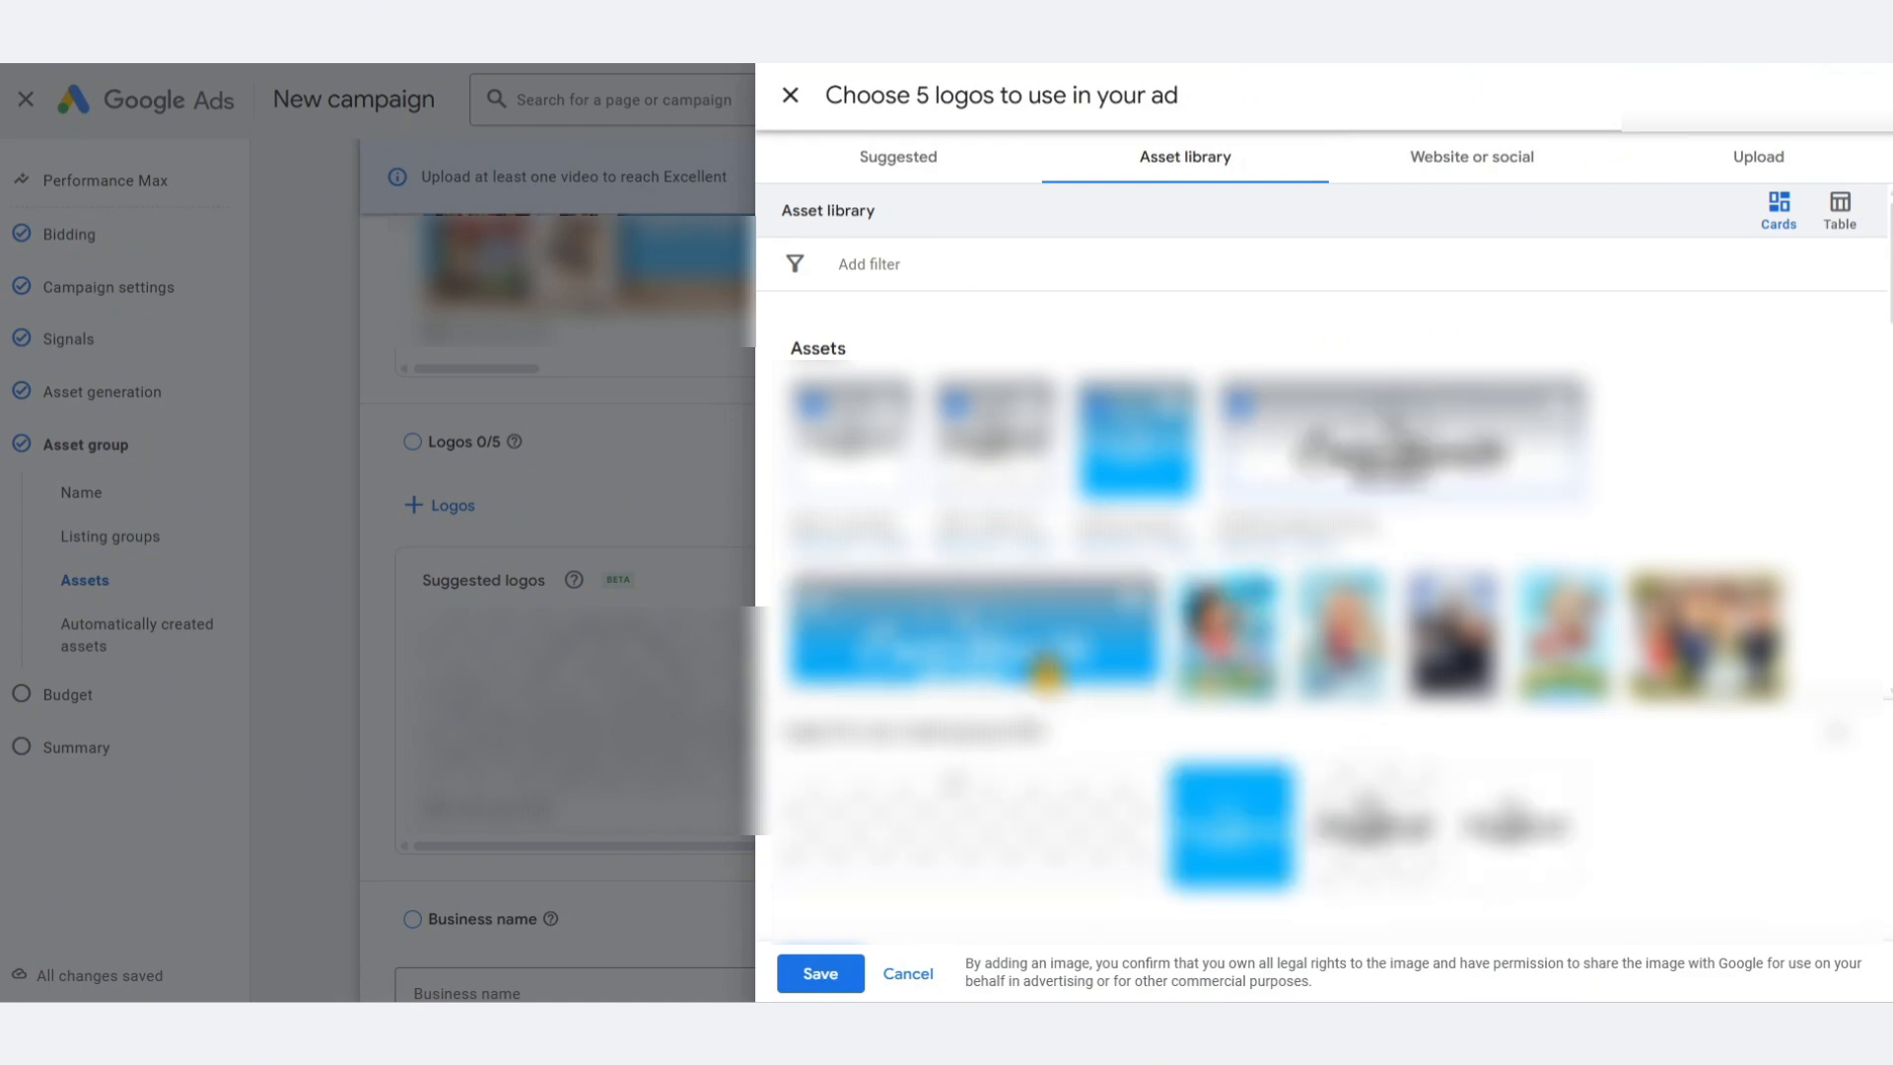
{"action": "left_click", "coordinate": [1049, 652]}
{"action": "left_click", "coordinate": [818, 974]}
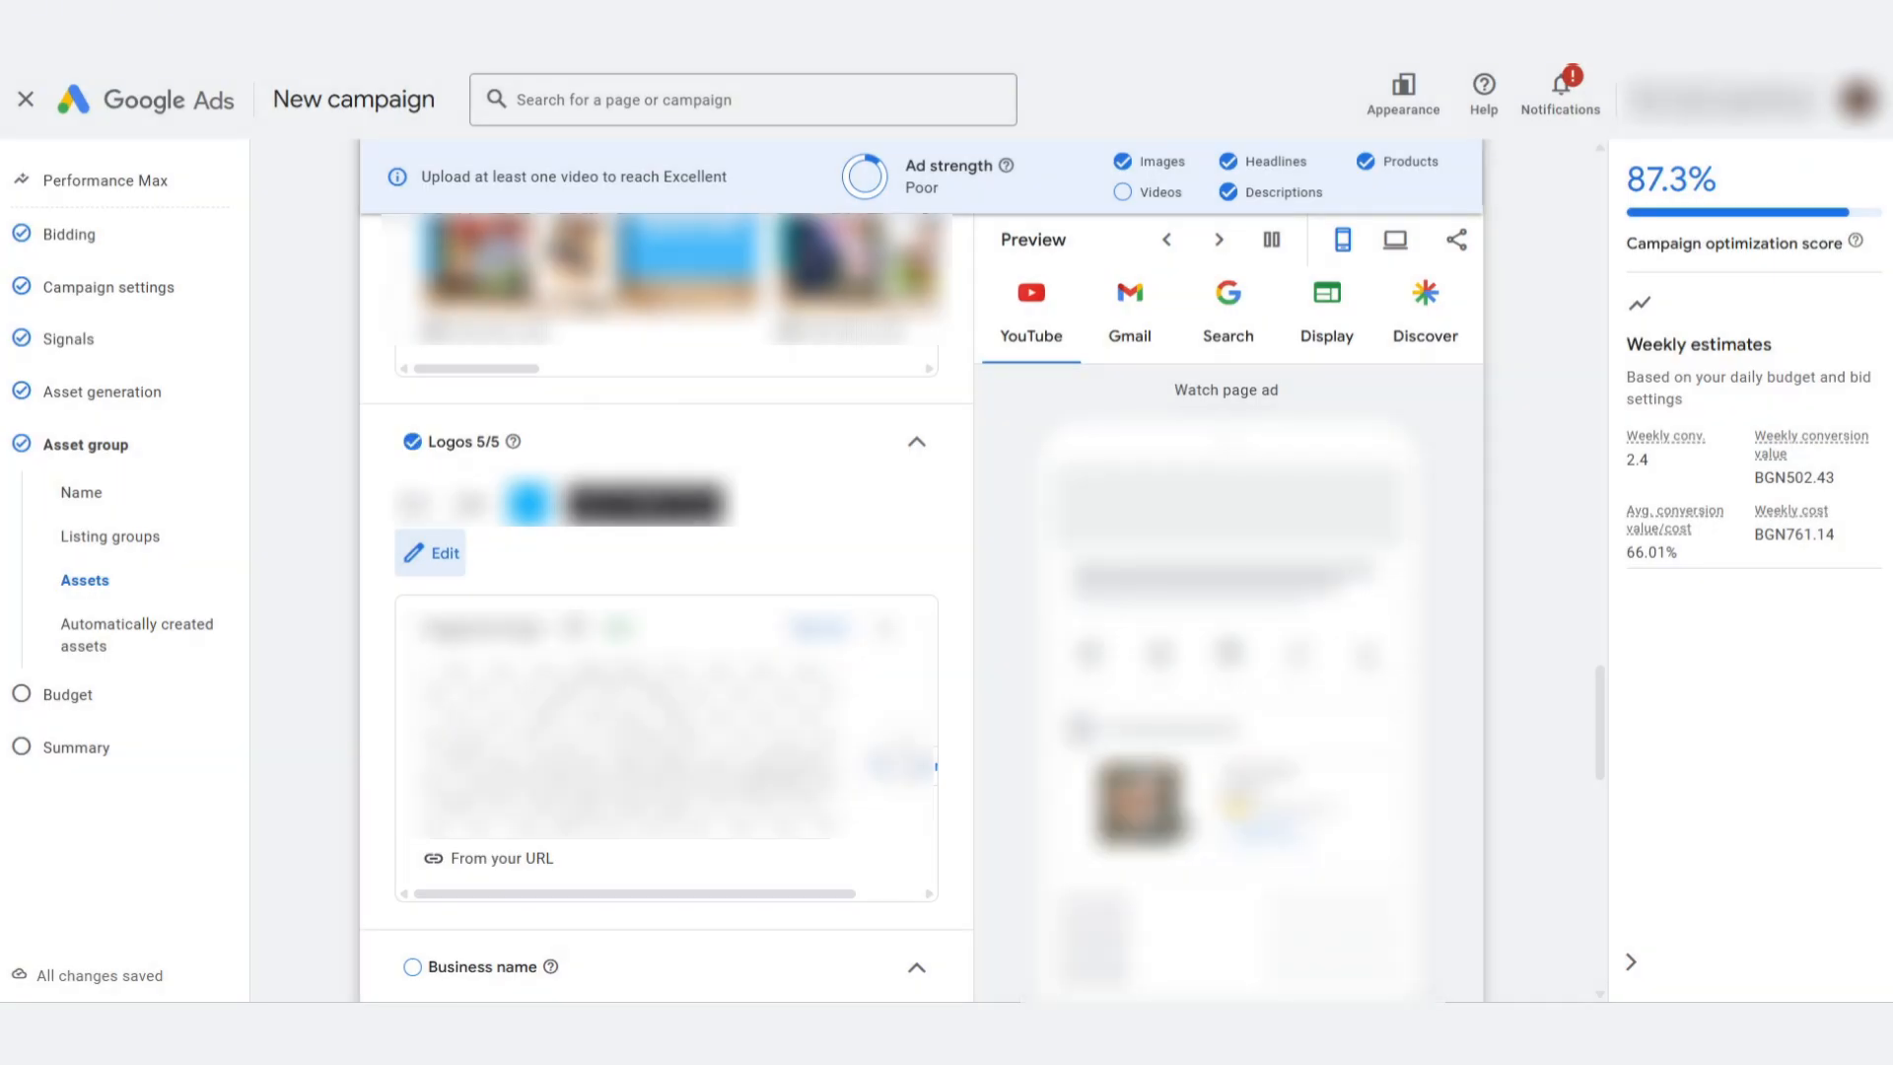
Fill in the required business name for the asset group
{"action": "scroll", "coordinate": [335, 744], "scroll_direction": "down", "scroll_amount": 4}
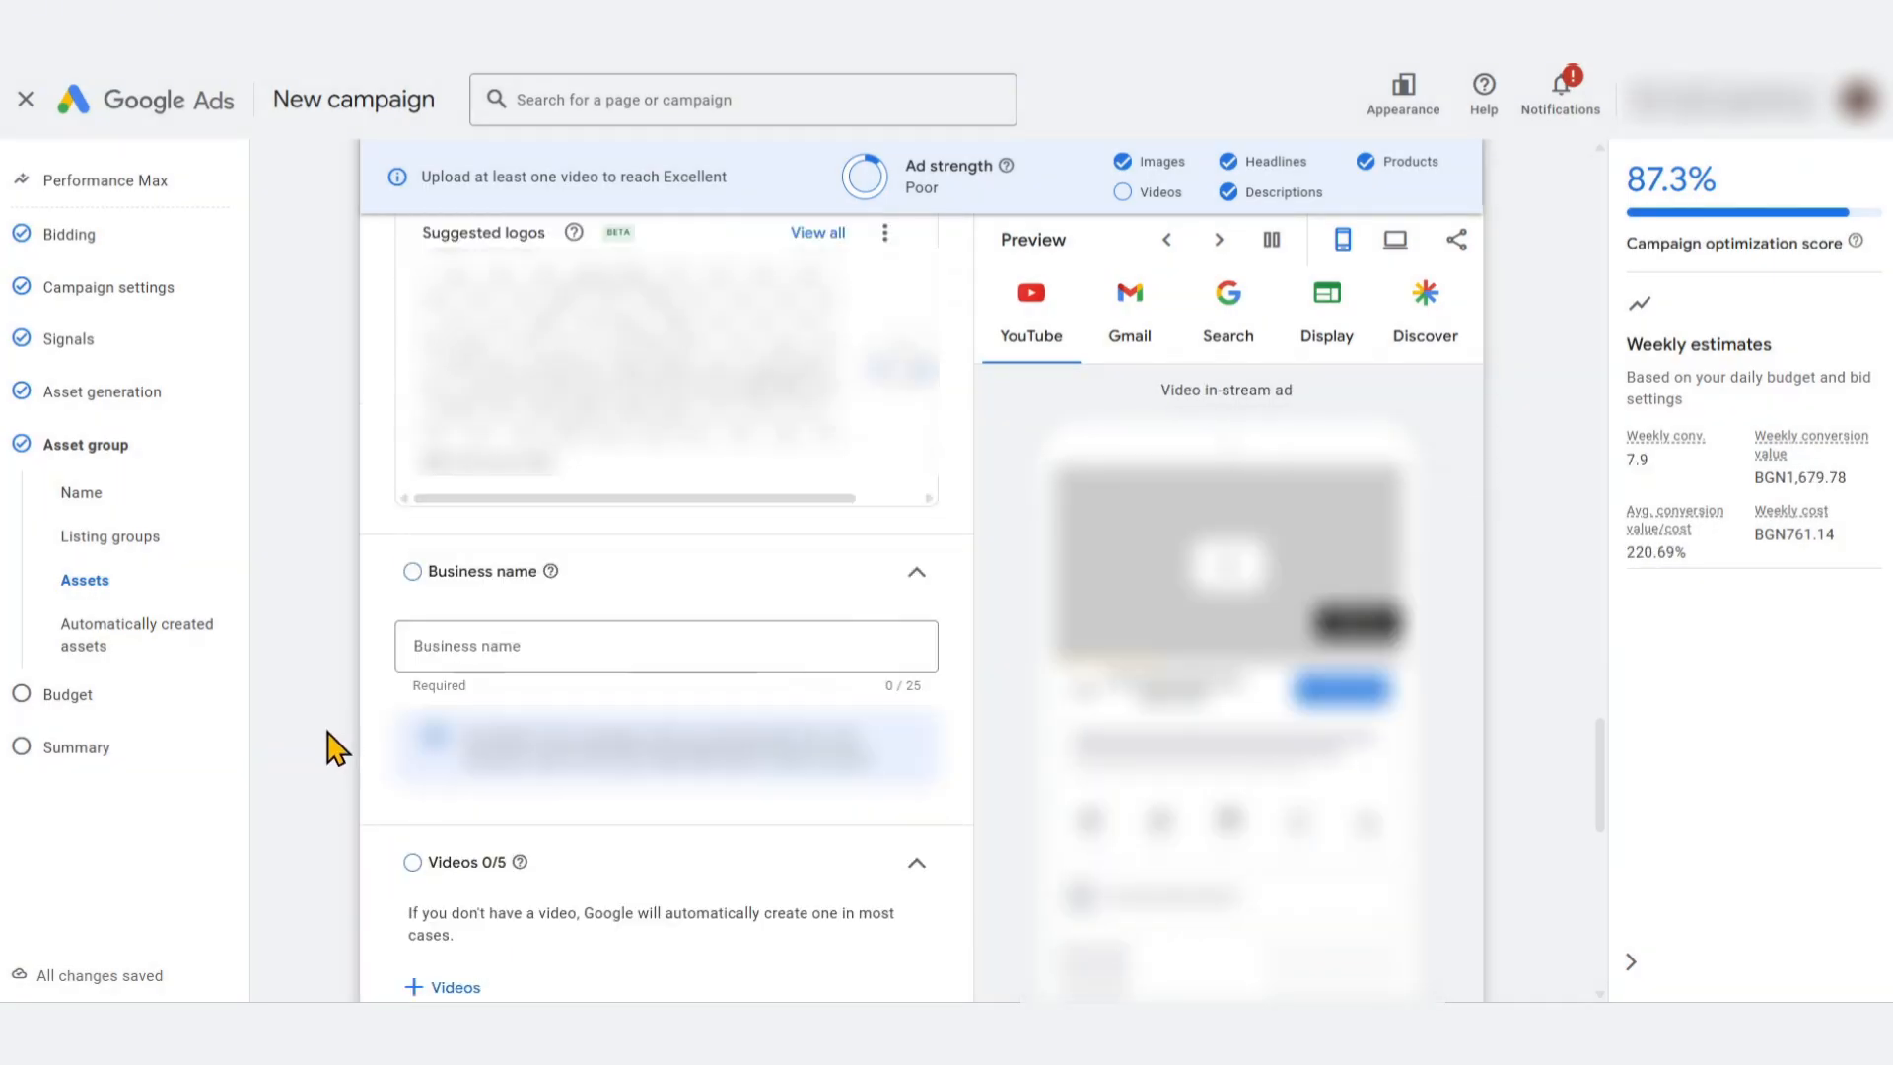
{"action": "left_click", "coordinate": [591, 647]}
{"action": "type", "text": "My"}
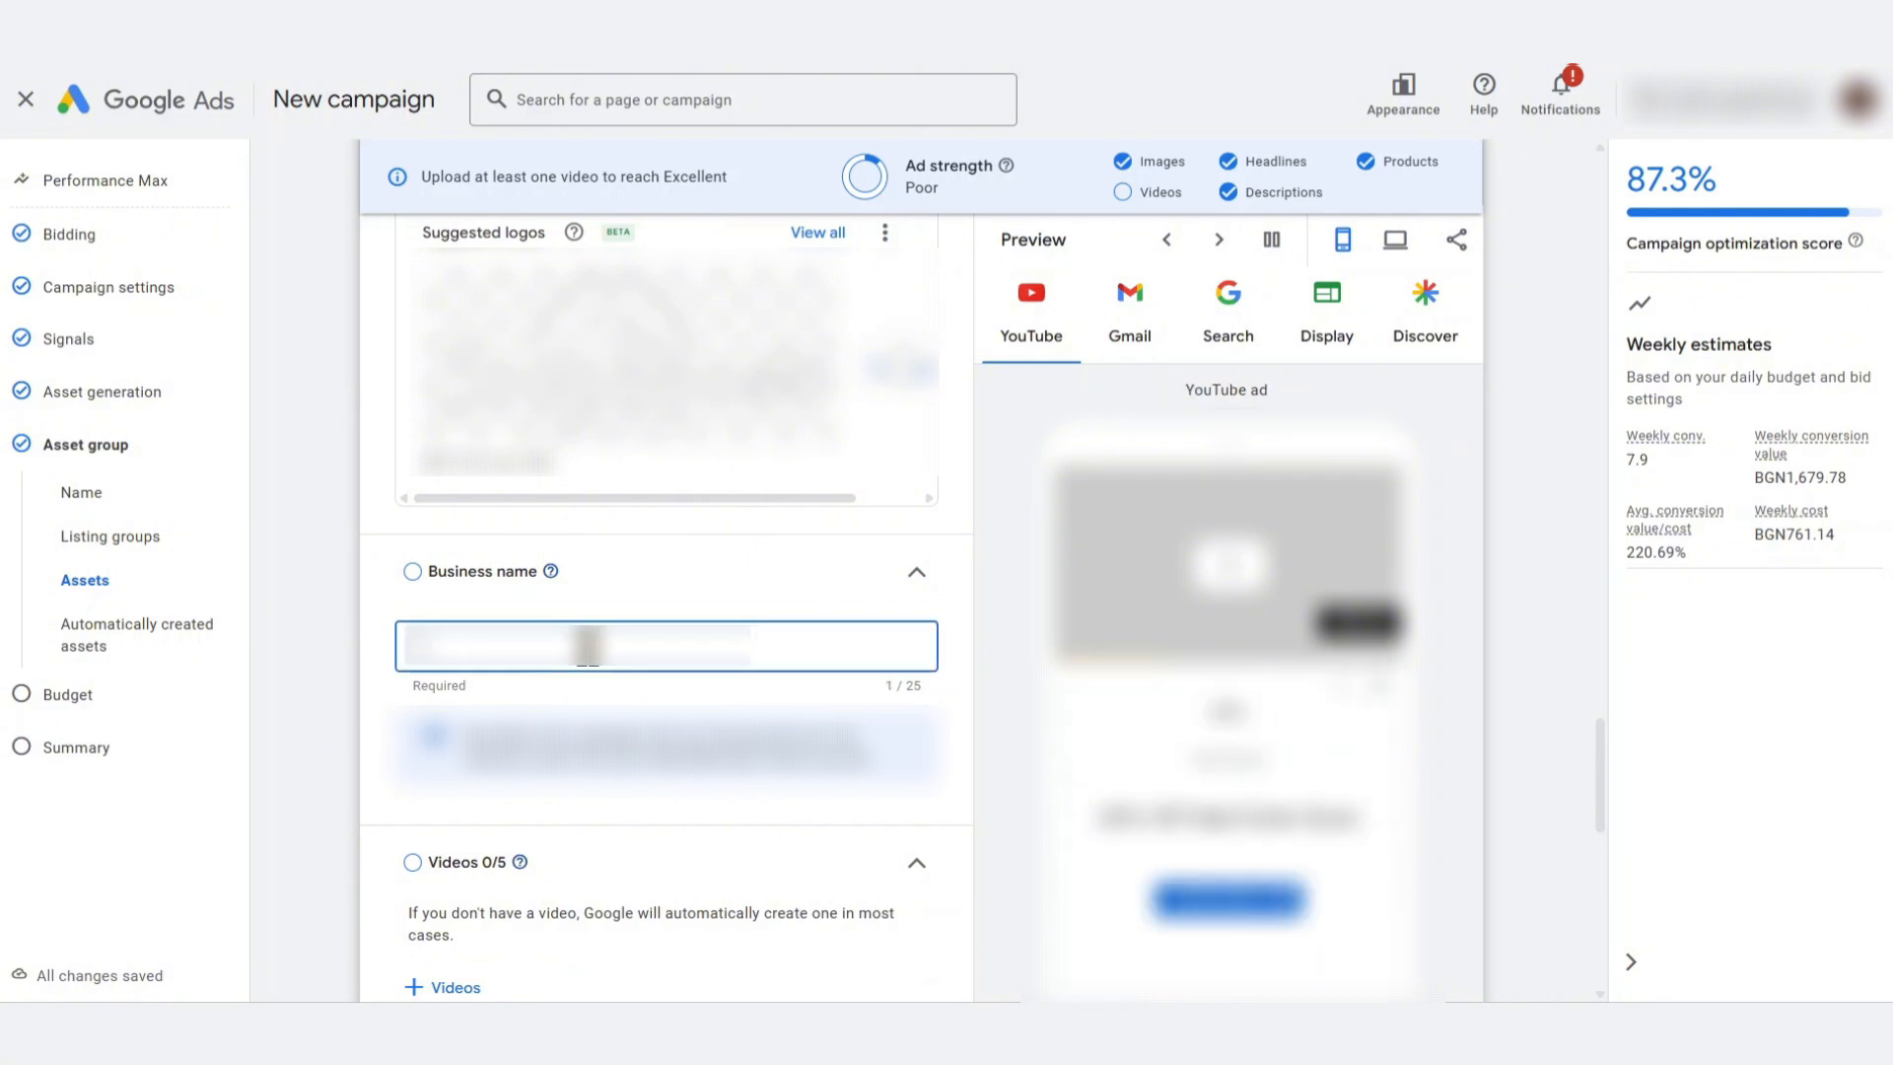
{"action": "type", "text": " Business"}
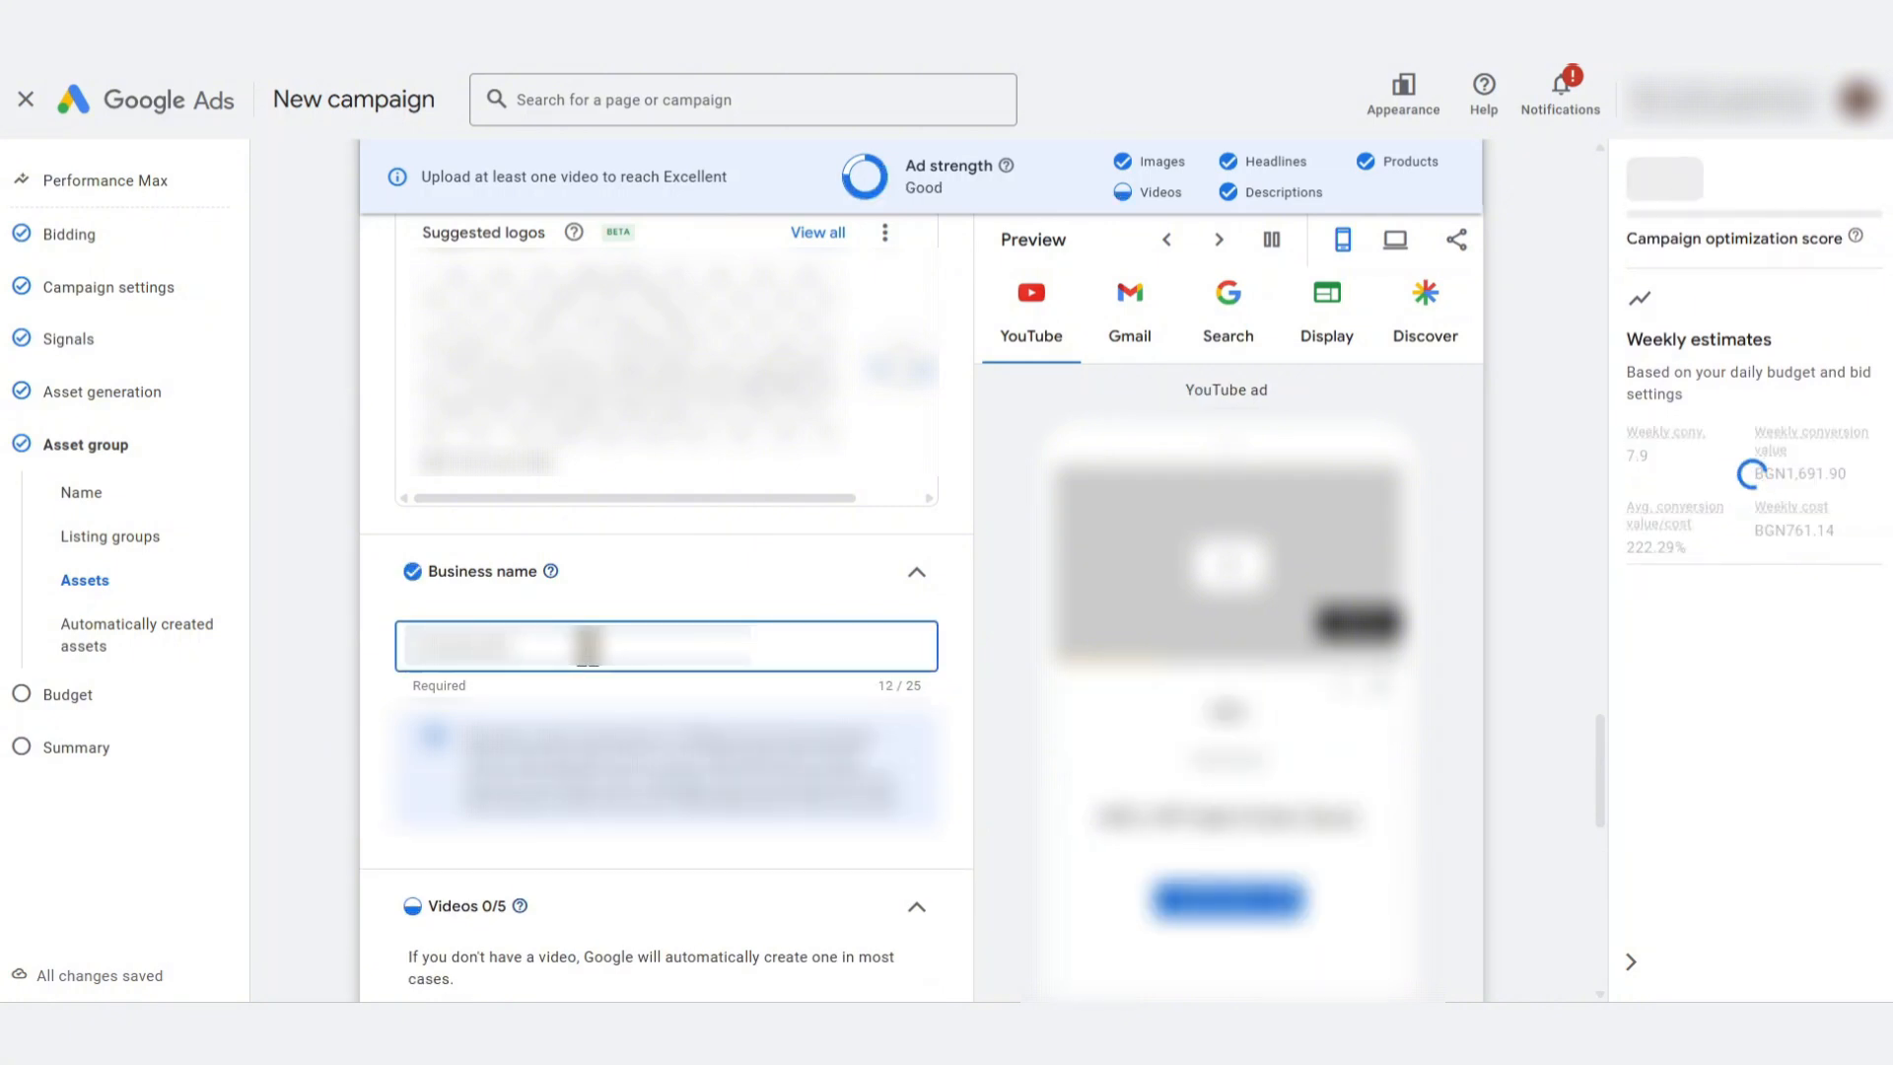
{"action": "type", "text": "s"}
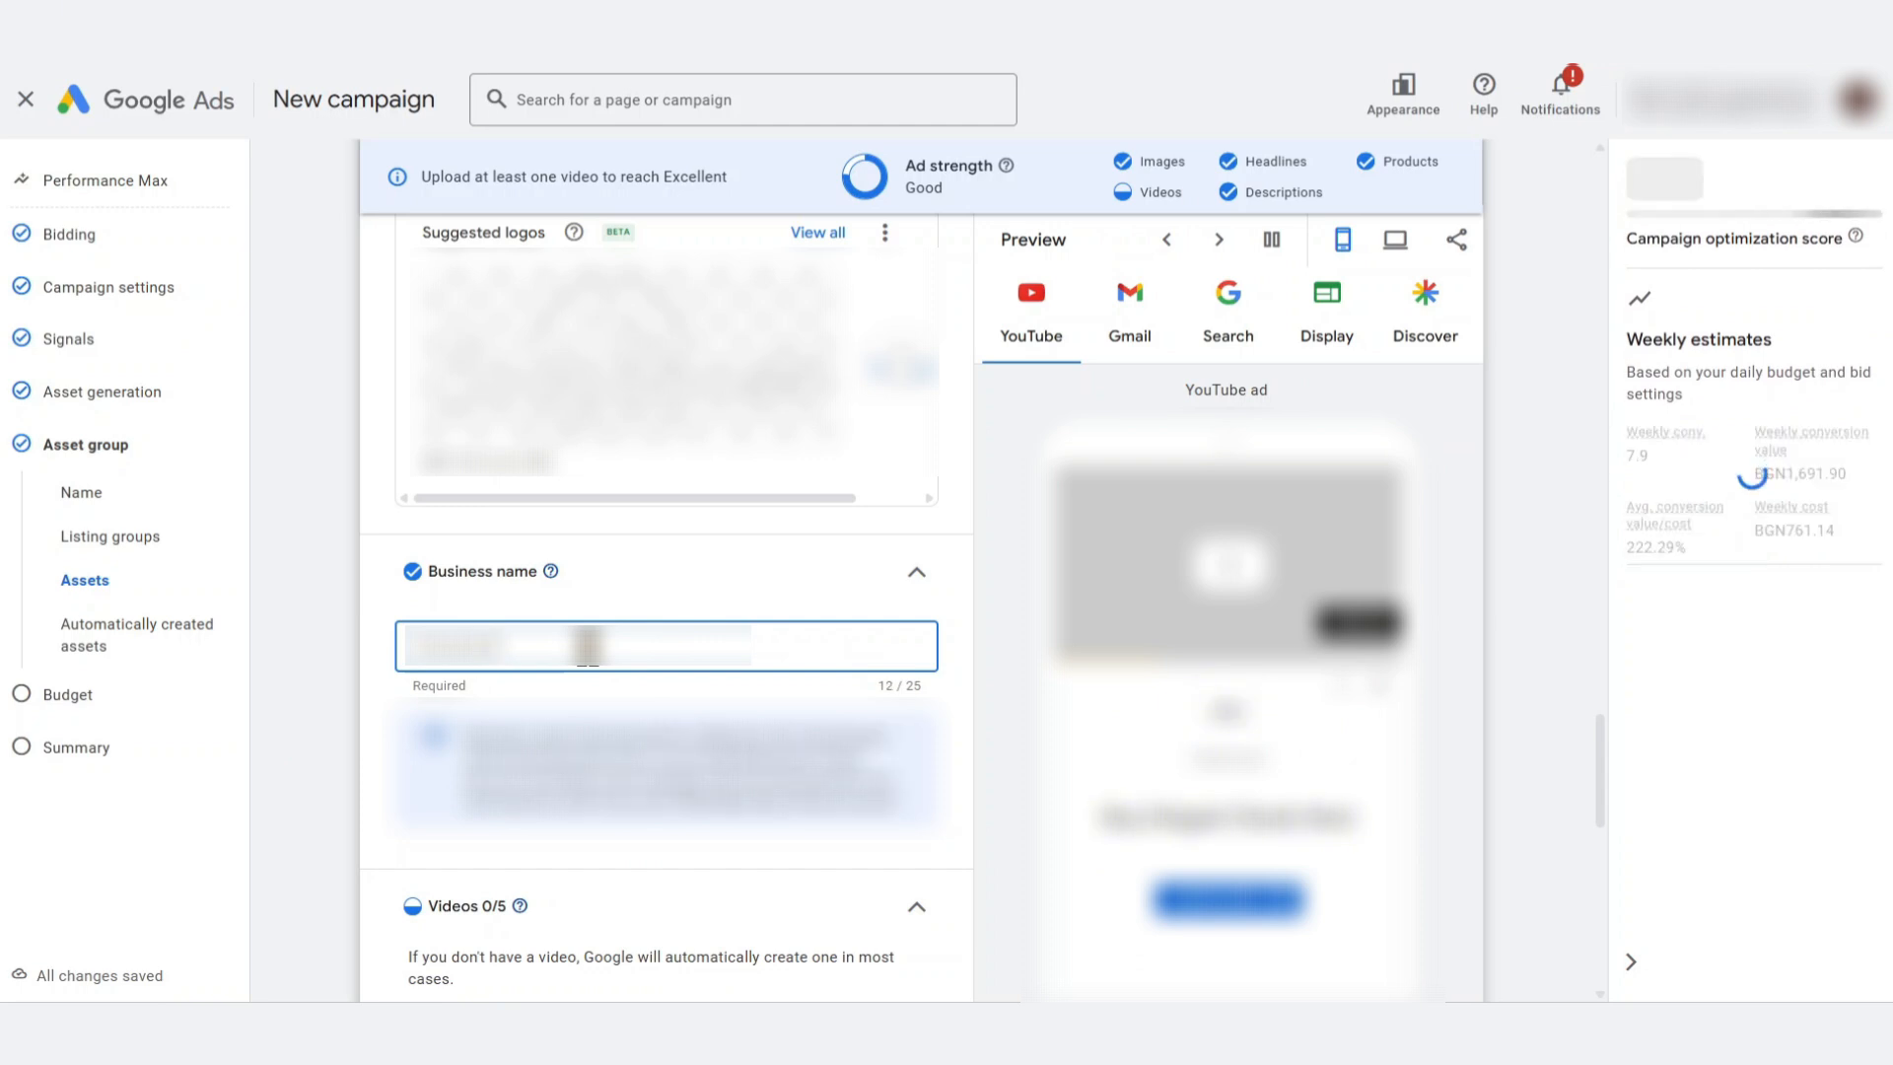
{"action": "left_click", "coordinate": [338, 668]}
Start adding videos and look over the available sources: asset library, YouTube search and file upload
{"action": "scroll", "coordinate": [339, 669], "scroll_direction": "down", "scroll_amount": 1}
{"action": "scroll", "coordinate": [338, 685], "scroll_direction": "down", "scroll_amount": 1}
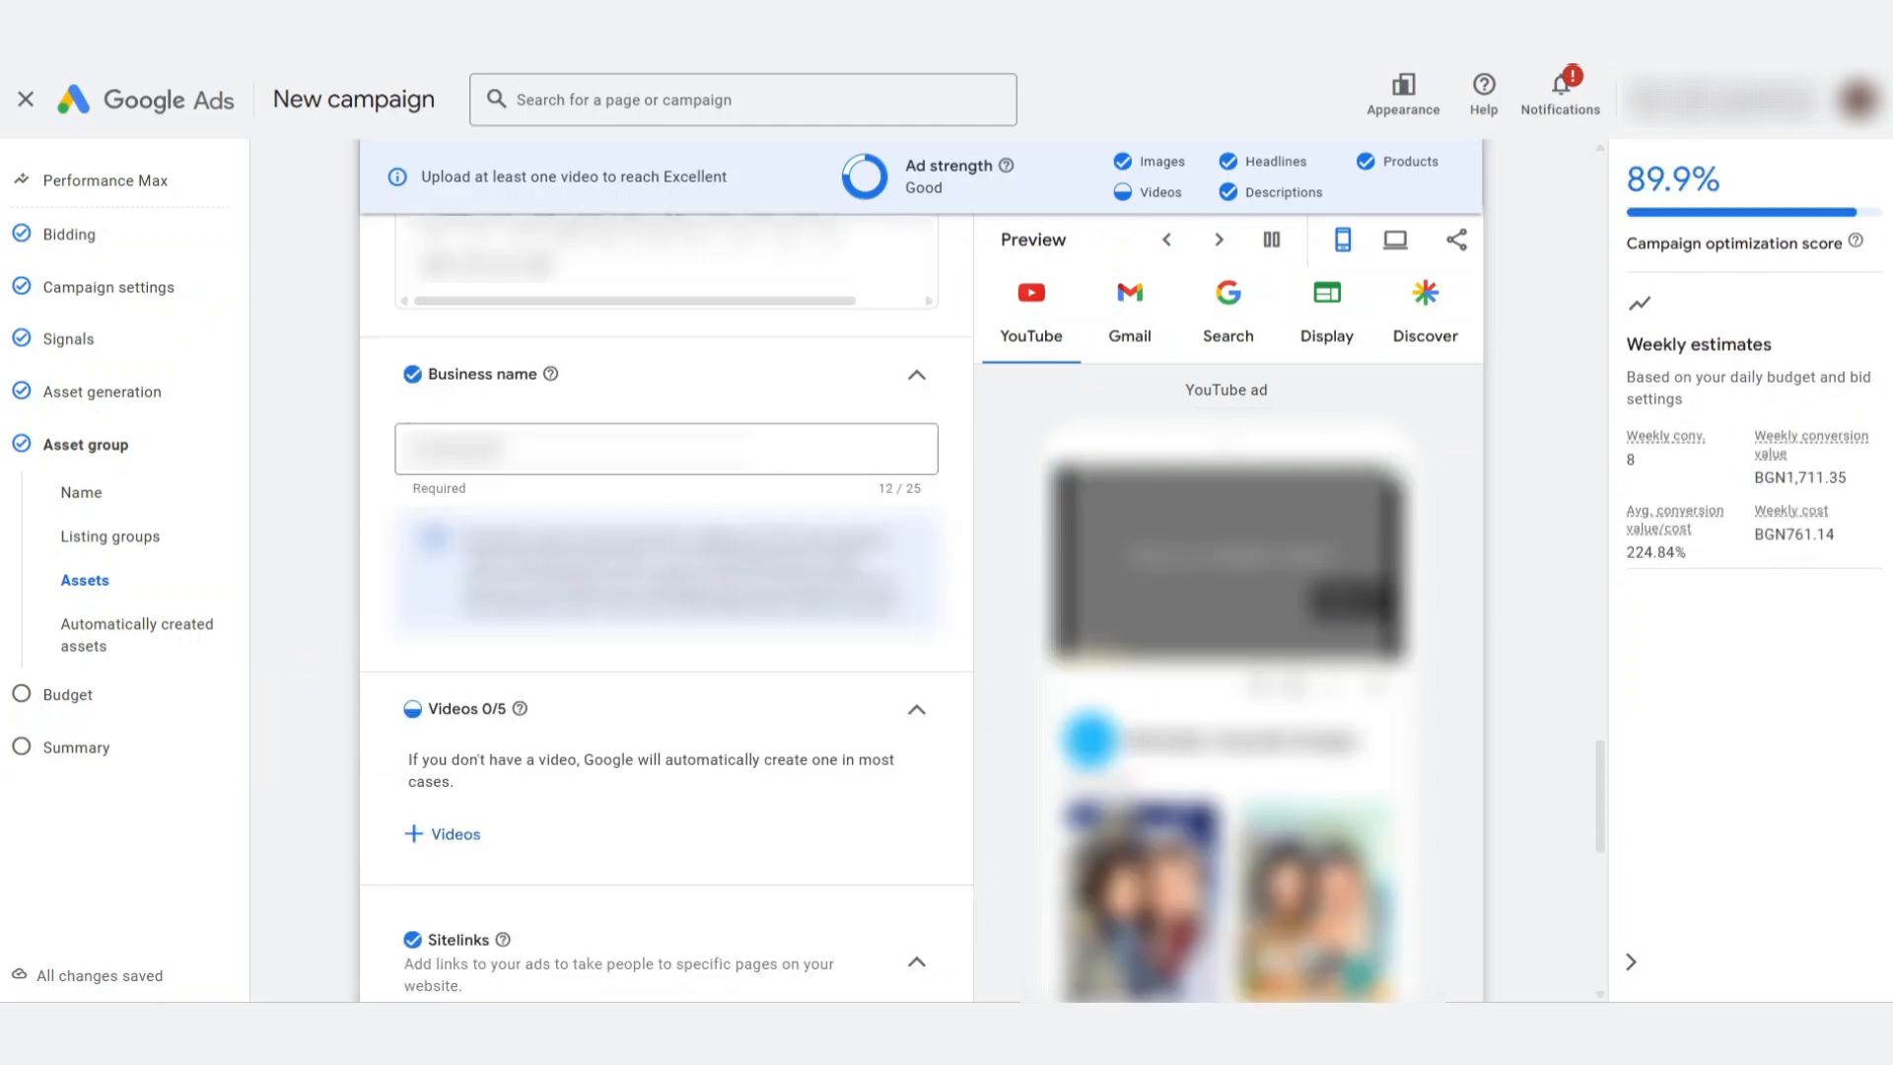
{"action": "scroll", "coordinate": [345, 680], "scroll_direction": "down", "scroll_amount": 1}
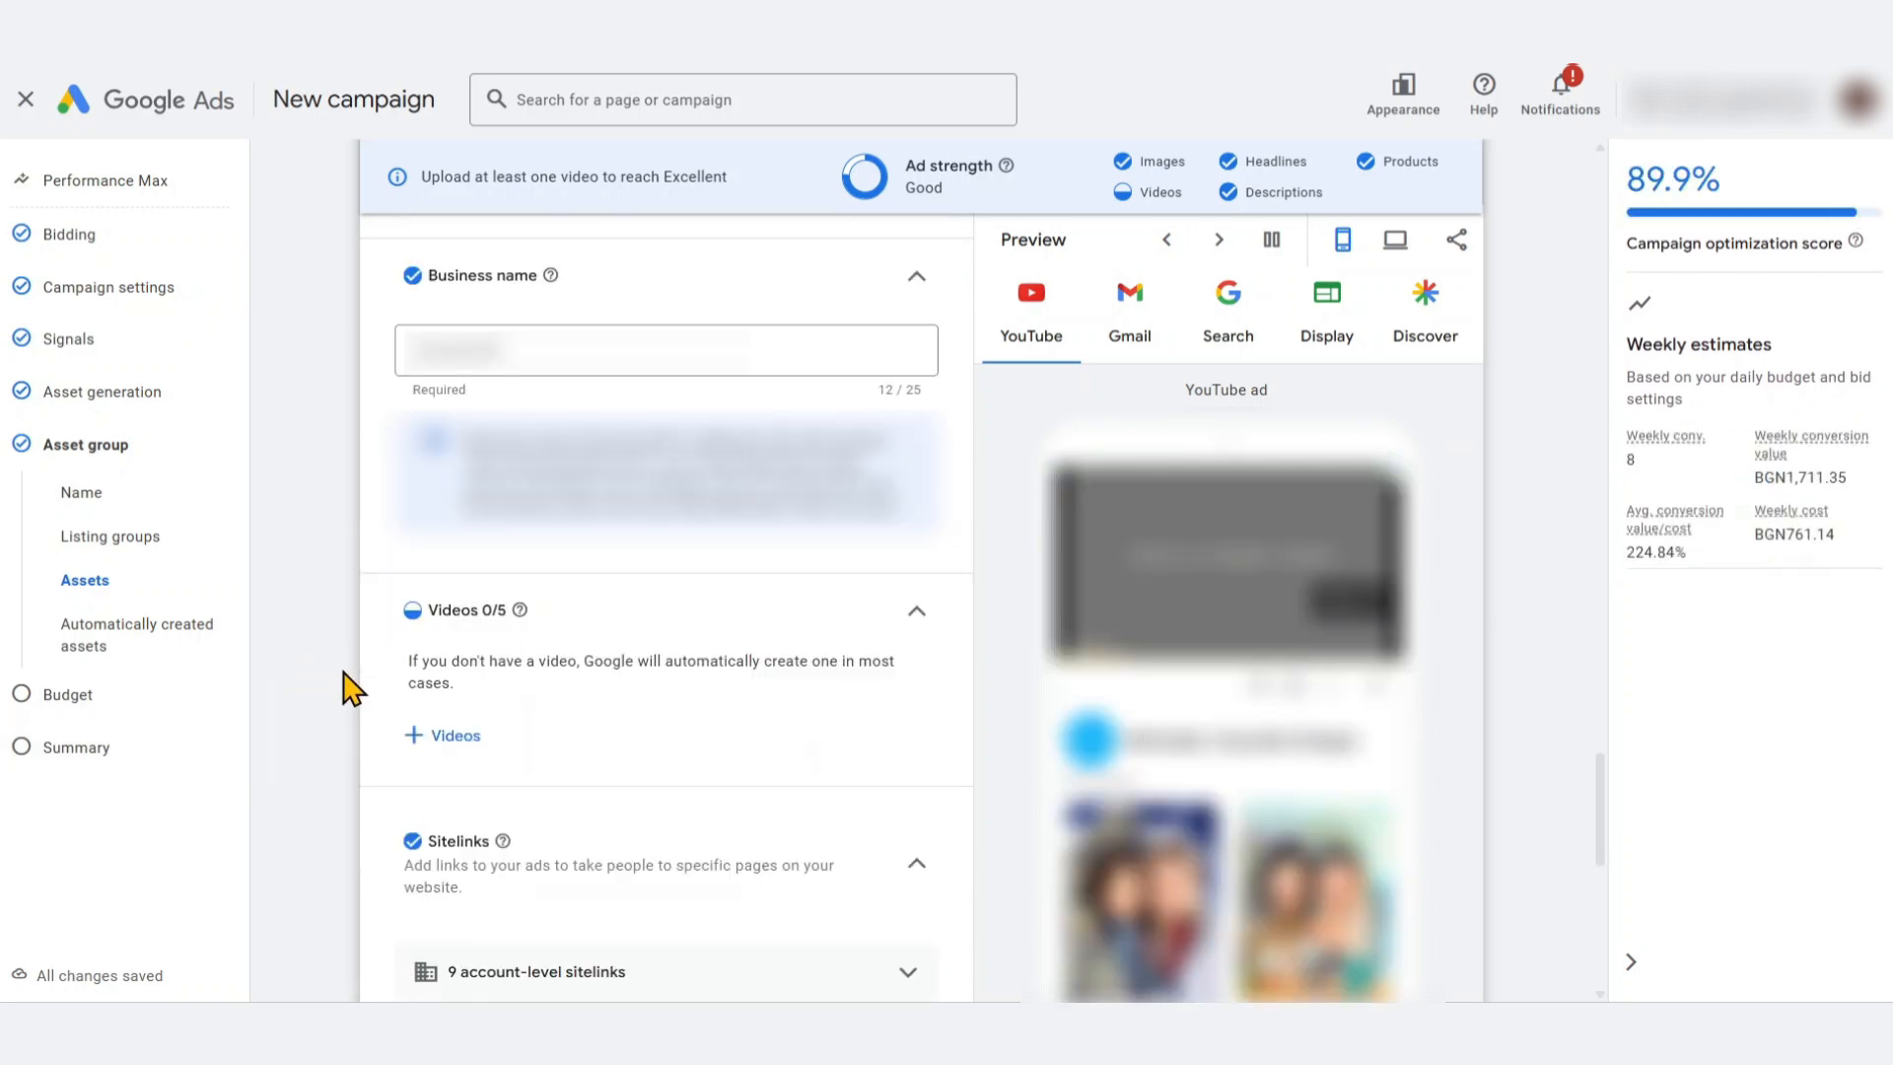
{"action": "left_click", "coordinate": [449, 736]}
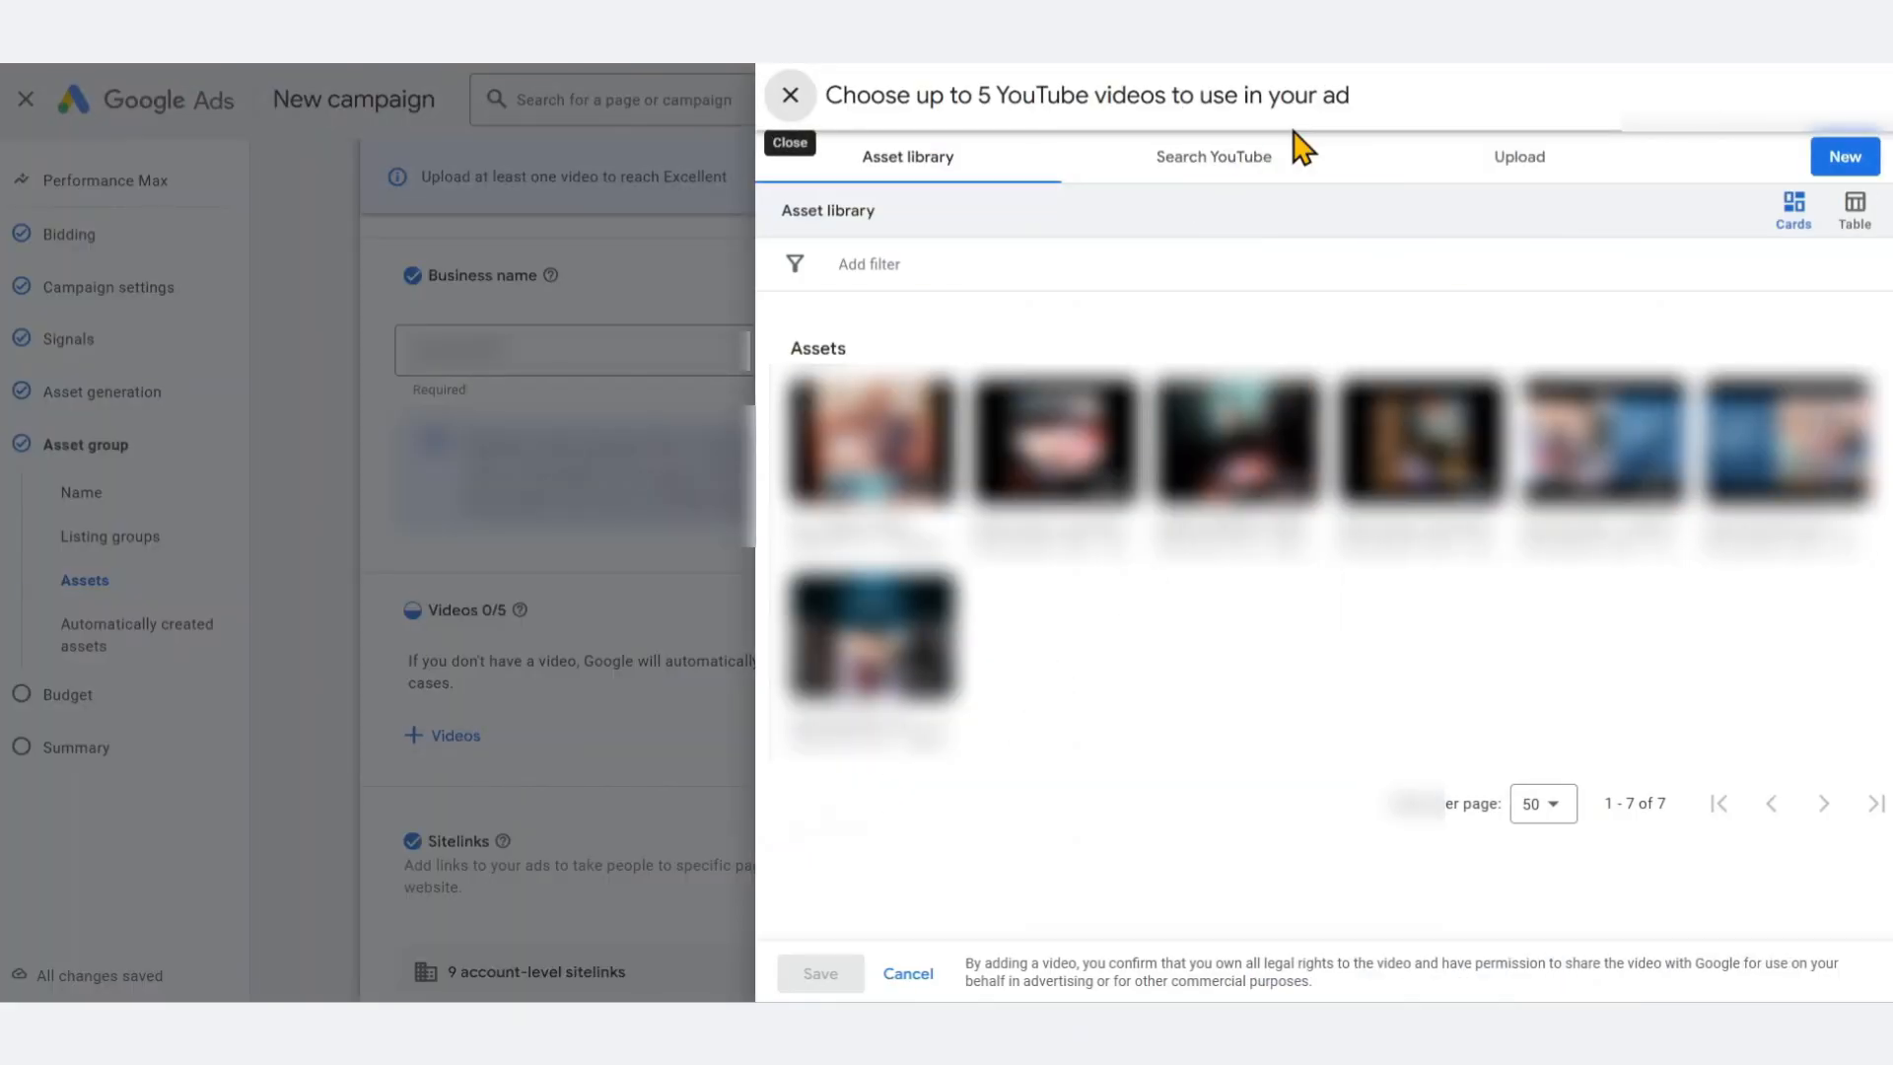
{"action": "left_click", "coordinate": [1270, 160]}
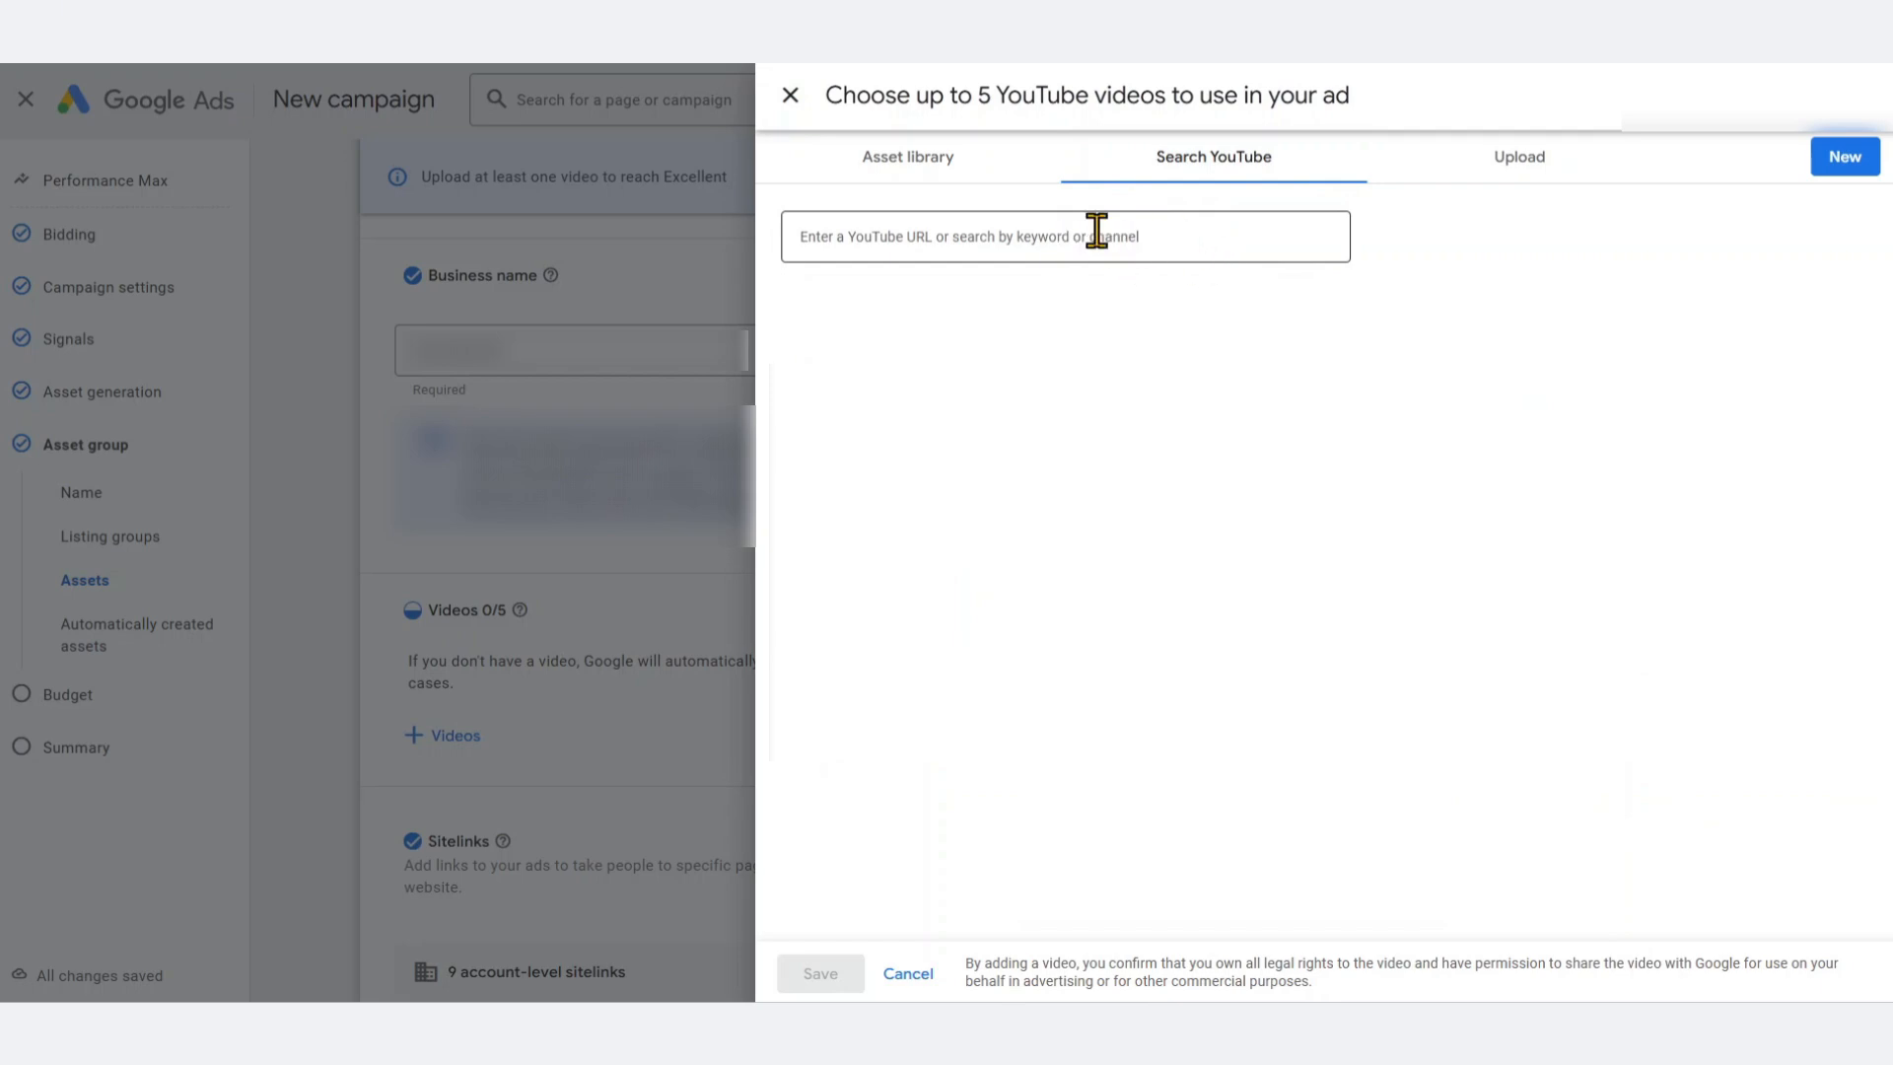
{"action": "left_click", "coordinate": [937, 169]}
{"action": "left_click", "coordinate": [1508, 176]}
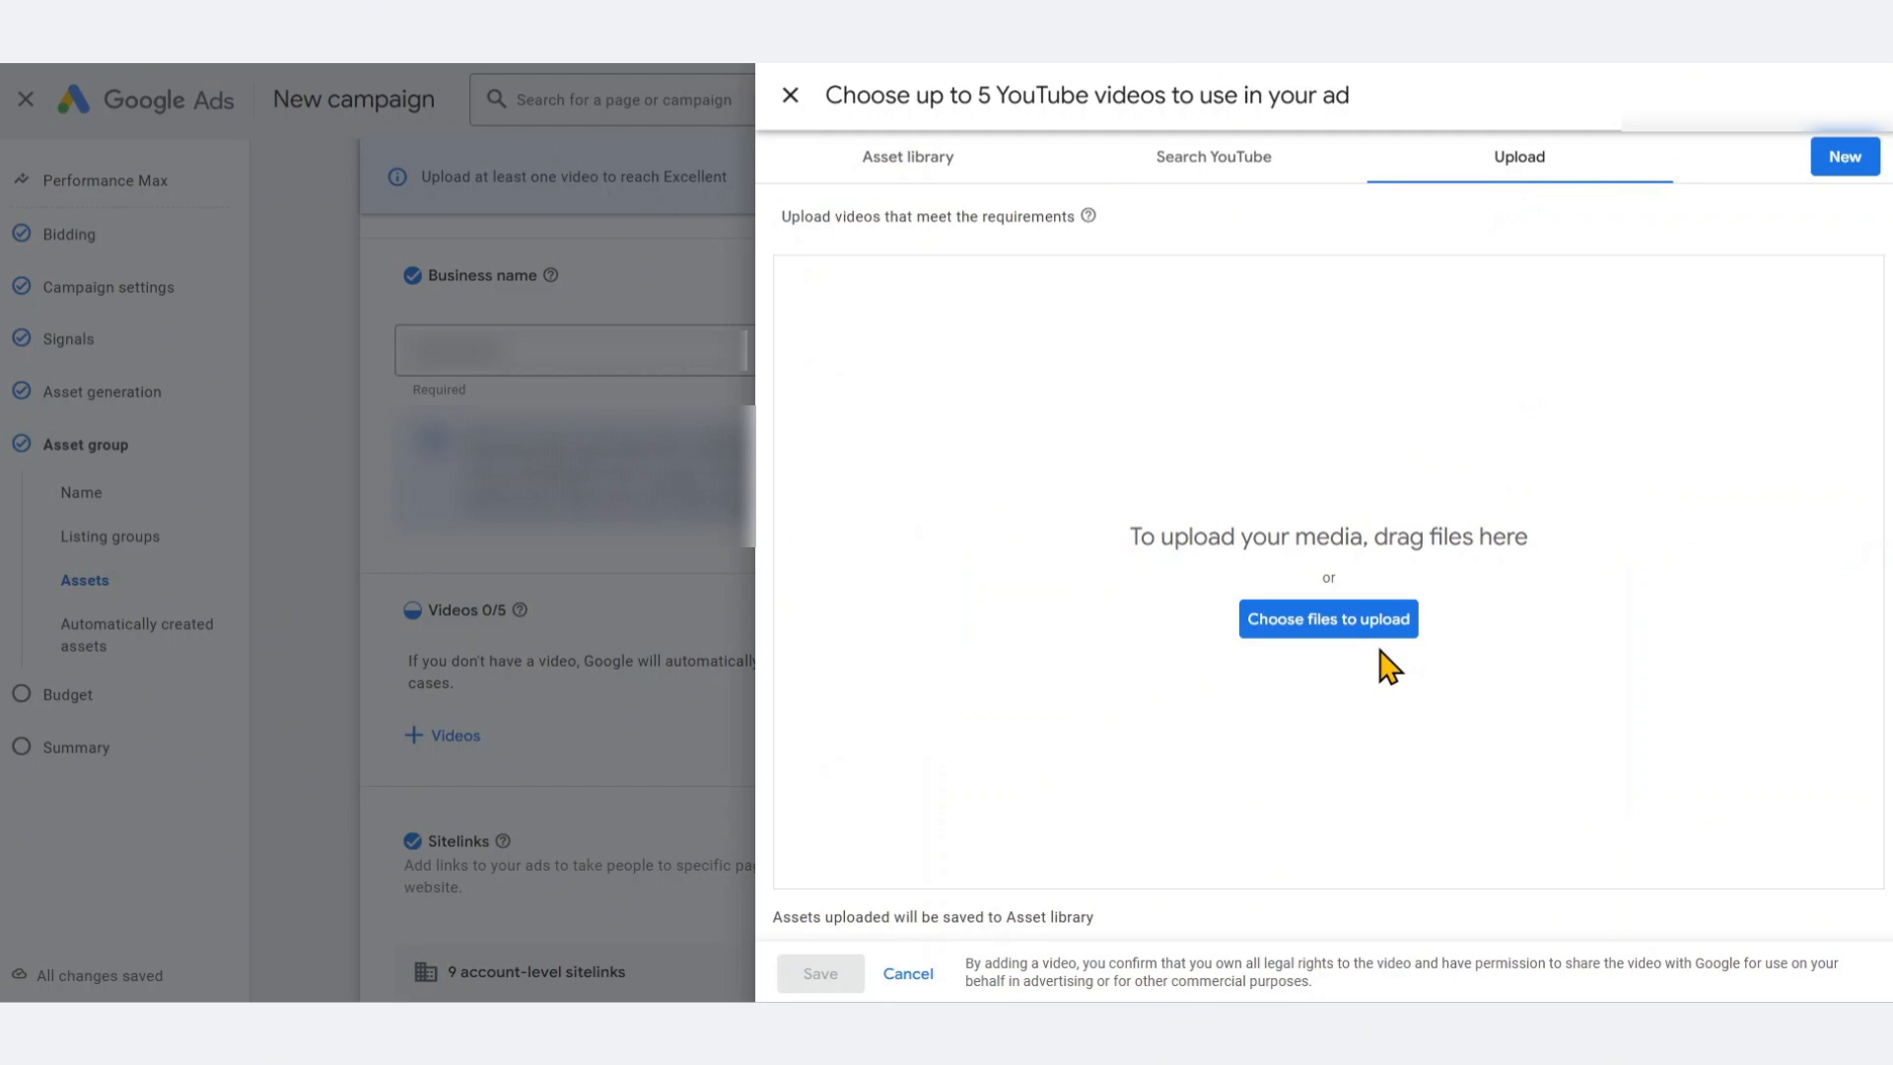
Select the first five videos in the asset library and save them to the asset group
{"action": "left_click", "coordinate": [912, 162]}
{"action": "left_click", "coordinate": [878, 434]}
{"action": "left_click", "coordinate": [1055, 432]}
{"action": "left_click", "coordinate": [1218, 432]}
{"action": "left_click", "coordinate": [1385, 434]}
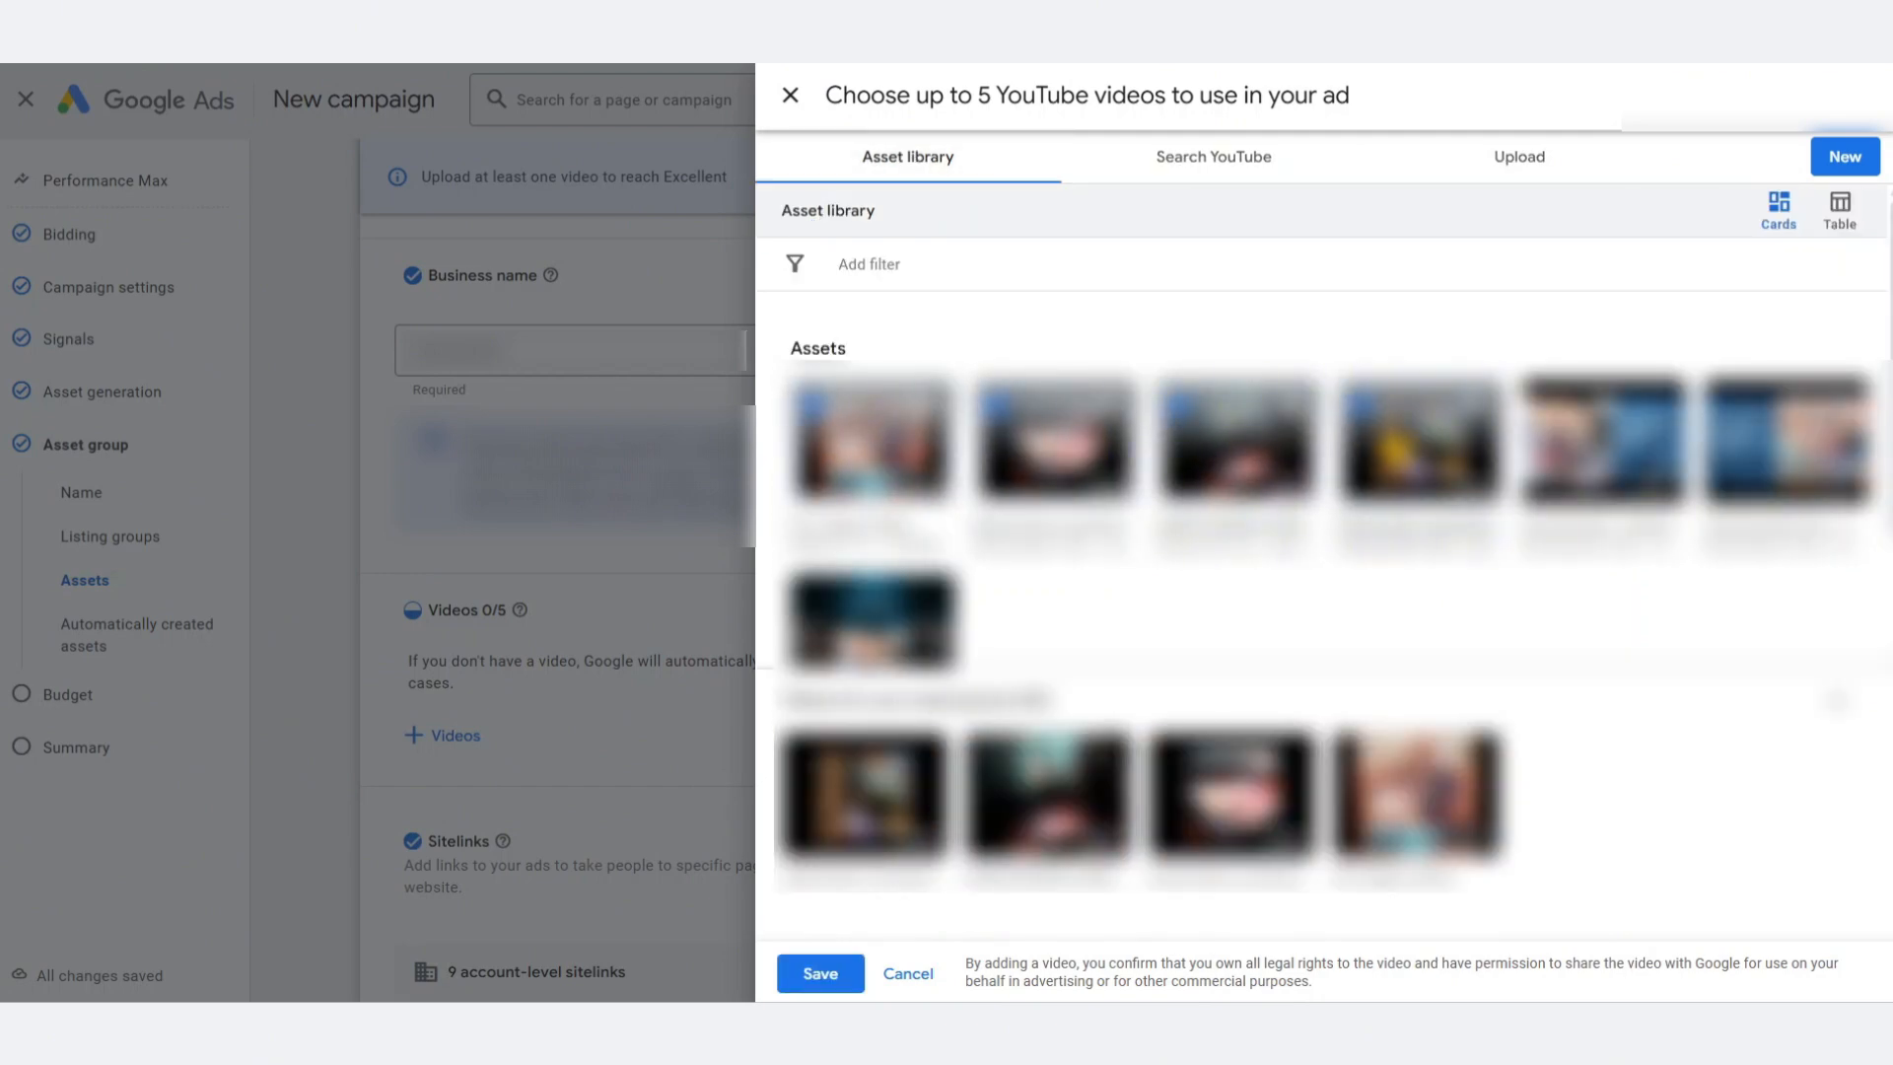
{"action": "left_click", "coordinate": [1602, 439]}
{"action": "scroll", "coordinate": [1321, 463], "scroll_direction": "down", "scroll_amount": 1}
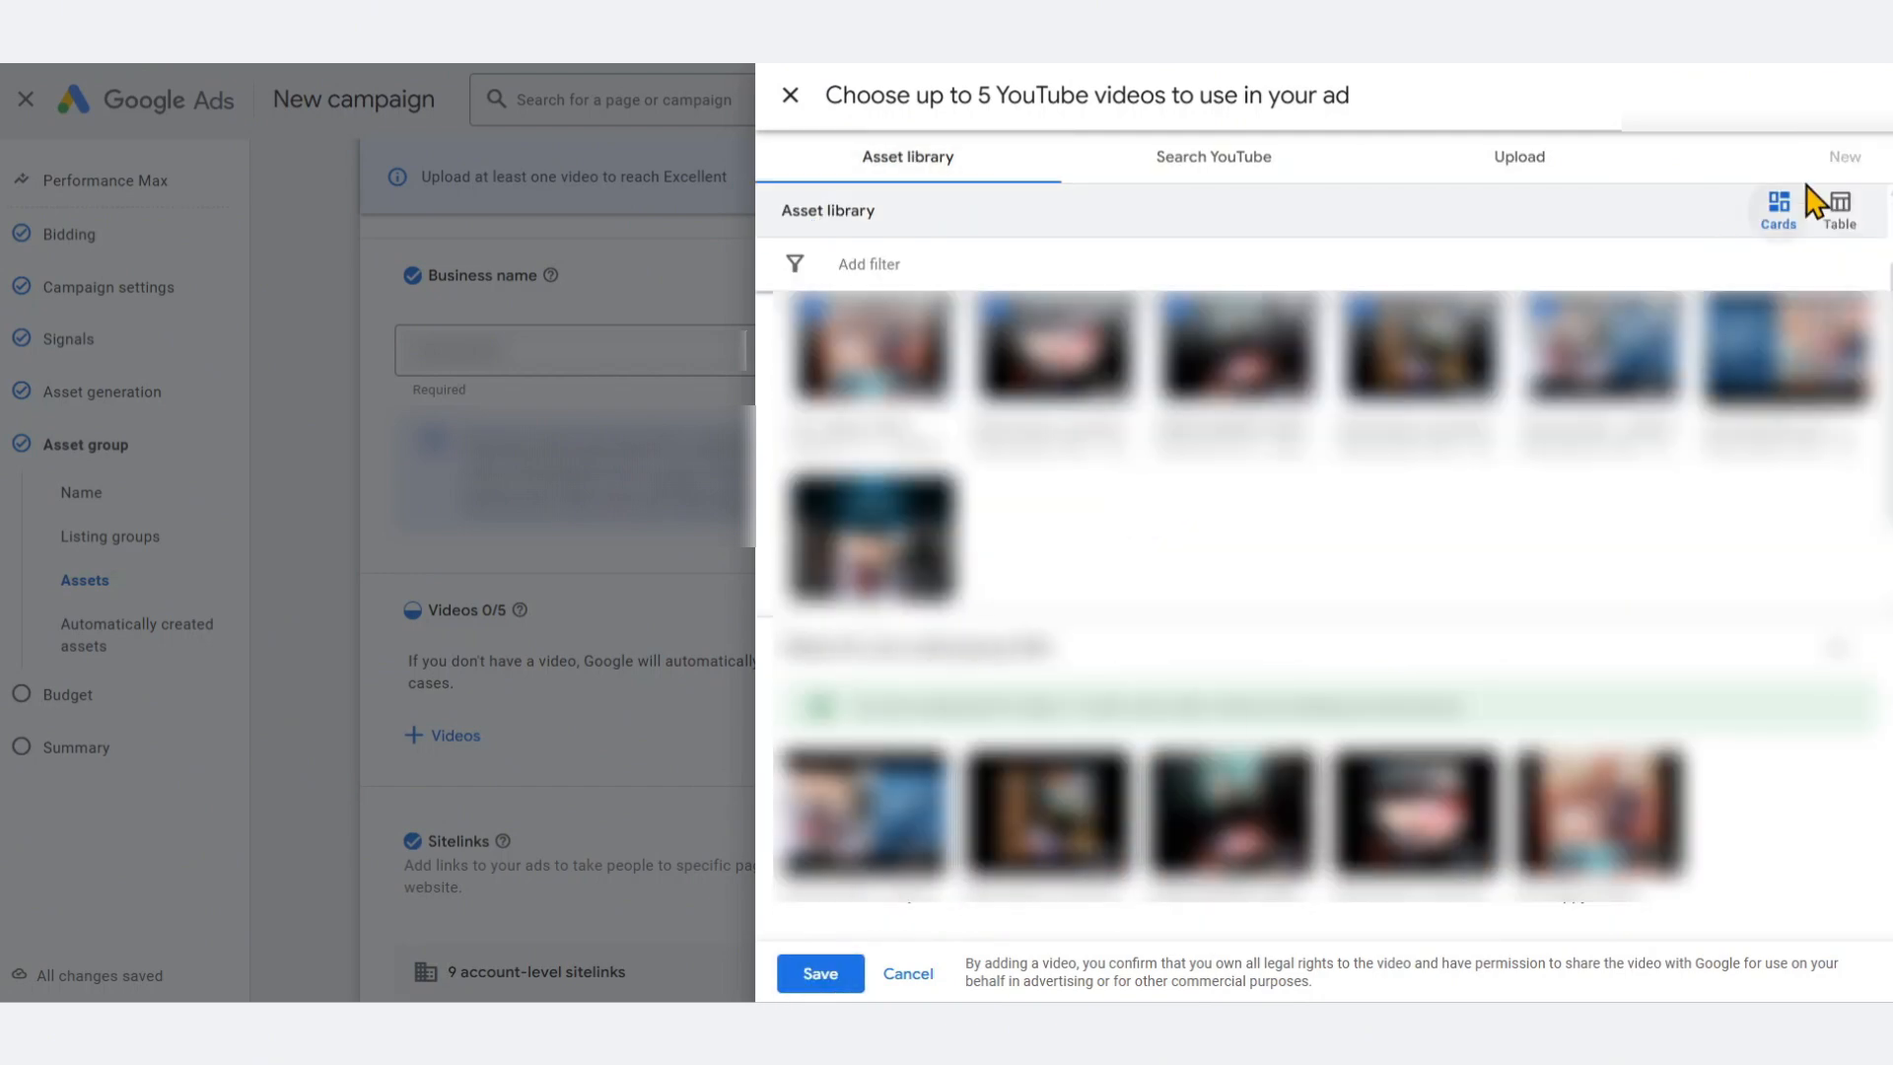
{"action": "left_click", "coordinate": [832, 958]}
Look over the suggested sitelinks and the blank sitelink creation form, and close both without adding any sitelink
{"action": "scroll", "coordinate": [338, 773], "scroll_direction": "down", "scroll_amount": 2}
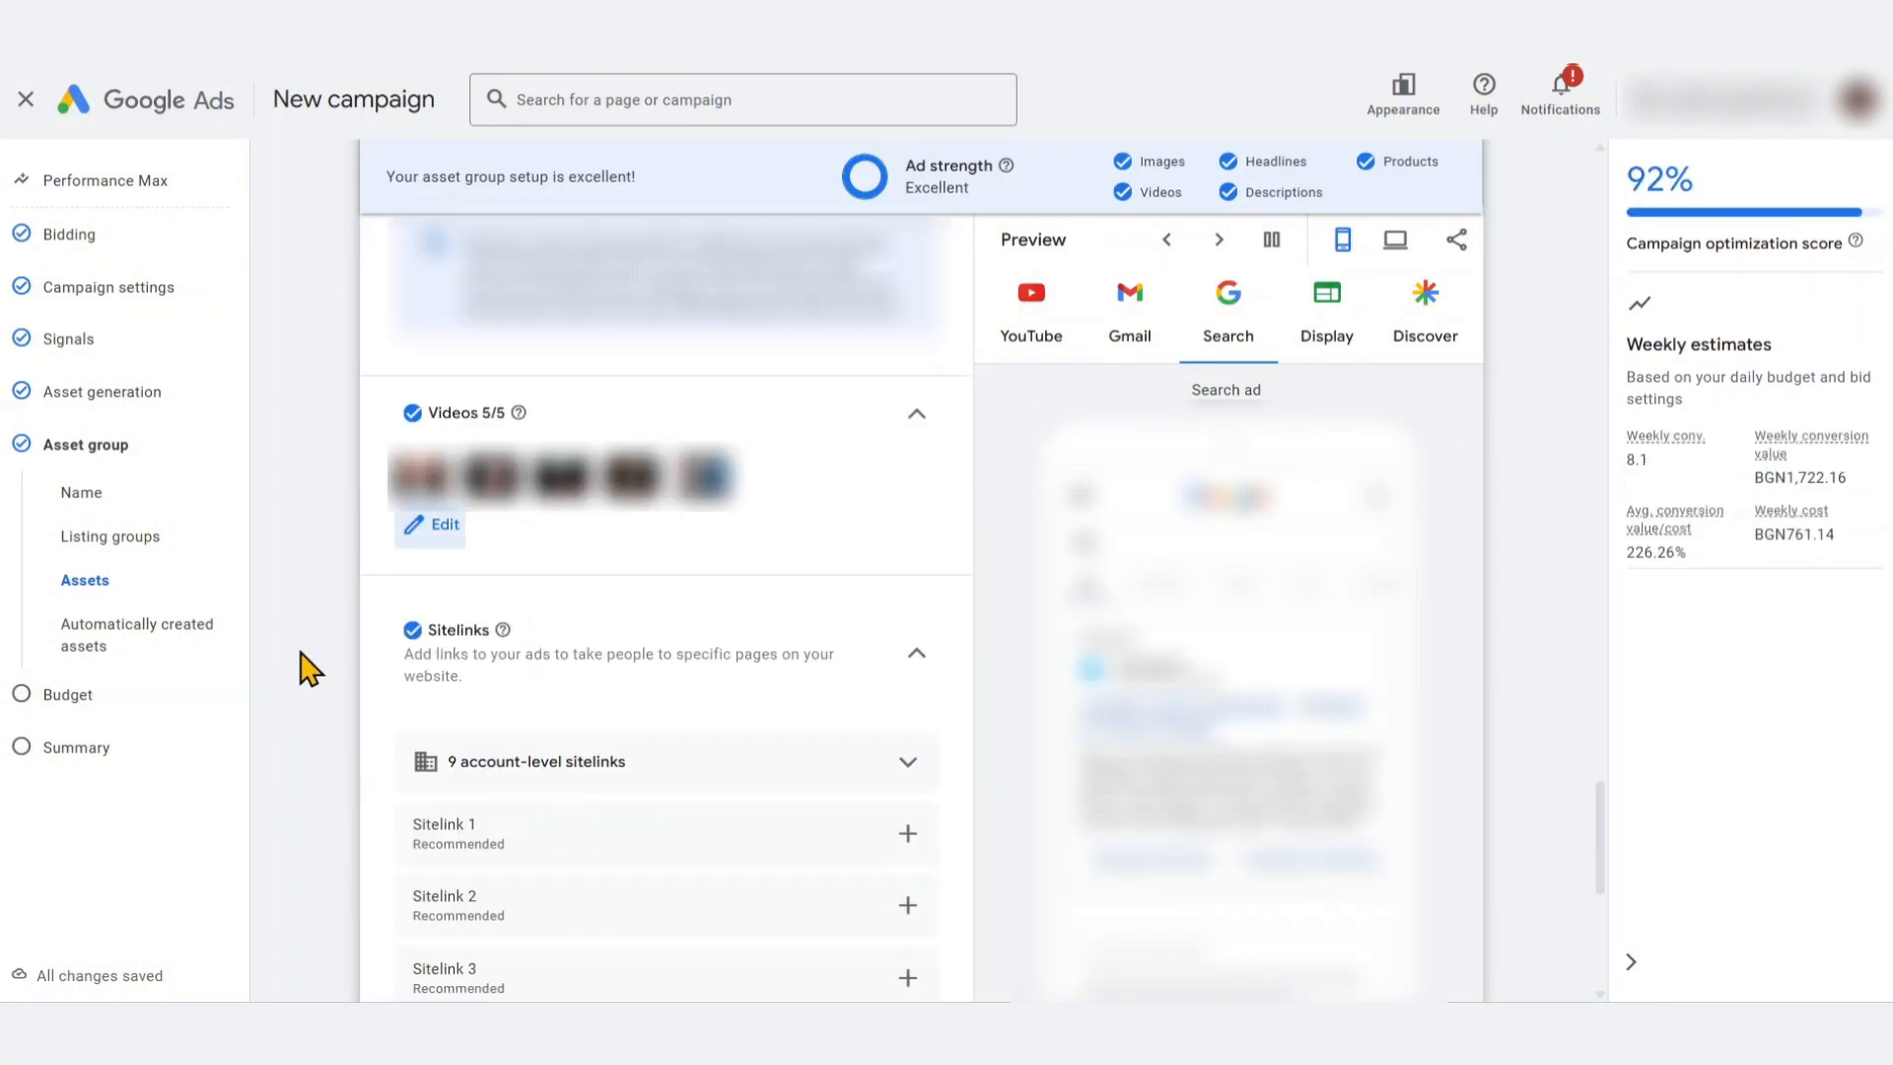
{"action": "scroll", "coordinate": [346, 689], "scroll_direction": "down", "scroll_amount": 2}
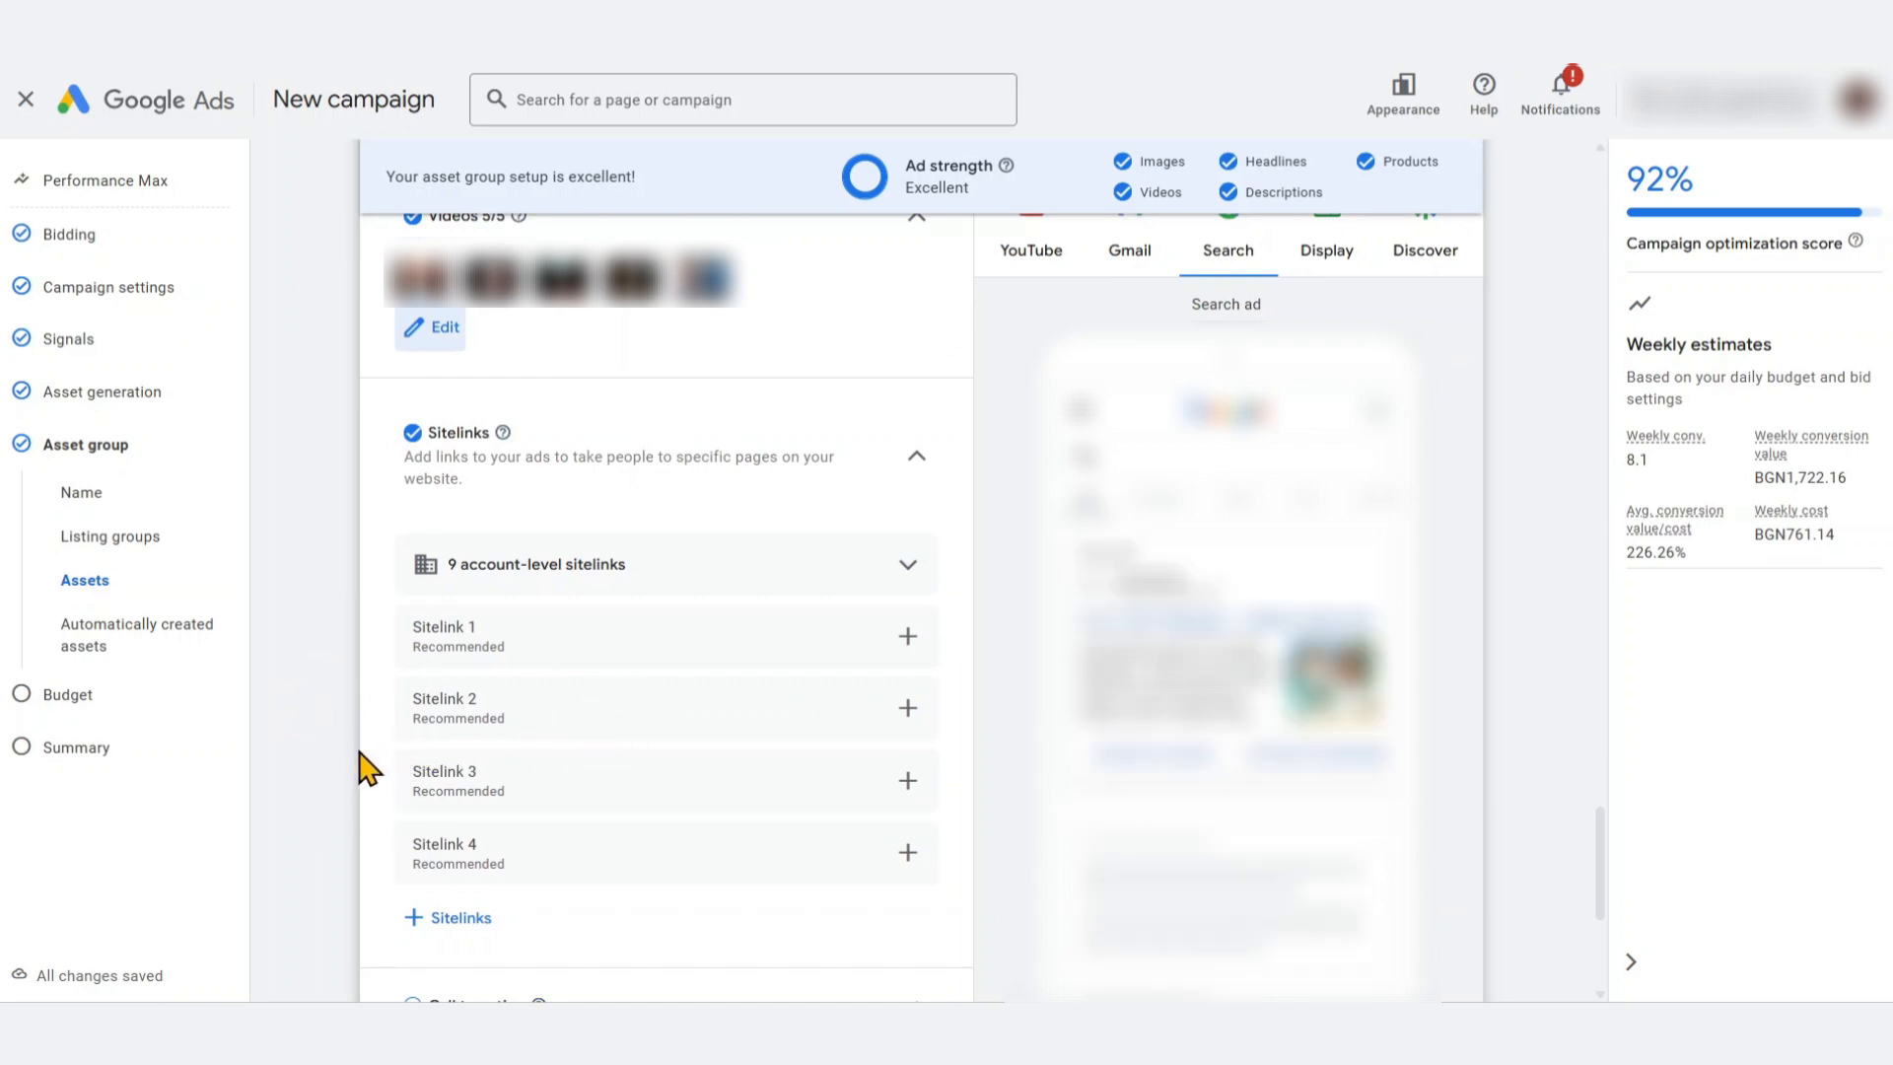
{"action": "left_click", "coordinate": [446, 919]}
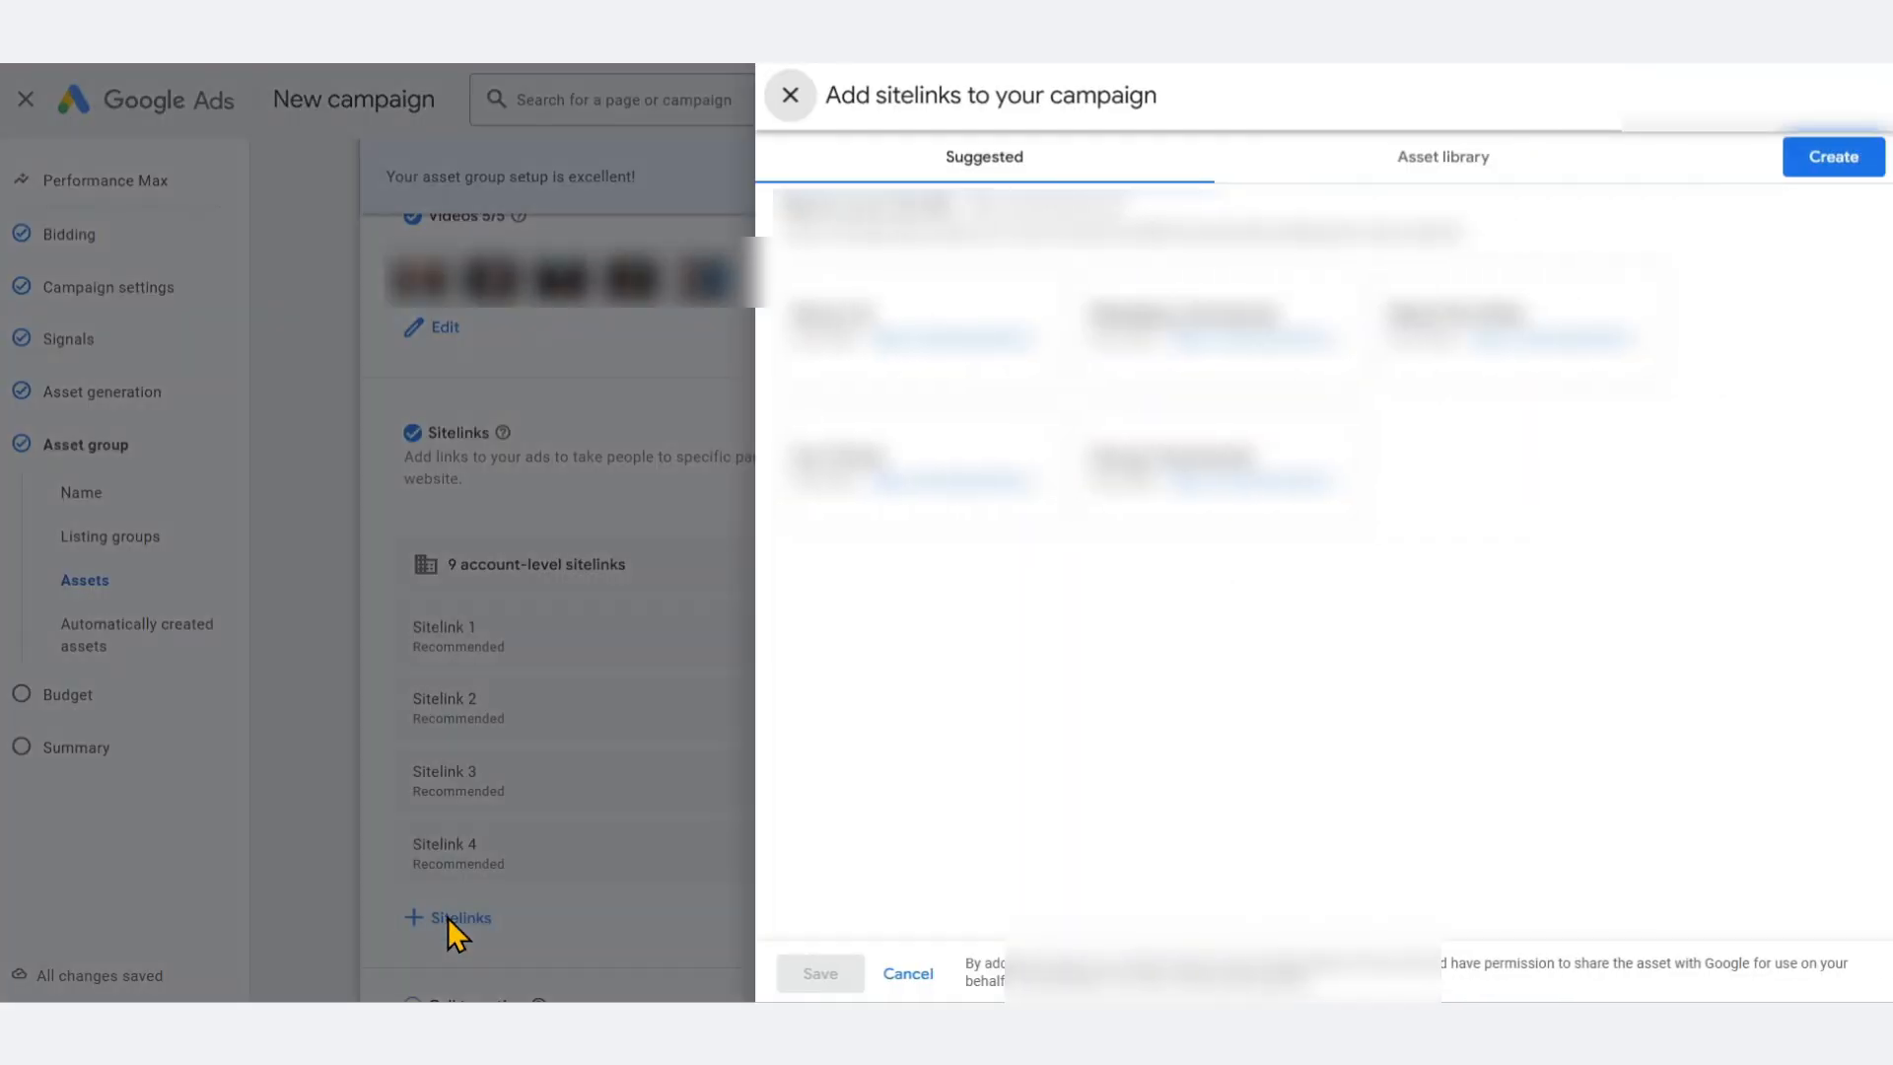
{"action": "left_click", "coordinate": [1867, 176]}
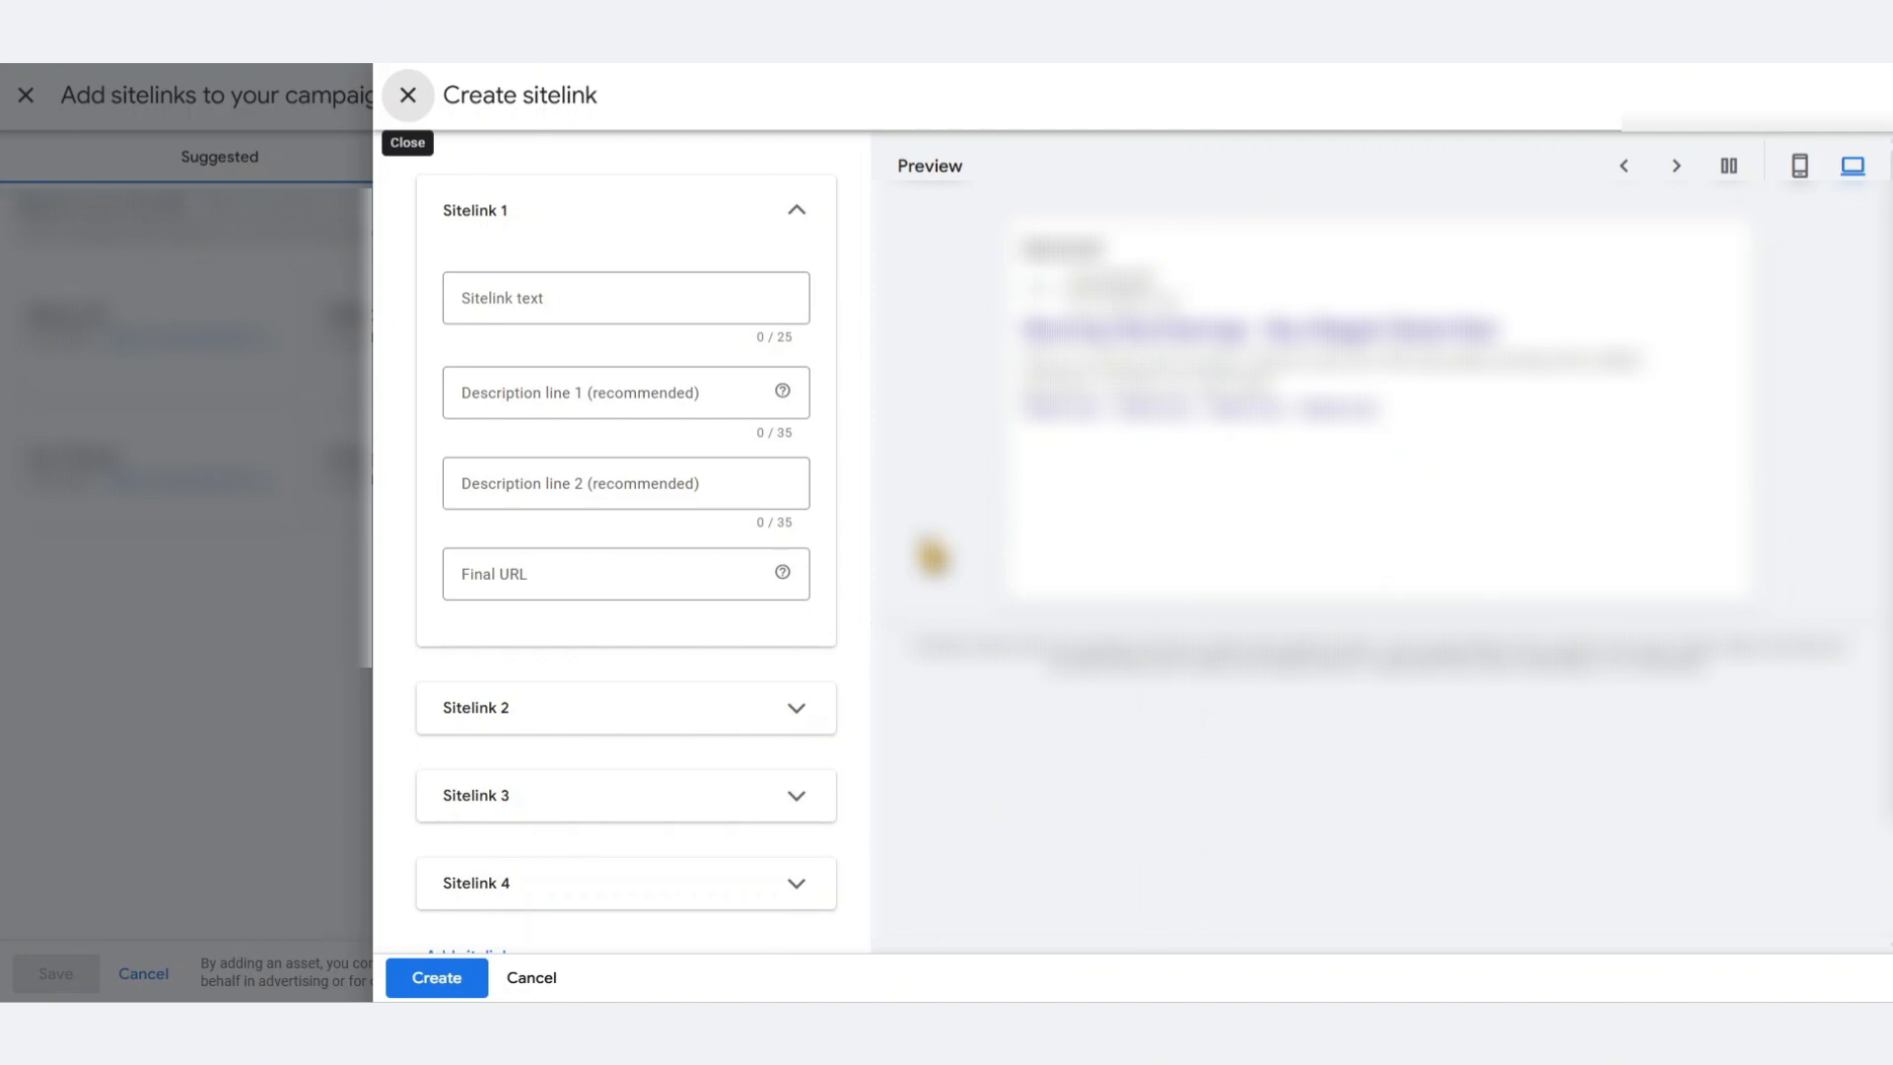
{"action": "left_click", "coordinate": [410, 101]}
{"action": "left_click", "coordinate": [790, 98]}
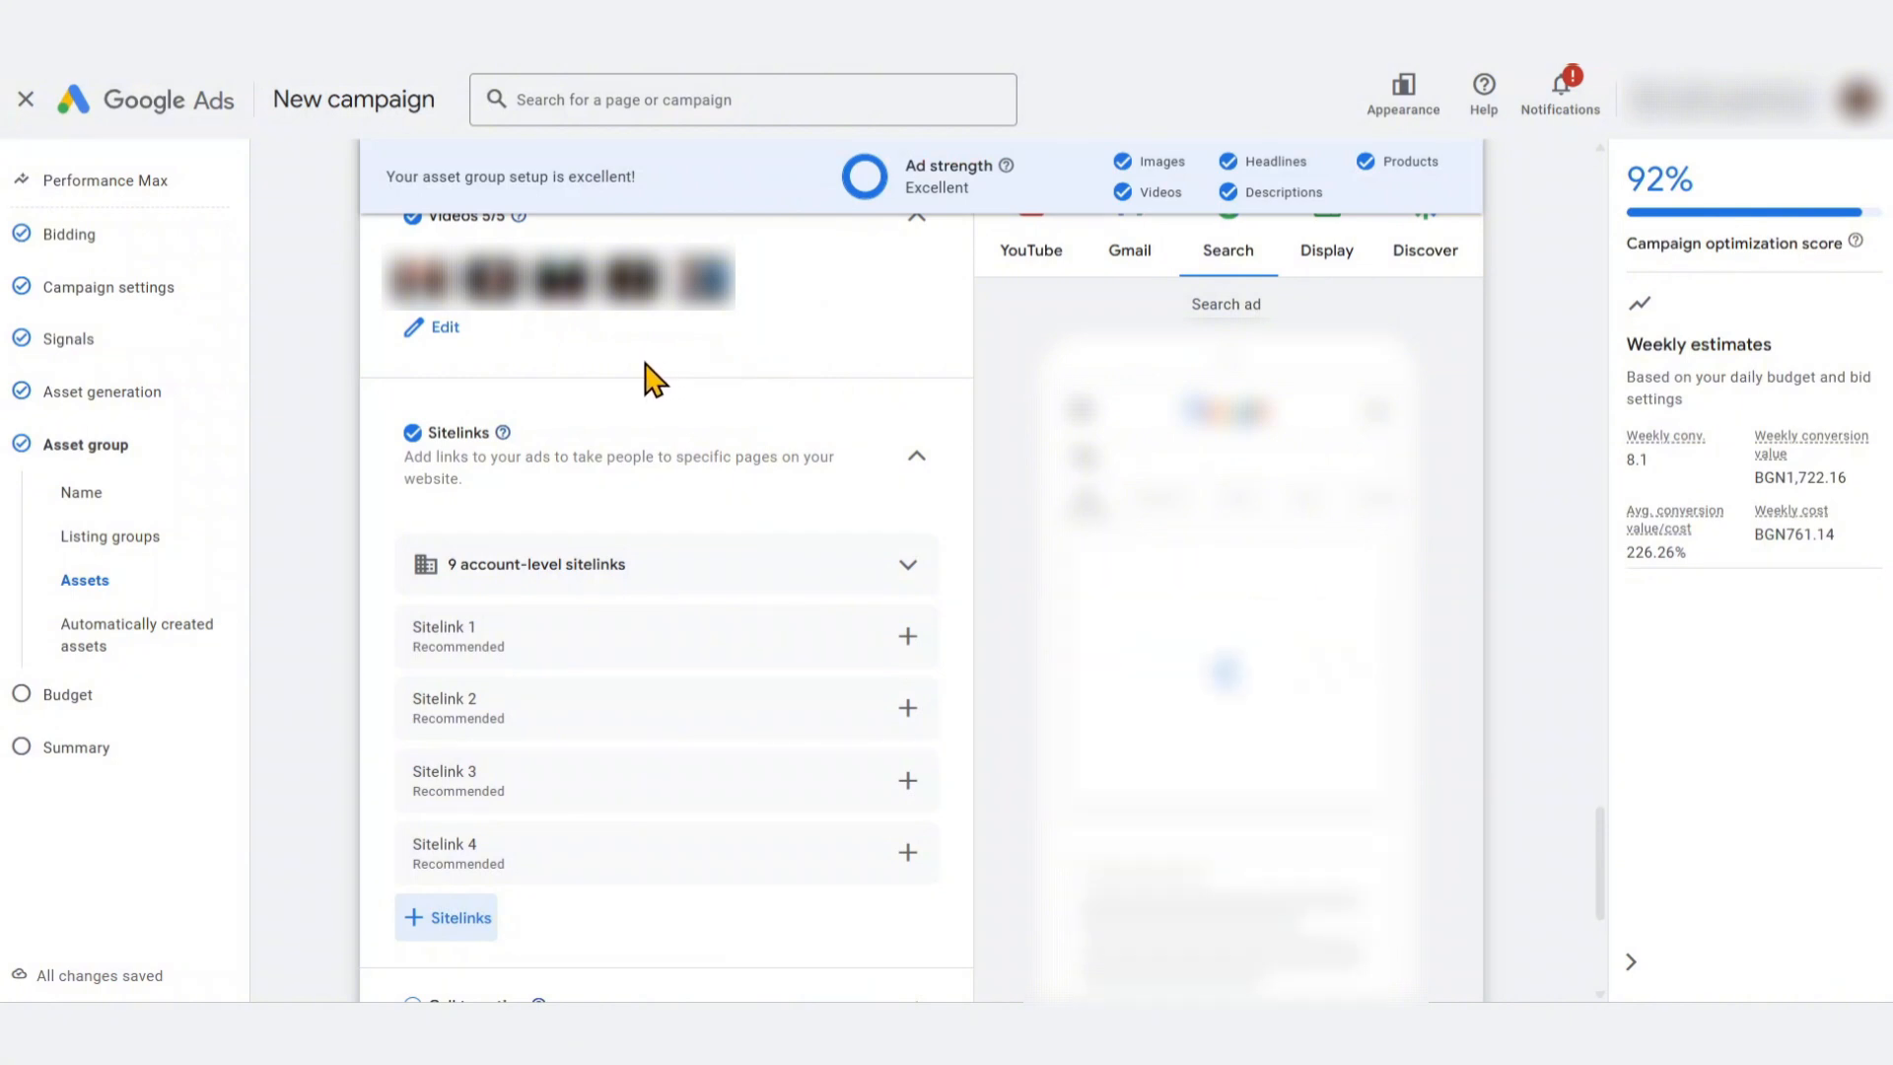
Review the call-to-action choices for the asset group and choose Automated (recommended)
{"action": "scroll", "coordinate": [636, 378], "scroll_direction": "down", "scroll_amount": 2}
{"action": "scroll", "coordinate": [623, 380], "scroll_direction": "down", "scroll_amount": 1}
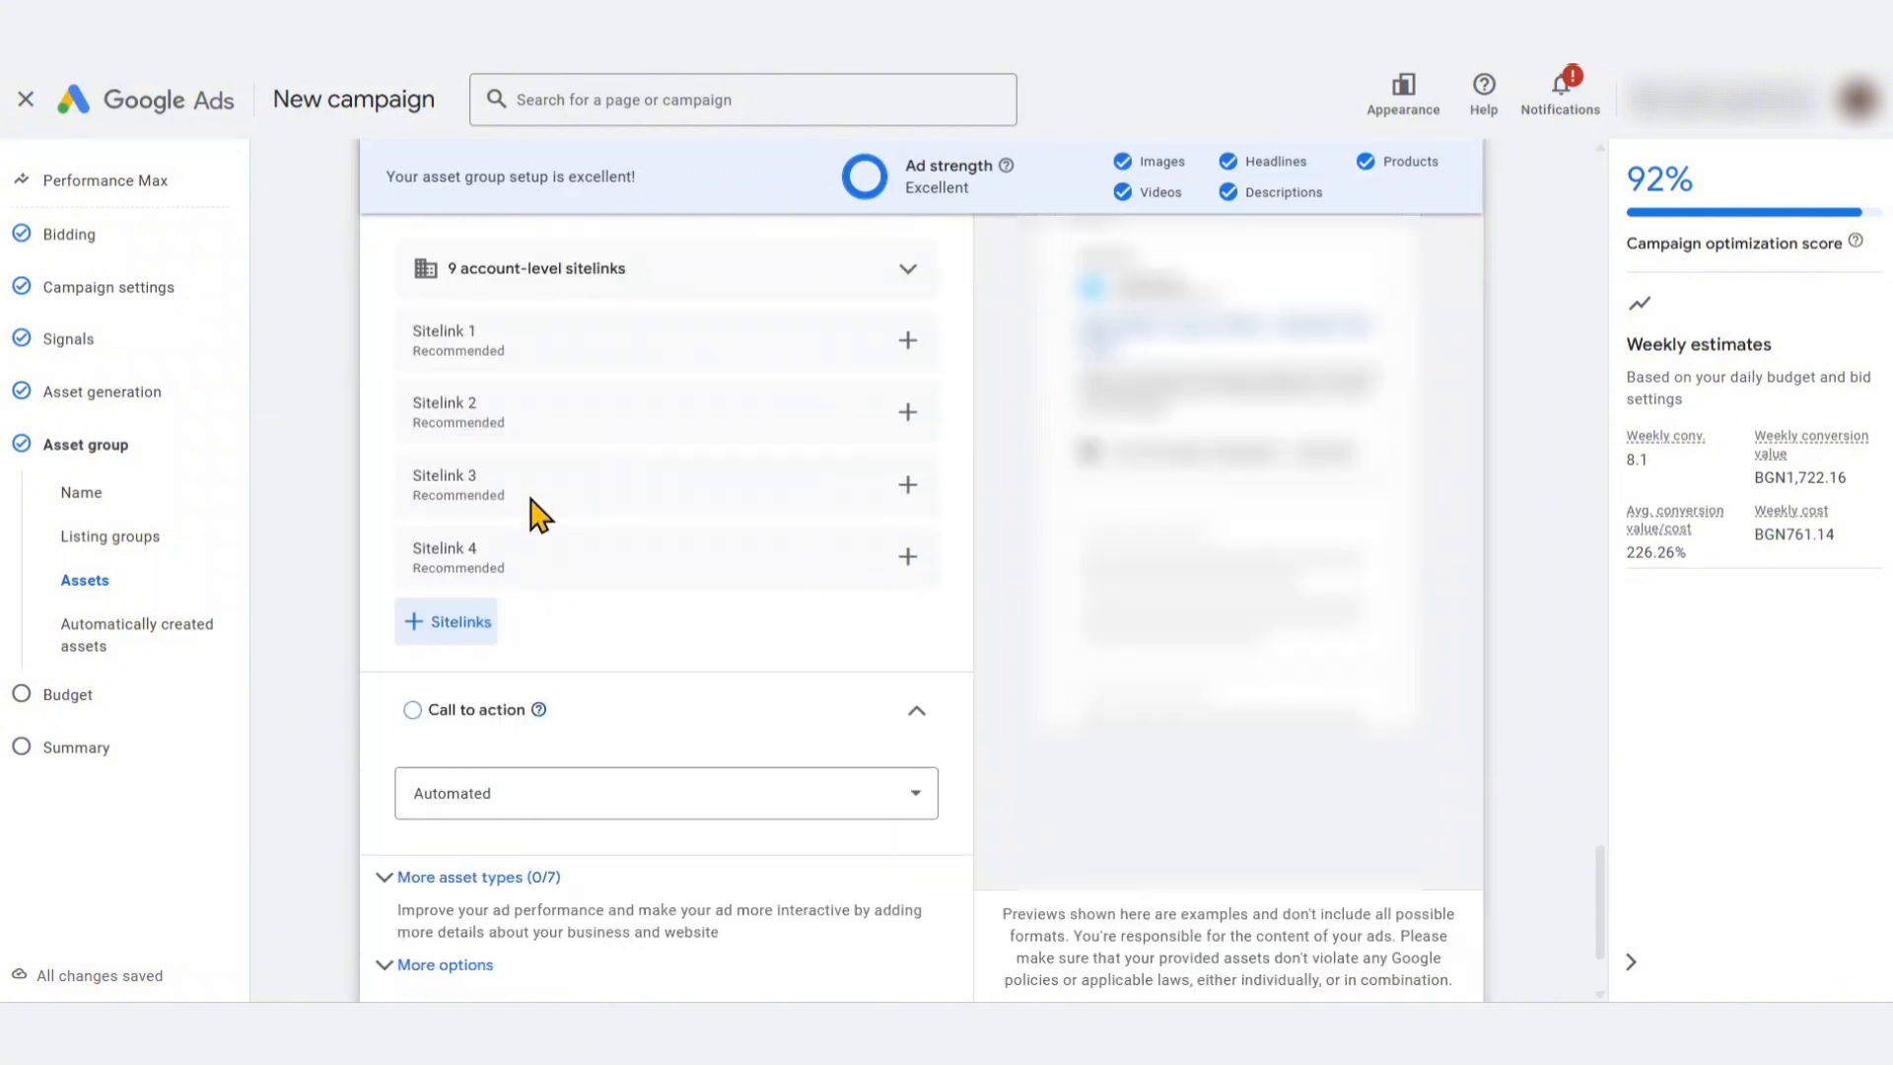
{"action": "scroll", "coordinate": [370, 490], "scroll_direction": "down", "scroll_amount": 2}
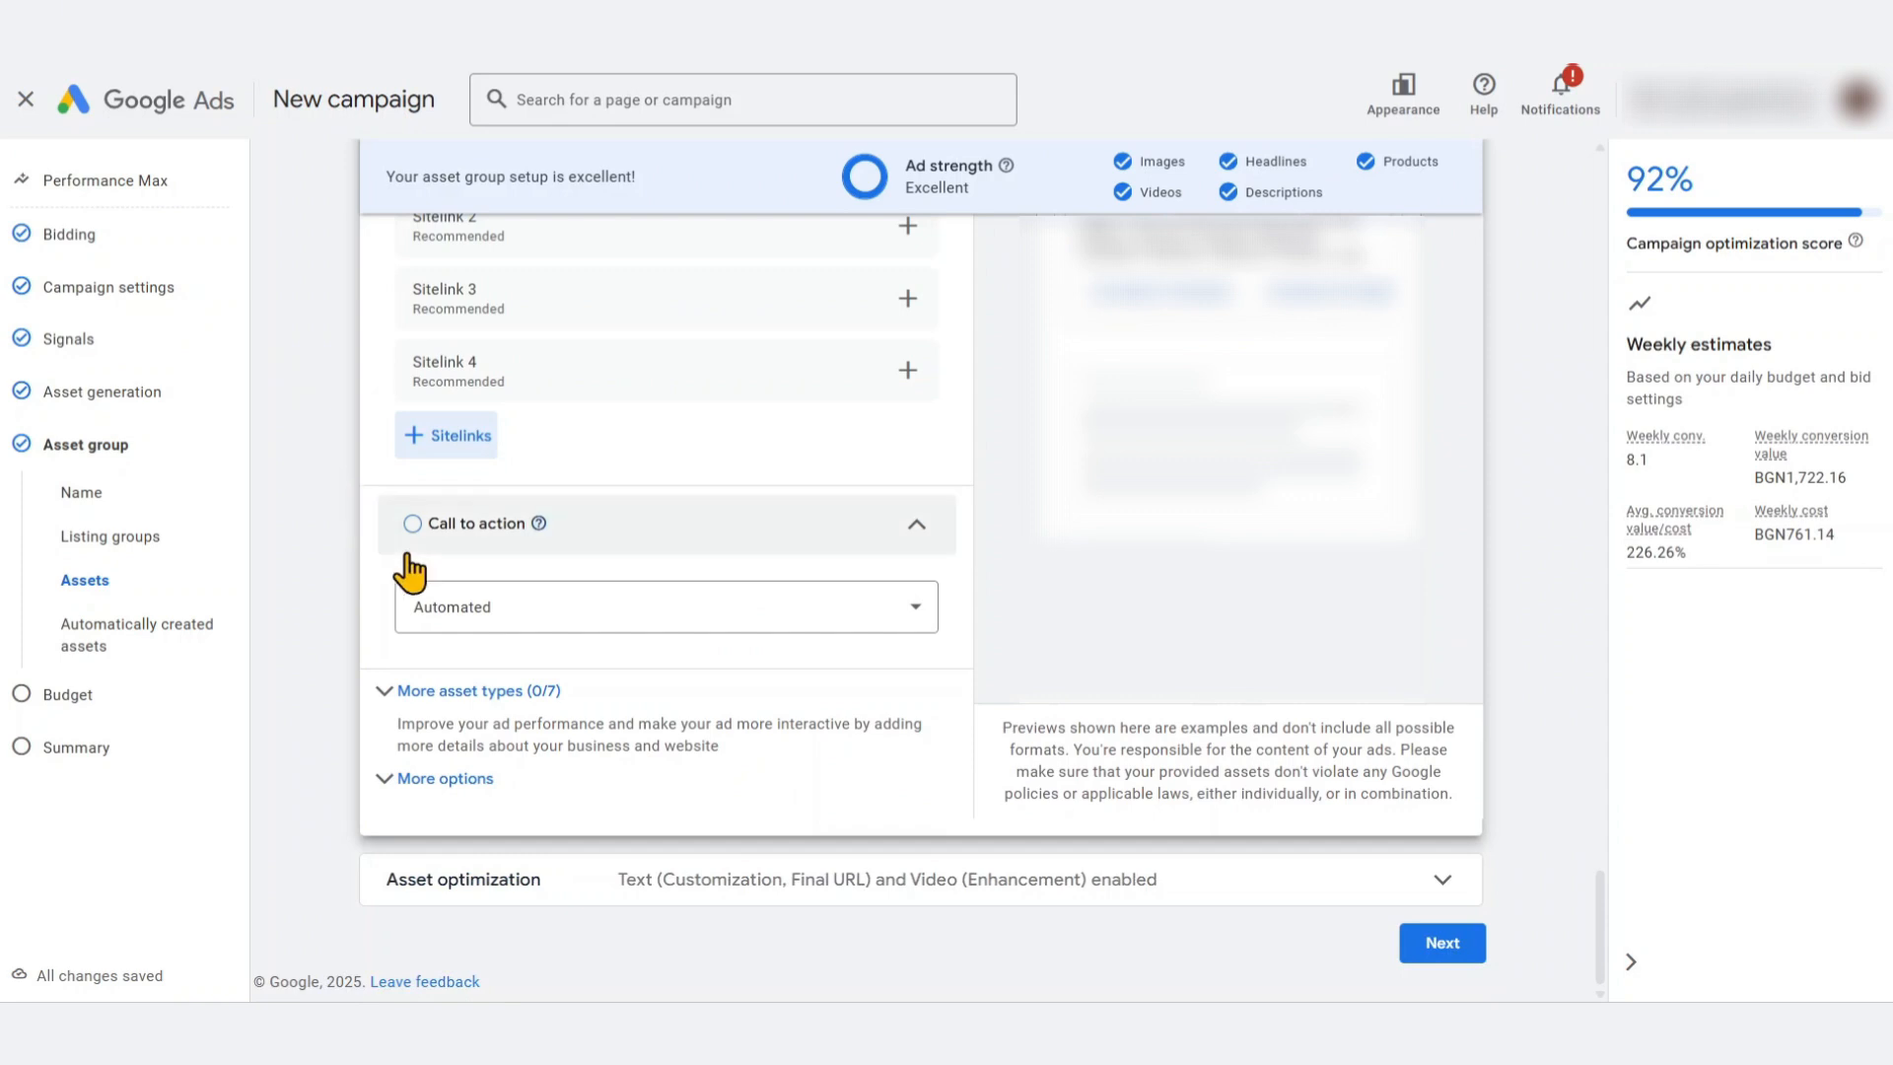
{"action": "left_click", "coordinate": [429, 613]}
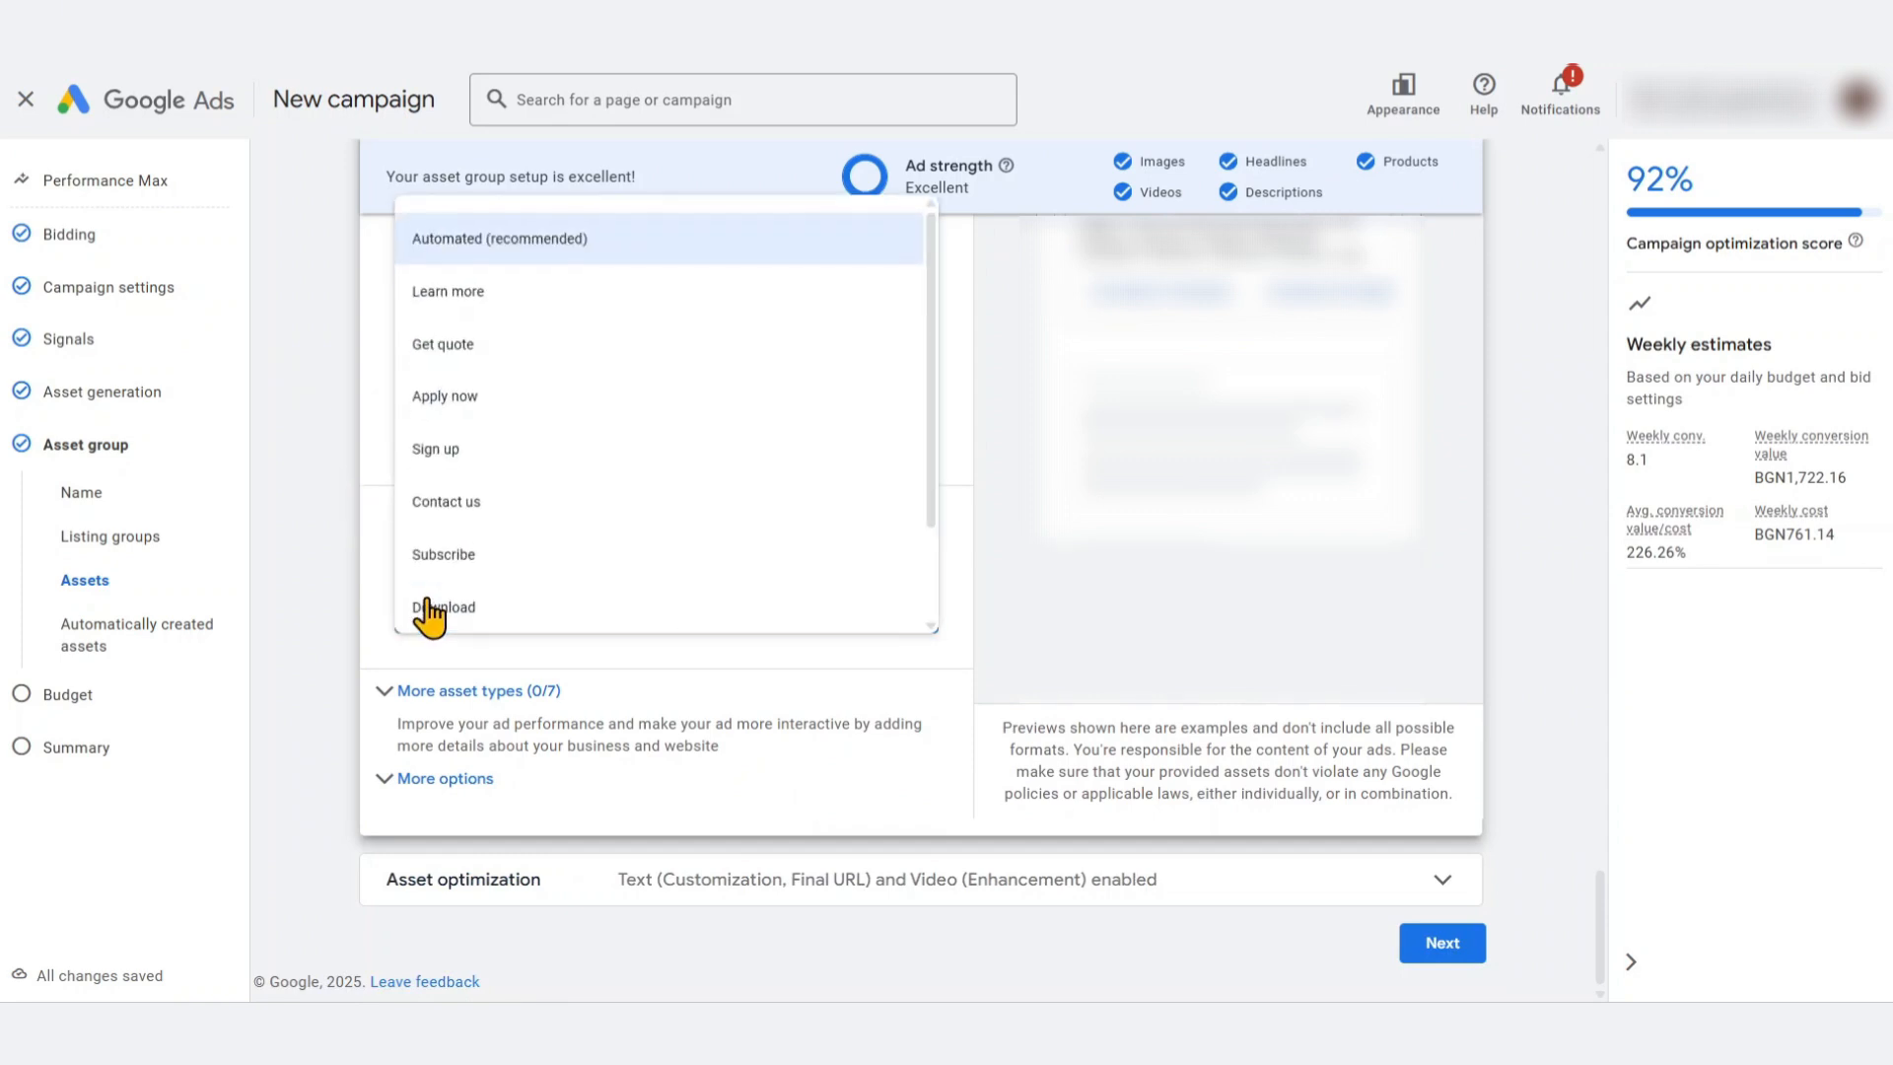
{"action": "scroll", "coordinate": [506, 553], "scroll_direction": "down", "scroll_amount": 1}
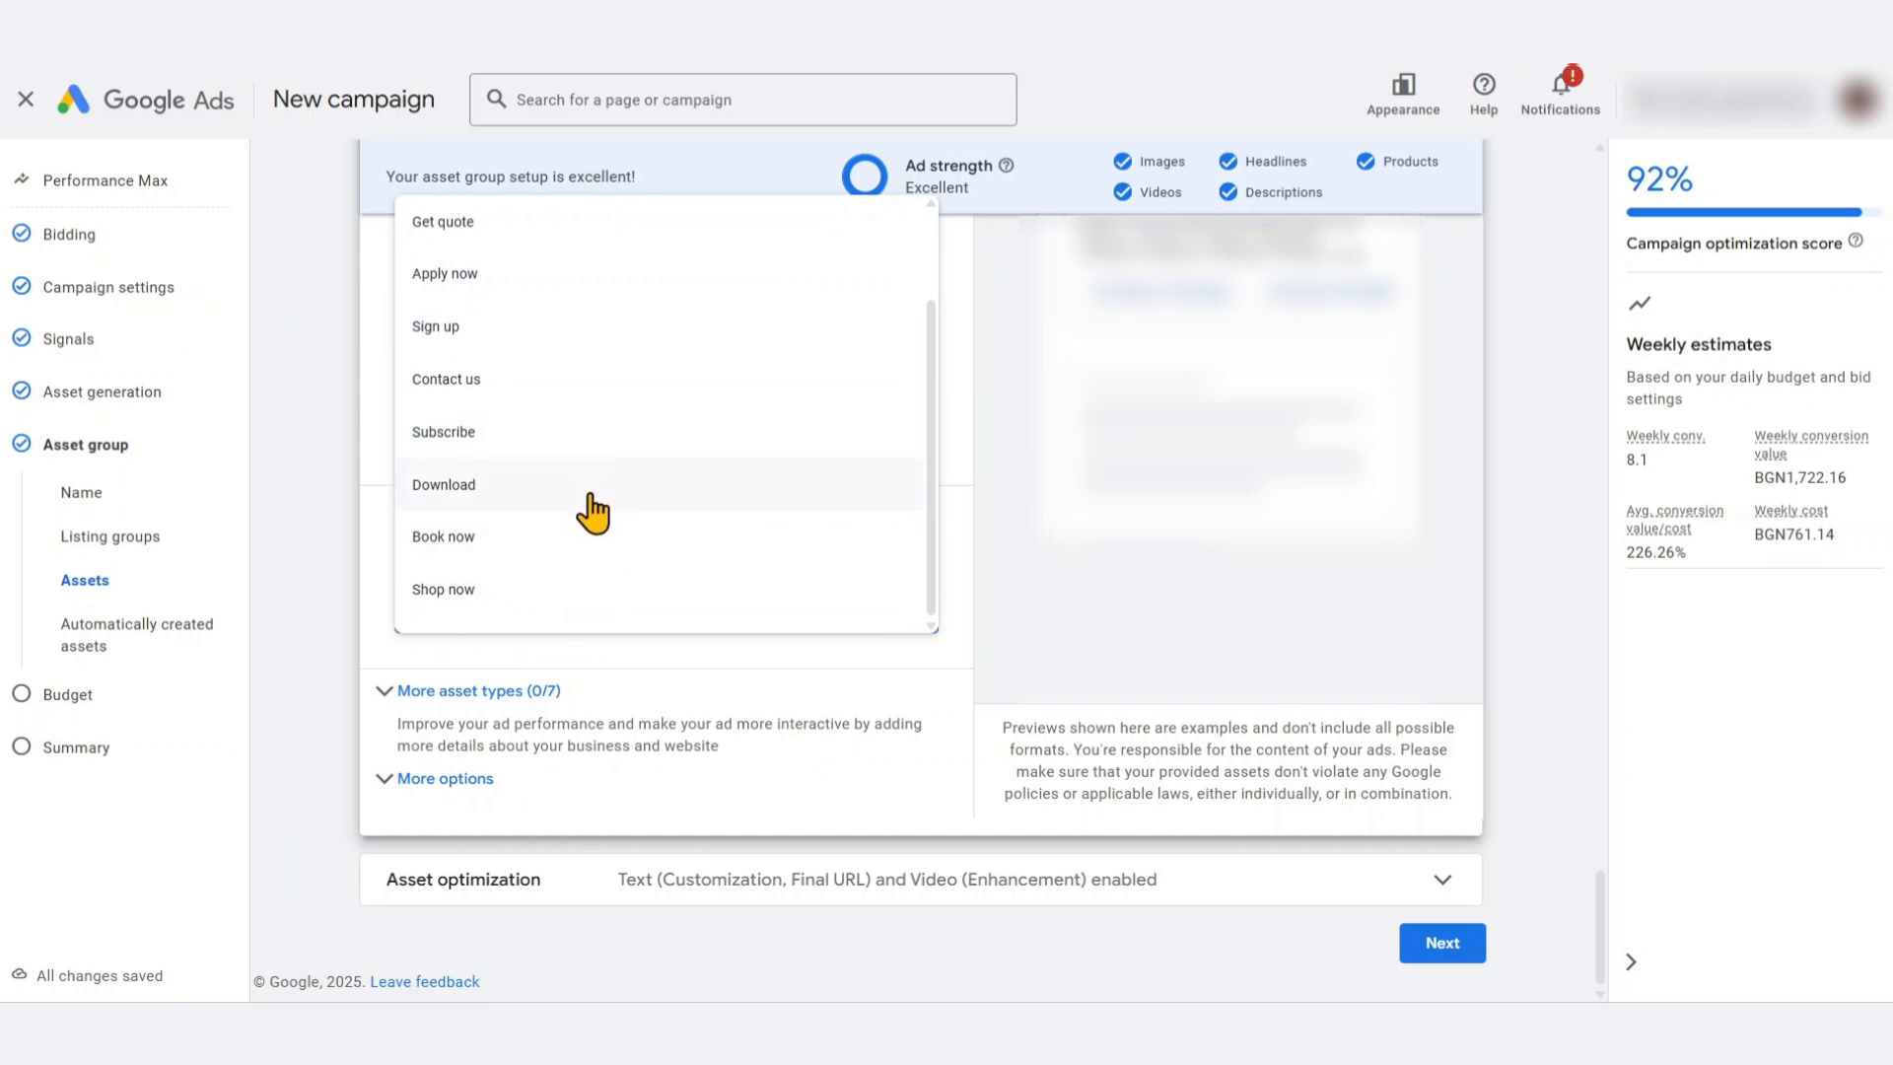
{"action": "scroll", "coordinate": [590, 510], "scroll_direction": "up", "scroll_amount": 1}
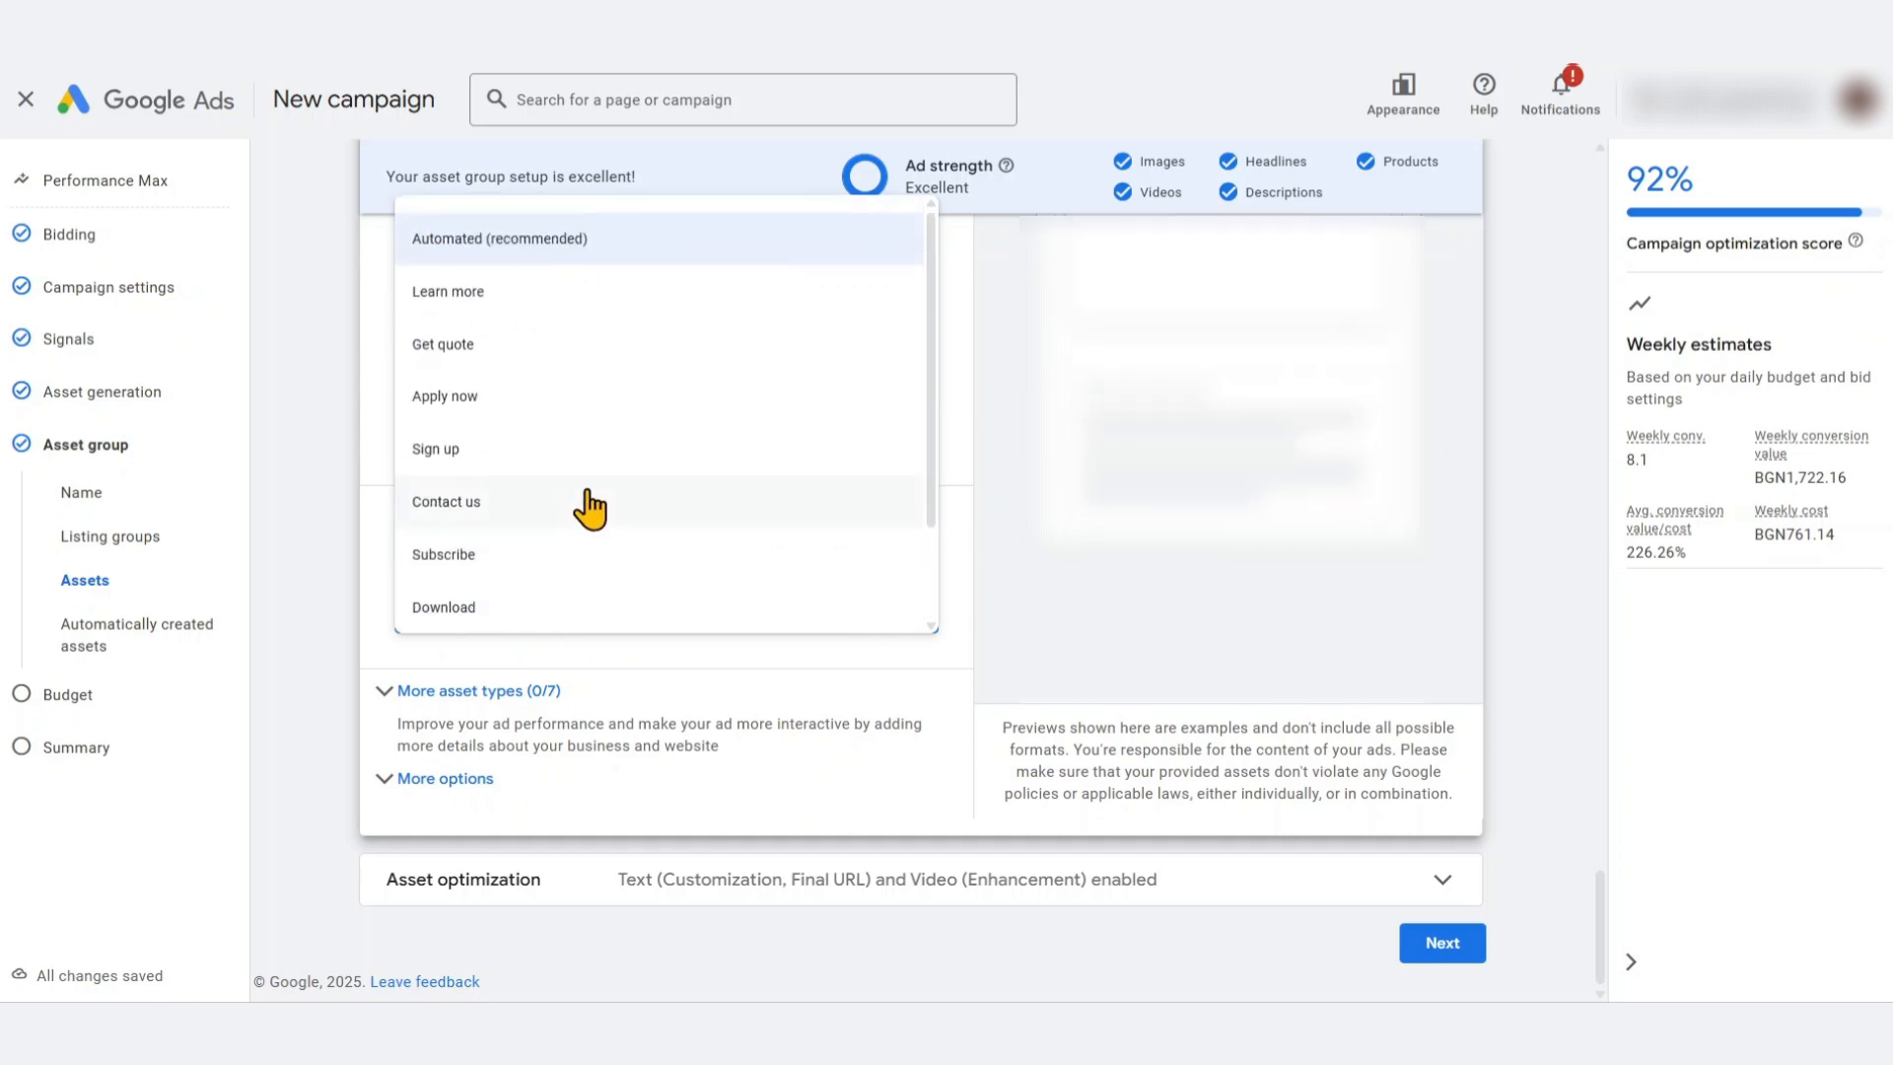
{"action": "left_click", "coordinate": [533, 252]}
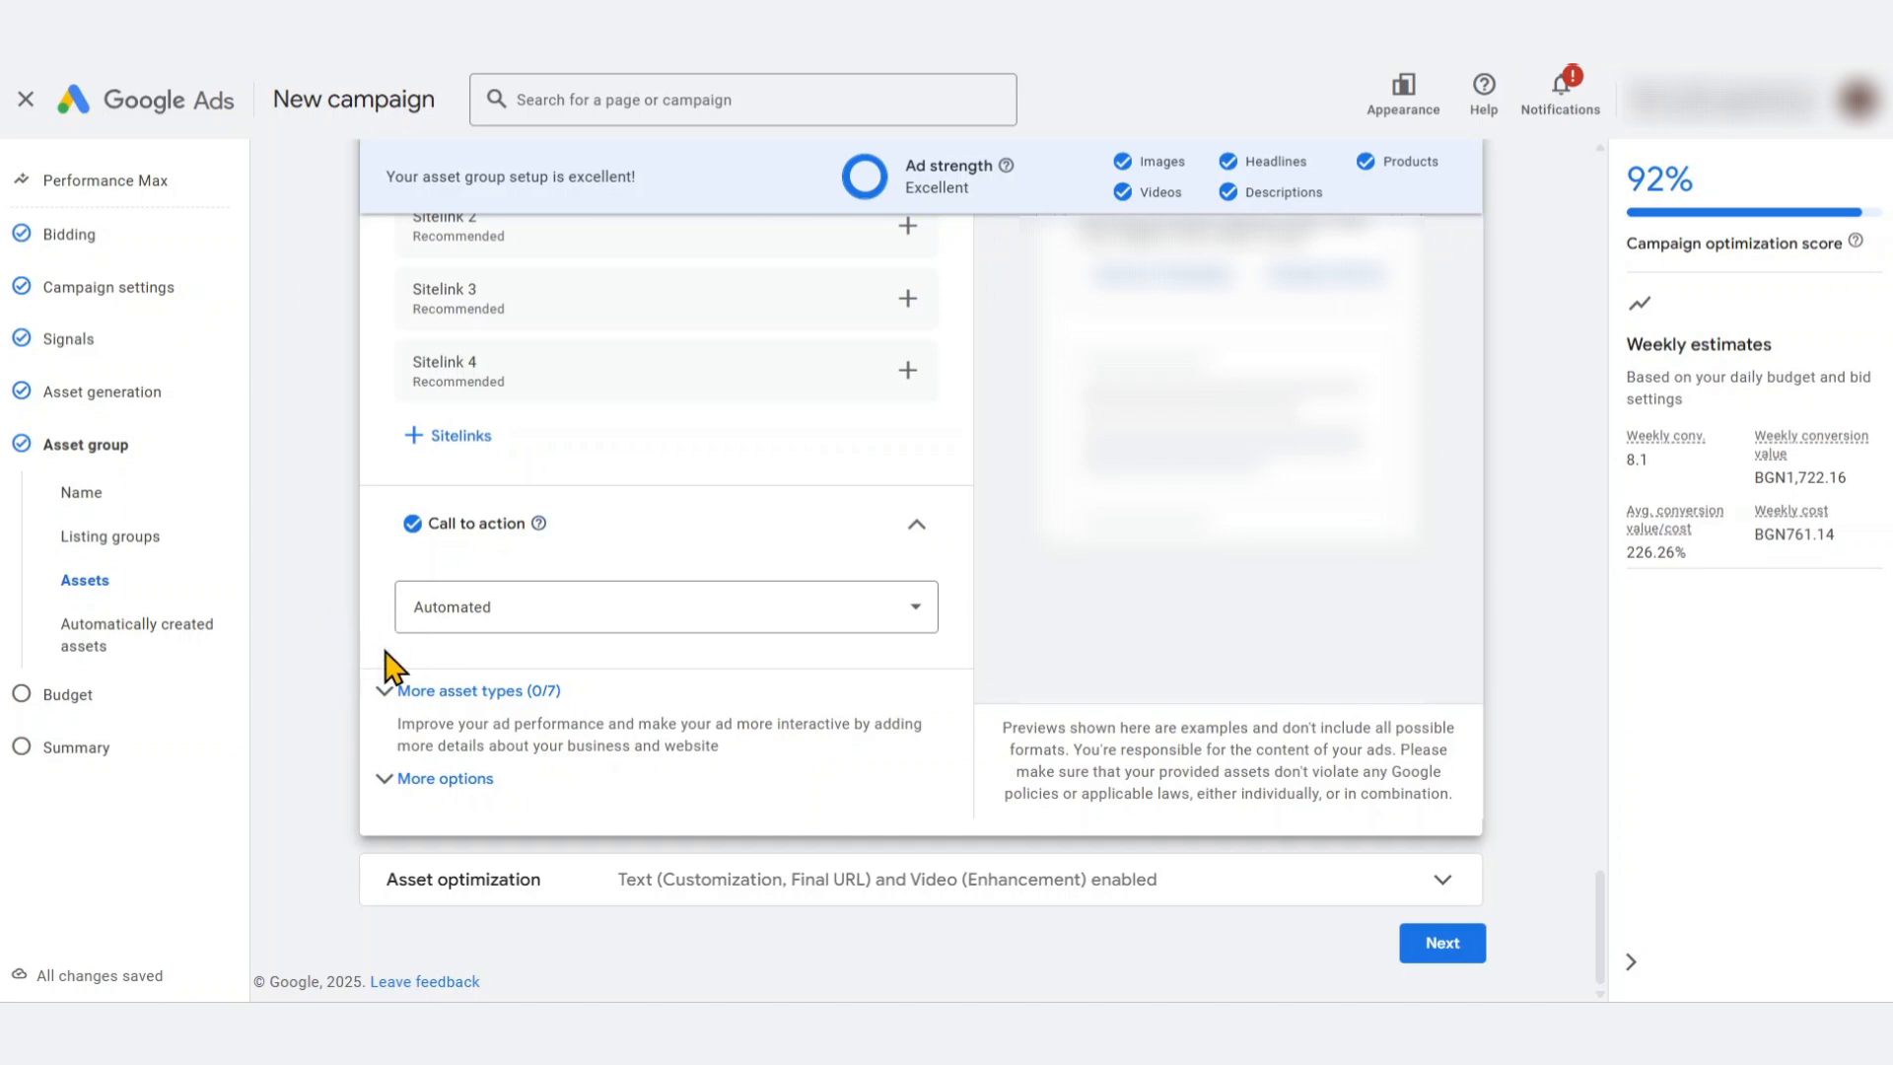
Look through the full list of call-to-action options once more, from Learn more to Shop now, and keep Automated selected
{"action": "left_click", "coordinate": [542, 621]}
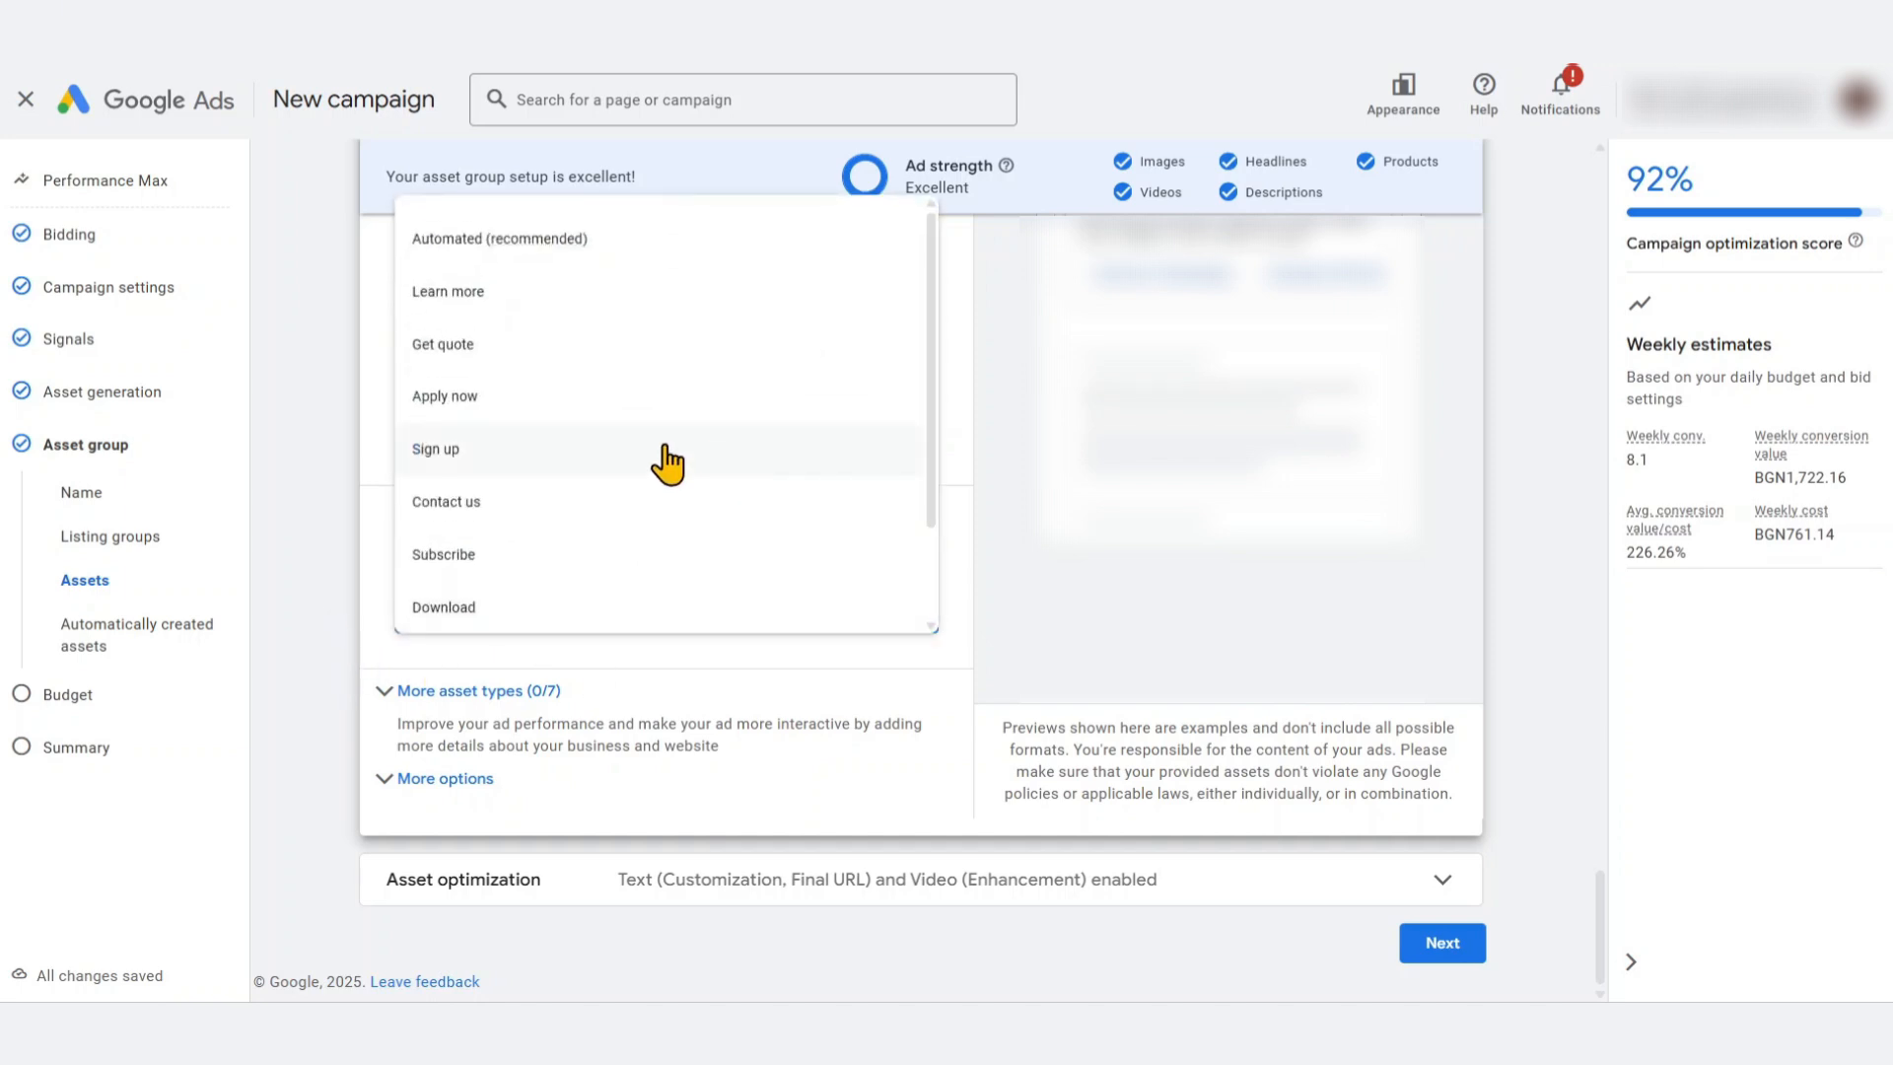
{"action": "scroll", "coordinate": [665, 483], "scroll_direction": "down", "scroll_amount": 2}
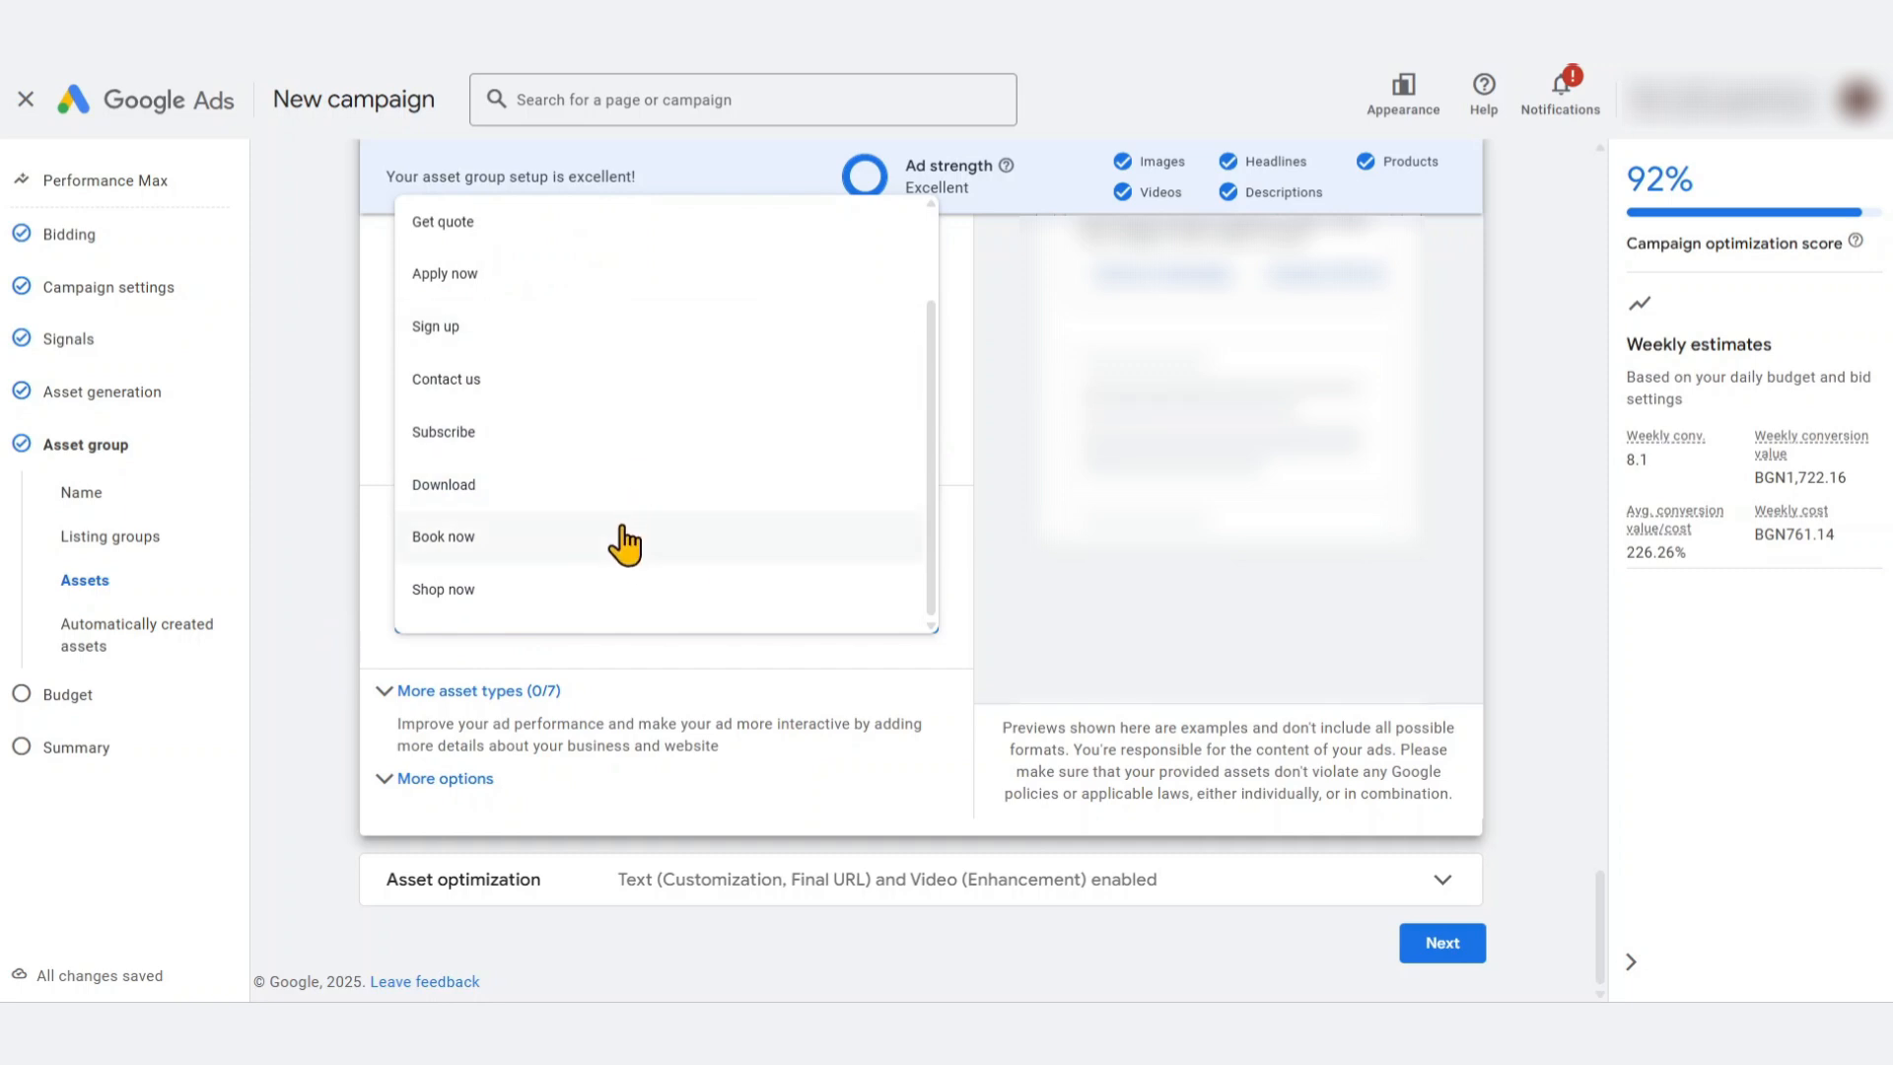
{"action": "scroll", "coordinate": [621, 538], "scroll_direction": "up", "scroll_amount": 2}
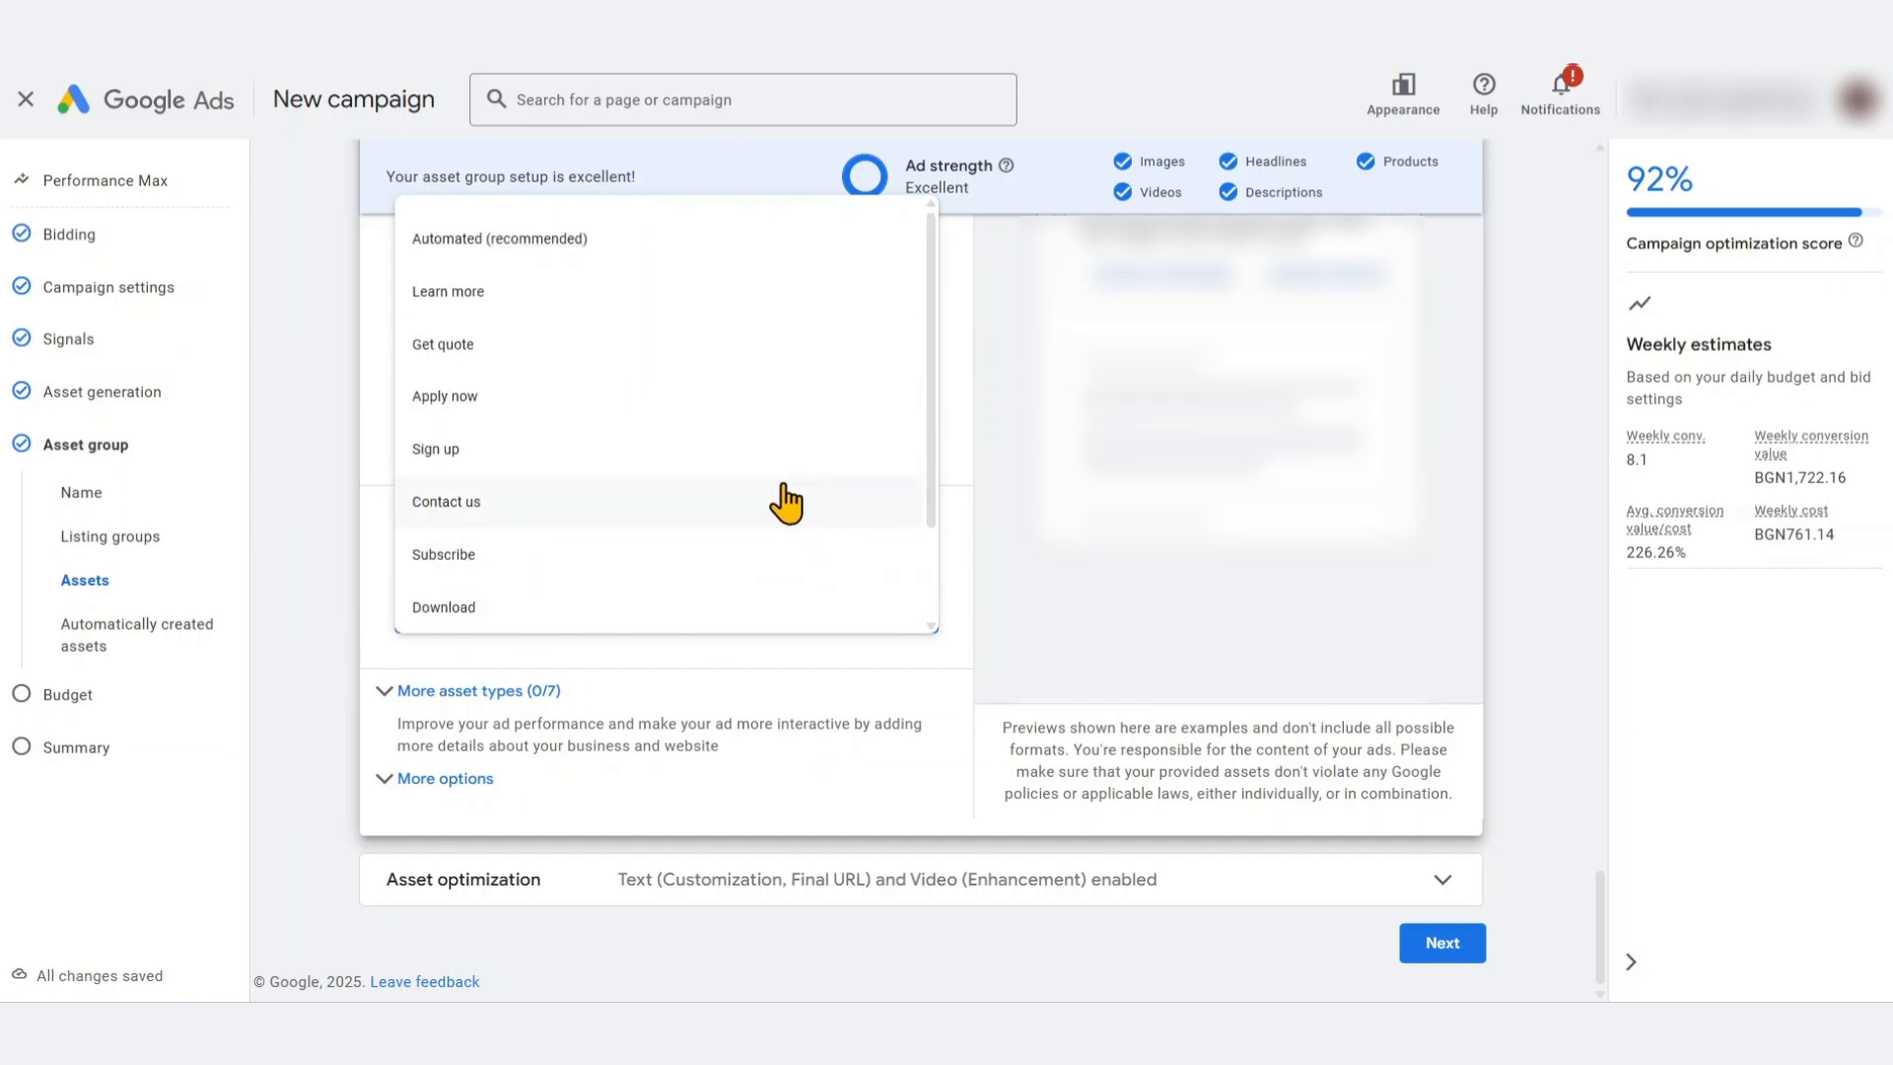
{"action": "left_click", "coordinate": [578, 656]}
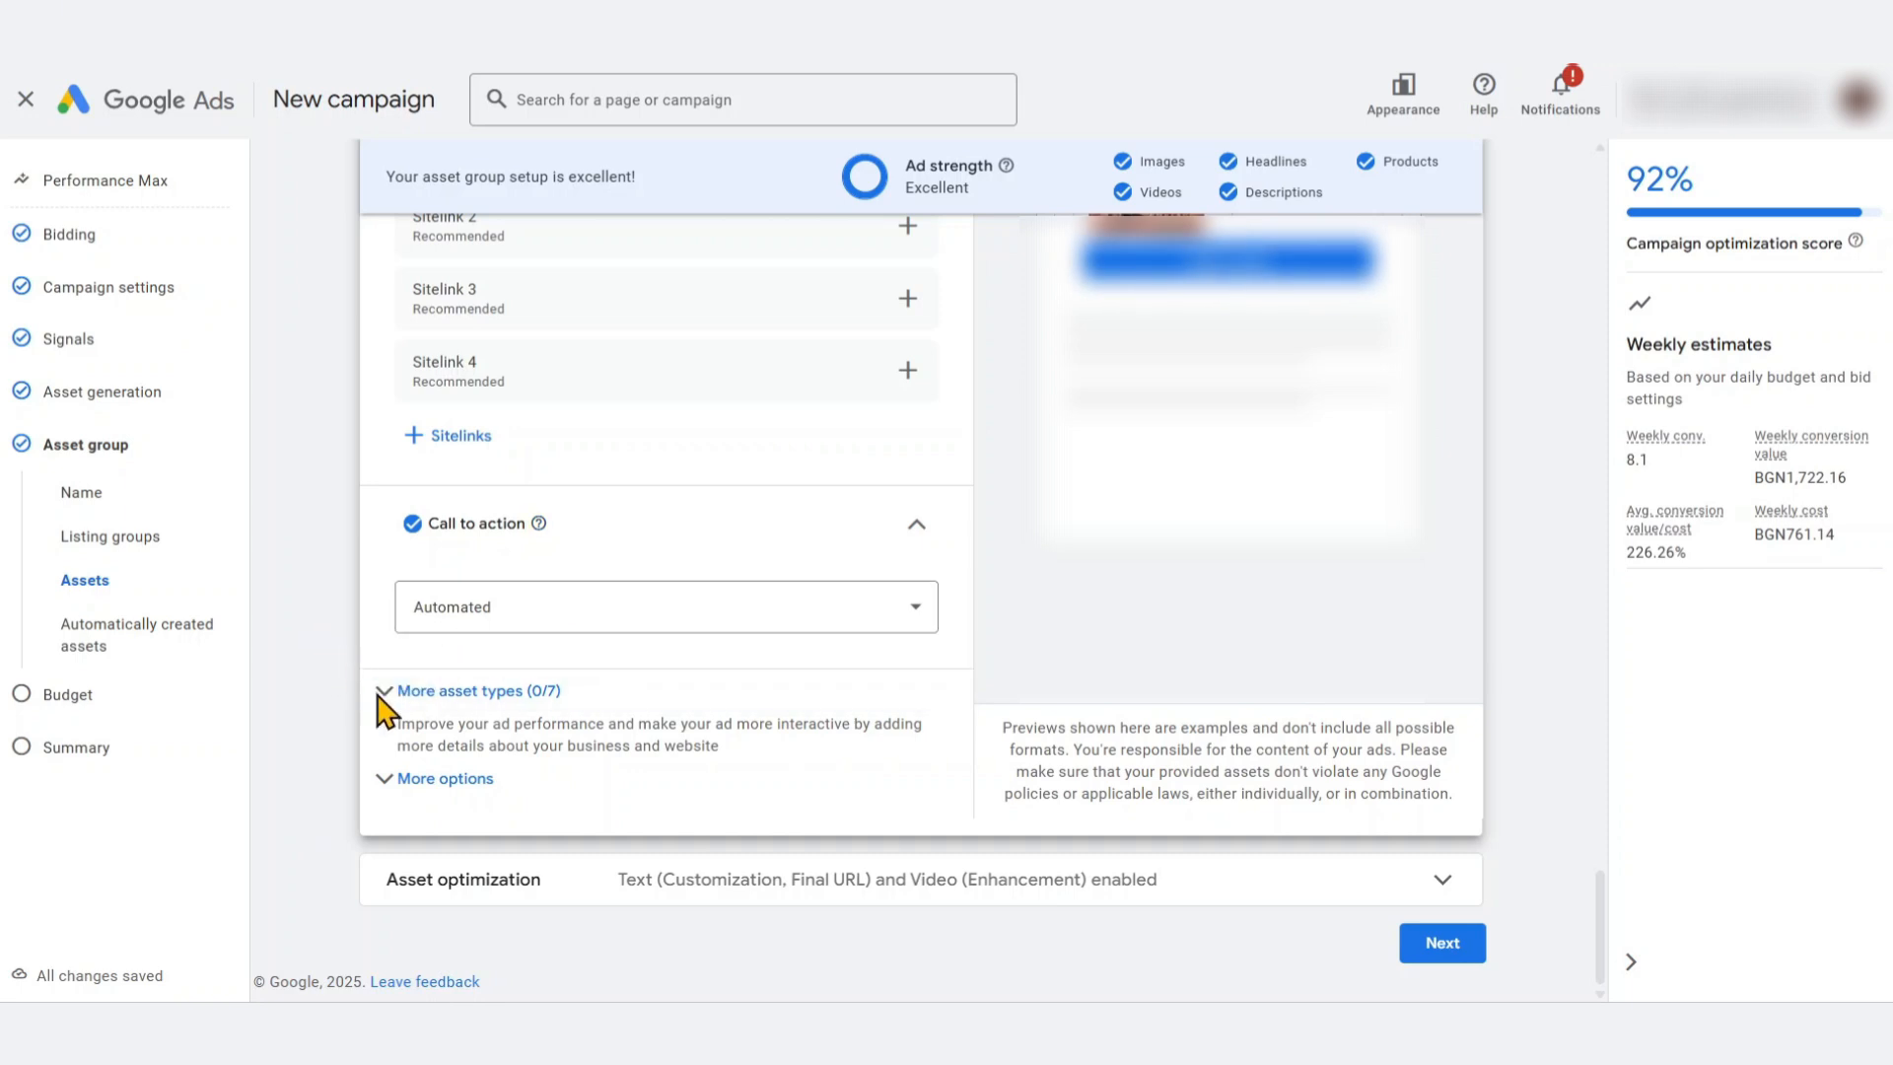
Expand the additional asset types and look over the Promotions, Prices and Calls sections without adding any asset
{"action": "left_click", "coordinate": [468, 702]}
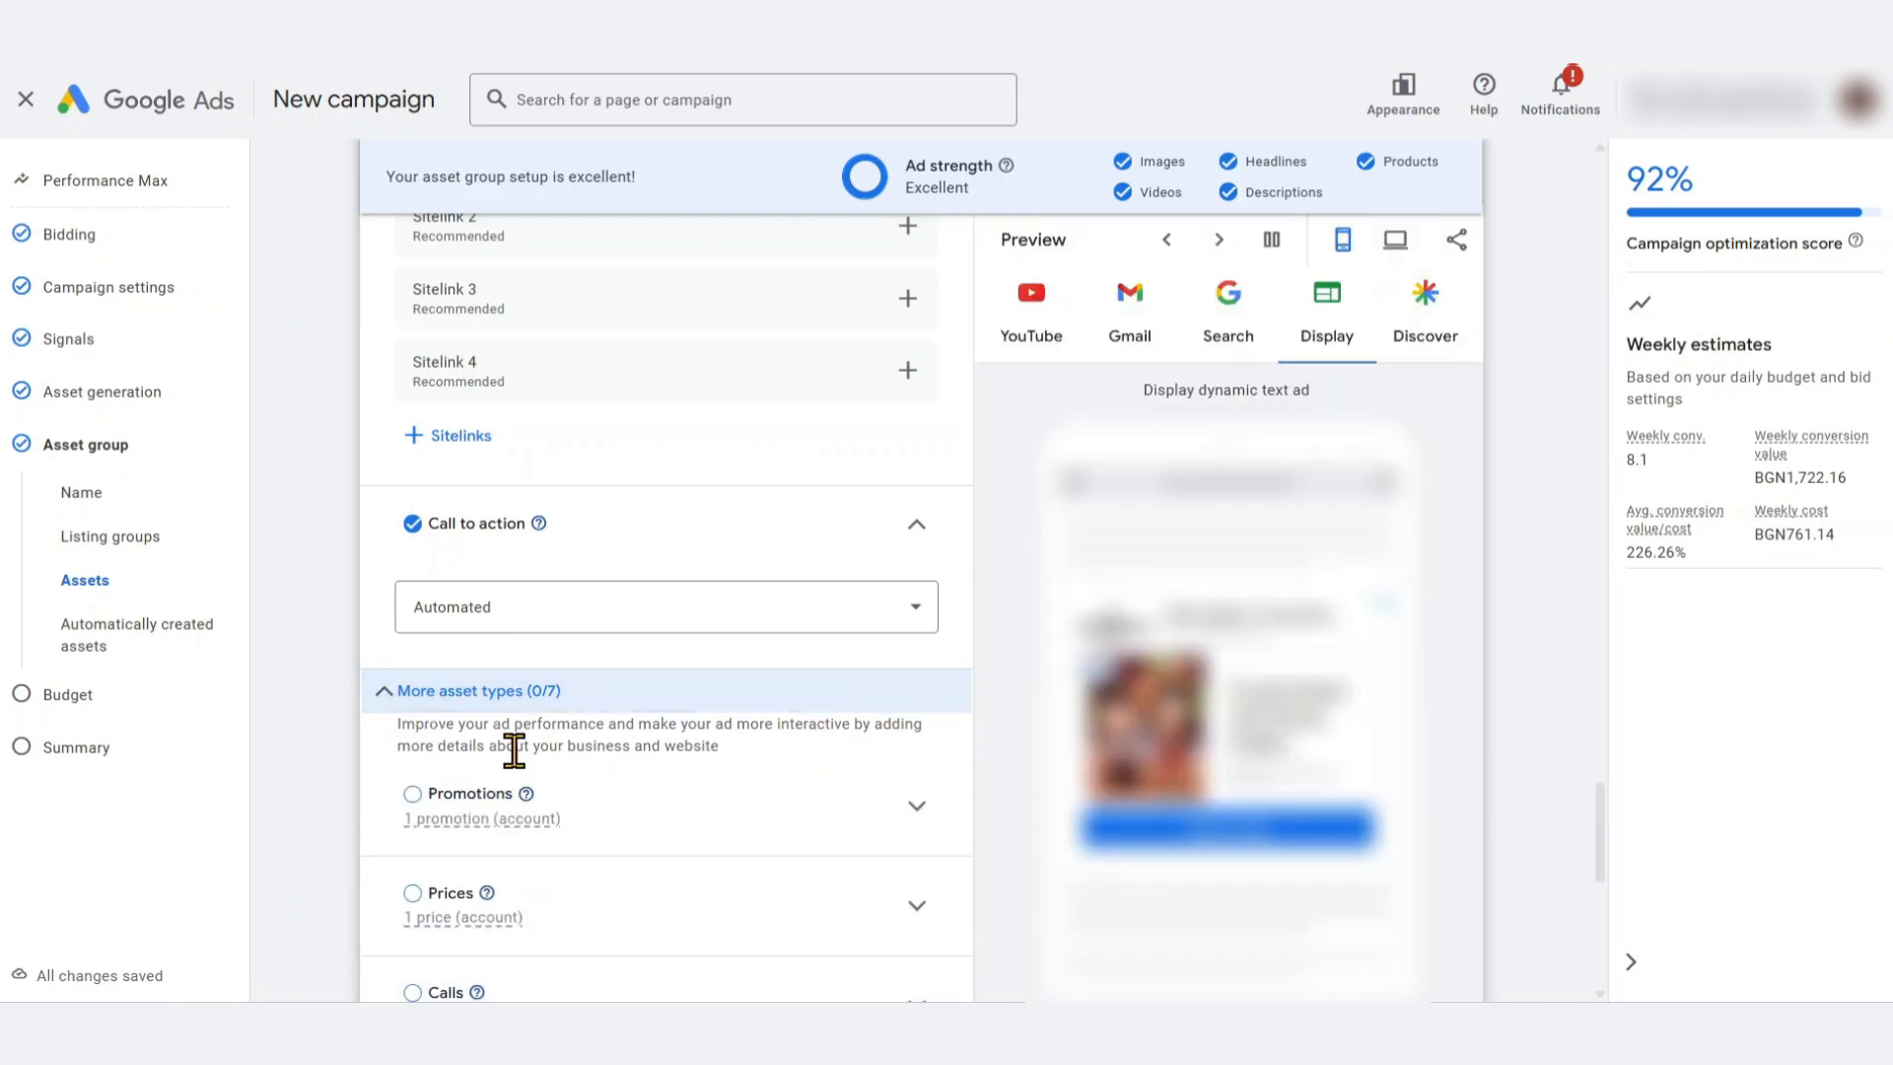
{"action": "scroll", "coordinate": [339, 686], "scroll_direction": "down", "scroll_amount": 1}
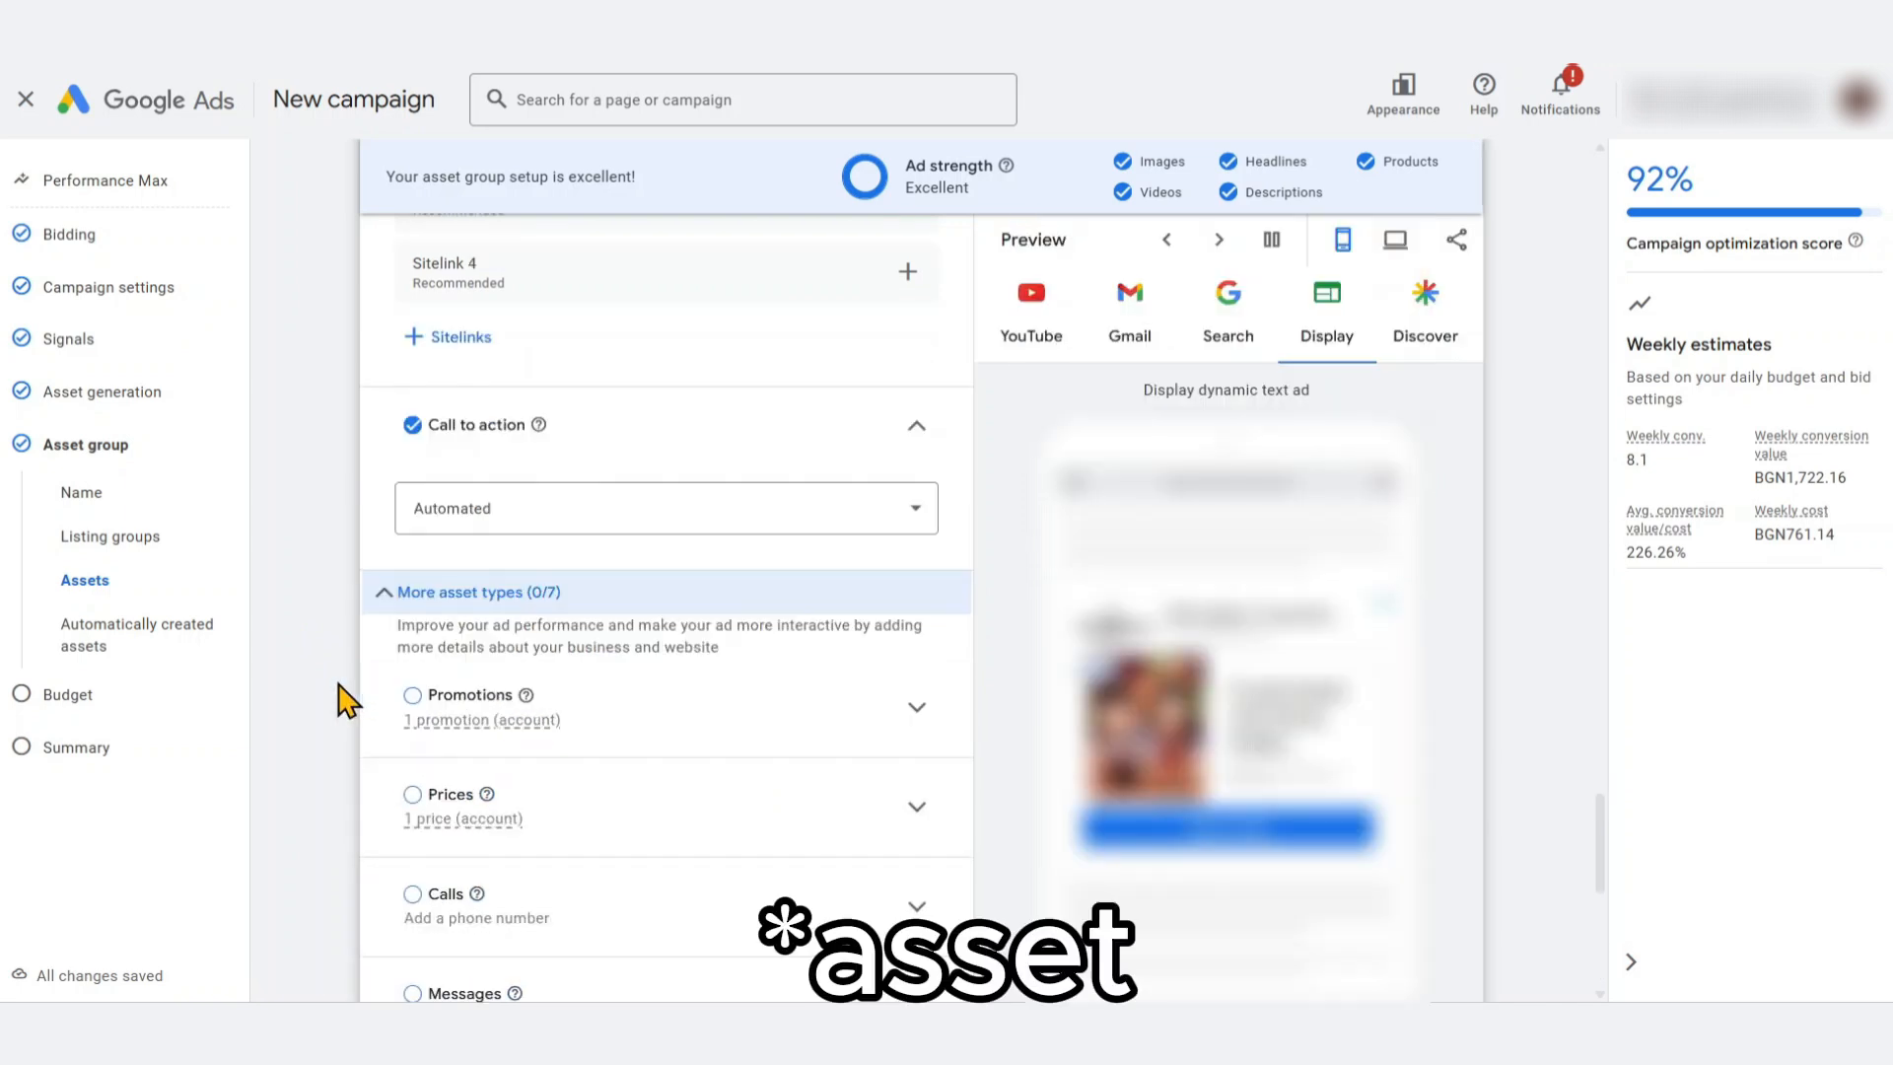
{"action": "scroll", "coordinate": [532, 695], "scroll_direction": "down", "scroll_amount": 2}
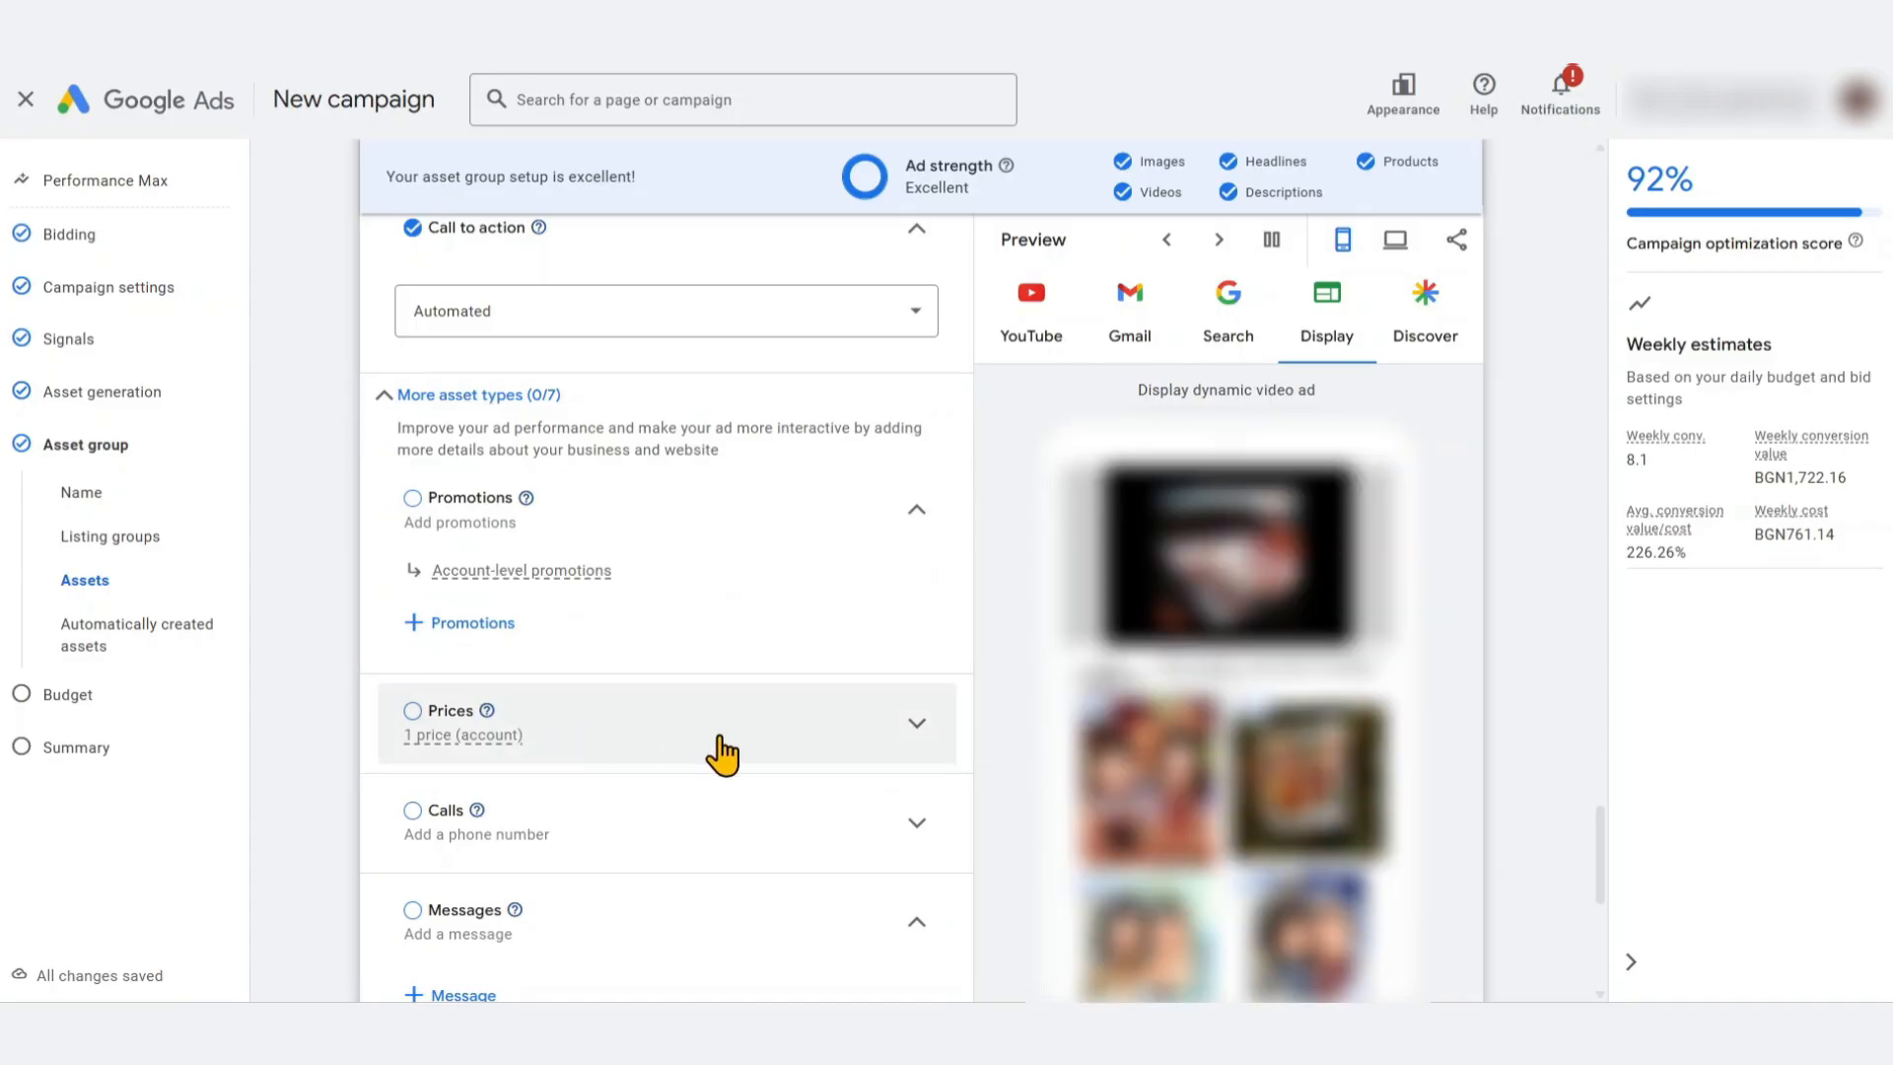
{"action": "left_click", "coordinate": [725, 752]}
{"action": "scroll", "coordinate": [739, 752], "scroll_direction": "down", "scroll_amount": 1}
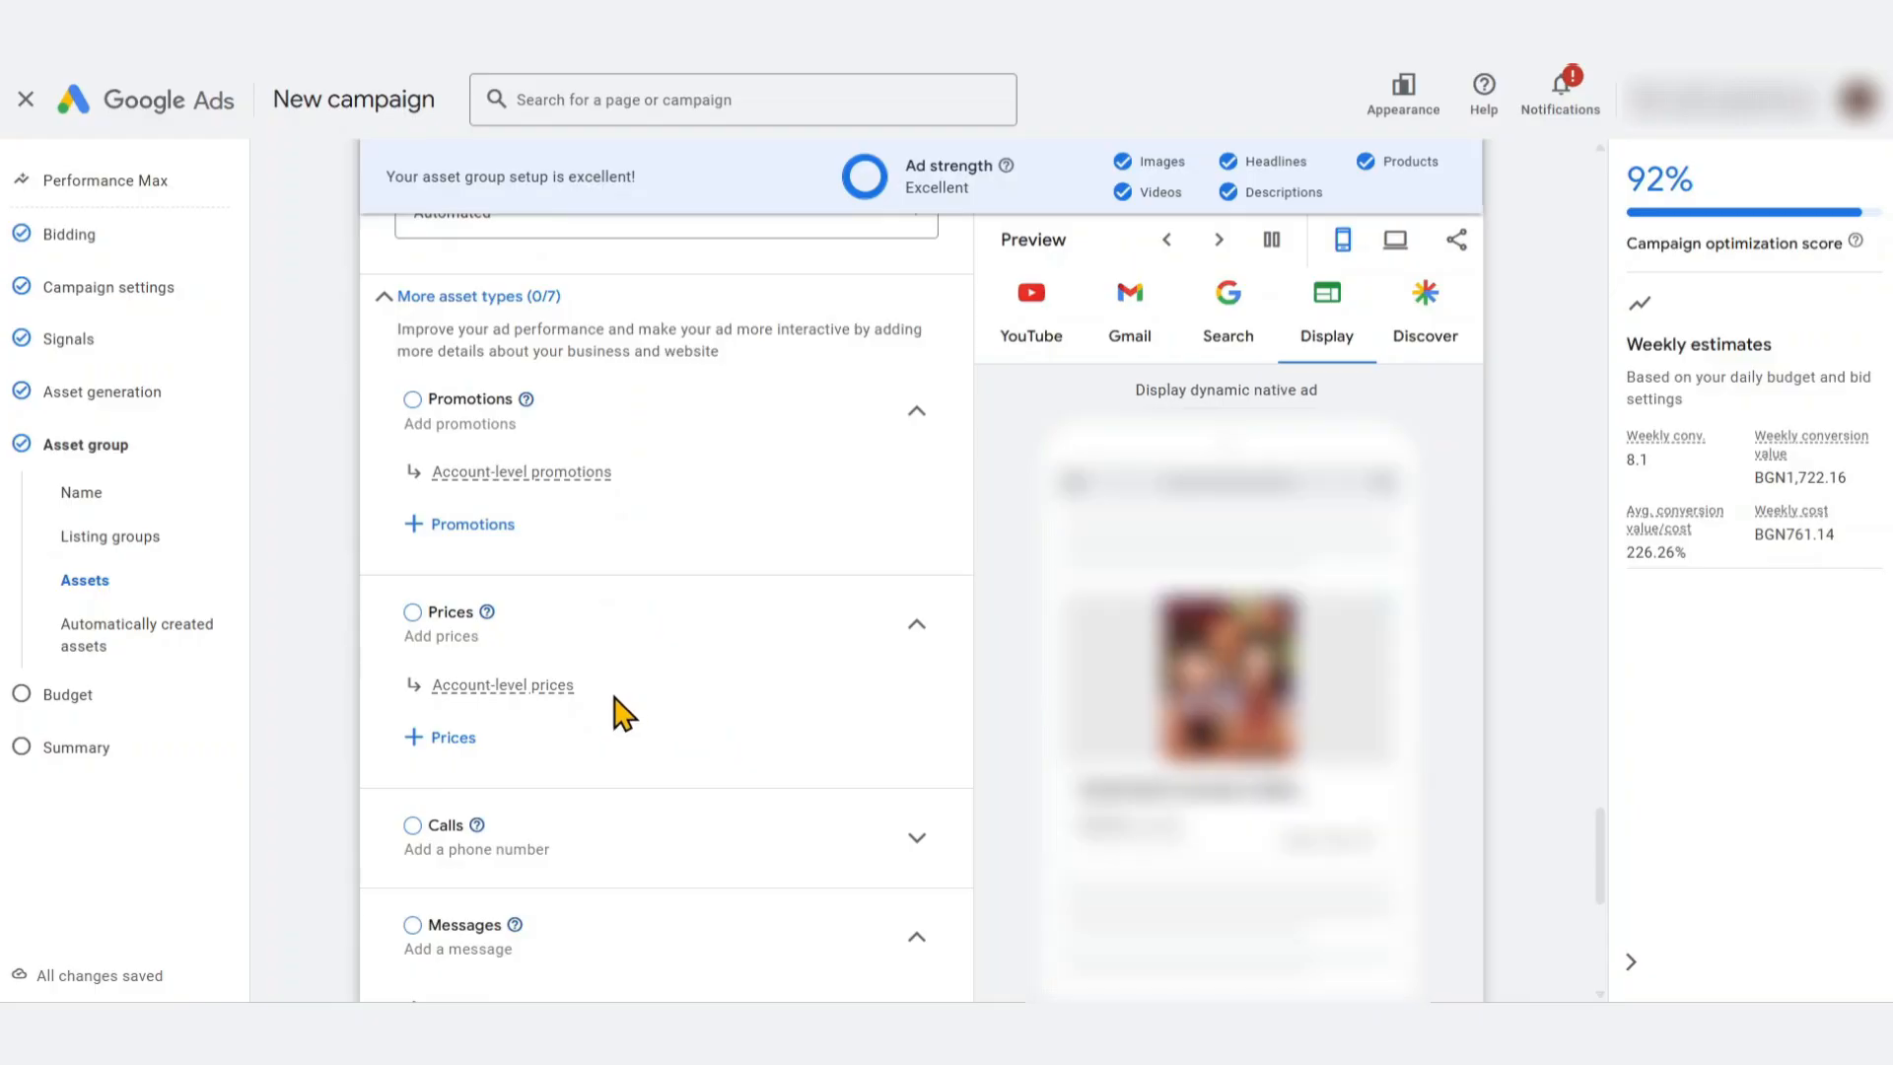
{"action": "scroll", "coordinate": [624, 712], "scroll_direction": "down", "scroll_amount": 1}
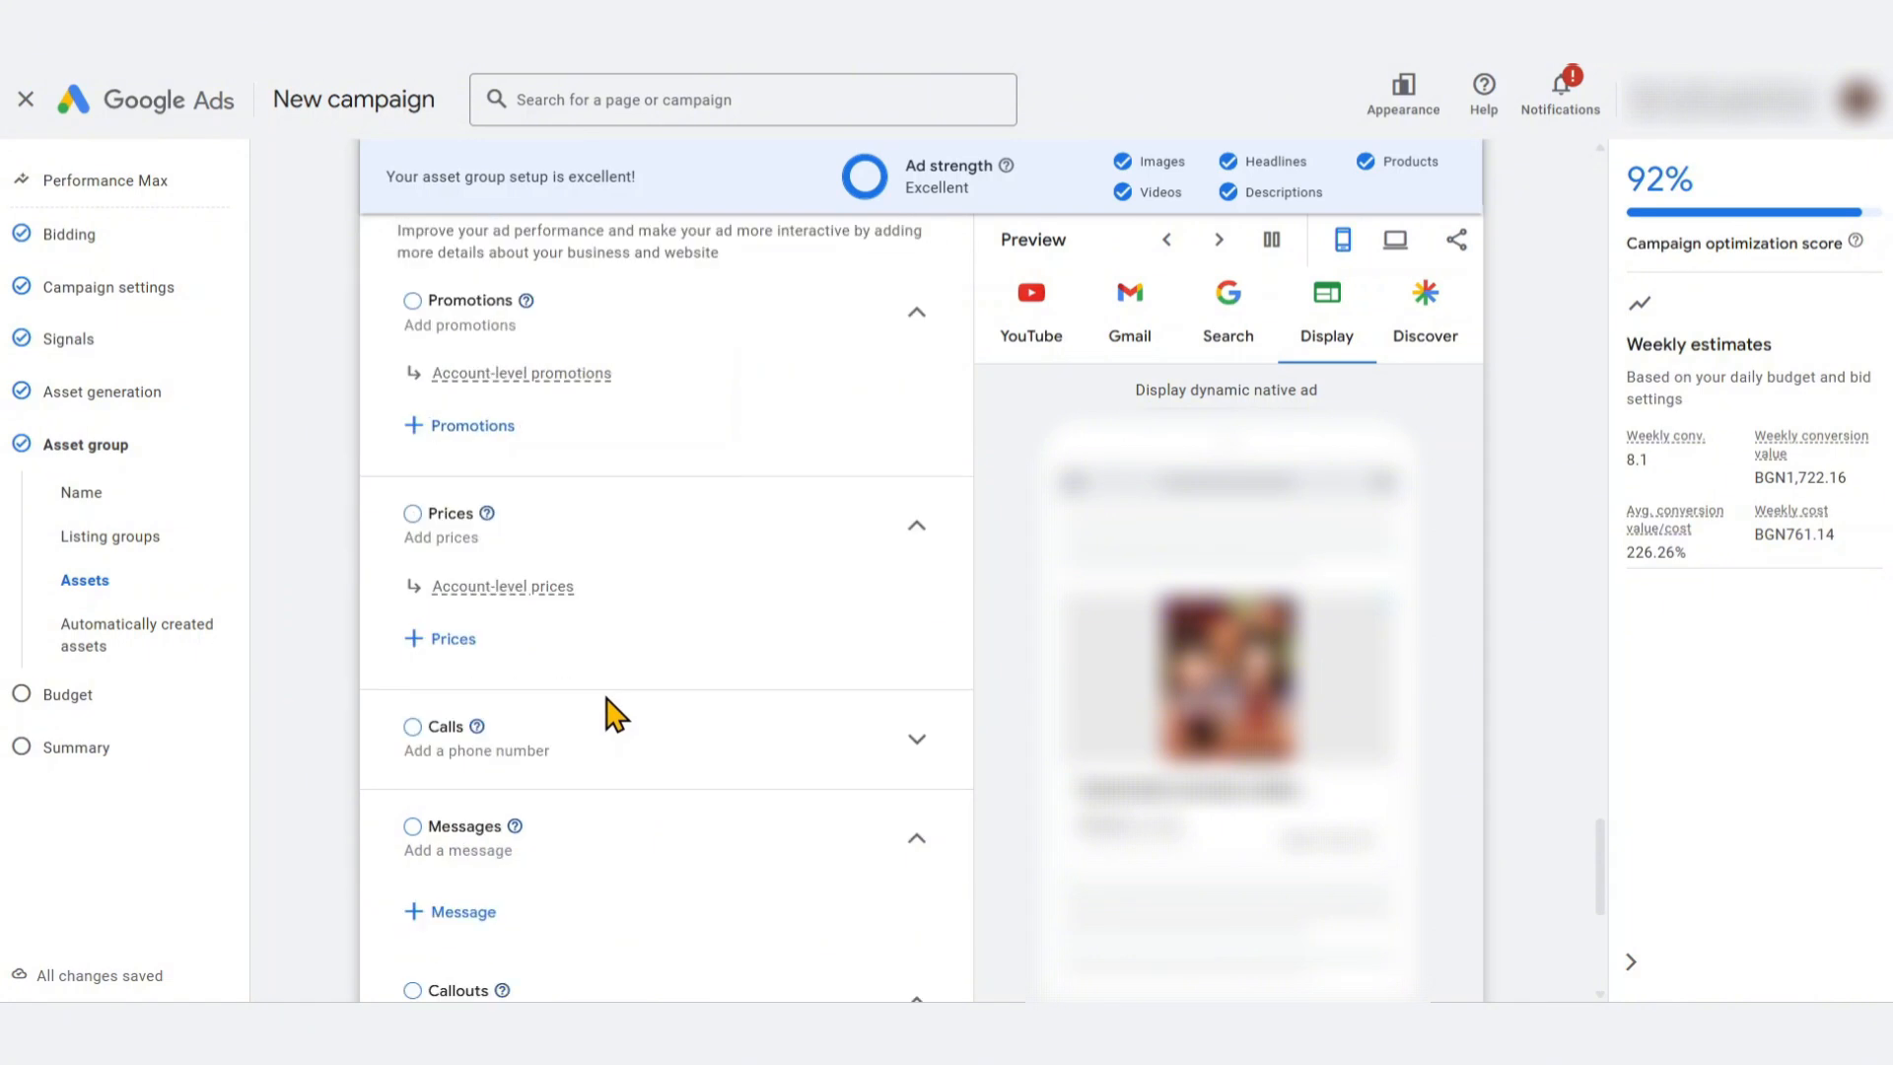
{"action": "left_click", "coordinate": [622, 769]}
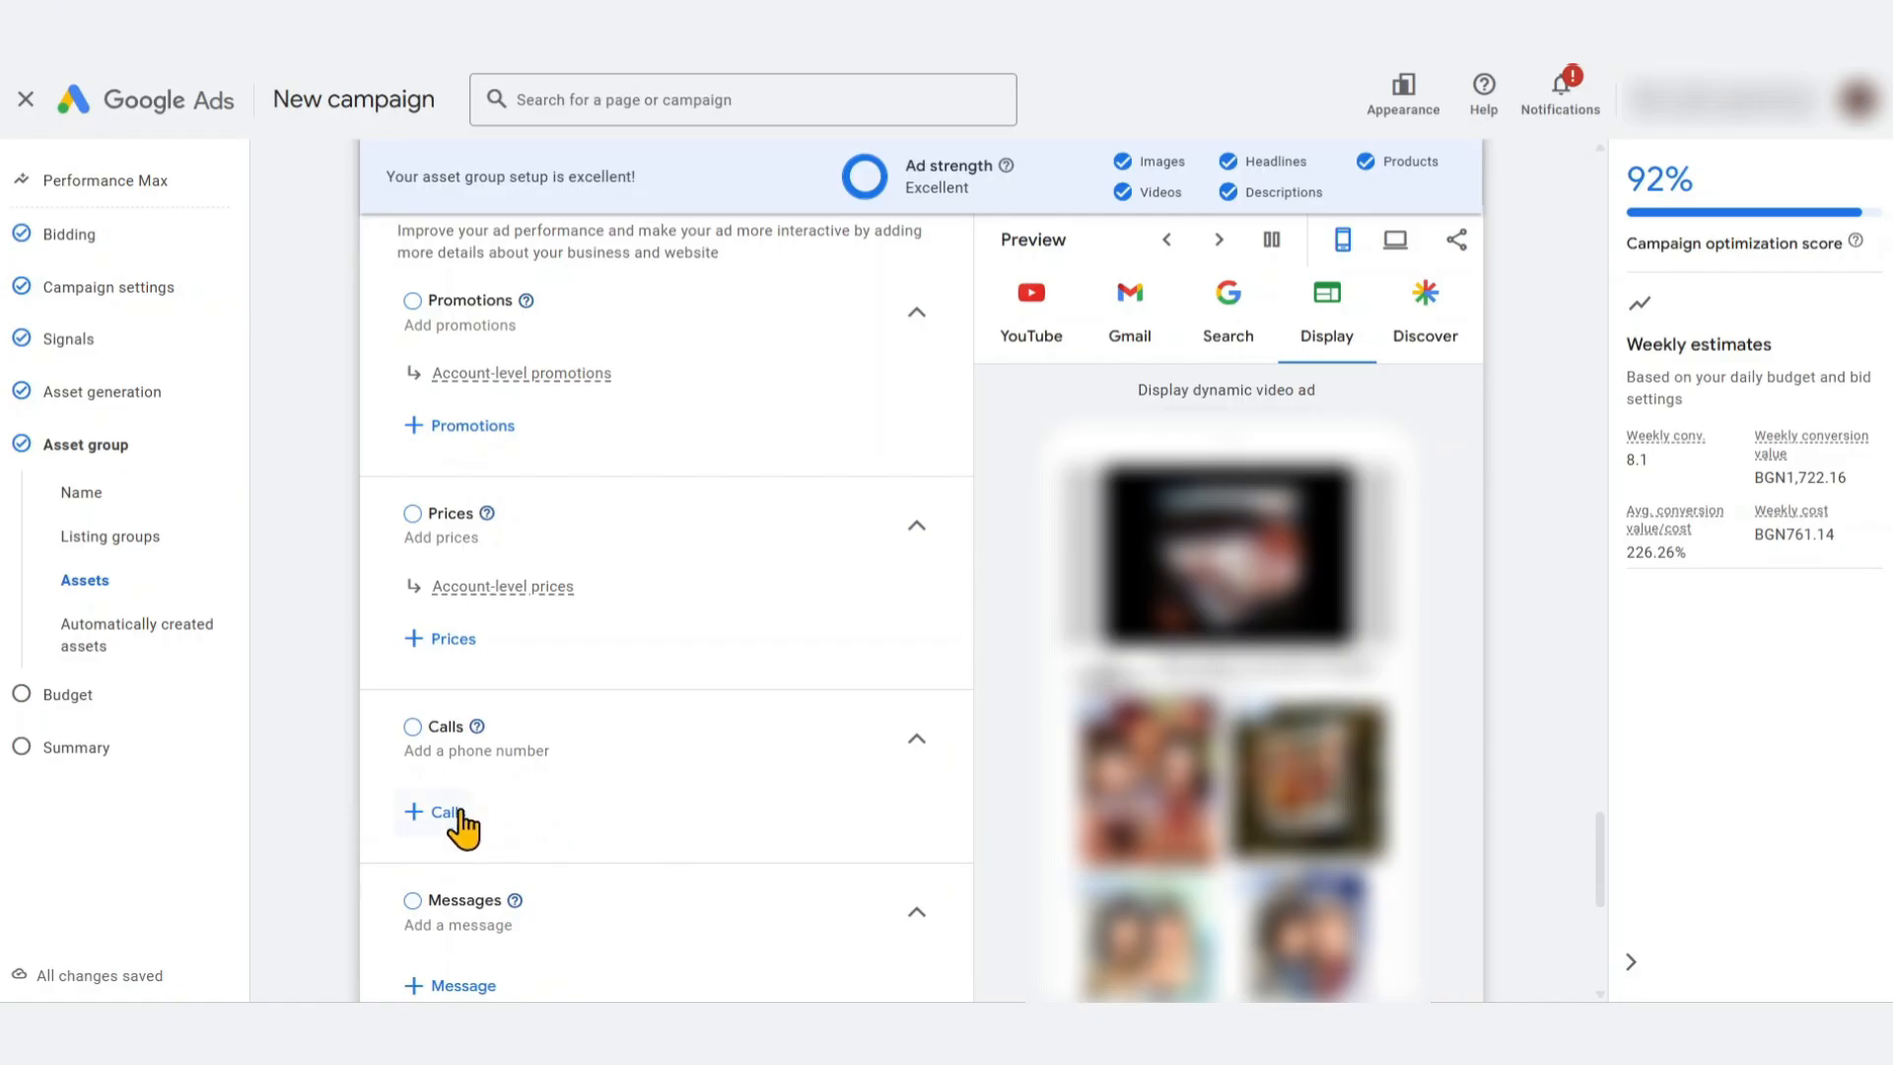
Look over the remaining asset types: Messages, Callouts, Structured snippets and Lead forms, expanding the structured snippets section
{"action": "scroll", "coordinate": [533, 818], "scroll_direction": "down", "scroll_amount": 3}
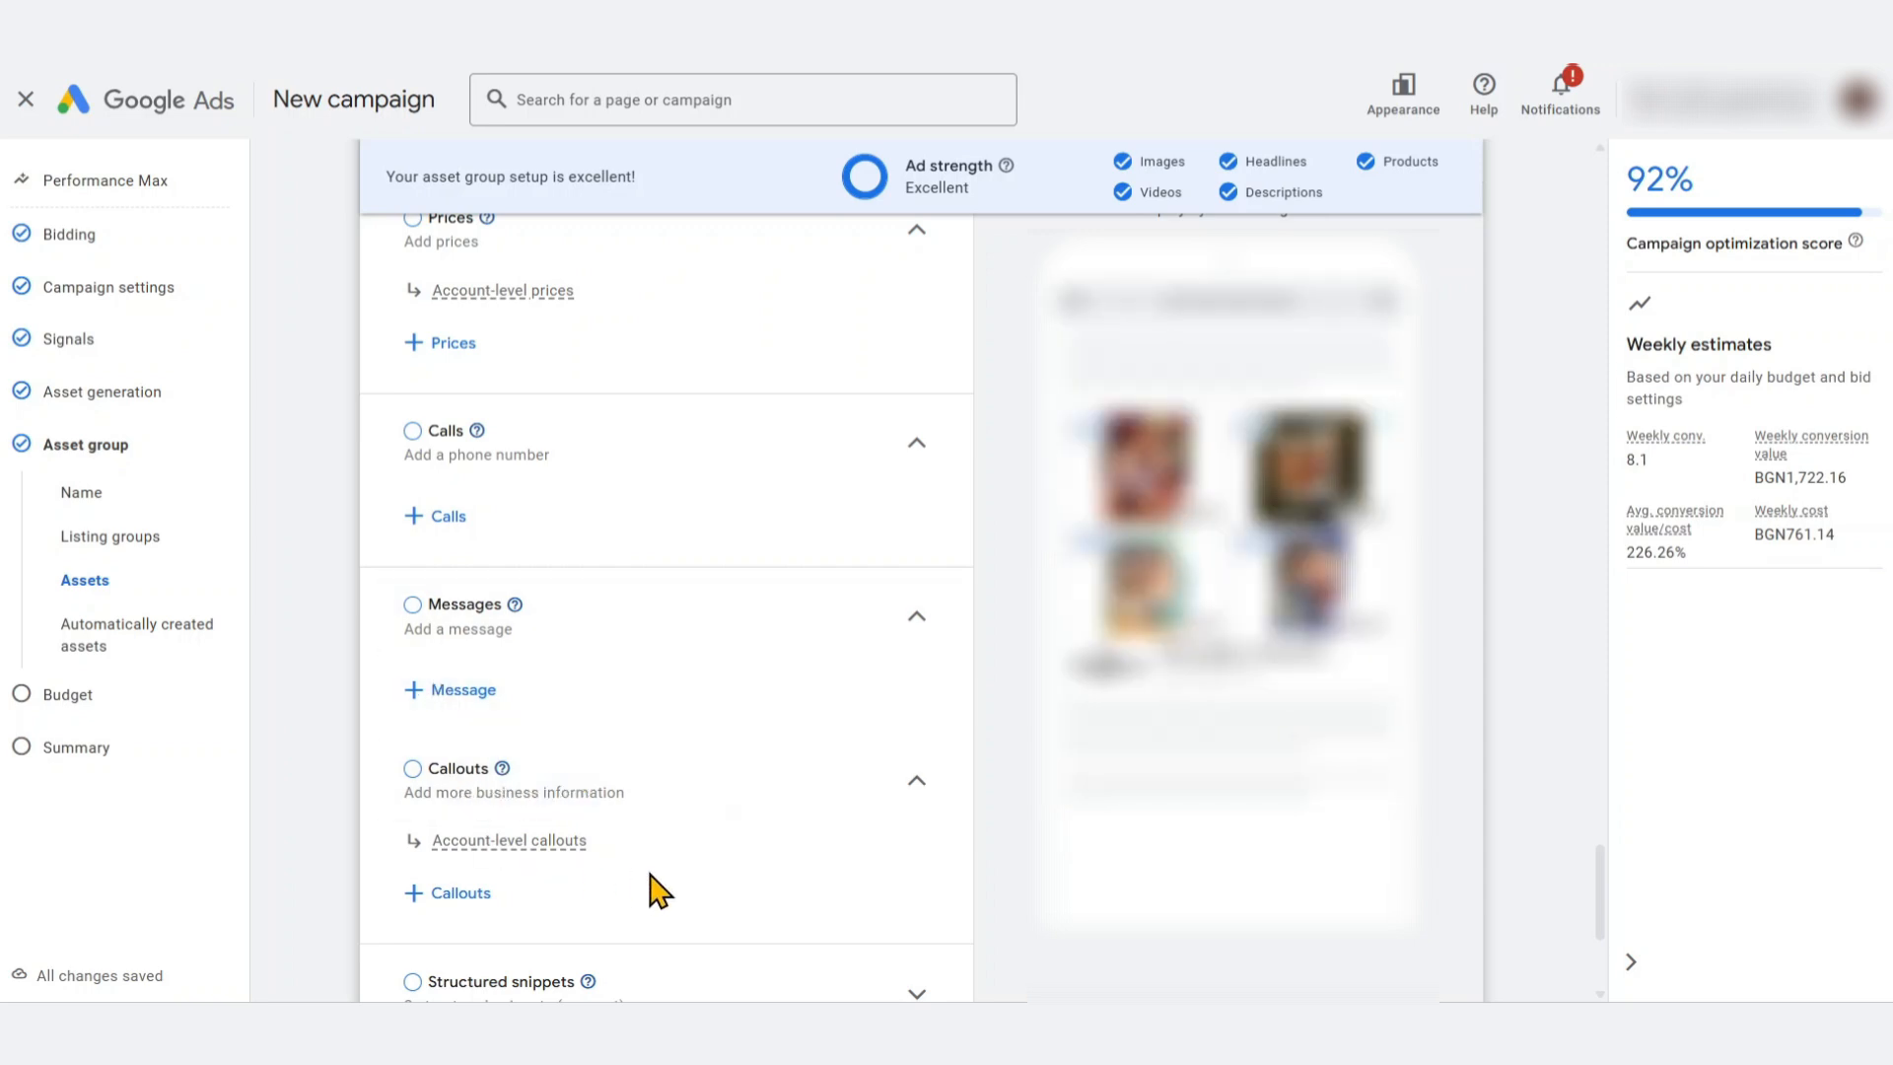
{"action": "scroll", "coordinate": [650, 875], "scroll_direction": "down", "scroll_amount": 1}
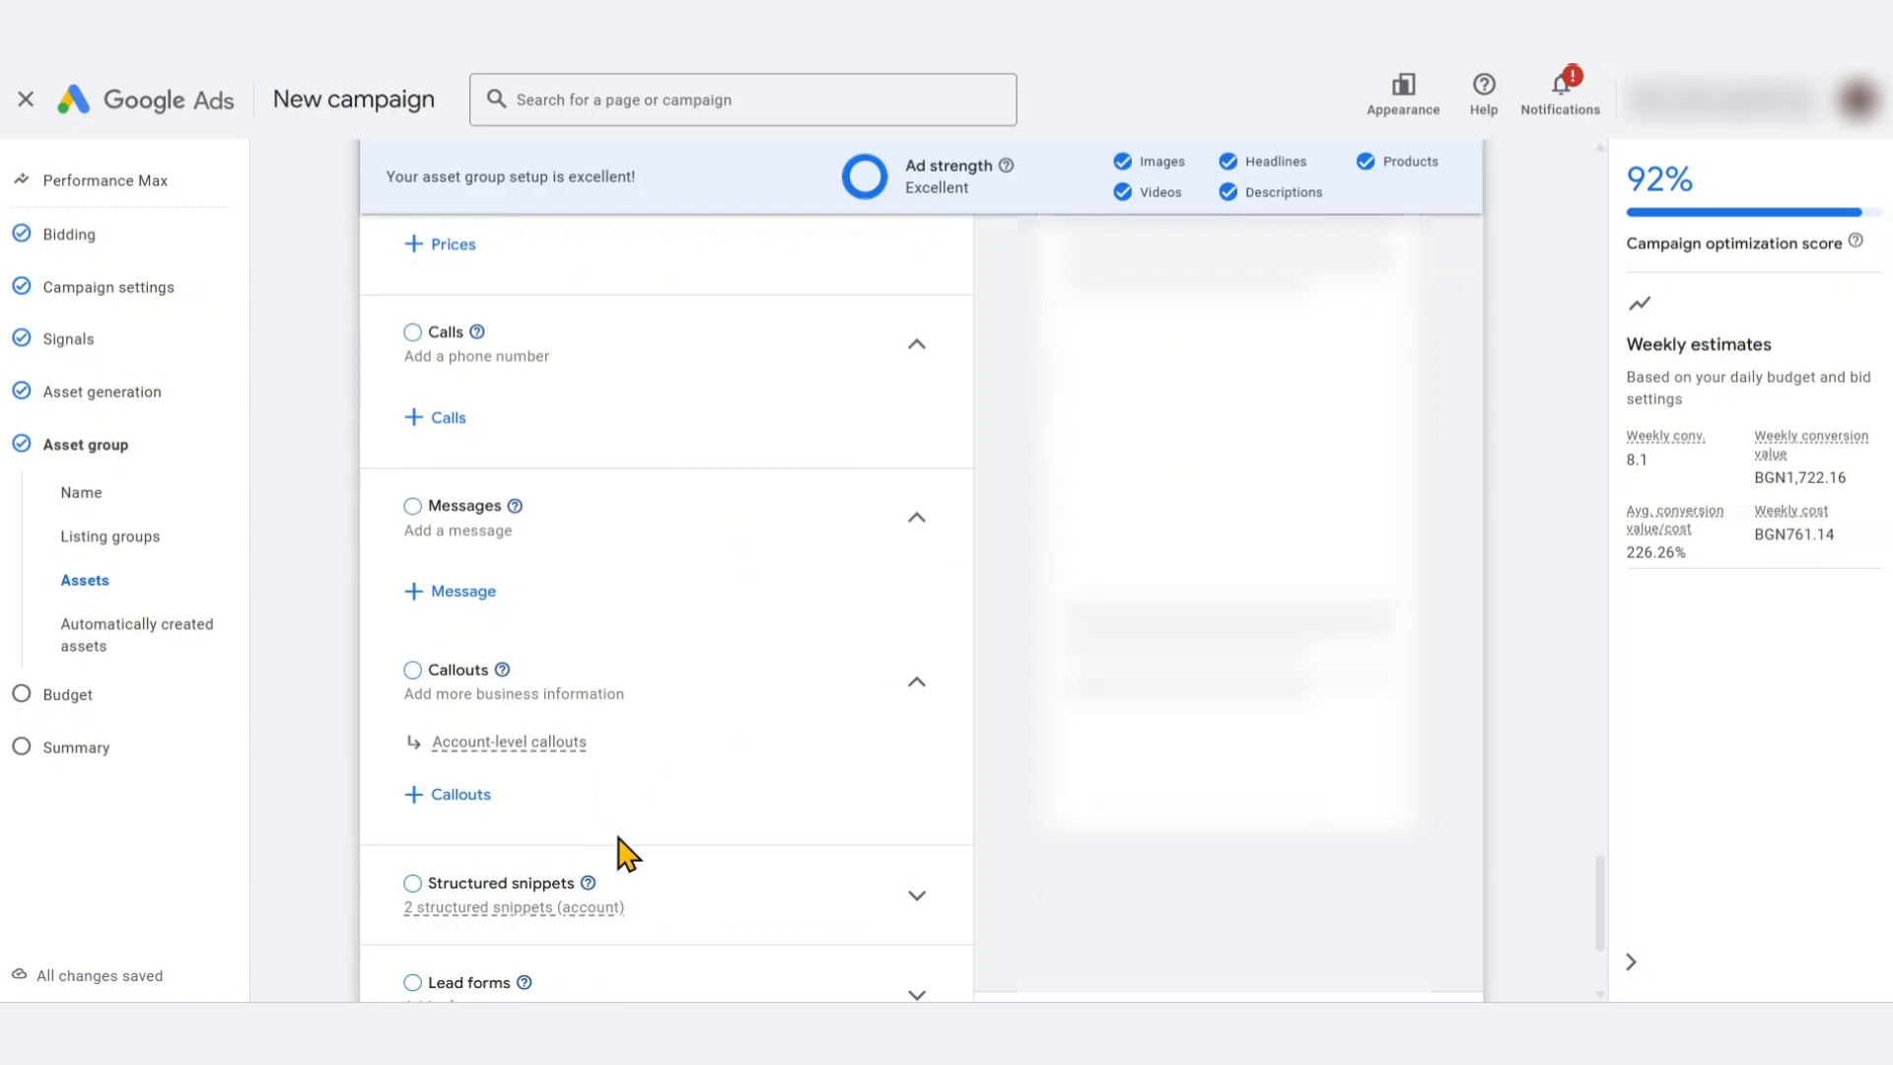
{"action": "scroll", "coordinate": [618, 850], "scroll_direction": "down", "scroll_amount": 3}
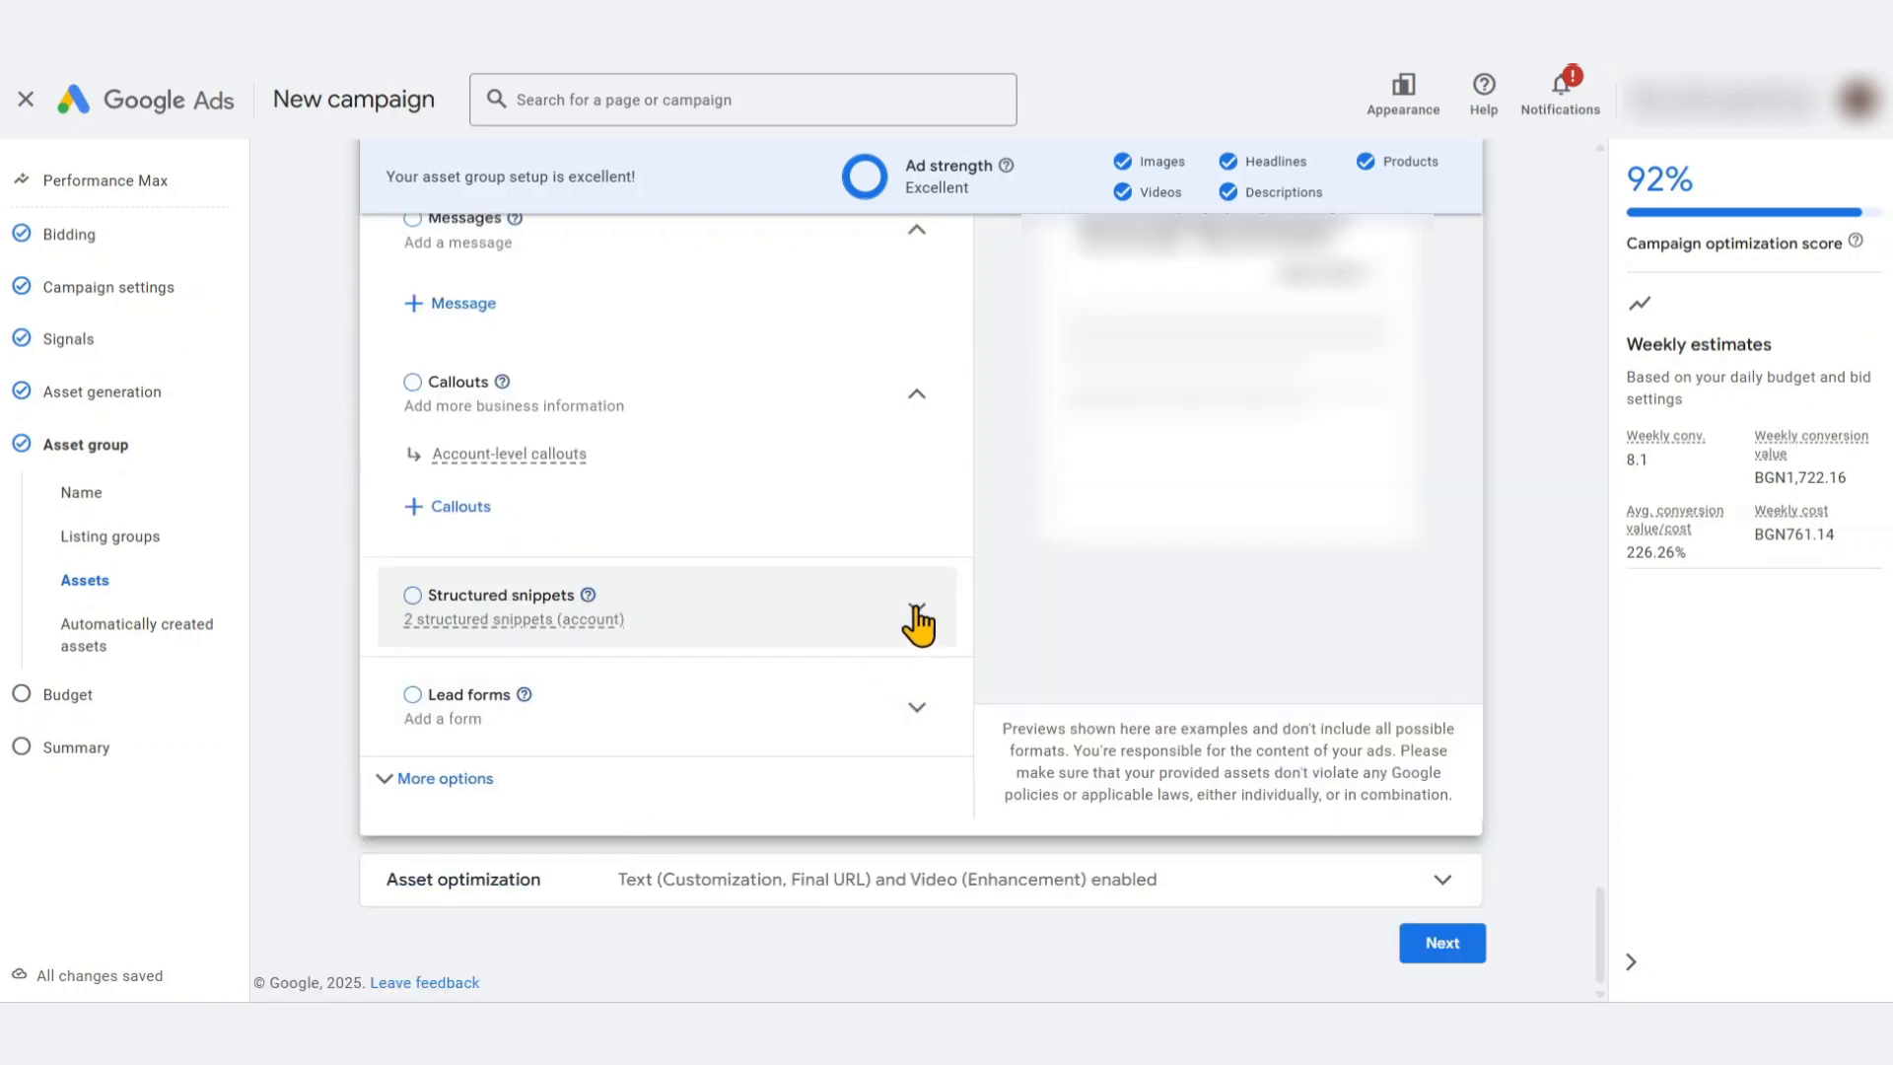
{"action": "left_click", "coordinate": [915, 609]}
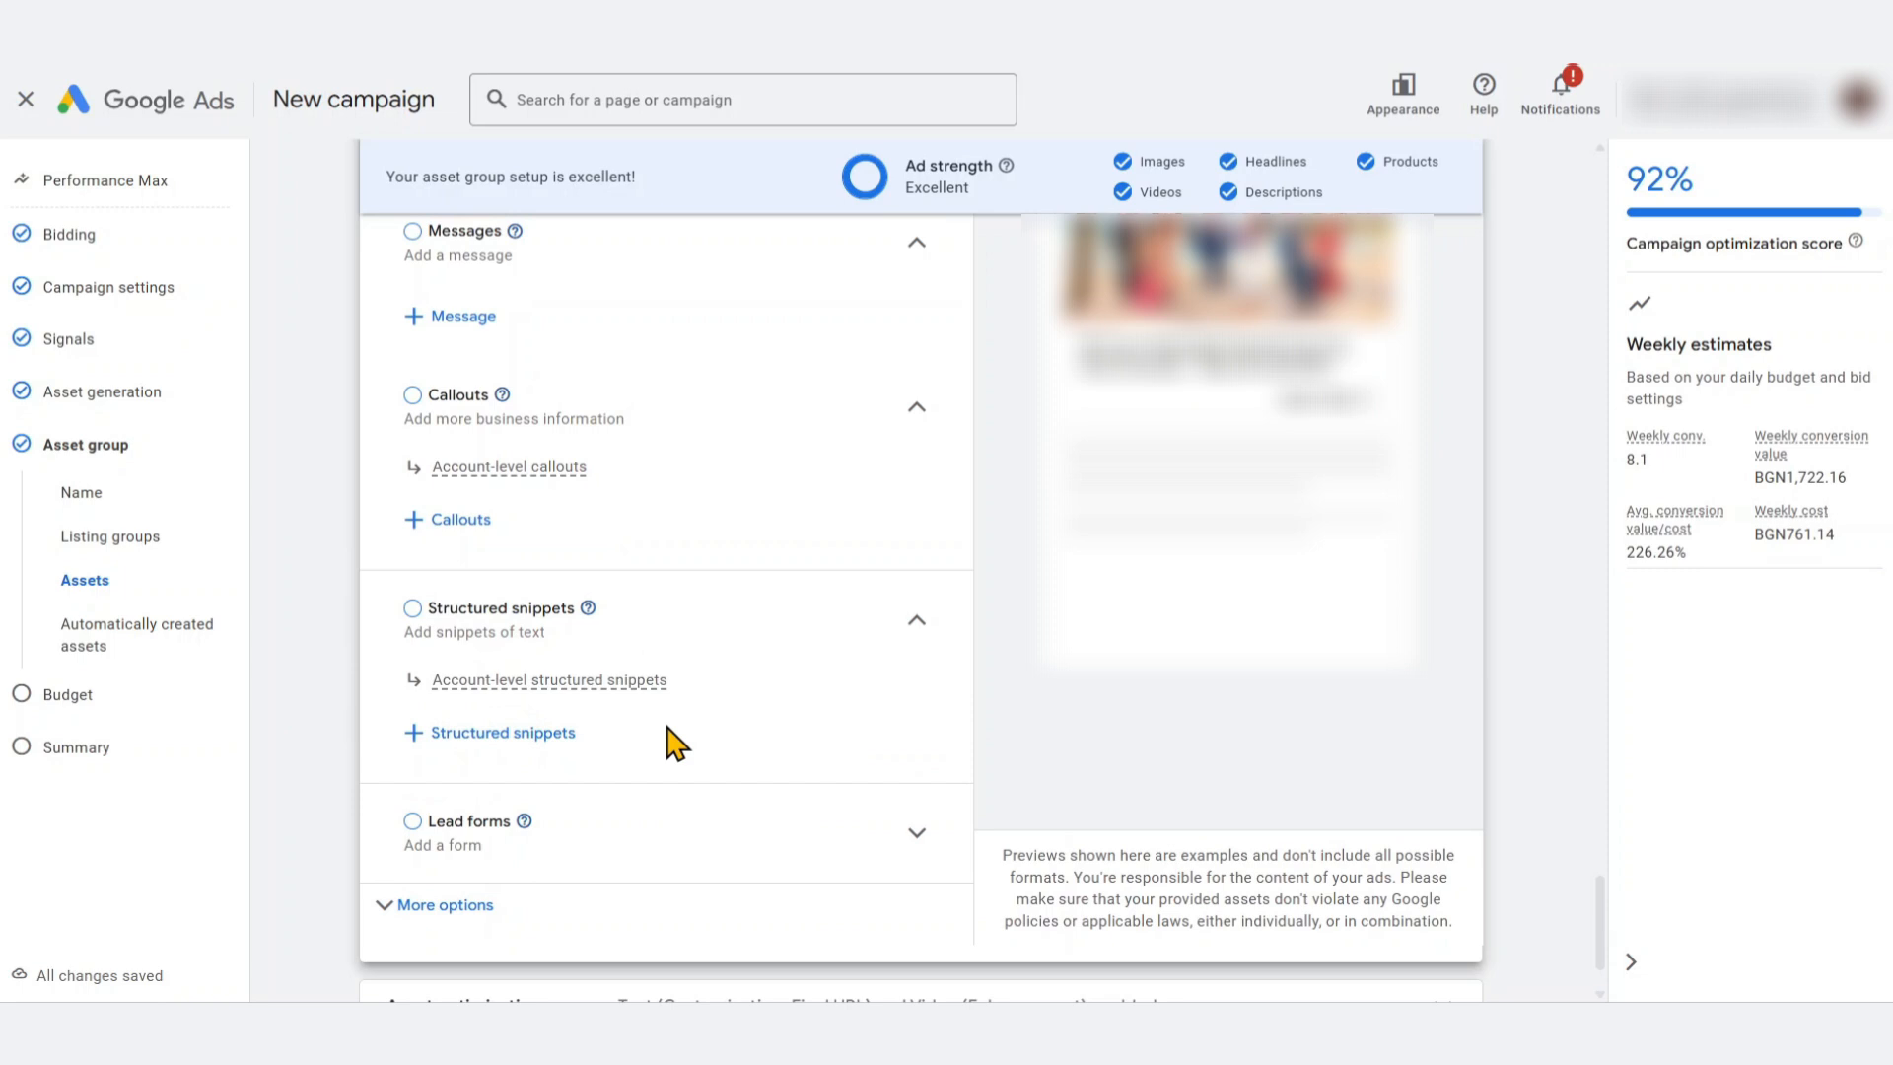
{"action": "scroll", "coordinate": [677, 744], "scroll_direction": "down", "scroll_amount": 1}
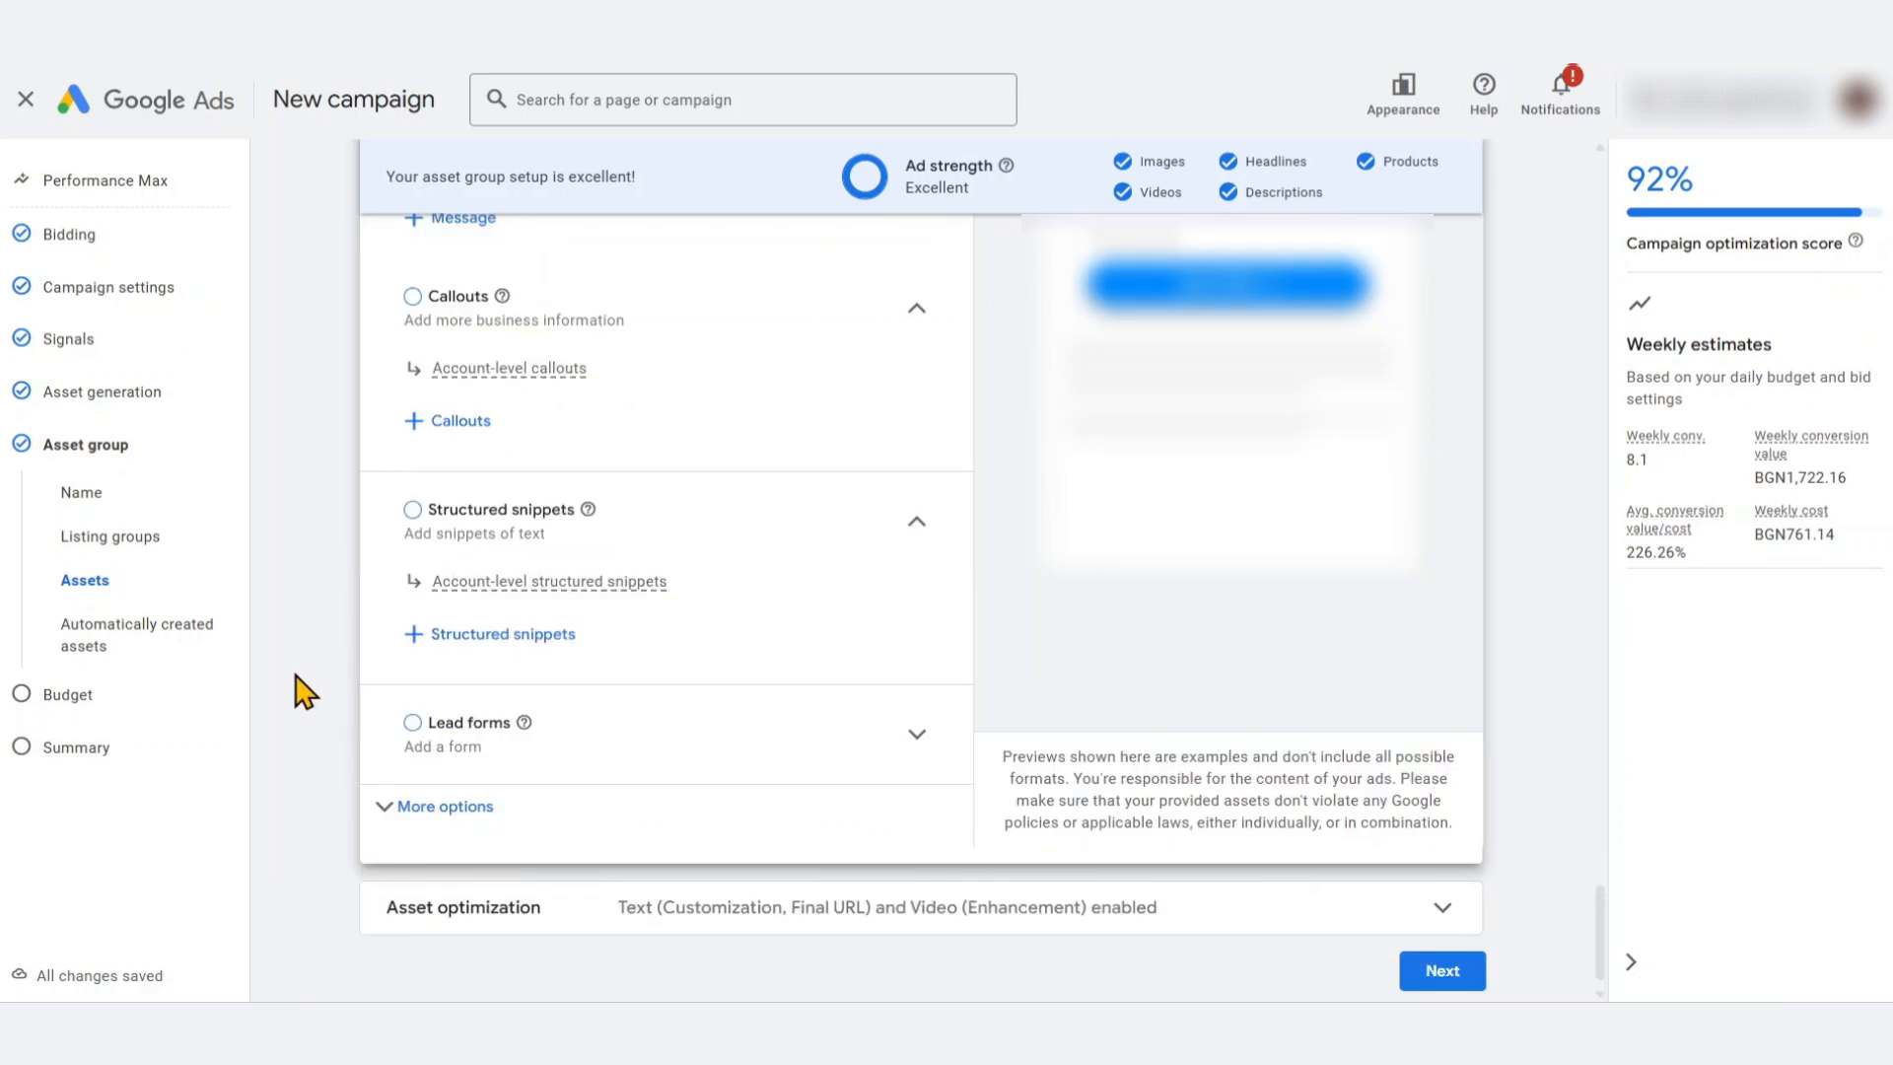
{"action": "scroll", "coordinate": [296, 691], "scroll_direction": "down", "scroll_amount": 1}
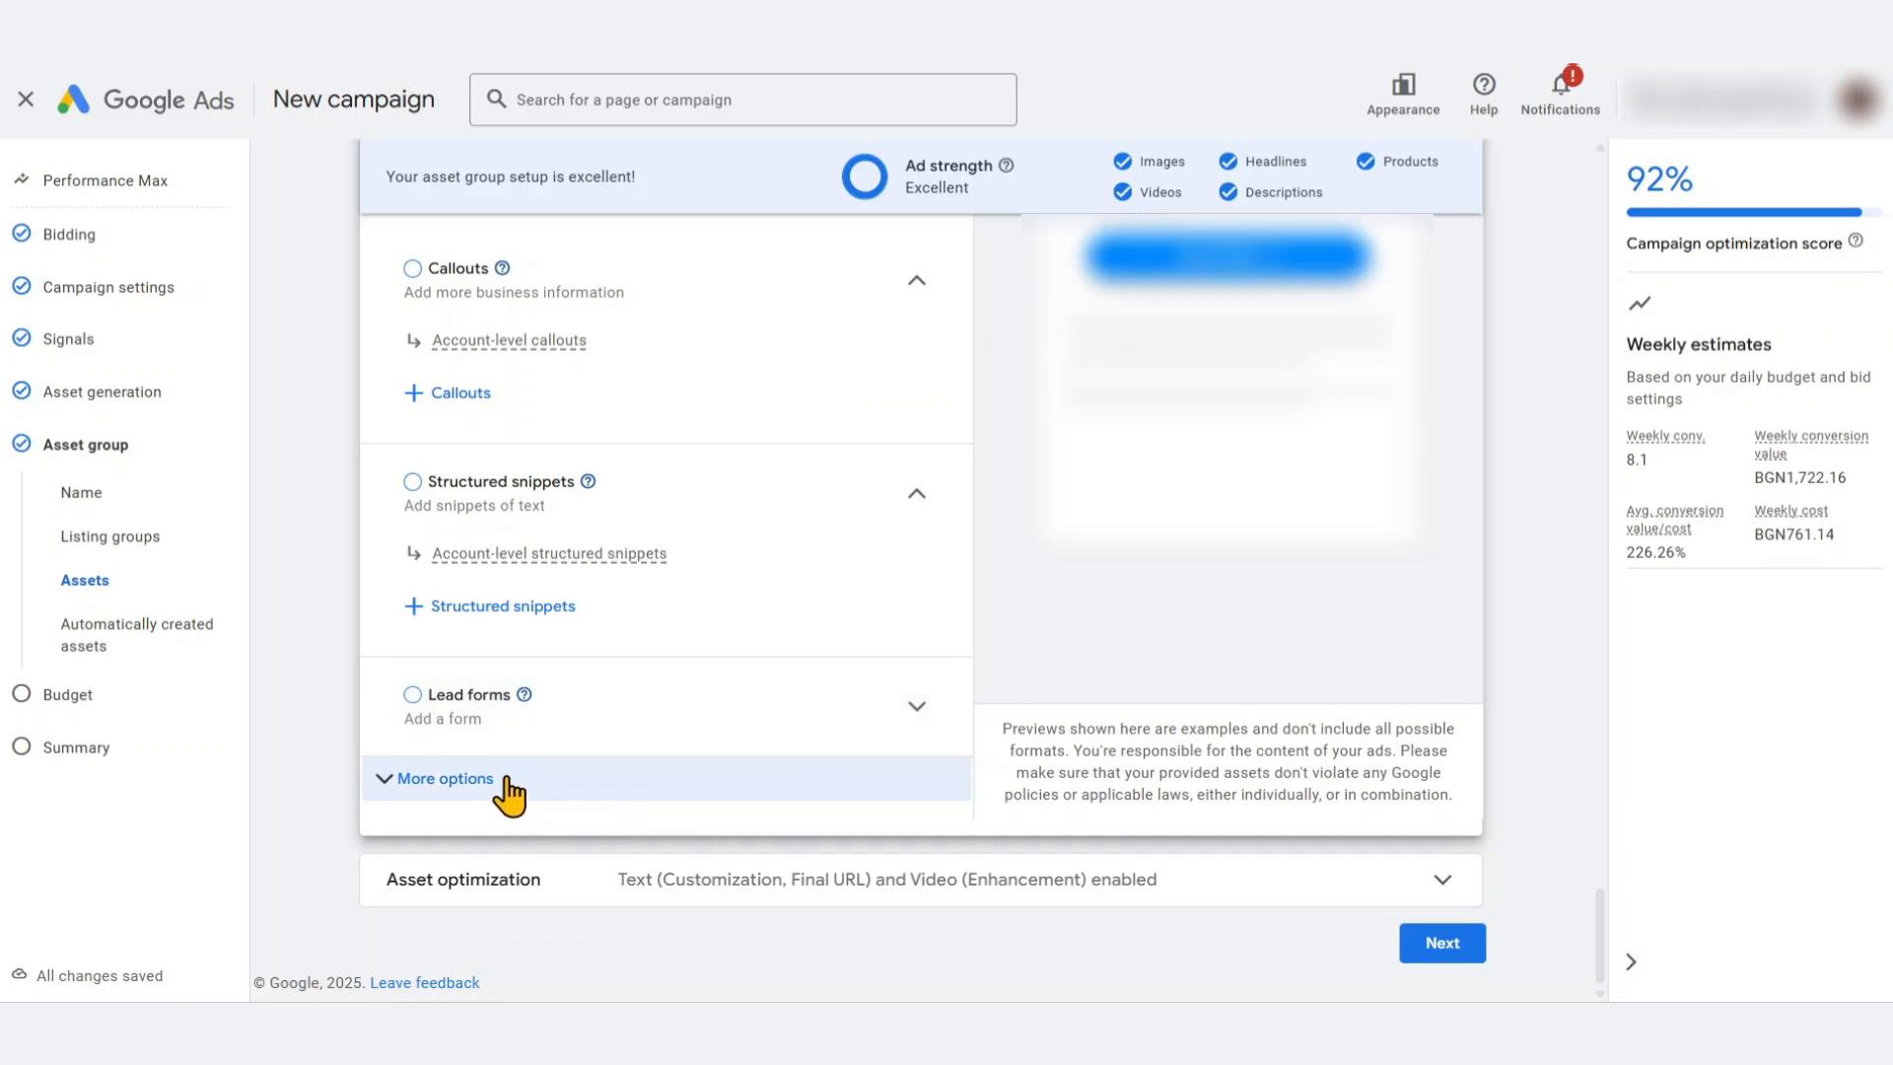
Expand the asset group's additional options and set the first display path field to stud-earrings
{"action": "left_click", "coordinate": [571, 789]}
{"action": "scroll", "coordinate": [474, 759], "scroll_direction": "down", "scroll_amount": 5}
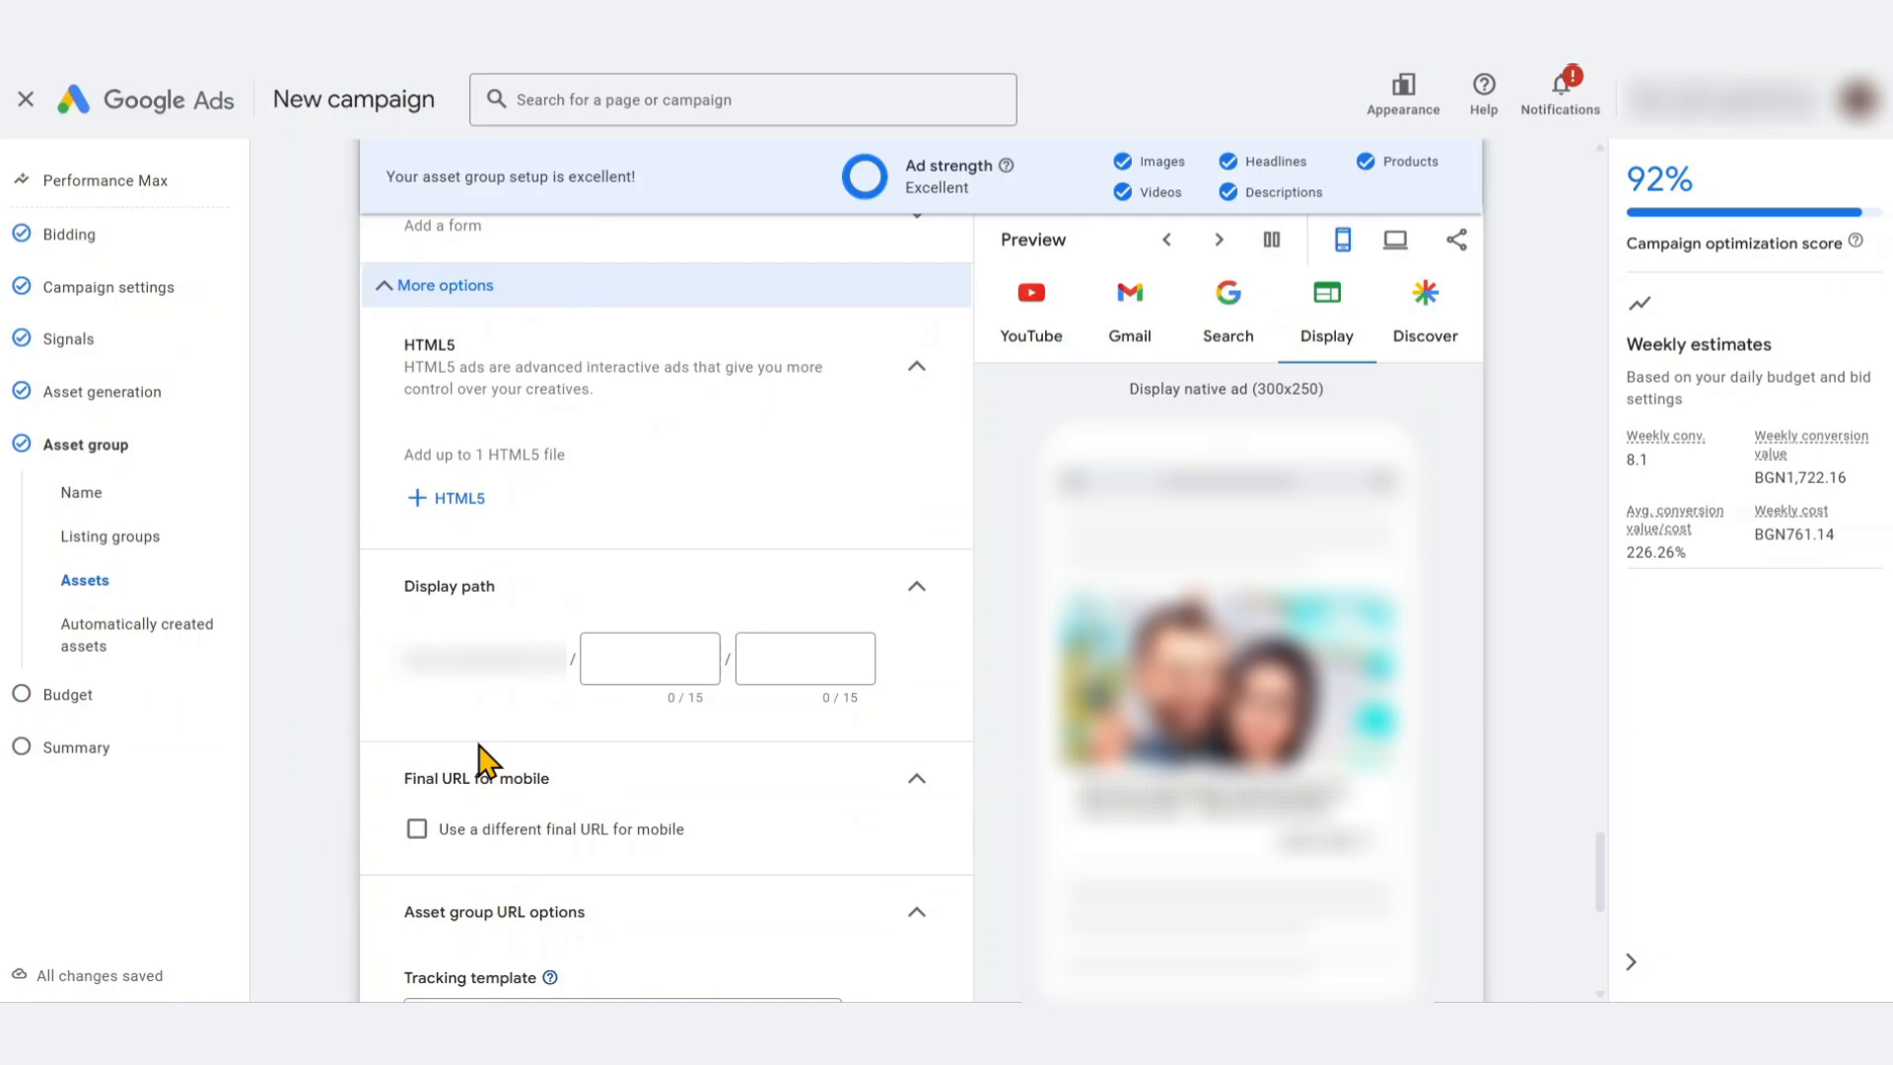
{"action": "scroll", "coordinate": [315, 636], "scroll_direction": "down", "scroll_amount": 1}
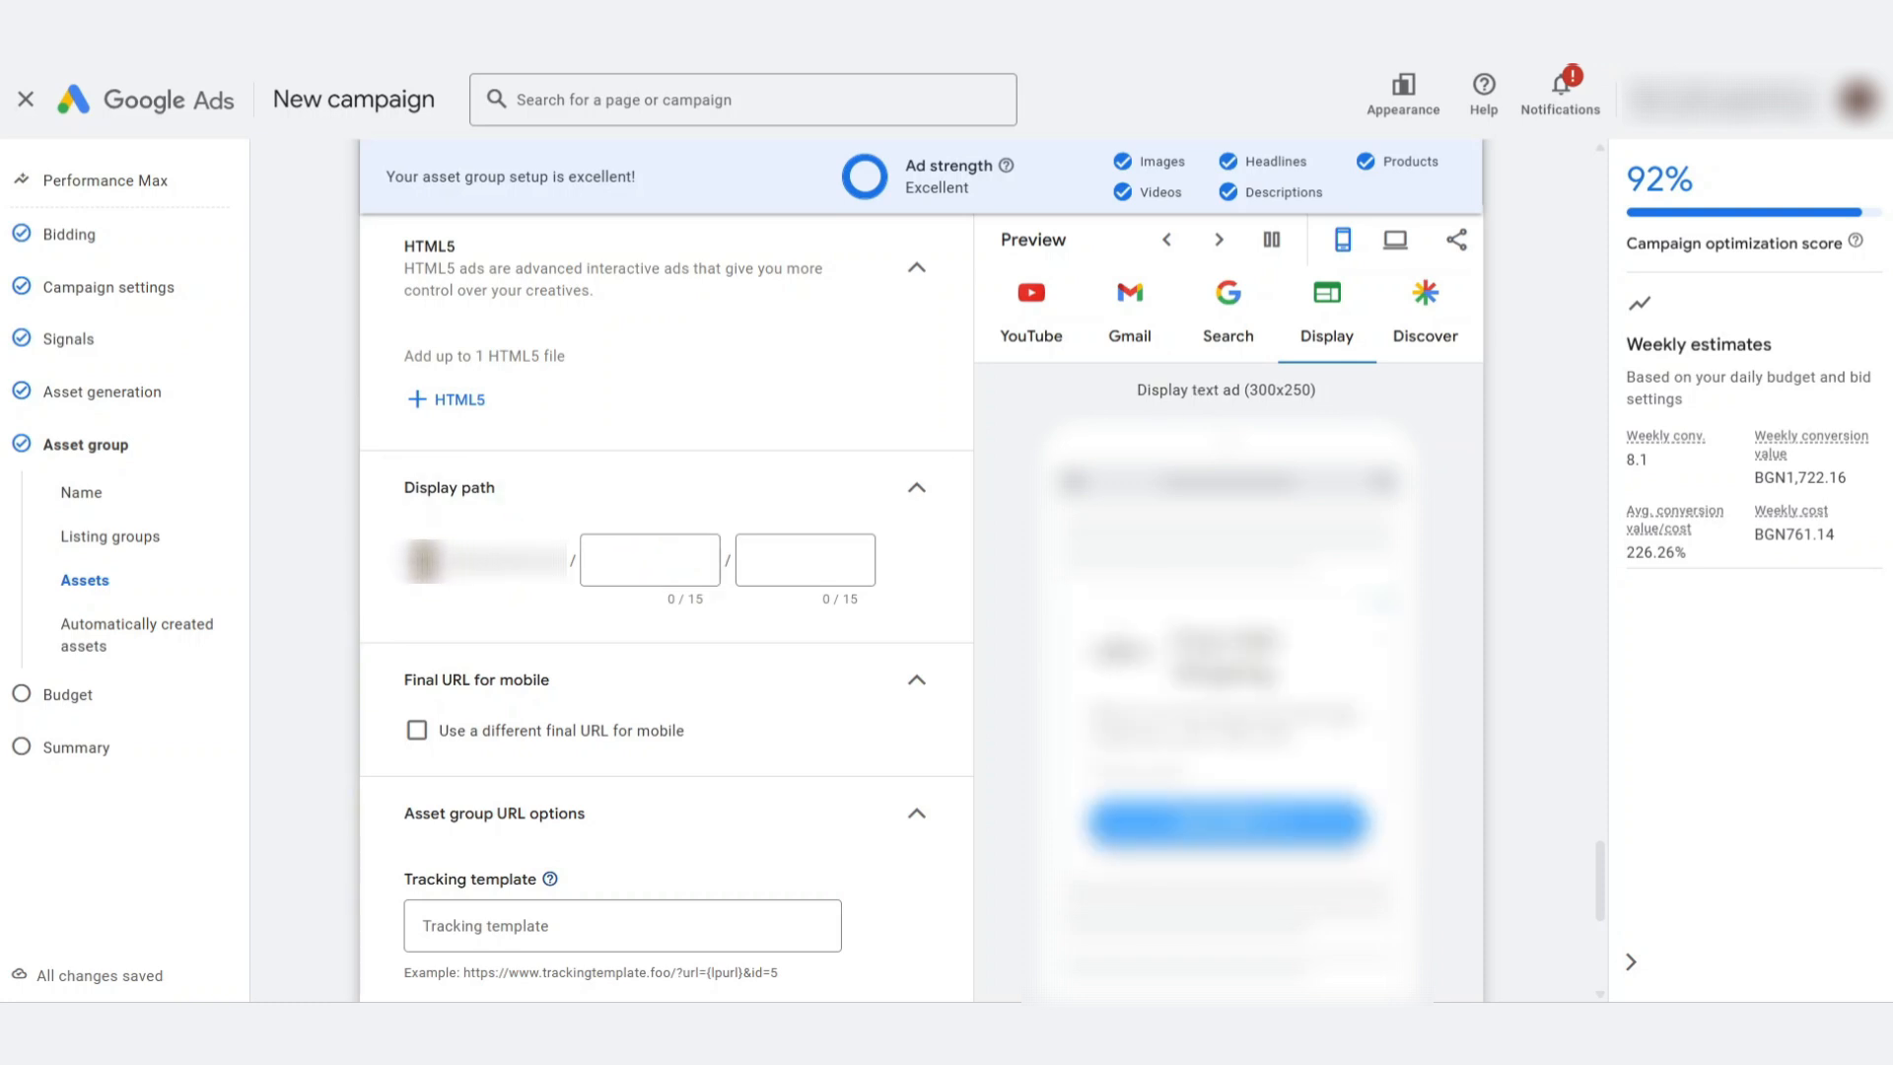
{"action": "left_click", "coordinate": [641, 566]}
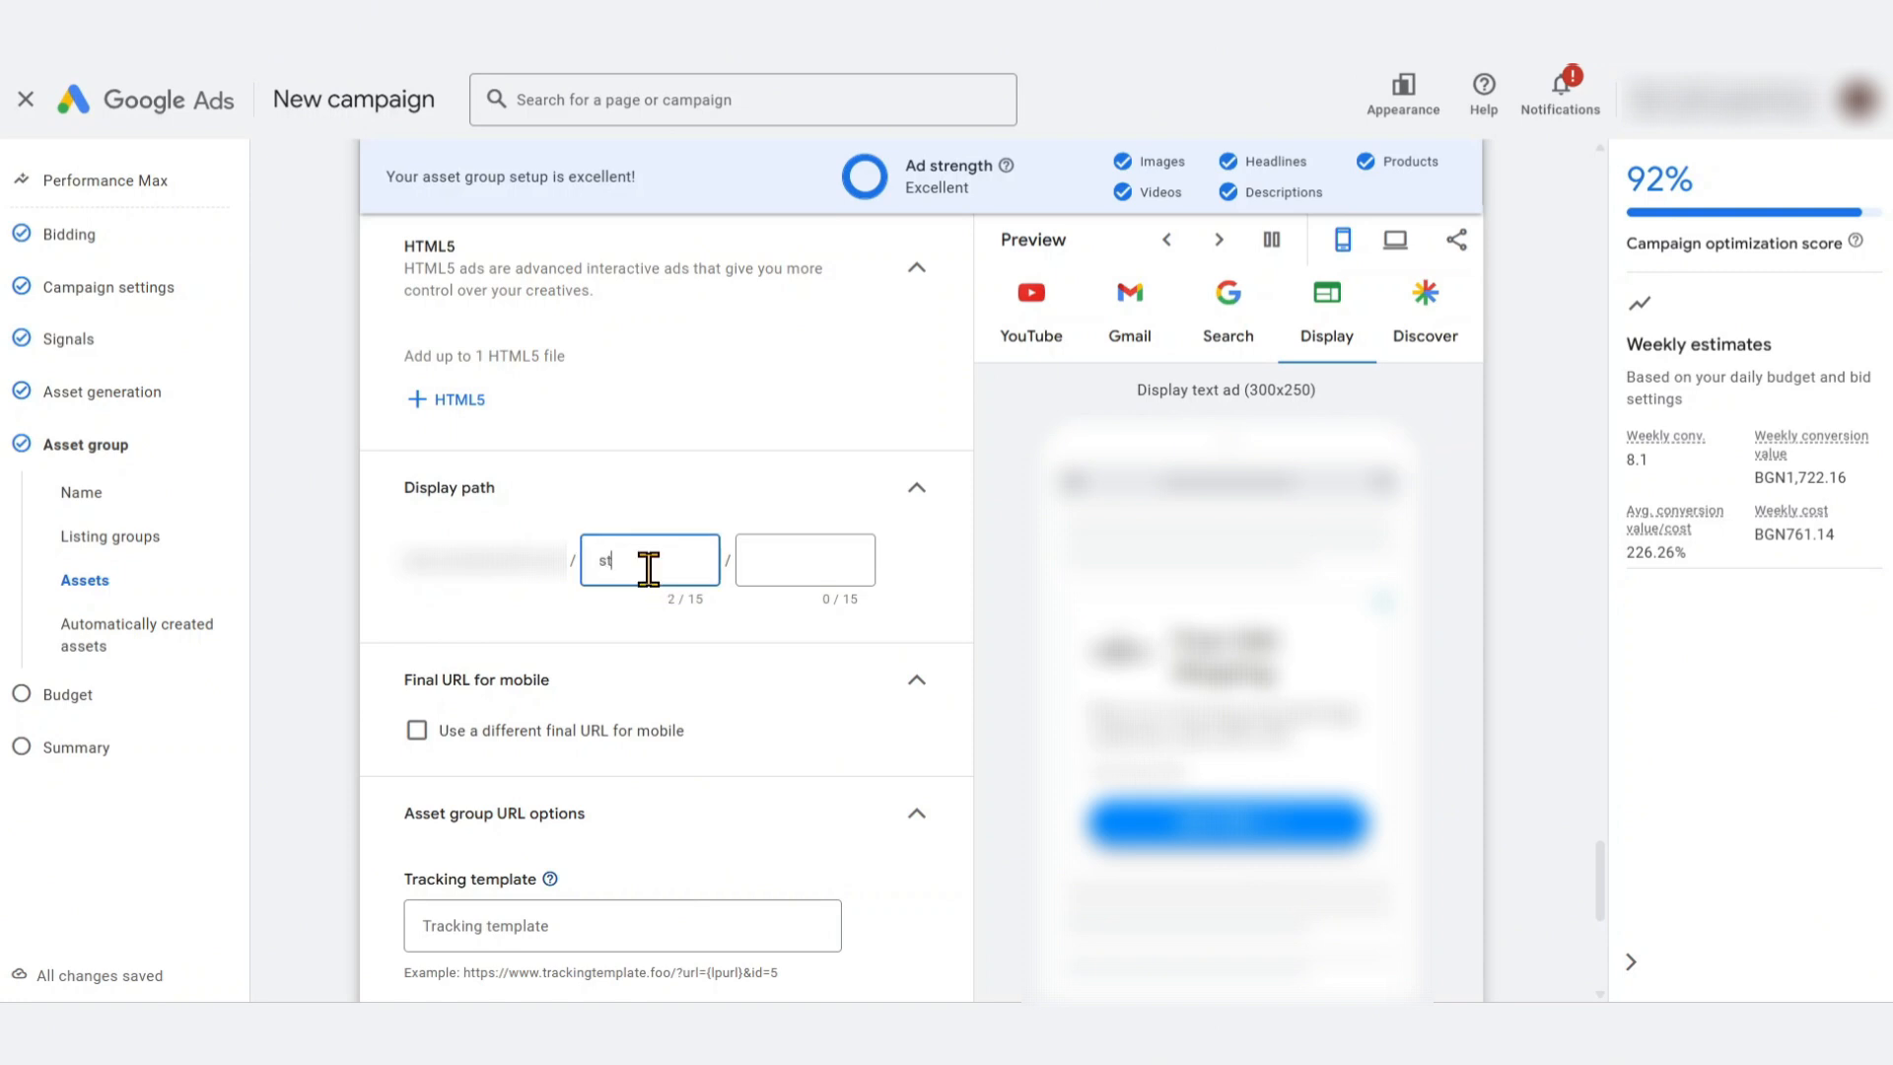
{"action": "type", "text": "stud-earrings"}
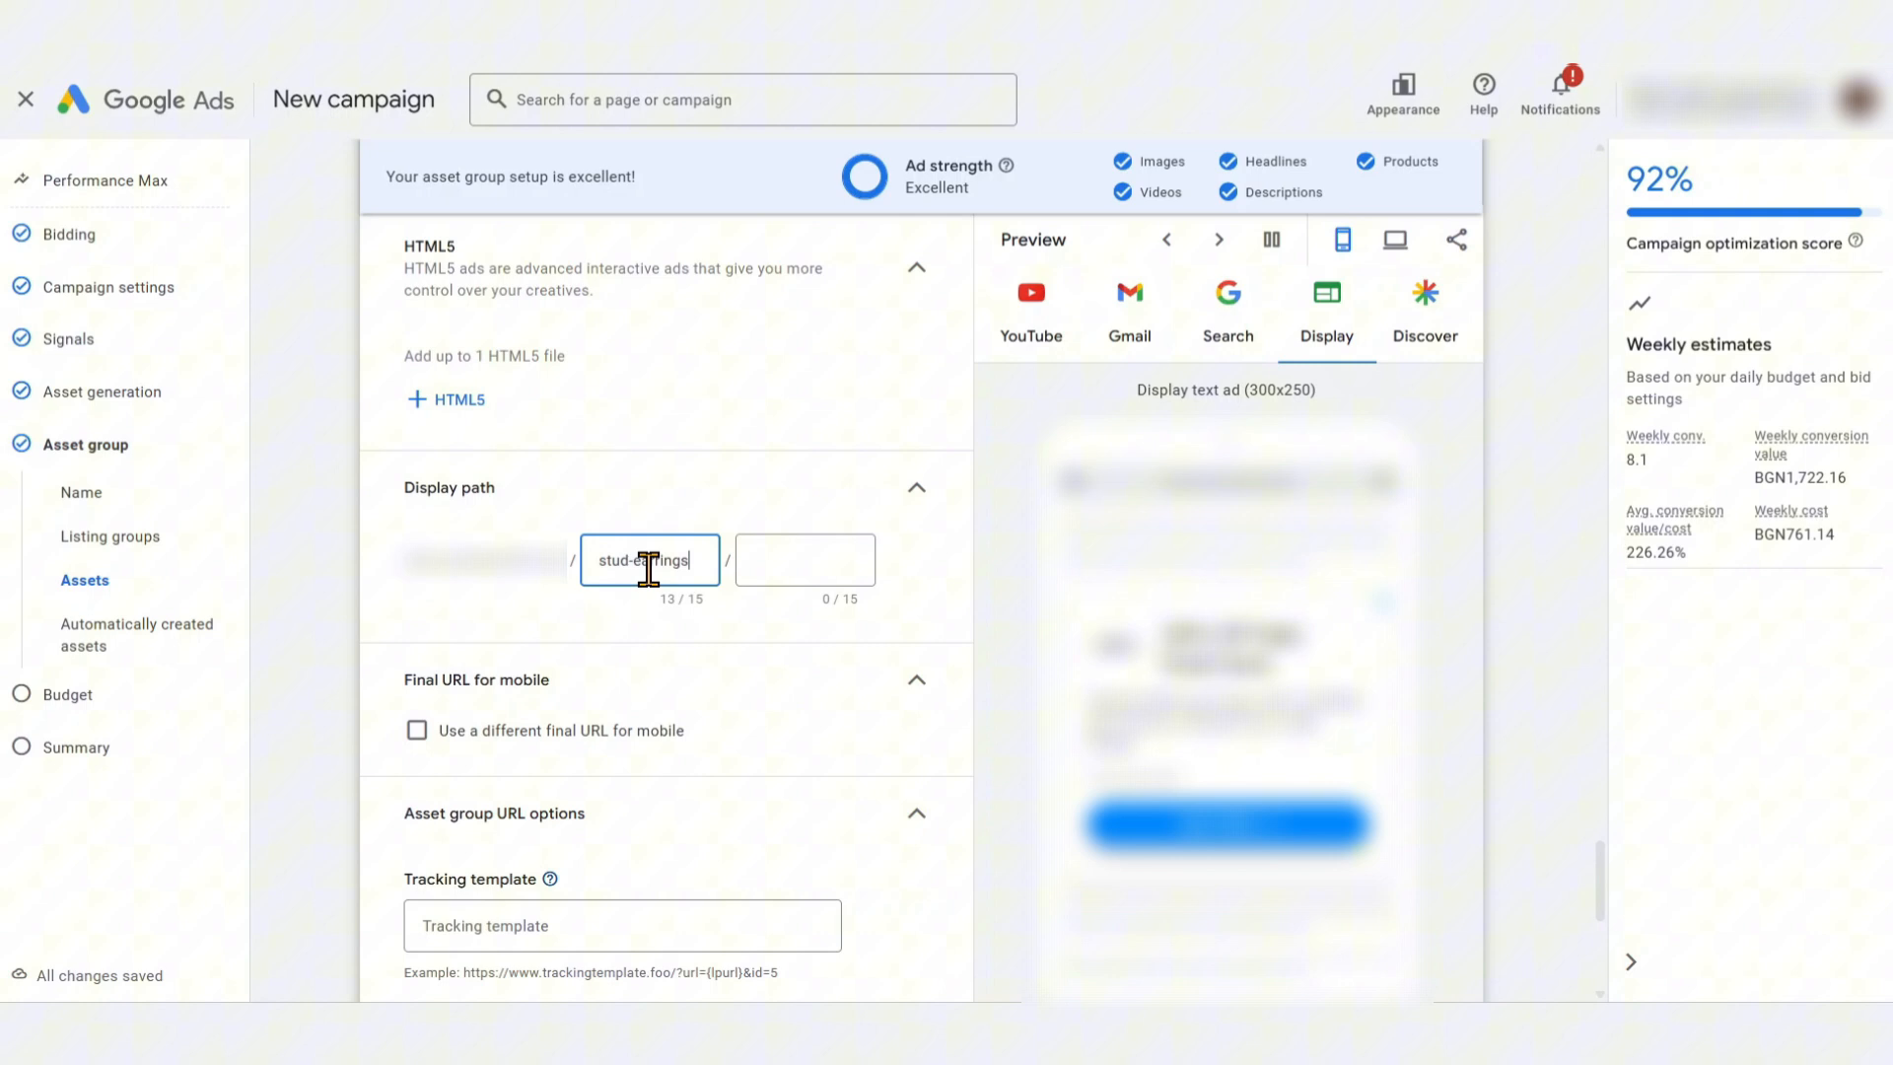
{"action": "left_click", "coordinate": [347, 606]}
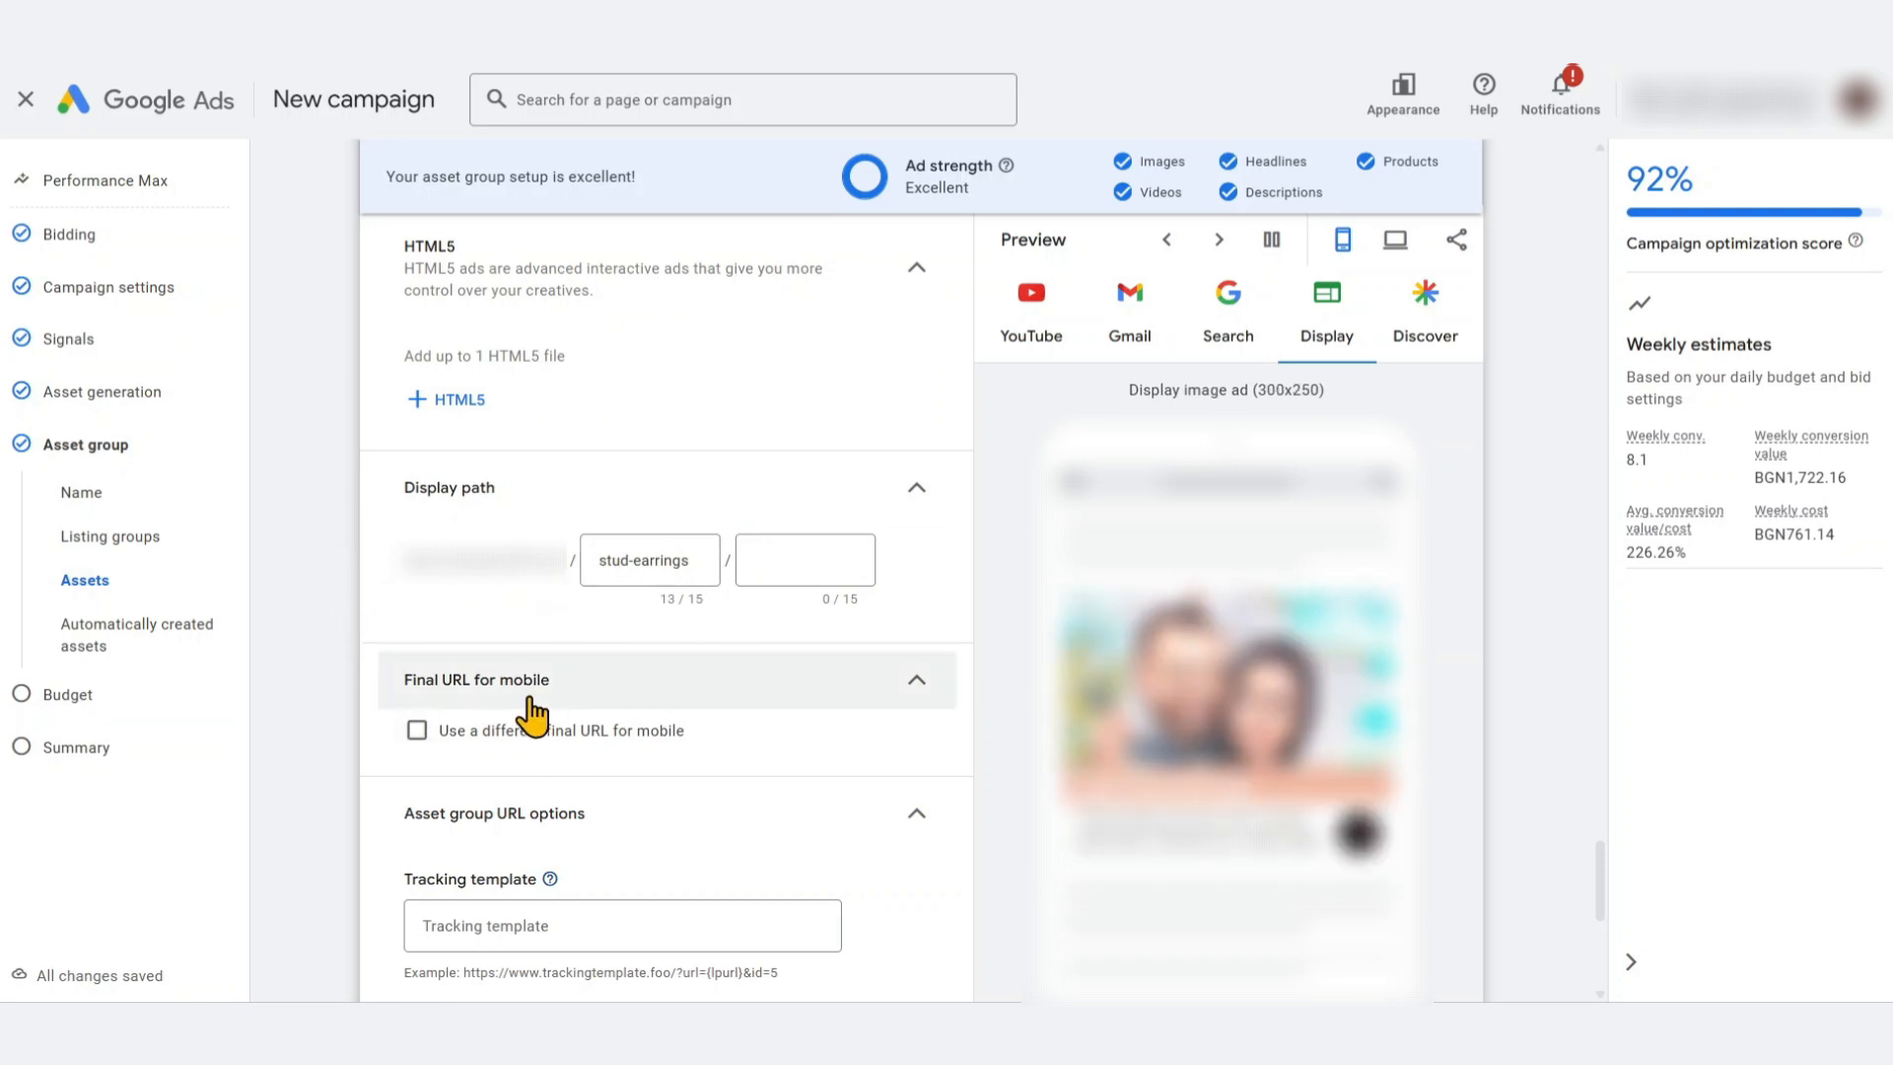
Try the option to use a different final URL for mobile and switch it back off
{"action": "scroll", "coordinate": [522, 704], "scroll_direction": "down", "scroll_amount": 1}
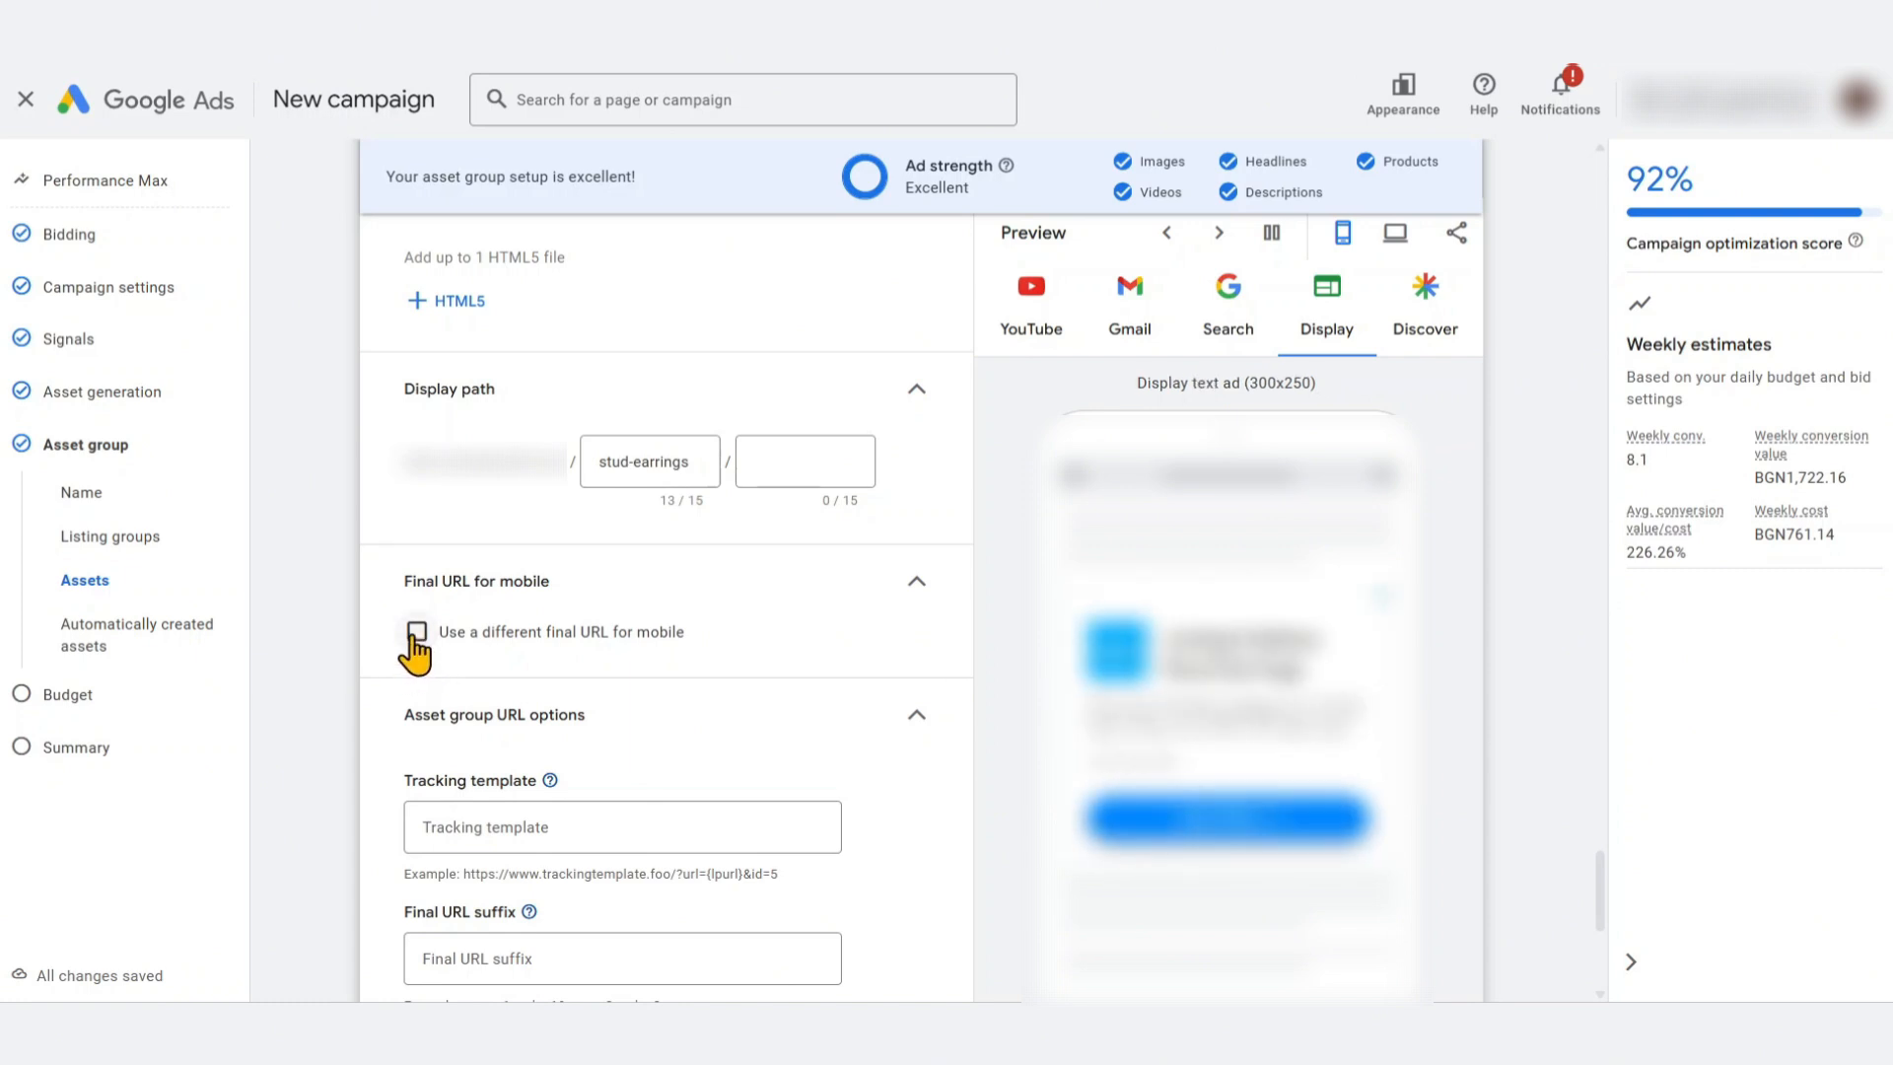
{"action": "left_click", "coordinate": [412, 643]}
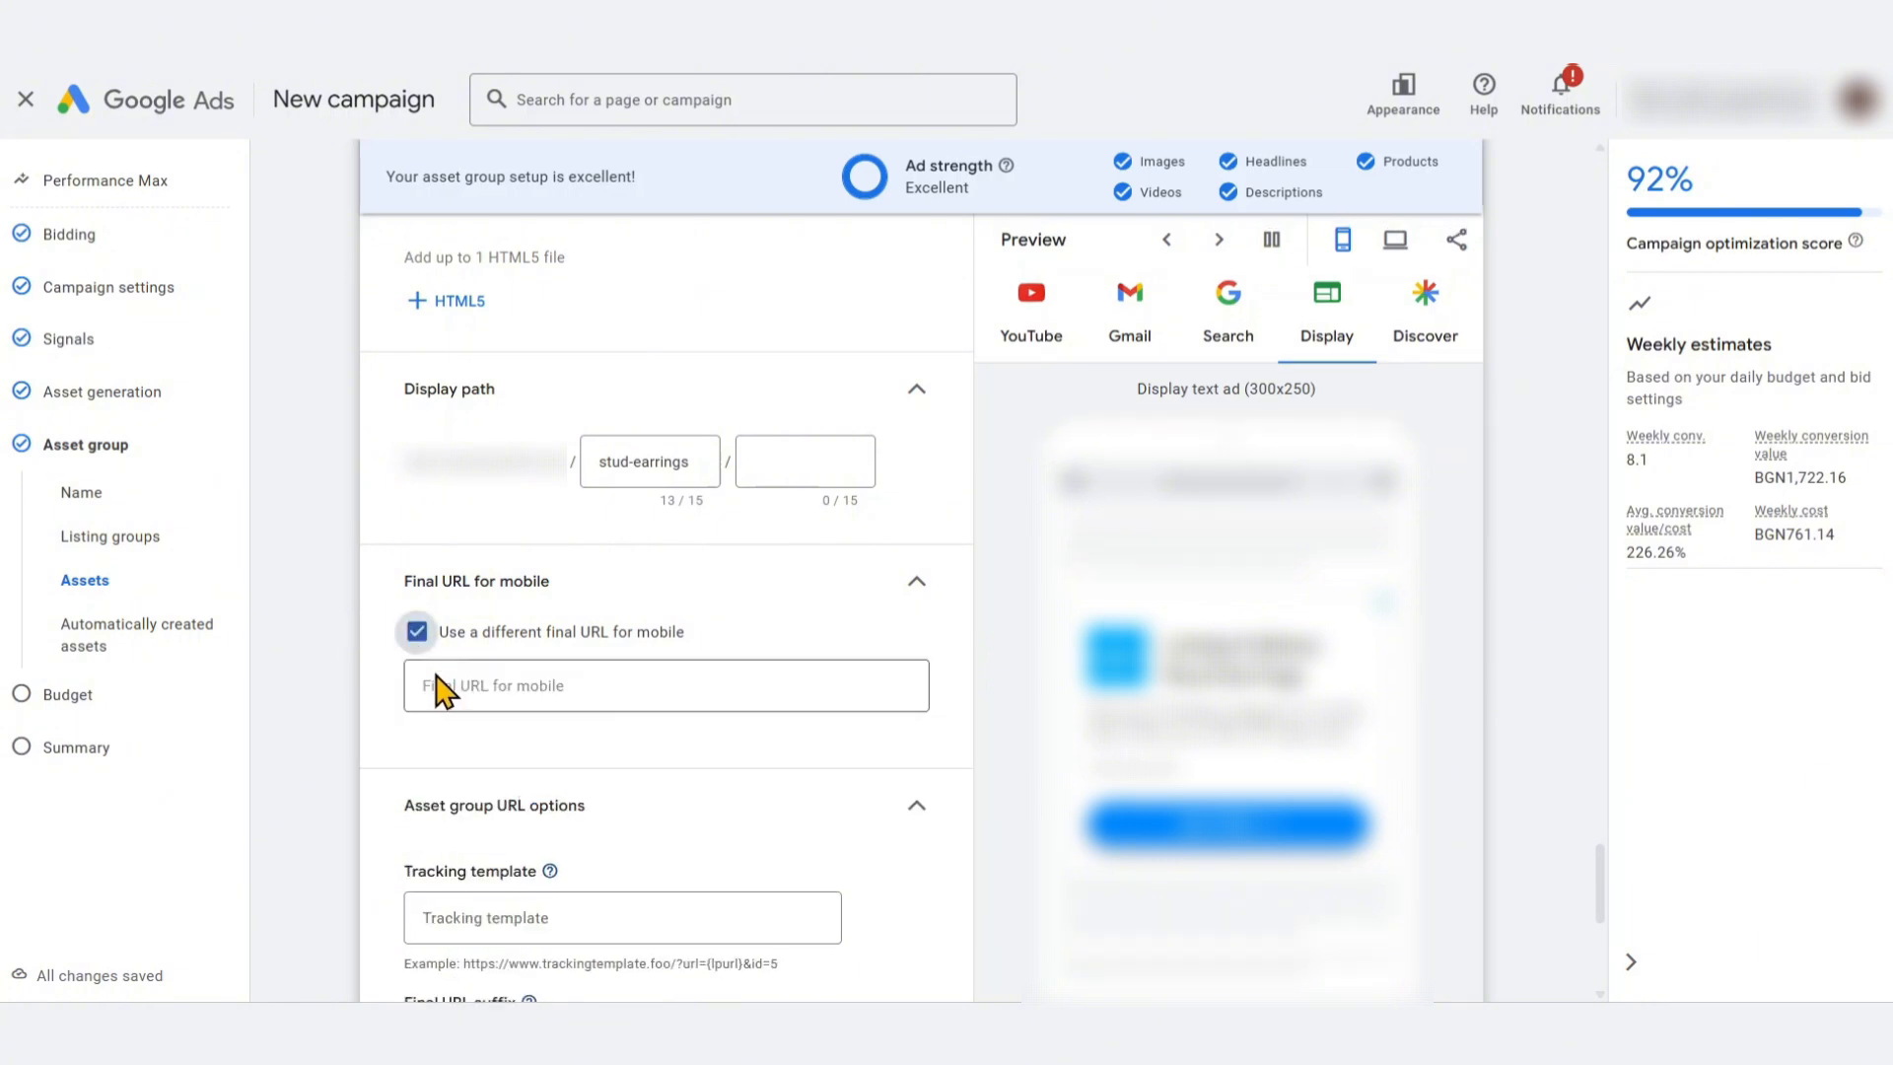
{"action": "left_click", "coordinate": [416, 633]}
Examine the tracking template, final URL suffix, custom parameter and URL rules settings, and collapse the asset group URL options
{"action": "scroll", "coordinate": [335, 708], "scroll_direction": "down", "scroll_amount": 3}
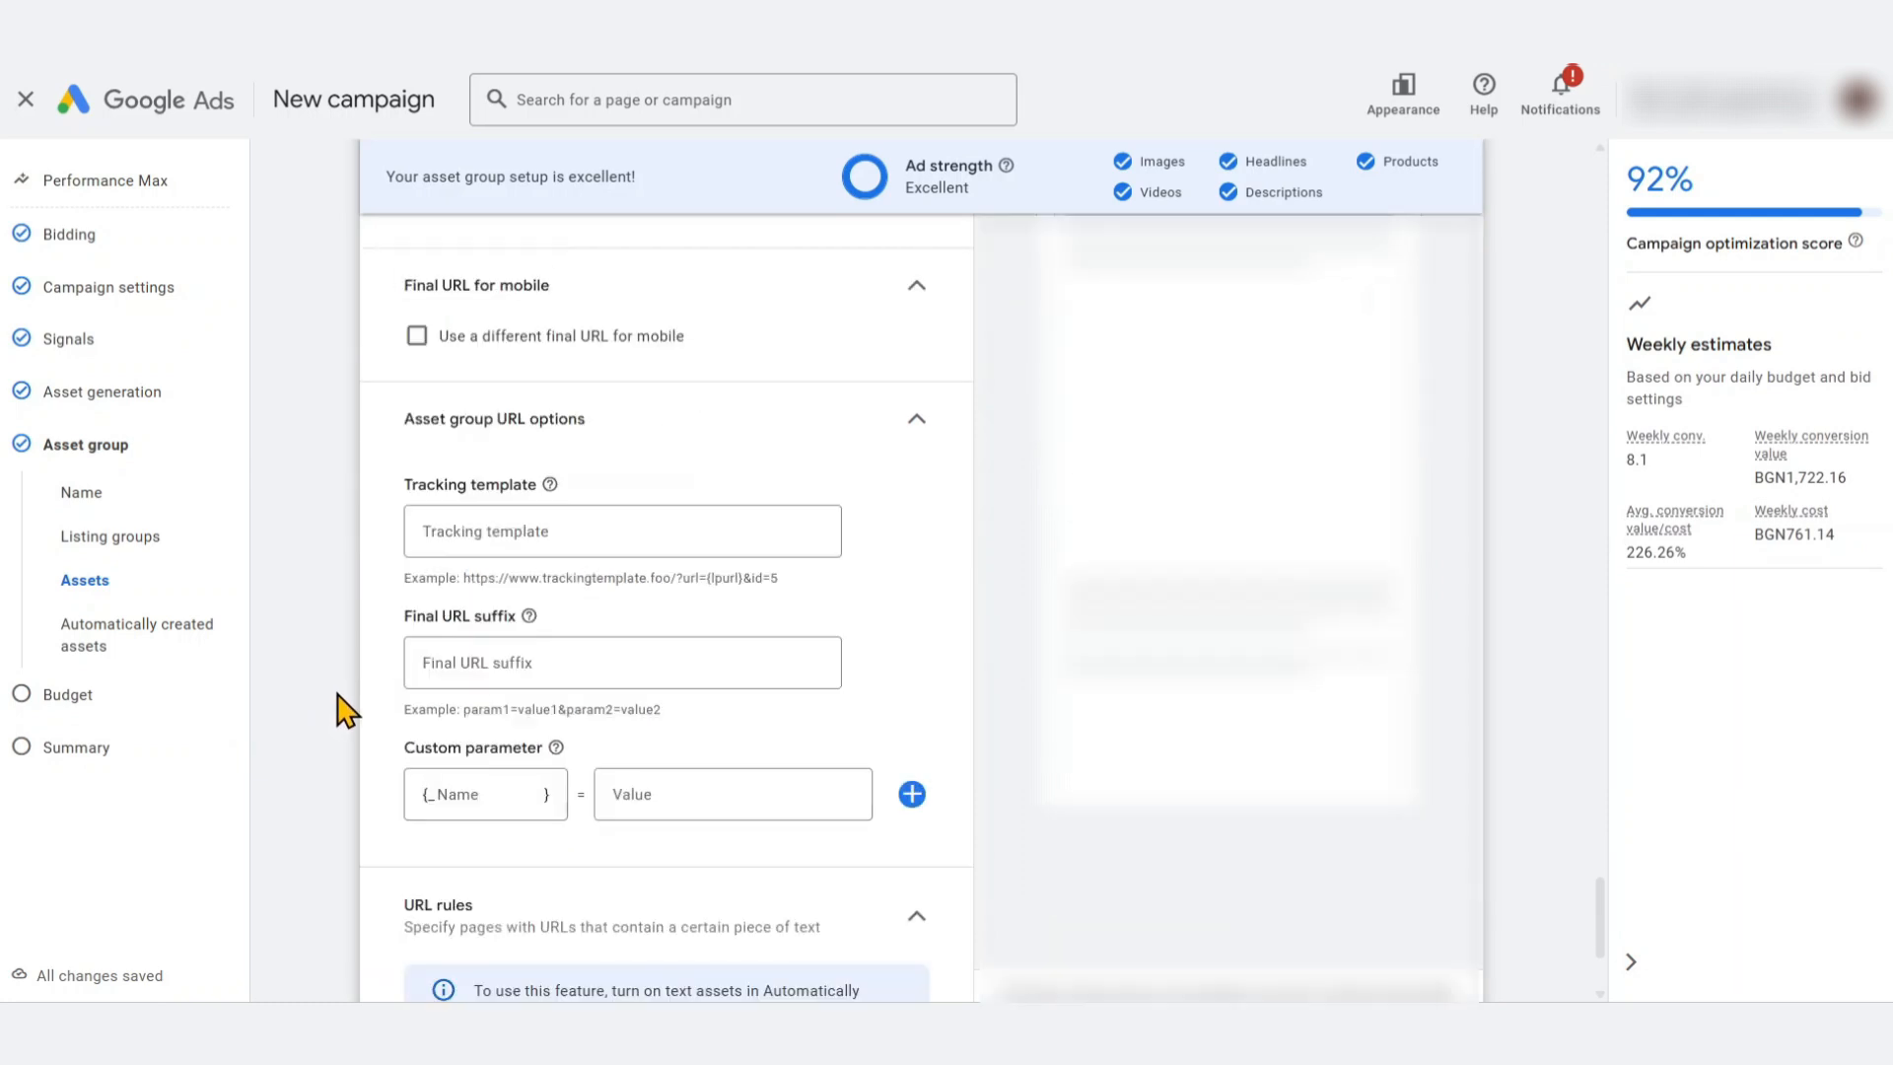
{"action": "scroll", "coordinate": [345, 708], "scroll_direction": "down", "scroll_amount": 3}
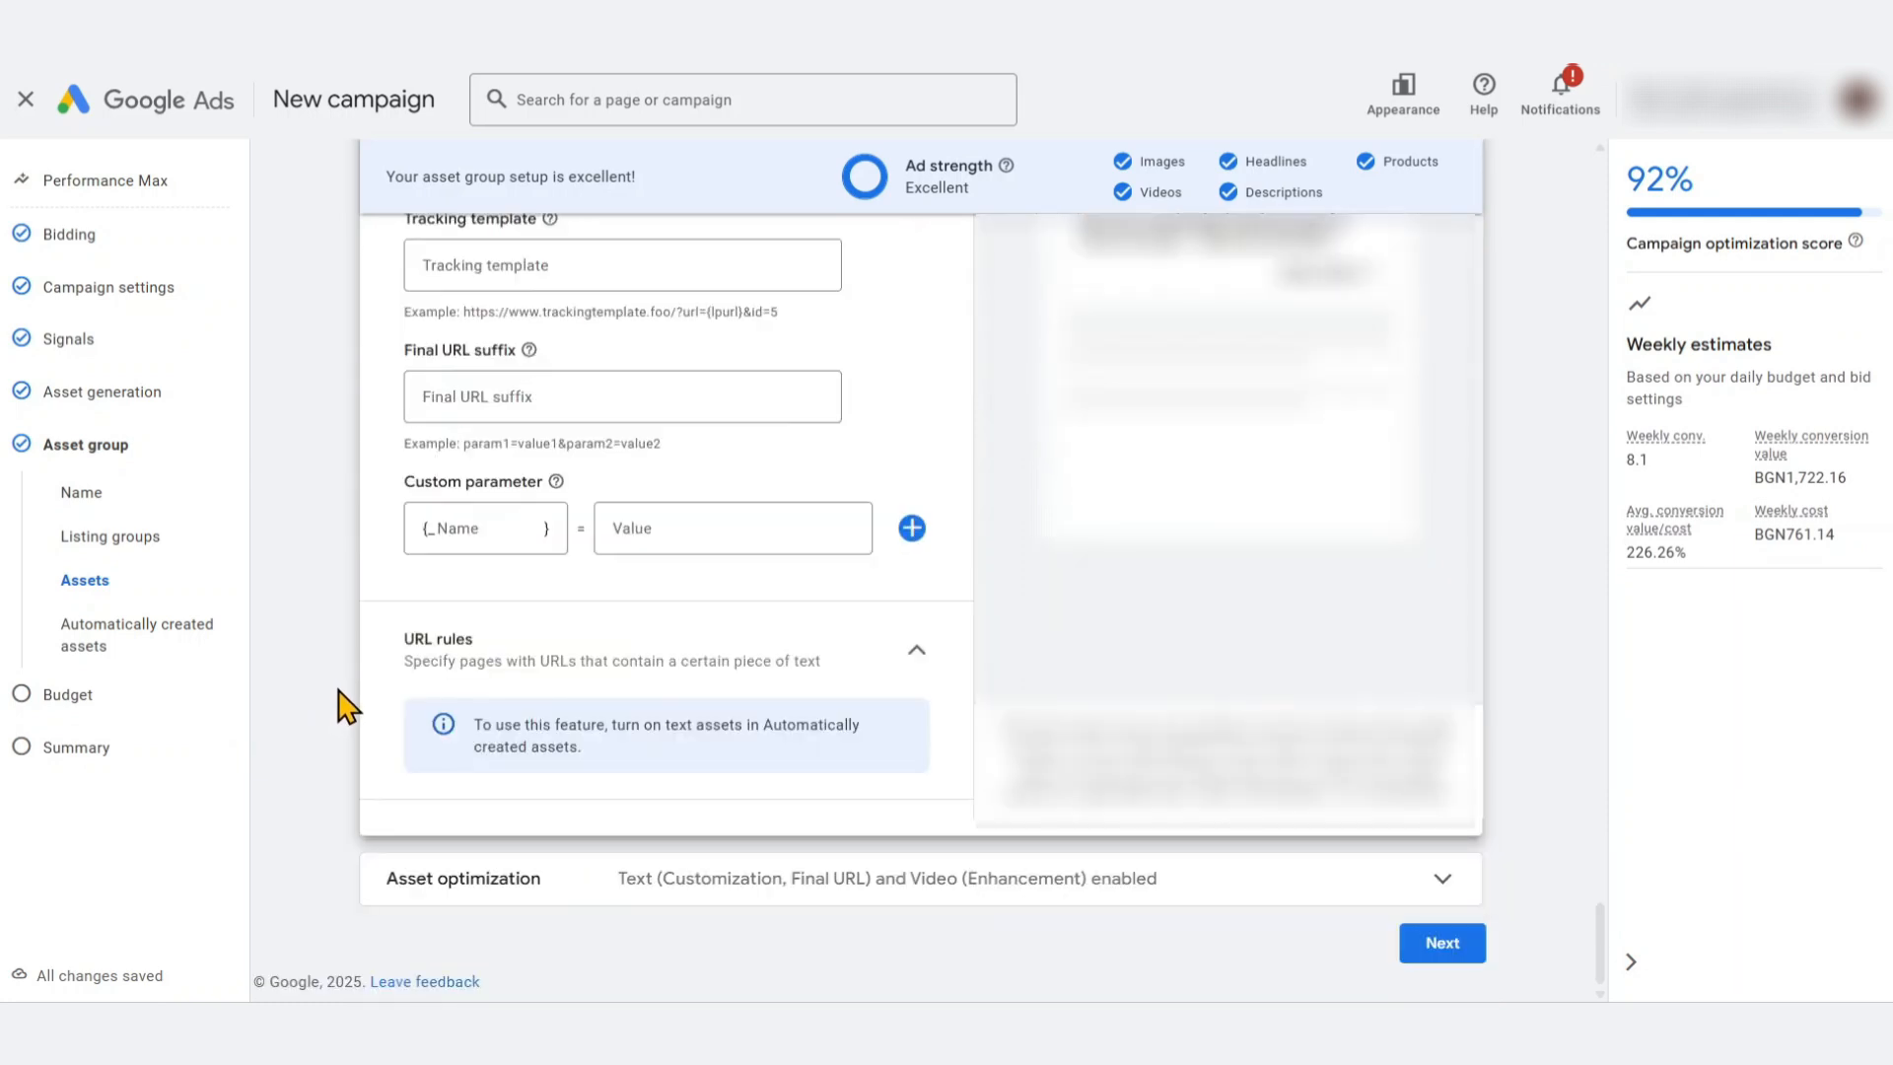
{"action": "scroll", "coordinate": [345, 706], "scroll_direction": "up", "scroll_amount": 2}
{"action": "scroll", "coordinate": [338, 690], "scroll_direction": "up", "scroll_amount": 1}
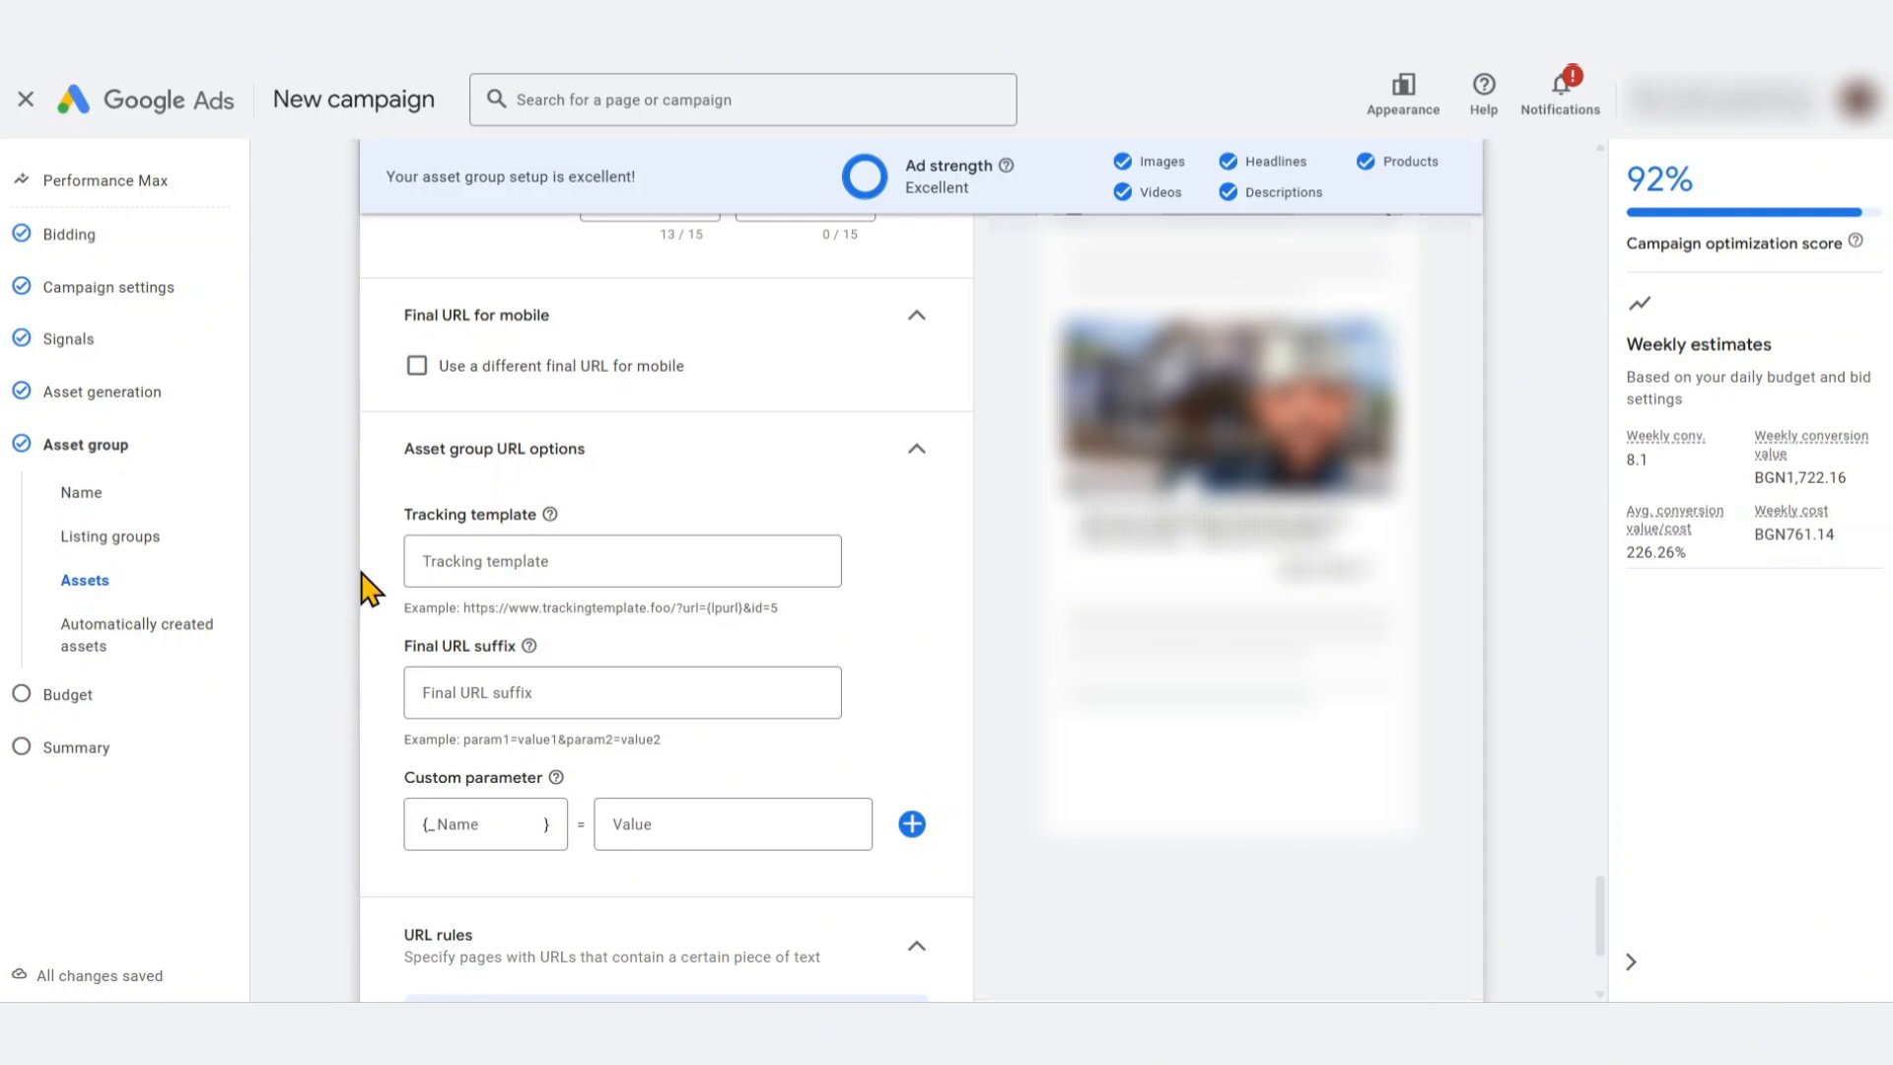
{"action": "scroll", "coordinate": [533, 550], "scroll_direction": "down", "scroll_amount": 2}
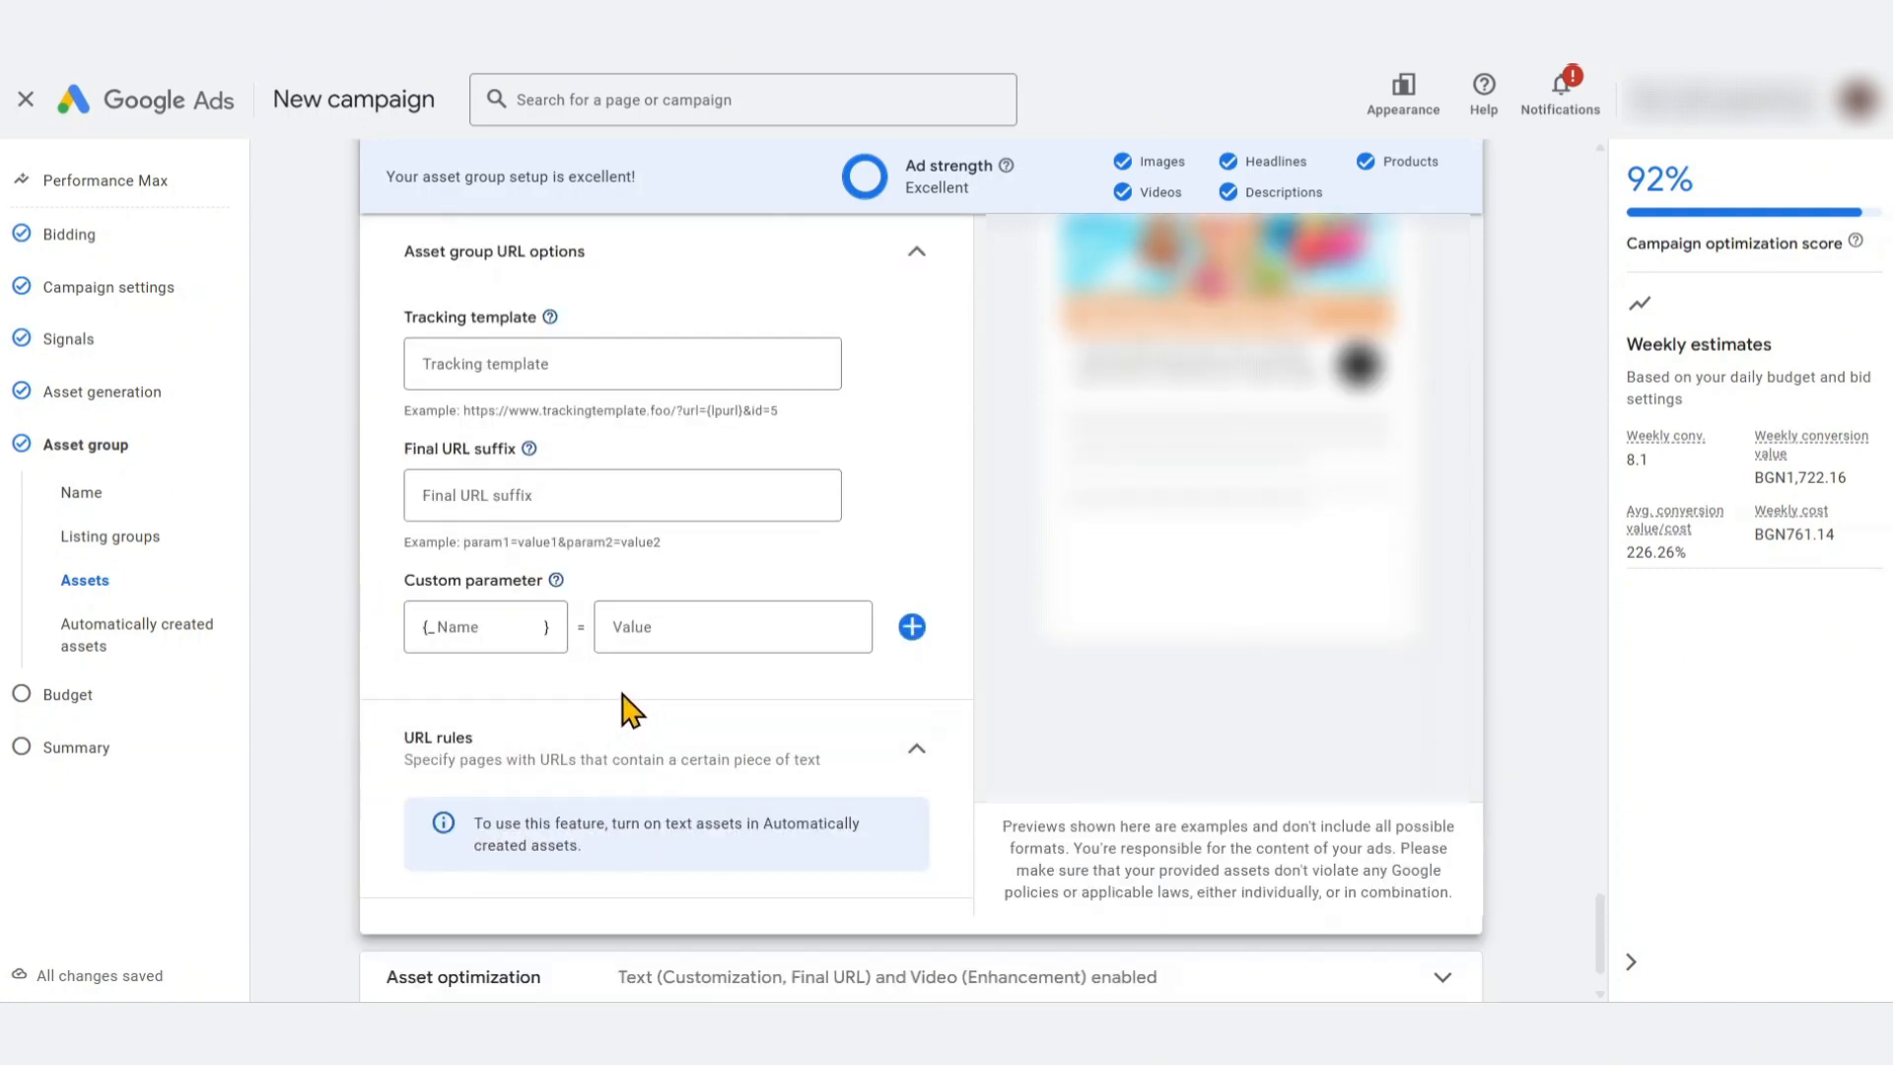
{"action": "scroll", "coordinate": [621, 695], "scroll_direction": "up", "scroll_amount": 2}
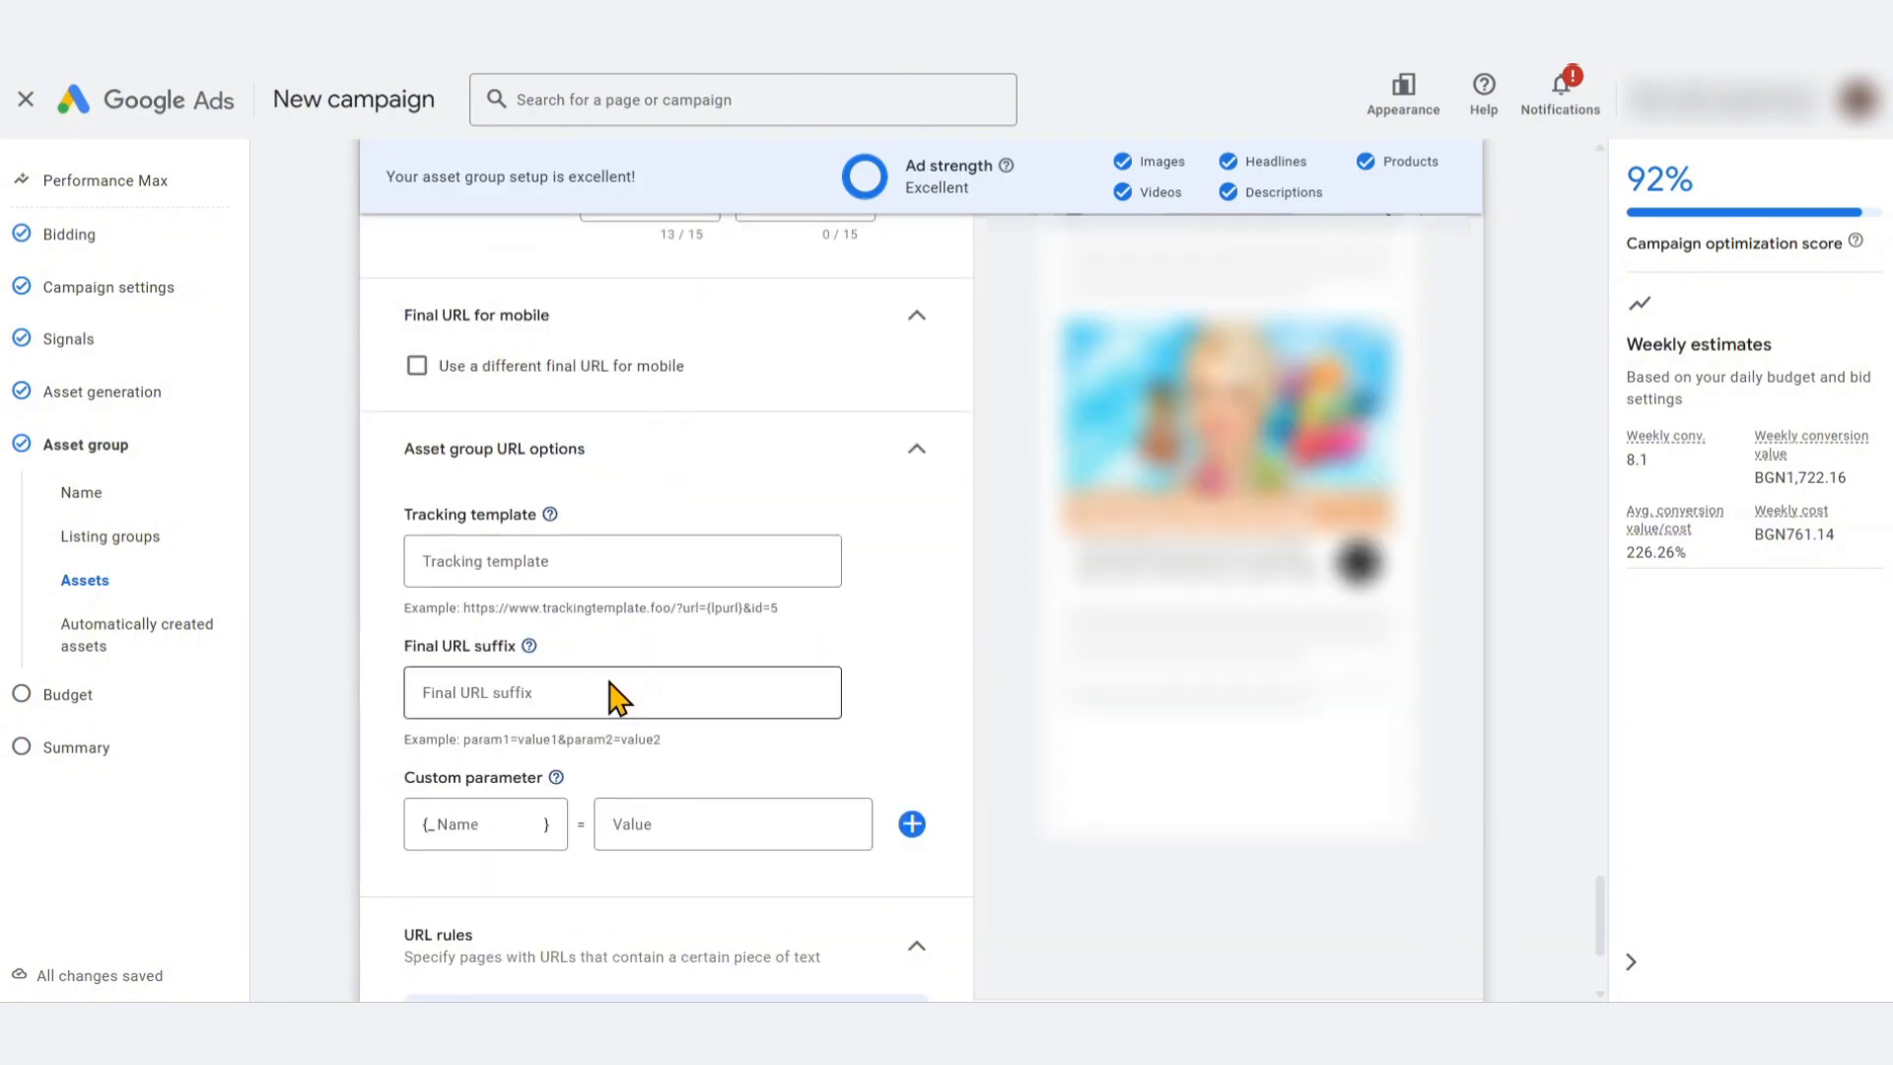
{"action": "scroll", "coordinate": [616, 695], "scroll_direction": "down", "scroll_amount": 1}
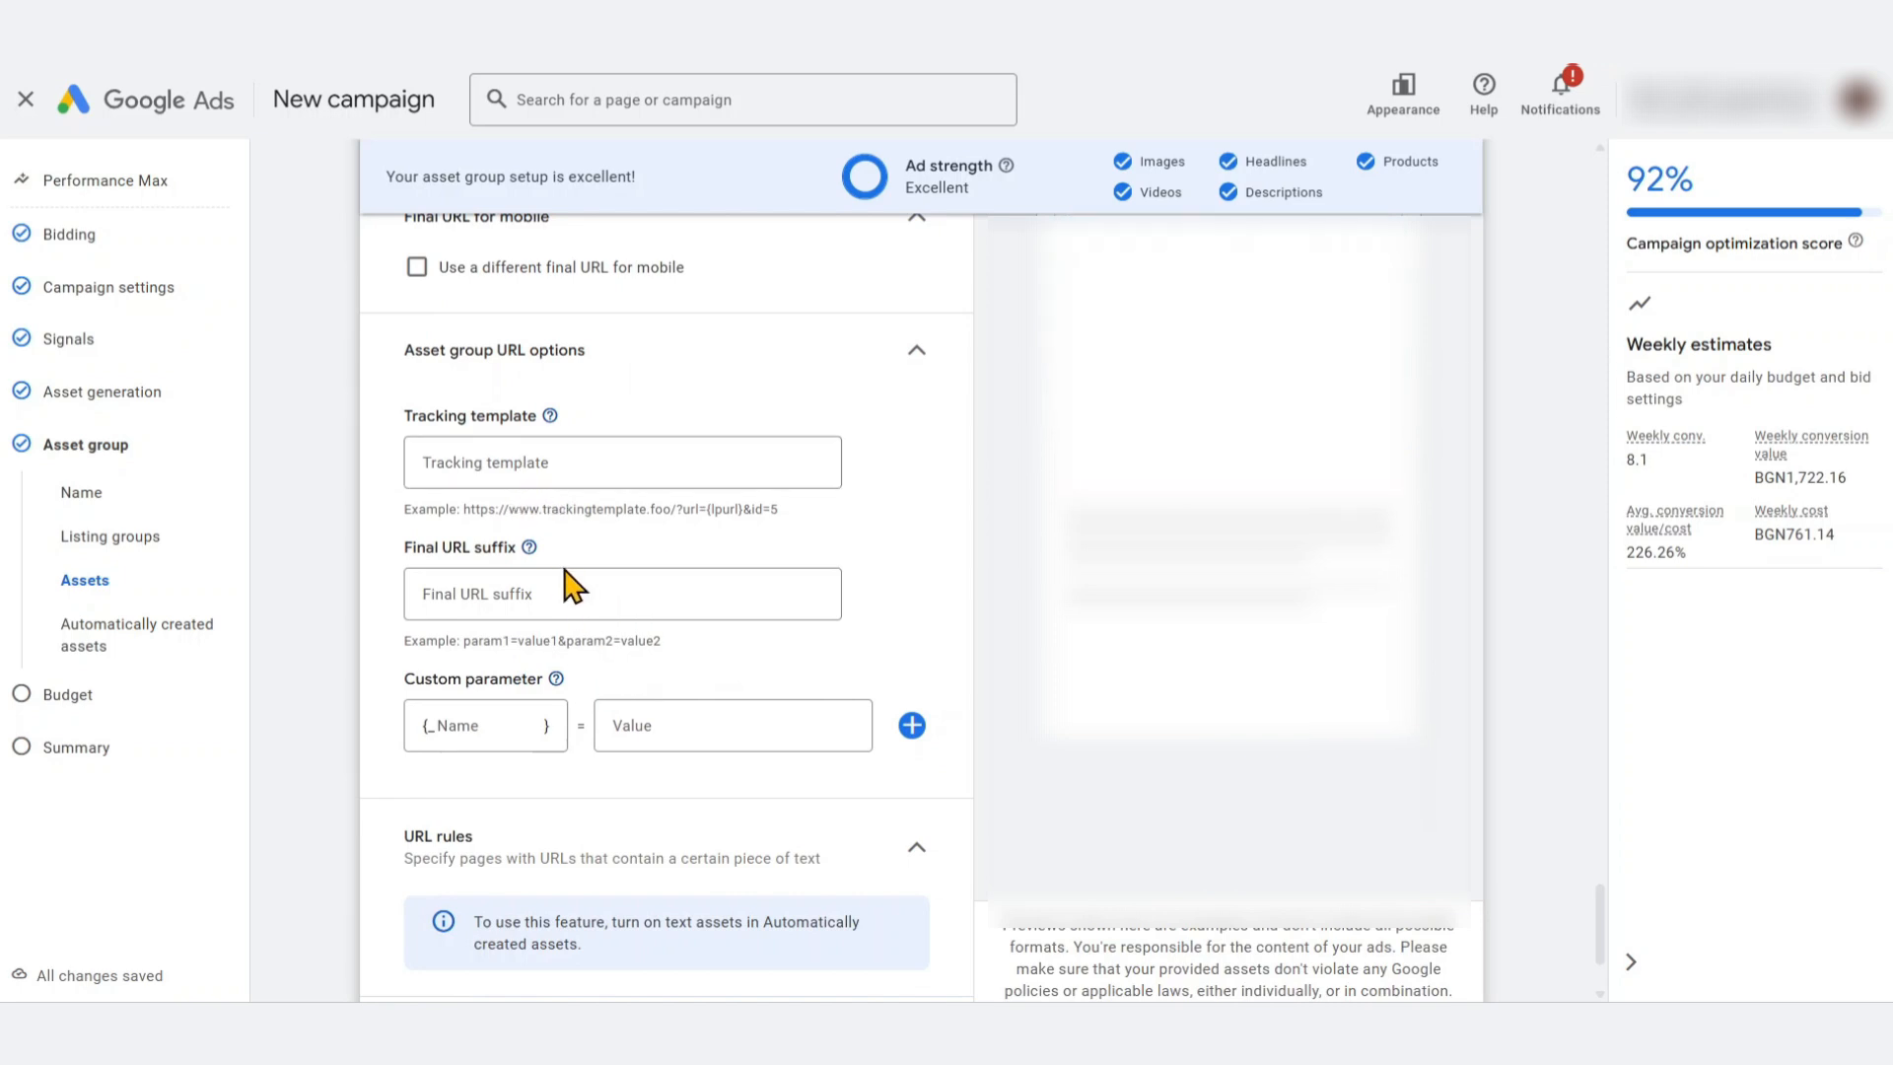
{"action": "scroll", "coordinate": [574, 587], "scroll_direction": "down", "scroll_amount": 2}
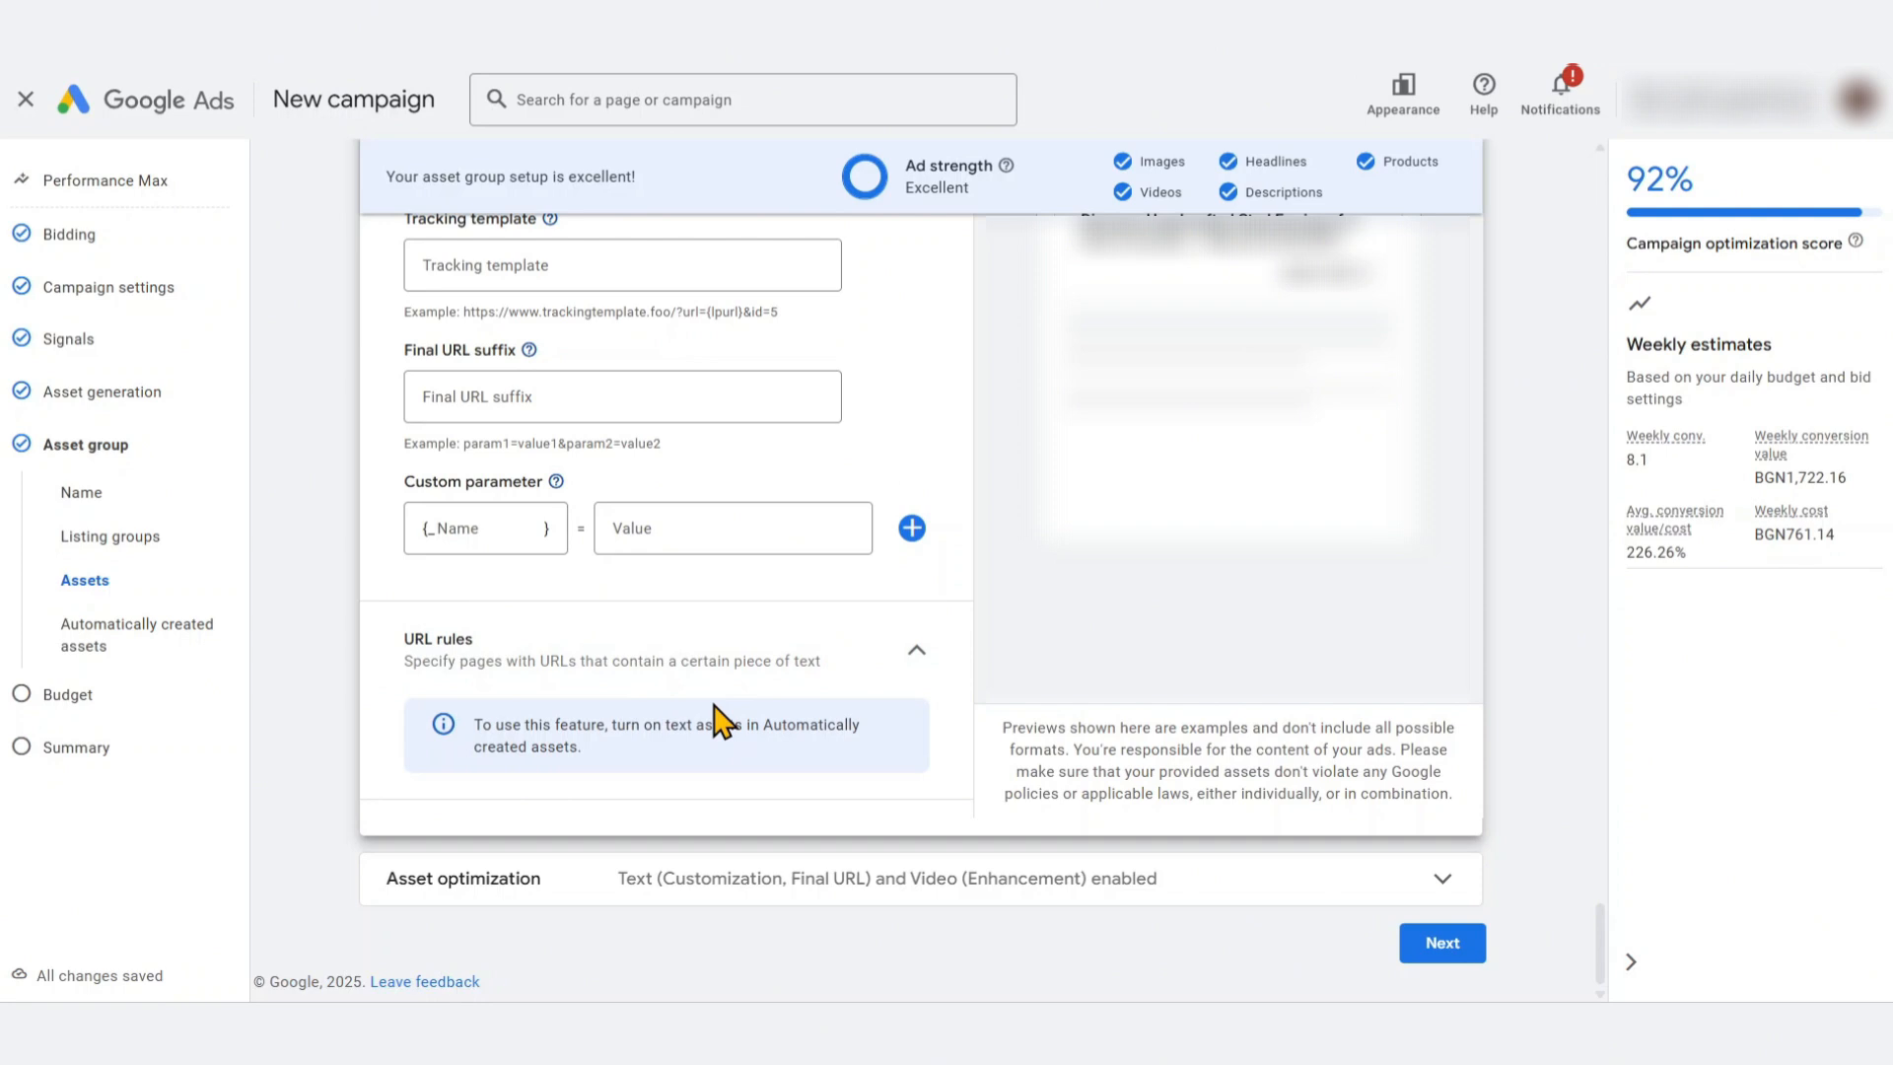
{"action": "scroll", "coordinate": [714, 722], "scroll_direction": "up", "scroll_amount": 4}
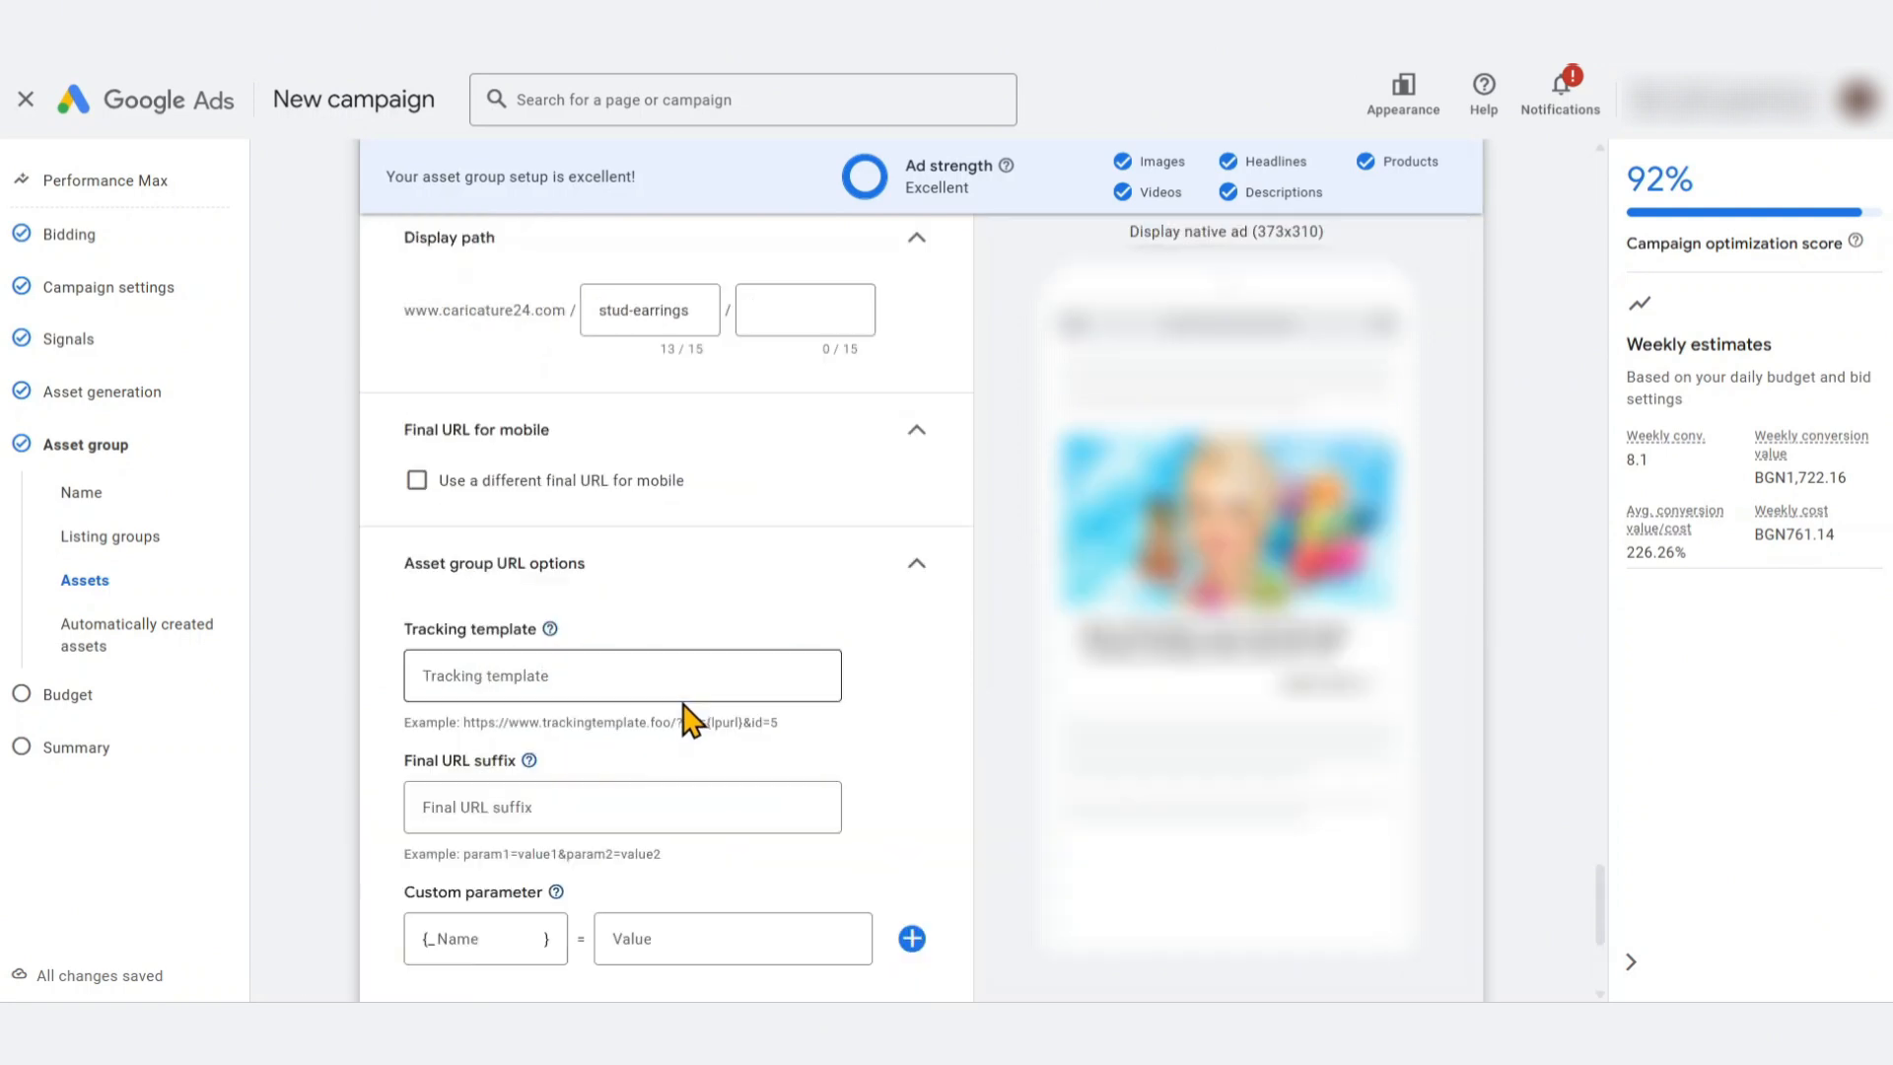
{"action": "left_click", "coordinate": [917, 565]}
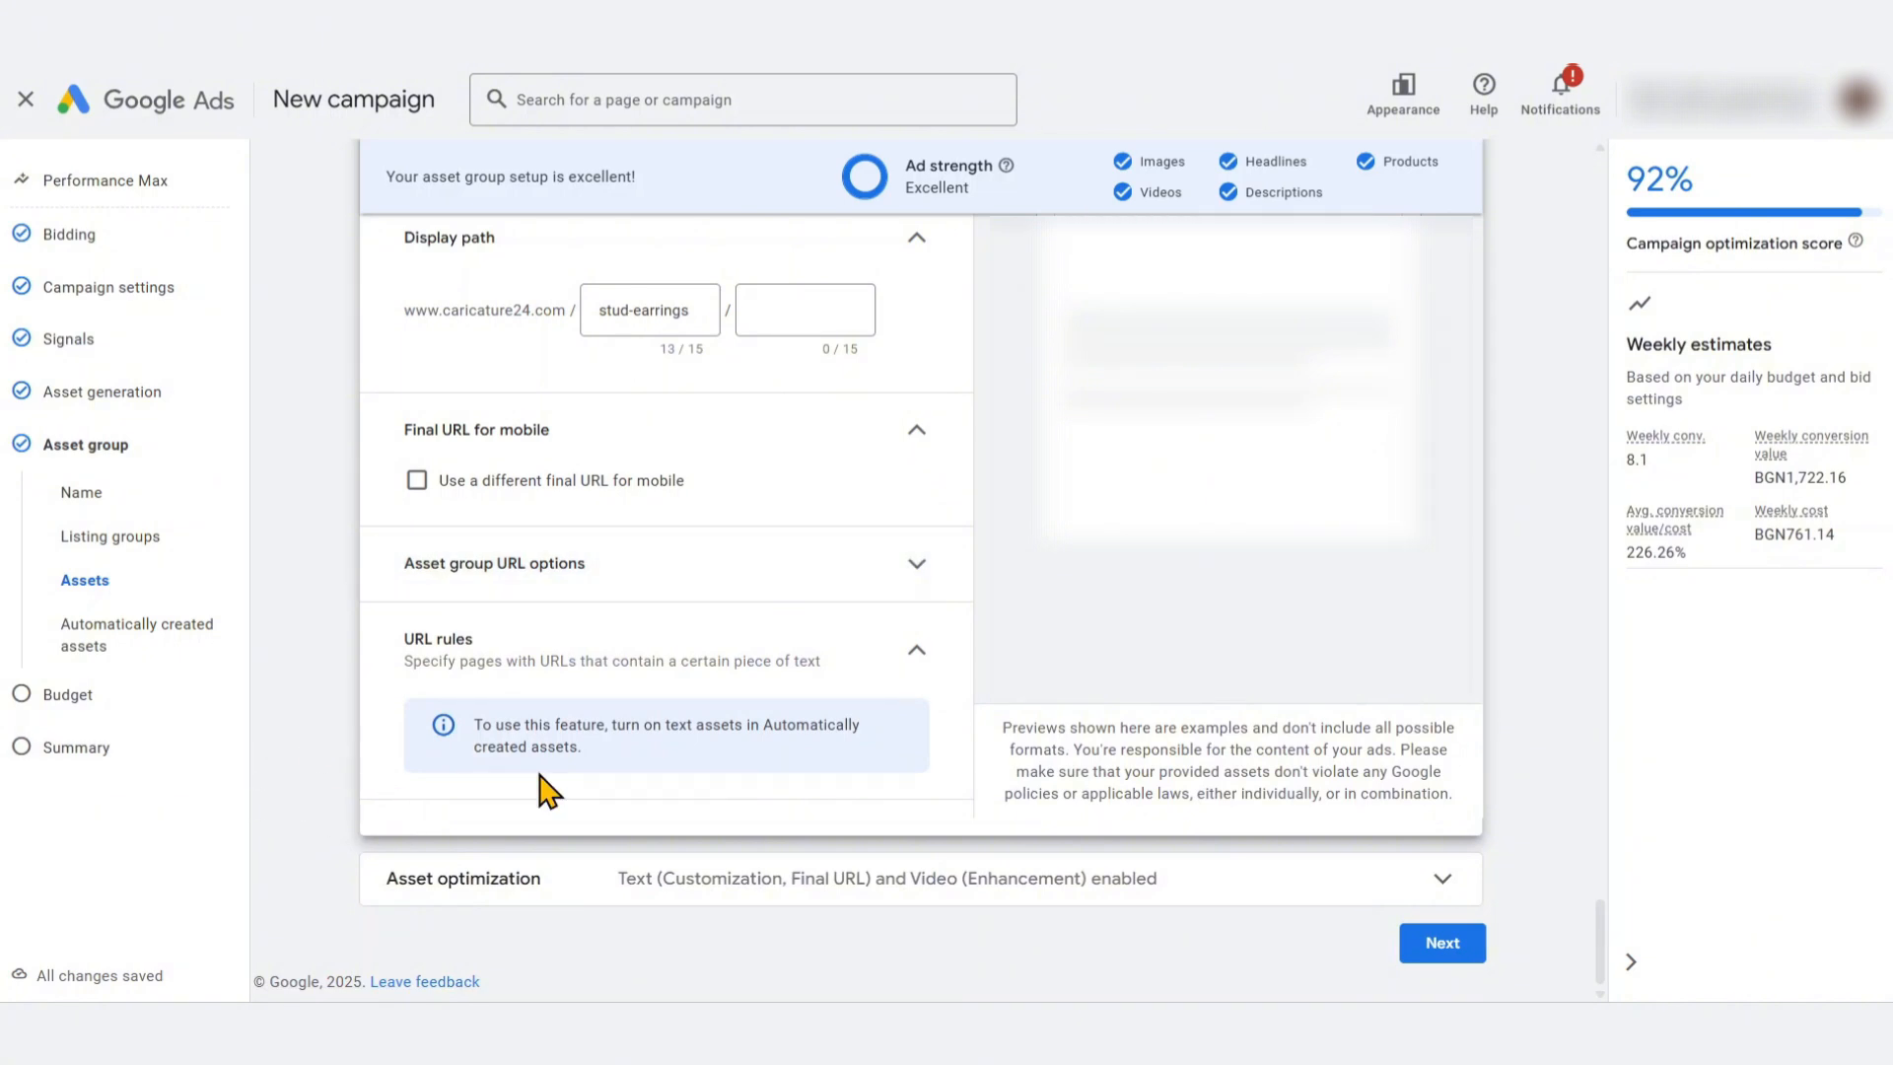
Expand the Text settings under Asset optimization and turn off Customization and Final URL
{"action": "left_click", "coordinate": [631, 902]}
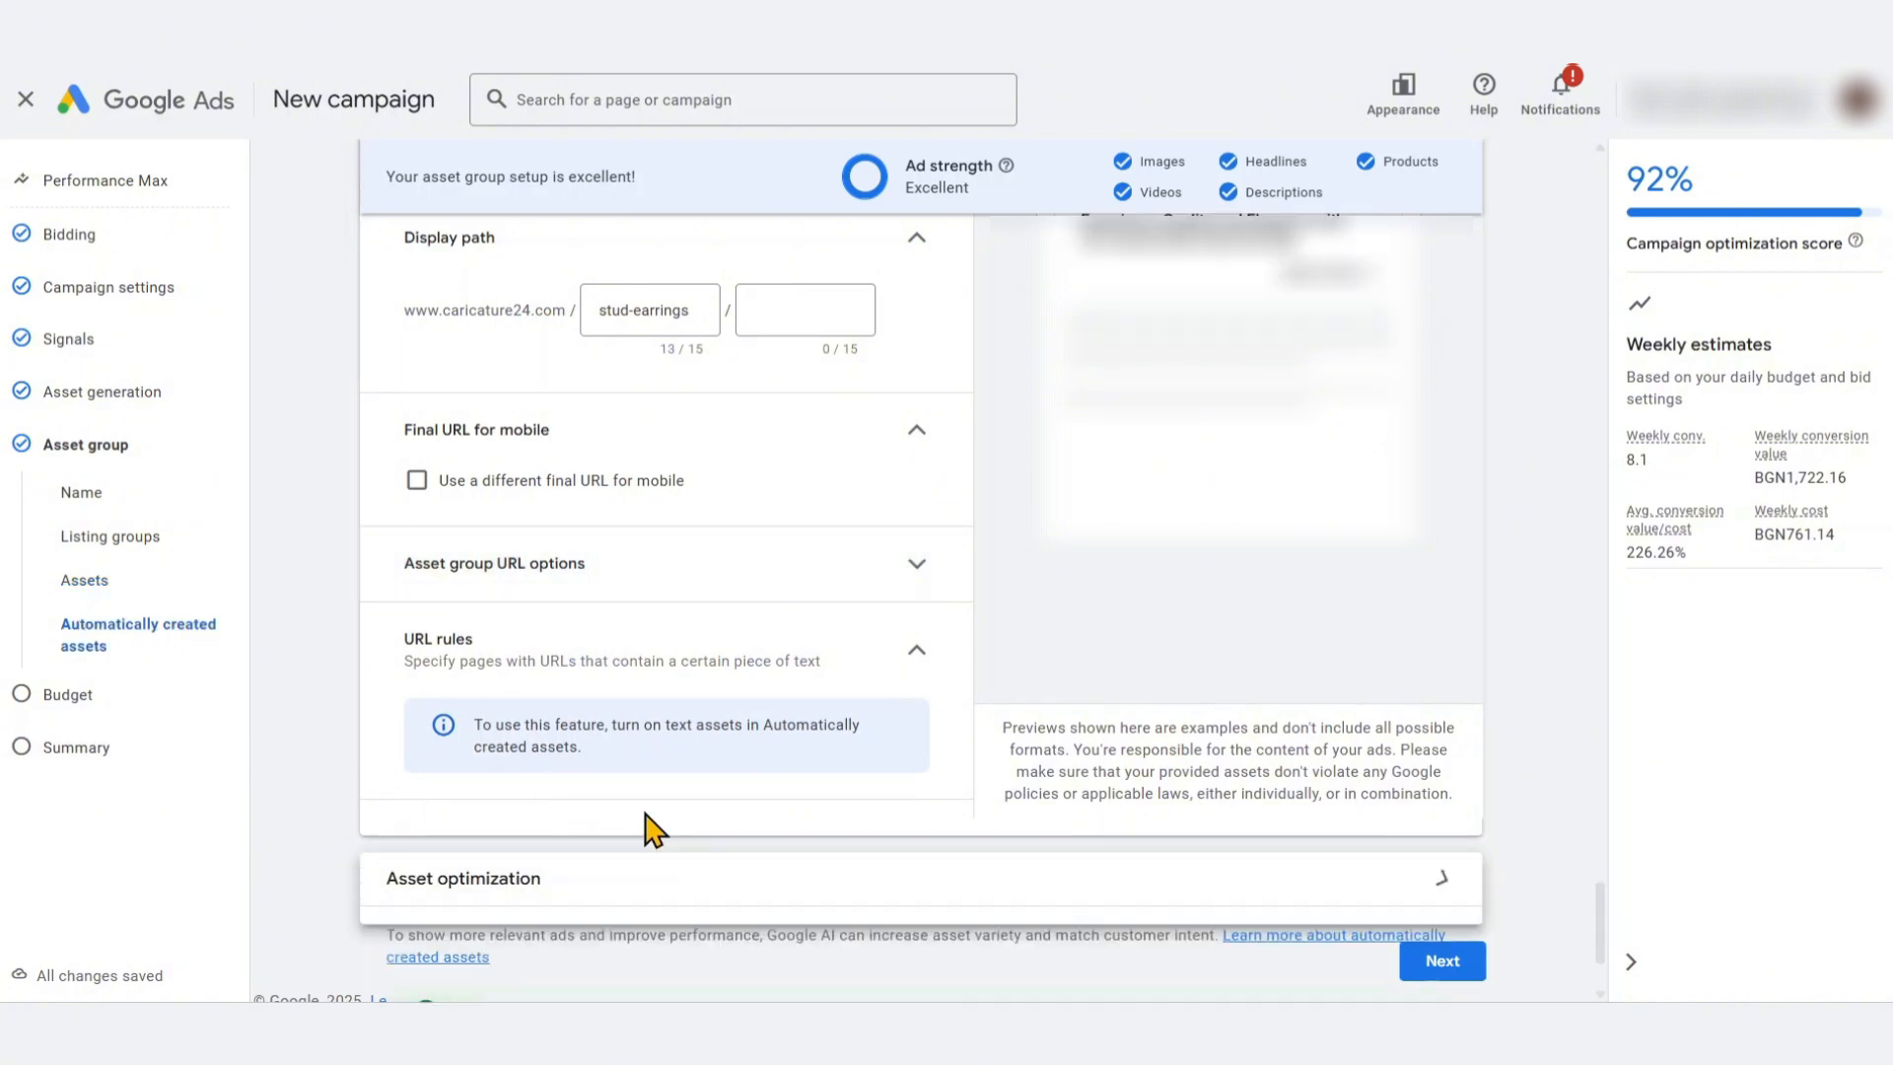
{"action": "left_click", "coordinate": [897, 794]}
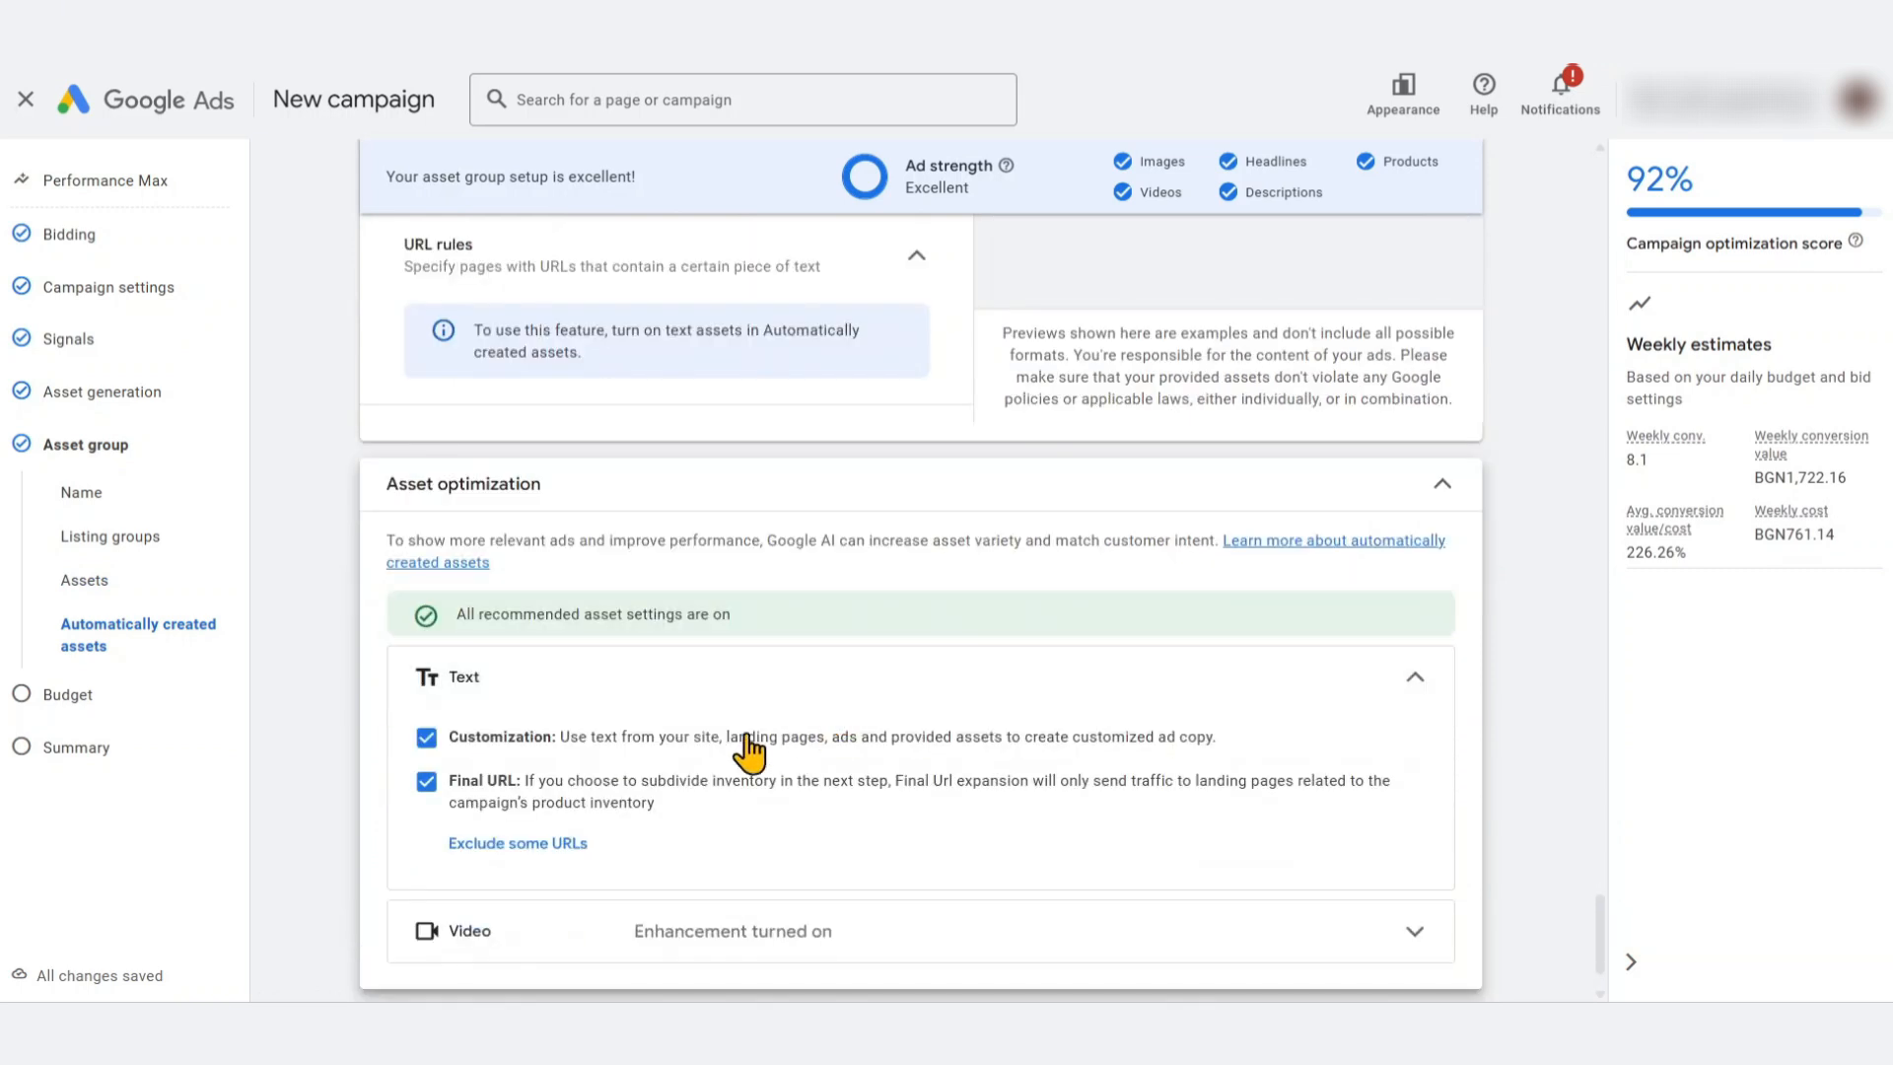
{"action": "left_click", "coordinate": [426, 781]}
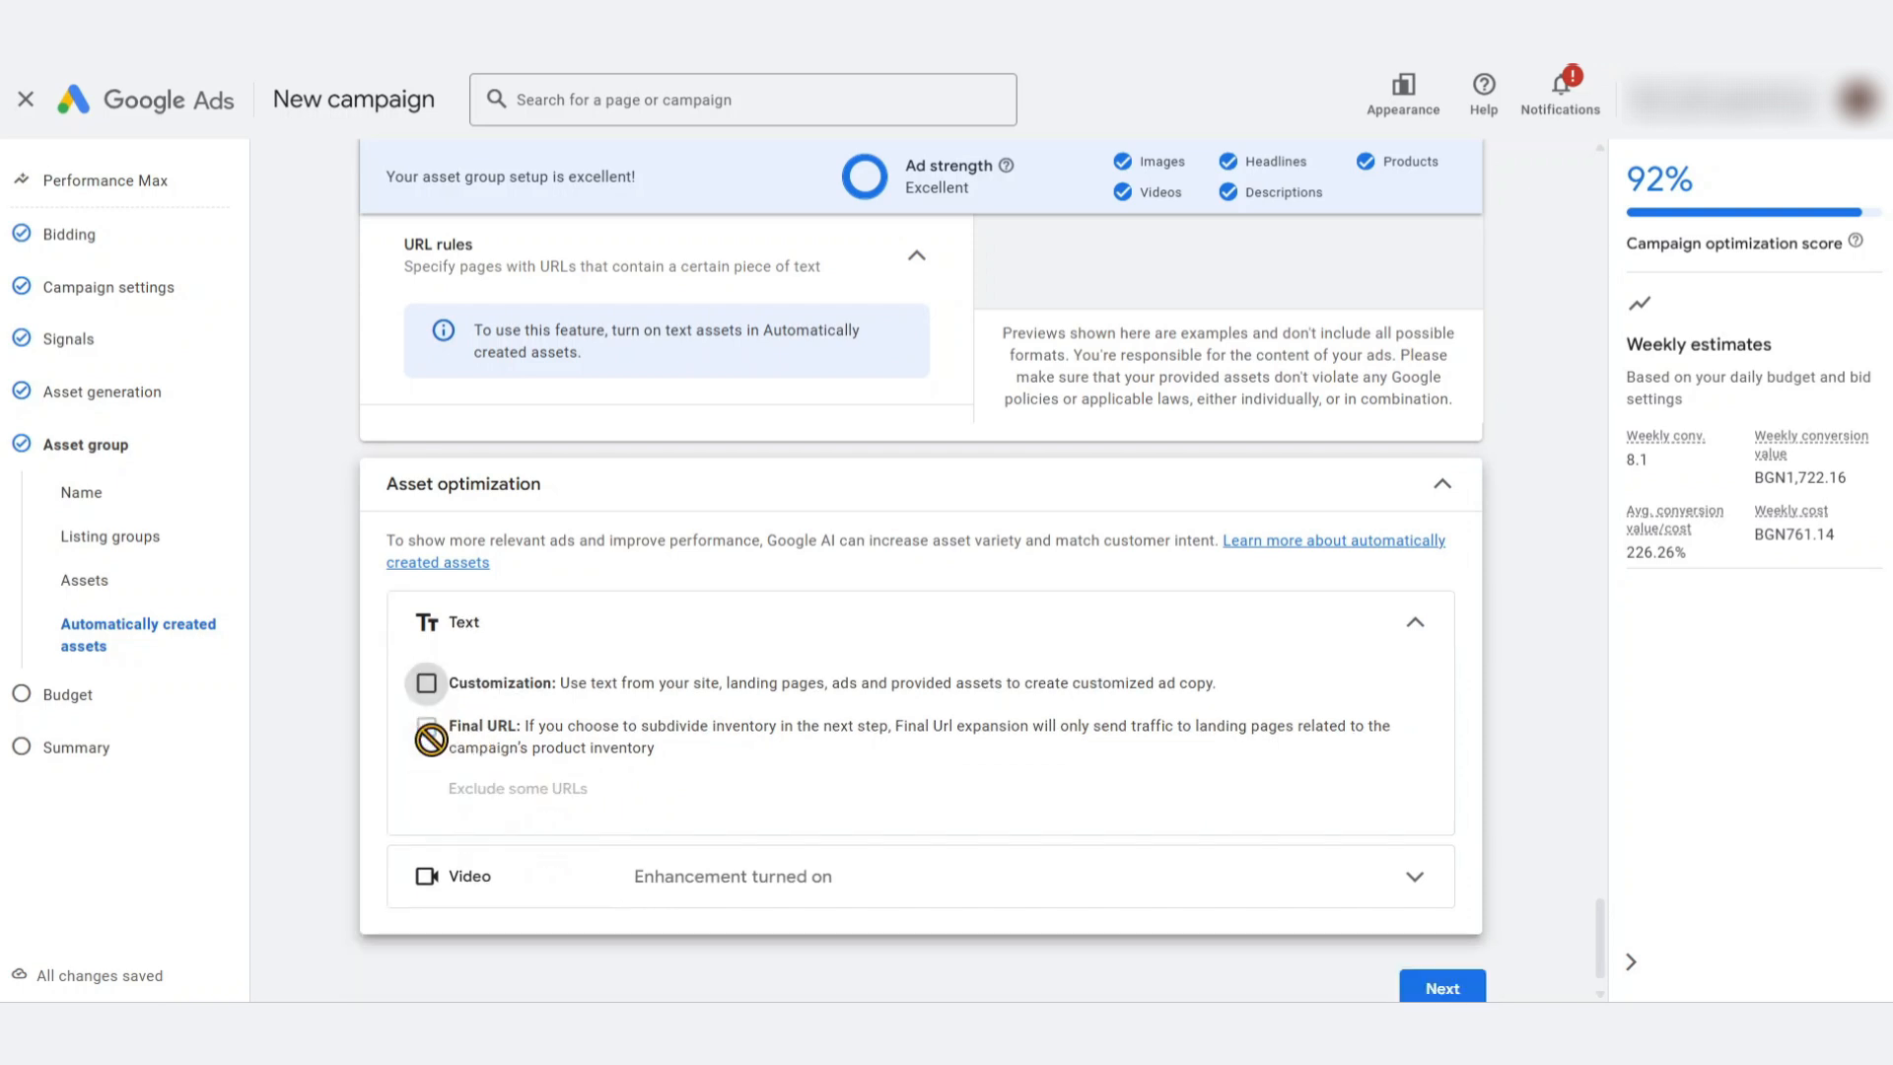
Turn the Customization and Final URL text settings back on, and collapse and reopen the Asset optimization section
{"action": "left_click", "coordinate": [426, 684]}
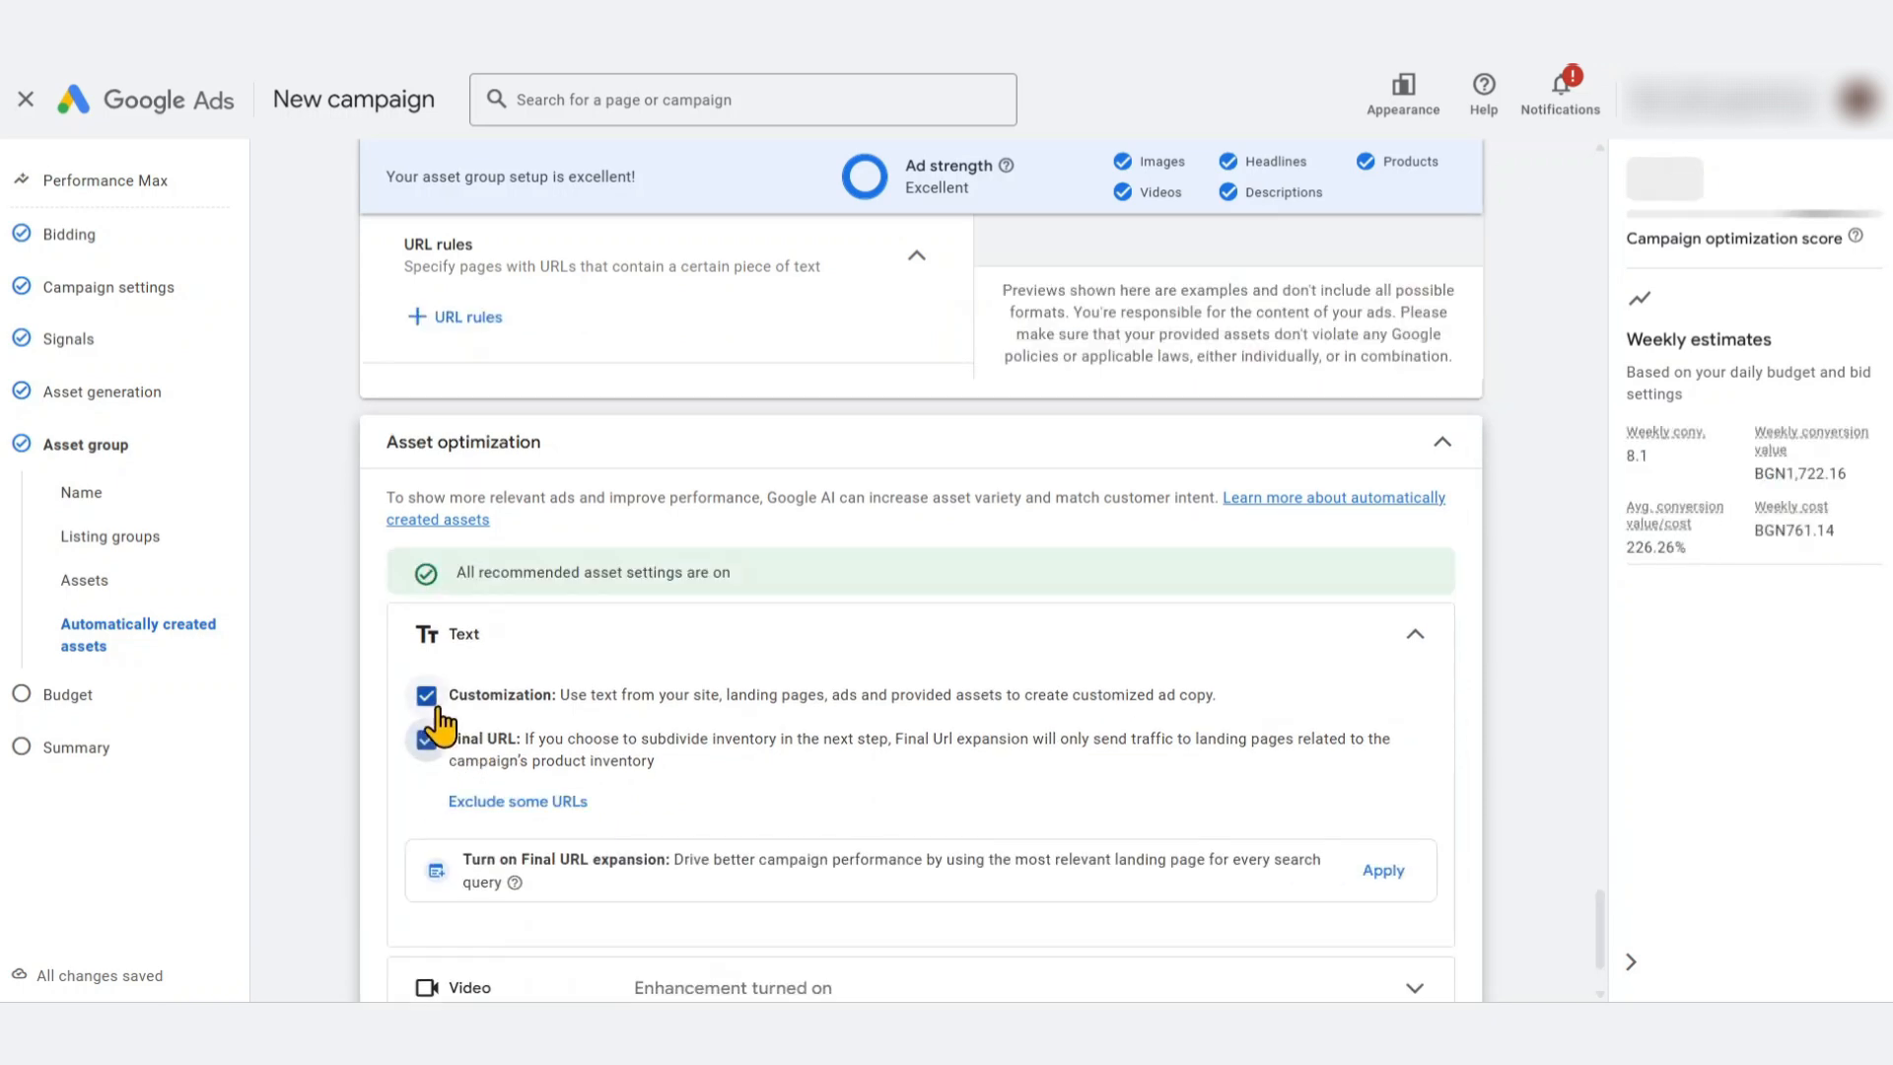
{"action": "scroll", "coordinate": [545, 754], "scroll_direction": "up", "scroll_amount": 3}
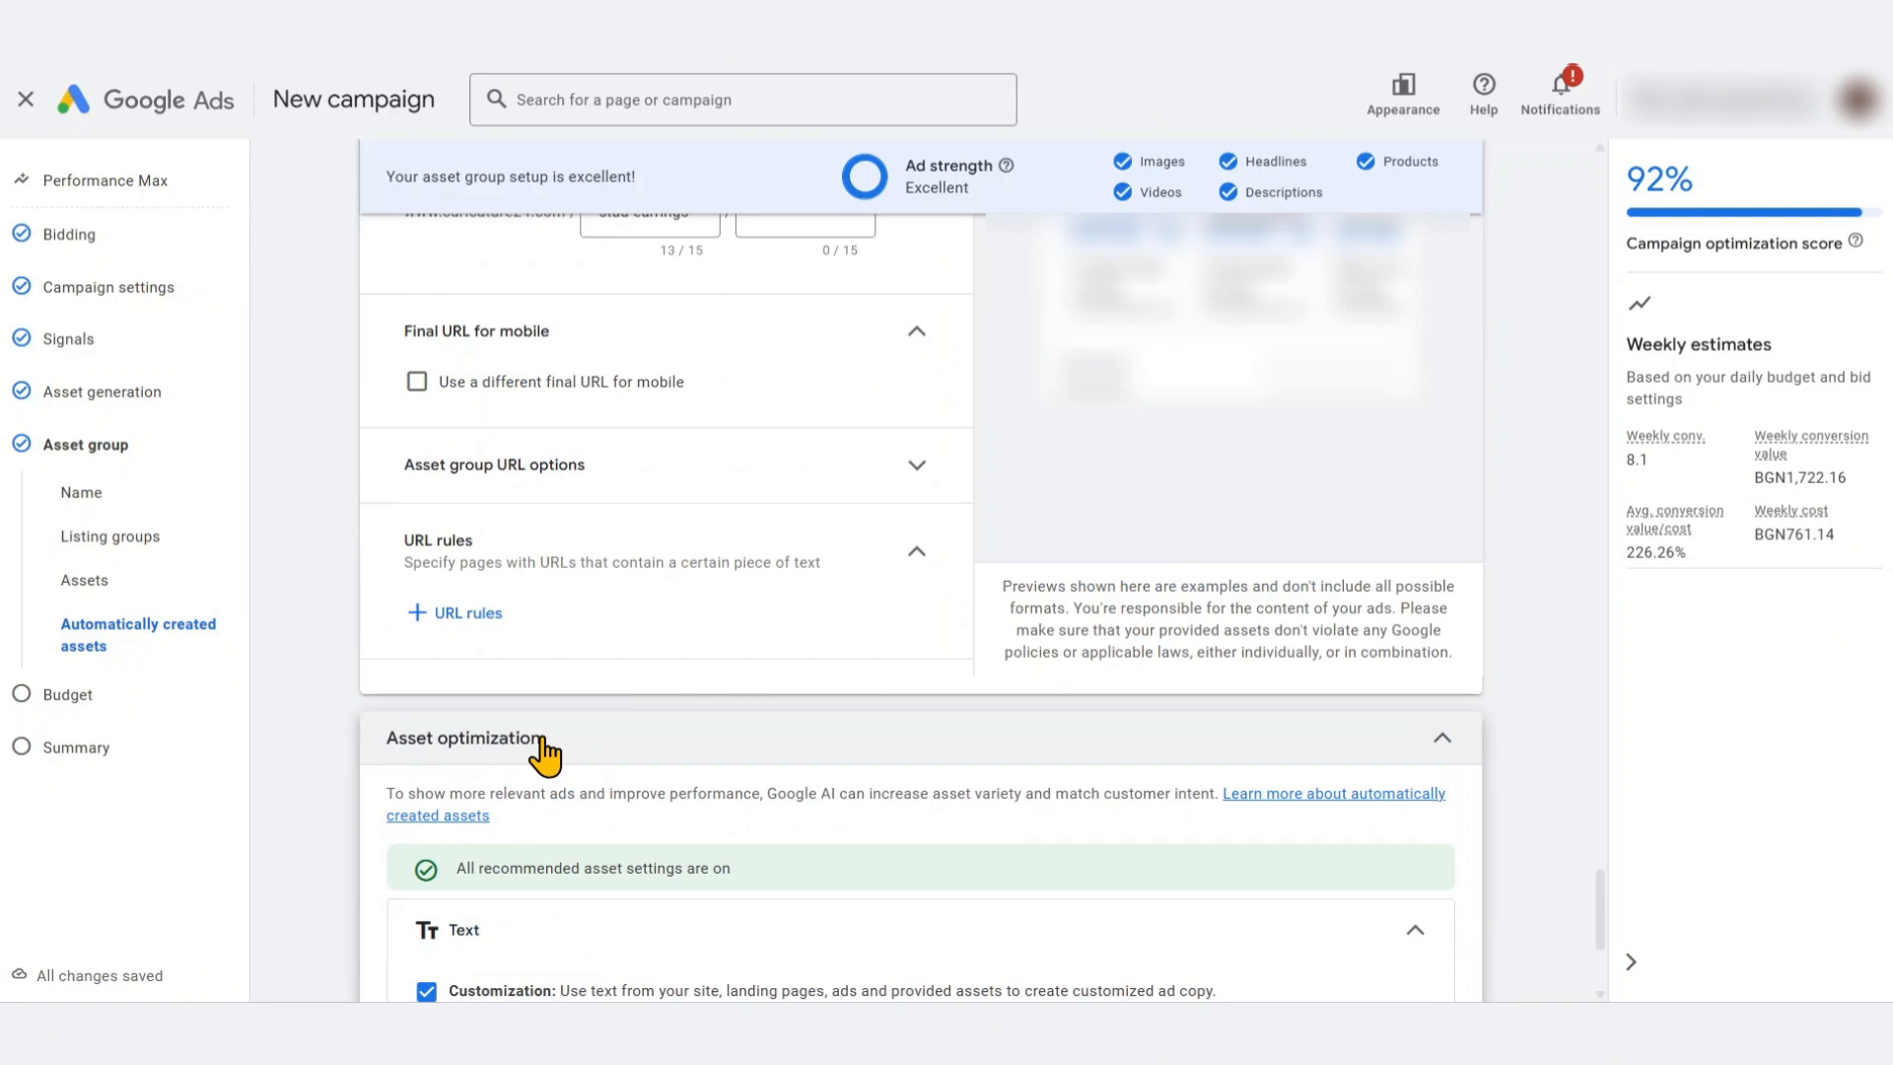
{"action": "left_click", "coordinate": [1444, 744]}
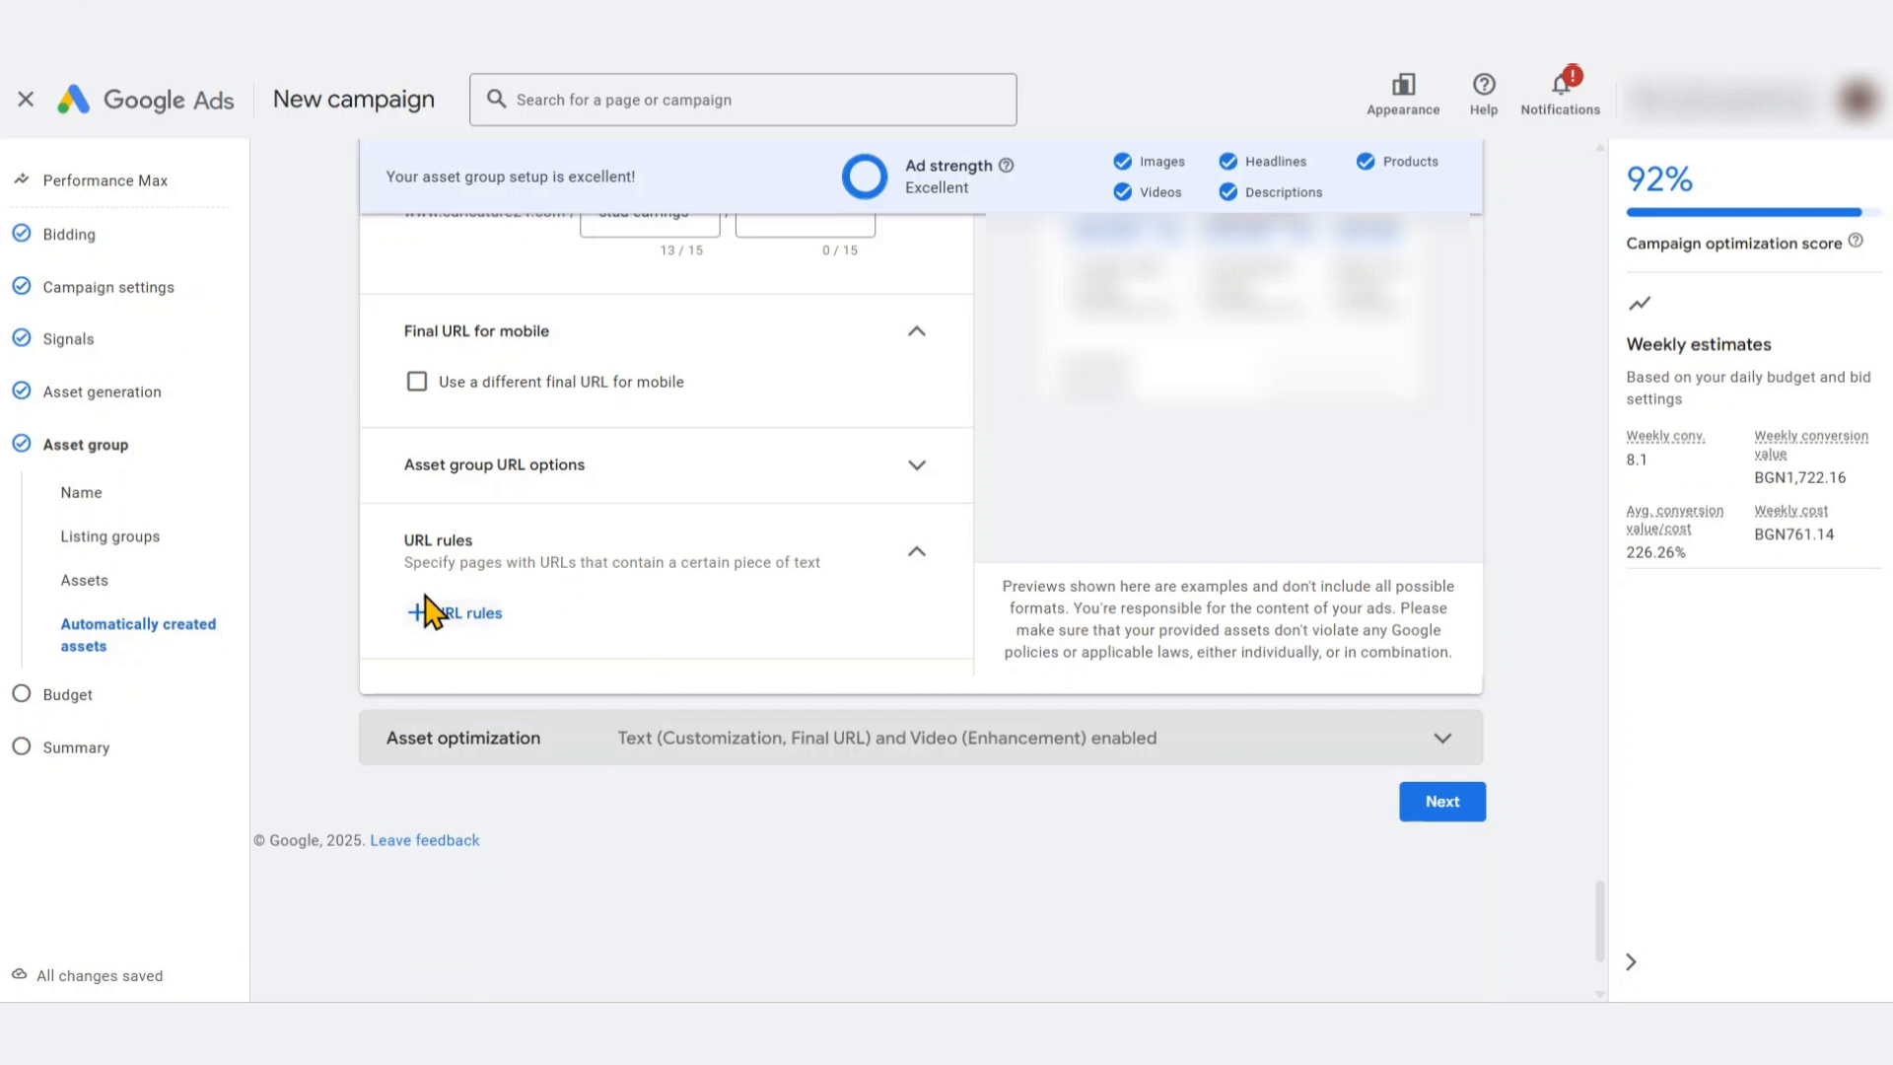
{"action": "left_click", "coordinate": [563, 745]}
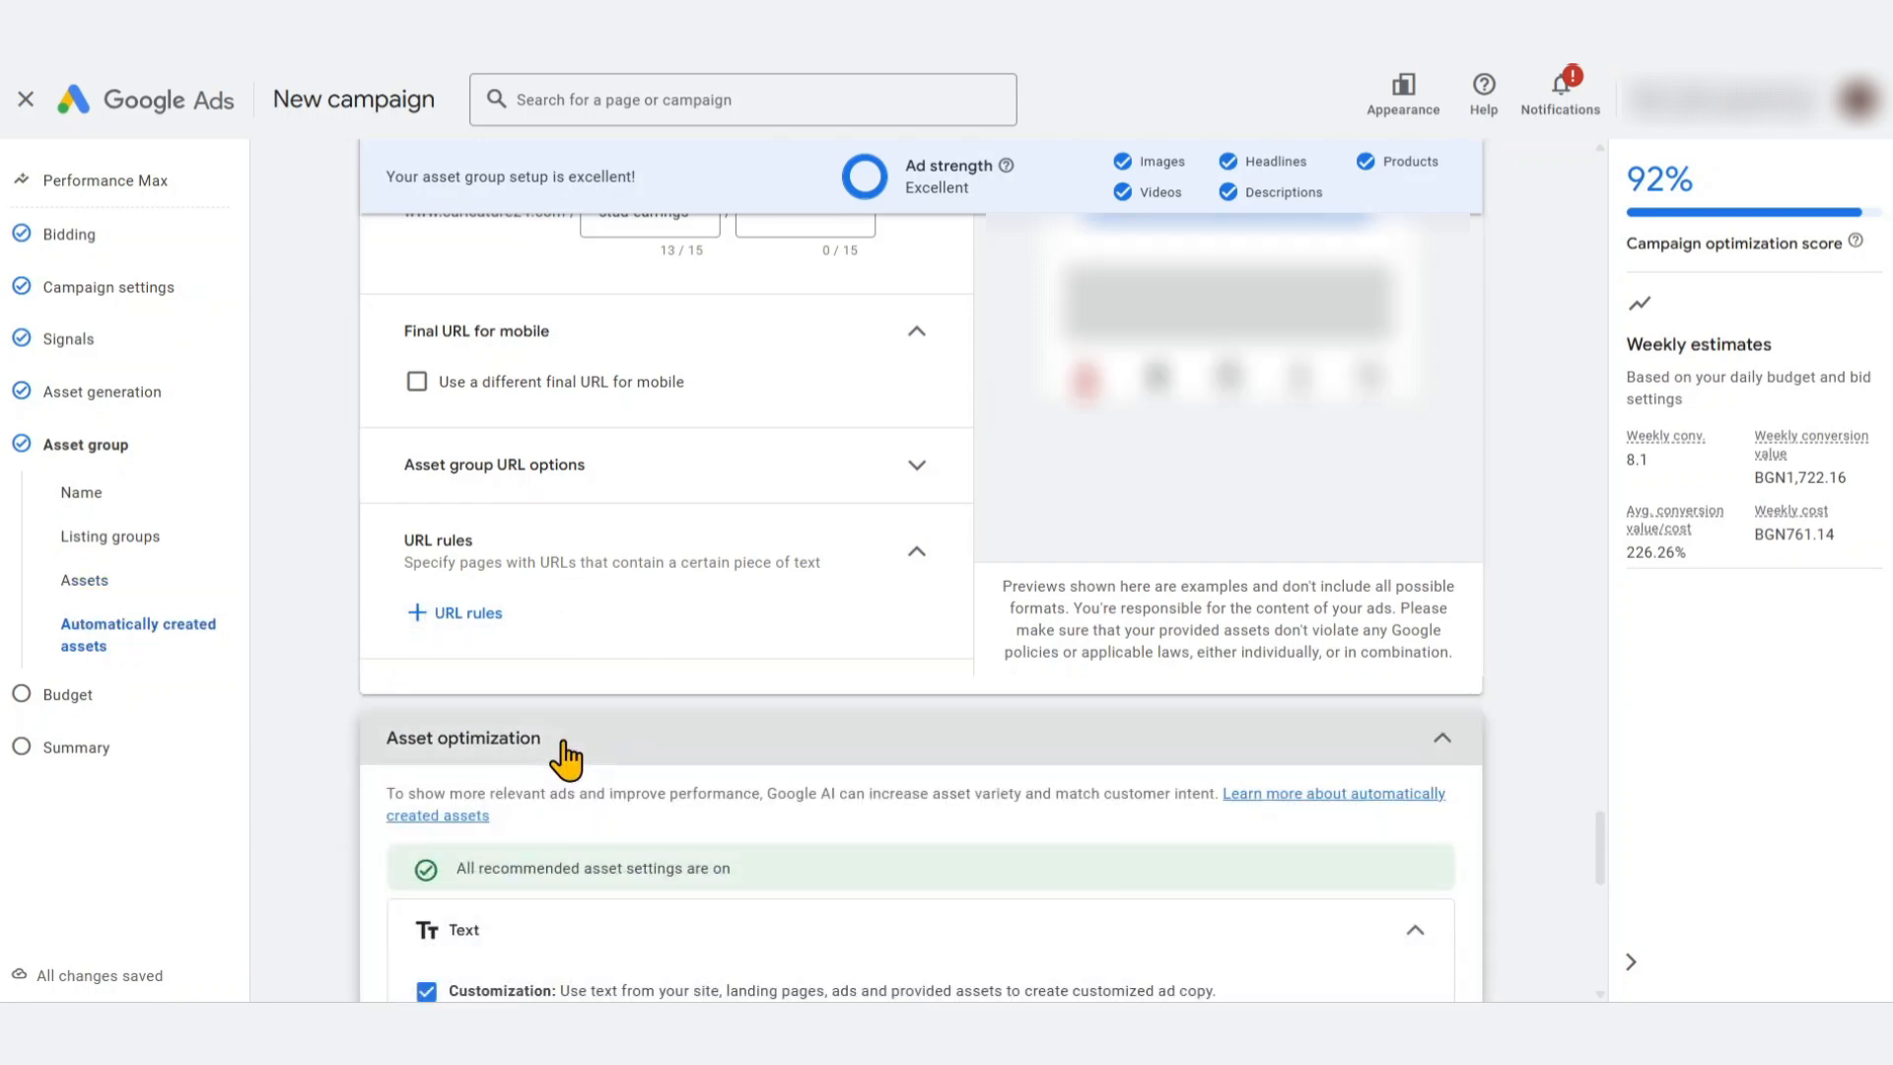
{"action": "left_click", "coordinate": [566, 757]}
{"action": "left_click", "coordinate": [566, 759]}
Examine the Text settings, the URL exclusion option and the Video enhancement setting under Asset optimization
{"action": "scroll", "coordinate": [433, 735], "scroll_direction": "down", "scroll_amount": 2}
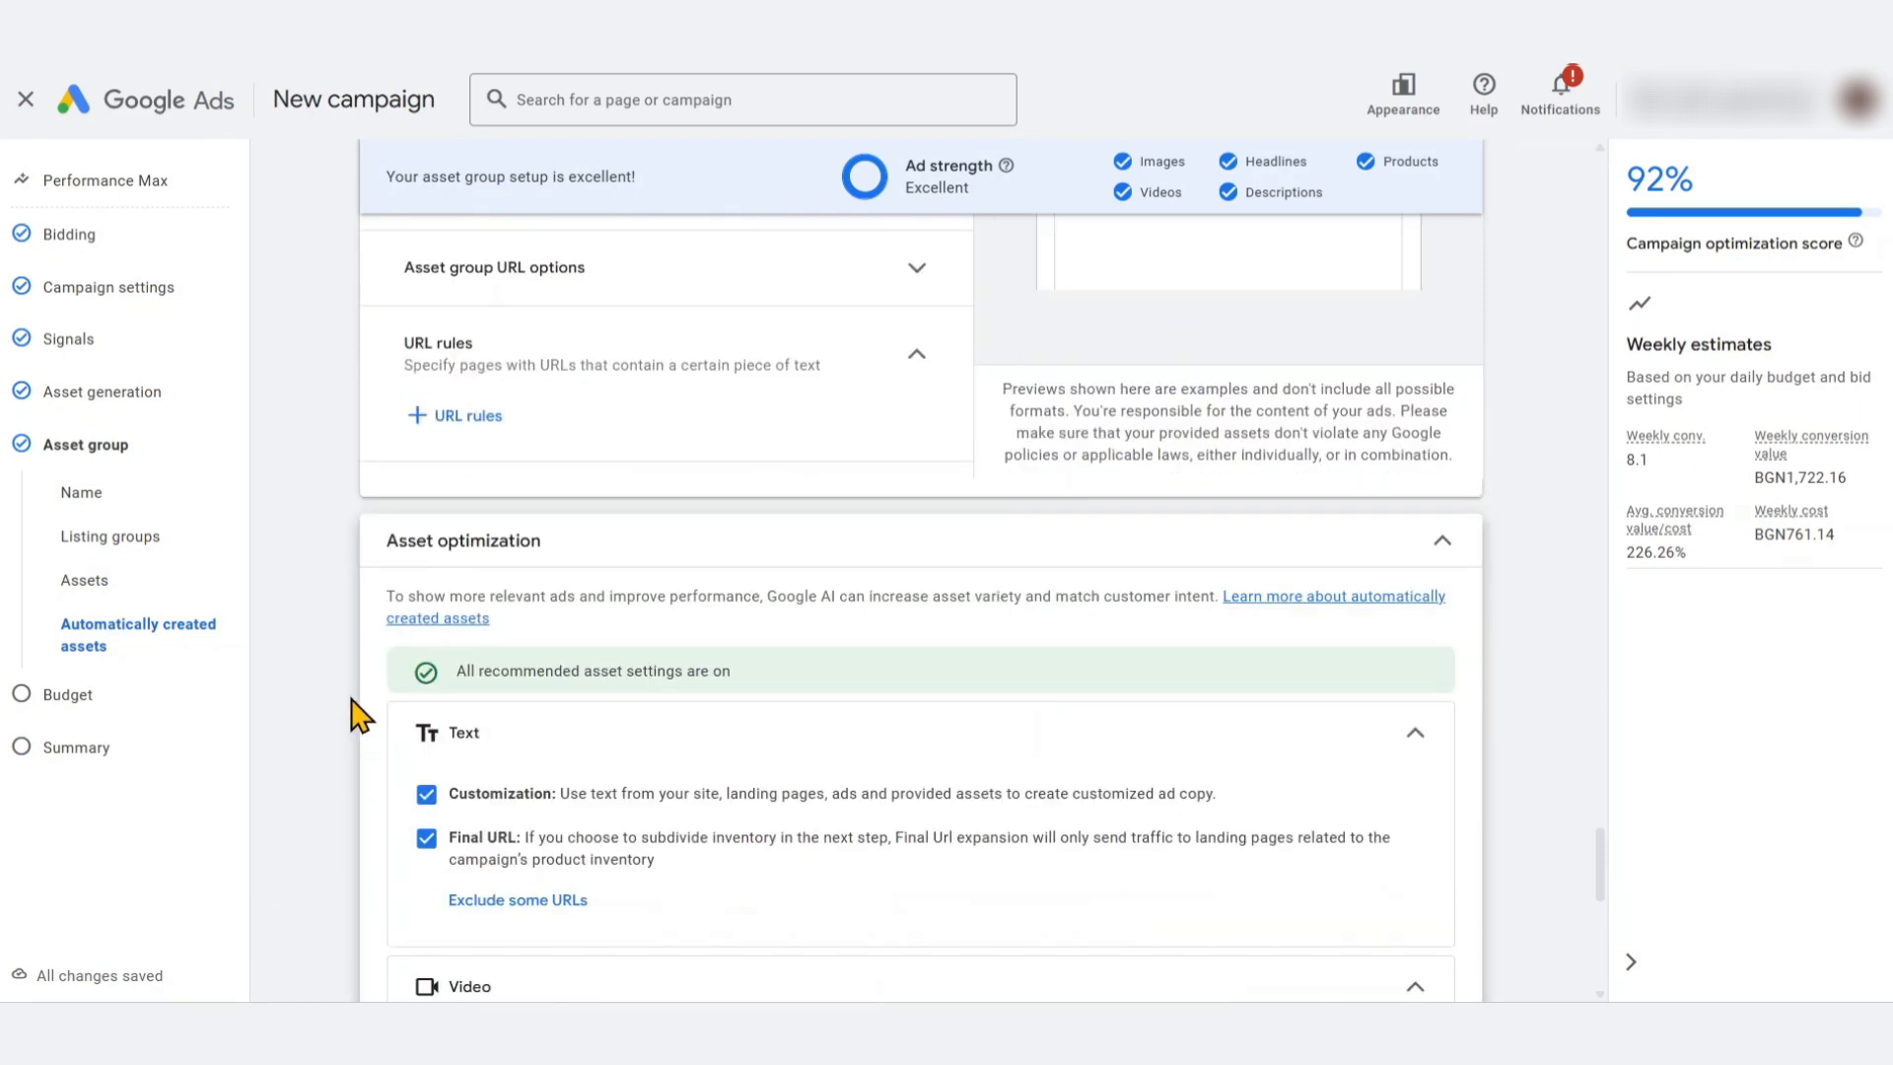
{"action": "scroll", "coordinate": [357, 708], "scroll_direction": "down", "scroll_amount": 1}
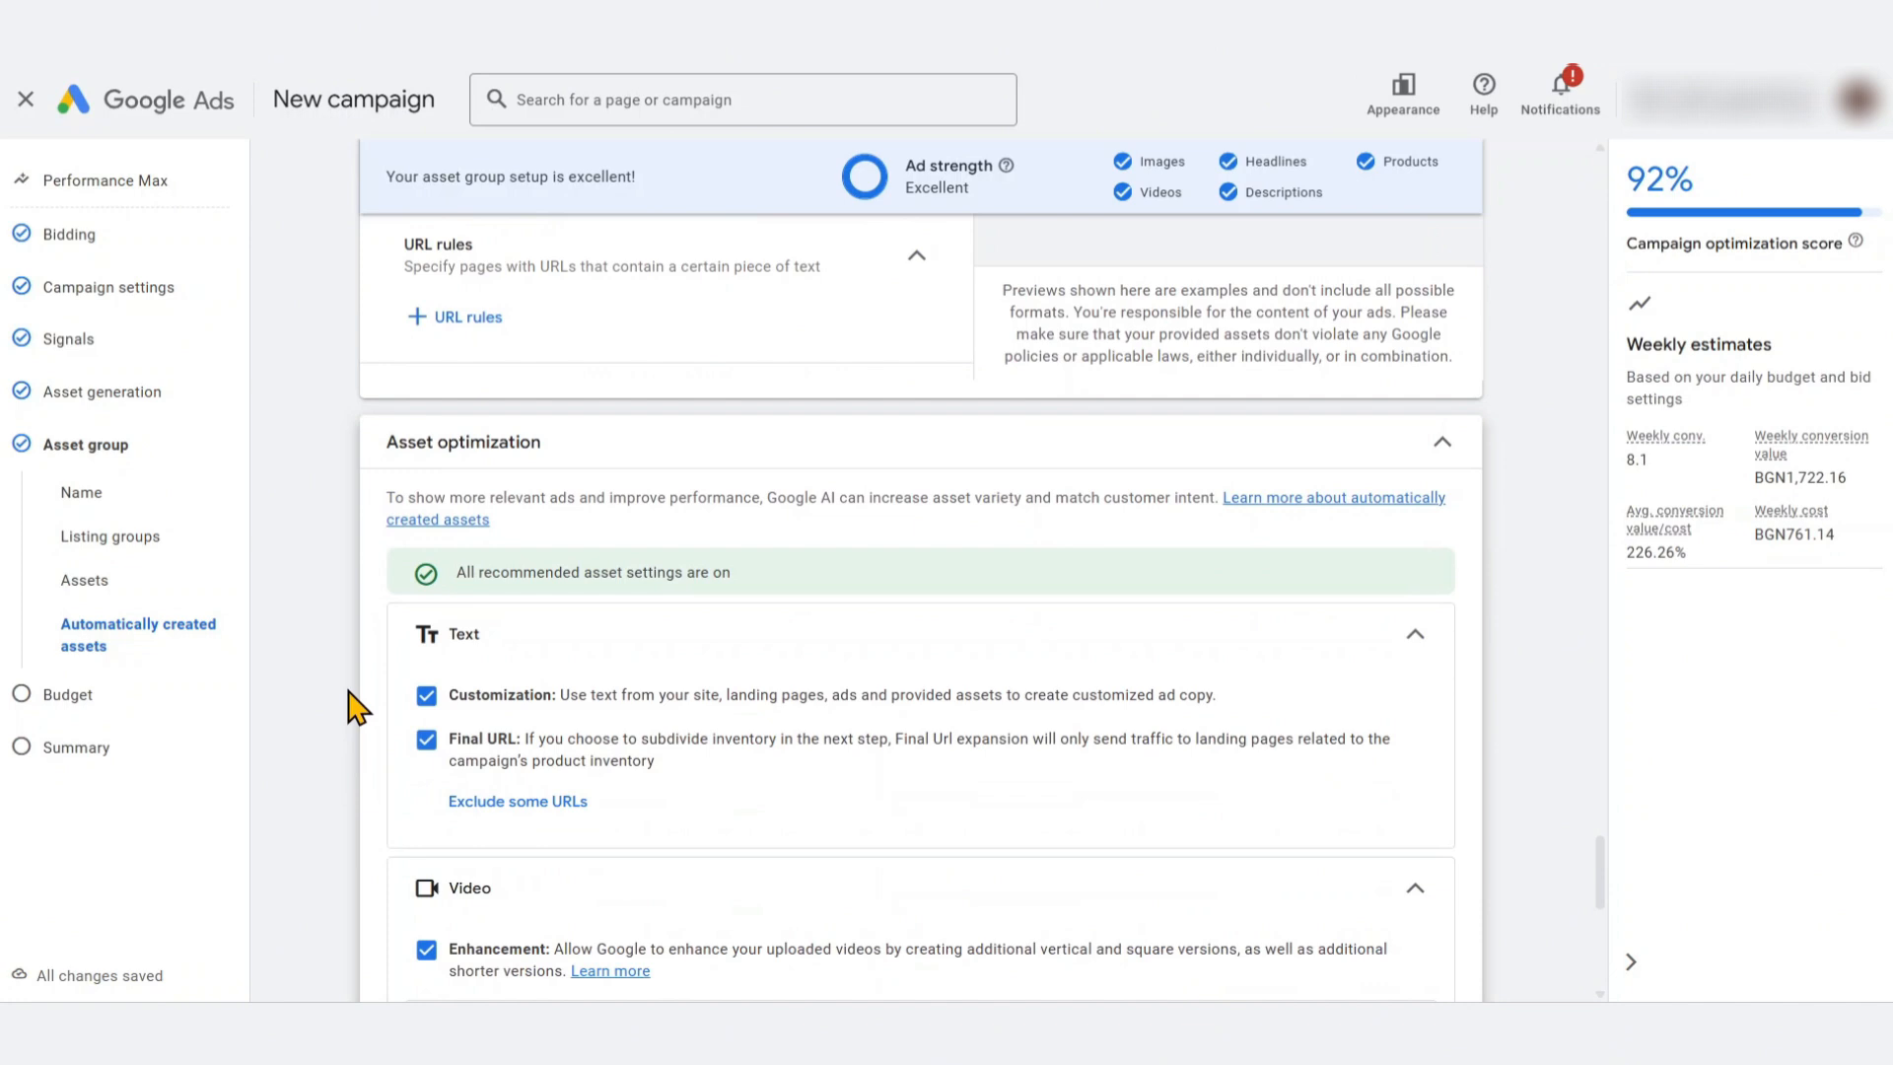
{"action": "scroll", "coordinate": [356, 708], "scroll_direction": "down", "scroll_amount": 2}
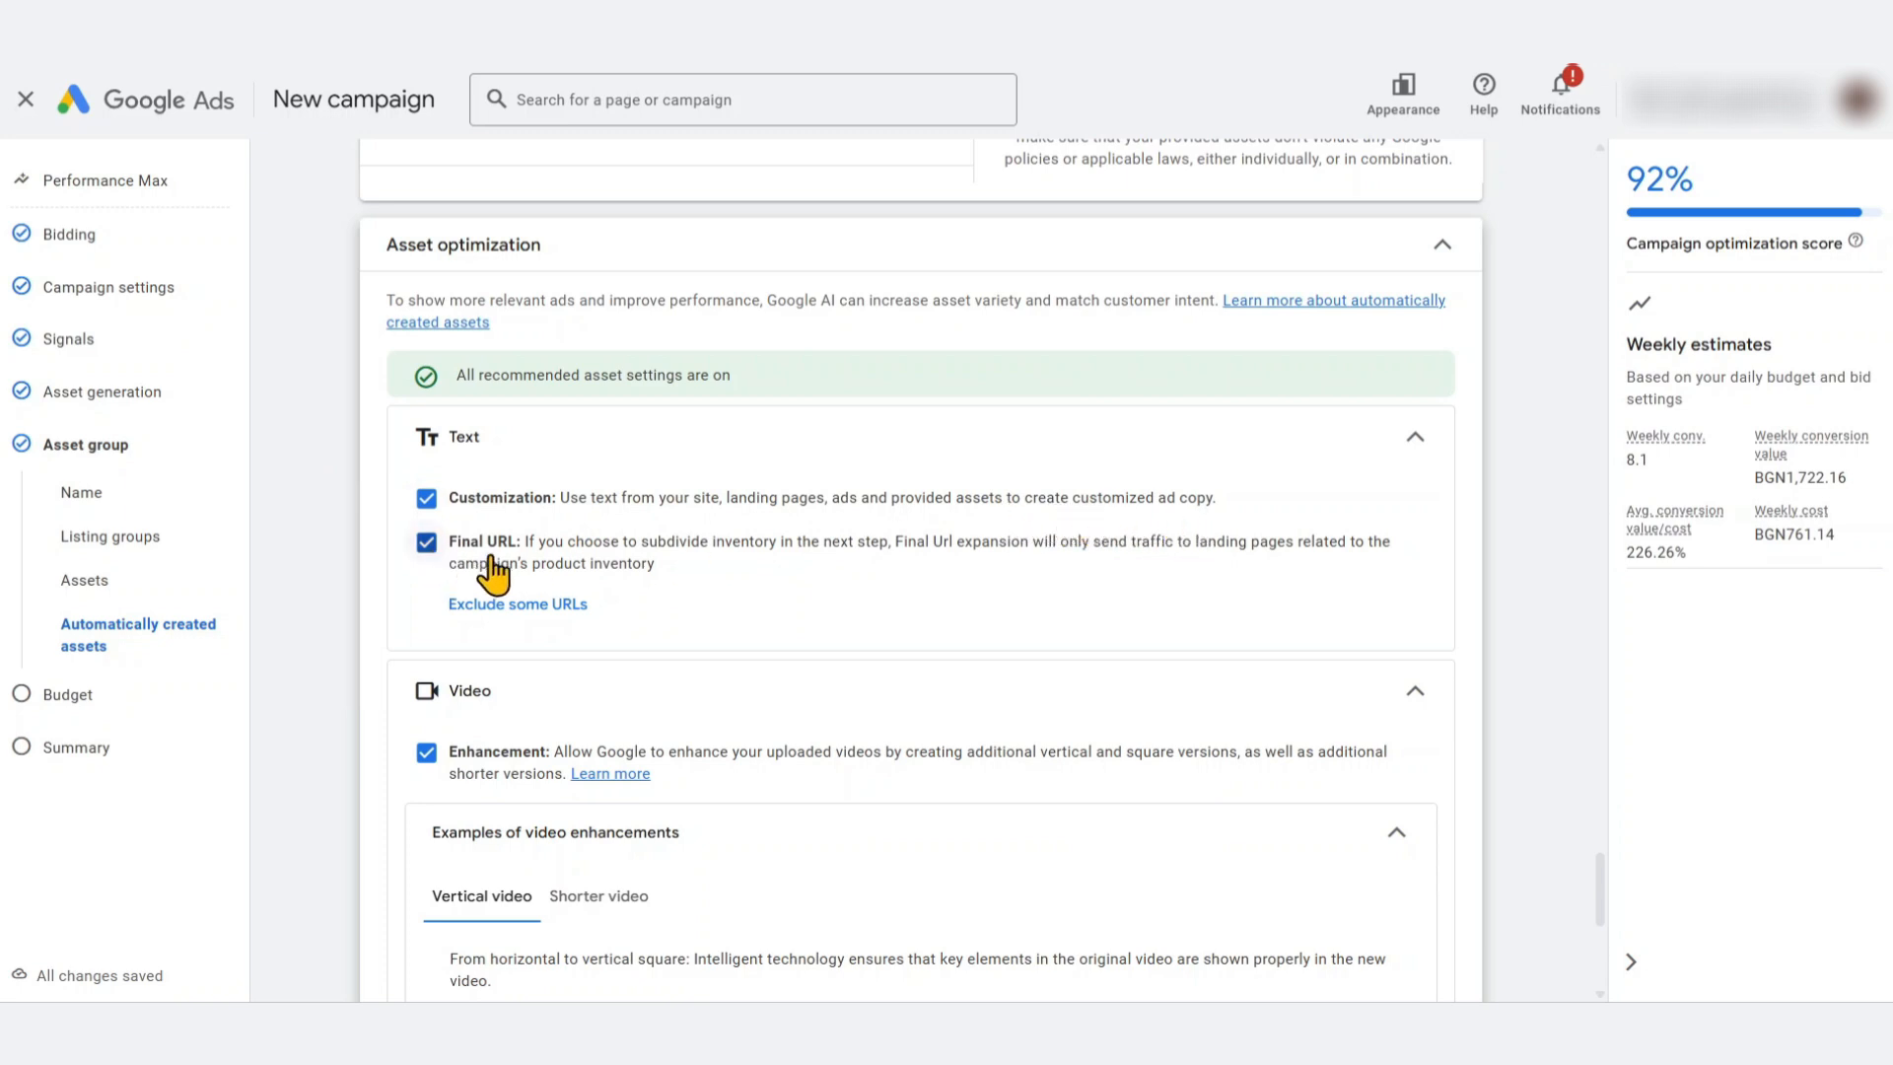
{"action": "scroll", "coordinate": [511, 572], "scroll_direction": "up", "scroll_amount": 1}
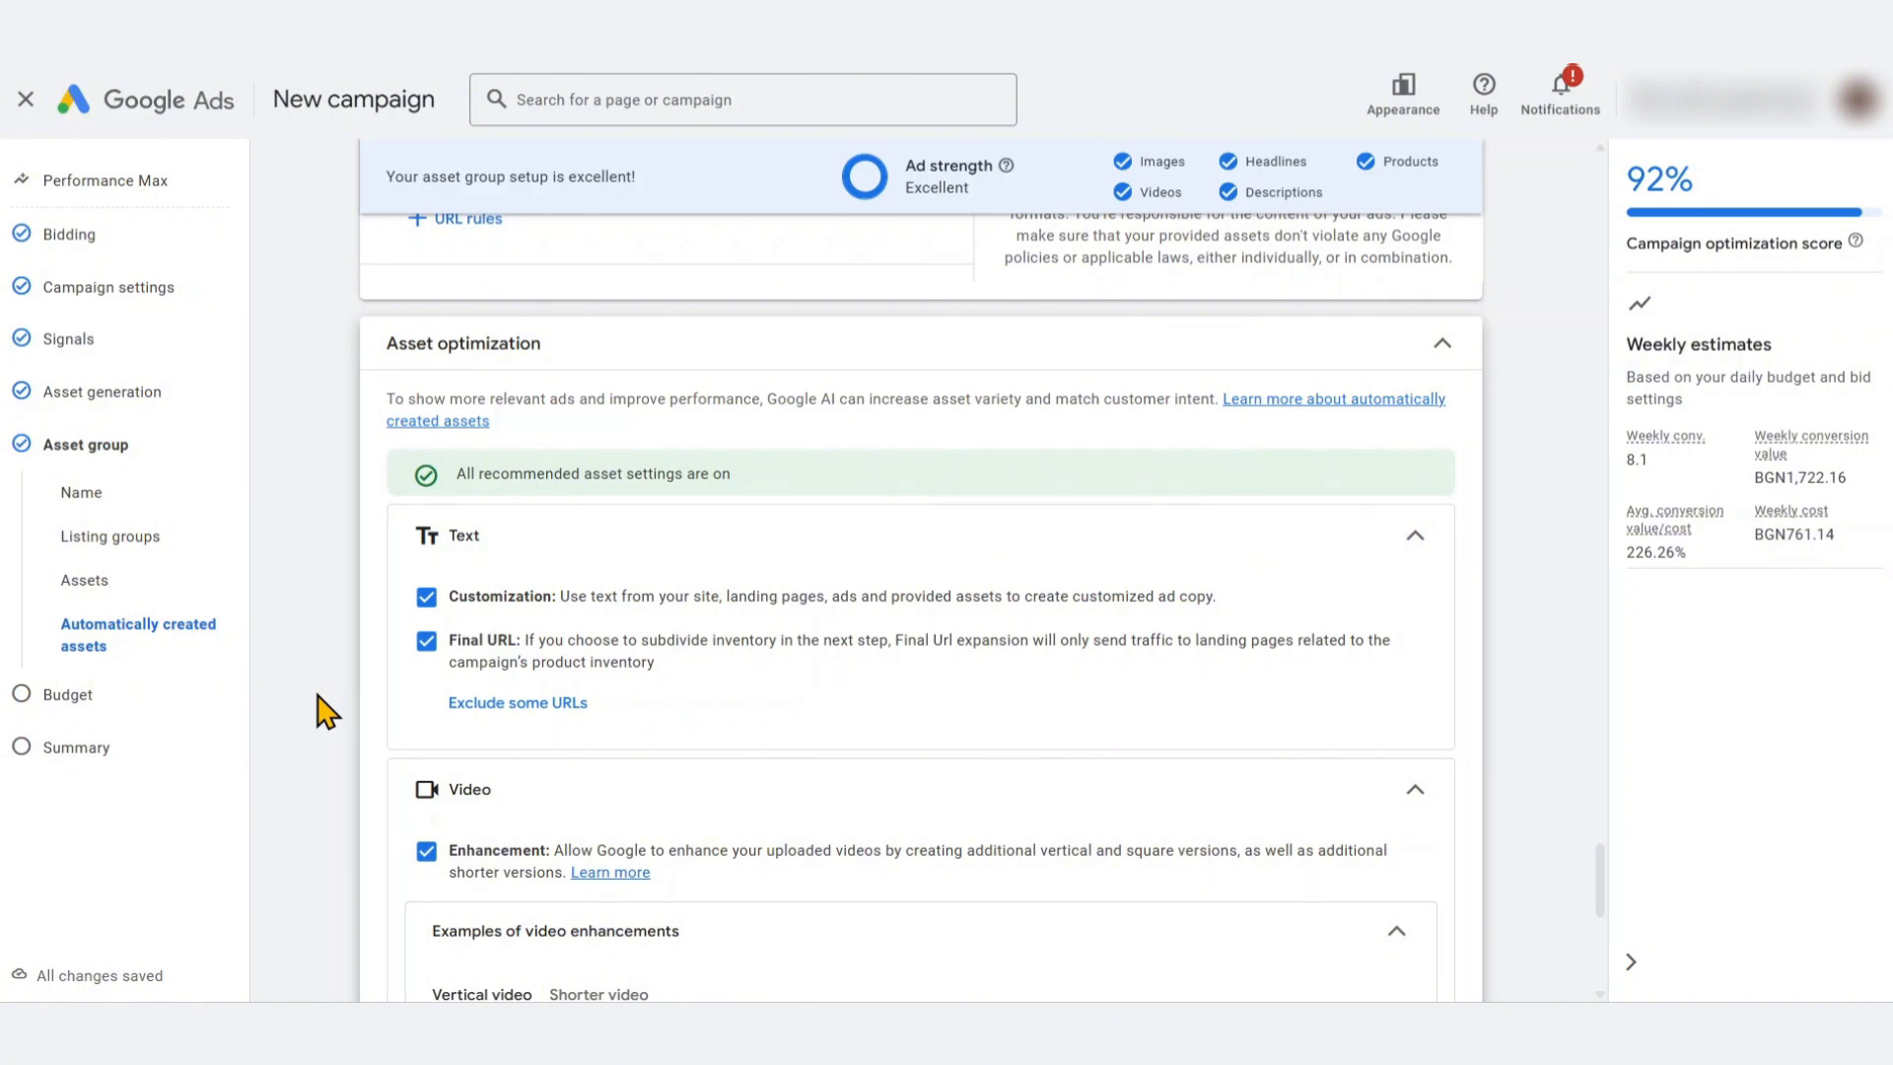
{"action": "scroll", "coordinate": [388, 719], "scroll_direction": "down", "scroll_amount": 1}
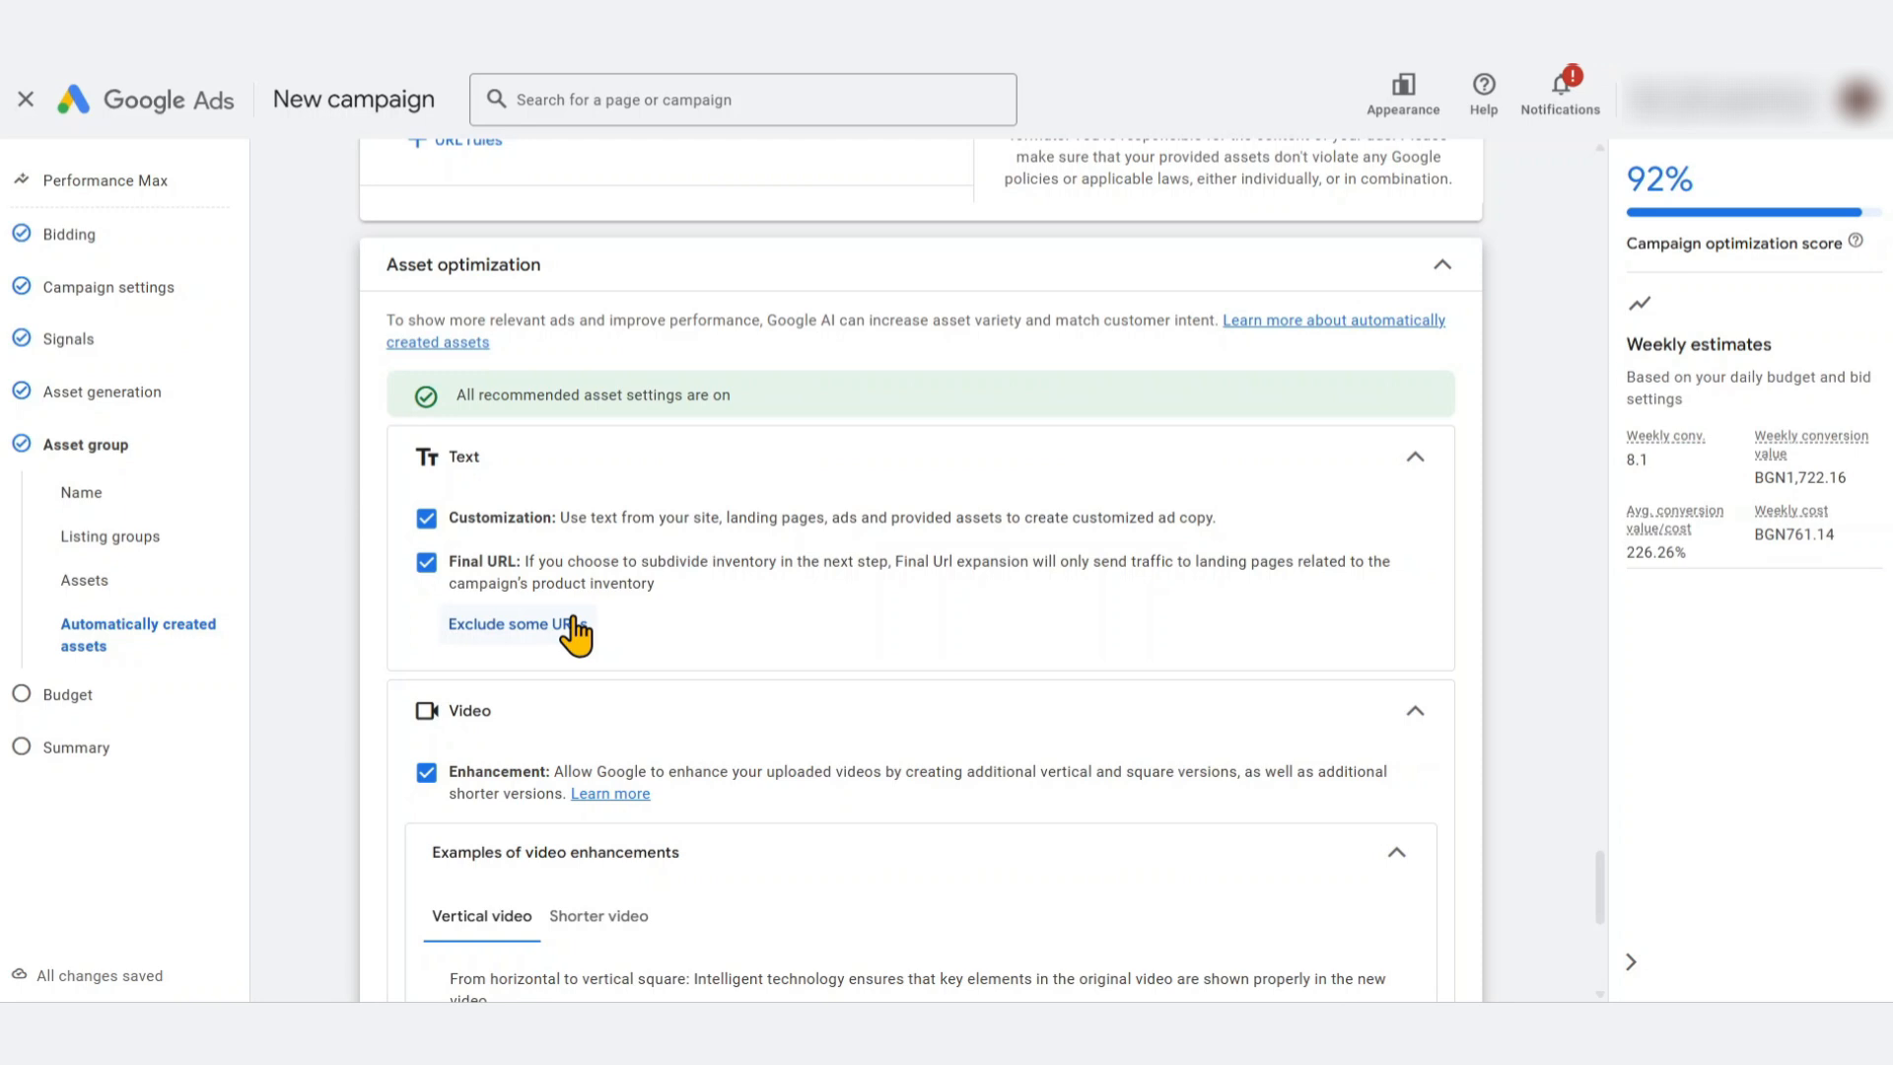
{"action": "scroll", "coordinate": [346, 655], "scroll_direction": "down", "scroll_amount": 3}
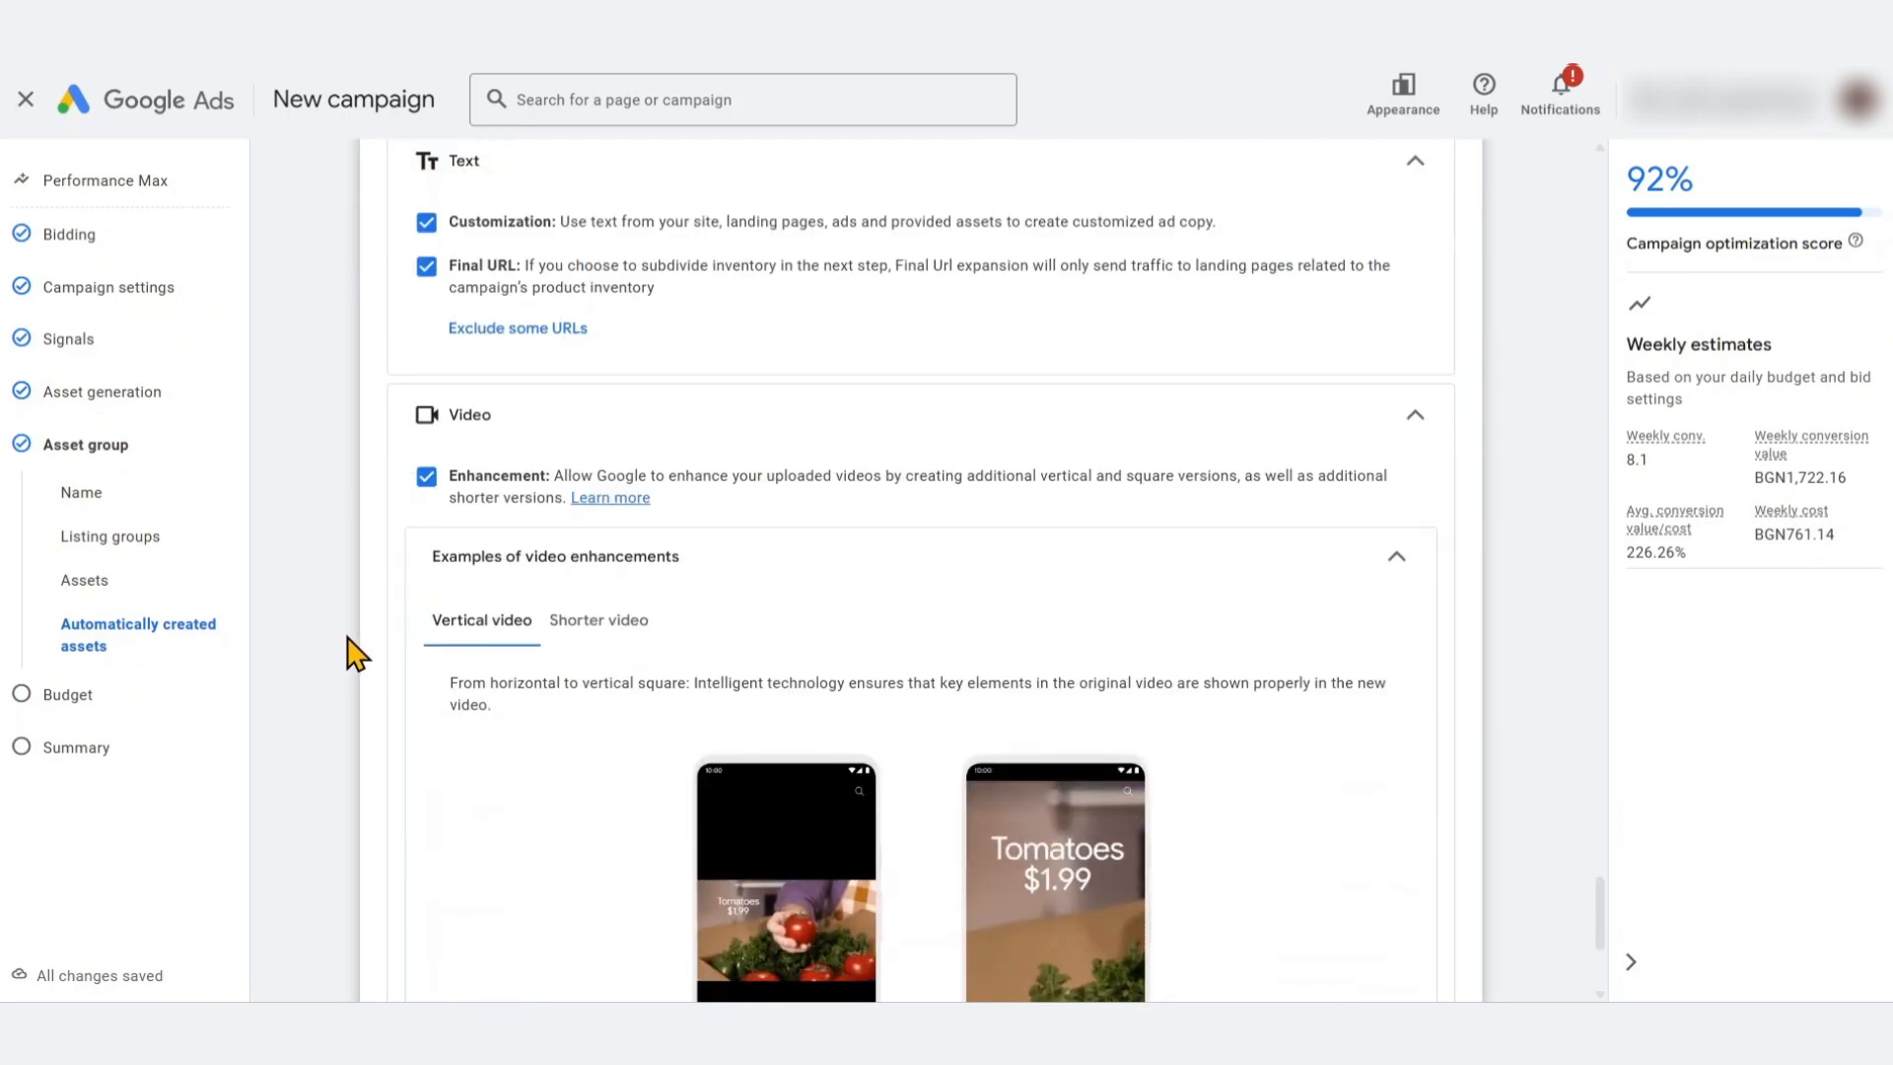
{"action": "scroll", "coordinate": [353, 654], "scroll_direction": "down", "scroll_amount": 2}
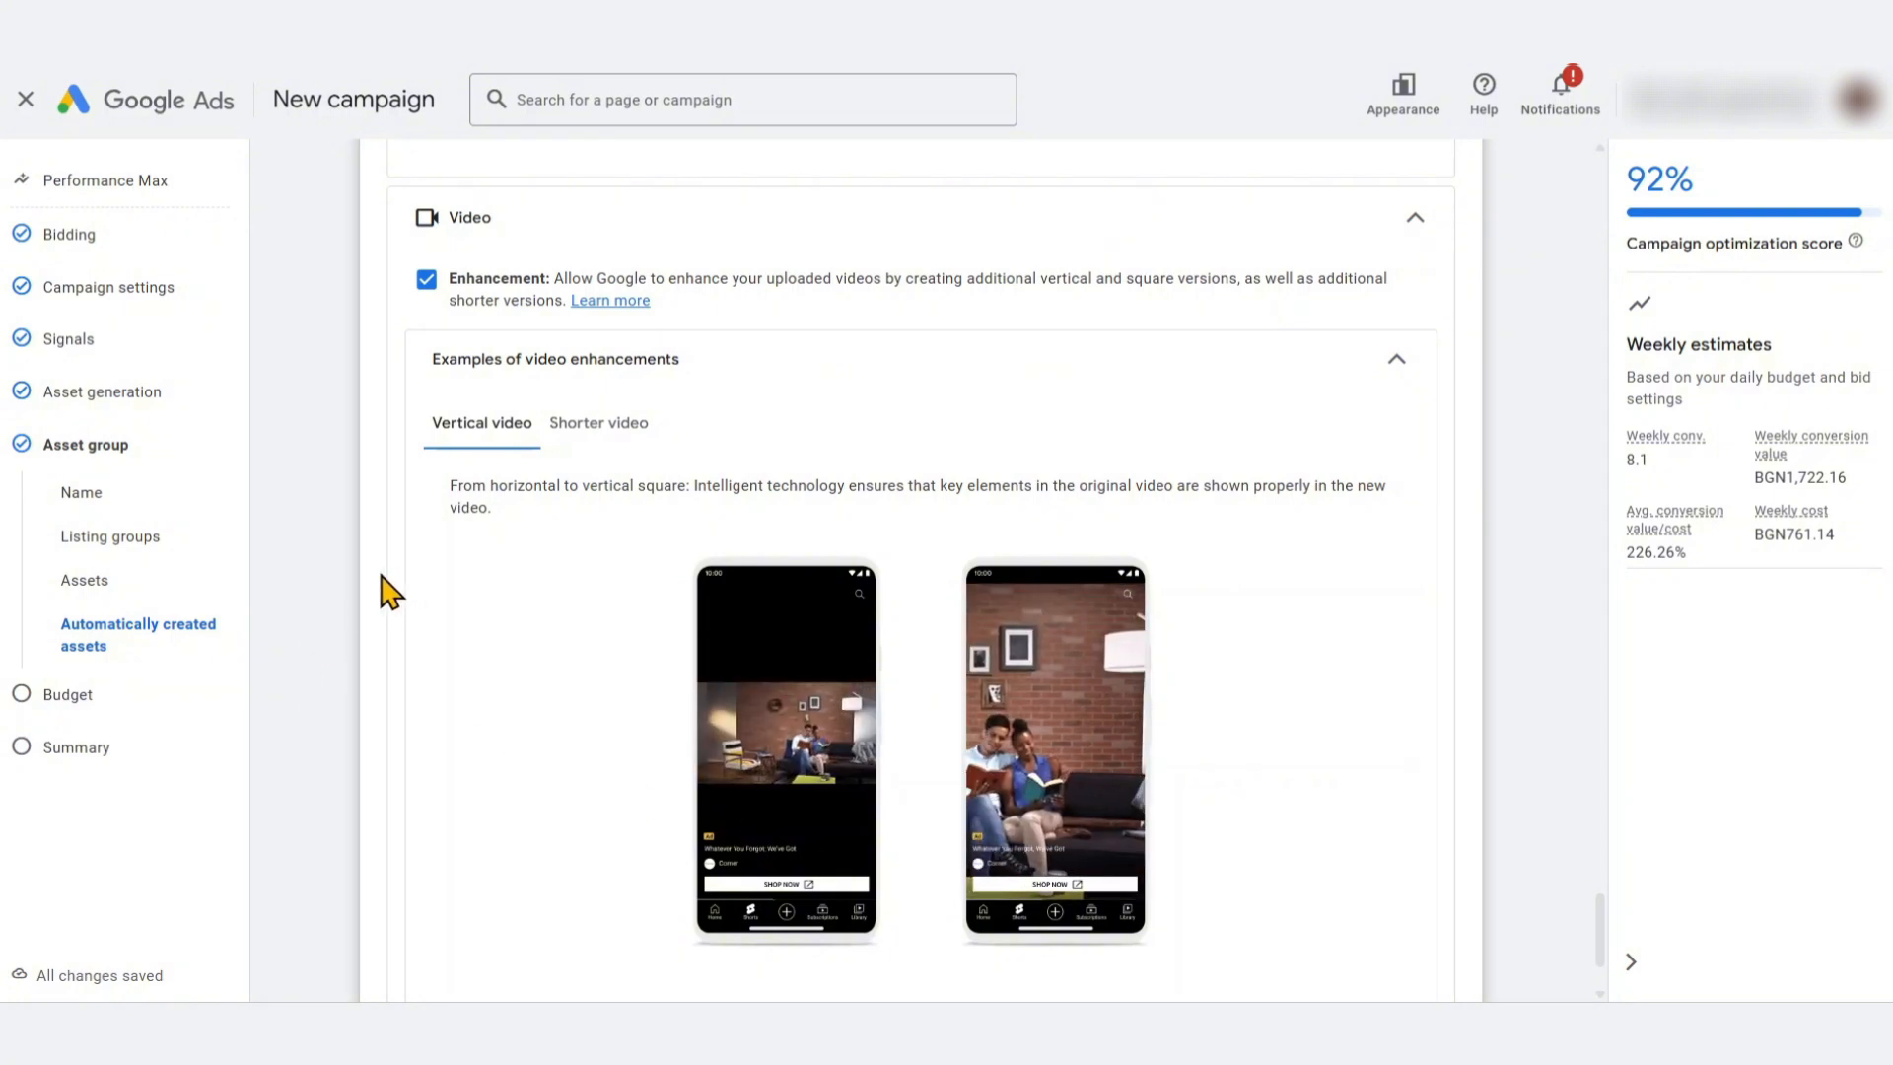
{"action": "scroll", "coordinate": [382, 592], "scroll_direction": "down", "scroll_amount": 1}
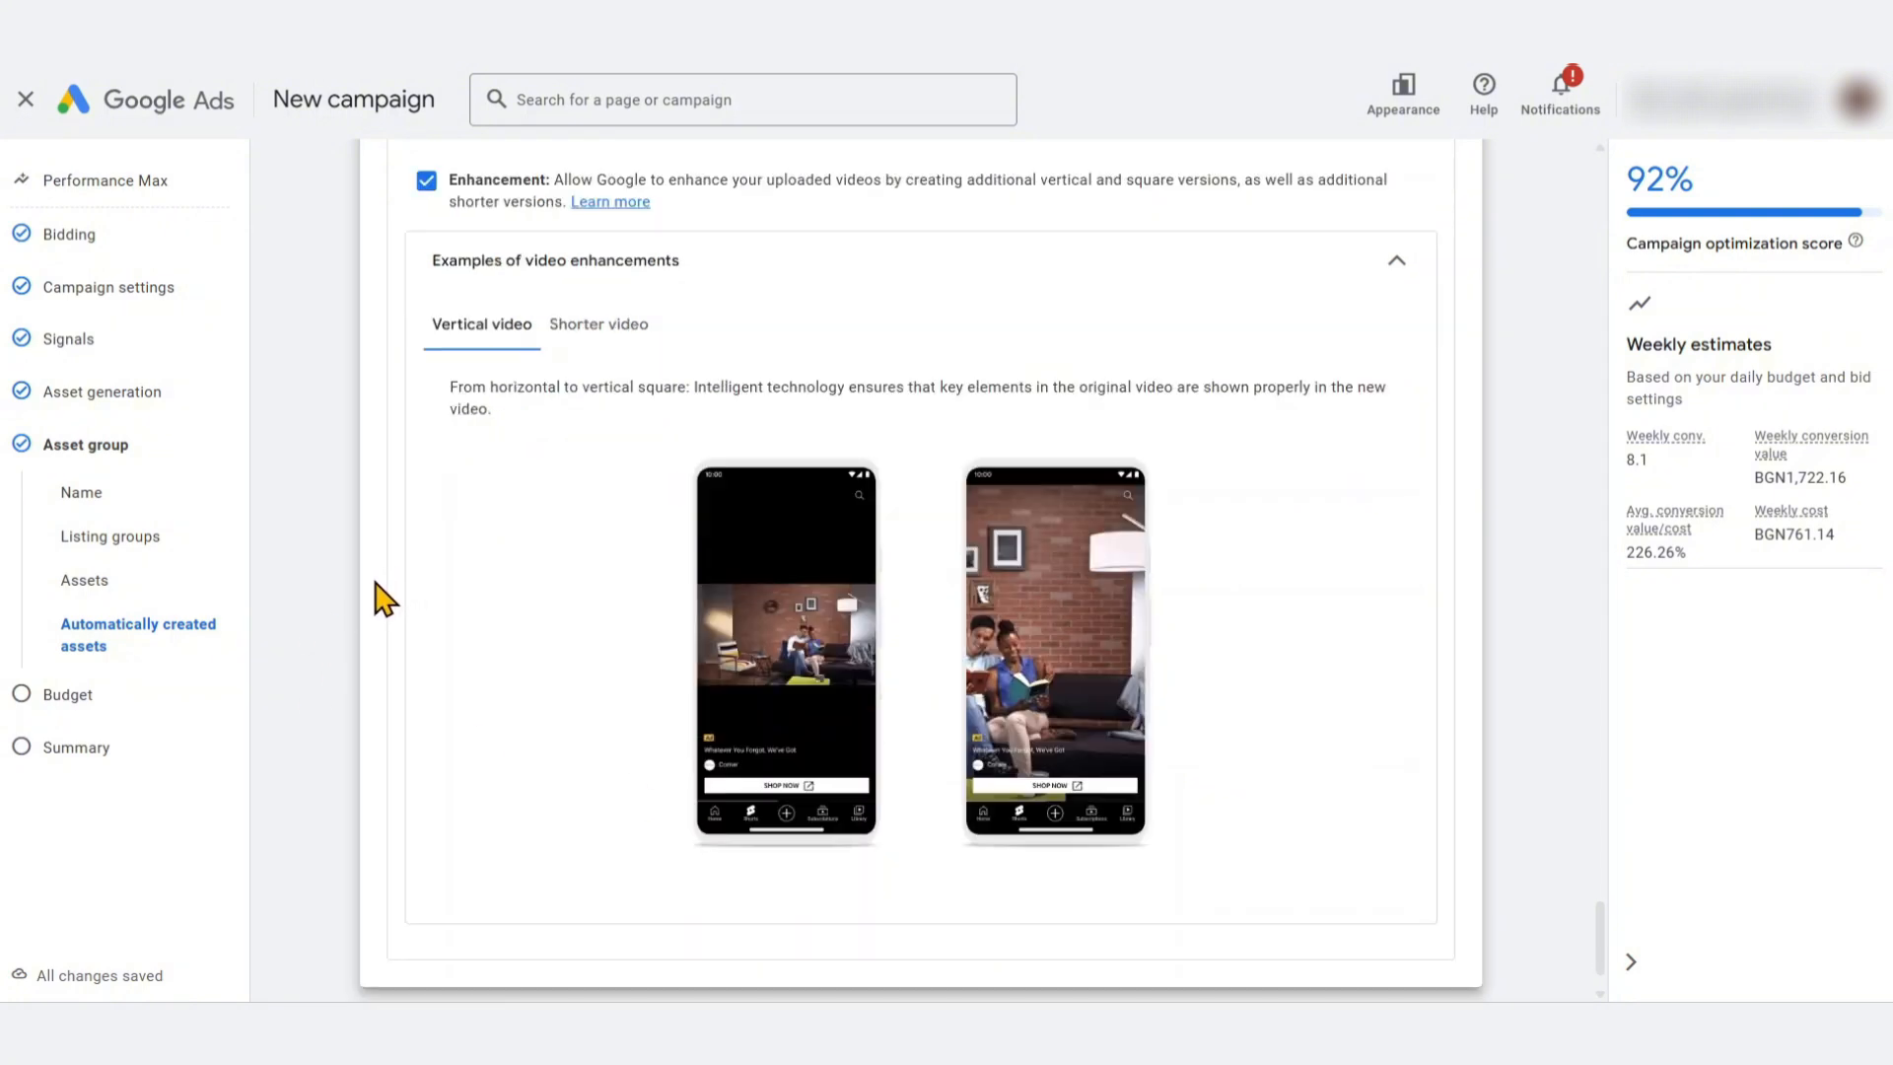
Compare the Vertical video and Shorter video examples of video enhancements, and recheck the asset optimization settings
{"action": "left_click", "coordinate": [612, 340]}
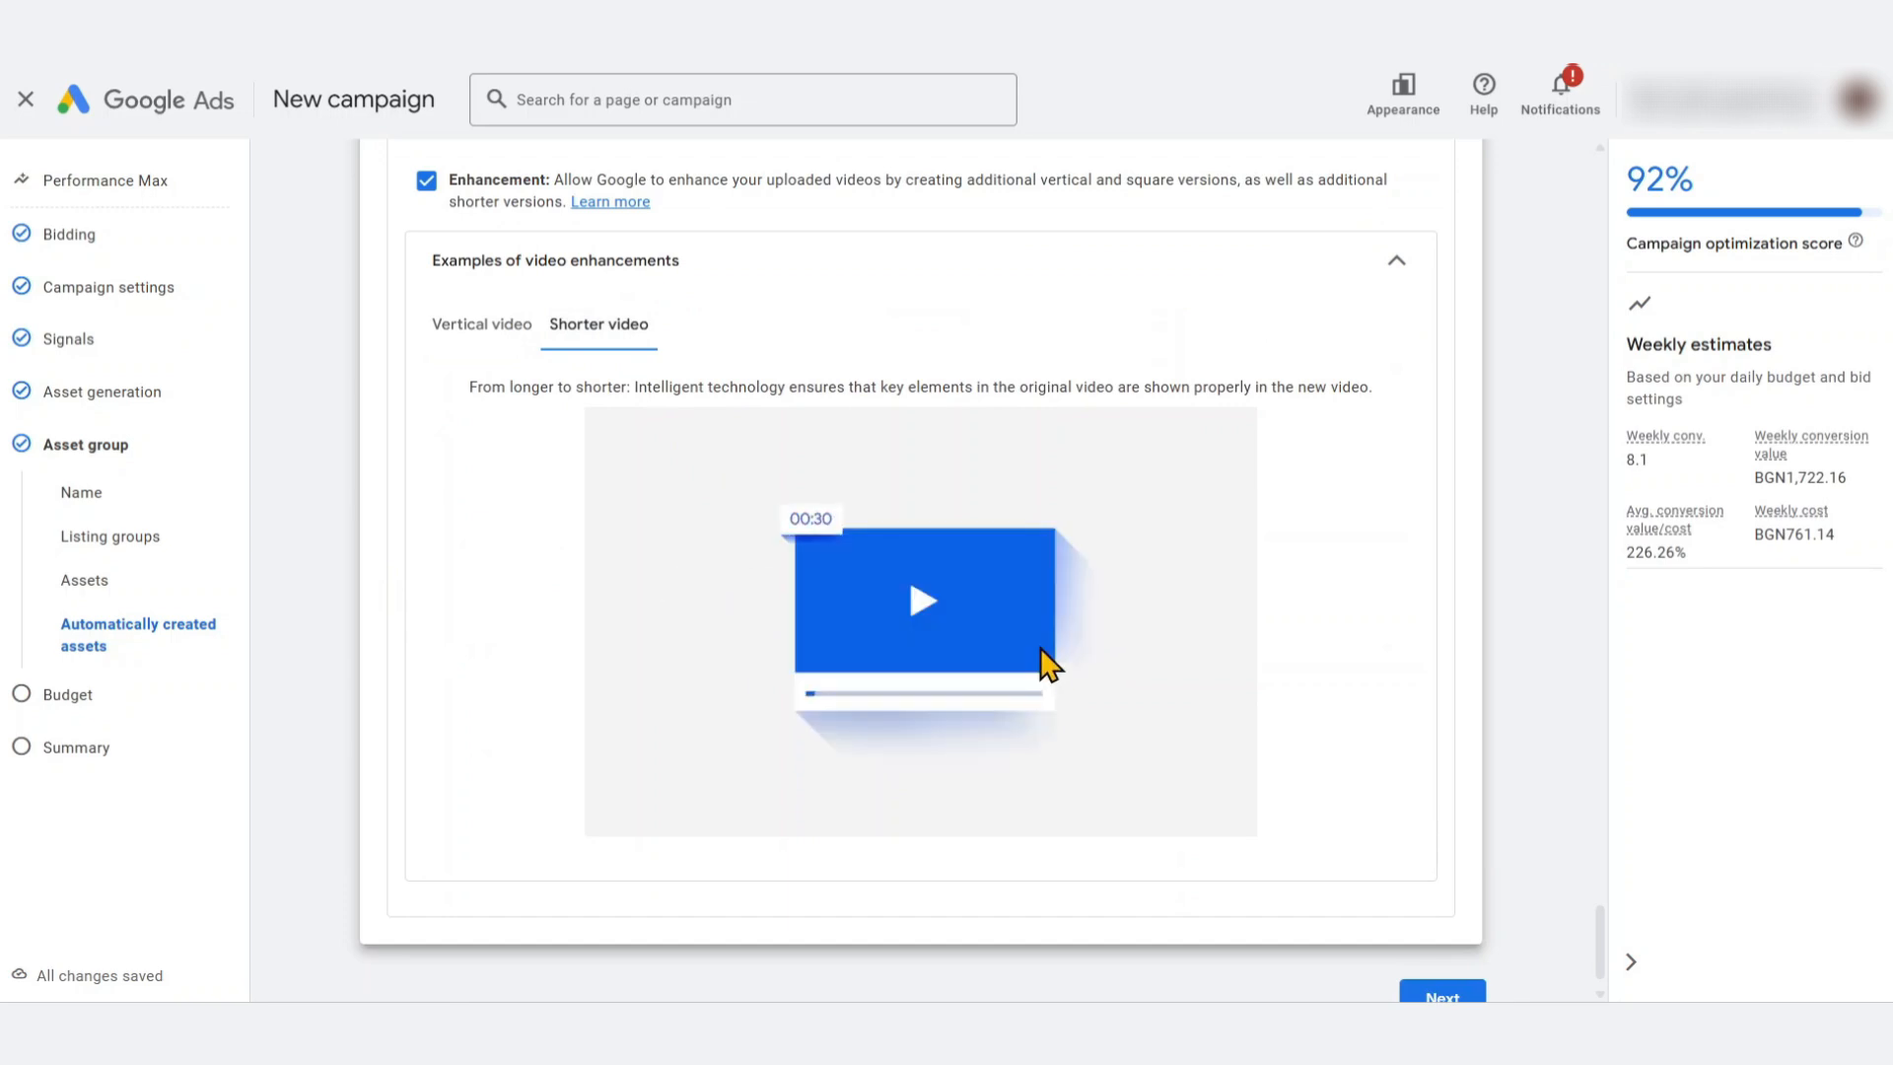
{"action": "left_click", "coordinate": [493, 340]}
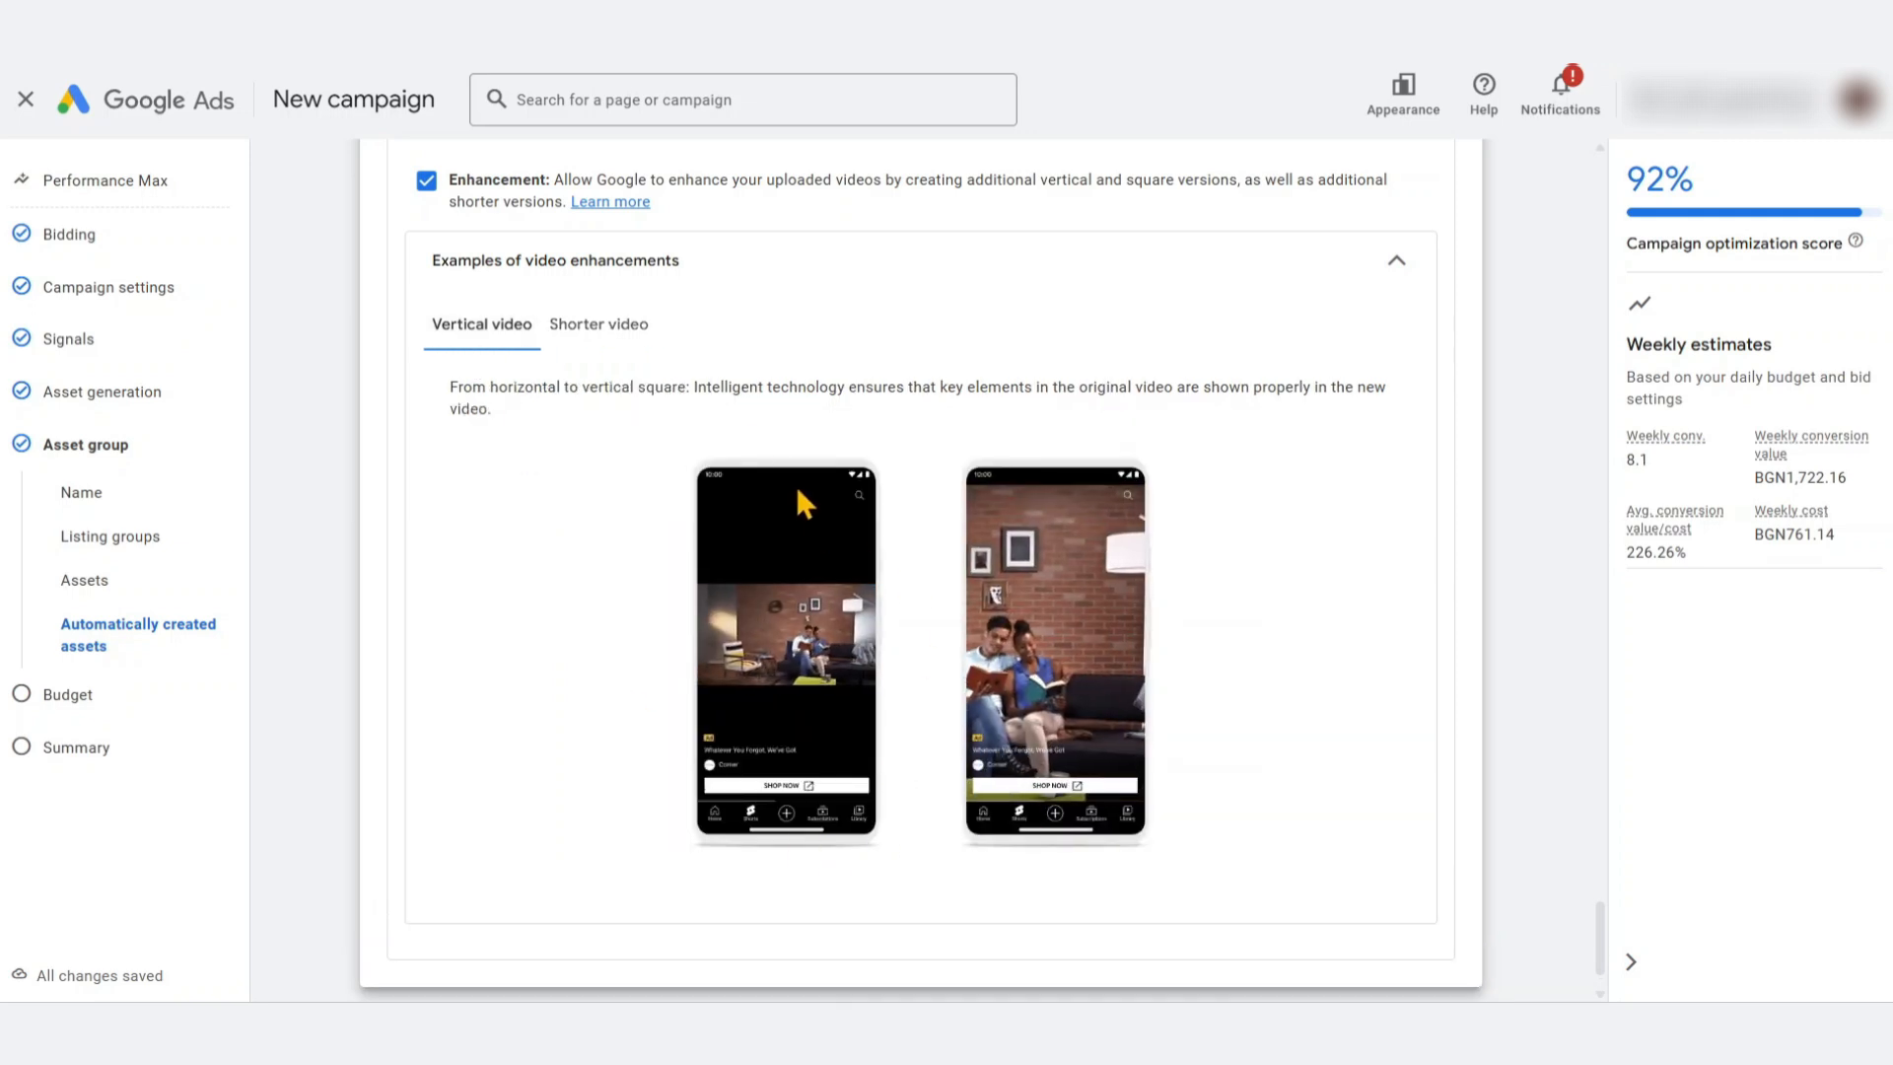
{"action": "scroll", "coordinate": [927, 729], "scroll_direction": "down", "scroll_amount": 1}
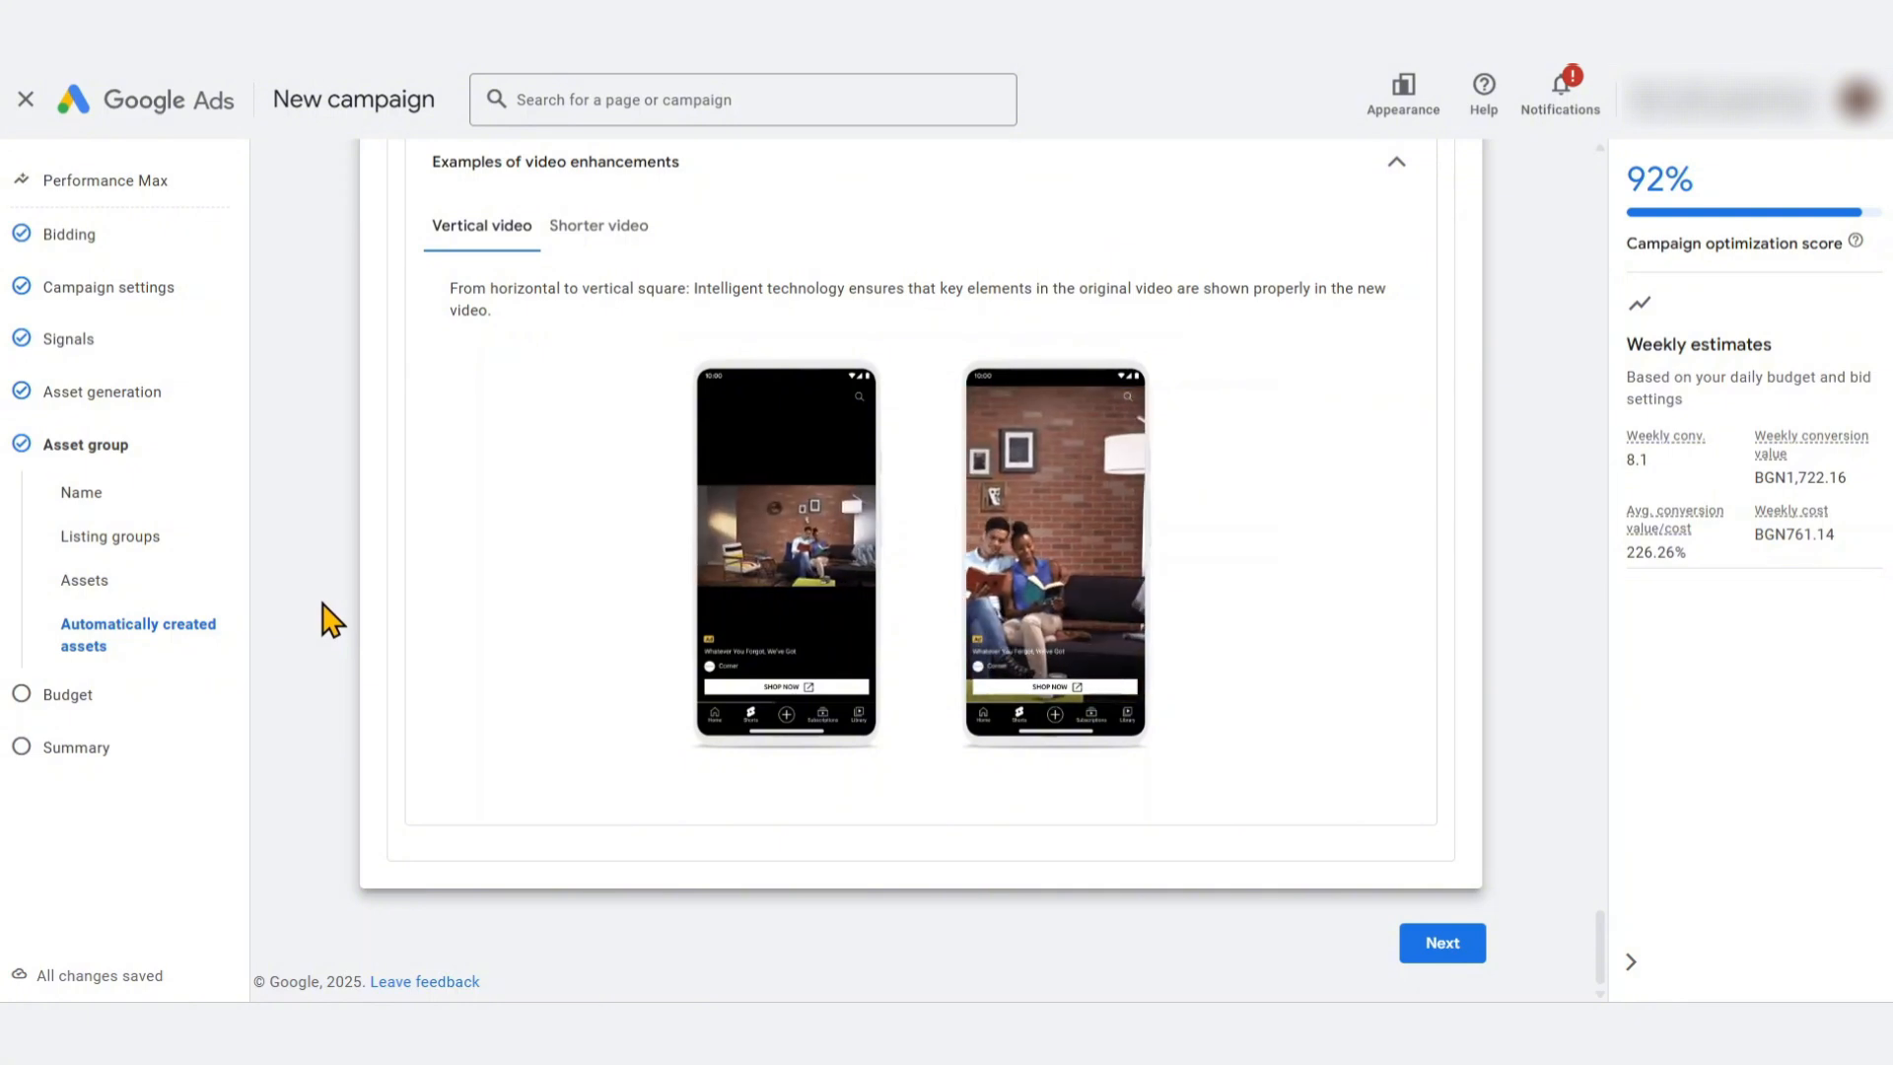
{"action": "scroll", "coordinate": [329, 565], "scroll_direction": "up", "scroll_amount": 1}
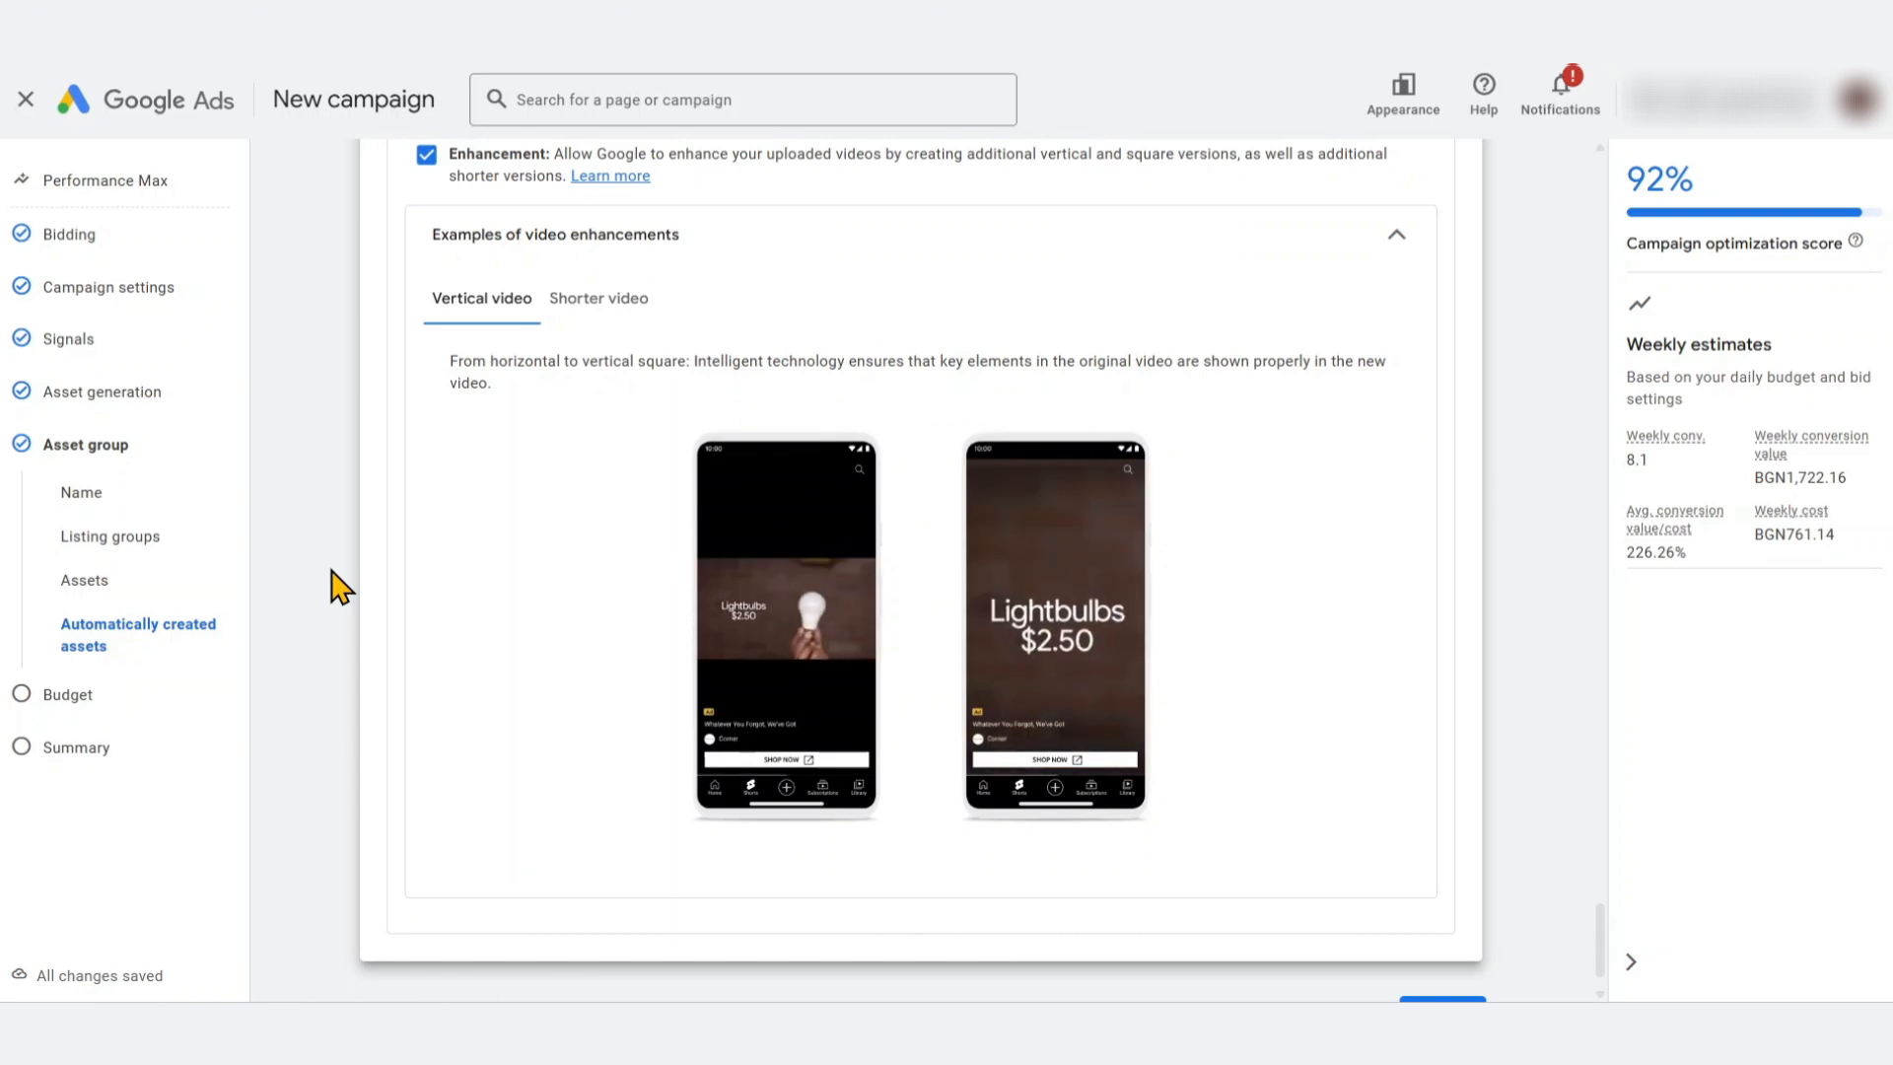
{"action": "left_click", "coordinate": [646, 316]}
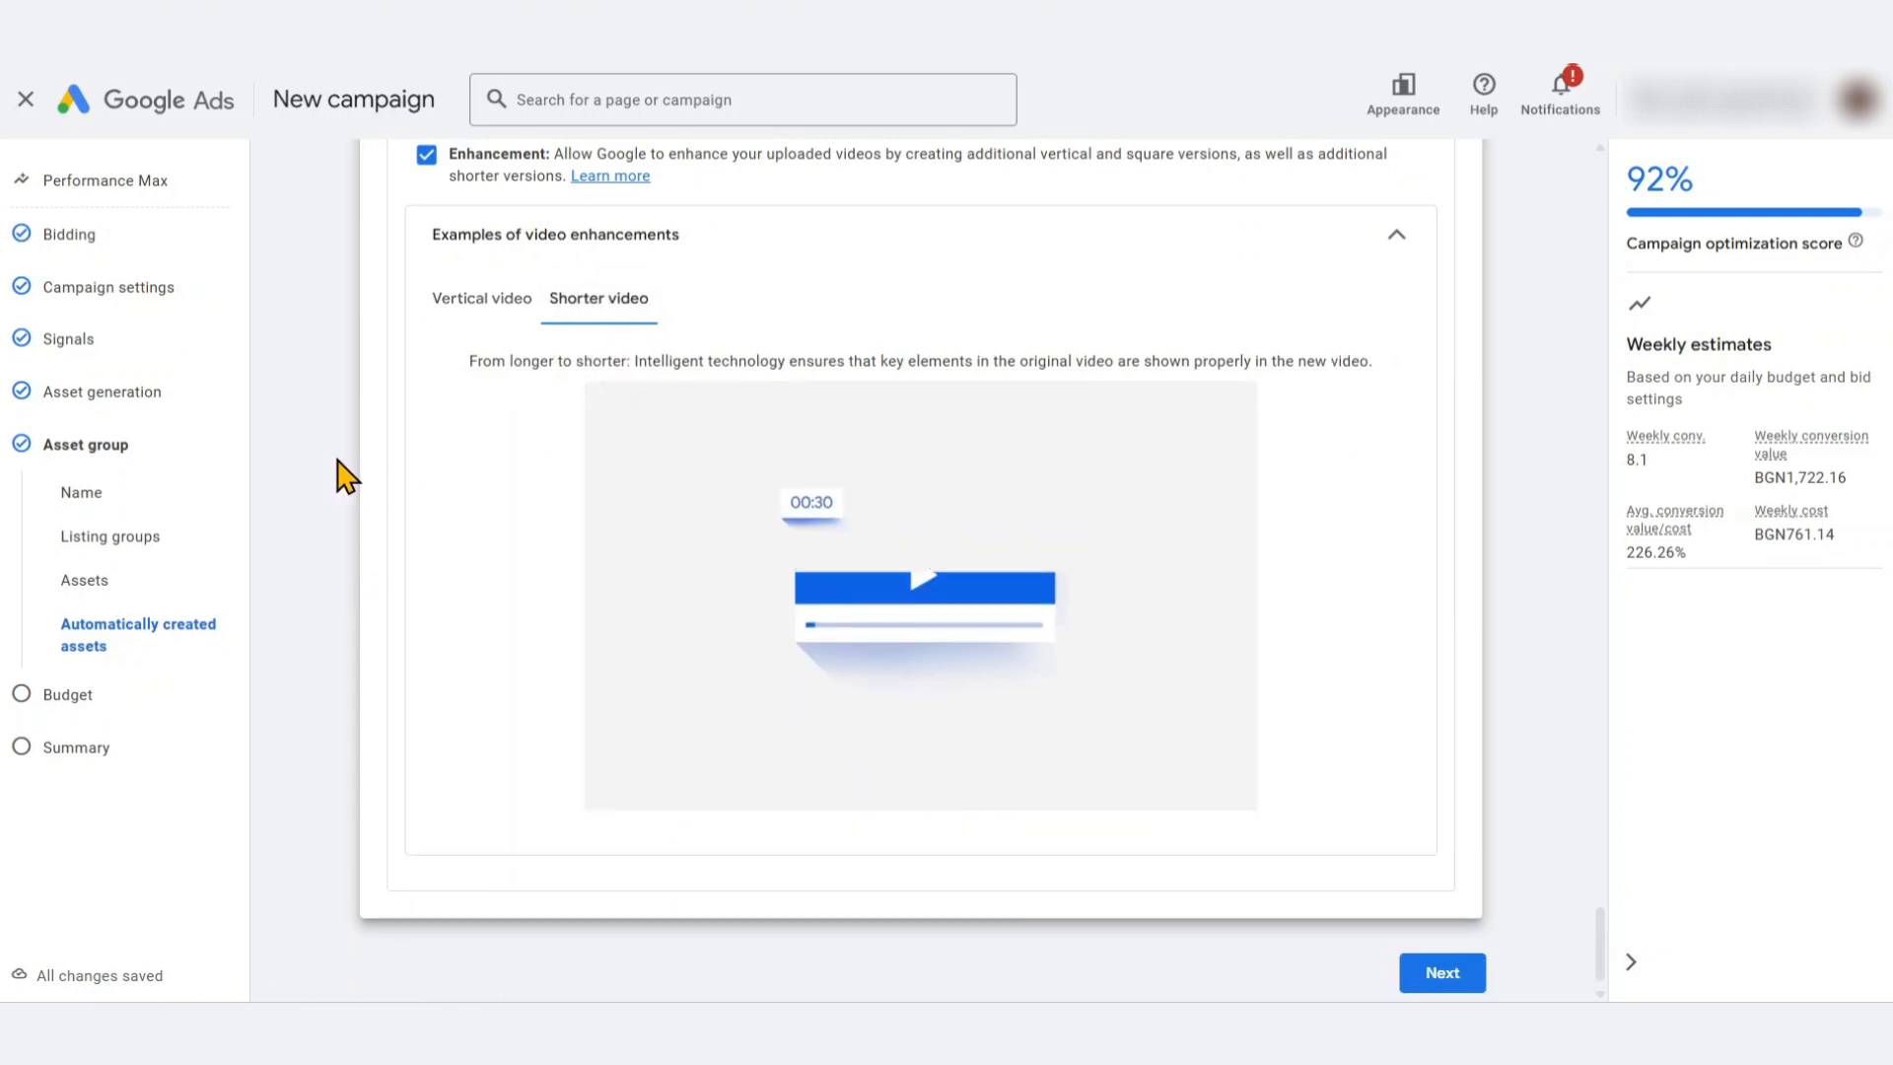
{"action": "scroll", "coordinate": [345, 477], "scroll_direction": "up", "scroll_amount": 1}
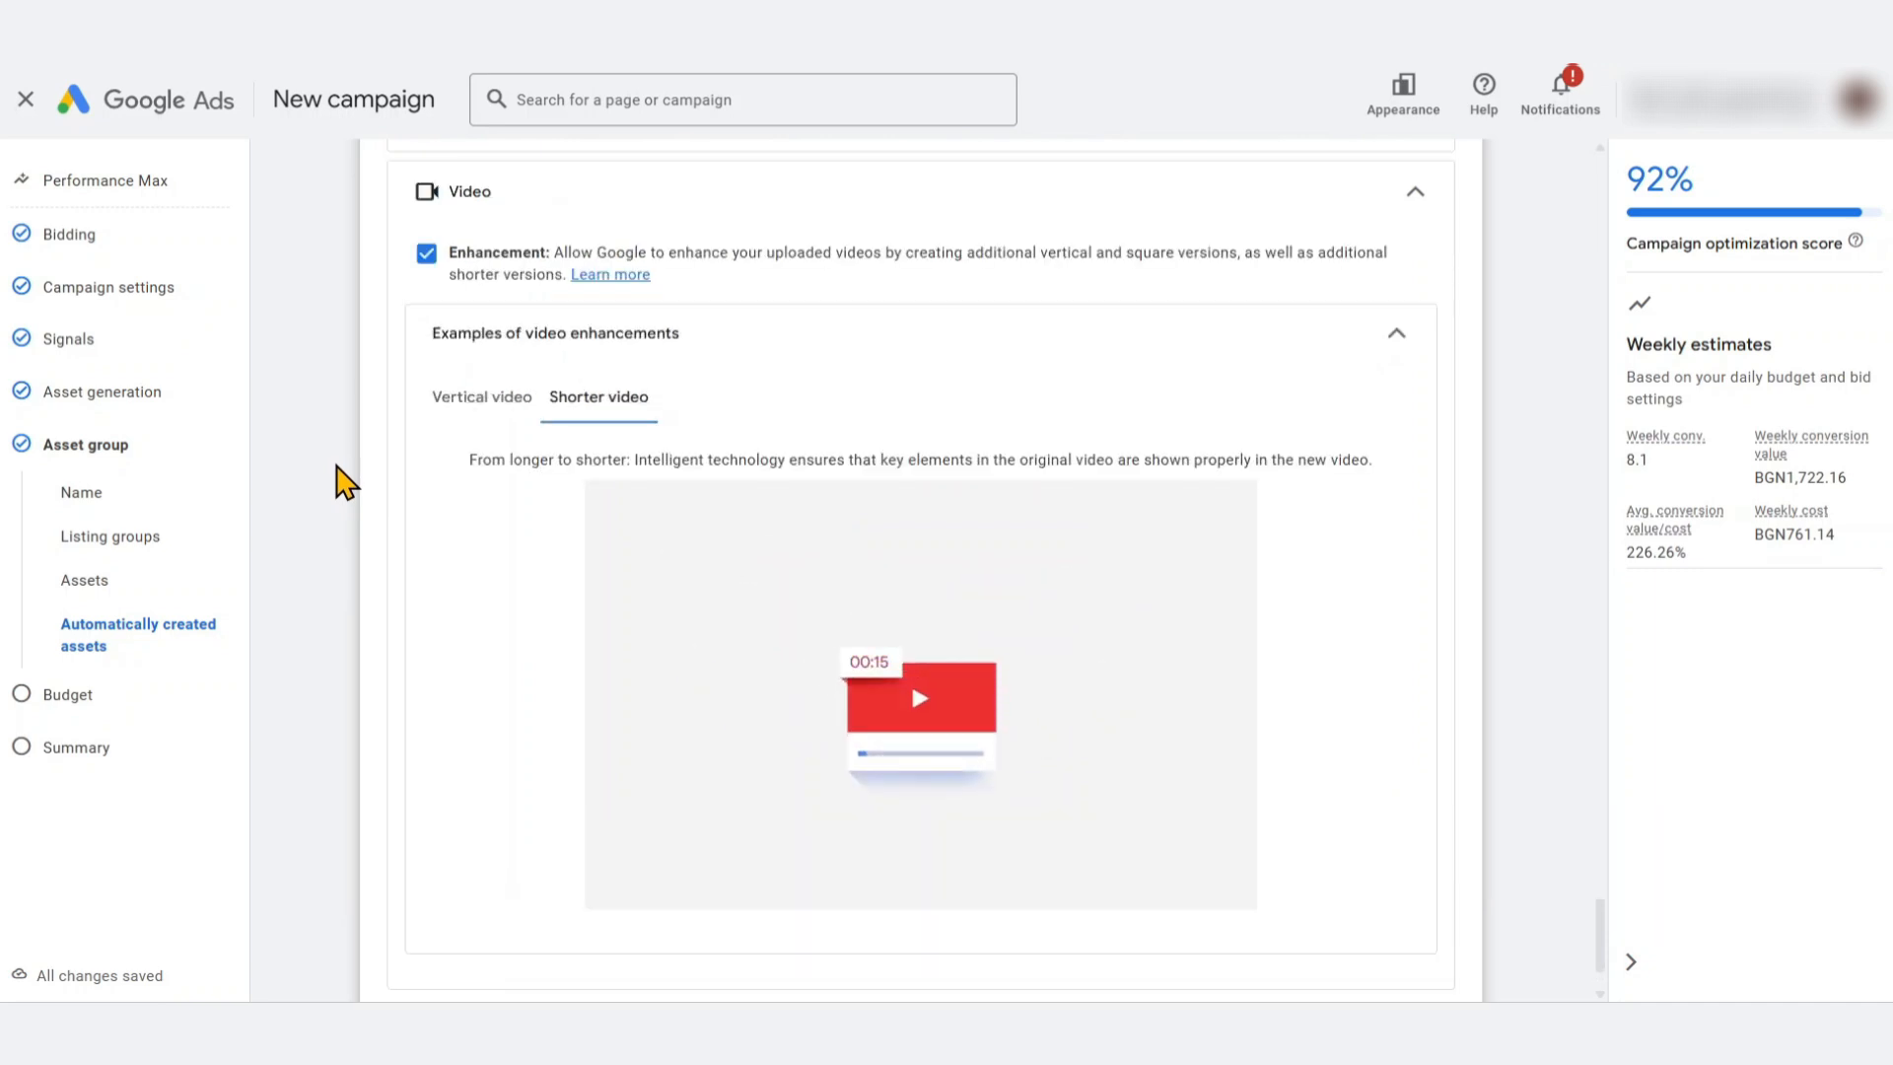
{"action": "scroll", "coordinate": [345, 482], "scroll_direction": "up", "scroll_amount": 4}
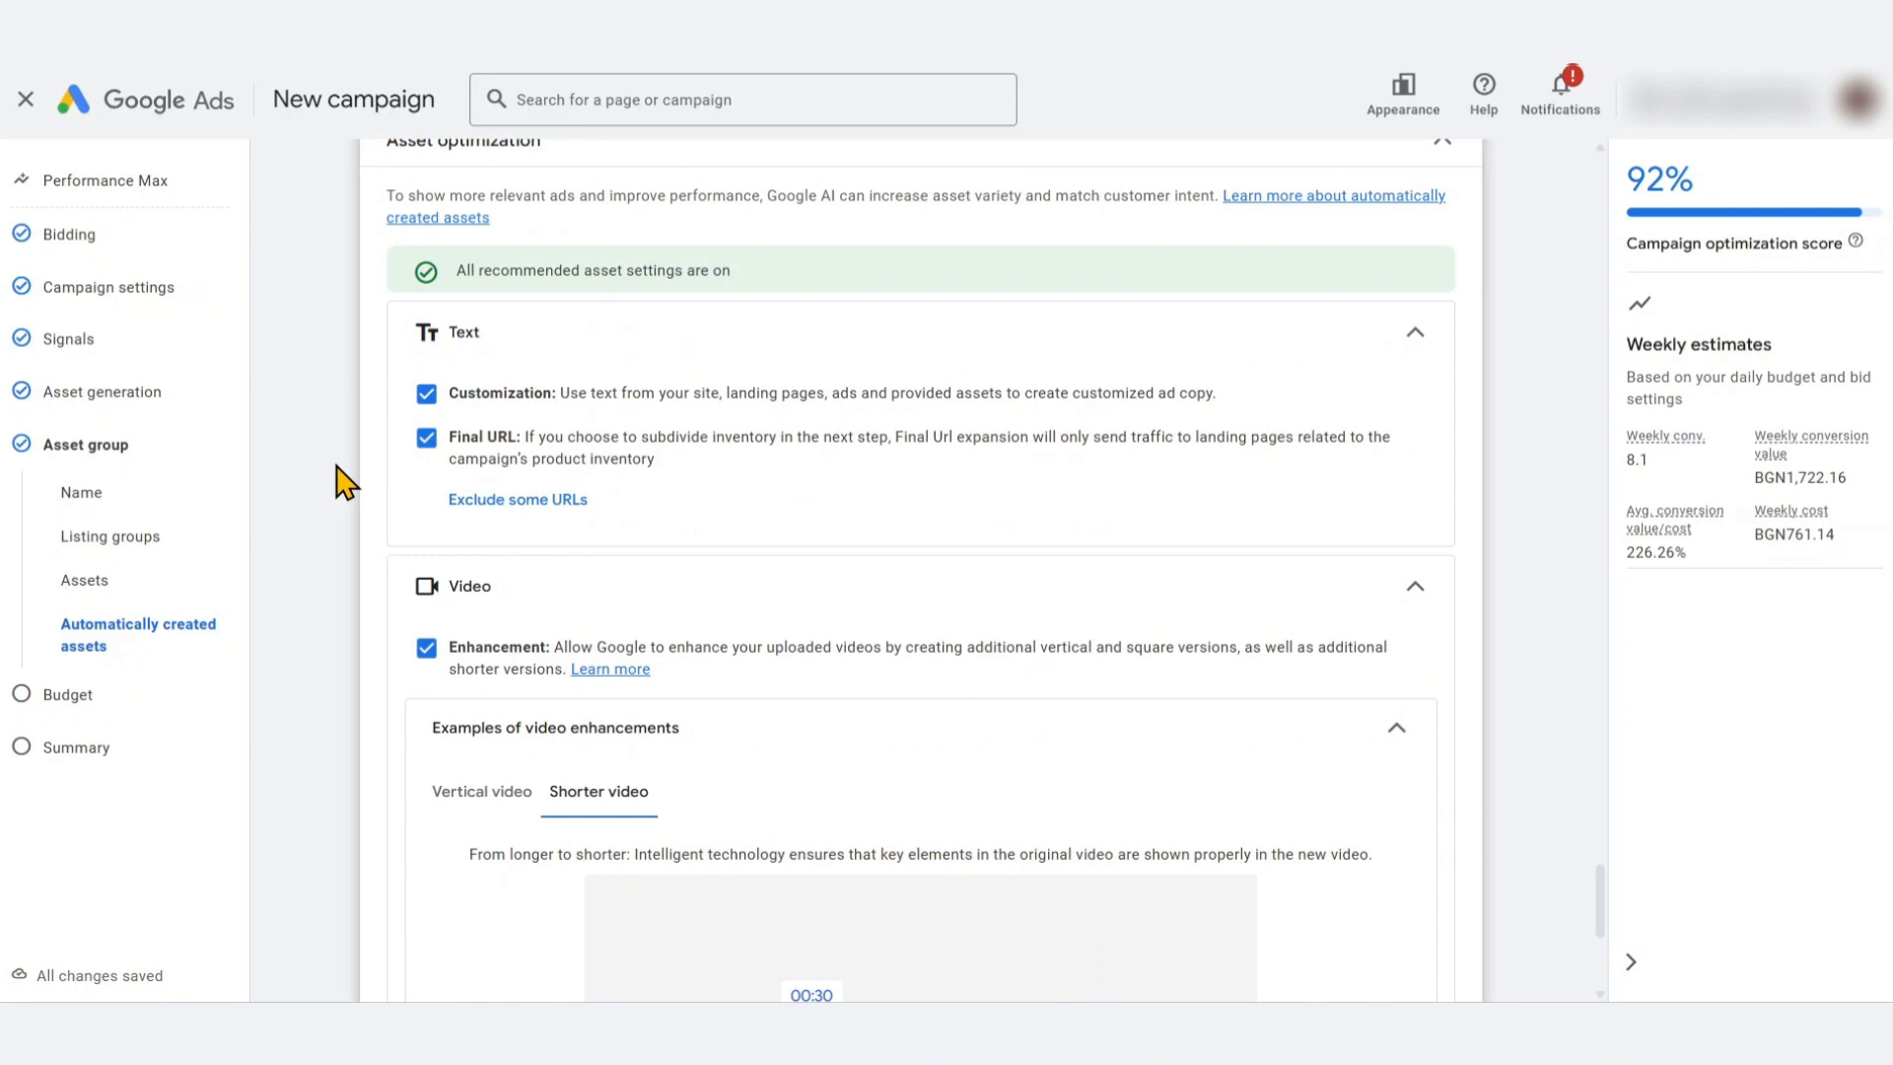
{"action": "scroll", "coordinate": [345, 480], "scroll_direction": "down", "scroll_amount": 5}
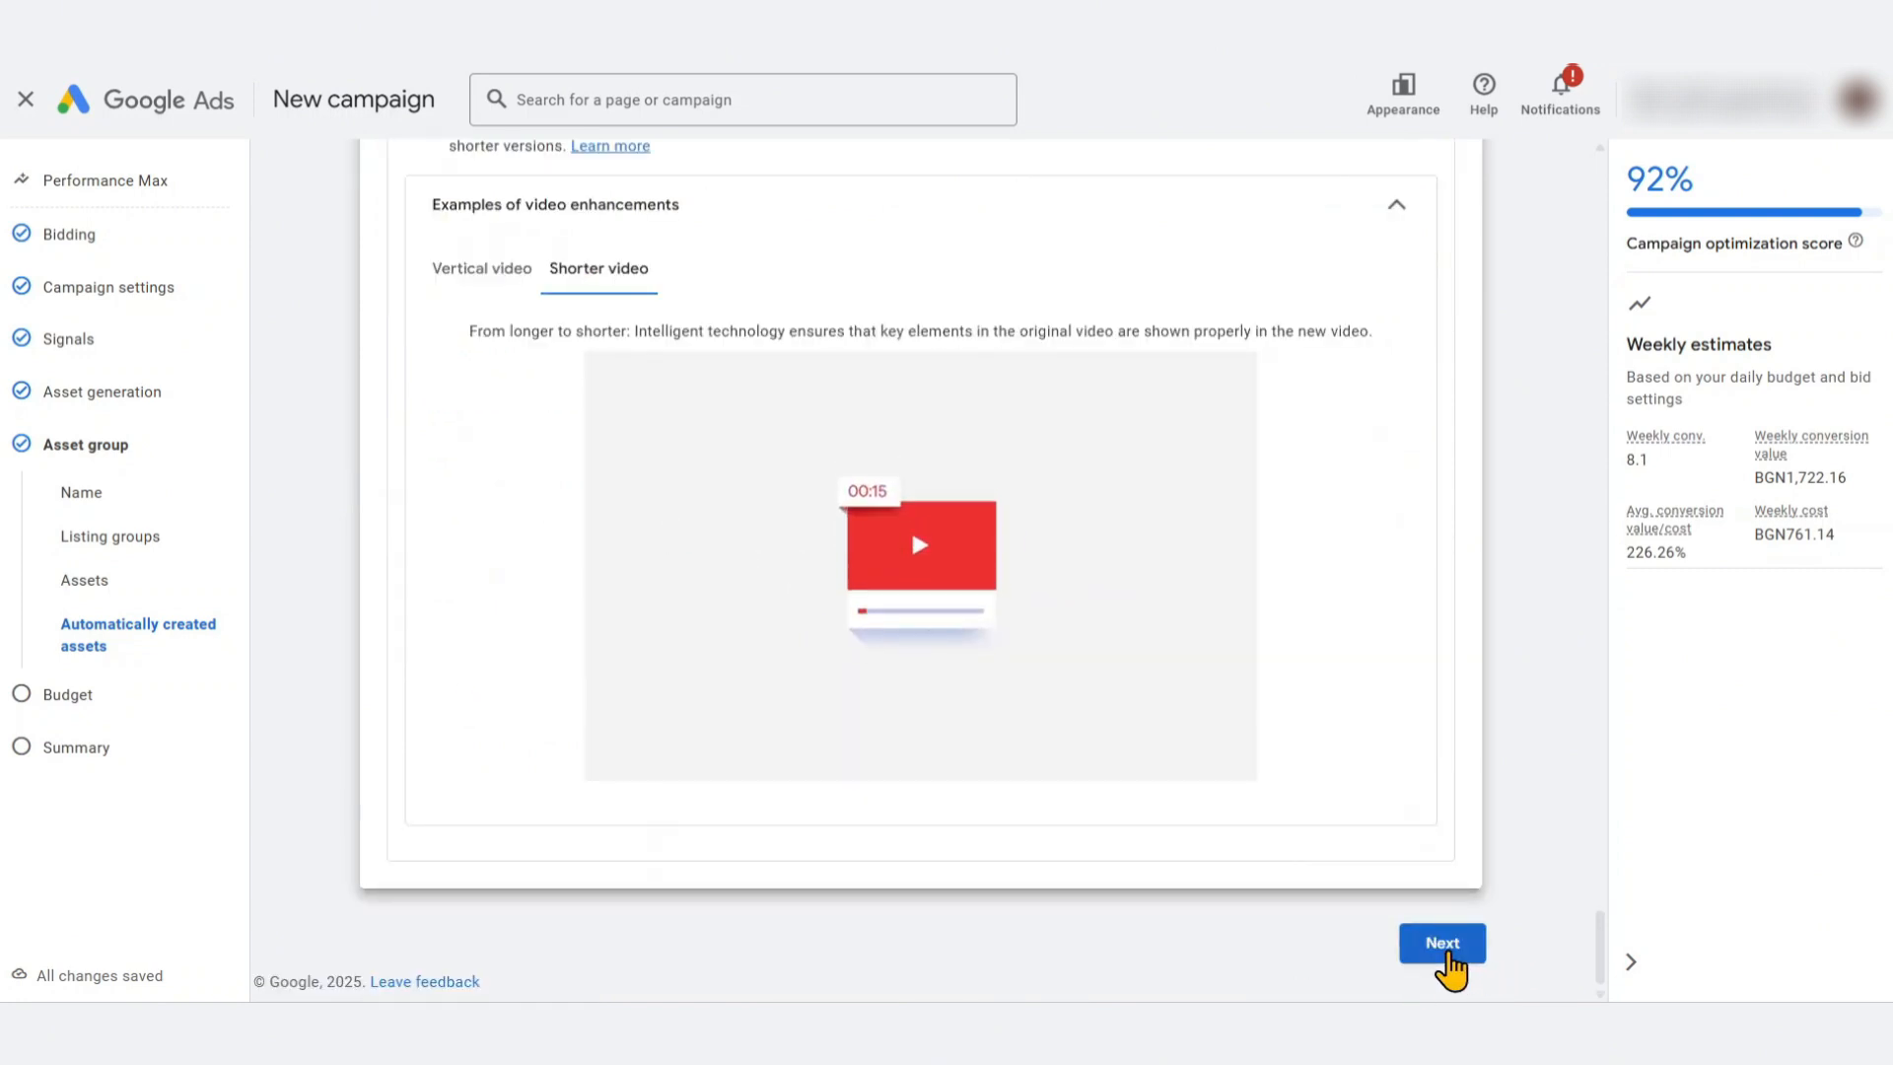
Keep the recommended average daily budget of BGN108.73 and publish the campaign after checking its summary
{"action": "left_click", "coordinate": [1443, 945]}
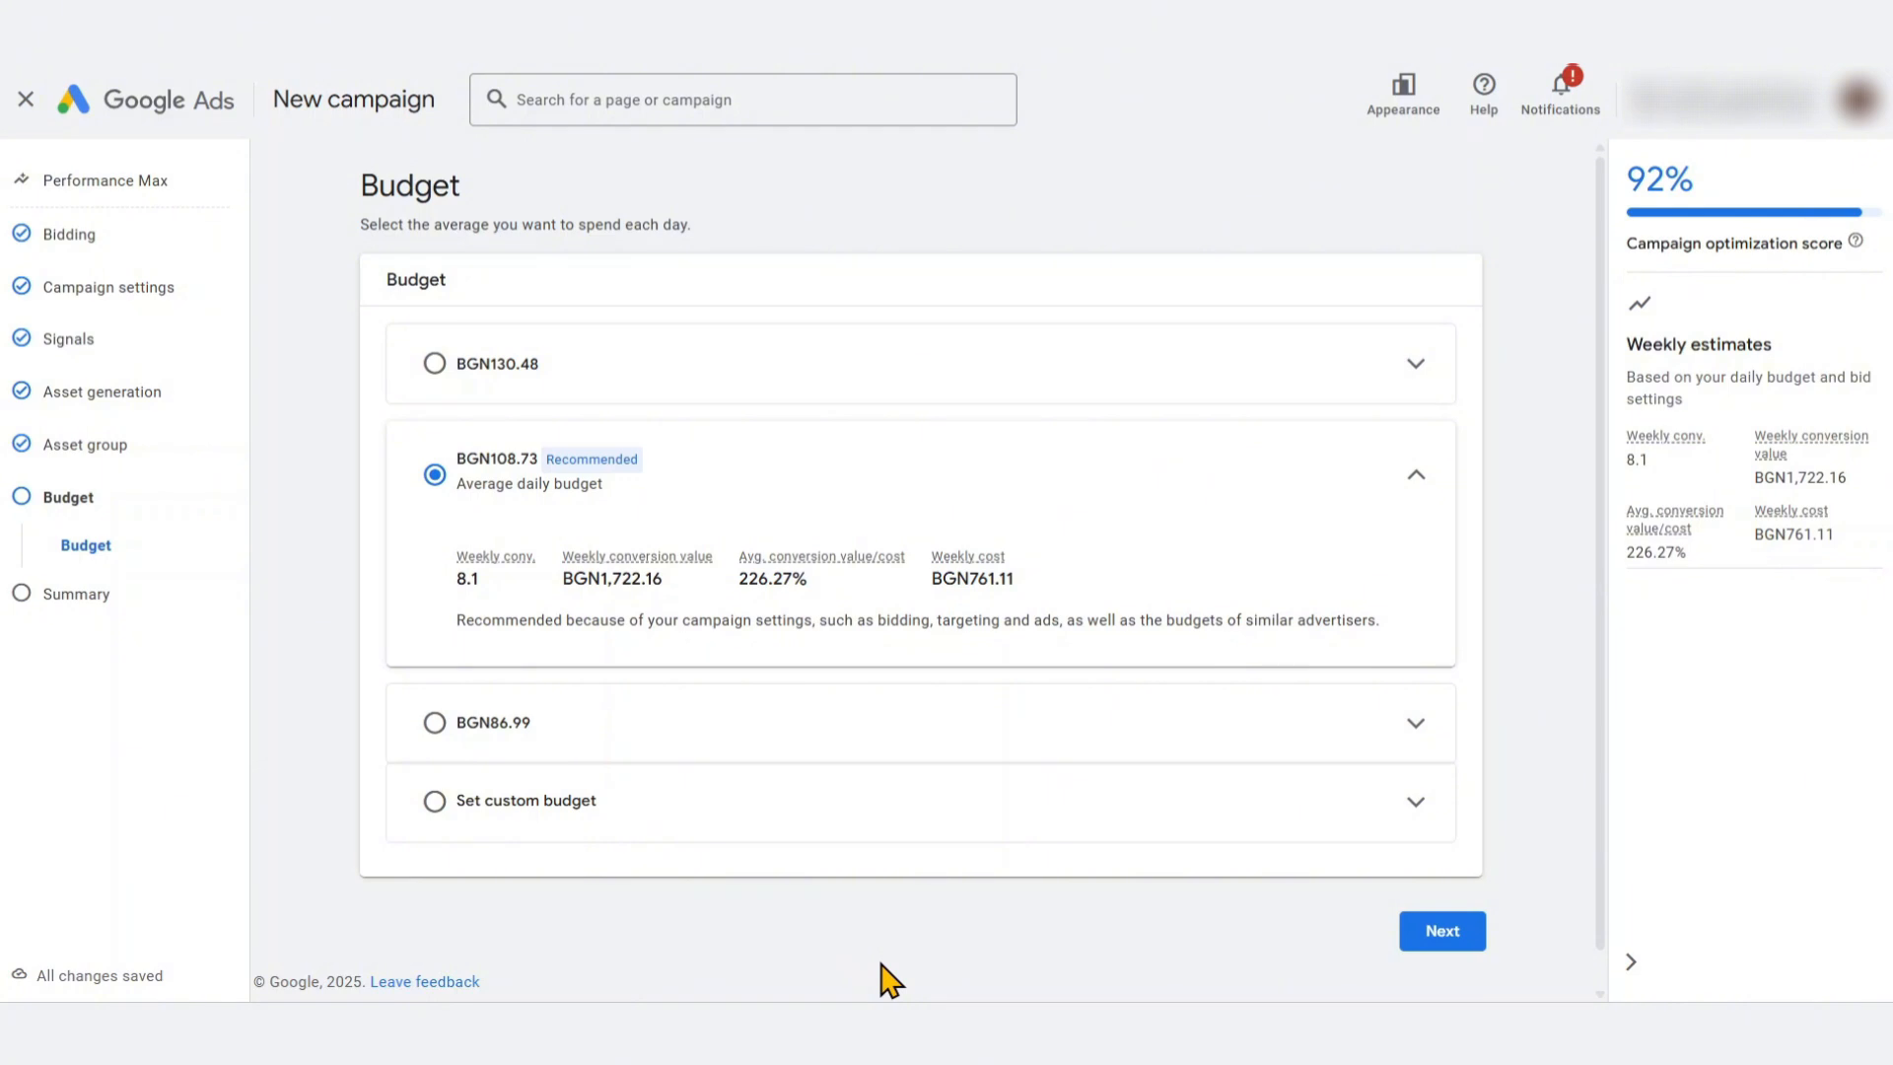
{"action": "left_click", "coordinate": [1442, 932]}
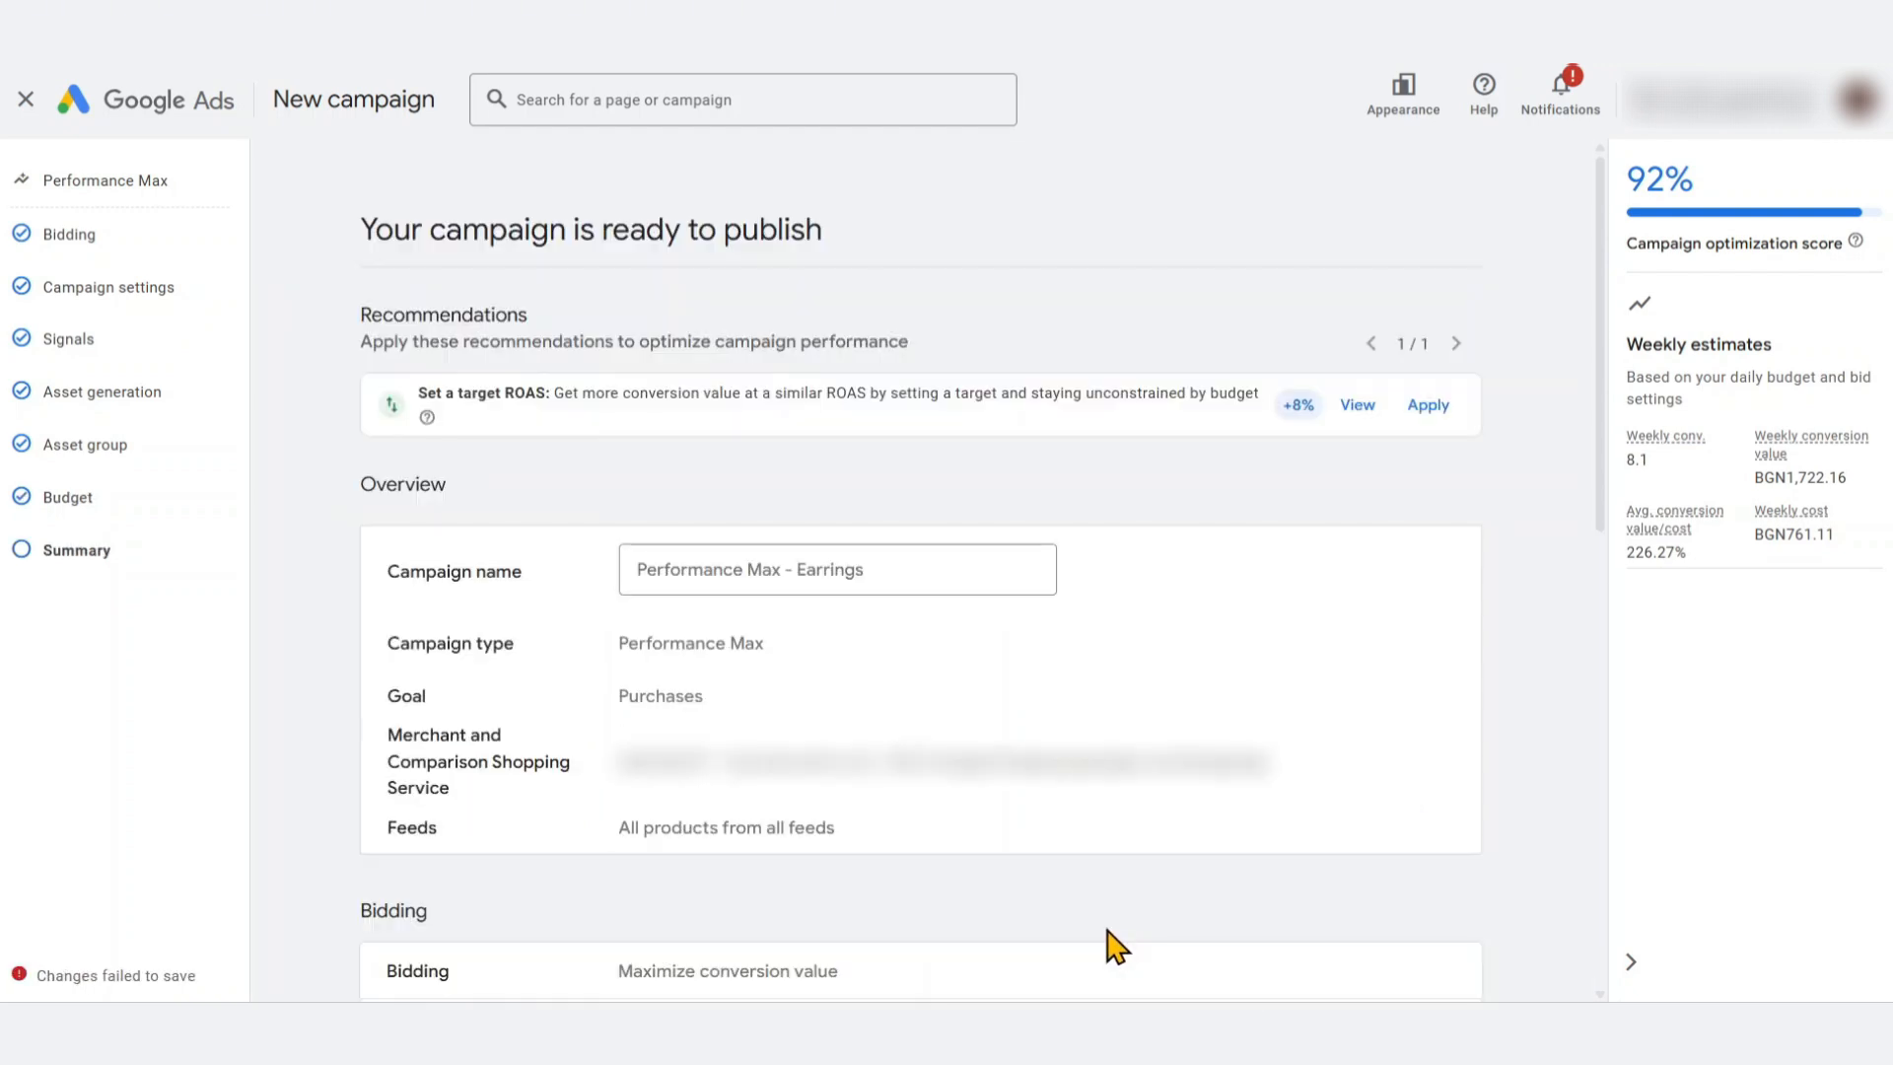
{"action": "scroll", "coordinate": [329, 757], "scroll_direction": "down", "scroll_amount": 3}
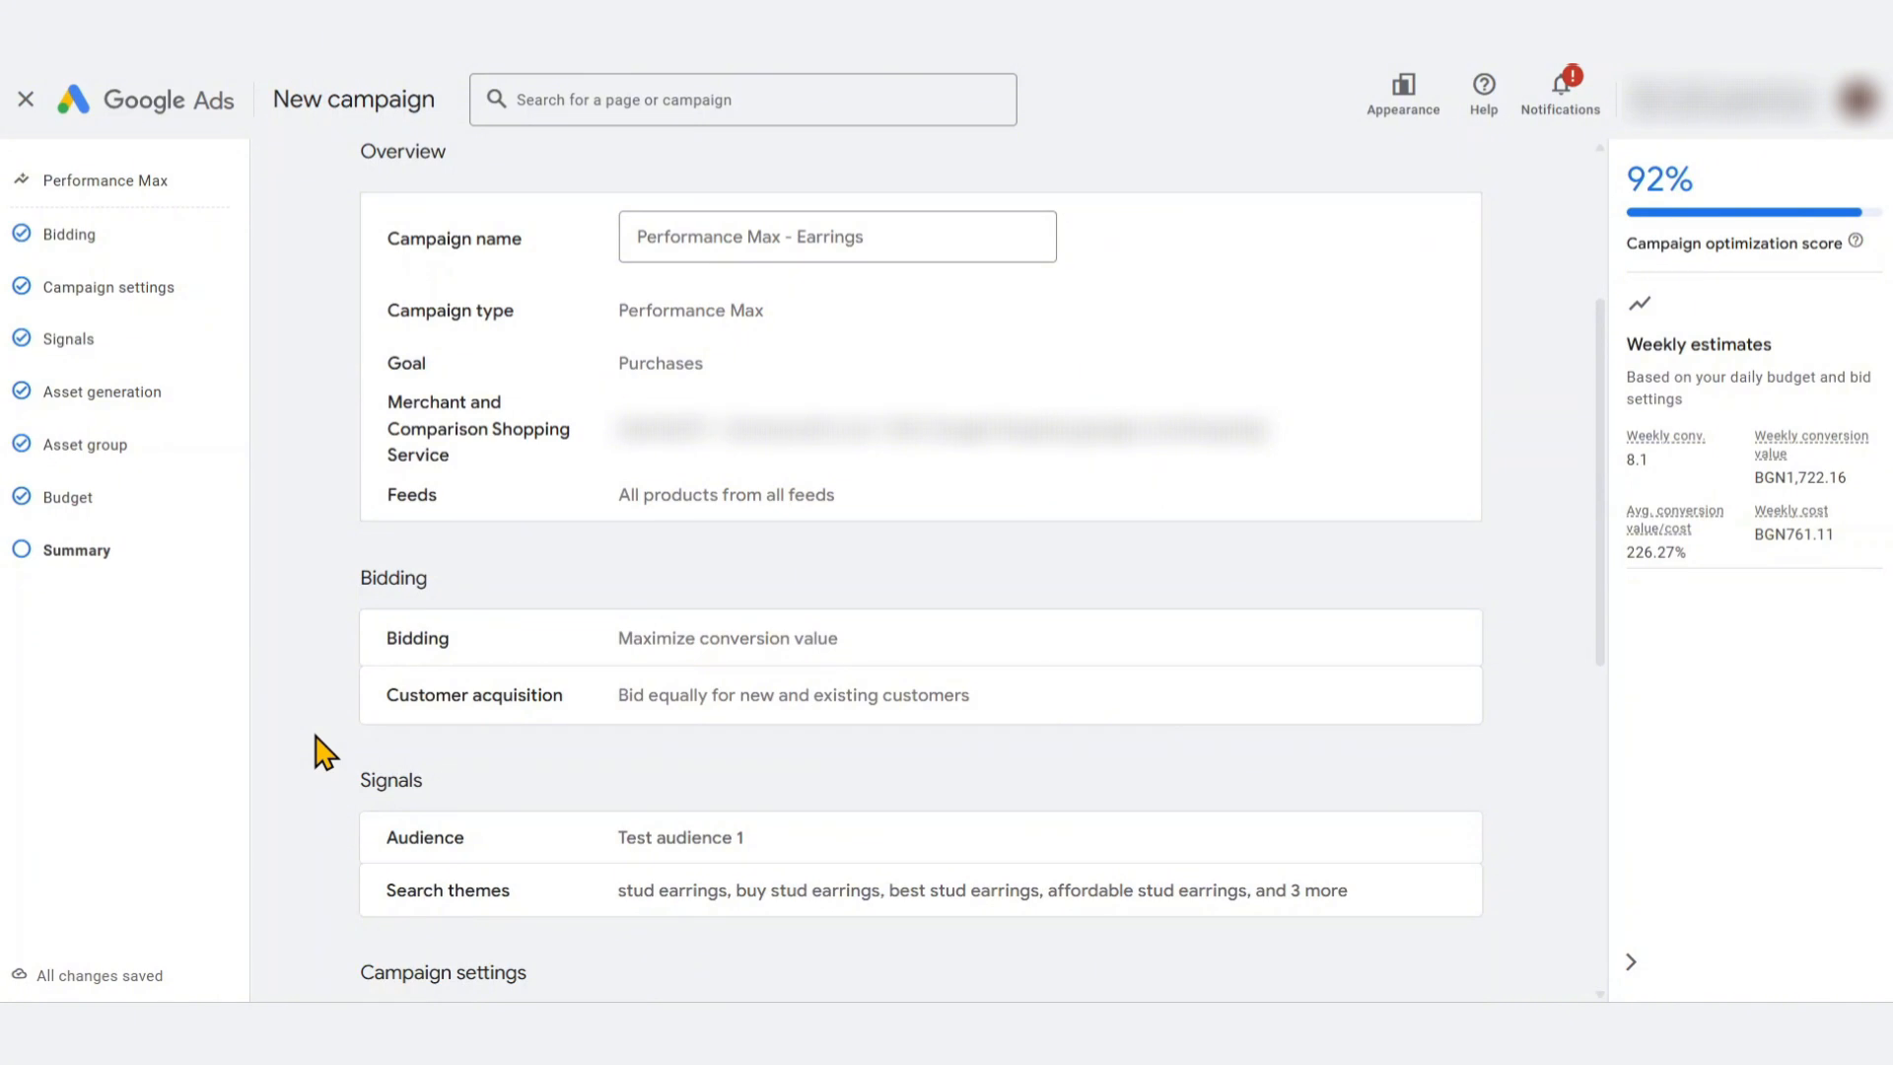
{"action": "scroll", "coordinate": [323, 753], "scroll_direction": "down", "scroll_amount": 8}
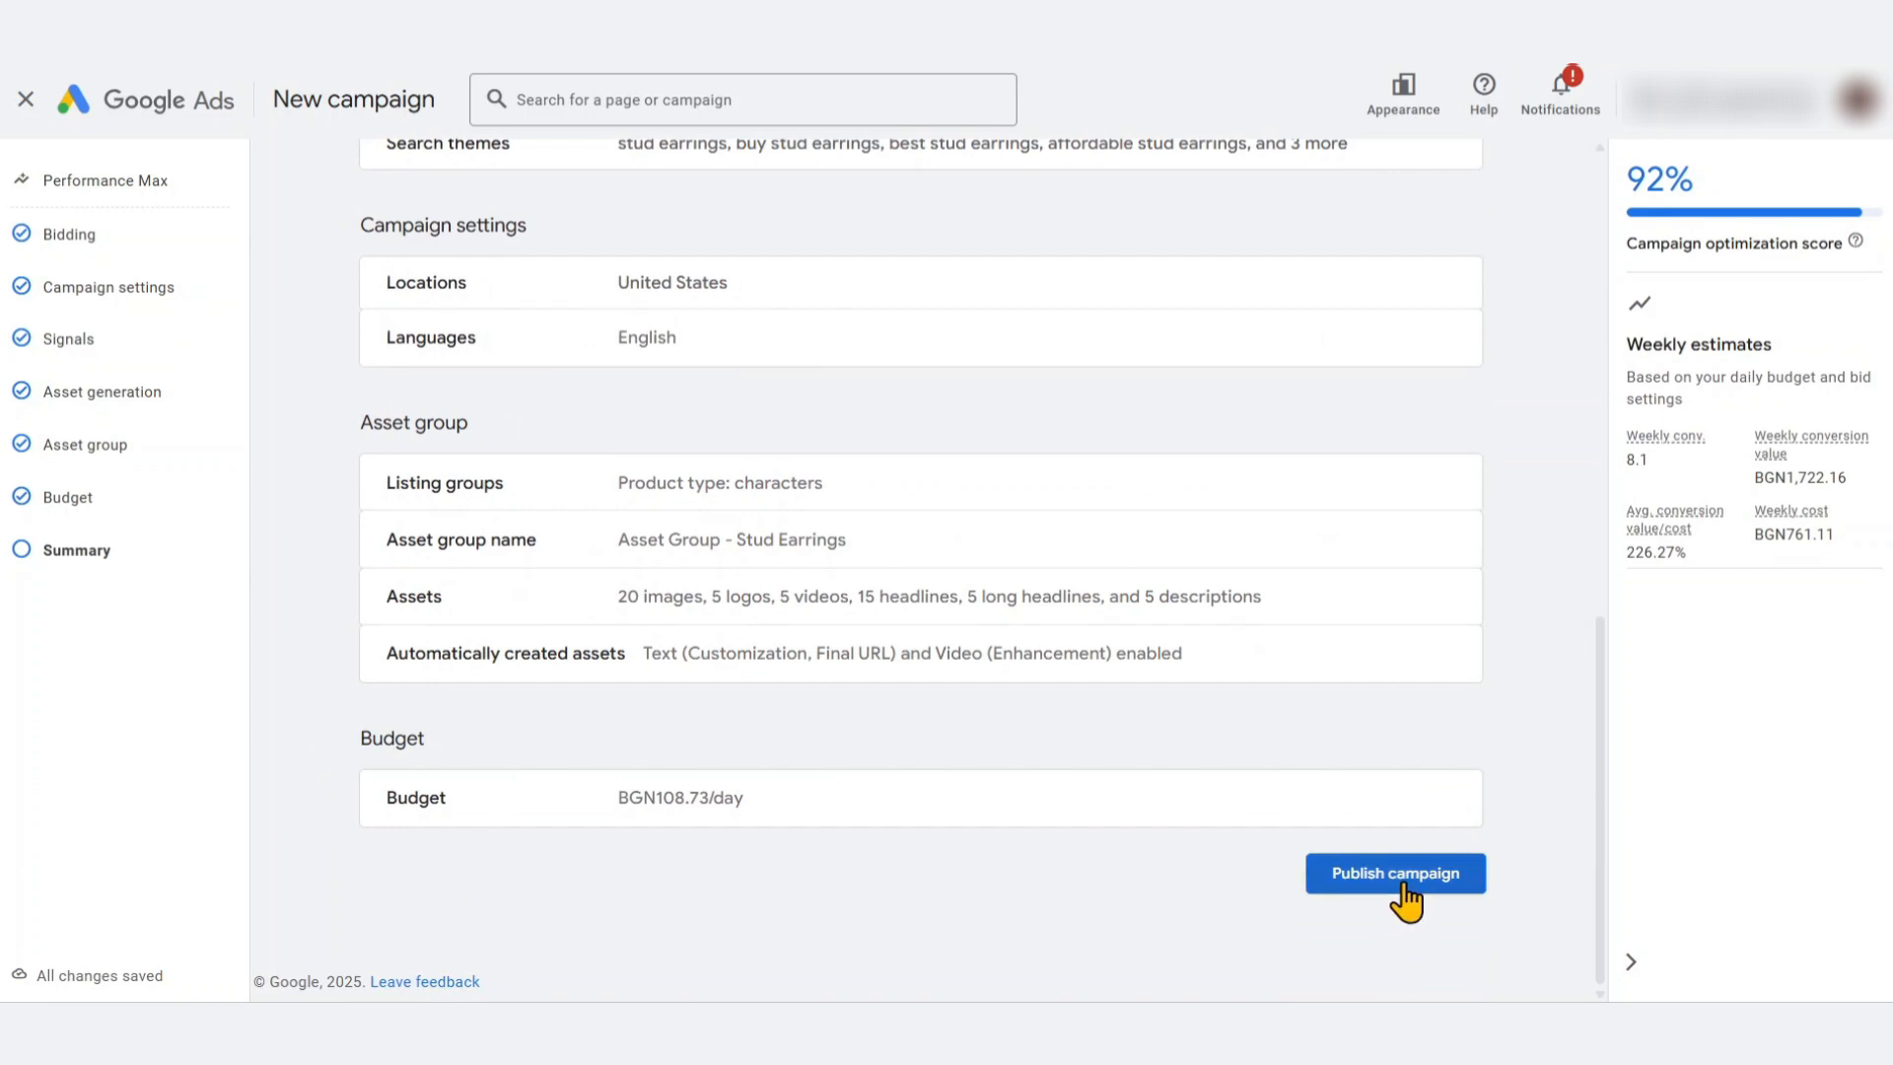
{"action": "left_click", "coordinate": [1407, 892]}
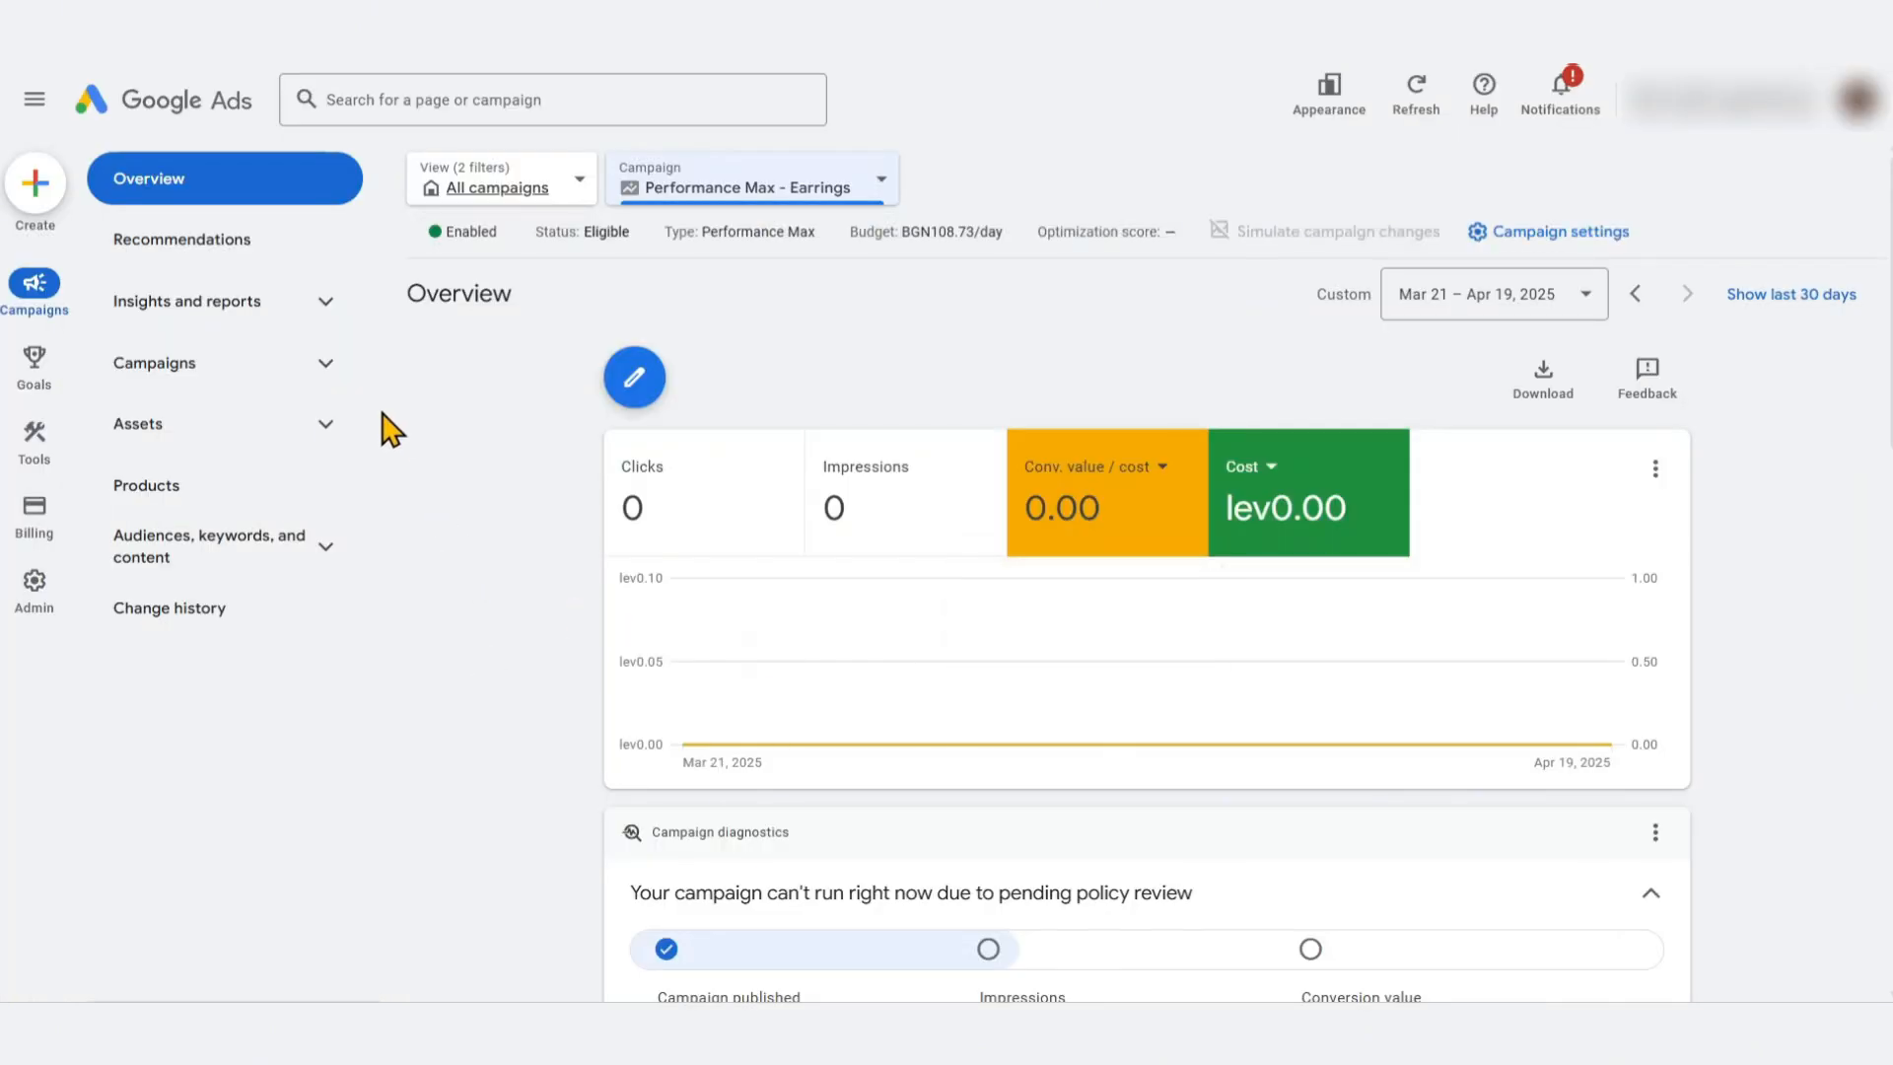
Open the published campaign's asset groups and start a duplicate of Asset Group - Stud Earrings
{"action": "left_click", "coordinate": [329, 367]}
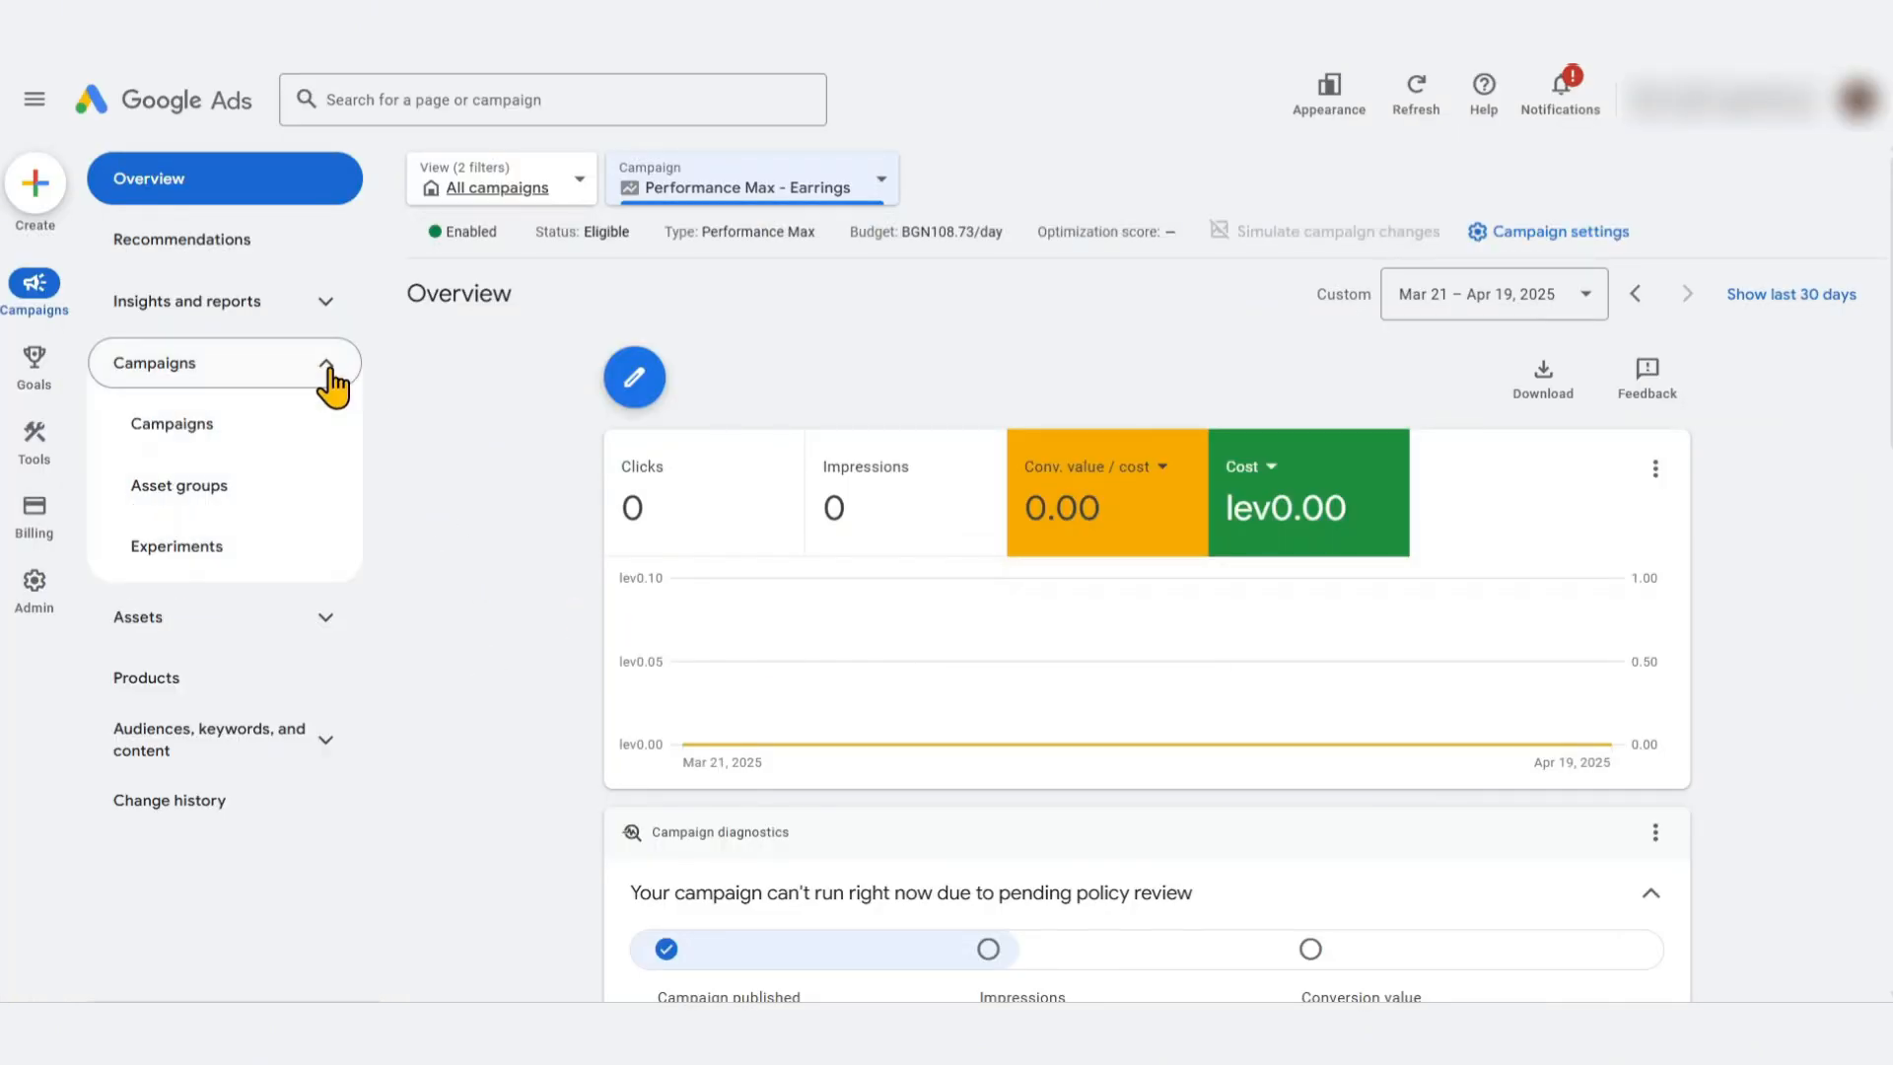
{"action": "left_click", "coordinate": [255, 490]}
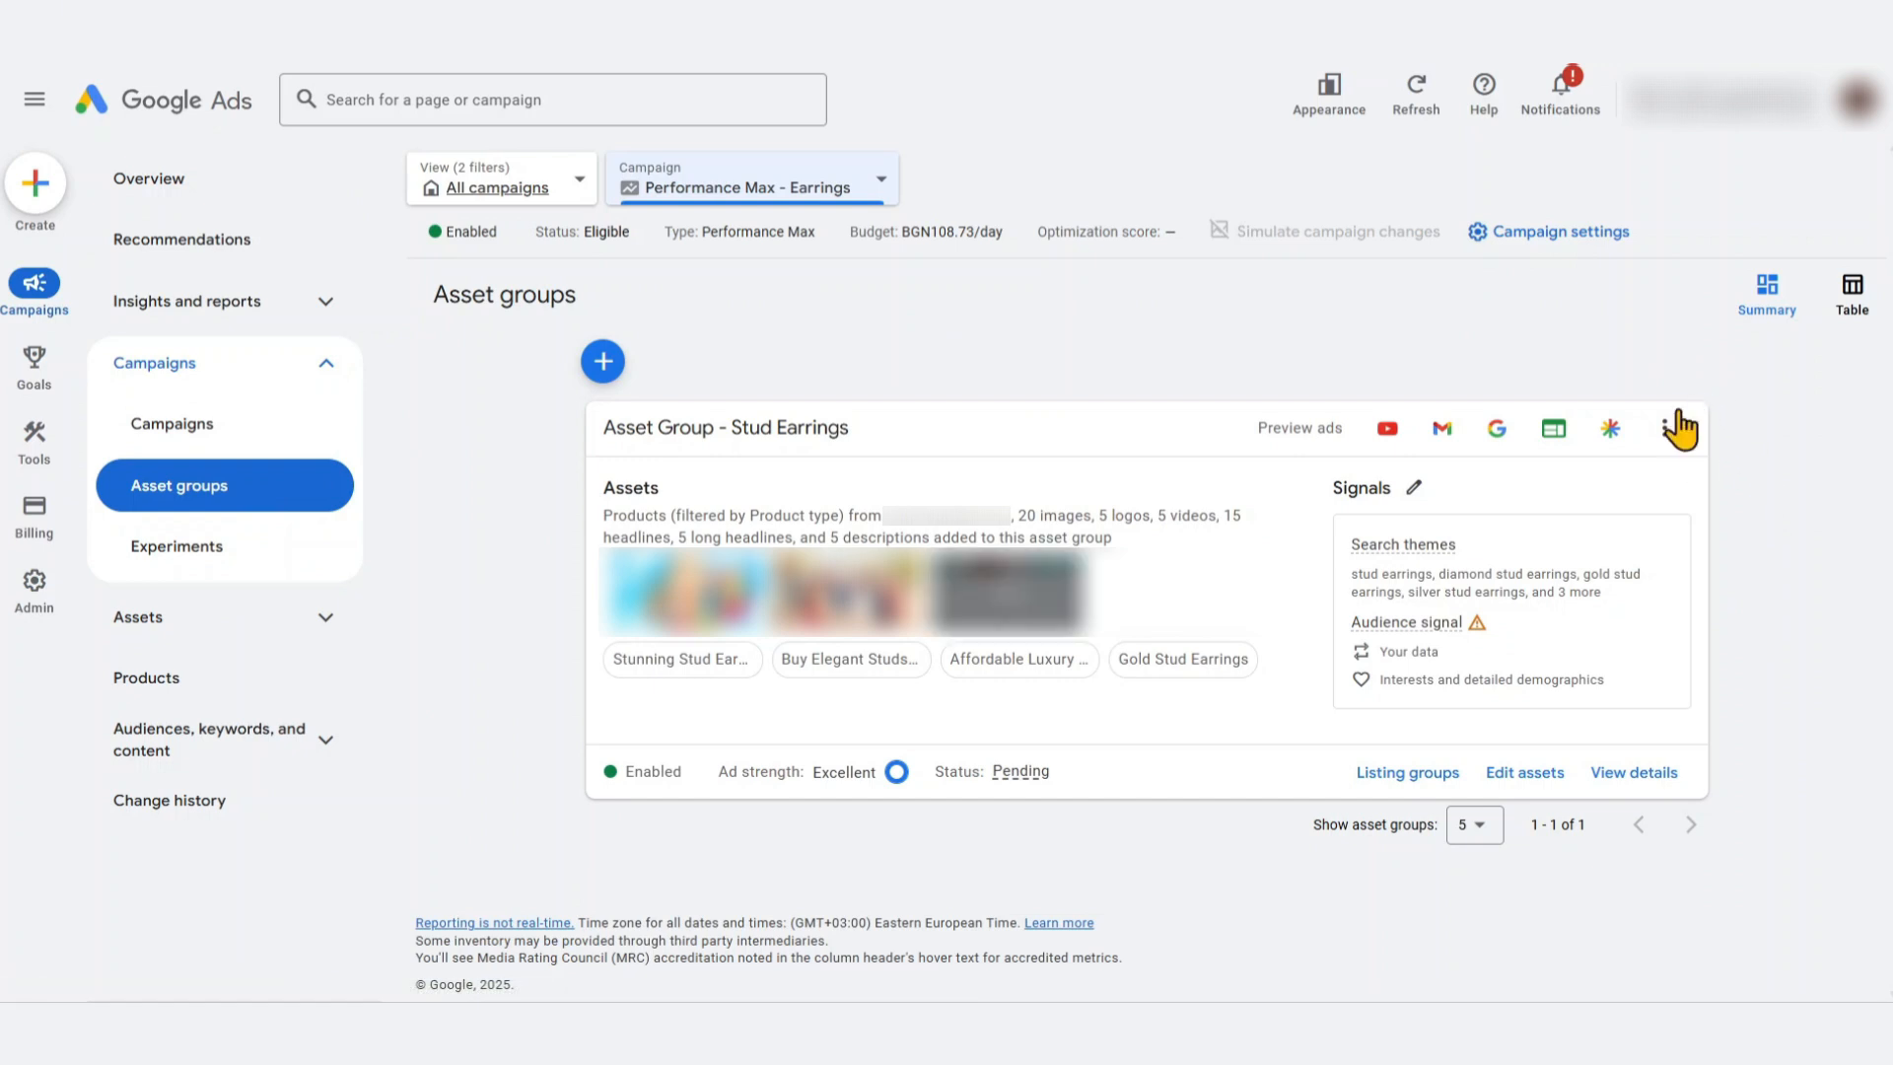
{"action": "left_click", "coordinate": [1664, 427]}
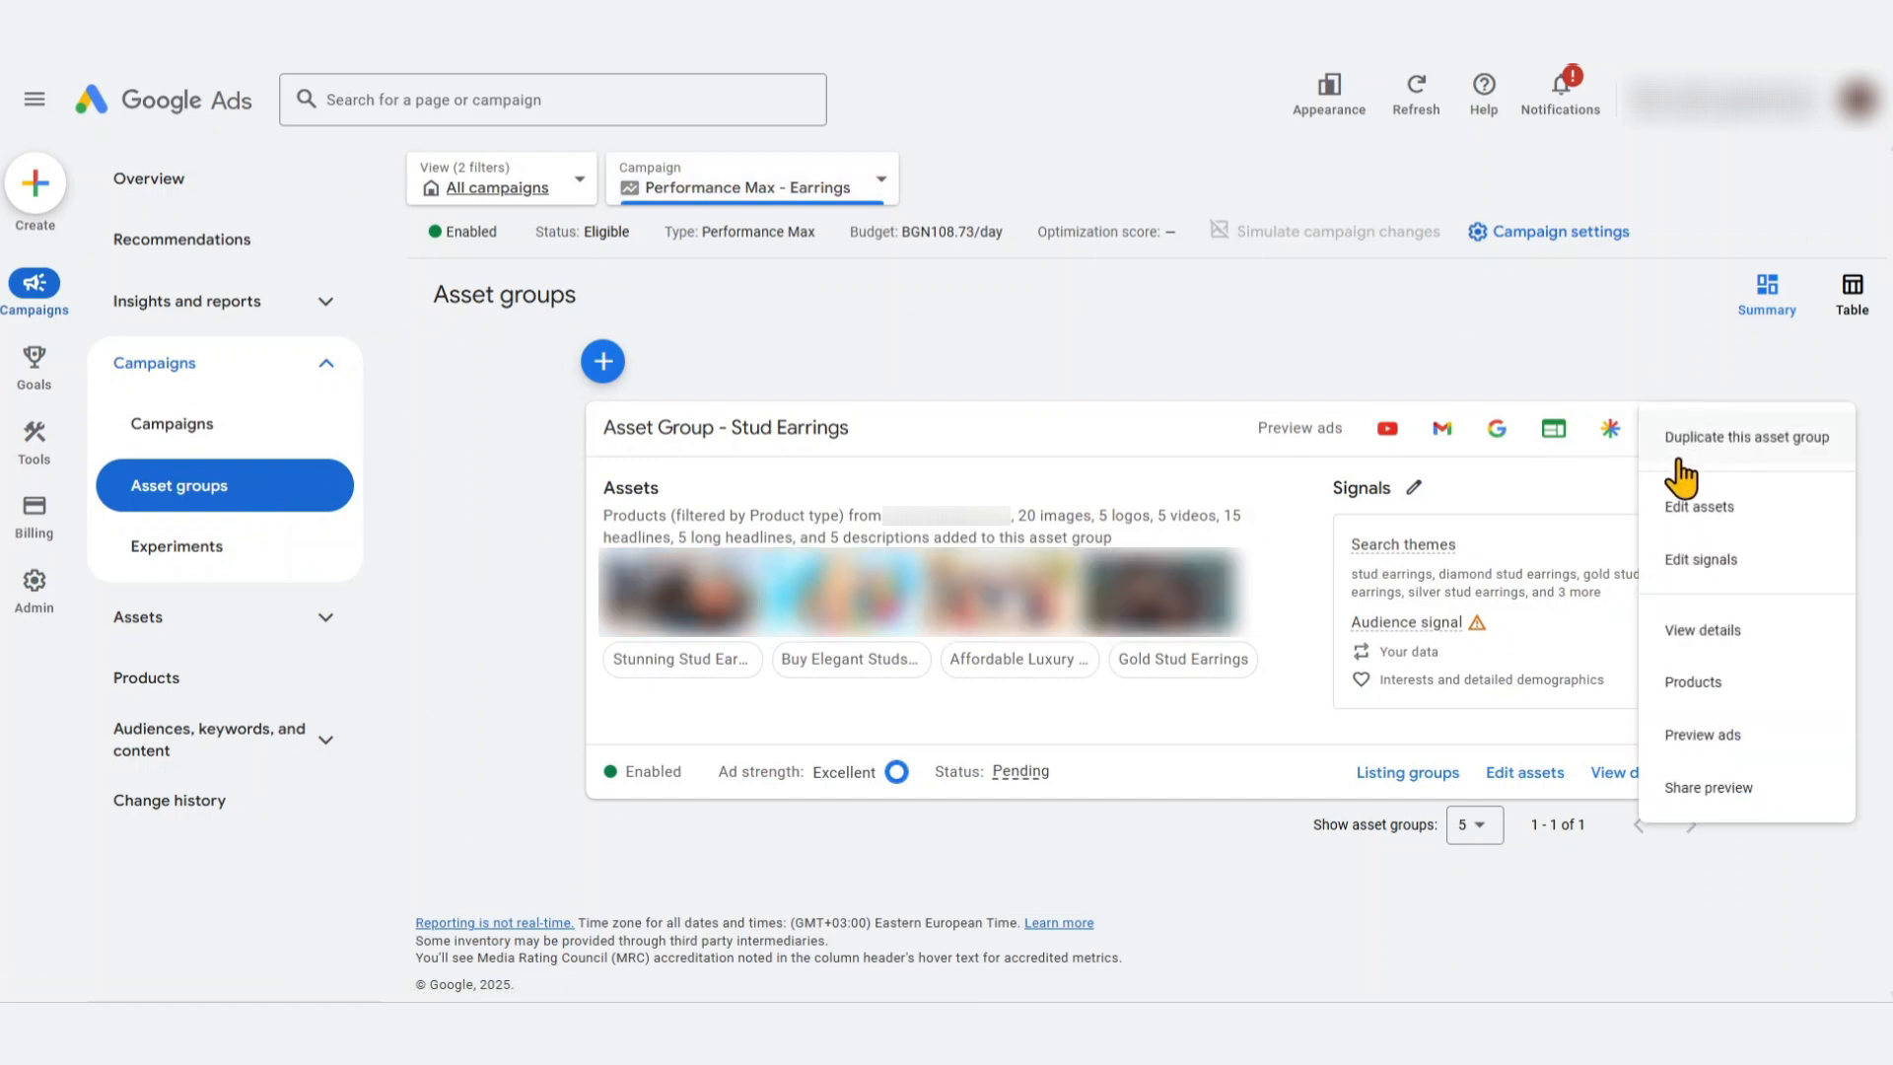
{"action": "left_click", "coordinate": [1792, 462]}
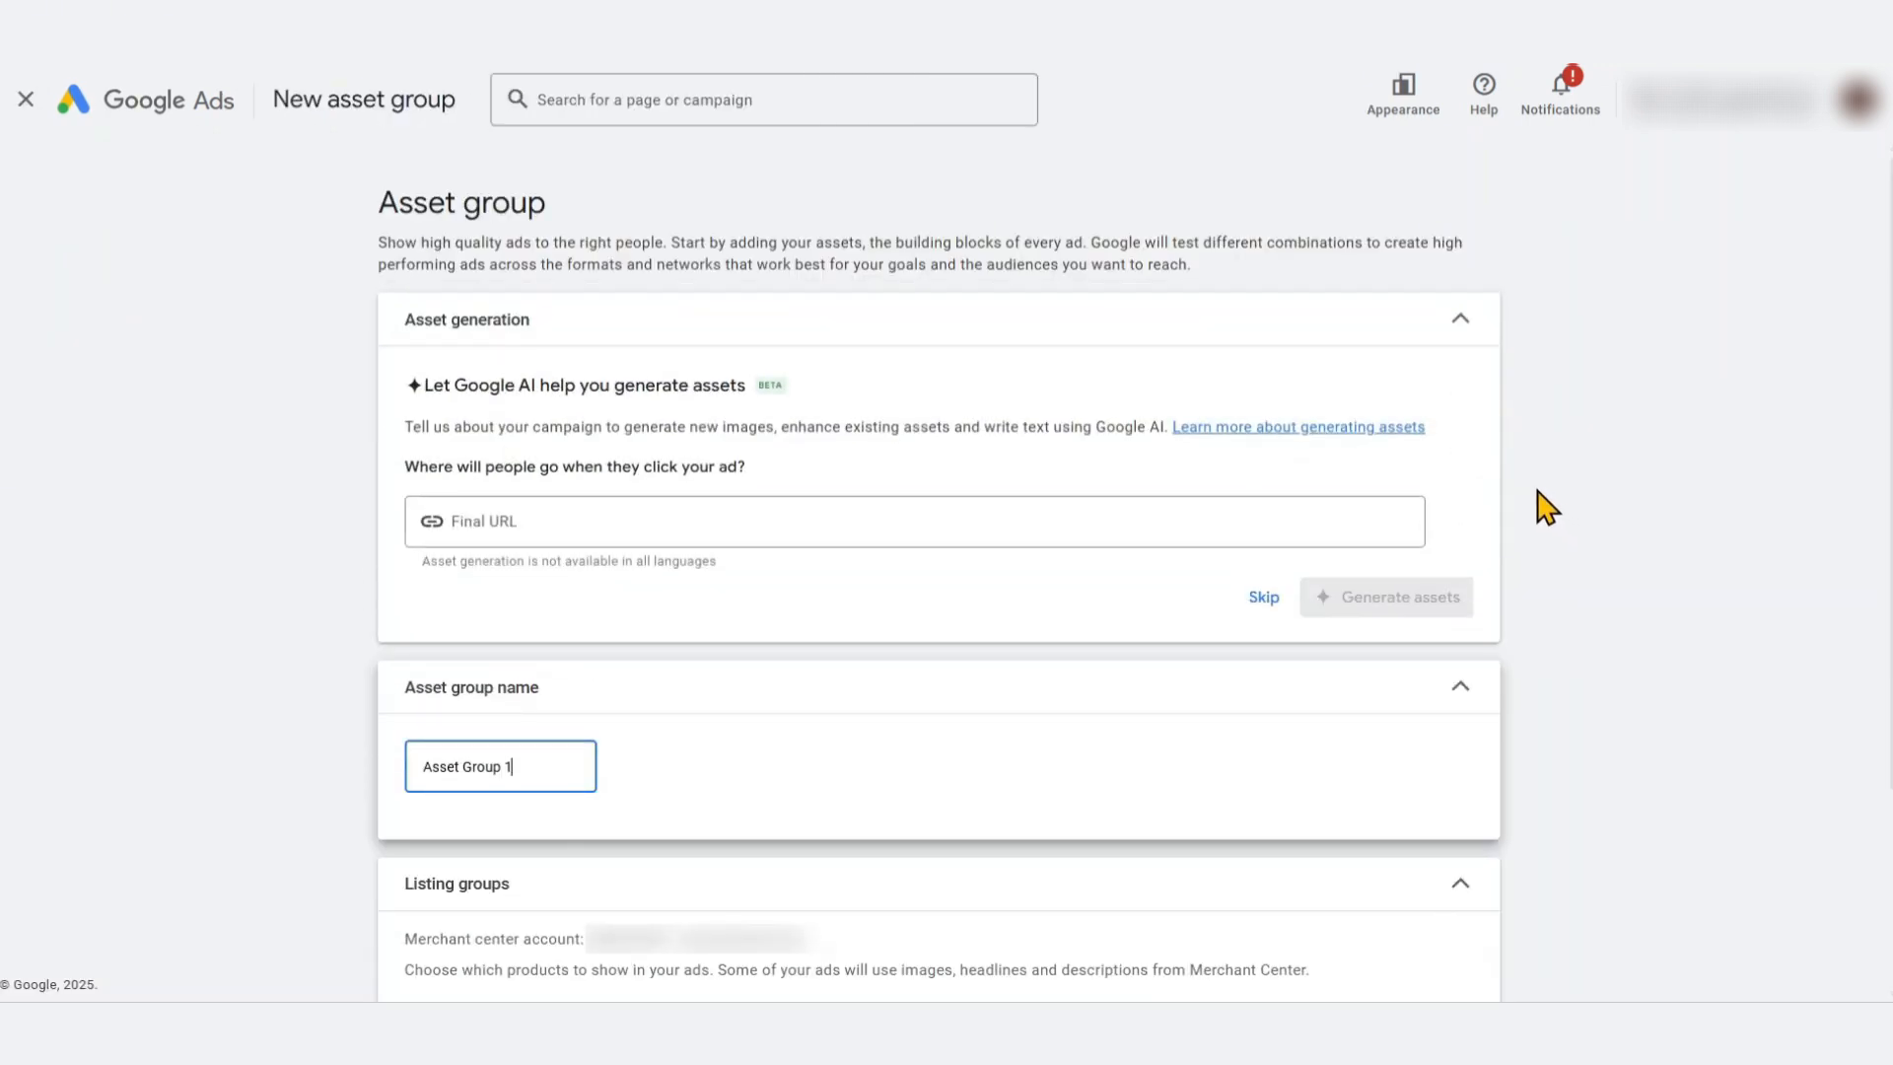
Enter the website's final URL in the duplicate asset group's Asset generation section and check the generated product details
{"action": "left_click", "coordinate": [574, 524]}
{"action": "key", "text": "ctrl+v"}
{"action": "scroll", "coordinate": [627, 633], "scroll_direction": "down", "scroll_amount": 1}
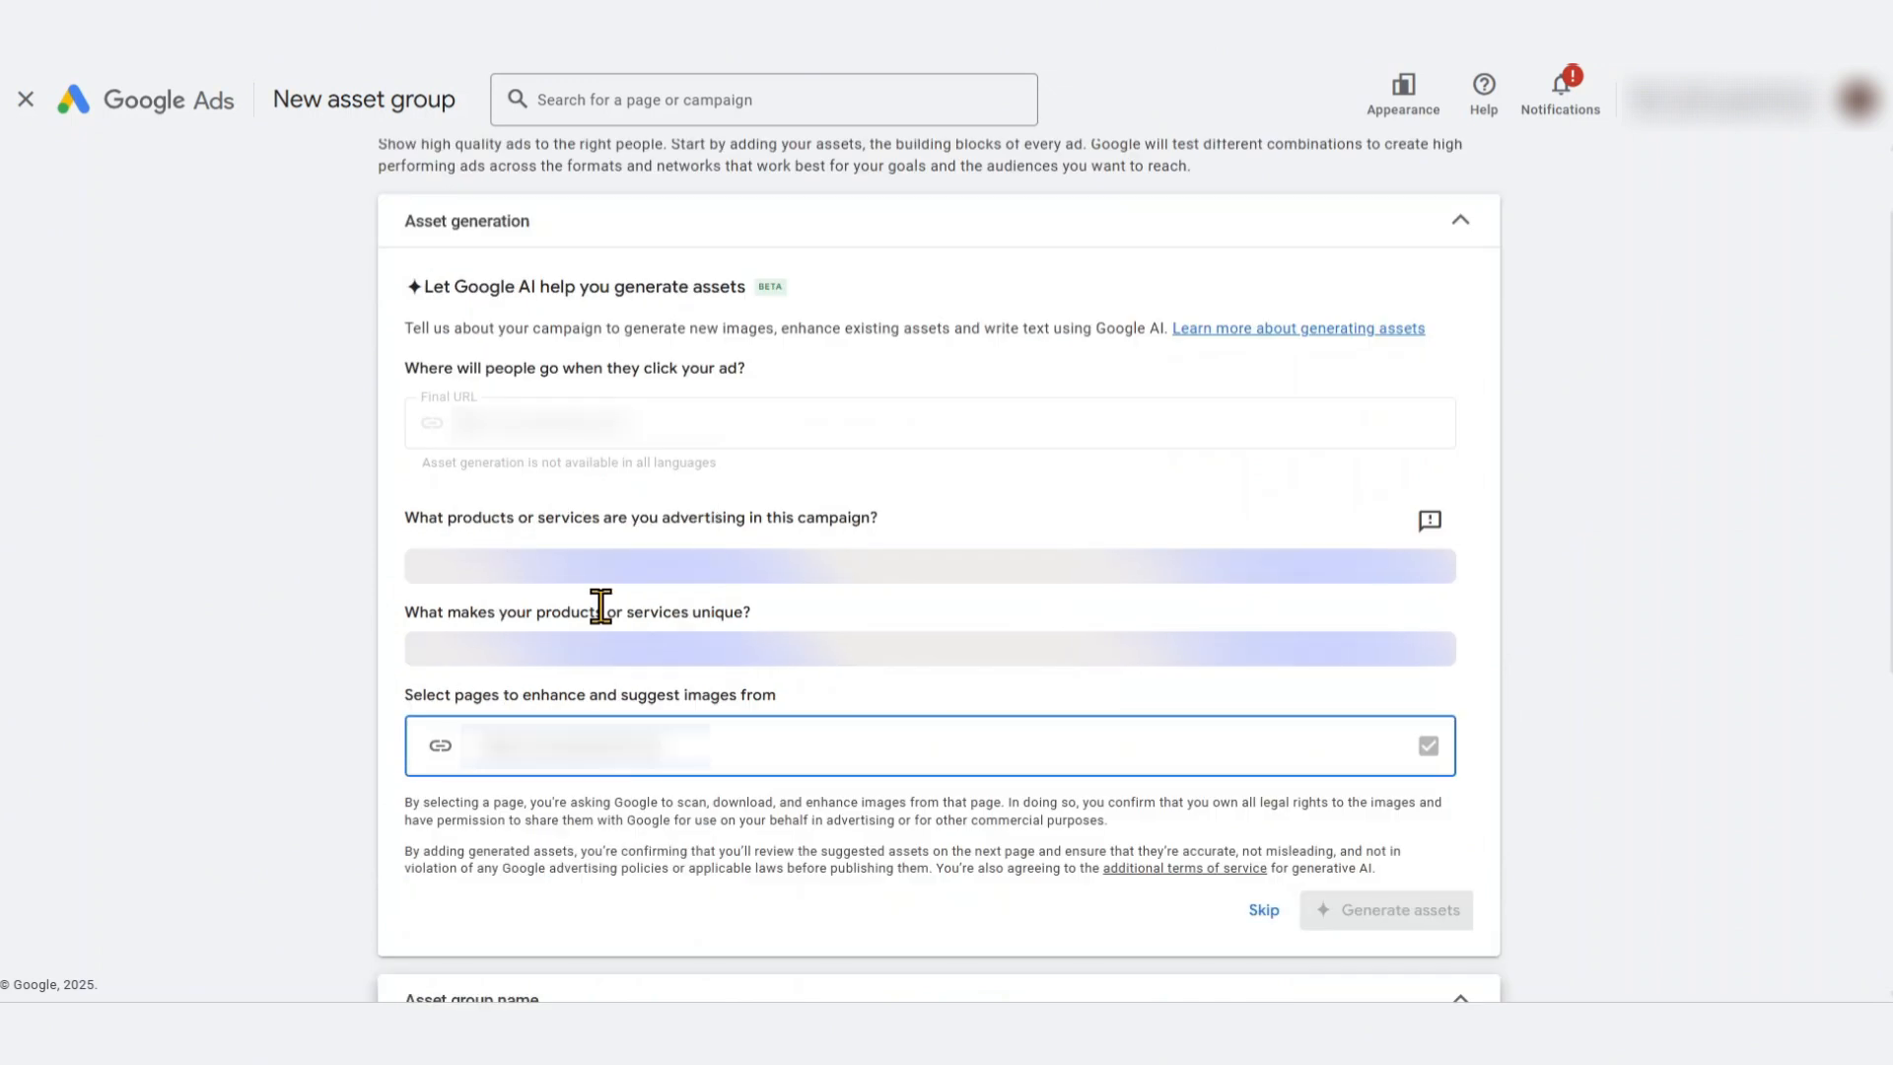
{"action": "scroll", "coordinate": [574, 606], "scroll_direction": "up", "scroll_amount": 1}
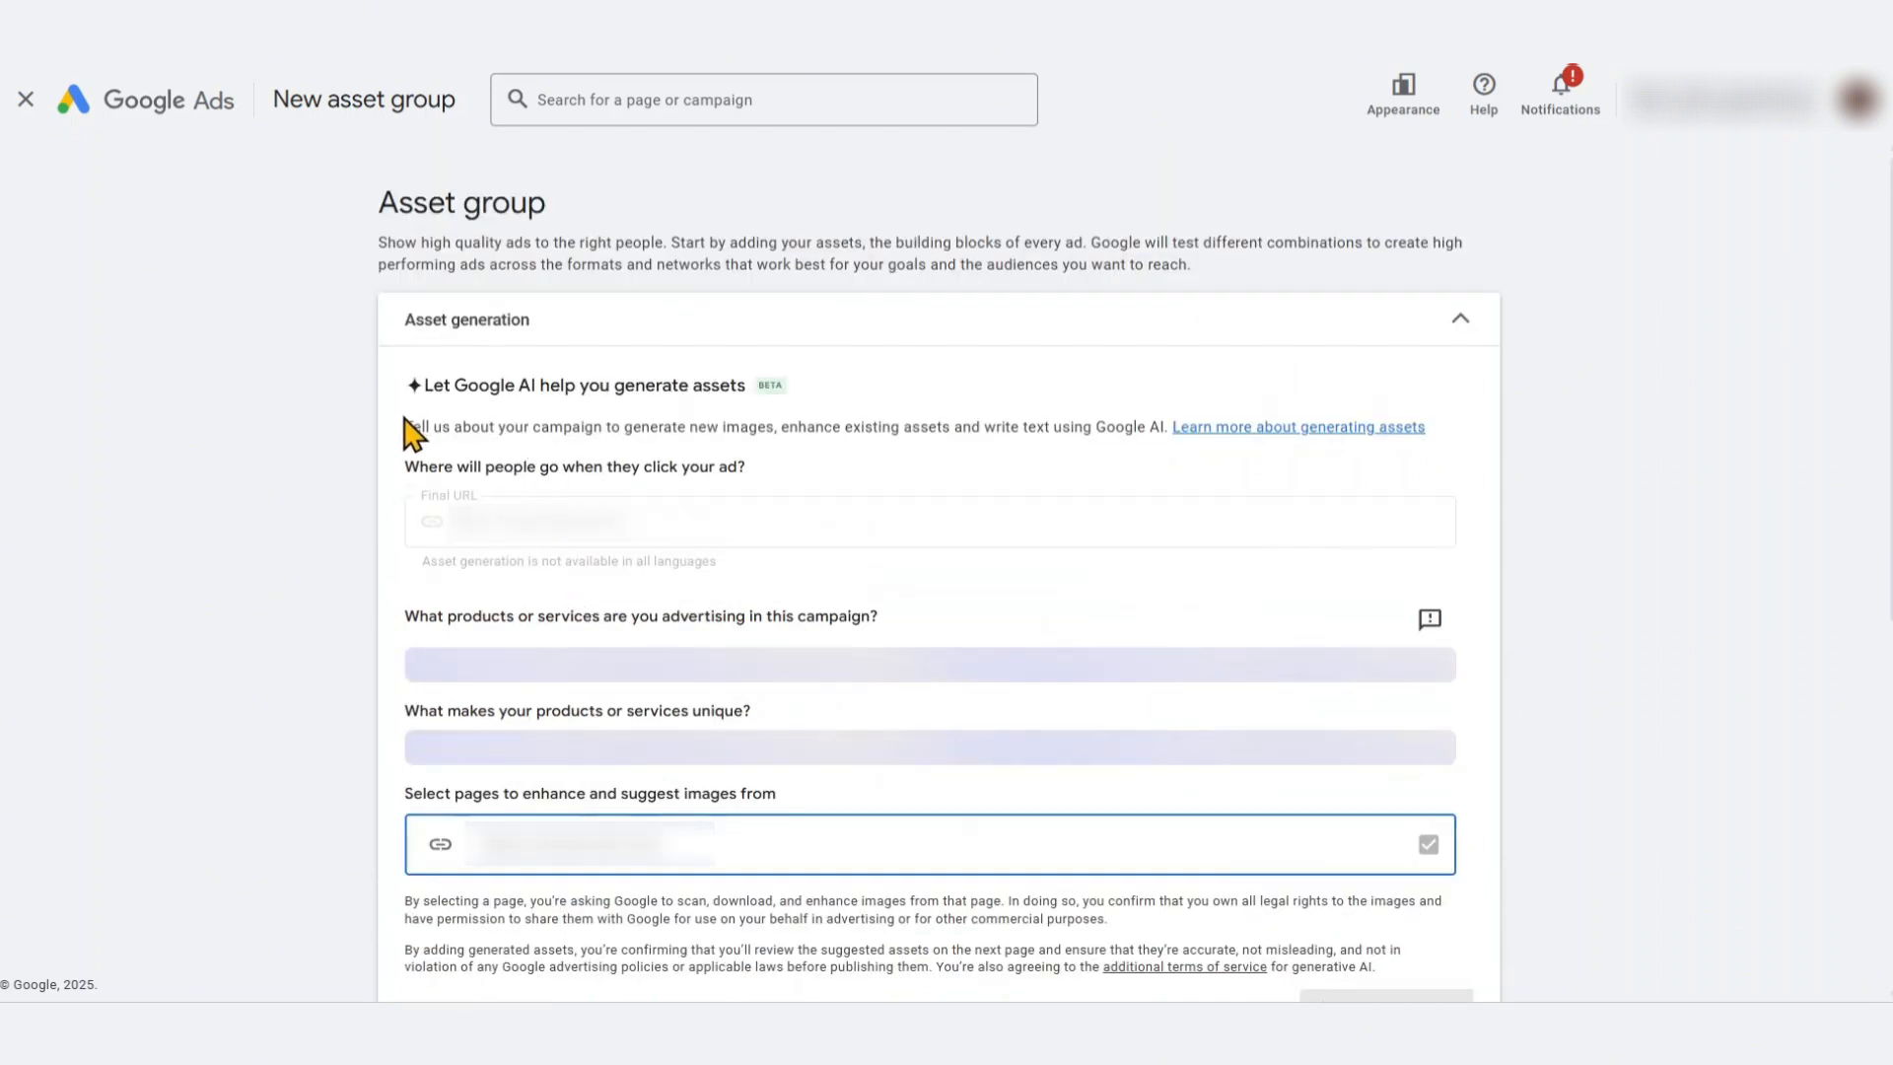
{"action": "scroll", "coordinate": [395, 394], "scroll_direction": "down", "scroll_amount": 3}
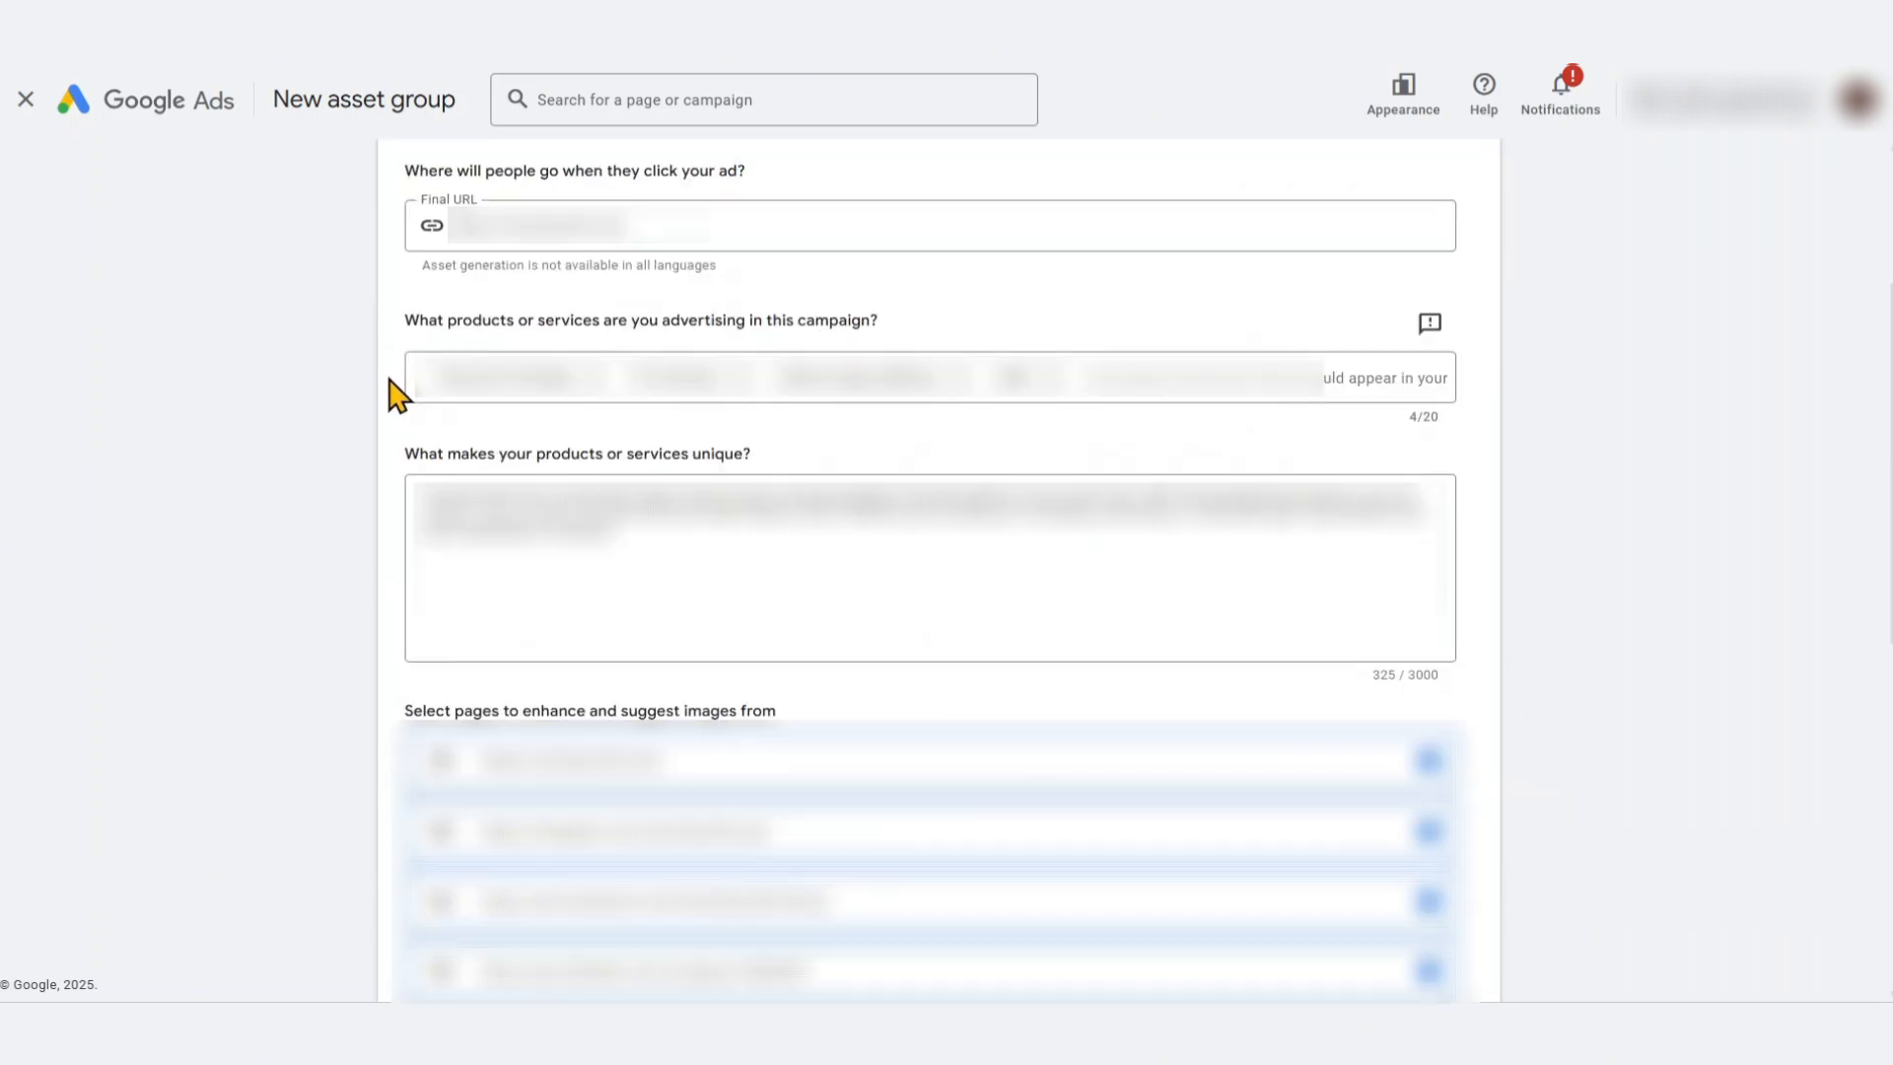
{"action": "scroll", "coordinate": [520, 634], "scroll_direction": "up", "scroll_amount": 3}
Expand the duplicate asset group's Assets section and examine the assets copied from the original, including the headlines
{"action": "scroll", "coordinate": [734, 594], "scroll_direction": "down", "scroll_amount": 4}
{"action": "scroll", "coordinate": [735, 594], "scroll_direction": "down", "scroll_amount": 7}
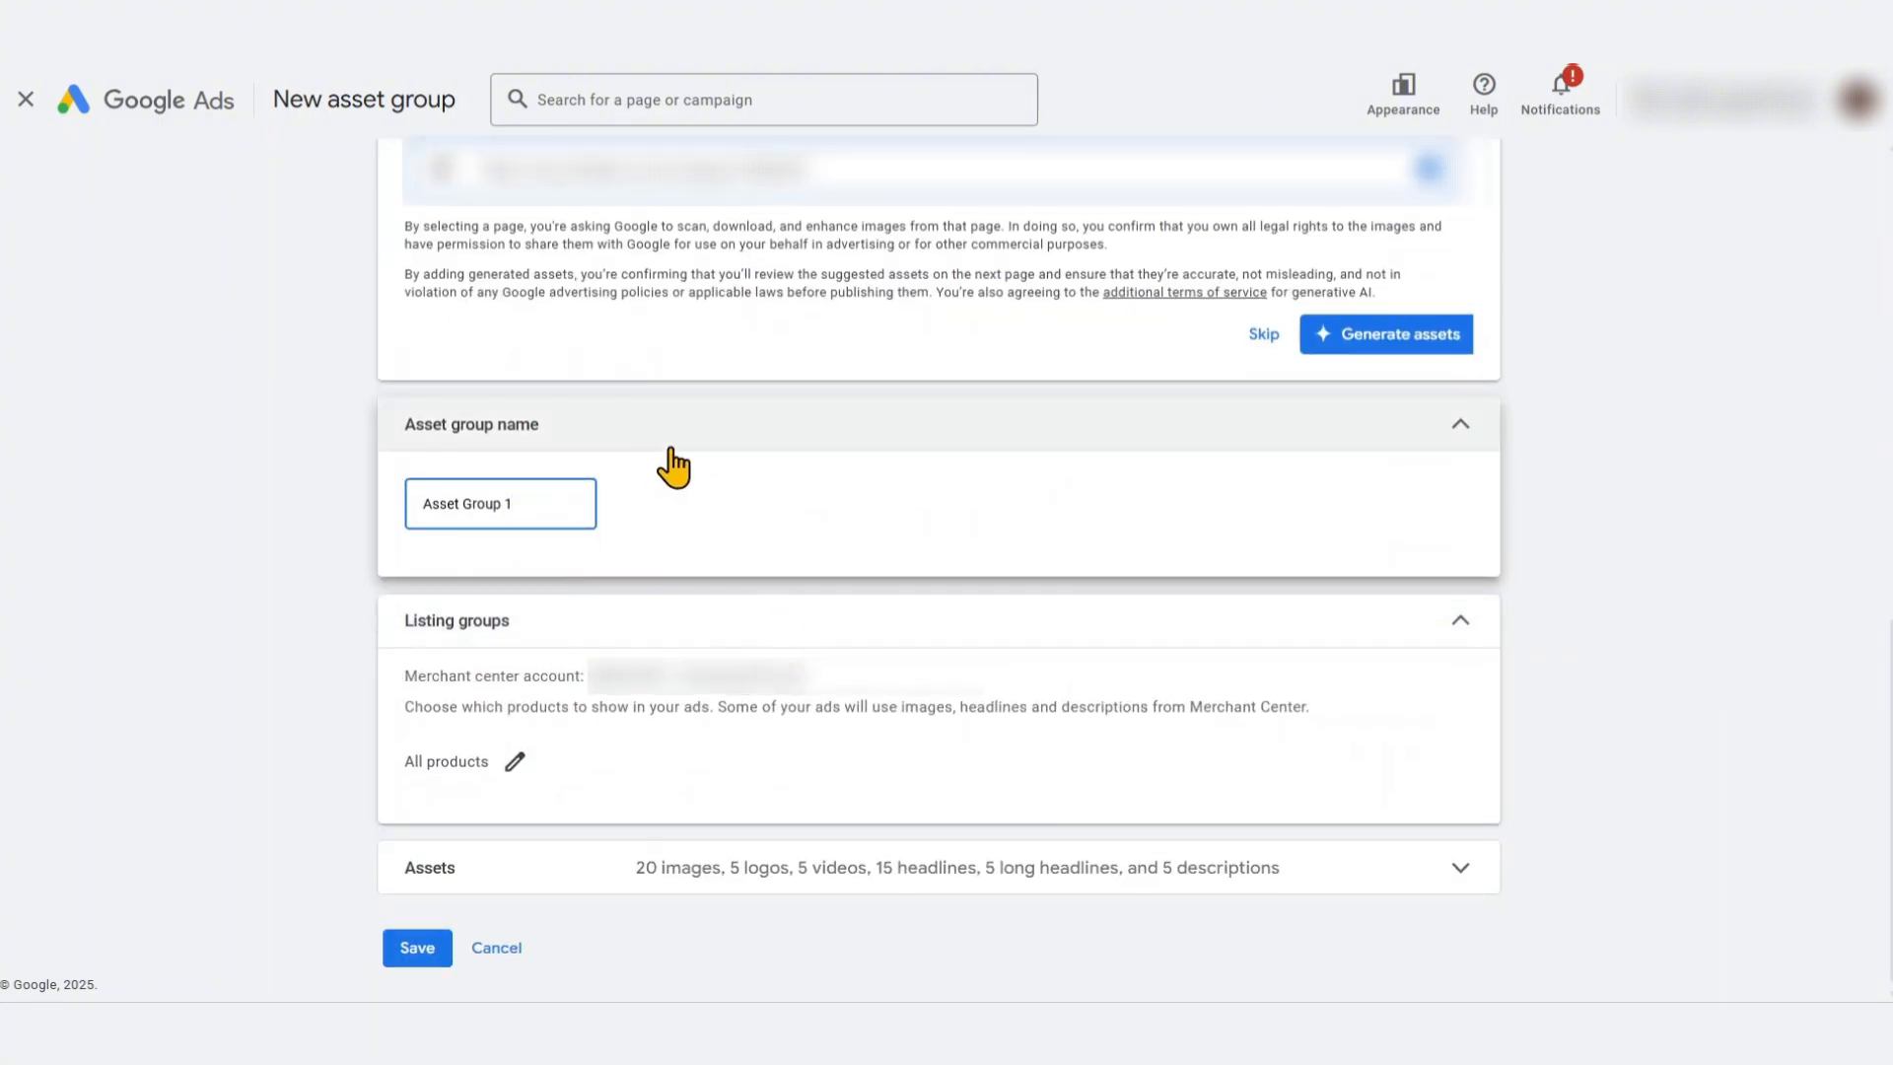
{"action": "left_click", "coordinate": [719, 867]}
{"action": "scroll", "coordinate": [800, 842], "scroll_direction": "down", "scroll_amount": 10}
{"action": "scroll", "coordinate": [801, 836], "scroll_direction": "down", "scroll_amount": 14}
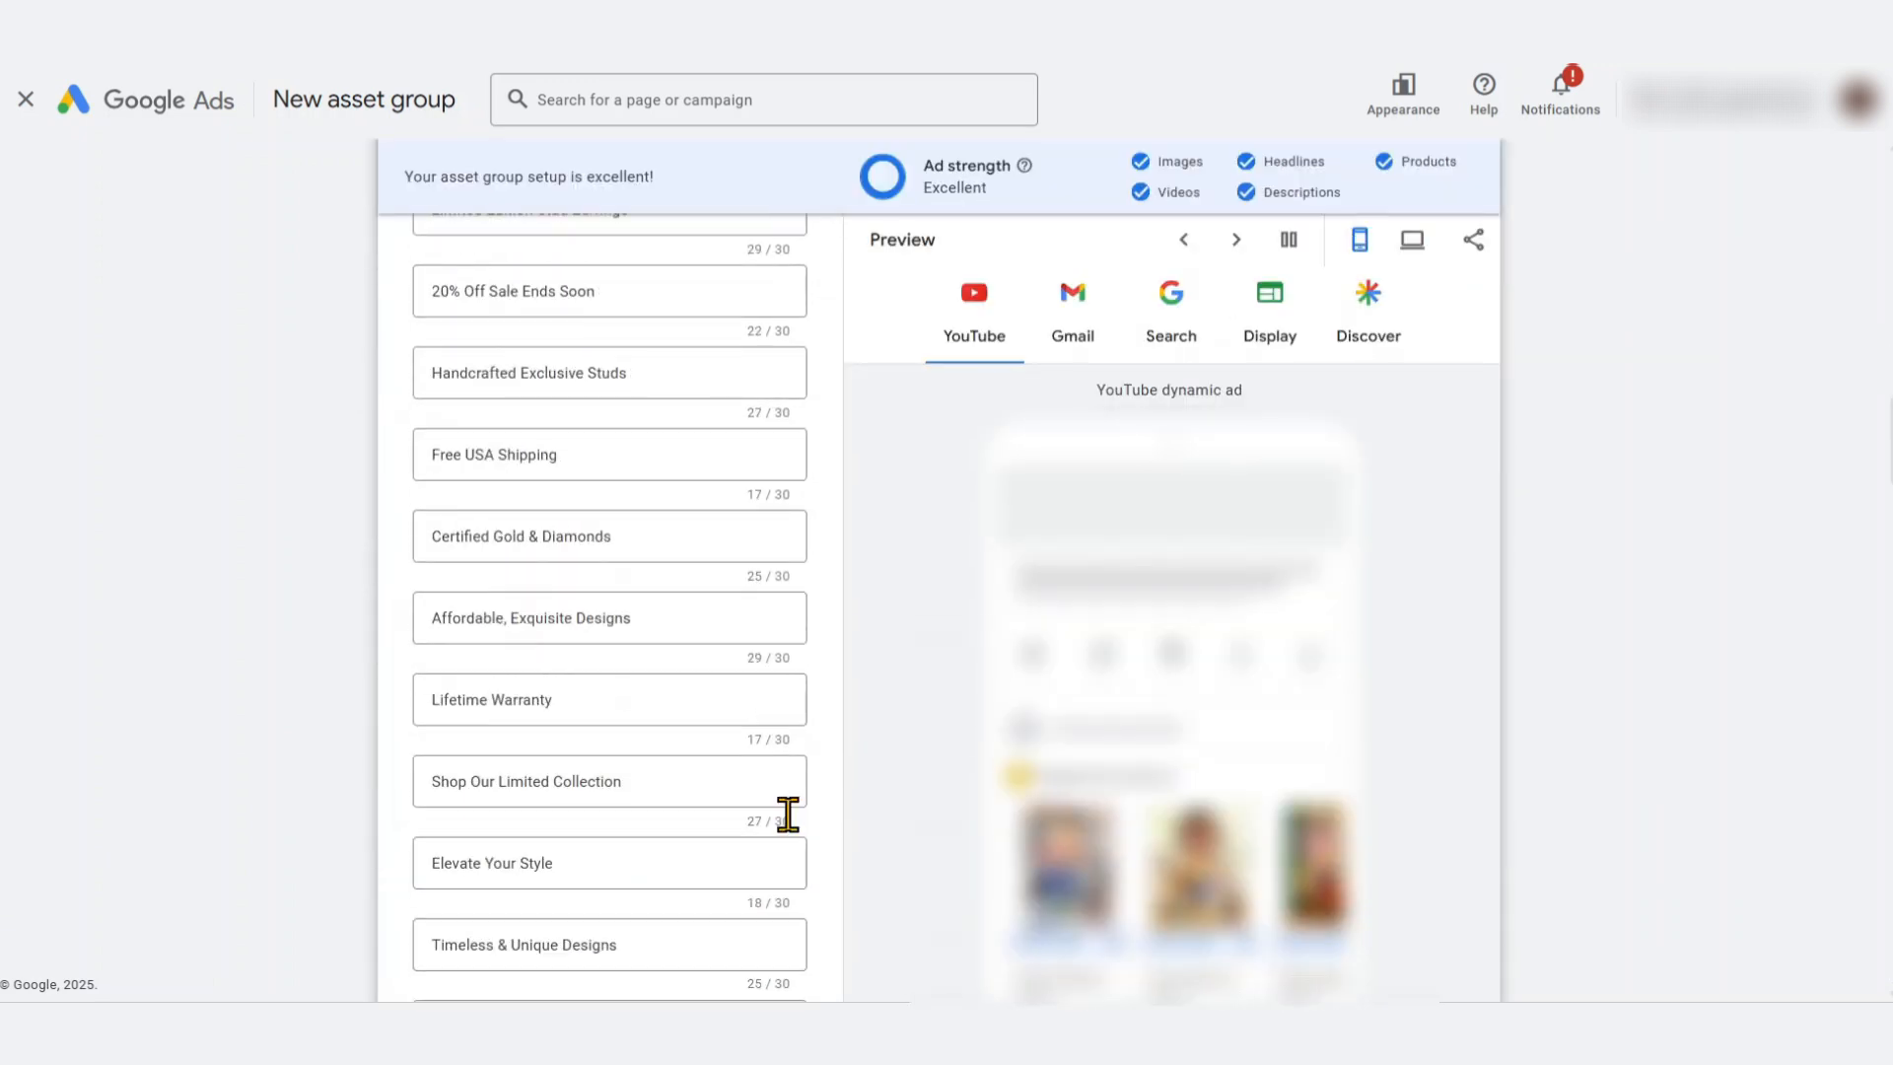